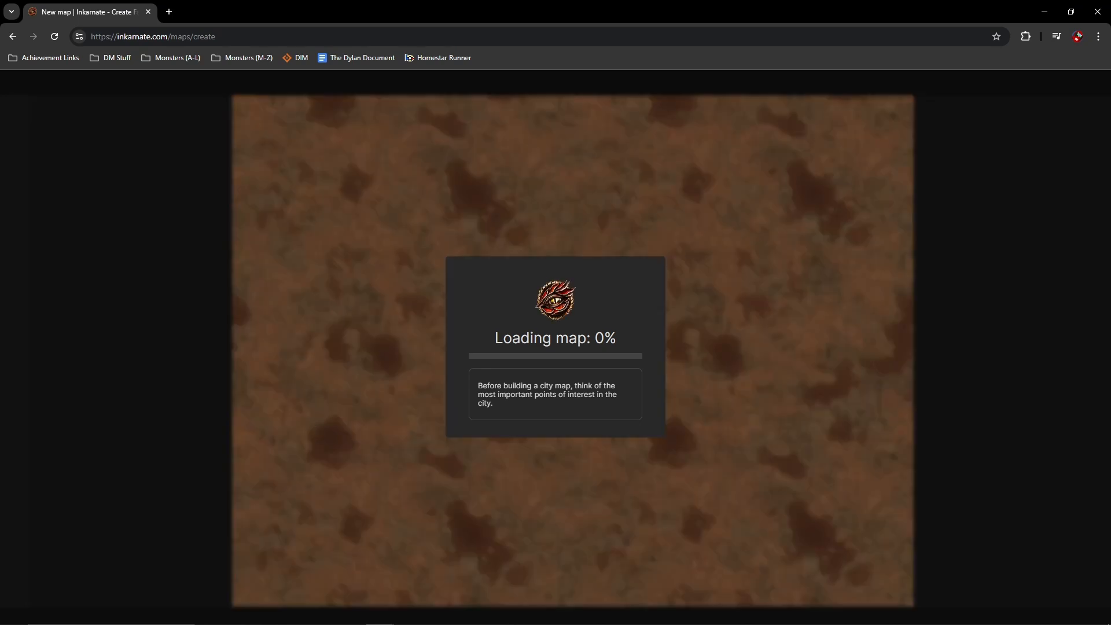
# Step: Cover the entire map with the grass foreground by adding a rectangular mask over the whole canvas
pyautogui.scroll(-2, 399, 321)
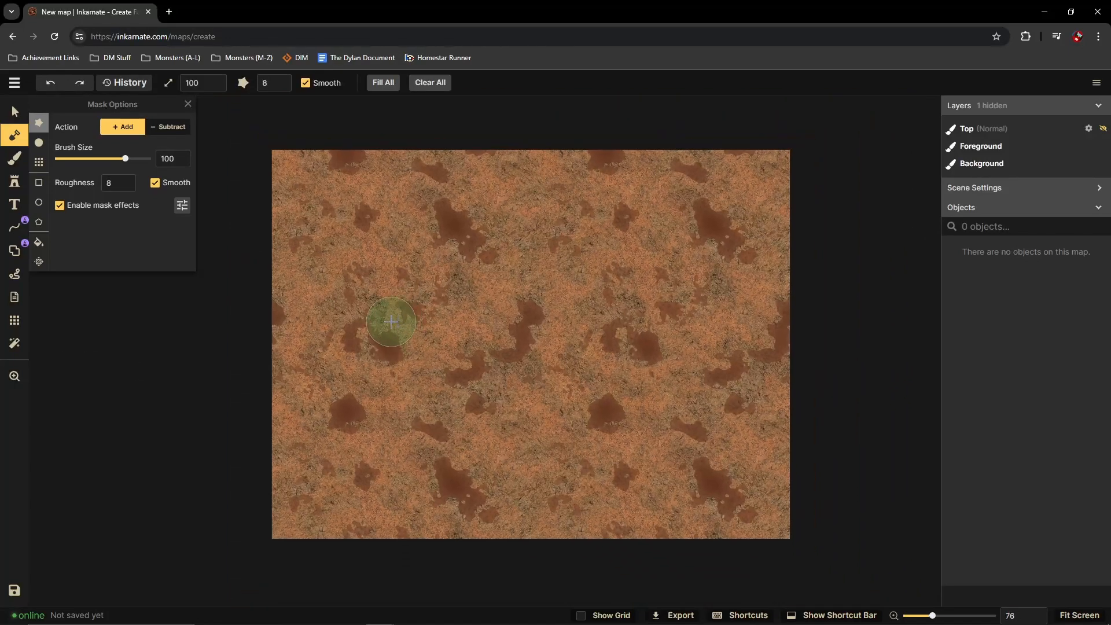
pyautogui.scroll(-1, 395, 316)
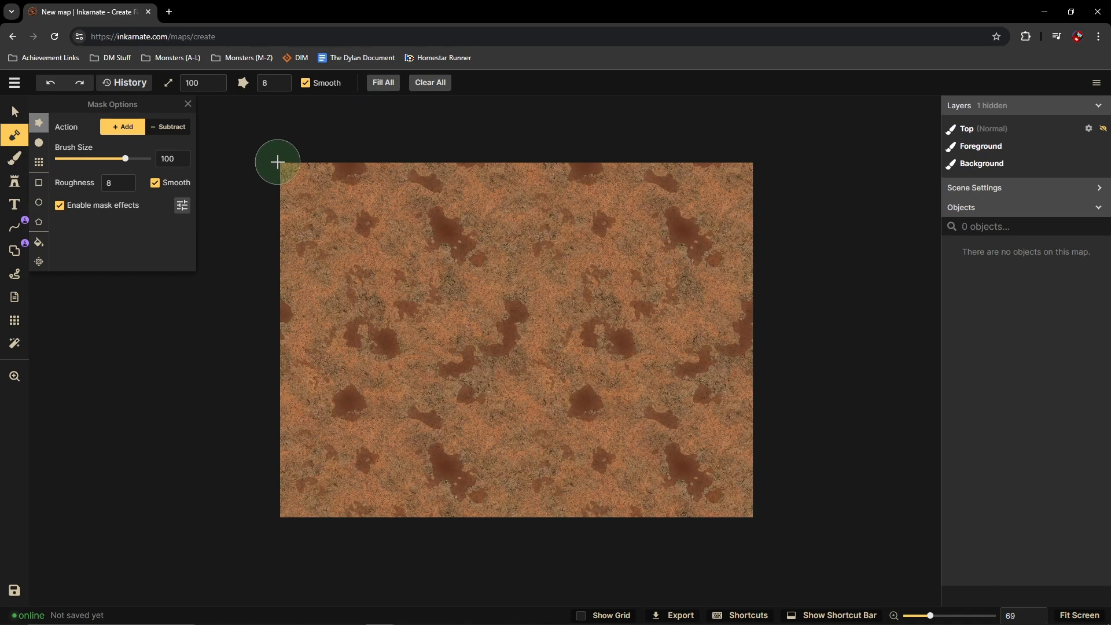
pyautogui.click(39, 186)
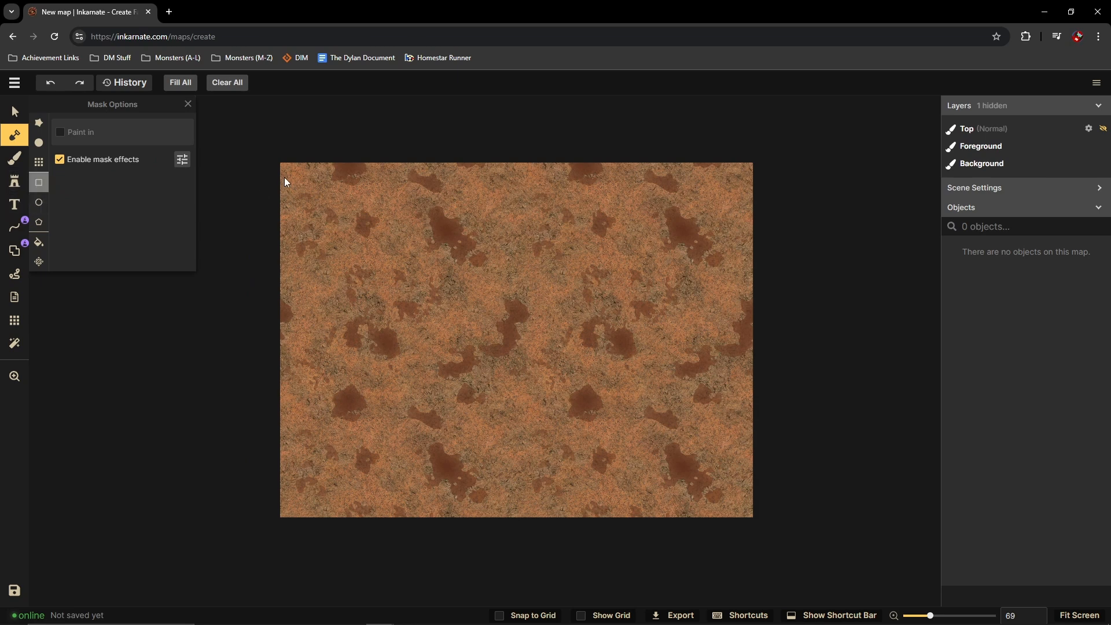
pyautogui.moveTo(282, 165); pyautogui.dragTo(755, 520)
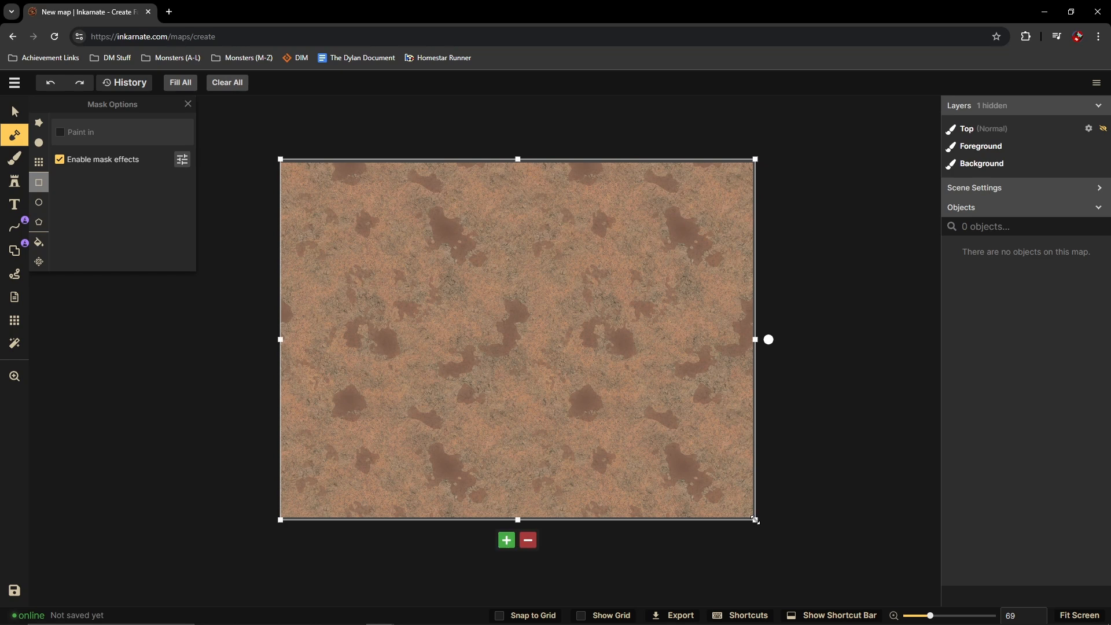
pyautogui.click(506, 541)
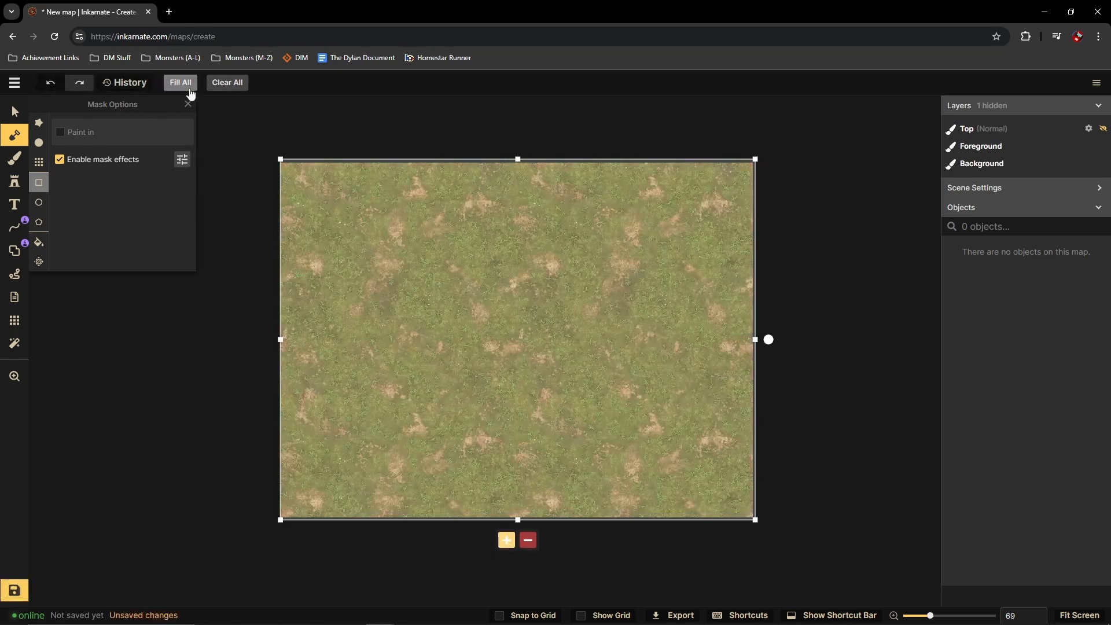
# Step: Carve a winding channel diagonally from the map's upper west edge to its lower east edge, subtracting the mask with brush size 87
pyautogui.click(38, 143)
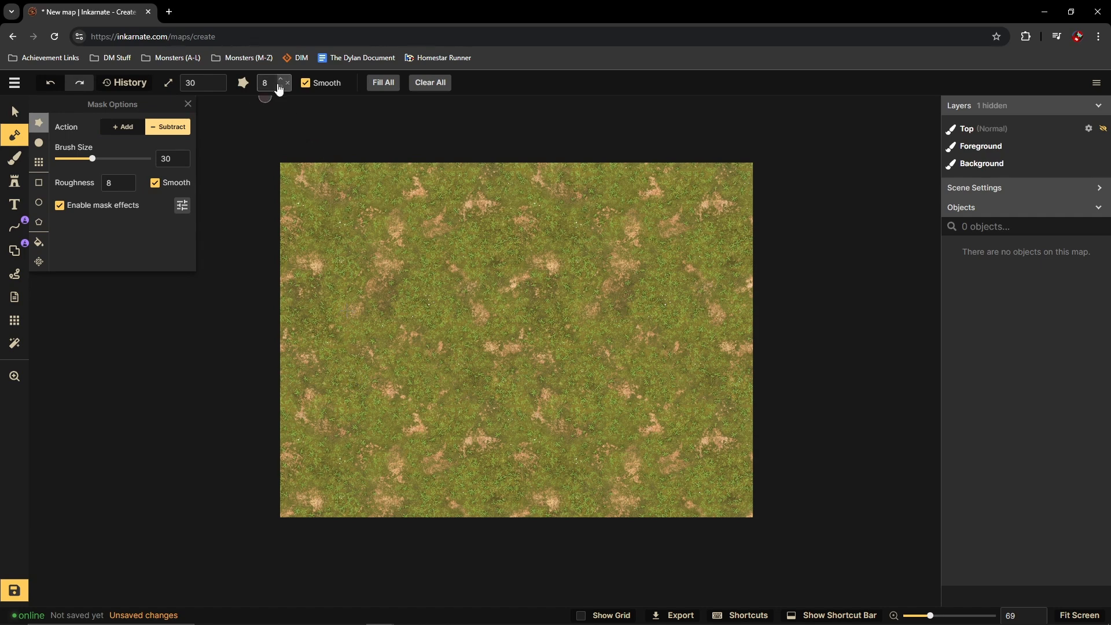
pyautogui.click(216, 80)
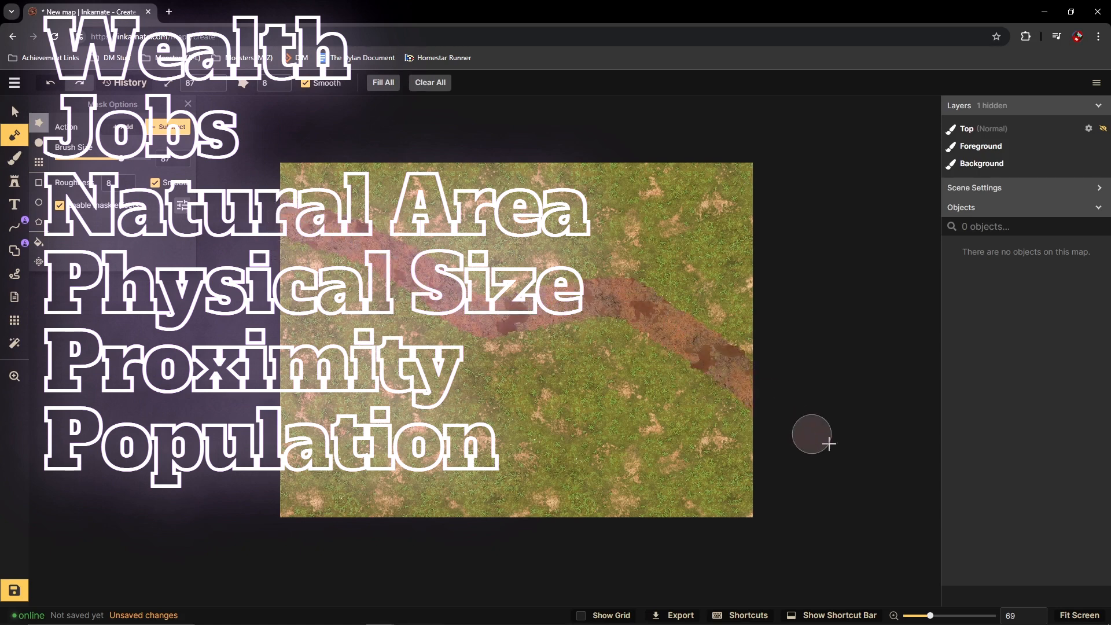
pyautogui.moveTo(829, 444); pyautogui.dragTo(831, 445)
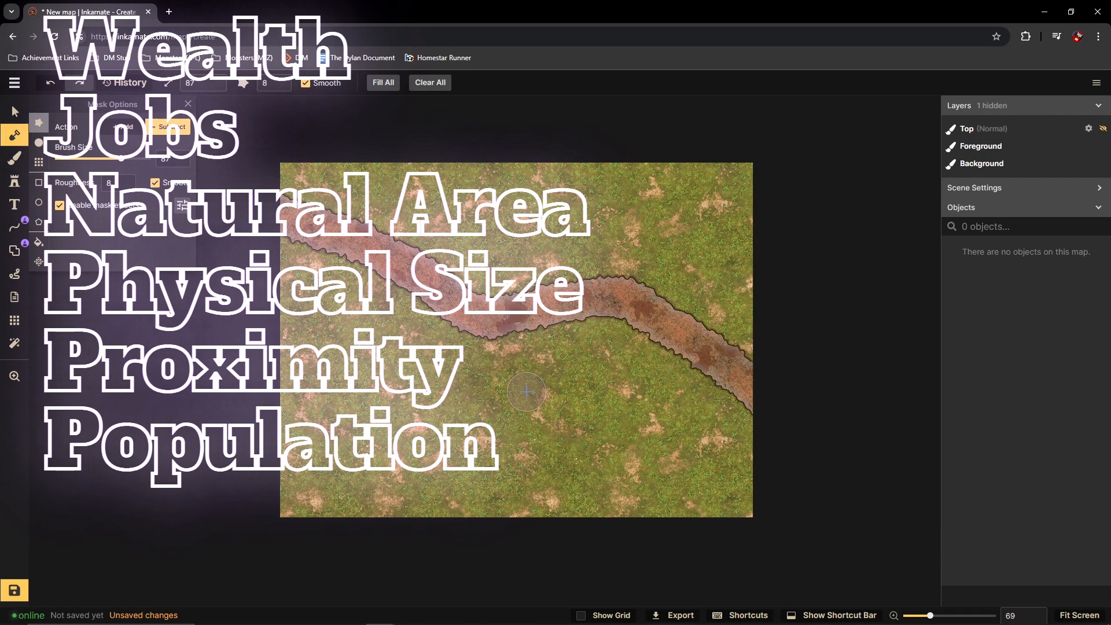
# Step: Search the stamp catalog for "cliff" and choose the Desert Cliff stamp
pyautogui.click(15, 180)
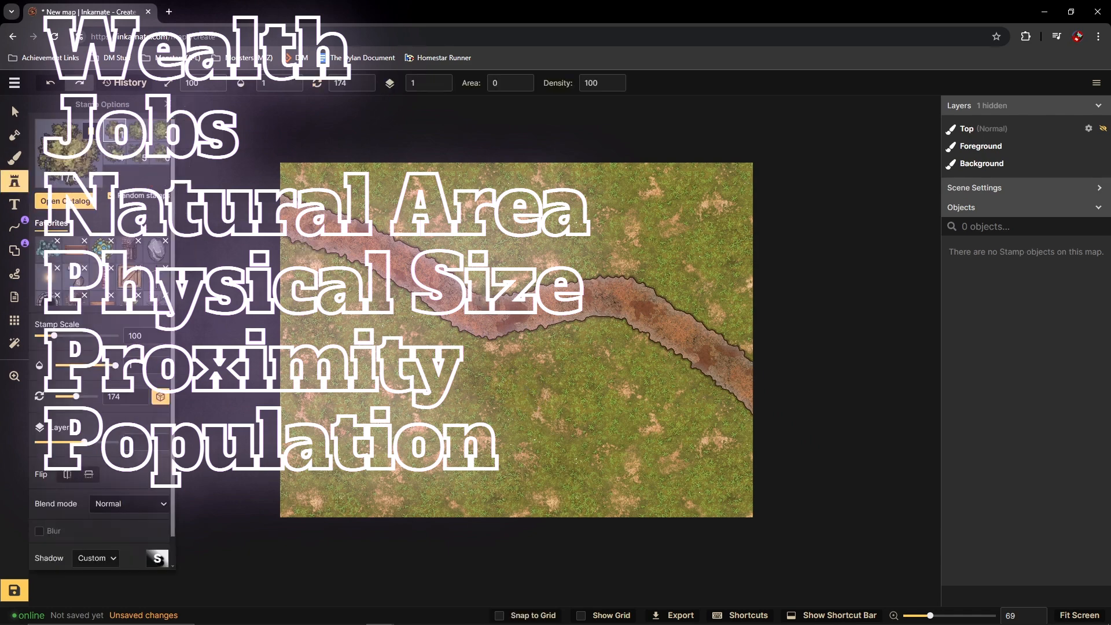
pyautogui.click(65, 158)
pyautogui.write('cliff')
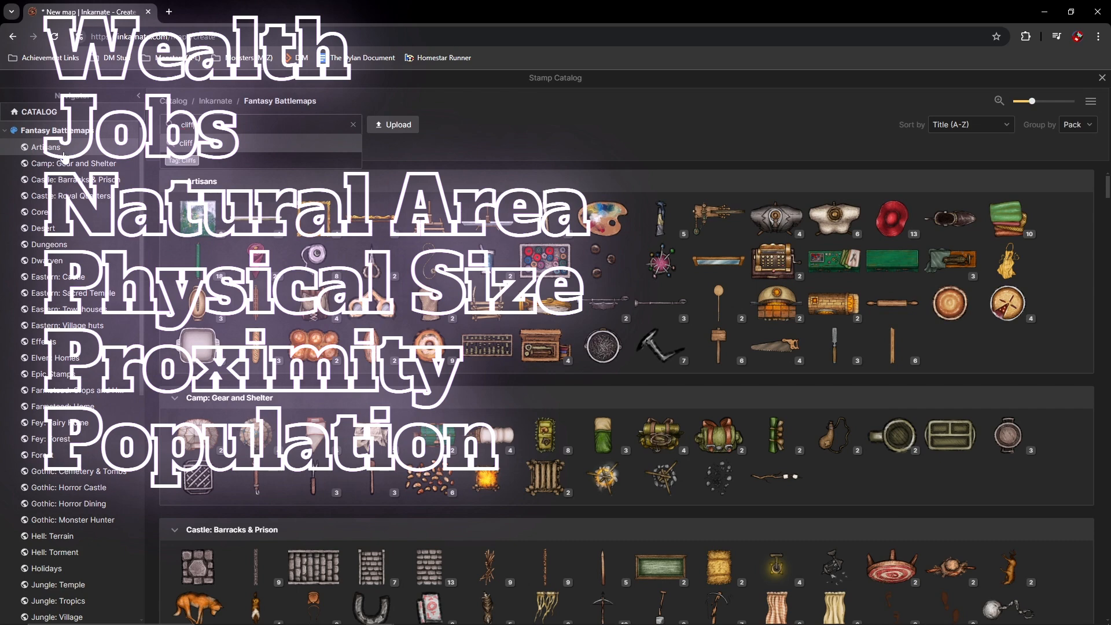
pyautogui.press('Return')
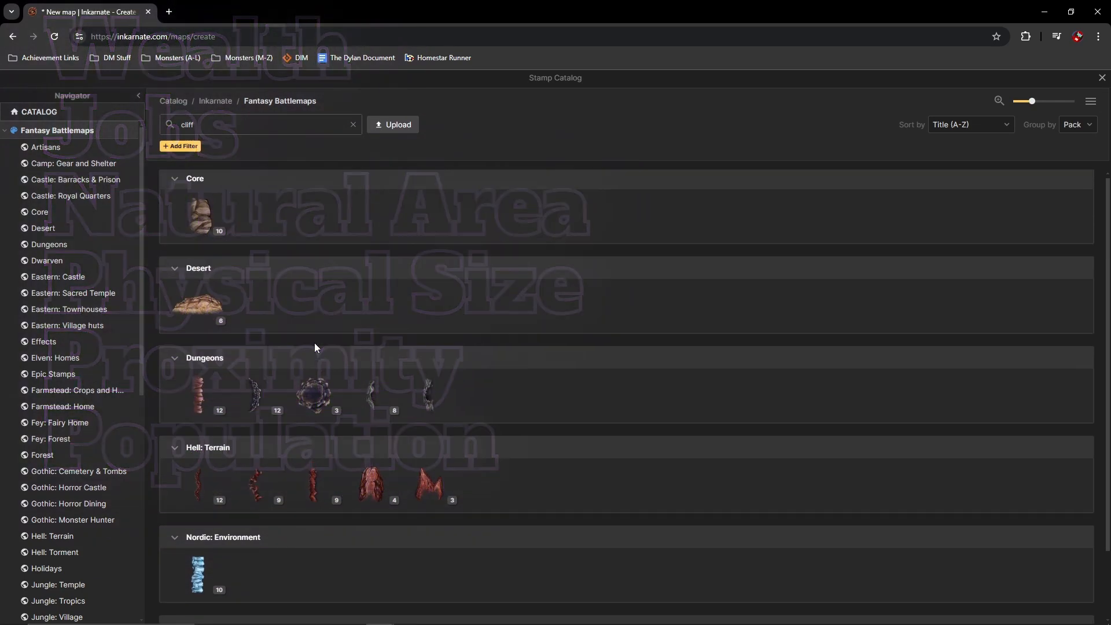
pyautogui.click(194, 311)
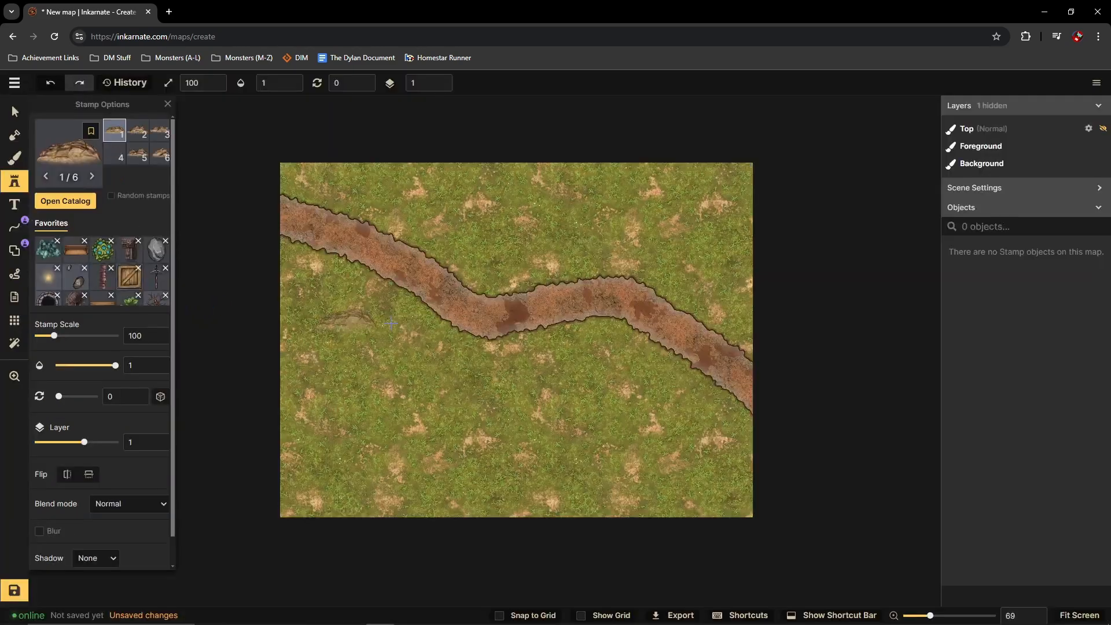
# Step: Place a Desert Cliff on the south bank at the channel's west end, rotated about 20 degrees and scaled to about 272
pyautogui.click(366, 314)
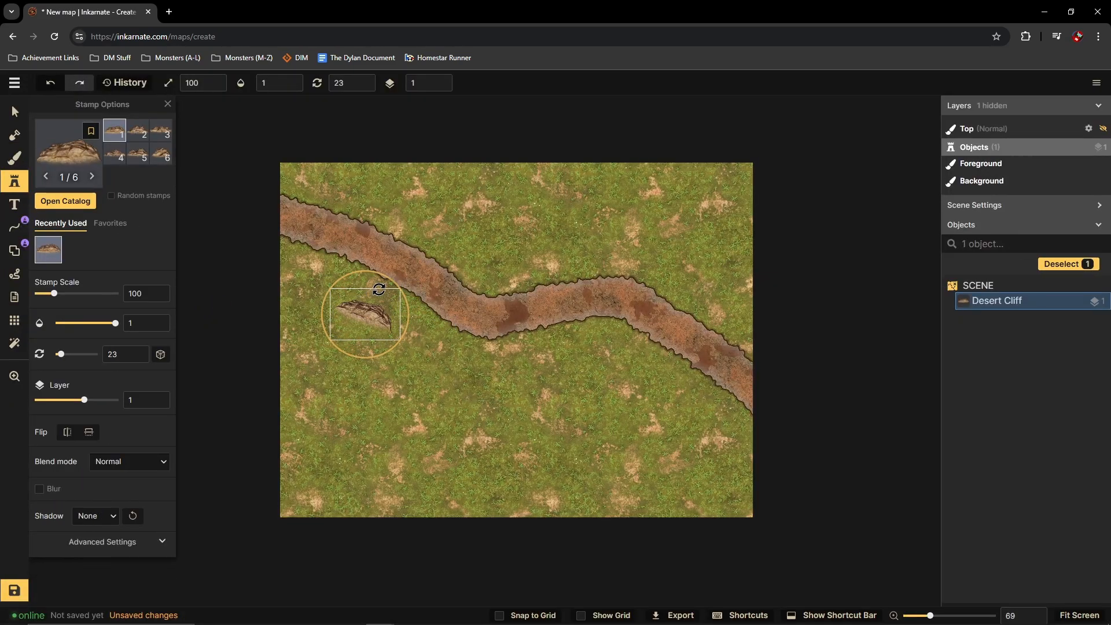
pyautogui.moveTo(328, 289); pyautogui.dragTo(216, 191)
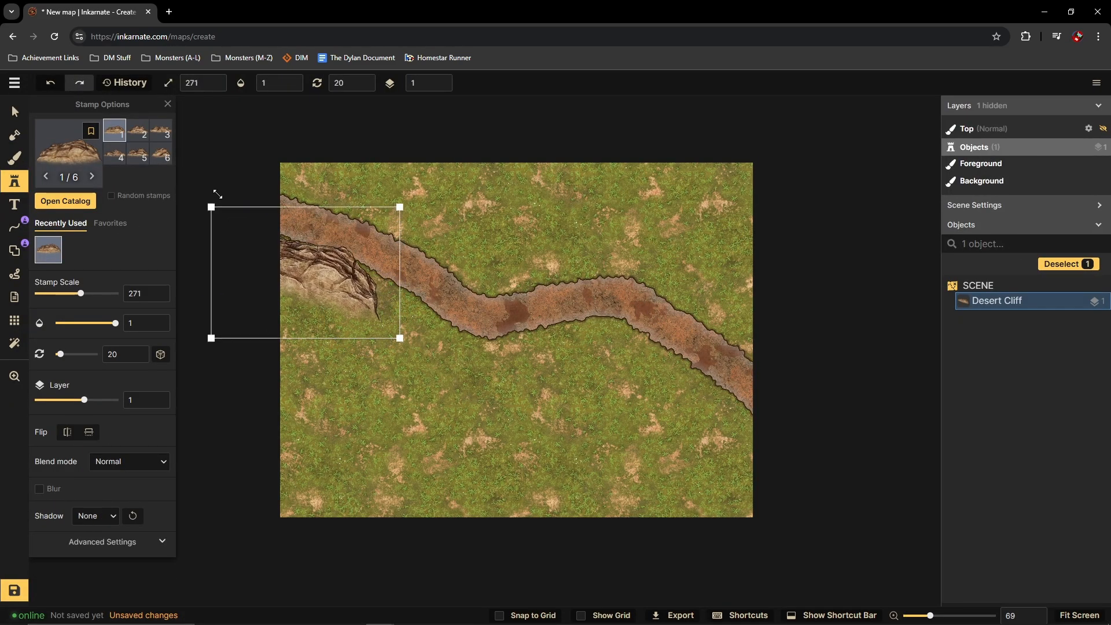
pyautogui.moveTo(319, 278)
pyautogui.mouseDown()
pyautogui.moveTo(333, 272)
pyautogui.moveTo(336, 292)
pyautogui.moveTo(312, 275)
pyautogui.mouseUp()
pyautogui.moveTo(446, 354); pyautogui.dragTo(407, 307)
pyautogui.press('Delete')
# Step: Turn on random stamps and line the rest of the channel's south bank with three more Desert Cliffs, rotated to follow its curve
pyautogui.click(111, 195)
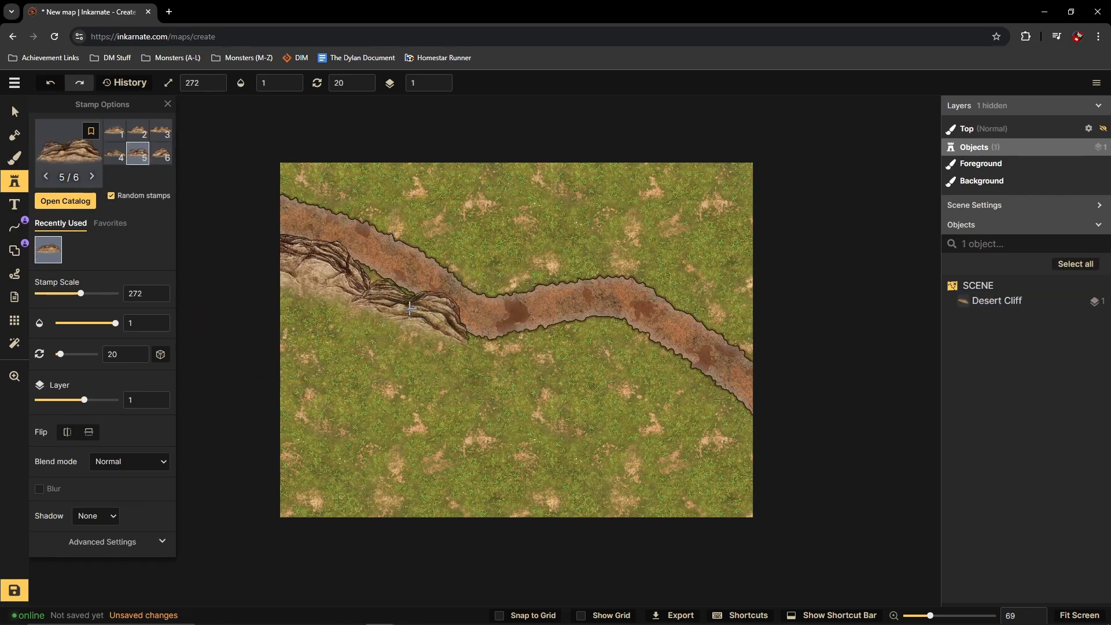
pyautogui.click(409, 308)
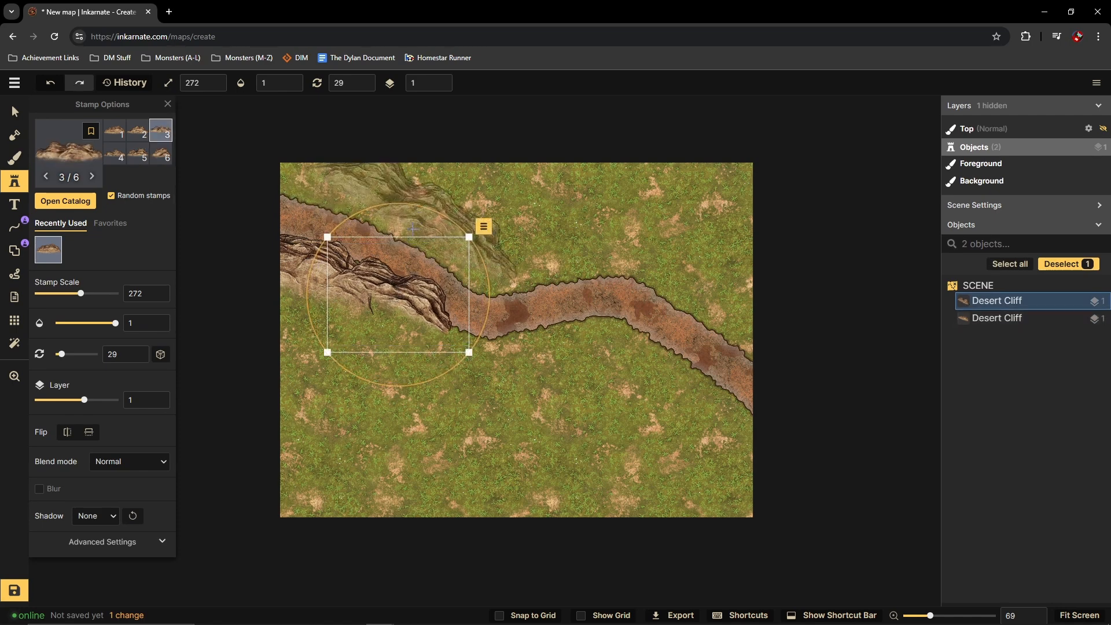
pyautogui.moveTo(405, 315); pyautogui.dragTo(413, 337)
pyautogui.click(566, 397)
pyautogui.moveTo(546, 245); pyautogui.dragTo(489, 266)
pyautogui.moveTo(617, 428); pyautogui.dragTo(605, 388)
pyautogui.click(706, 407)
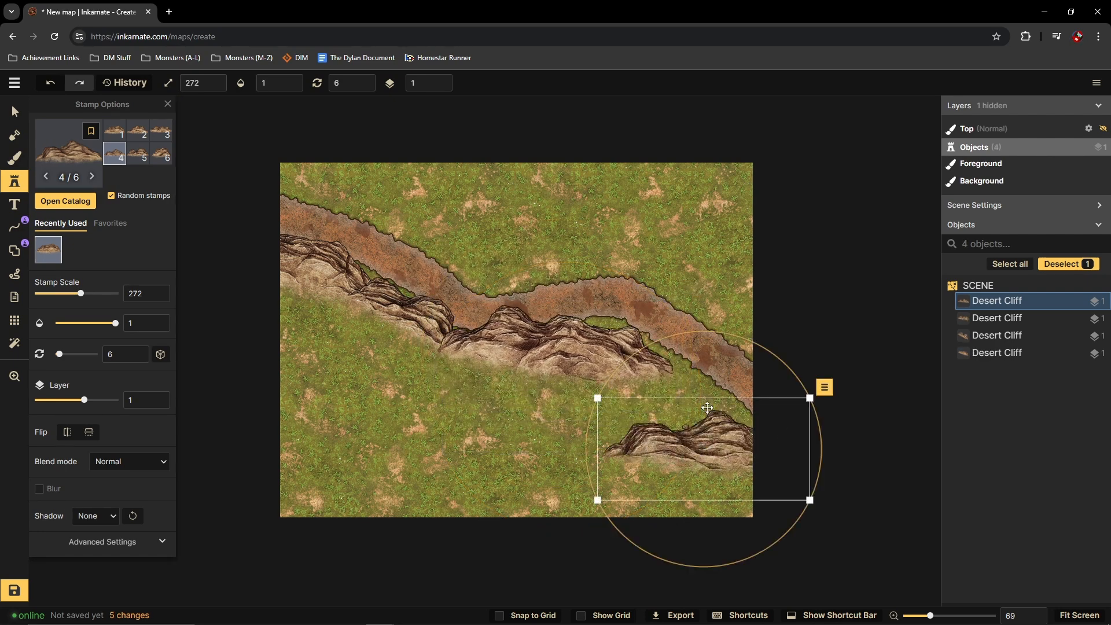
pyautogui.moveTo(698, 331); pyautogui.dragTo(763, 348)
pyautogui.moveTo(705, 462); pyautogui.dragTo(716, 423)
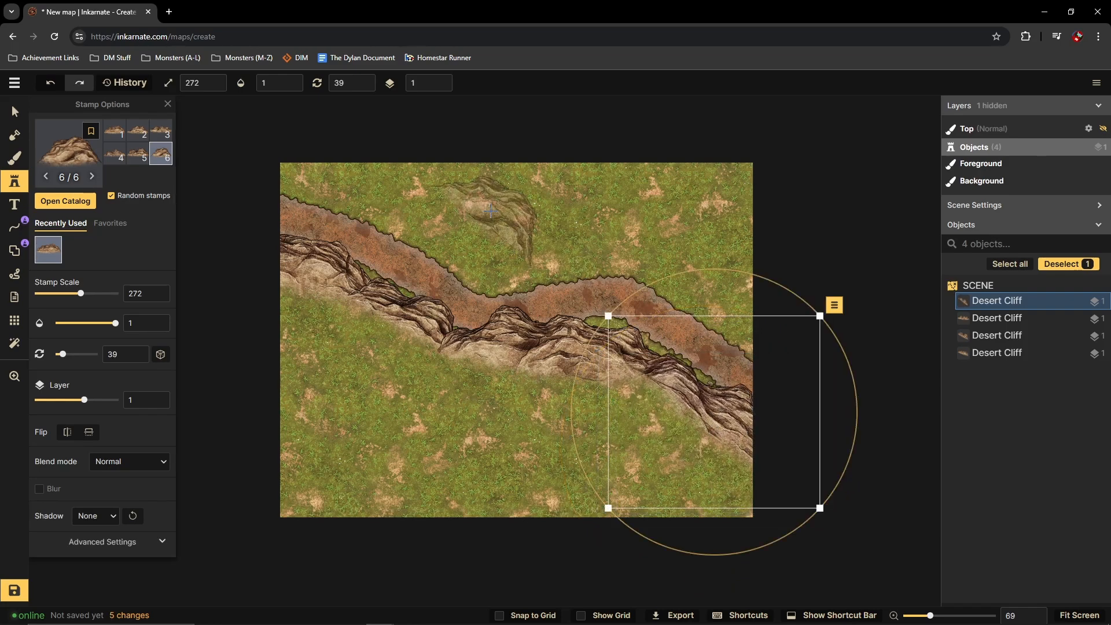
# Step: Place a Desert Cliff on the north bank at the channel's west end, rotated to face the channel and scaled to about 289
pyautogui.click(412, 229)
pyautogui.moveTo(457, 140); pyautogui.dragTo(387, 317)
pyautogui.moveTo(486, 283); pyautogui.dragTo(507, 299)
pyautogui.moveTo(428, 236); pyautogui.dragTo(359, 206)
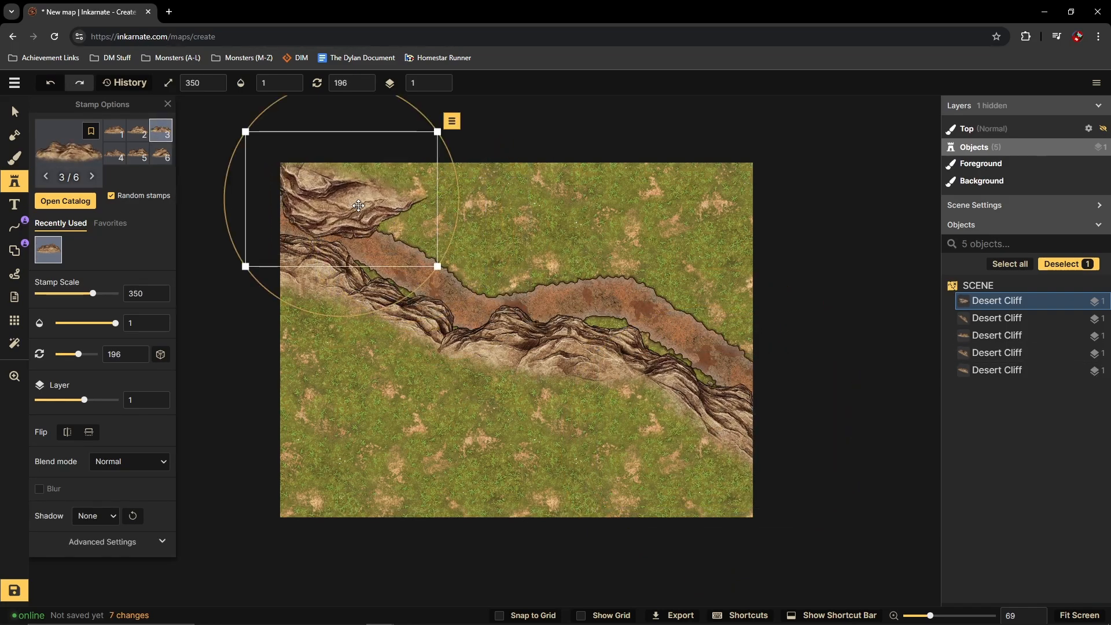
pyautogui.moveTo(438, 266); pyautogui.dragTo(389, 231)
pyautogui.moveTo(350, 197); pyautogui.dragTo(377, 211)
pyautogui.press('Right')
pyautogui.press('Right')
# Step: Extend the north bank to the map's east edge with two more Desert Cliffs, rotating the easternmost to about 197 degrees
pyautogui.click(573, 255)
pyautogui.moveTo(581, 269); pyautogui.dragTo(544, 255)
pyautogui.click(672, 284)
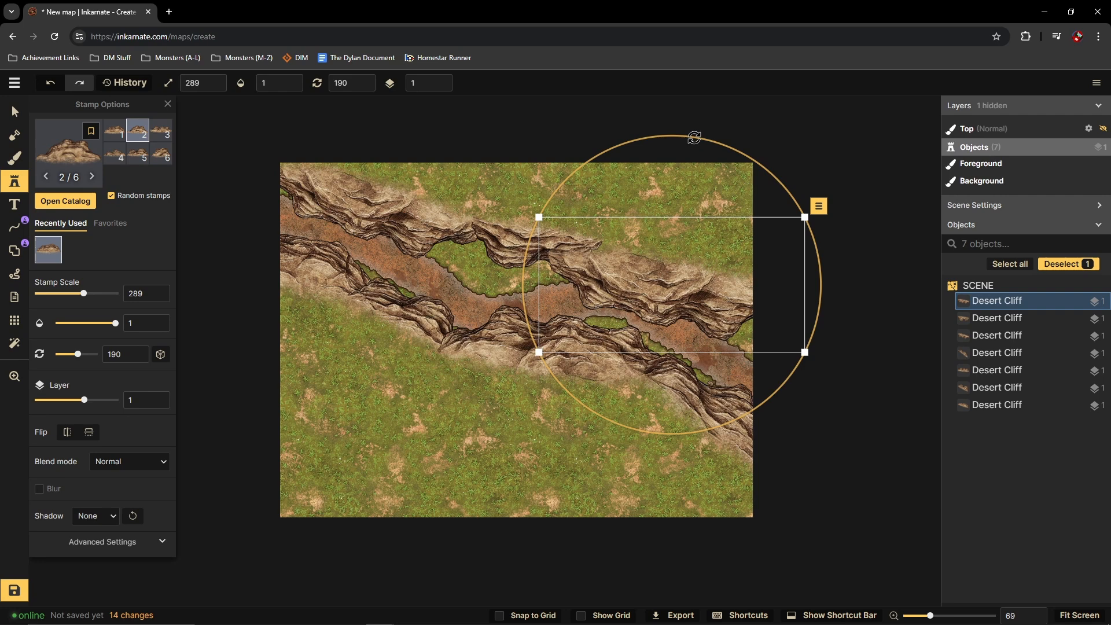
pyautogui.moveTo(695, 138); pyautogui.dragTo(712, 151)
pyautogui.moveTo(686, 281); pyautogui.dragTo(716, 280)
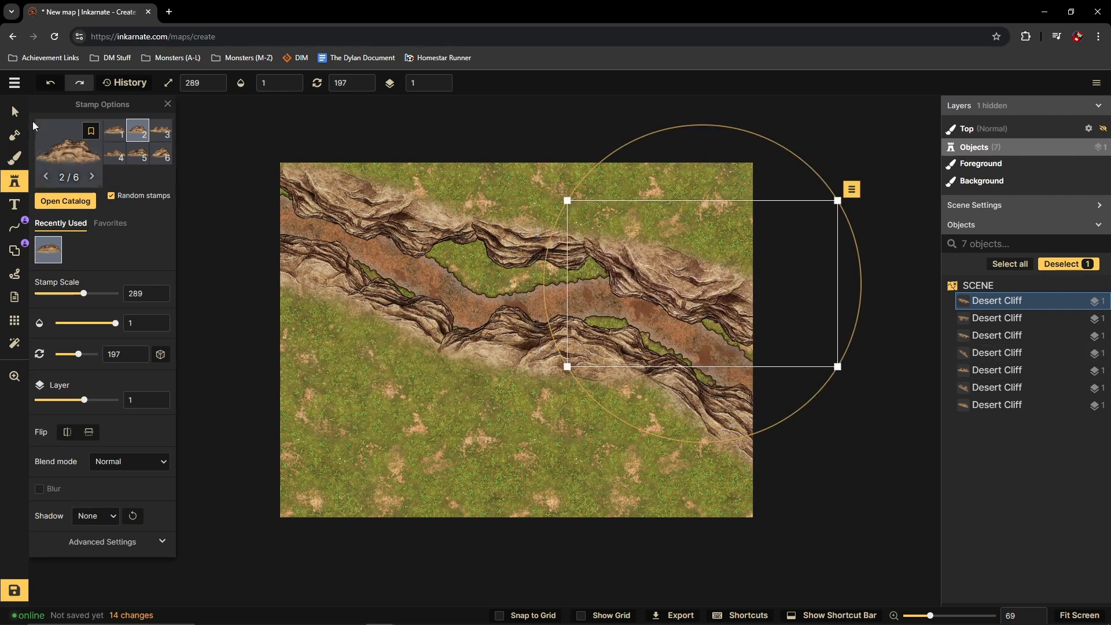
# Step: Replace the middle cliff of the north bank with another Desert Cliff and erase the grass left between the cliffs and the channel
pyautogui.click(13, 108)
pyautogui.click(523, 242)
pyautogui.press('Delete')
pyautogui.click(14, 181)
pyautogui.click(527, 243)
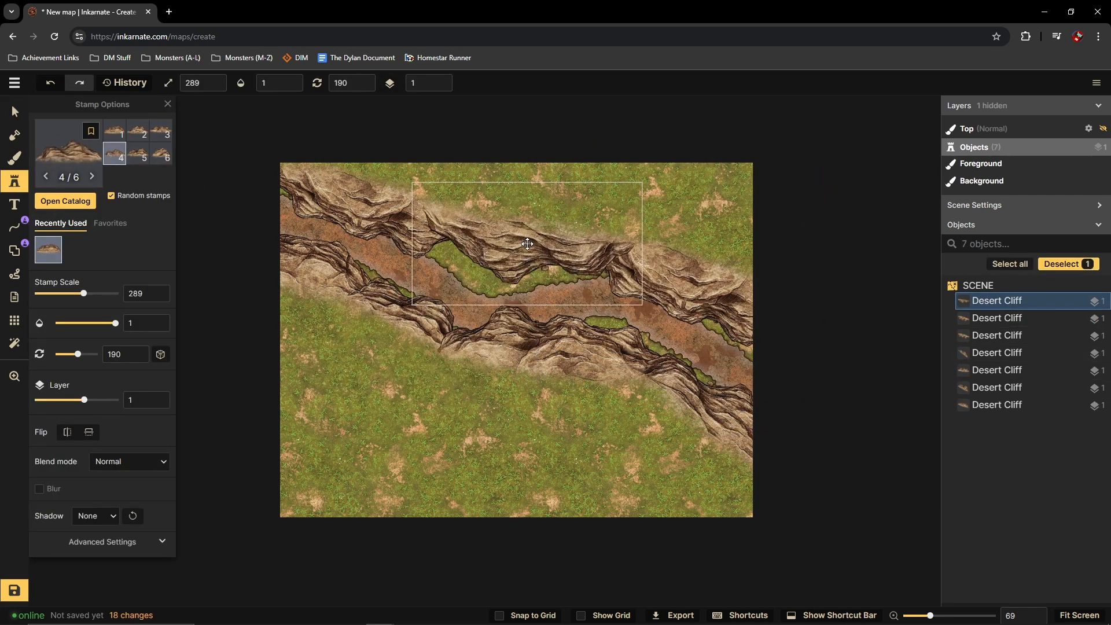
pyautogui.click(14, 135)
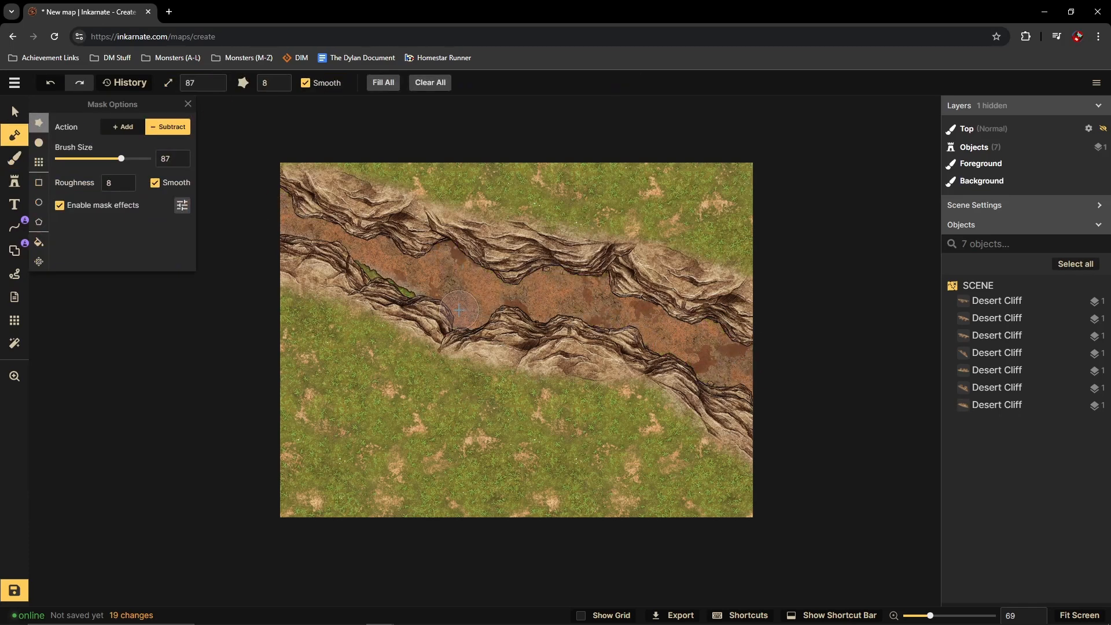
pyautogui.click(16, 159)
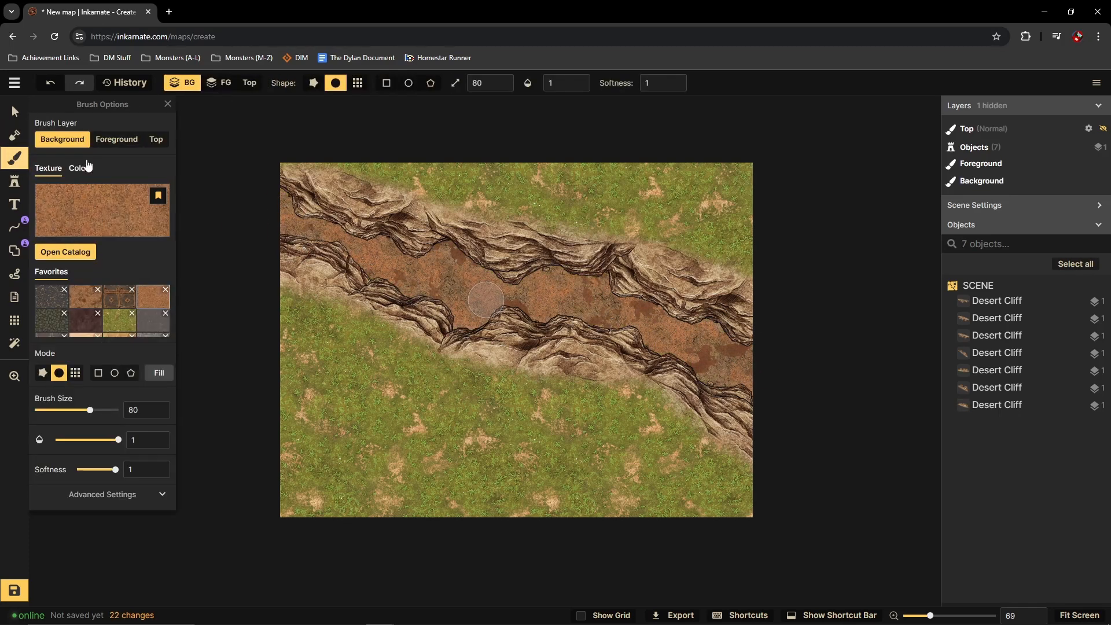
pyautogui.click(115, 140)
pyautogui.click(100, 213)
pyautogui.click(1104, 80)
# Step: Choose the white Sea Snakes stamp from the catalog's Sea: Ocean & Life category
pyautogui.click(29, 180)
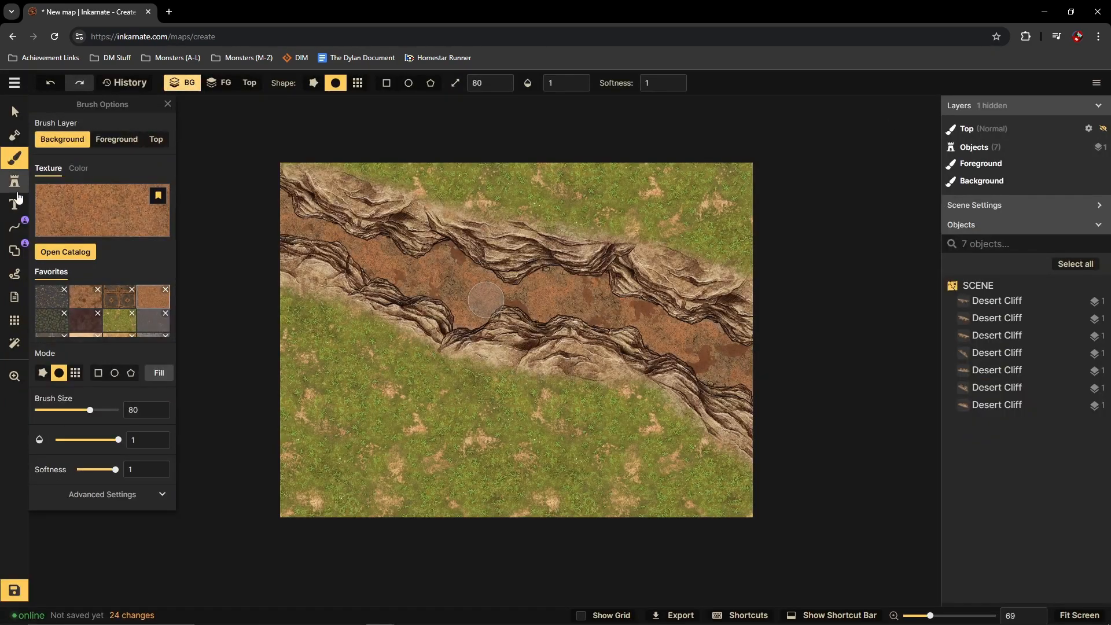
pyautogui.click(353, 124)
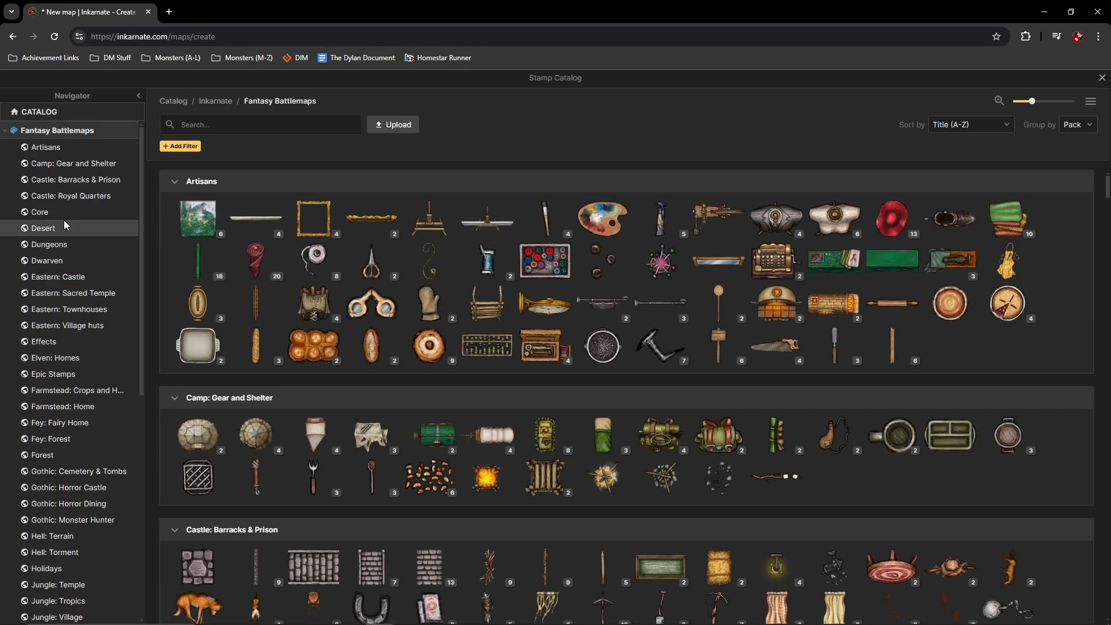
pyautogui.scroll(-6, 45, 416)
pyautogui.click(58, 367)
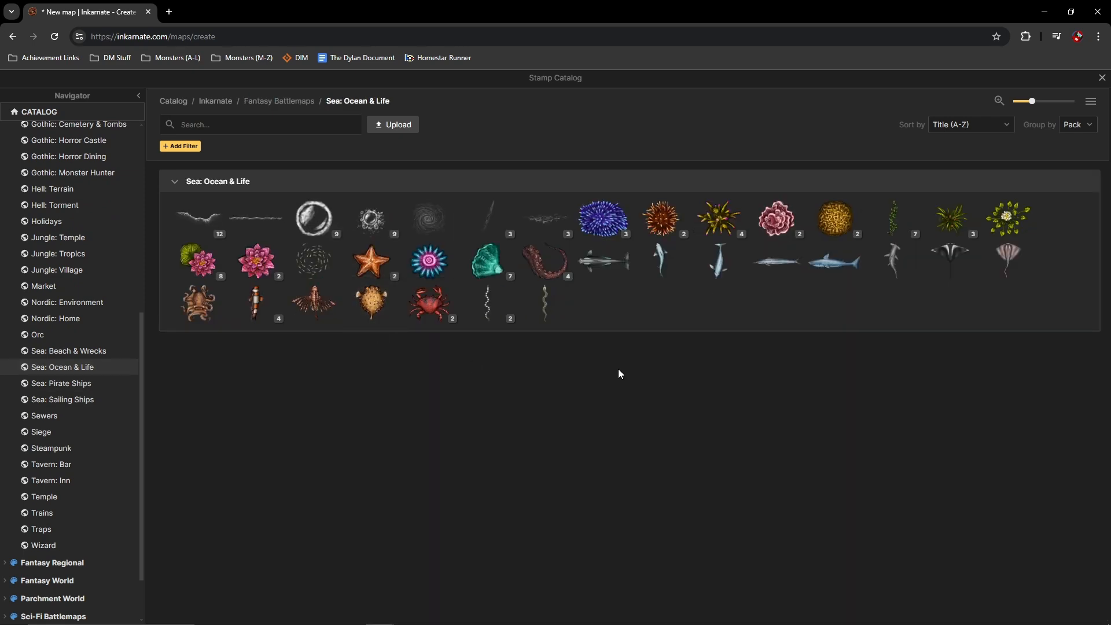
pyautogui.click(504, 307)
# Step: Place the sea snake on the channel floor near the east edge, scaled to about 85 and rotated about 280 degrees
pyautogui.scroll(1, 479, 298)
pyautogui.click(471, 300)
pyautogui.moveTo(501, 181); pyautogui.dragTo(403, 190)
pyautogui.moveTo(366, 243); pyautogui.dragTo(515, 324)
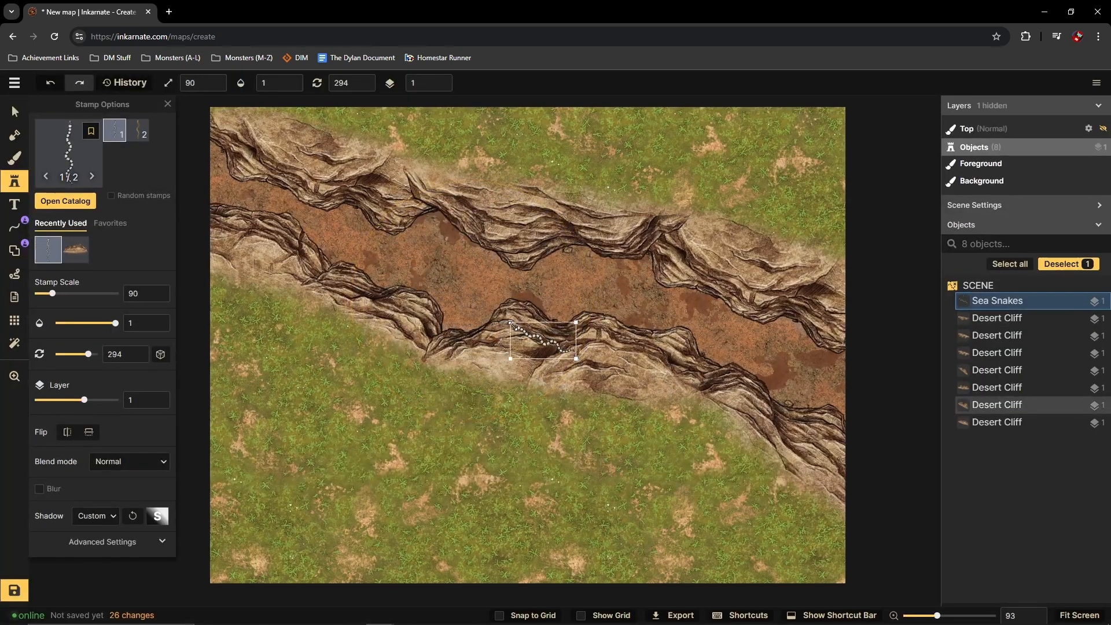
pyautogui.moveTo(565, 371); pyautogui.dragTo(807, 381)
# Step: Flatten the sea snake stamp to the background layer
pyautogui.click(854, 359)
pyautogui.moveTo(898, 524)
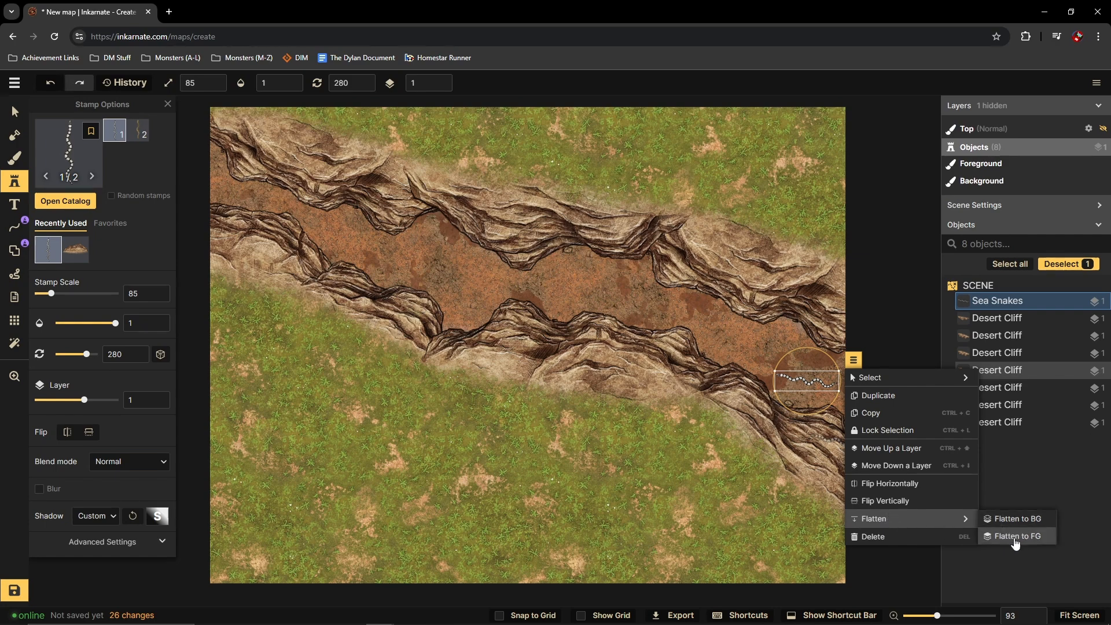
pyautogui.click(1012, 520)
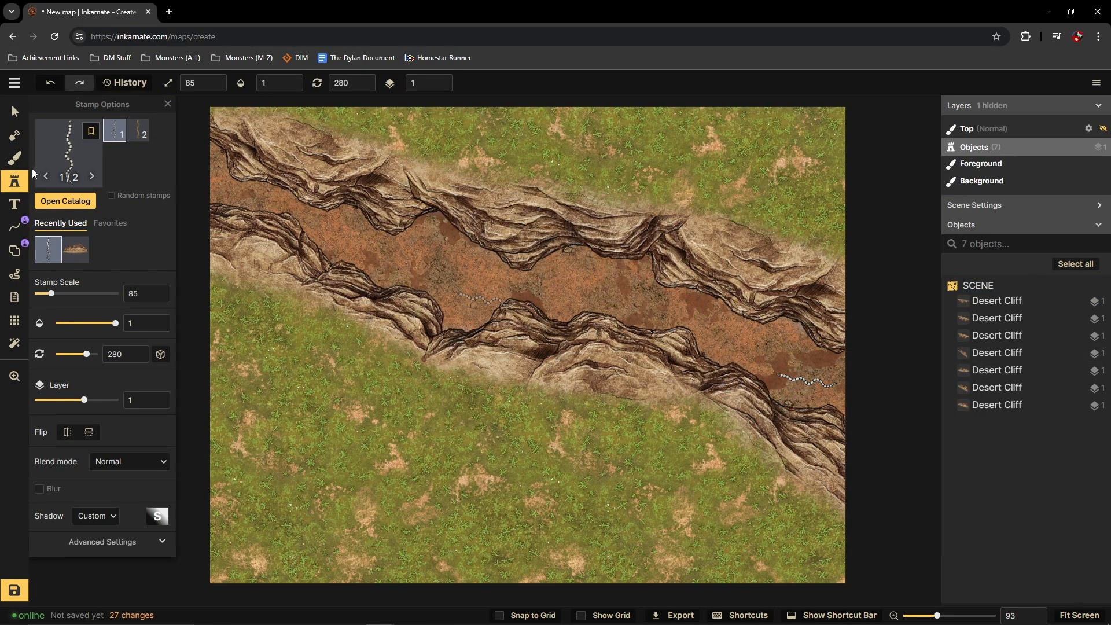
# Step: Choose the Sea Shell stamp from the Sea: Ocean & Life category and scatter random shells at scale 49 along the channel's eastern part
pyautogui.click(69, 173)
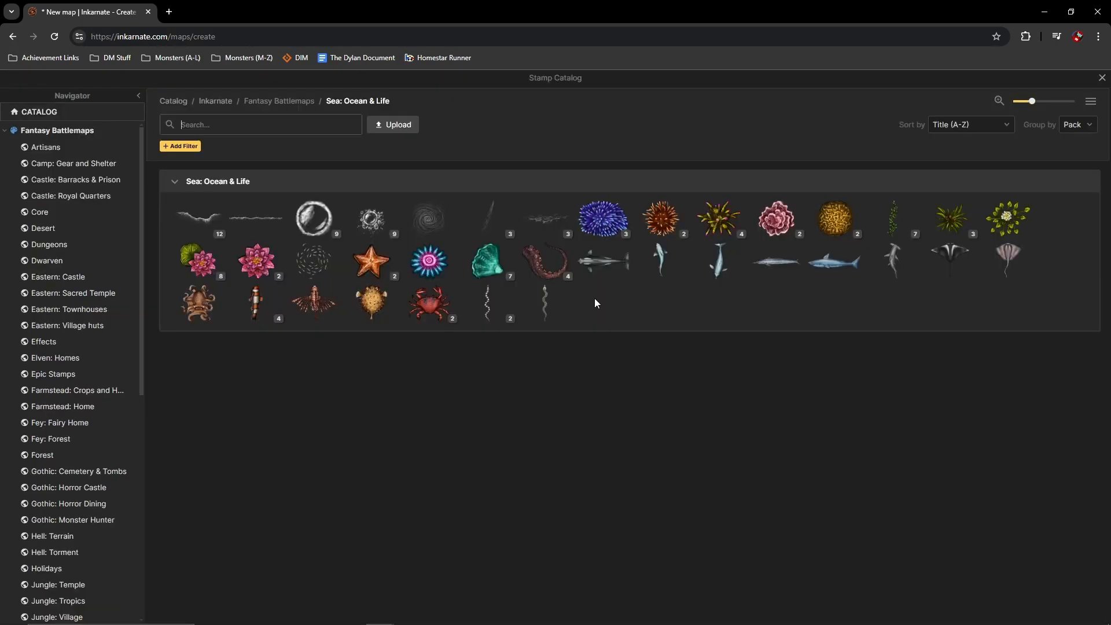
pyautogui.click(481, 261)
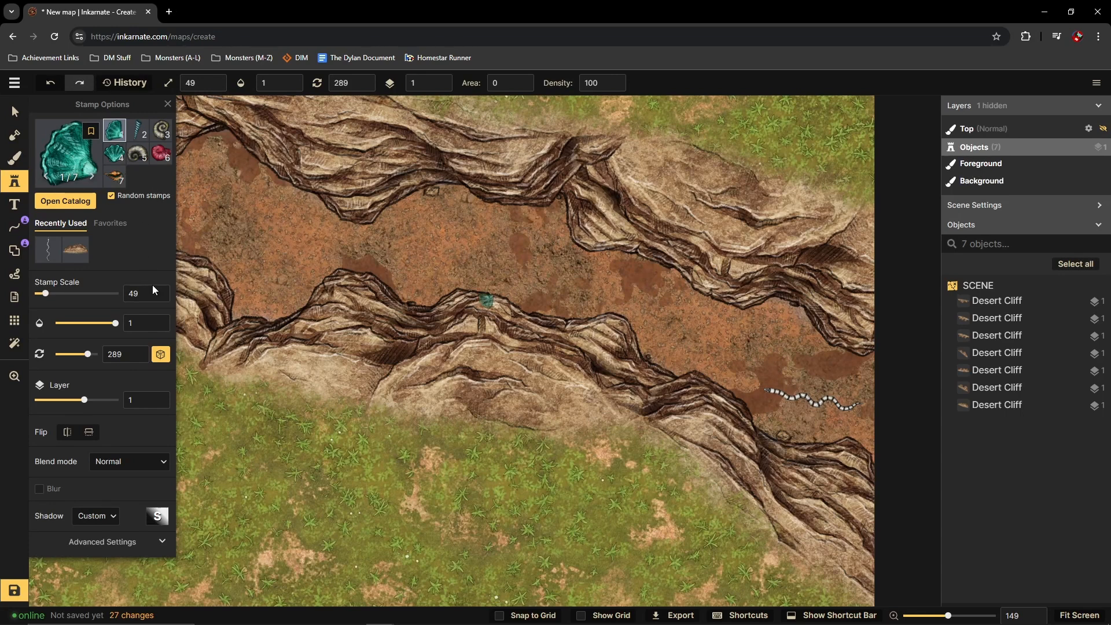
pyautogui.click(776, 334)
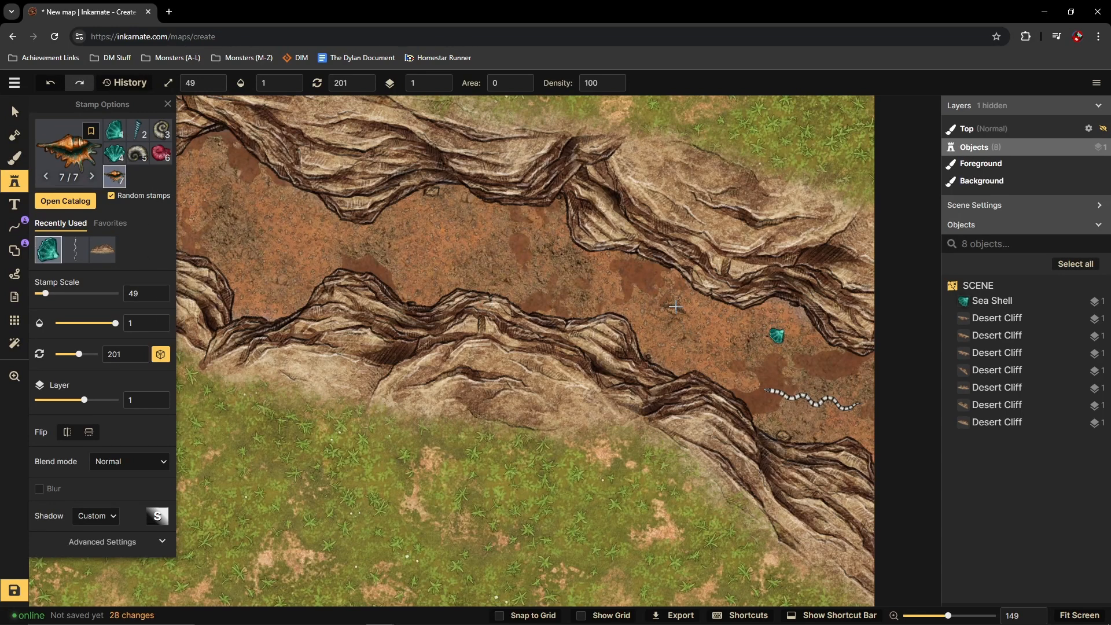
pyautogui.click(668, 288)
pyautogui.click(838, 425)
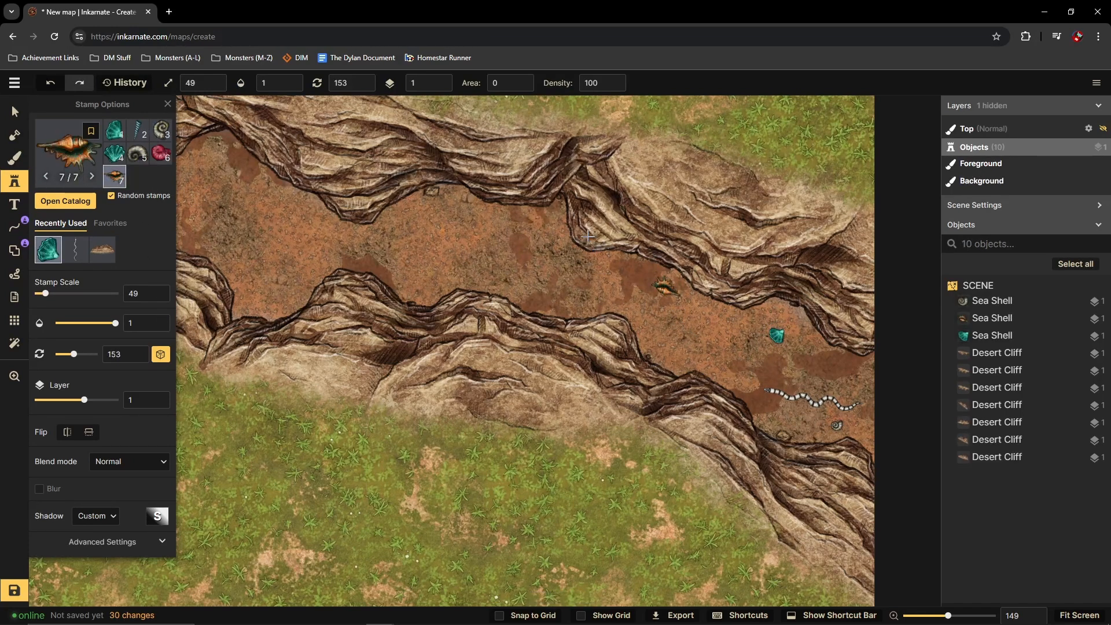
pyautogui.click(606, 269)
# Step: Scatter more random sea shells at scale 49 across the middle and western parts of the channel floor
pyautogui.scroll(-4, 606, 268)
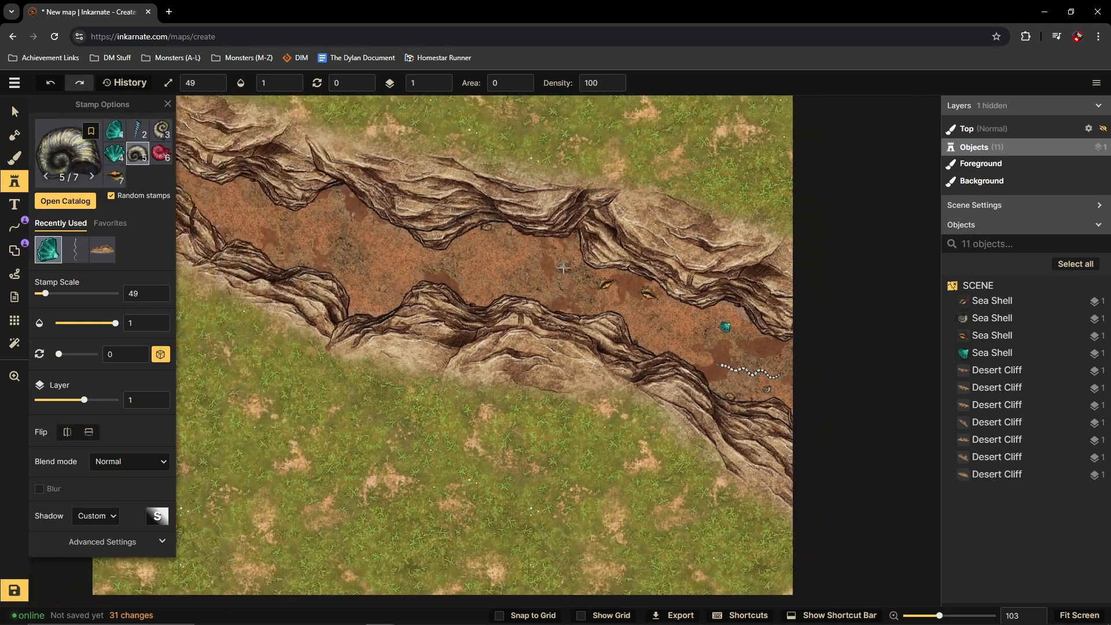
pyautogui.scroll(-2, 754, 368)
pyautogui.scroll(1, 595, 336)
pyautogui.click(595, 313)
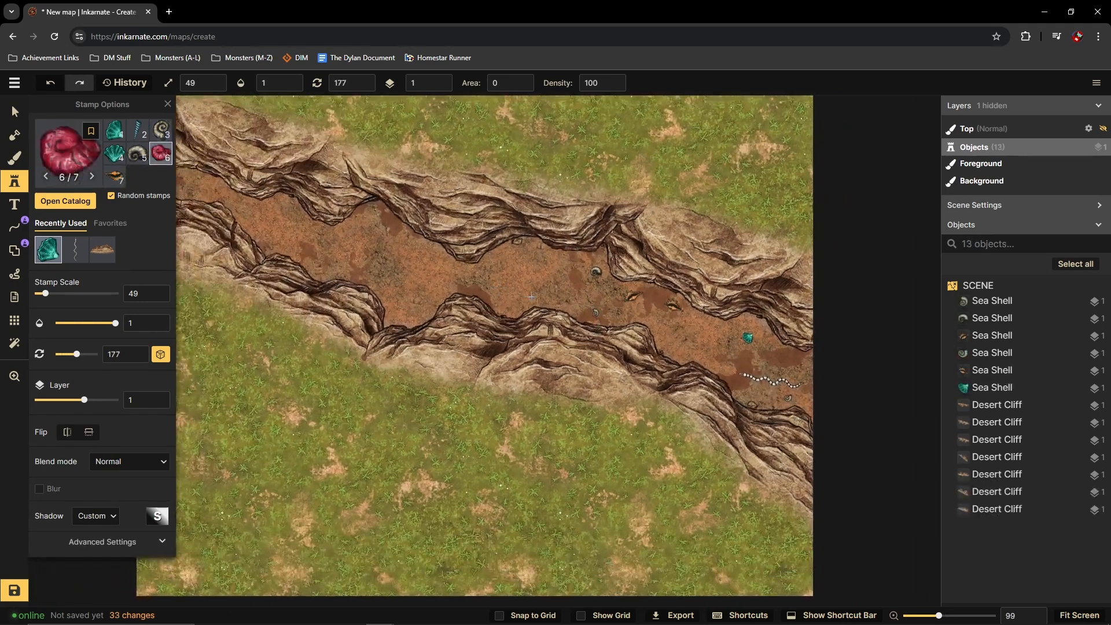
pyautogui.click(531, 264)
pyautogui.scroll(-2, 532, 311)
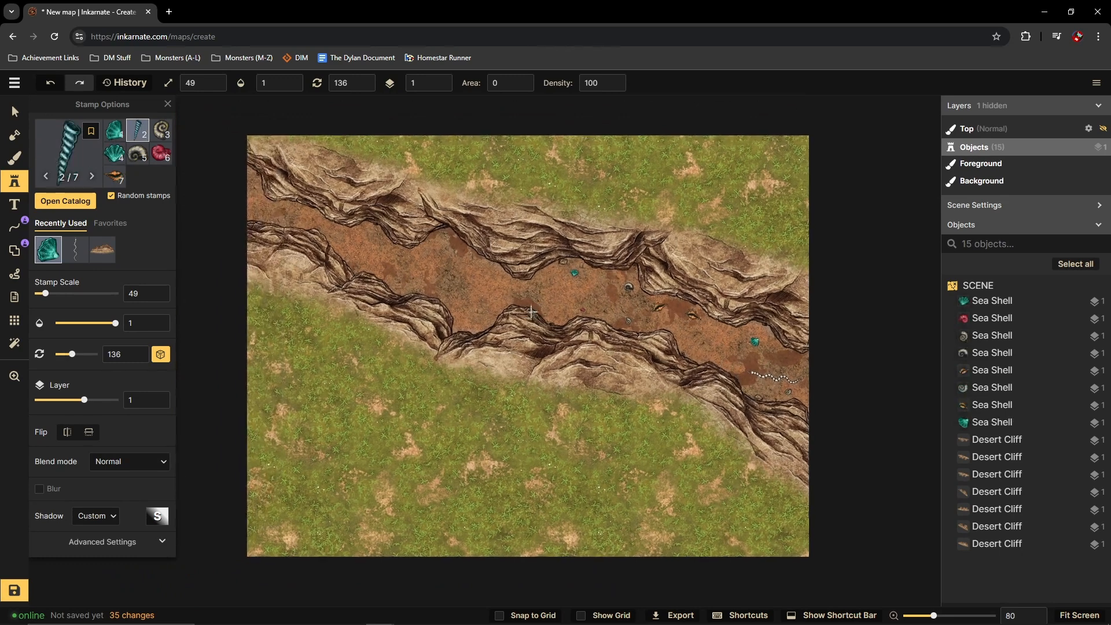
pyautogui.click(532, 307)
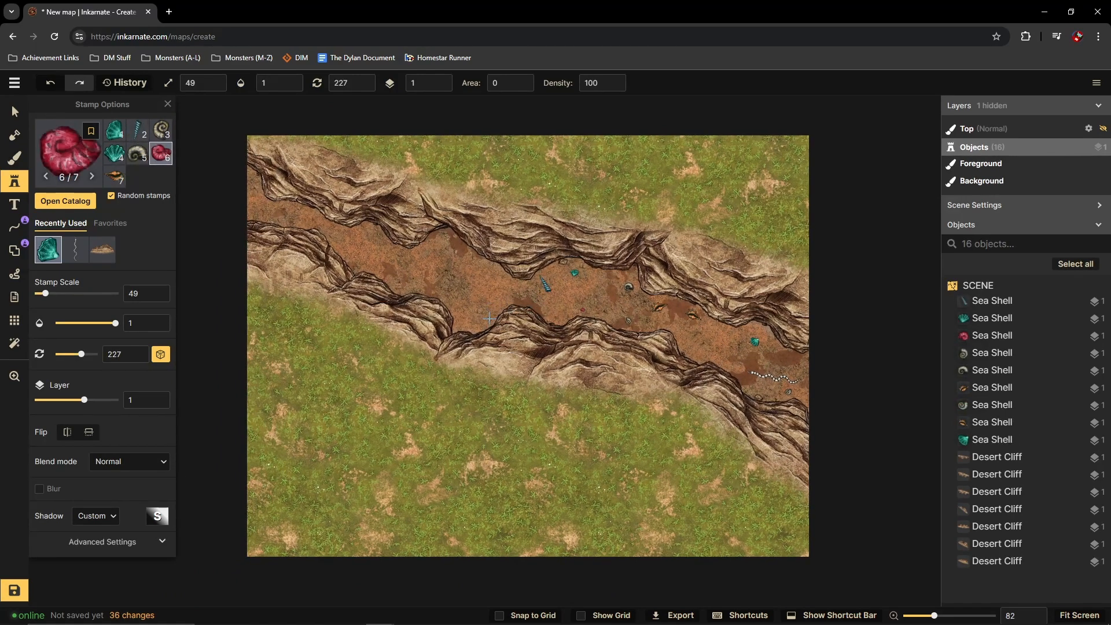
pyautogui.click(489, 318)
pyautogui.click(471, 323)
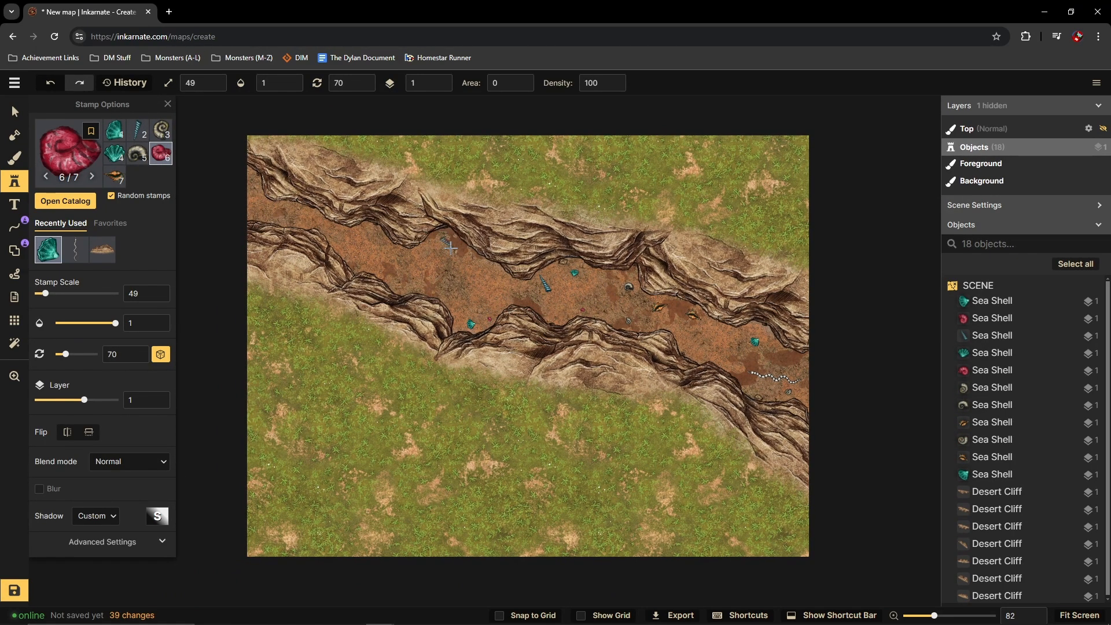
pyautogui.click(450, 243)
pyautogui.click(462, 267)
# Step: Browse the stamp catalog's Sea: Beach & Wrecks, Sea: Sailing Ships and Forest categories for more channel decorations
pyautogui.press('f')
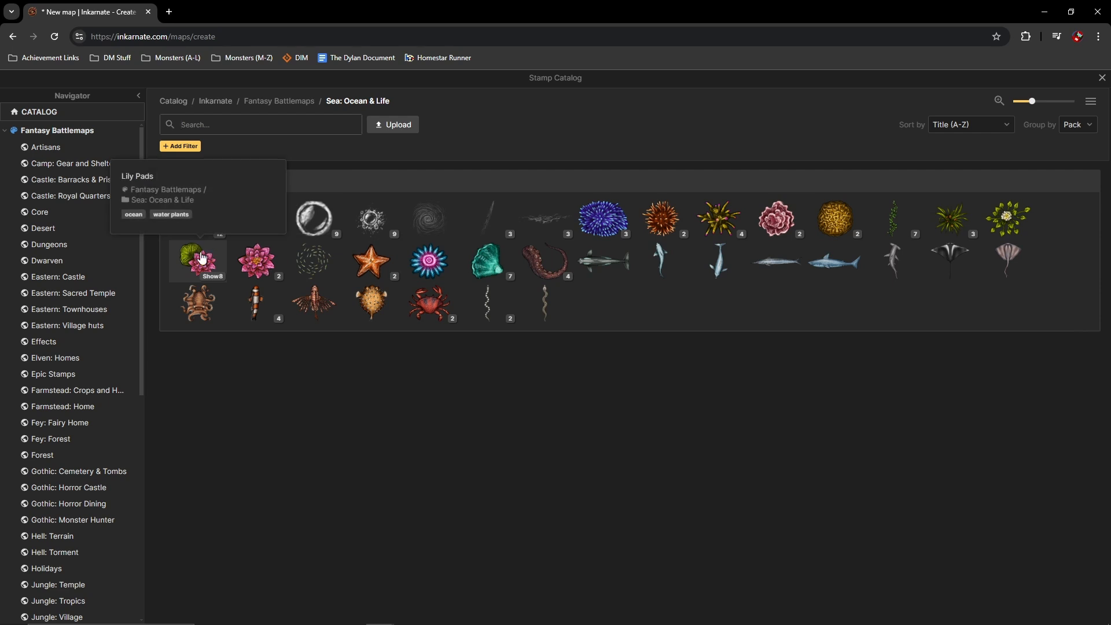
pyautogui.scroll(-7, 55, 324)
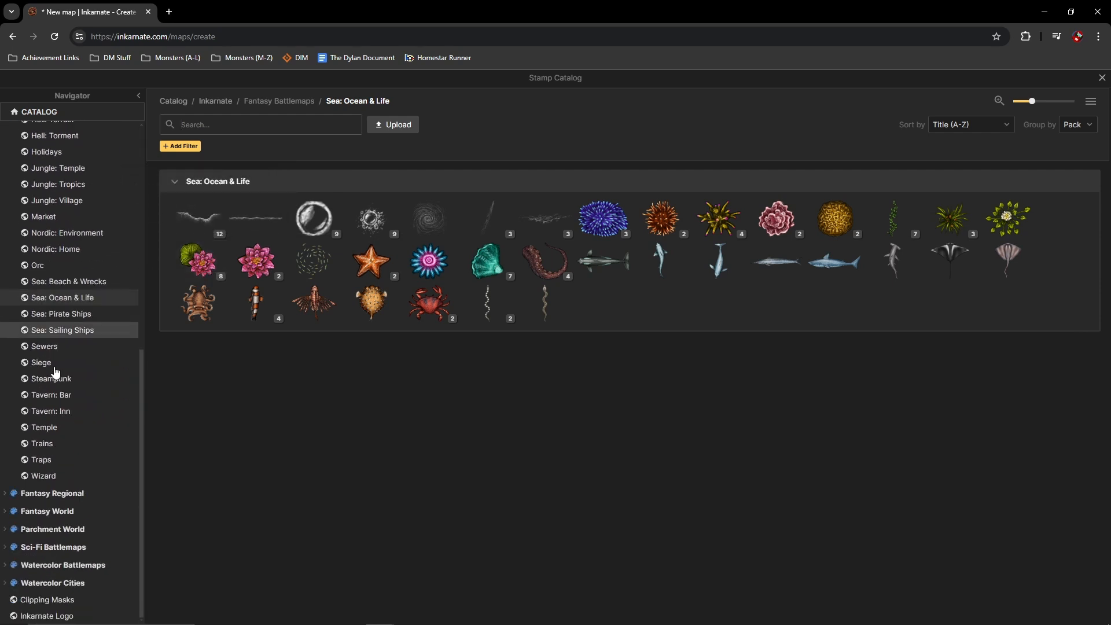
pyautogui.click(65, 283)
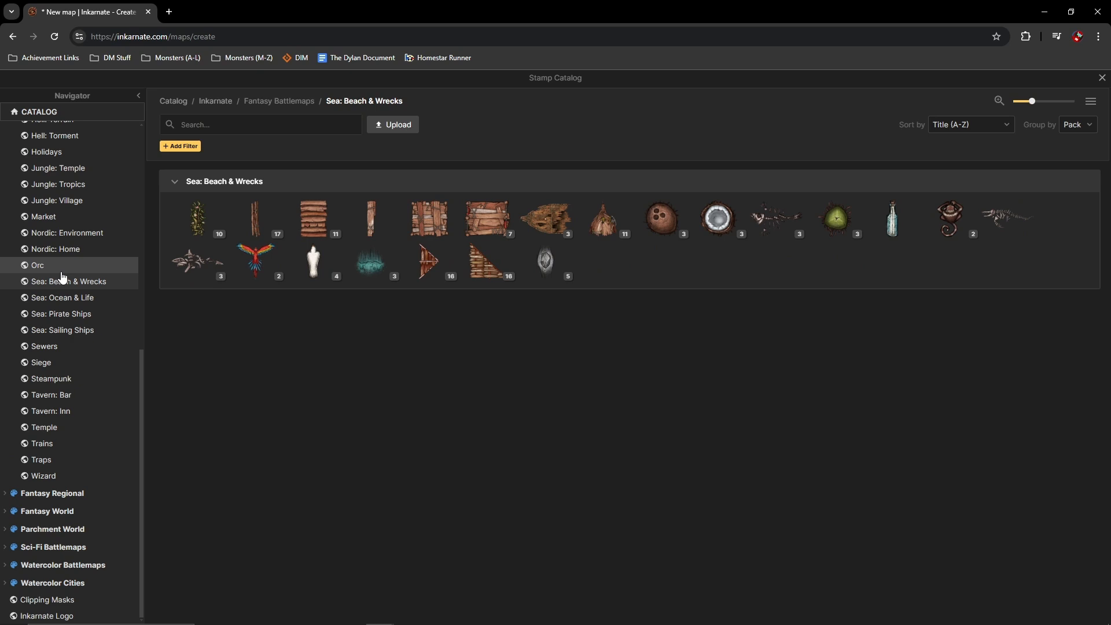
pyautogui.click(64, 314)
pyautogui.click(66, 335)
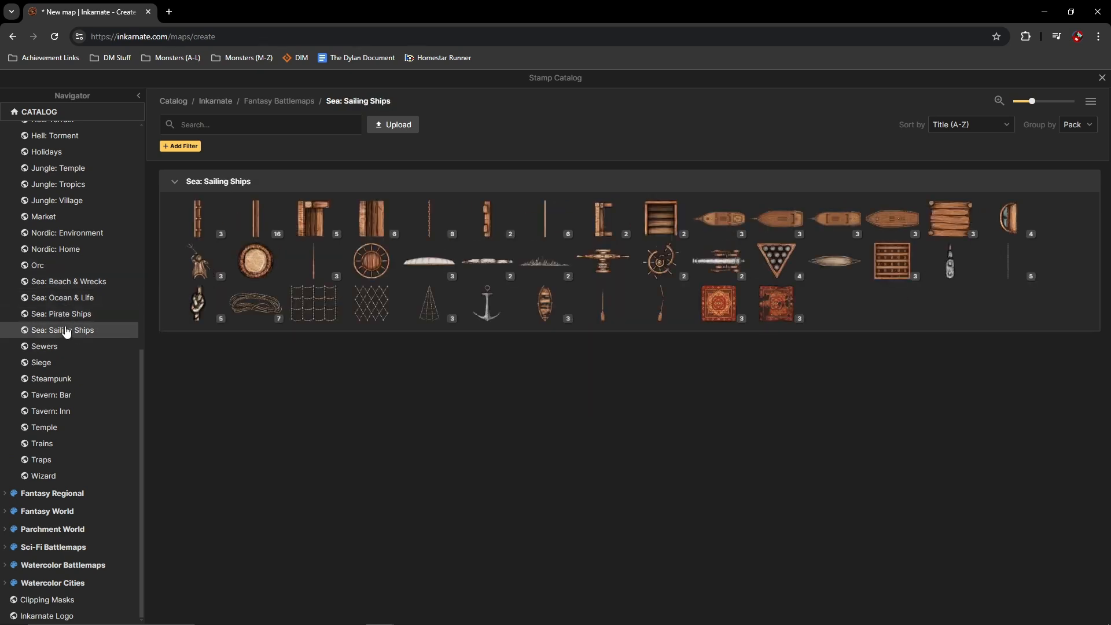
pyautogui.scroll(6, 67, 272)
pyautogui.scroll(2, 67, 272)
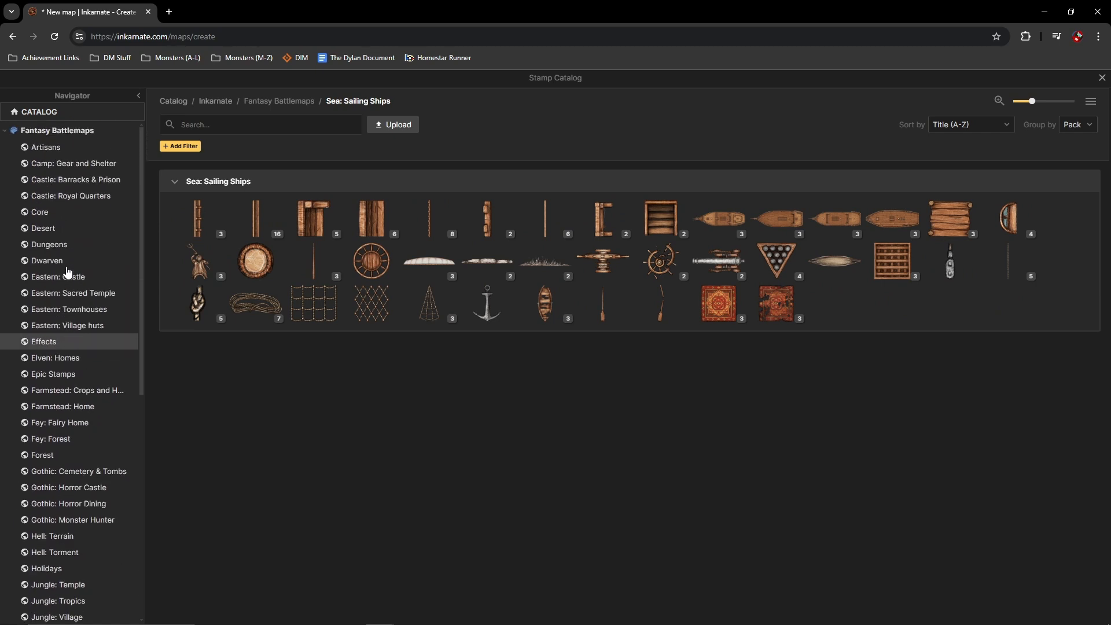
pyautogui.click(47, 456)
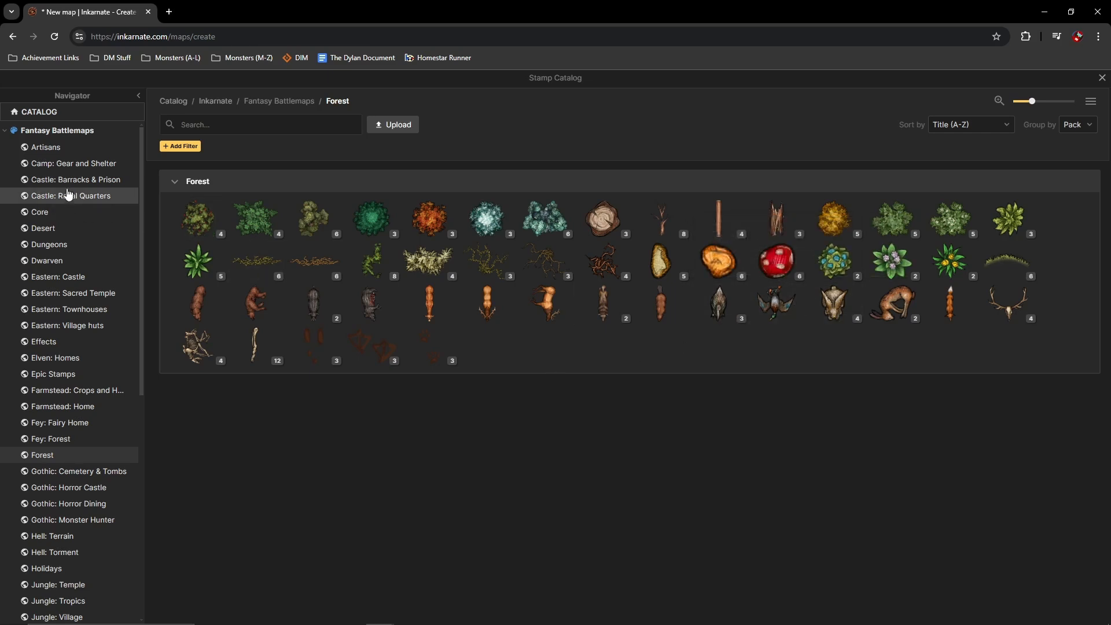
# Step: Choose the Red Apple stamp from the Market section of the full Fantasy Battlemaps catalog
pyautogui.click(86, 130)
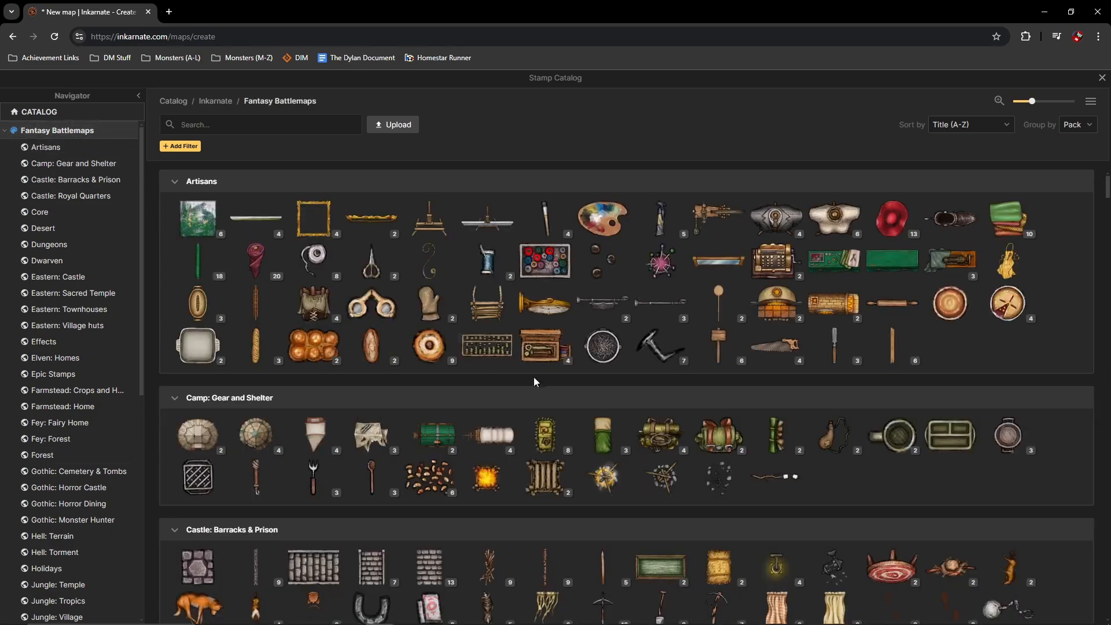
pyautogui.scroll(-20, 582, 352)
pyautogui.scroll(-20, 633, 376)
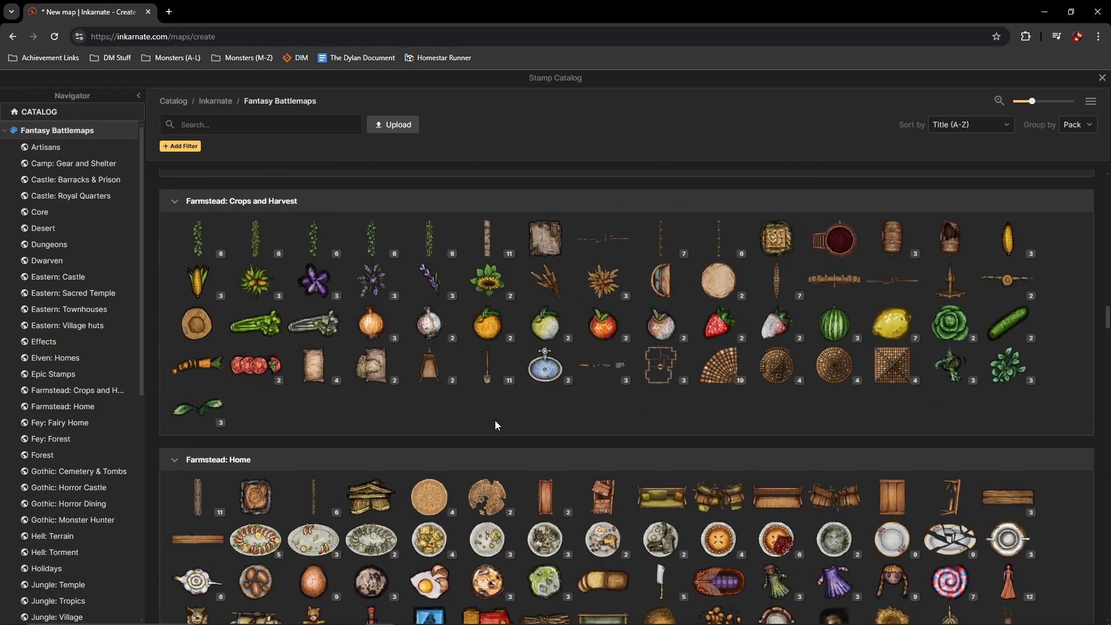
pyautogui.scroll(-15, 825, 471)
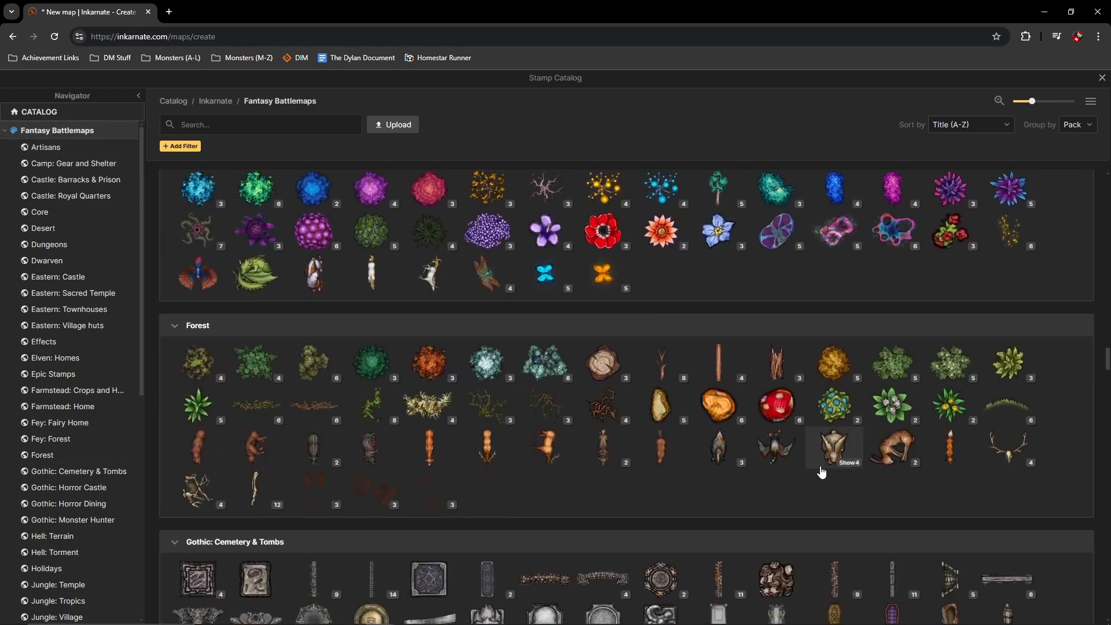
pyautogui.scroll(-20, 562, 425)
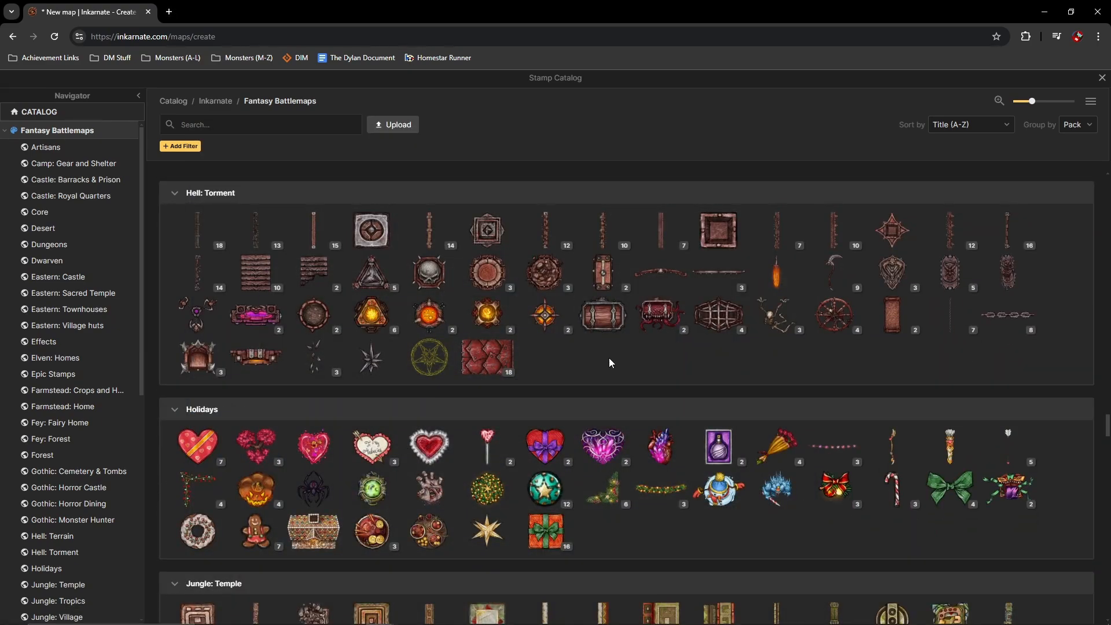
pyautogui.scroll(-10, 609, 358)
pyautogui.scroll(-10, 712, 309)
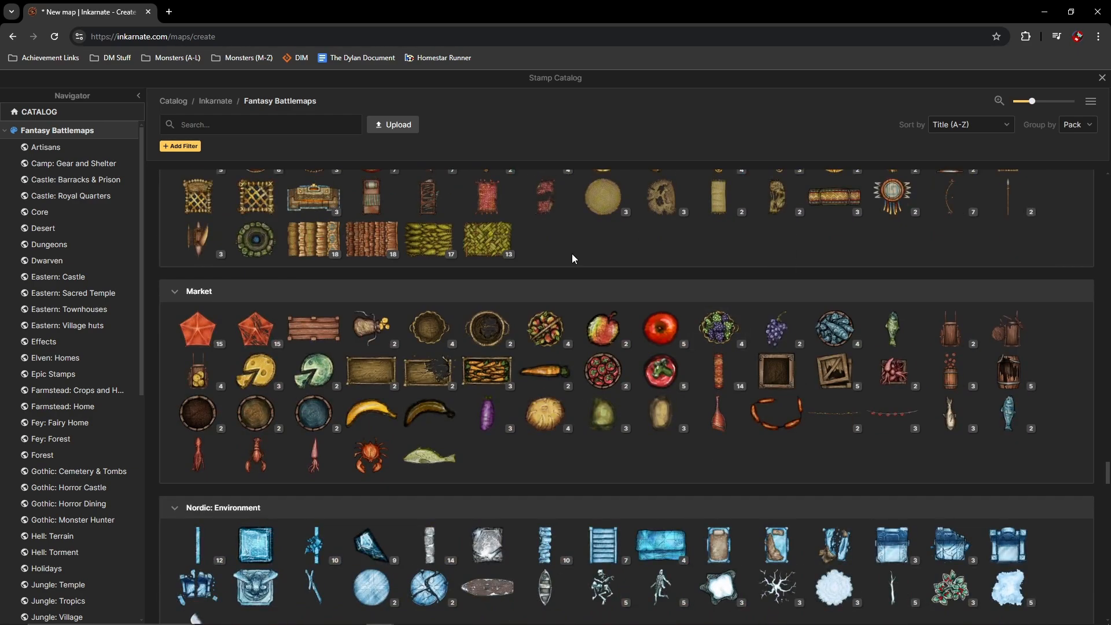
pyautogui.click(661, 328)
# Step: Scatter ten randomly rotated red apples at scale 49 along the channel floor
pyautogui.scroll(3, 376, 275)
pyautogui.click(445, 288)
pyautogui.click(502, 316)
pyautogui.click(522, 277)
pyautogui.click(372, 228)
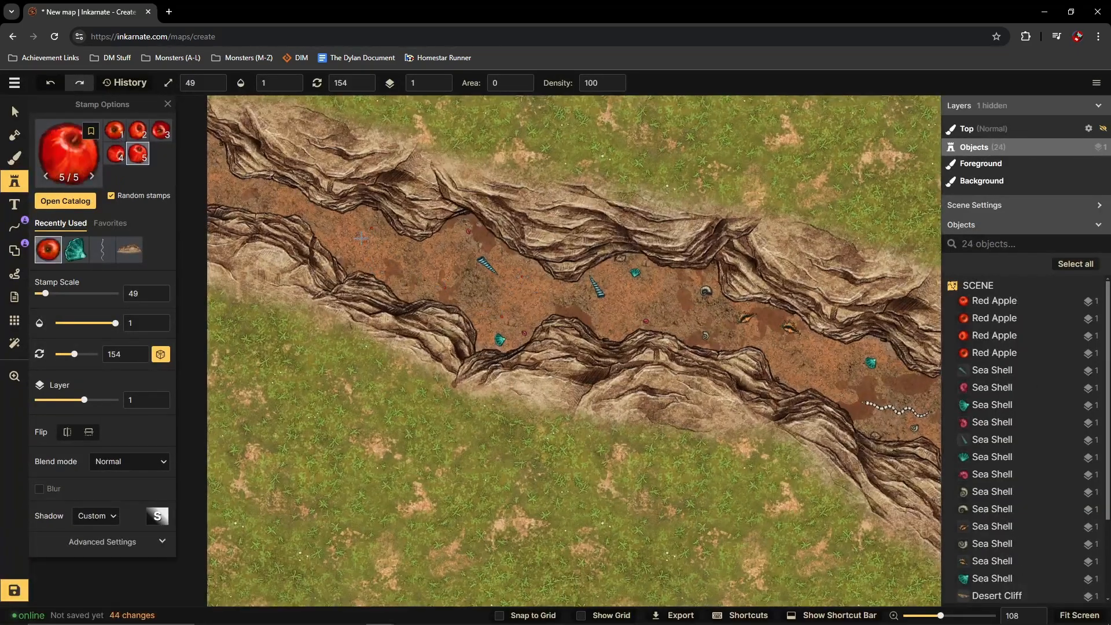
pyautogui.click(361, 238)
pyautogui.click(405, 260)
pyautogui.click(434, 249)
pyautogui.click(457, 261)
pyautogui.click(475, 246)
pyautogui.click(411, 249)
# Step: Choose the Piranhas stamp from the Market section and place randomly rotated fish at scale 49 from the channel's west end eastward
pyautogui.click(81, 168)
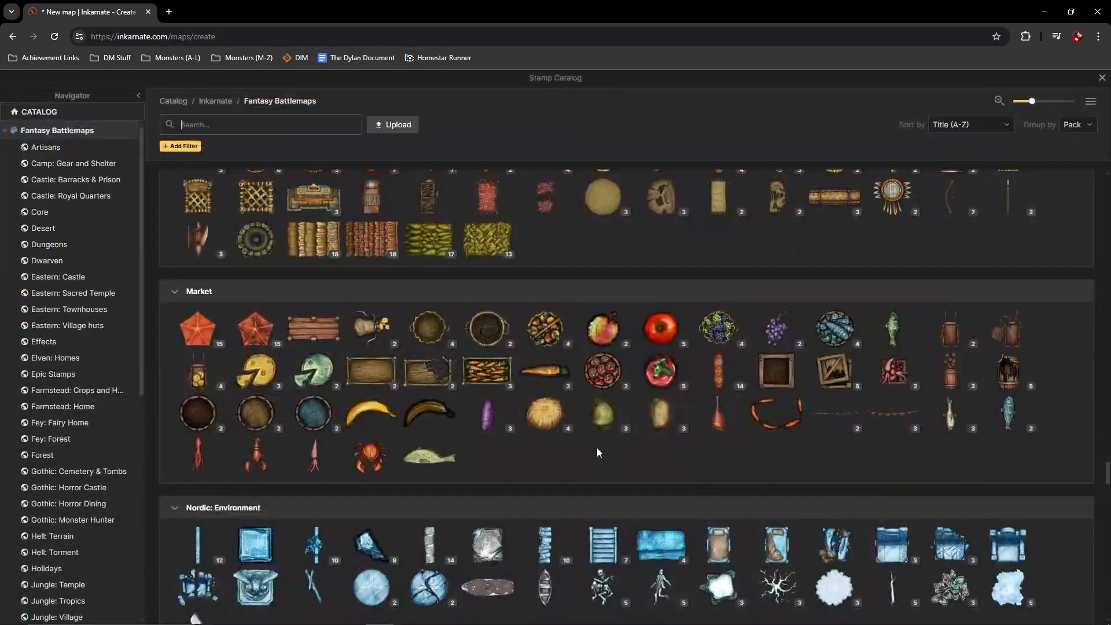
pyautogui.click(952, 414)
pyautogui.scroll(3, 371, 237)
pyautogui.click(294, 212)
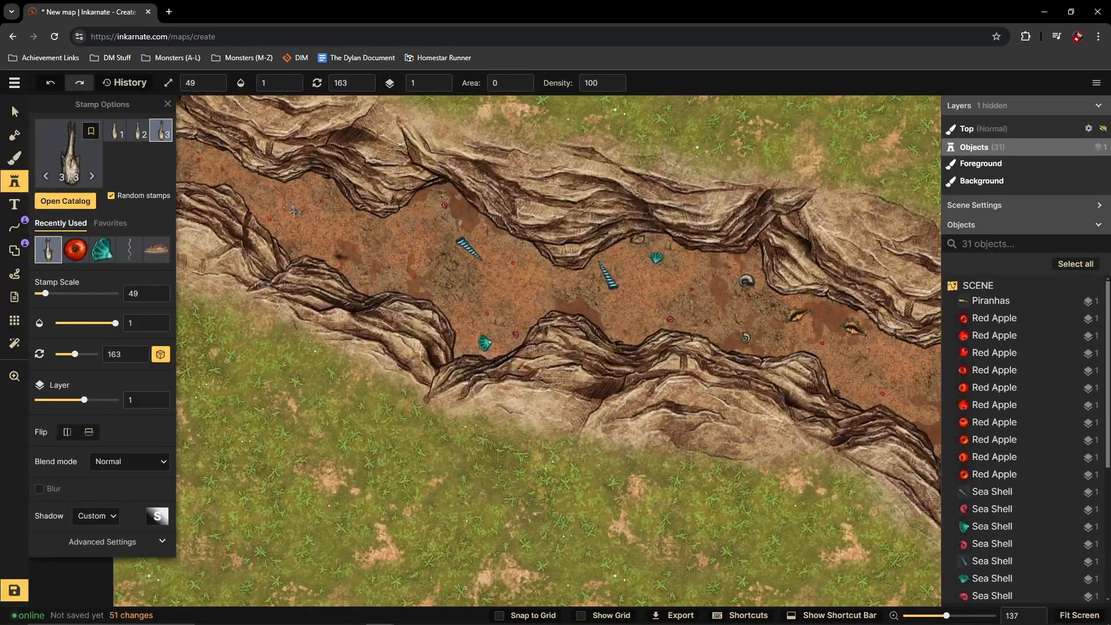
pyautogui.click(402, 240)
pyautogui.click(574, 282)
pyautogui.click(735, 309)
# Step: Add more piranhas at scale 49 in the gaps between the shells along the channel floor
pyautogui.scroll(-3, 665, 342)
pyautogui.click(353, 224)
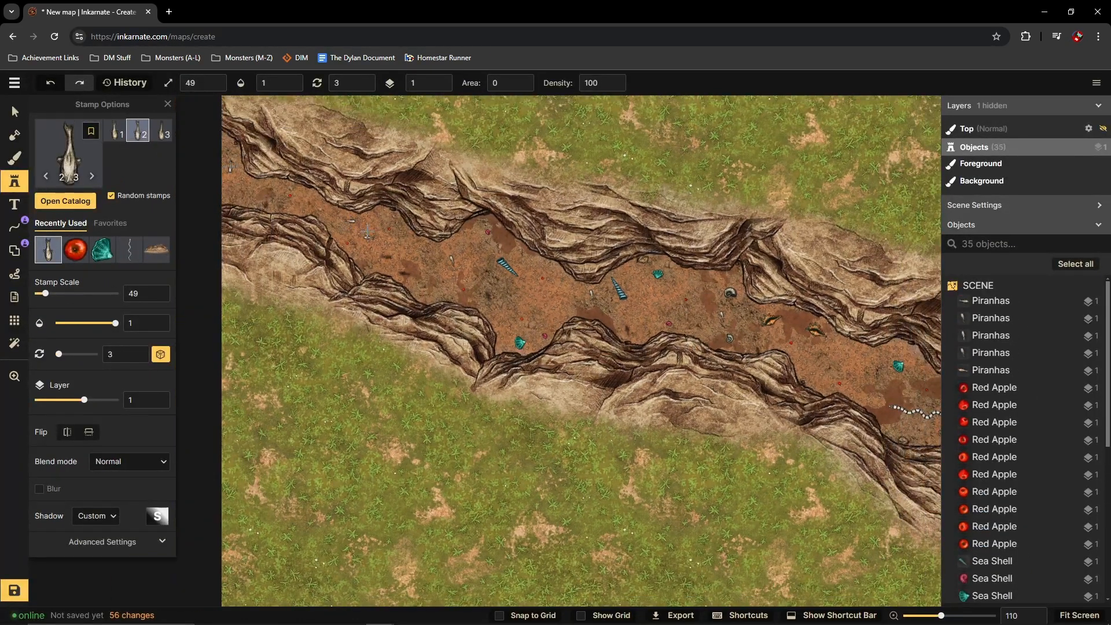
pyautogui.click(474, 280)
pyautogui.click(521, 315)
pyautogui.click(830, 357)
pyautogui.scroll(-3, 240, 224)
# Step: Select all shell, apple and piranha stamps without the Desert Cliffs and flatten them to the background layer
pyautogui.click(14, 111)
pyautogui.scroll(-5, 226, 347)
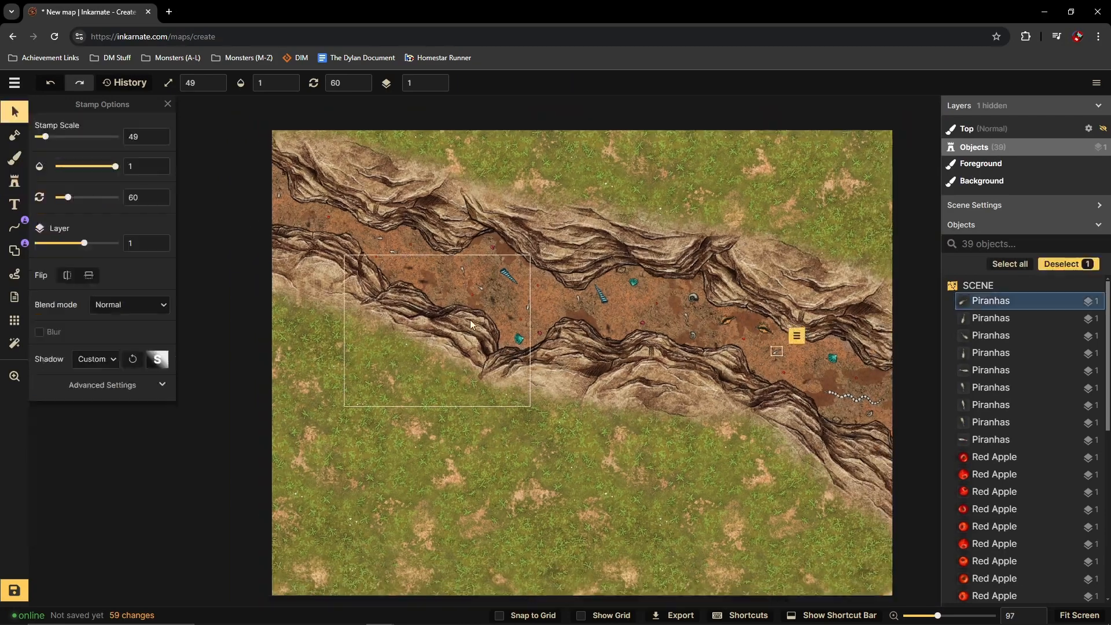
pyautogui.moveTo(226, 424); pyautogui.dragTo(936, 176)
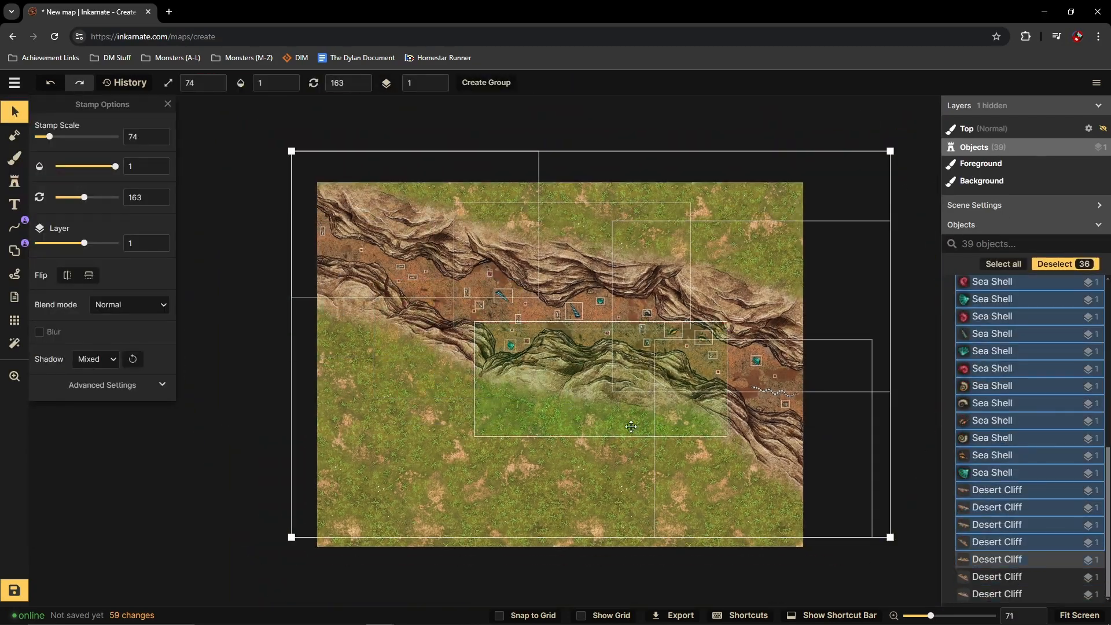
pyautogui.click(816, 198)
pyautogui.click(845, 407)
# Step: Set up a background brush with the dark blue water texture, size 80 and opacity 0.74
pyautogui.click(15, 158)
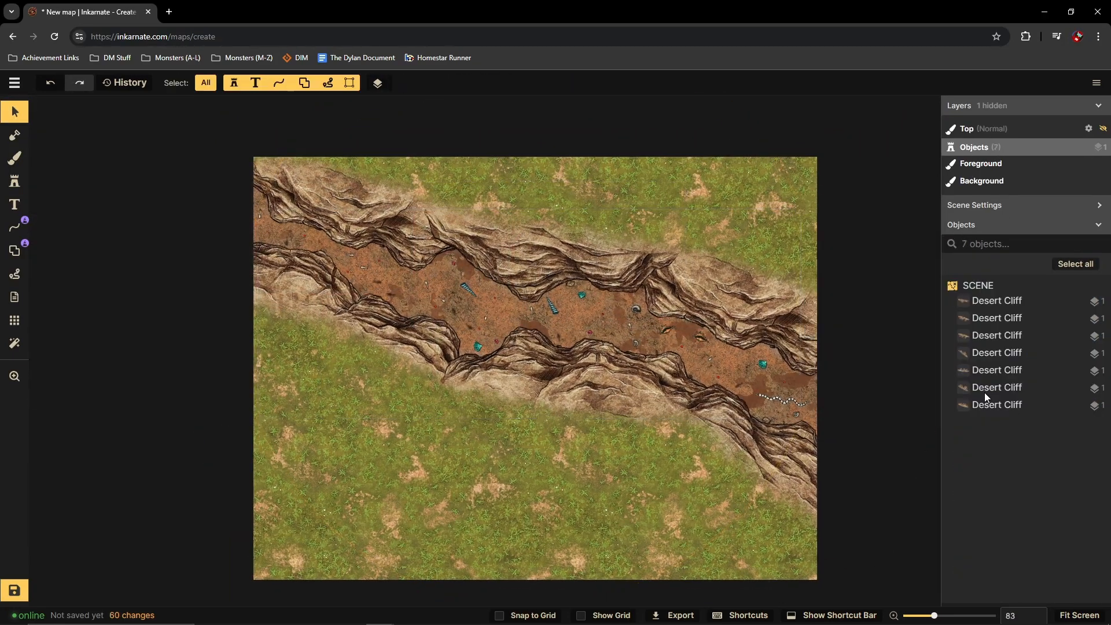
pyautogui.click(113, 220)
pyautogui.scroll(-10, 363, 311)
pyautogui.click(370, 315)
pyautogui.scroll(1, 648, 321)
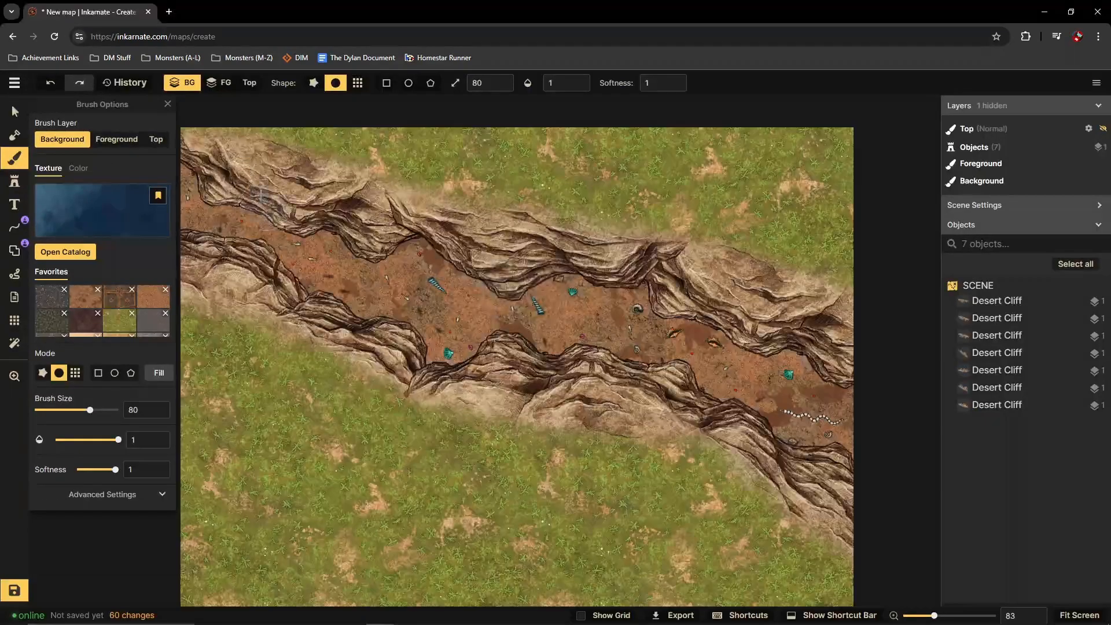
pyautogui.scroll(-2, 371, 394)
pyautogui.scroll(4, 220, 338)
pyautogui.moveTo(118, 441); pyautogui.dragTo(112, 442)
pyautogui.scroll(-1, 591, 480)
# Step: Paint the translucent water over the whole channel floor from the west end to the east edge
pyautogui.moveTo(325, 234)
pyautogui.mouseDown()
pyautogui.moveTo(444, 286)
pyautogui.moveTo(422, 283)
pyautogui.moveTo(734, 397)
pyautogui.moveTo(771, 346)
pyautogui.mouseUp()
pyautogui.scroll(-2, 753, 400)
pyautogui.scroll(-1, 771, 346)
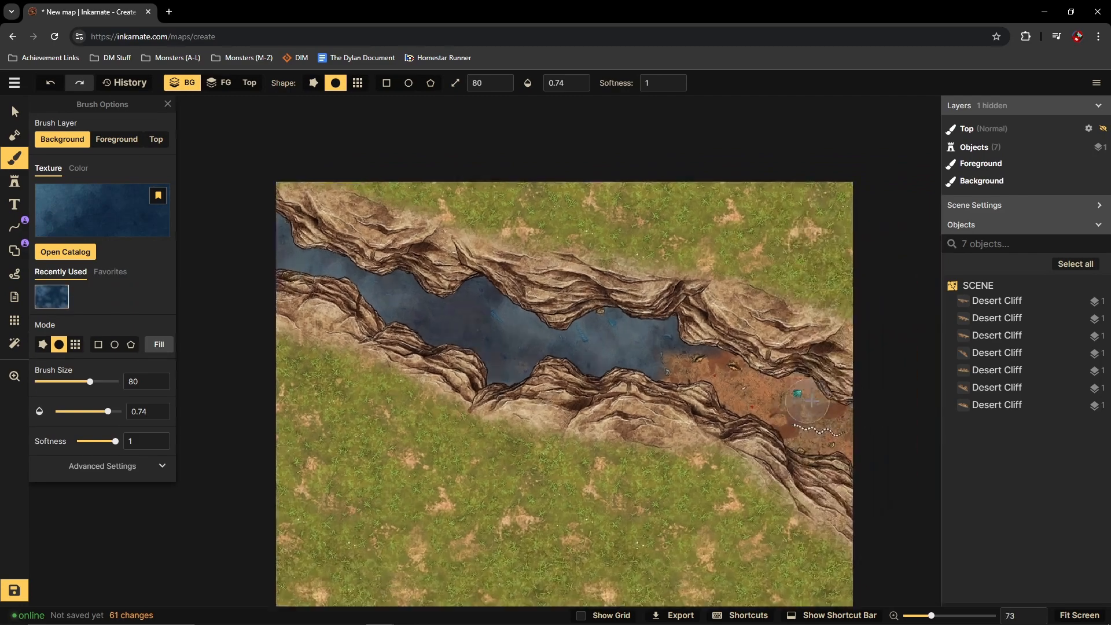
pyautogui.scroll(3, 802, 399)
pyautogui.moveTo(715, 383)
pyautogui.mouseDown()
pyautogui.moveTo(620, 357)
pyautogui.moveTo(841, 422)
pyautogui.mouseUp()
# Step: Add a small foreground land patch around the rock on the south bank near the east edge, using a size 40 mask brush
pyautogui.scroll(5, 799, 445)
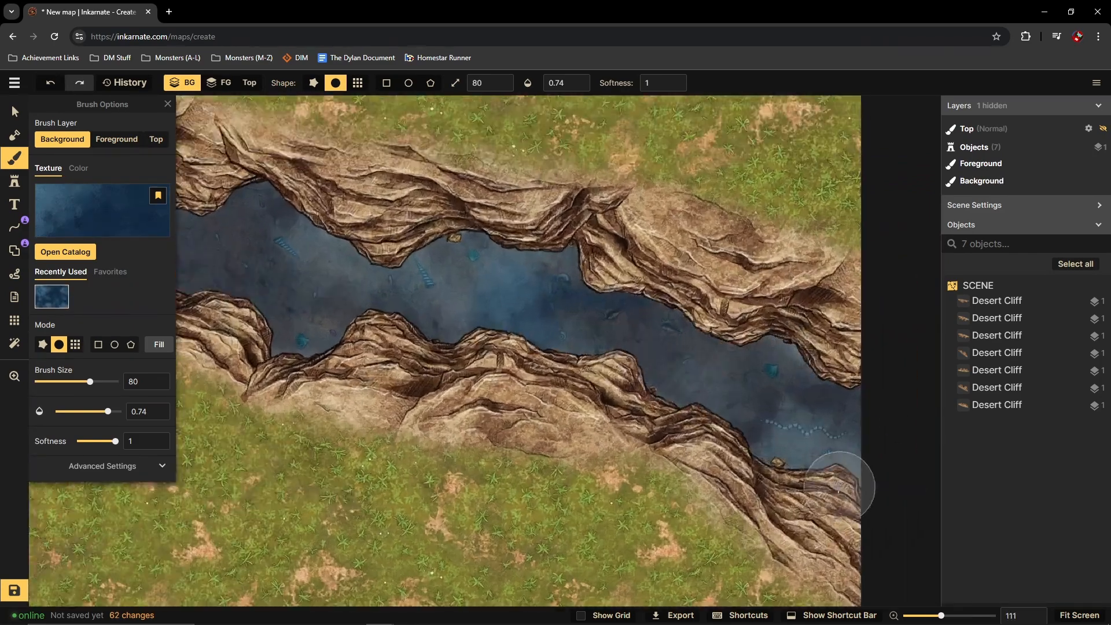
pyautogui.click(15, 135)
pyautogui.click(128, 130)
pyautogui.click(218, 87)
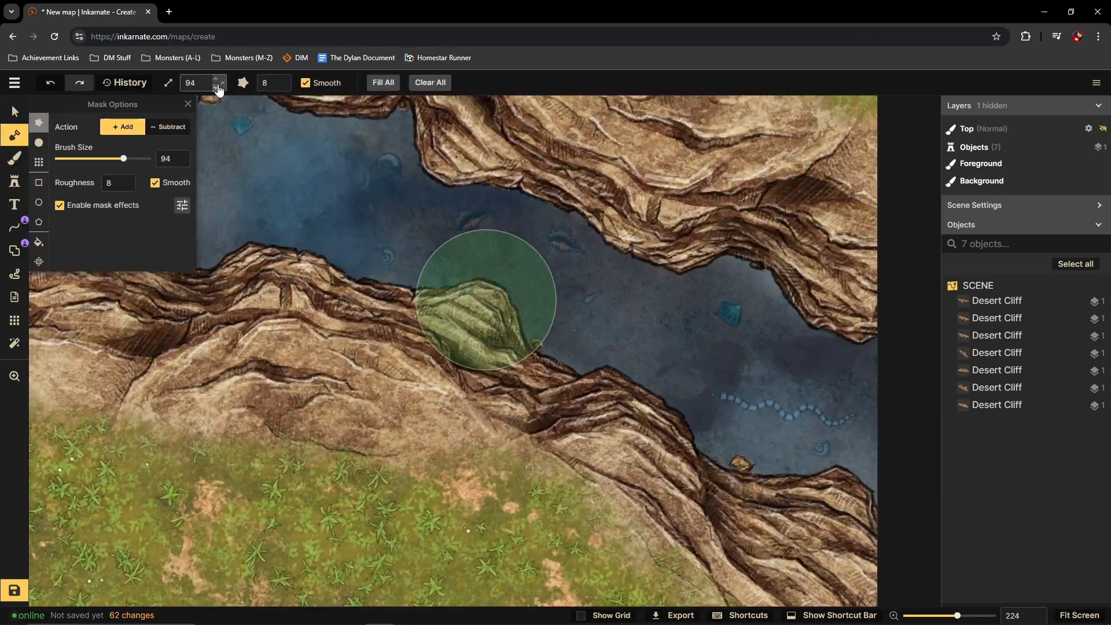
pyautogui.scroll(3, 790, 540)
pyautogui.click(717, 456)
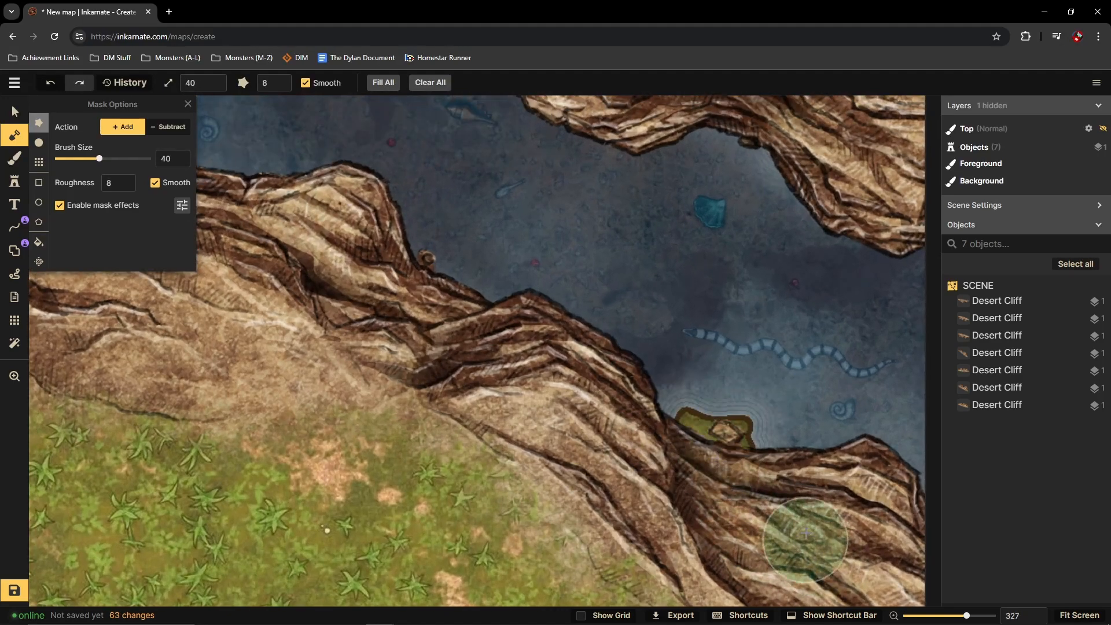
# Step: Add another small foreground land patch around the rock at the middle of the north bank with the same mask brush
pyautogui.scroll(-3, 817, 527)
pyautogui.scroll(3, 640, 452)
pyautogui.scroll(-6, 534, 323)
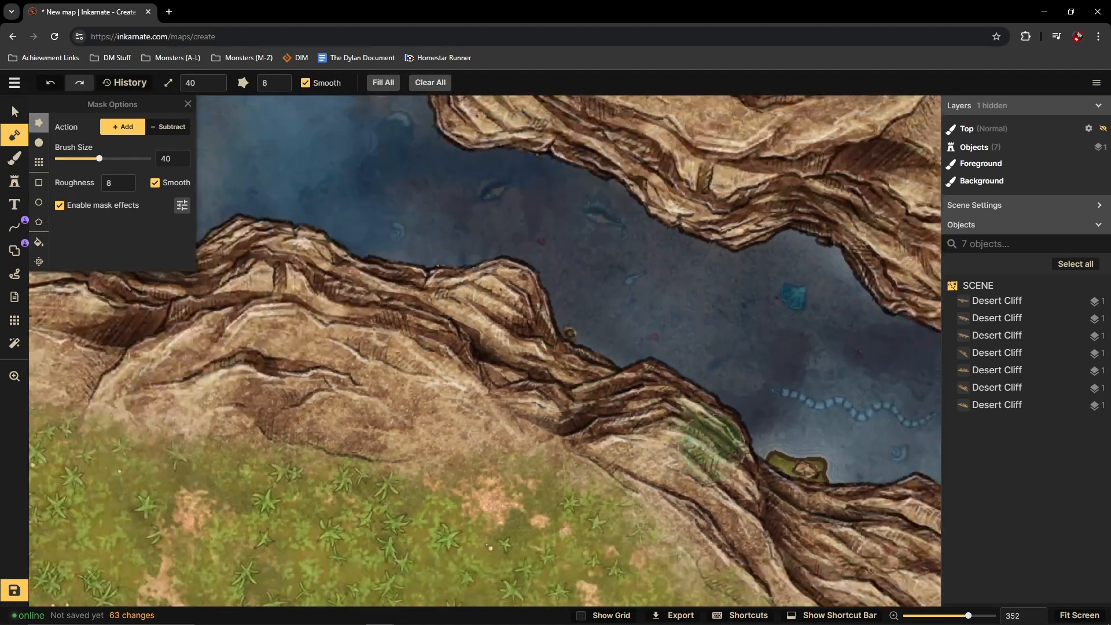
pyautogui.scroll(2, 641, 446)
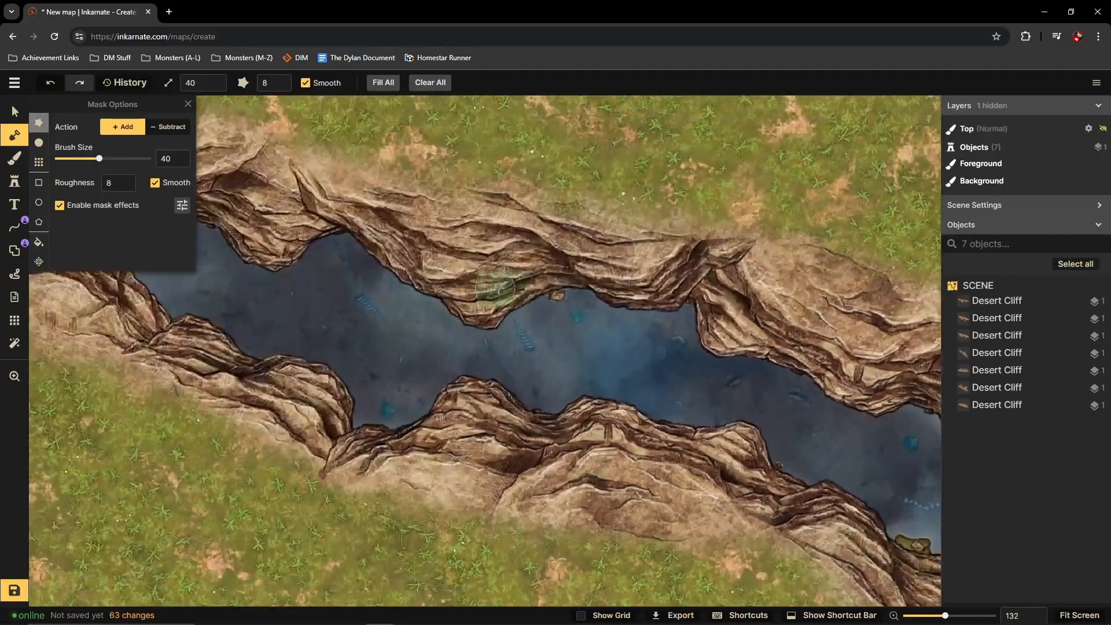
pyautogui.click(550, 296)
pyautogui.scroll(1, 809, 443)
pyautogui.scroll(-3, 726, 398)
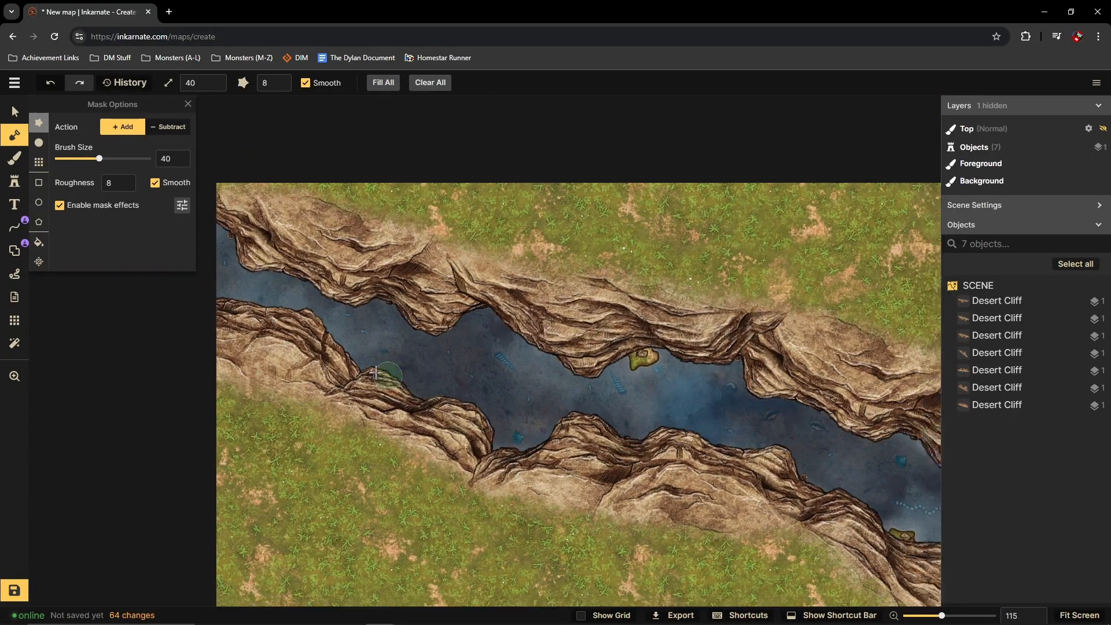
# Step: Search the stamp catalog for "bridge" and pick the intact wooden rope bridge from the Dungeons pack
pyautogui.scroll(-1, 322, 351)
pyautogui.scroll(-2, 421, 350)
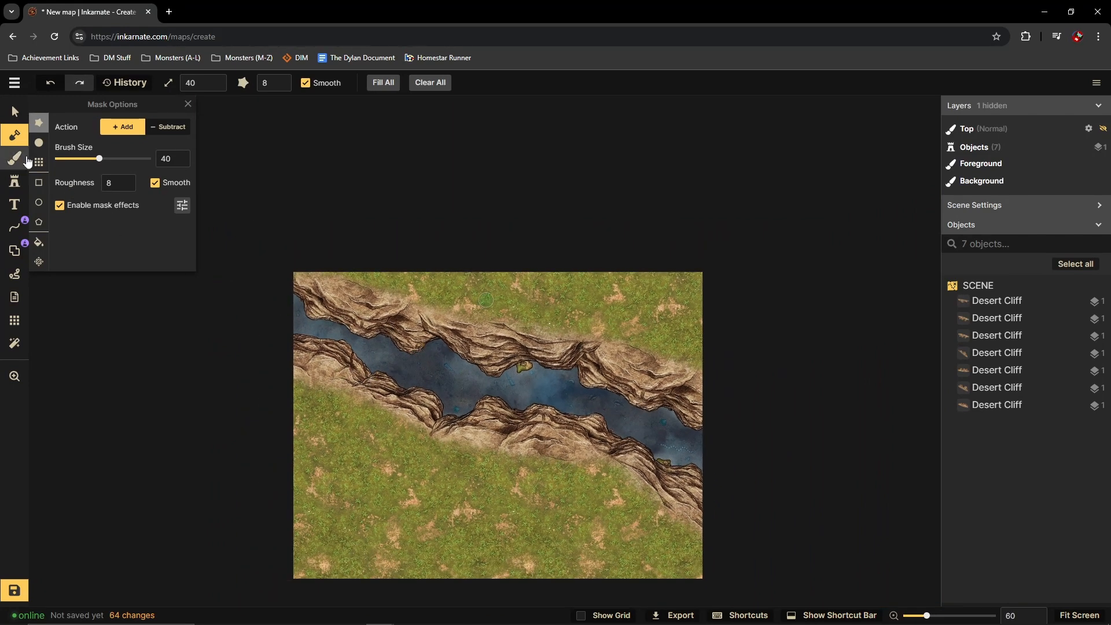
pyautogui.click(23, 160)
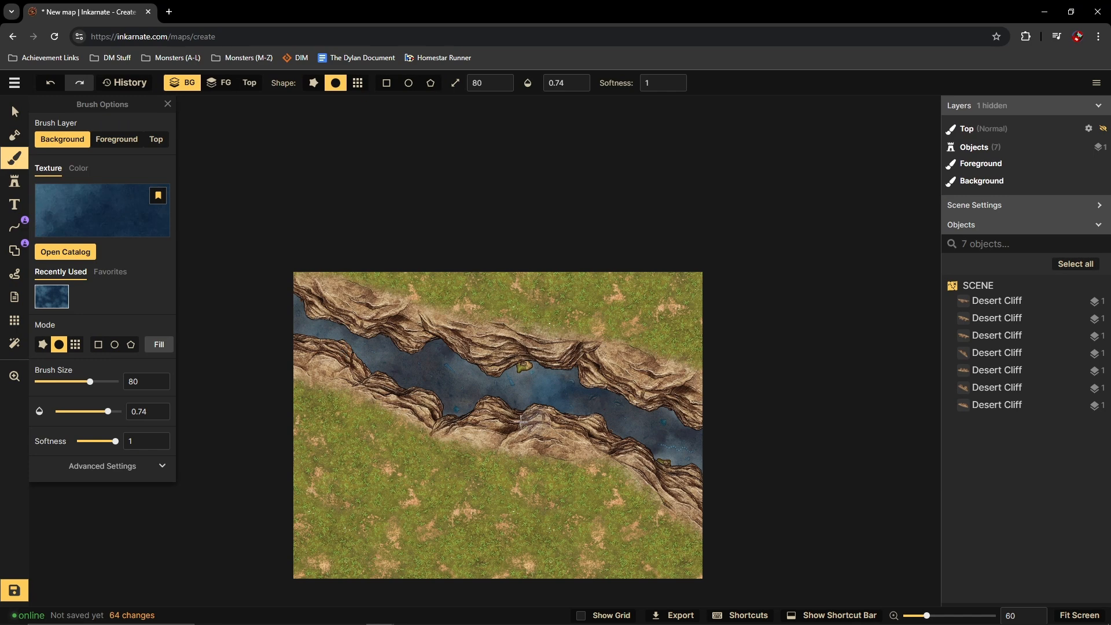
pyautogui.scroll(-2, 443, 252)
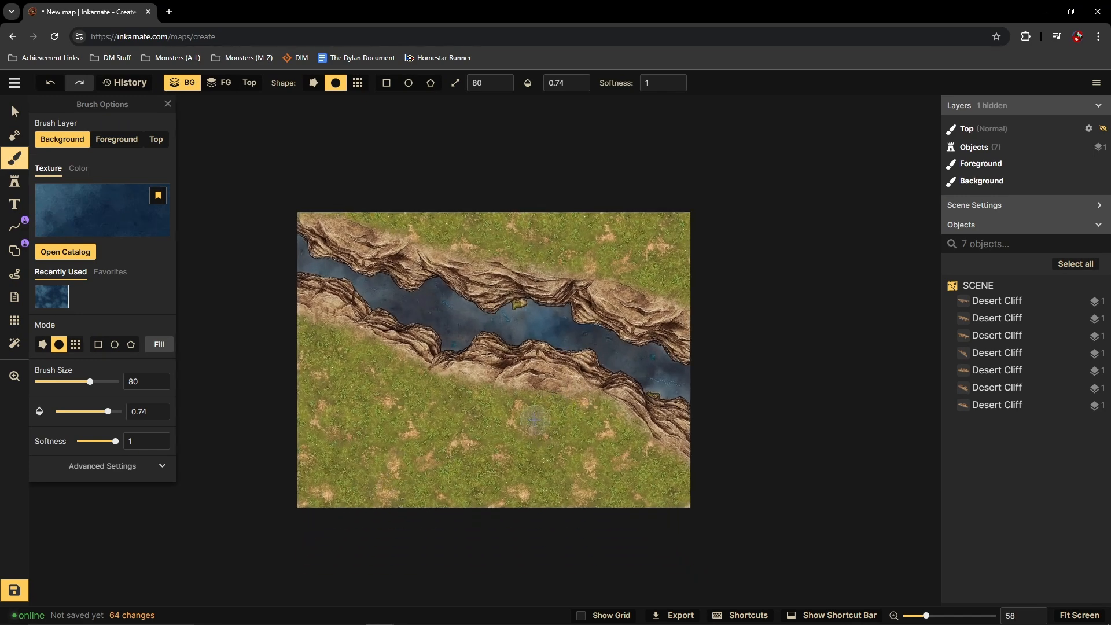
pyautogui.click(15, 181)
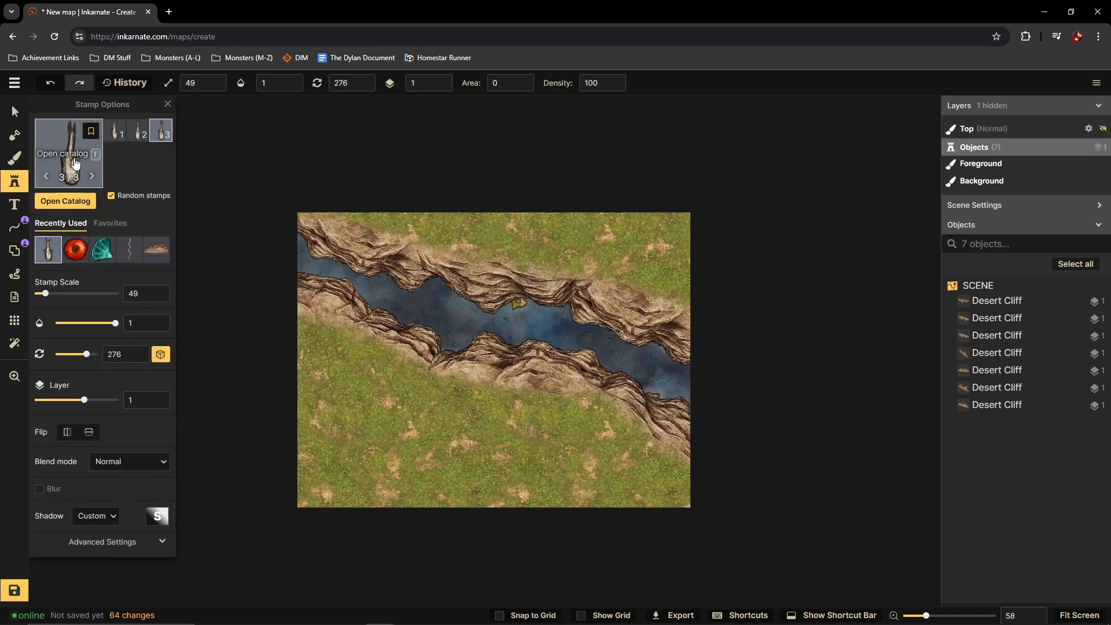
pyautogui.click(46, 173)
pyautogui.write('bridge')
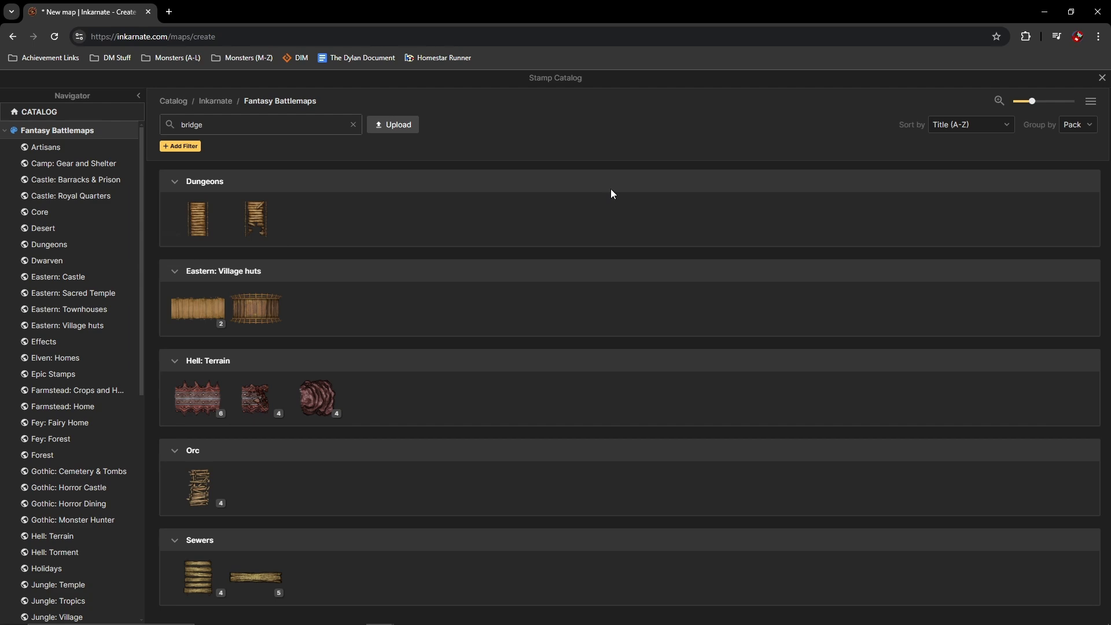
pyautogui.click(198, 219)
# Step: Place the rope bridge stamp at scale 118 over the north cliff, east of the small rock
pyautogui.scroll(5, 551, 330)
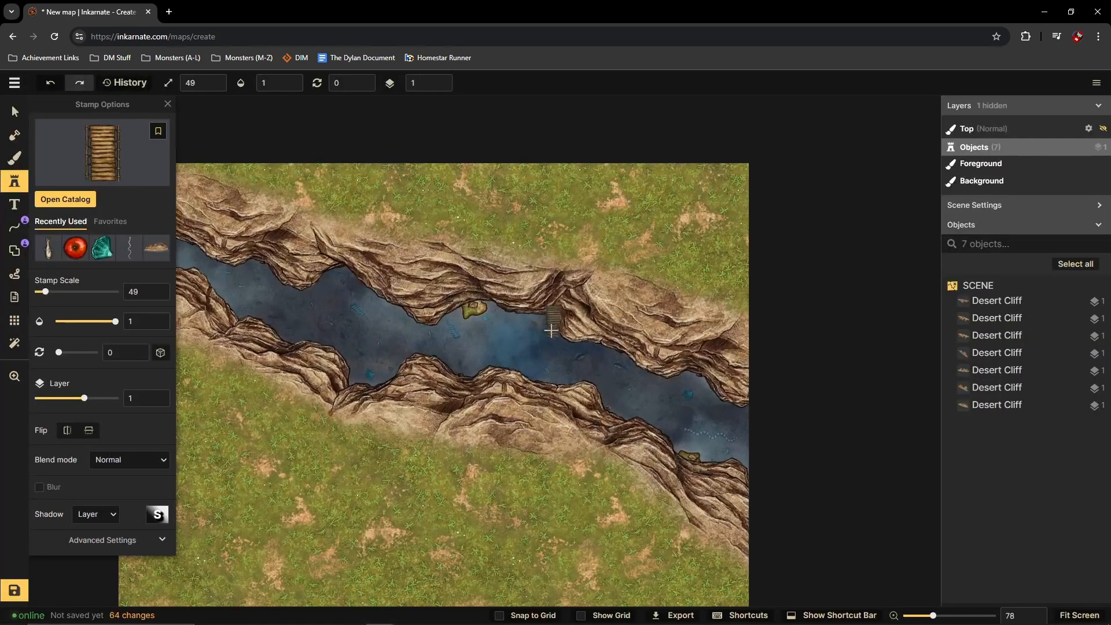
pyautogui.click(216, 80)
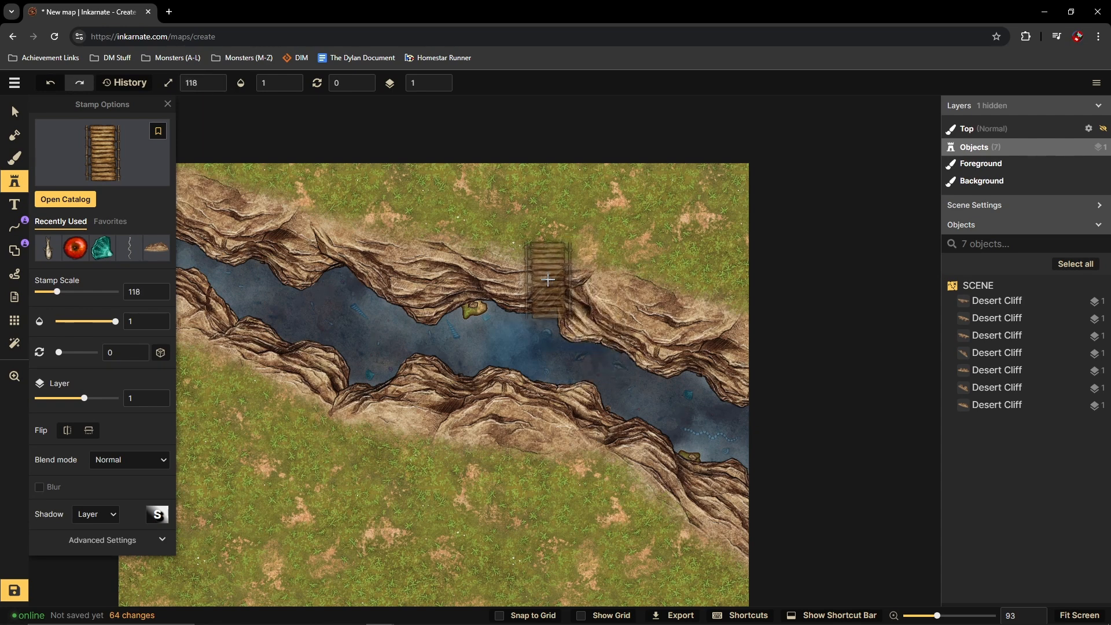
pyautogui.scroll(-2, 723, 328)
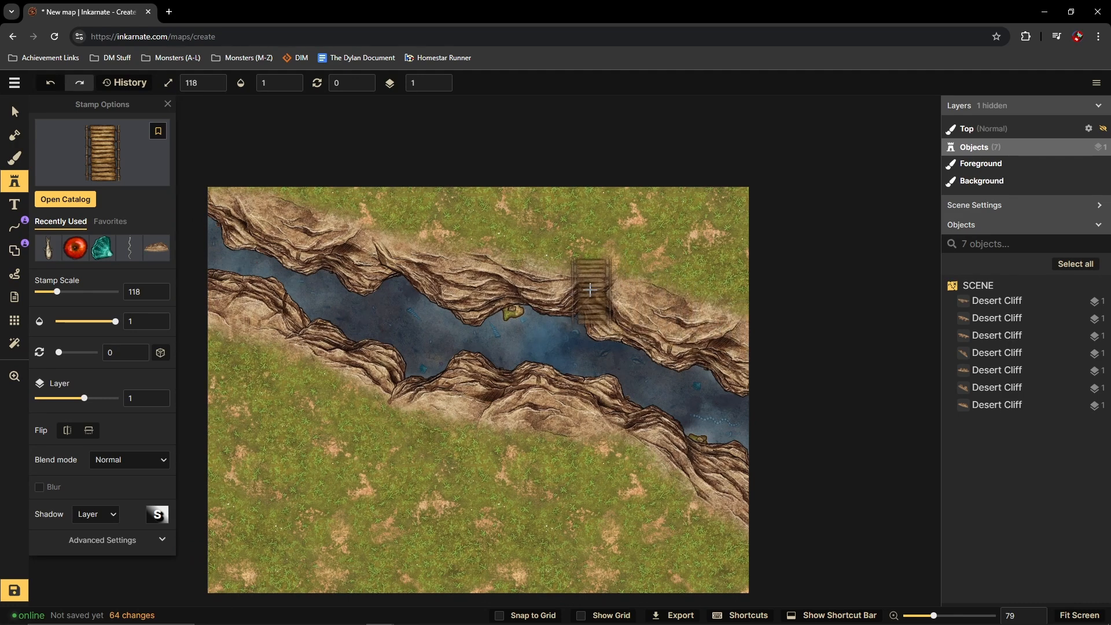
pyautogui.scroll(2, 590, 290)
pyautogui.click(583, 293)
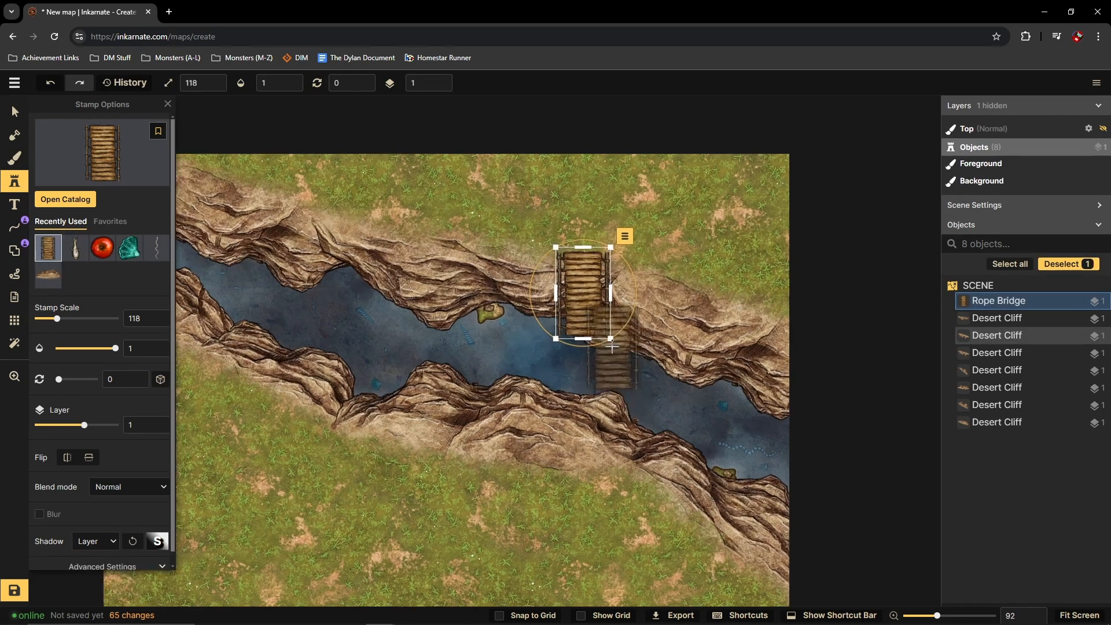
# Step: Enlarge the bridge to scale 141, rotate it to 20 degrees, and place a second section extending it across the channel to the south cliff
pyautogui.moveTo(611, 339); pyautogui.dragTo(621, 356)
pyautogui.moveTo(578, 269); pyautogui.dragTo(616, 286)
pyautogui.click(574, 388)
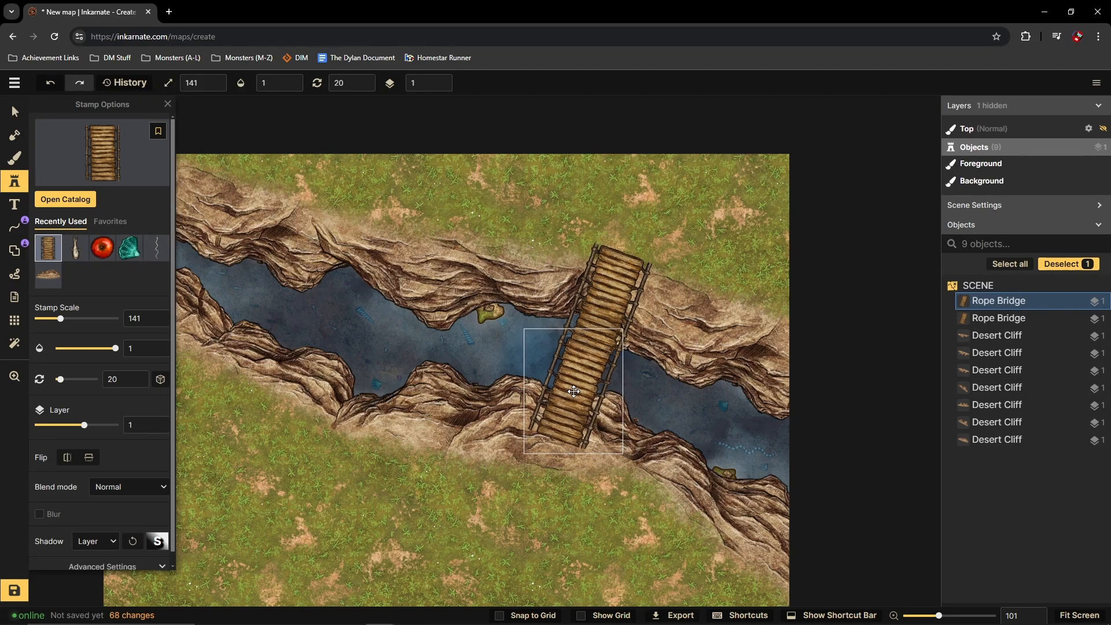
# Step: Nudge the southern bridge section slightly to the left to line its rope rails up with the northern section
pyautogui.scroll(5, 573, 391)
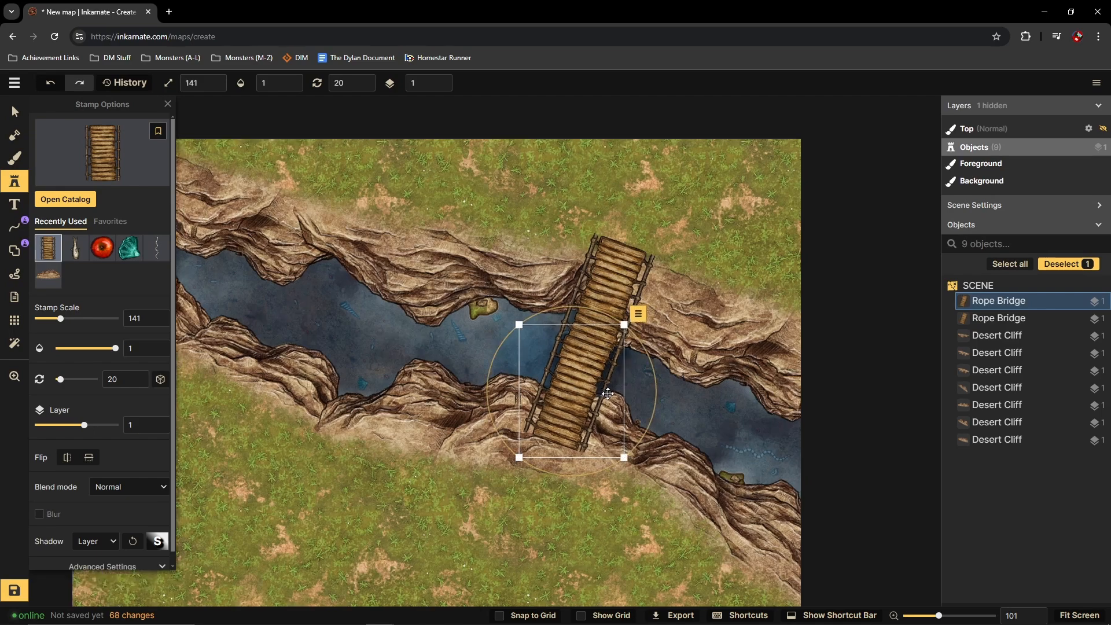
pyautogui.scroll(2, 705, 393)
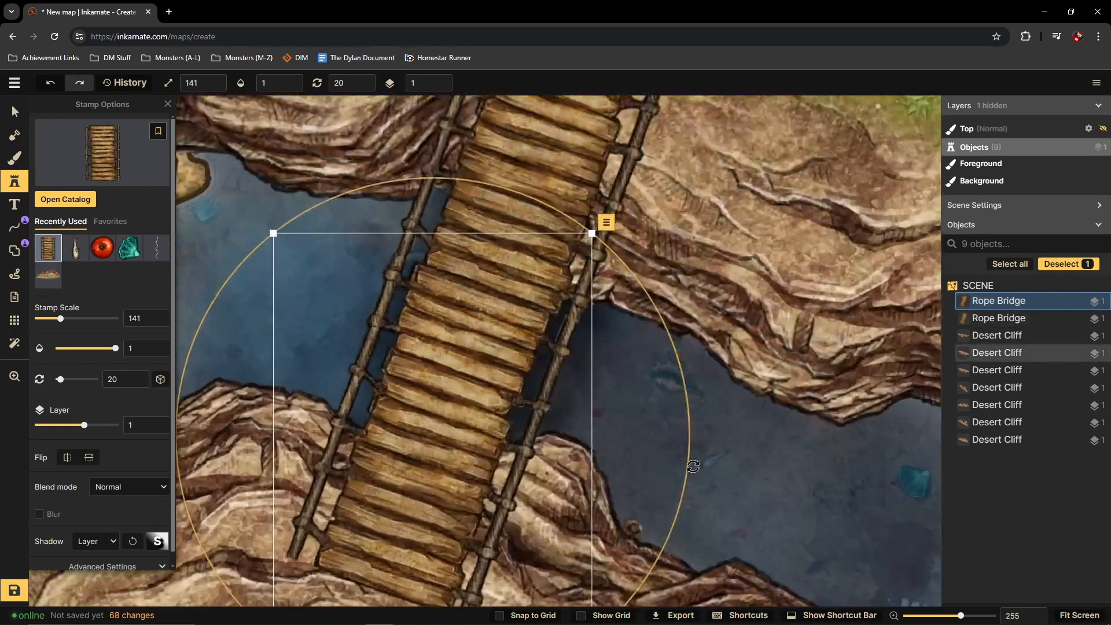
pyautogui.scroll(1, 691, 462)
pyautogui.scroll(5, 691, 462)
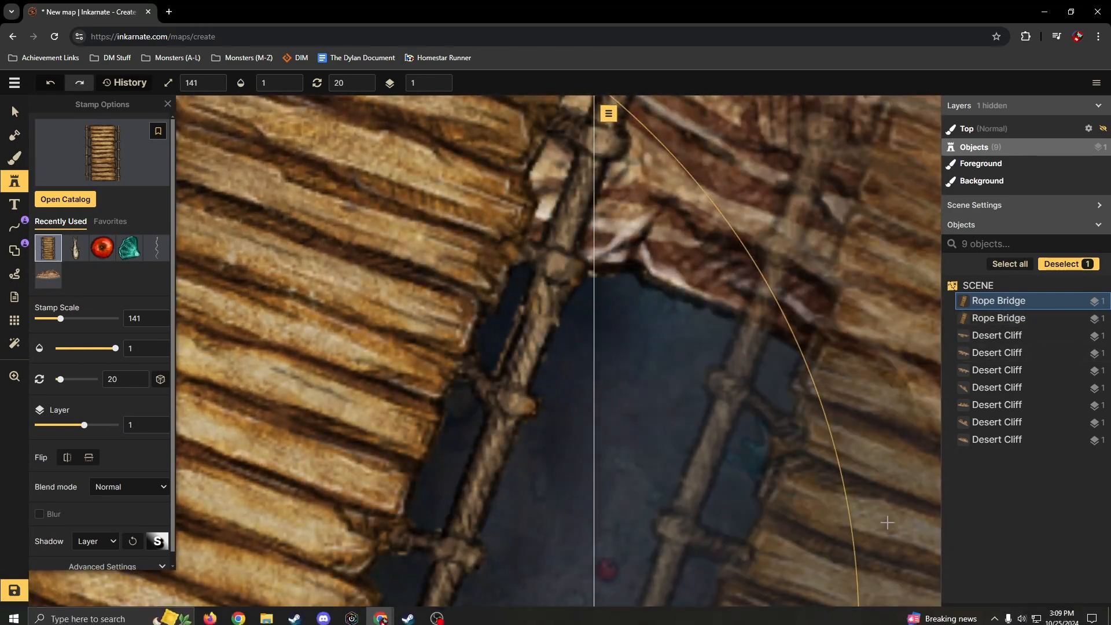
pyautogui.click(15, 114)
pyautogui.press('Right')
pyautogui.press('Left')
pyautogui.press('Left')
pyautogui.press('Left')
pyautogui.press('Left')
pyautogui.press('Left')
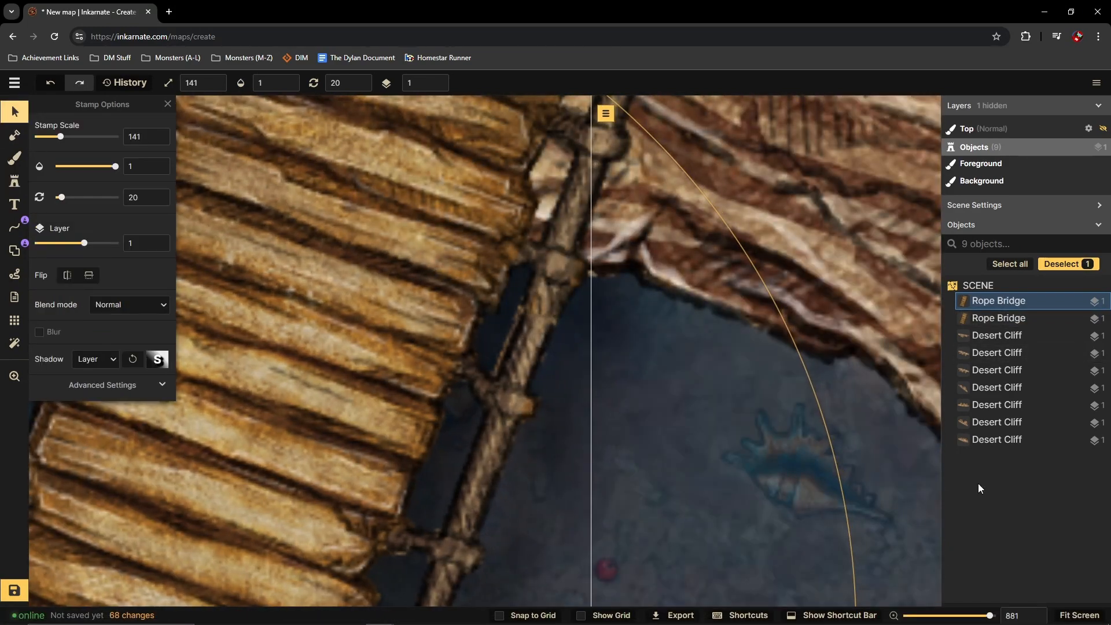
pyautogui.scroll(-2, 854, 310)
pyautogui.scroll(-6, 855, 313)
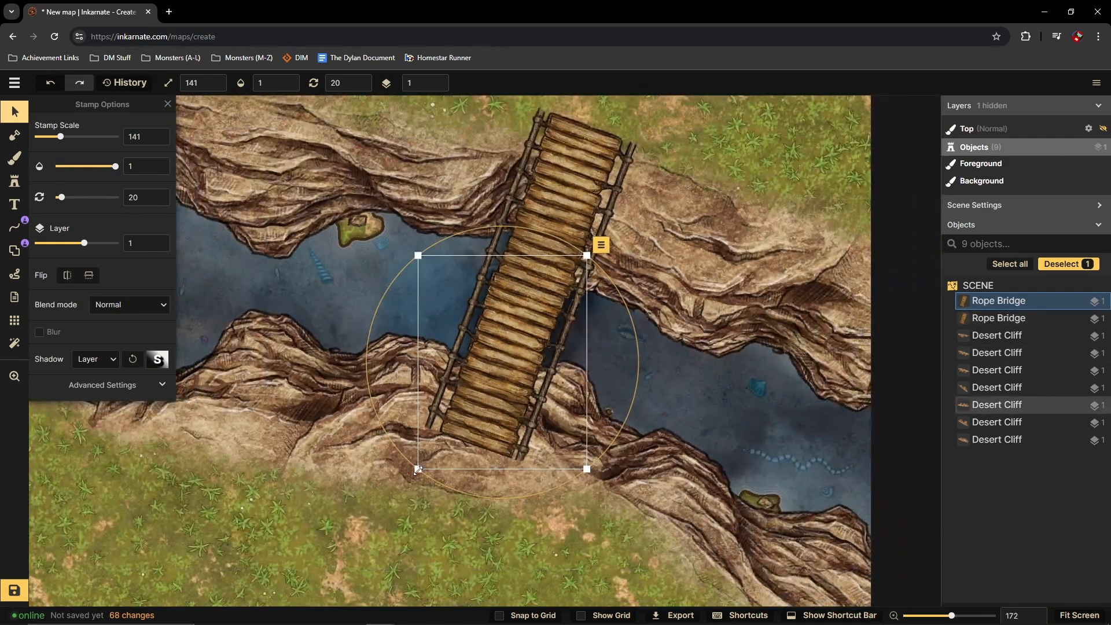
# Step: Enlarge both the southern and the northern rope bridge sections to scale 185
pyautogui.moveTo(418, 469); pyautogui.dragTo(377, 533)
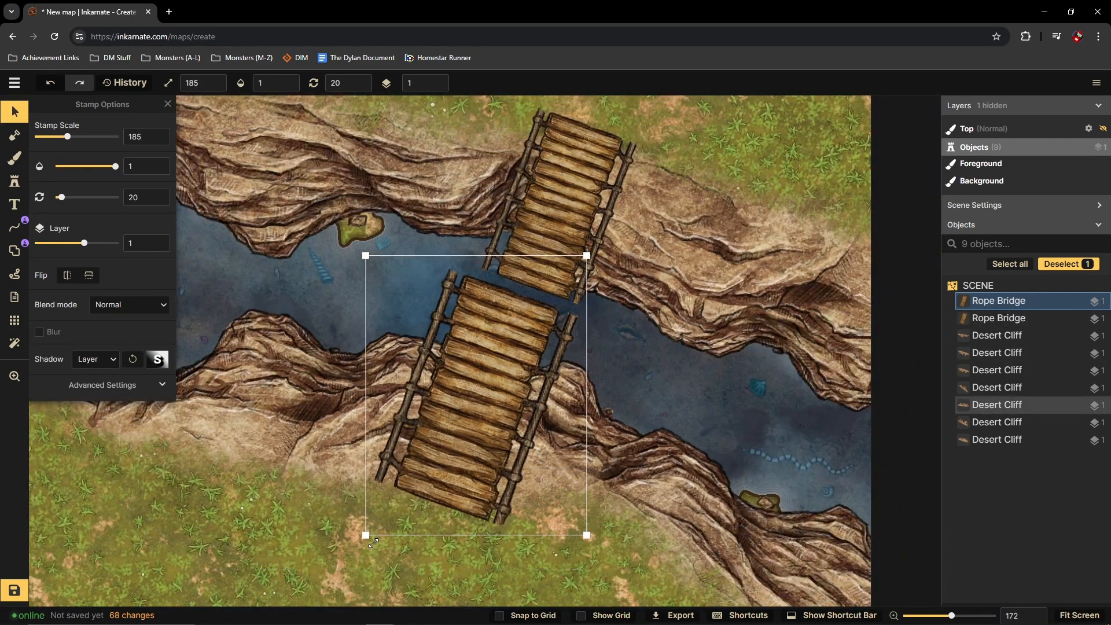
pyautogui.click(576, 177)
pyautogui.scroll(-1, 521, 308)
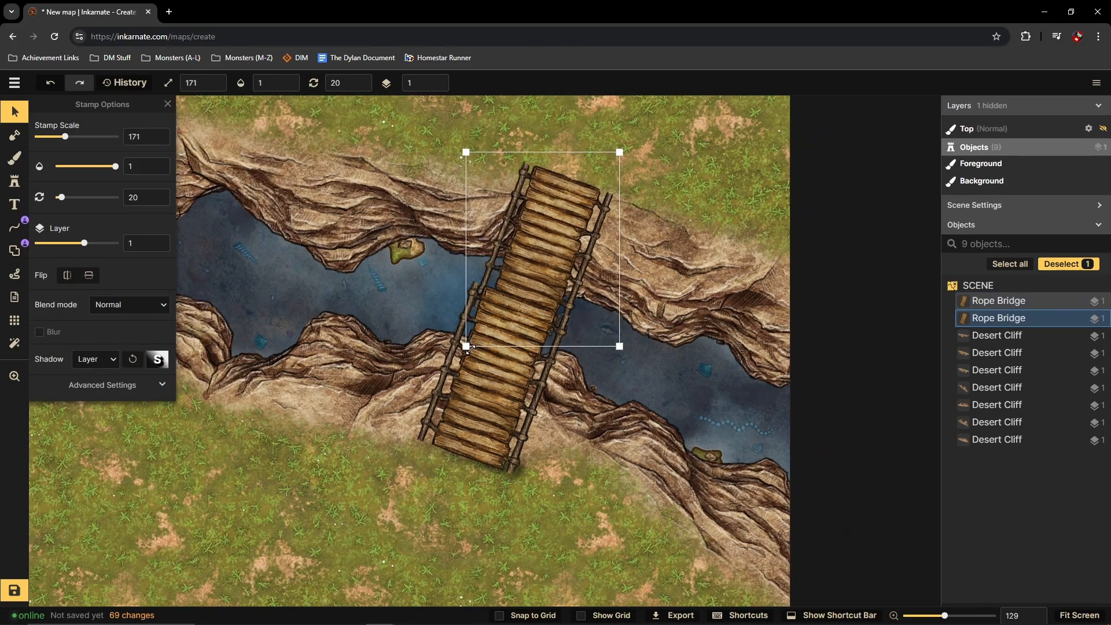
pyautogui.moveTo(466, 349); pyautogui.dragTo(453, 360)
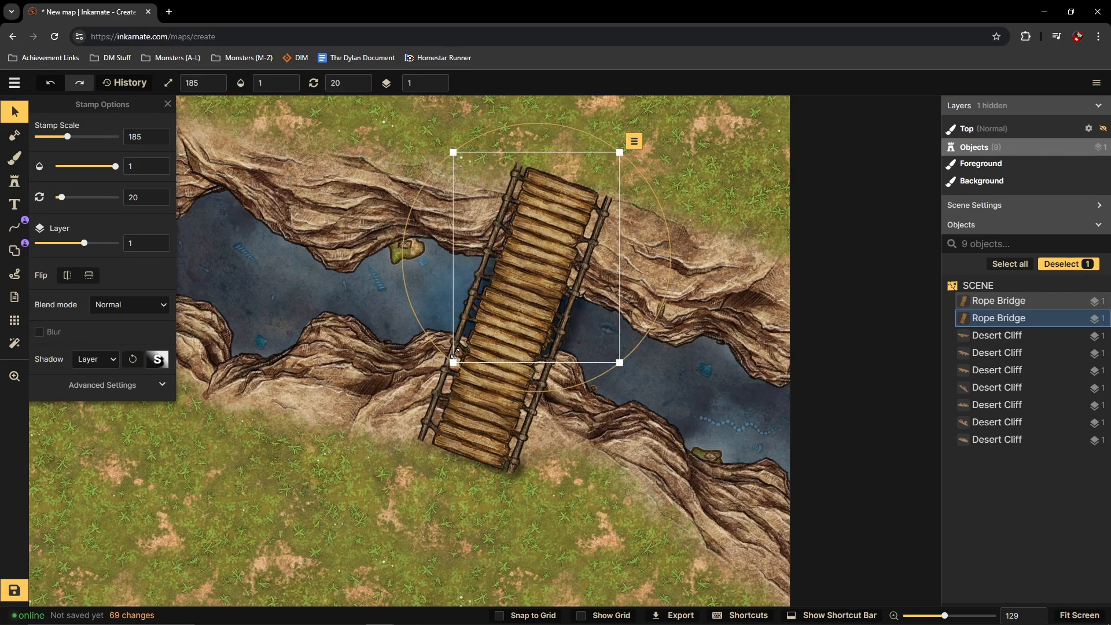
# Step: Reposition the two enlarged bridge sections so their planks and rails join into one span reaching both banks, and deselect them
pyautogui.moveTo(544, 223); pyautogui.dragTo(556, 186)
pyautogui.scroll(6, 524, 330)
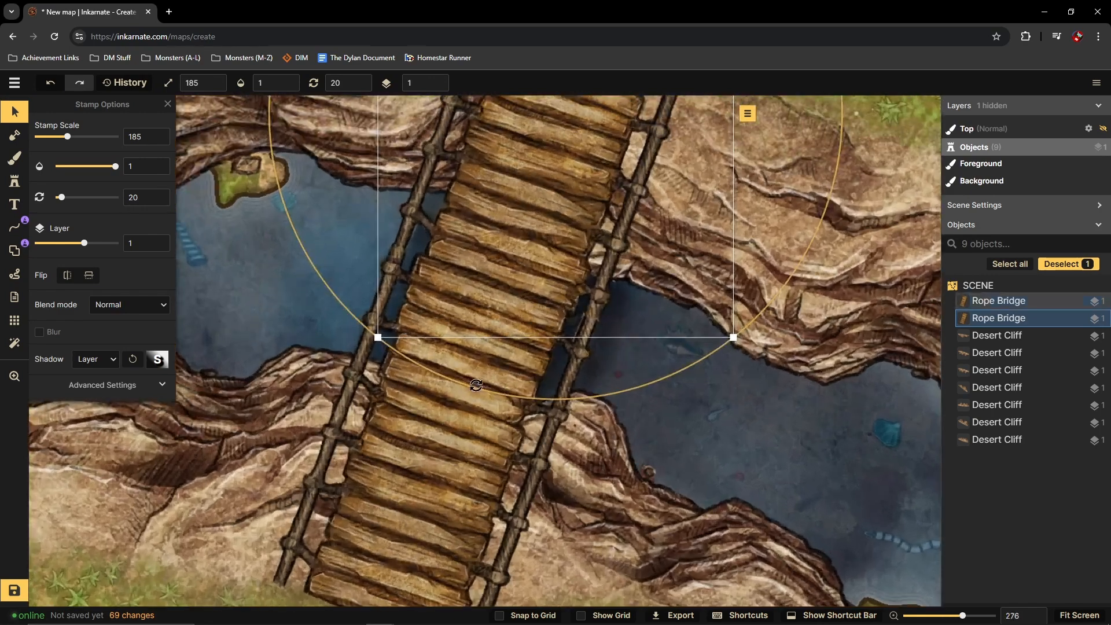
pyautogui.scroll(7, 457, 414)
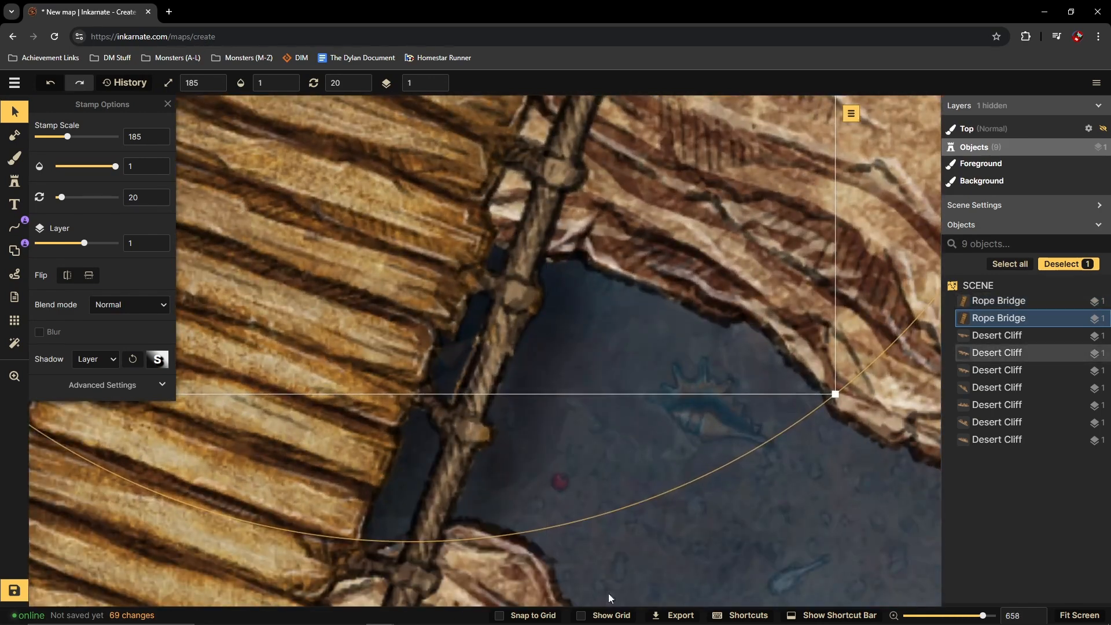
pyautogui.scroll(-6, 735, 474)
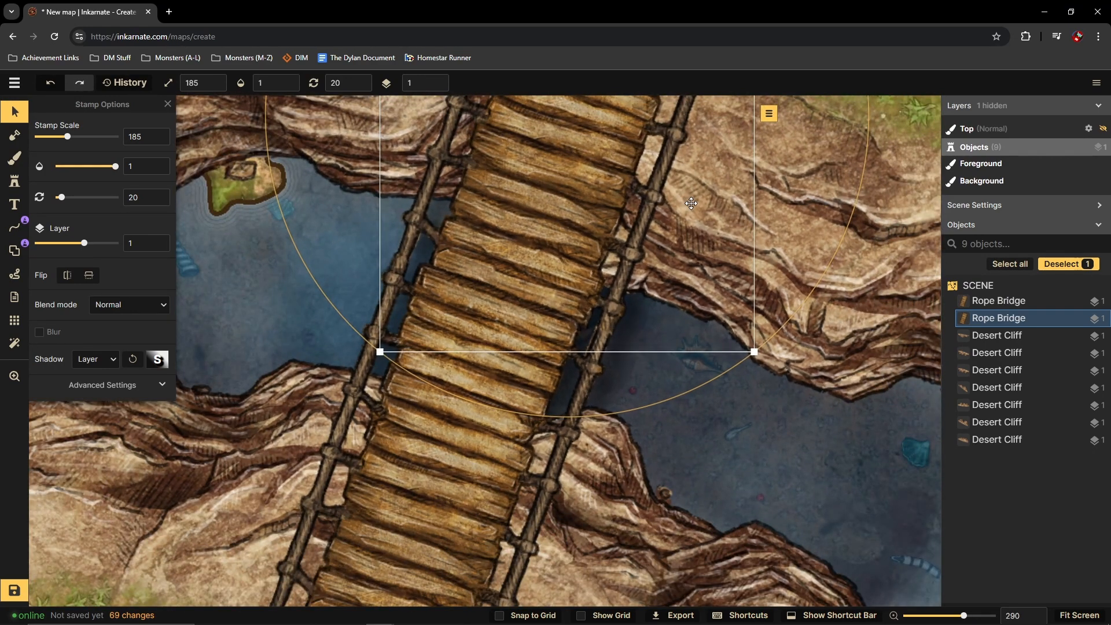
pyautogui.scroll(-3, 588, 292)
pyautogui.scroll(-1, 432, 528)
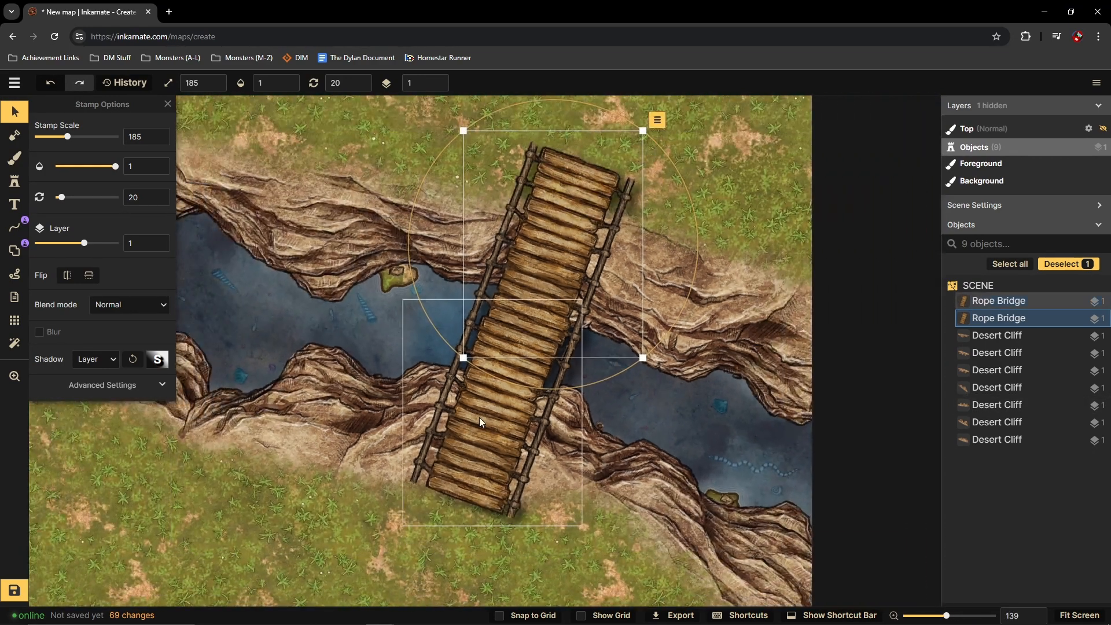
pyautogui.click(480, 418)
pyautogui.scroll(-2, 512, 420)
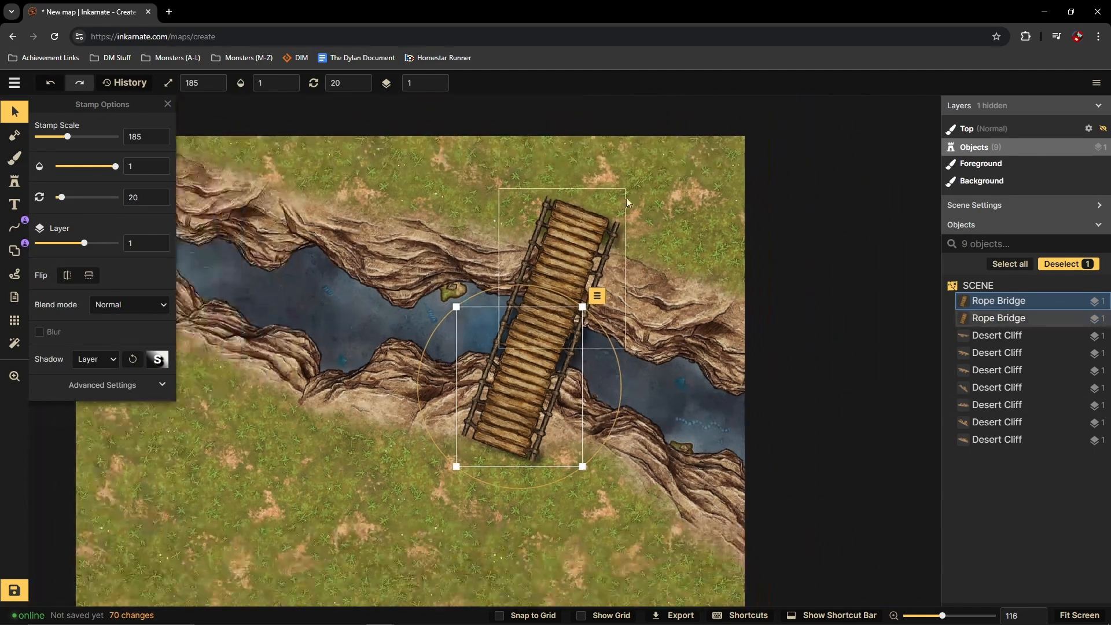
pyautogui.click(894, 253)
# Step: Lock all seven Desert Cliff objects and both Rope Bridge objects, and clear the selection
pyautogui.scroll(-1, 895, 252)
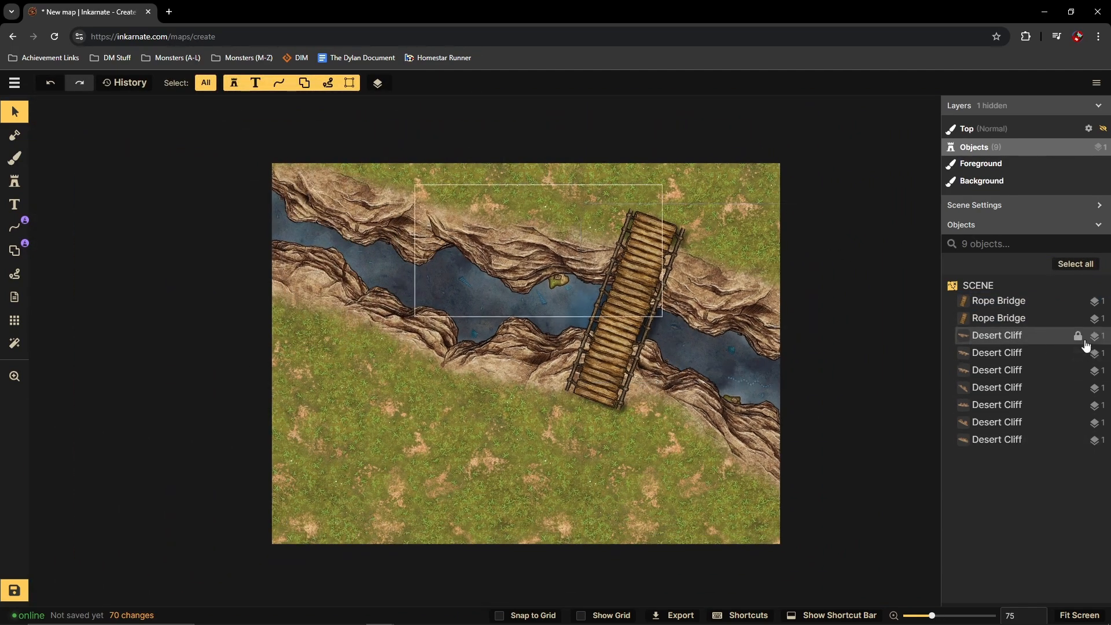
pyautogui.click(1079, 337)
pyautogui.click(1082, 358)
pyautogui.click(1080, 354)
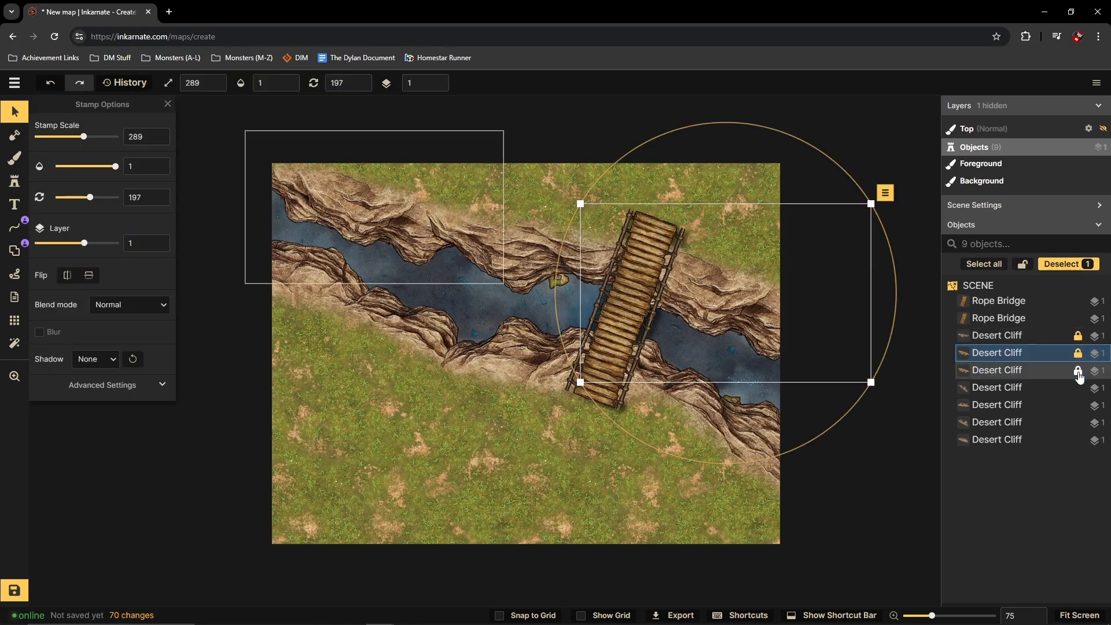
pyautogui.click(1078, 372)
pyautogui.click(1075, 394)
pyautogui.click(1078, 388)
pyautogui.click(1077, 406)
pyautogui.click(1078, 422)
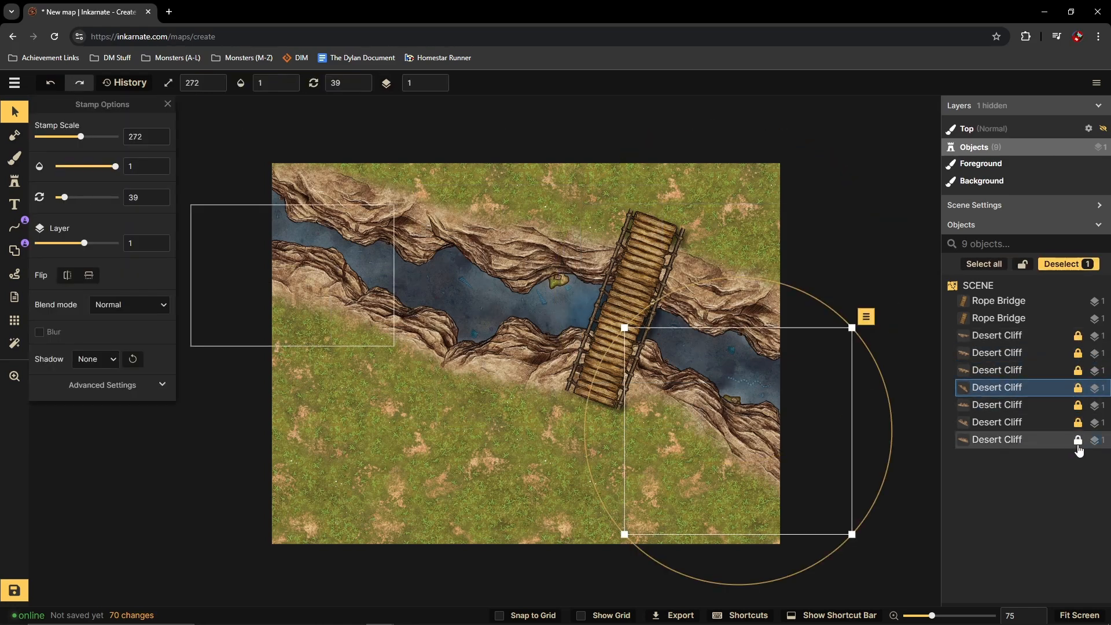
pyautogui.click(1078, 440)
pyautogui.click(1078, 318)
pyautogui.click(1079, 302)
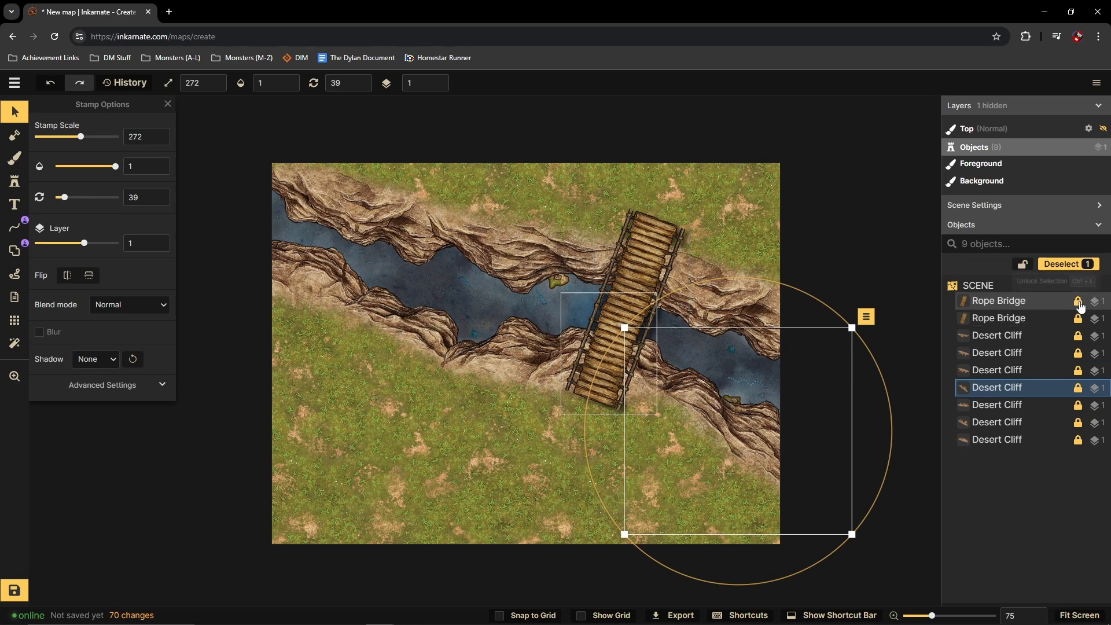
pyautogui.click(517, 289)
# Step: Search the stamp catalog for "rocks" and pick the three-variant gray rock from the Dungeons pack
pyautogui.scroll(-3, 435, 362)
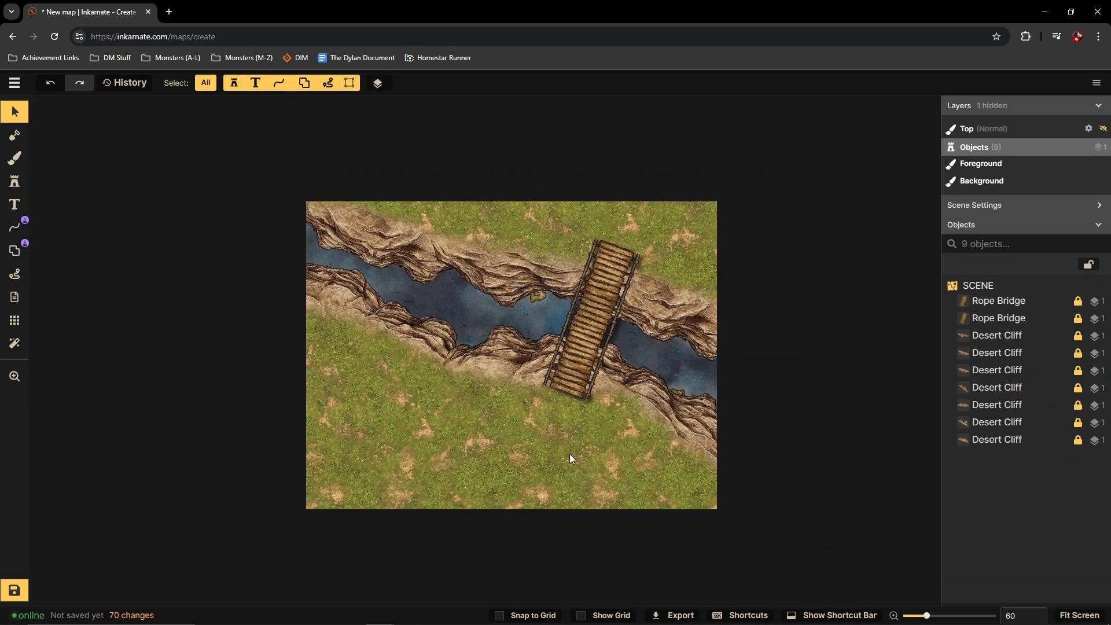
pyautogui.scroll(2, 579, 392)
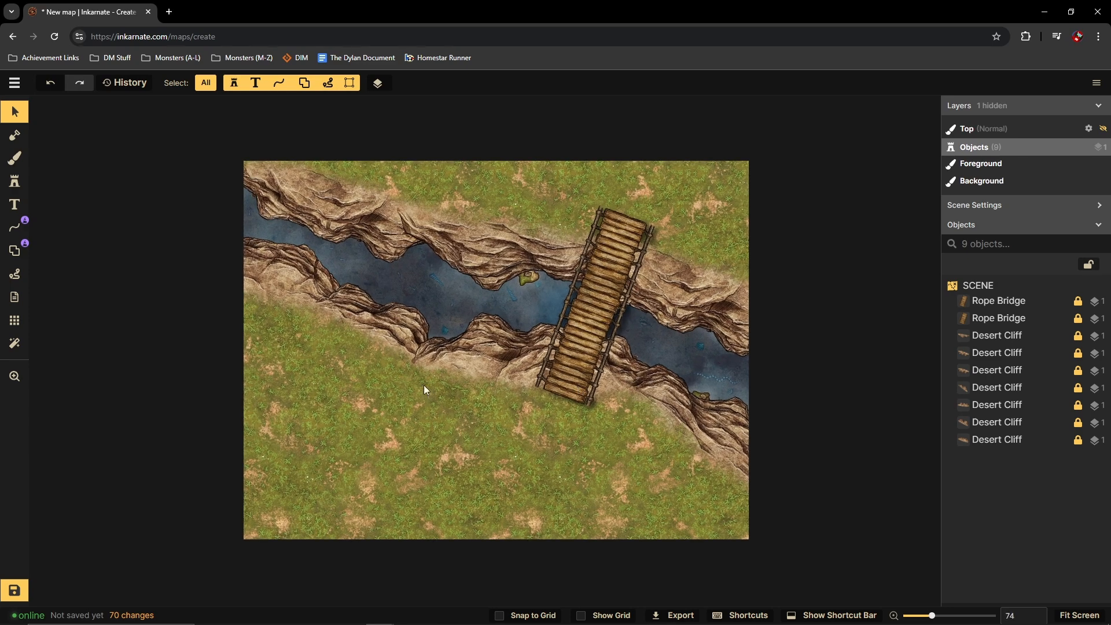
pyautogui.click(15, 182)
pyautogui.click(67, 161)
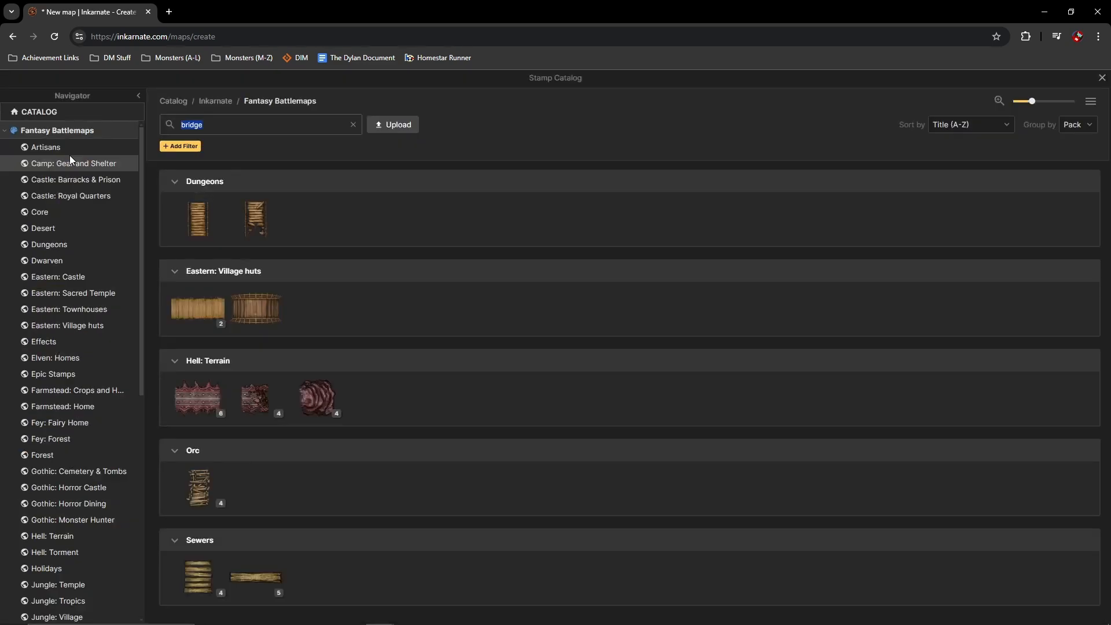
pyautogui.write('rocks')
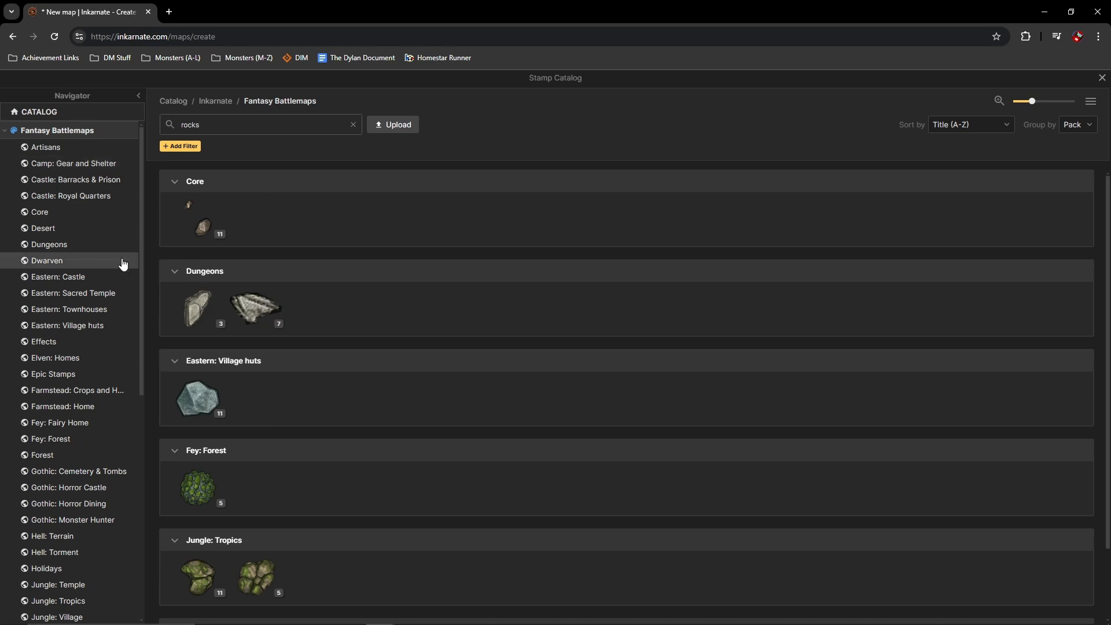
pyautogui.click(196, 300)
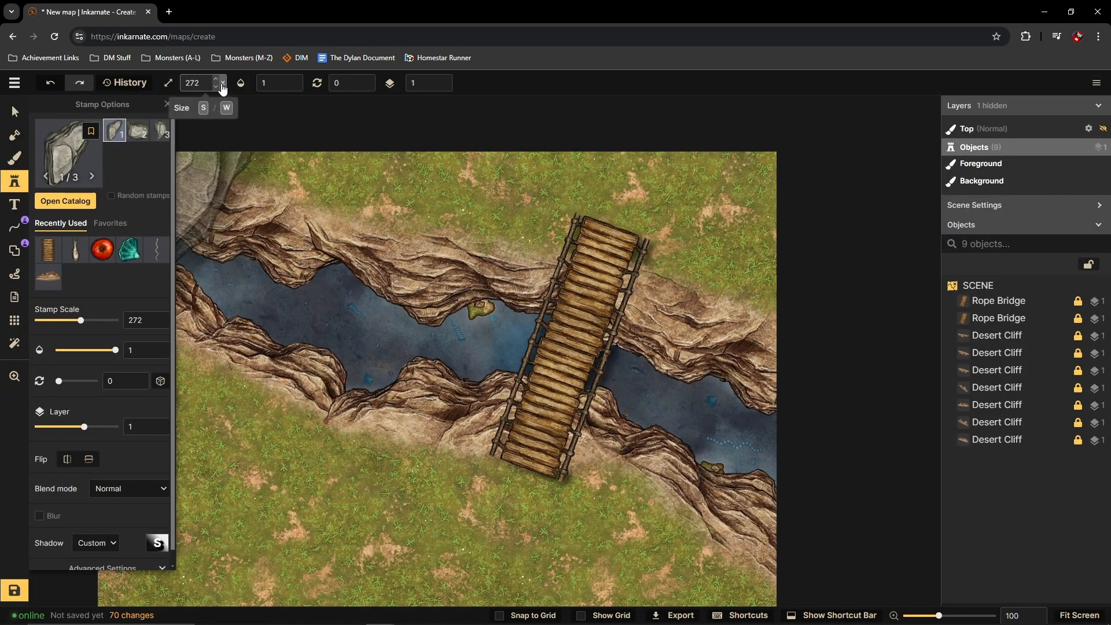
# Step: Replace the current rock stamp with the four-variant gray boulder from the Dungeons pack, found by searching the stamp catalog for "boulder"
pyautogui.click(222, 84)
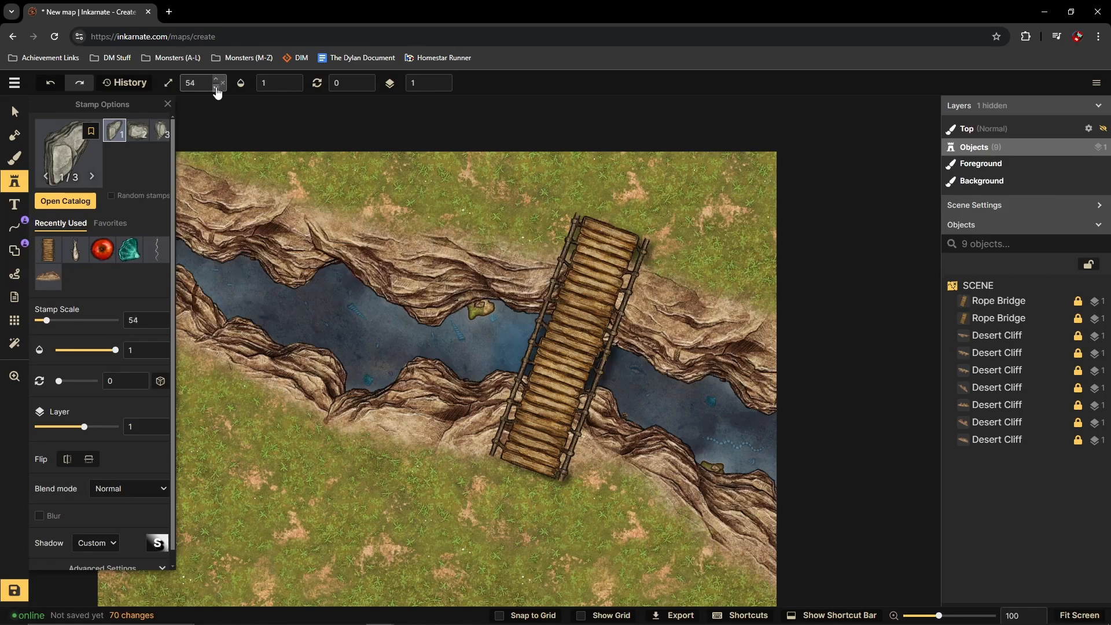
pyautogui.press('Right')
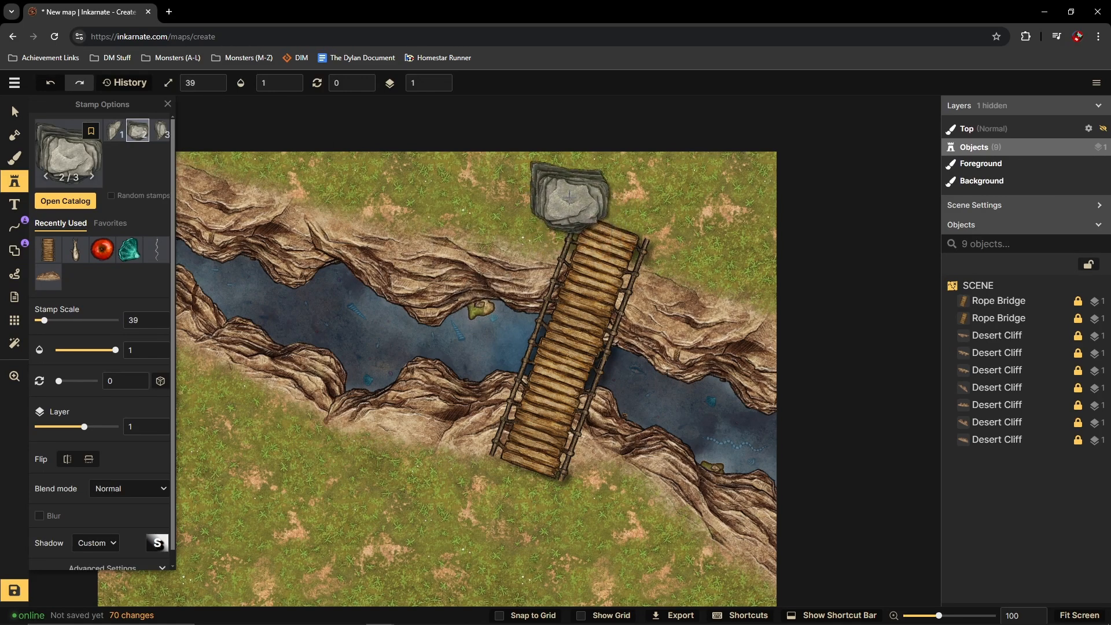
pyautogui.click(65, 157)
pyautogui.scroll(-2, 309, 295)
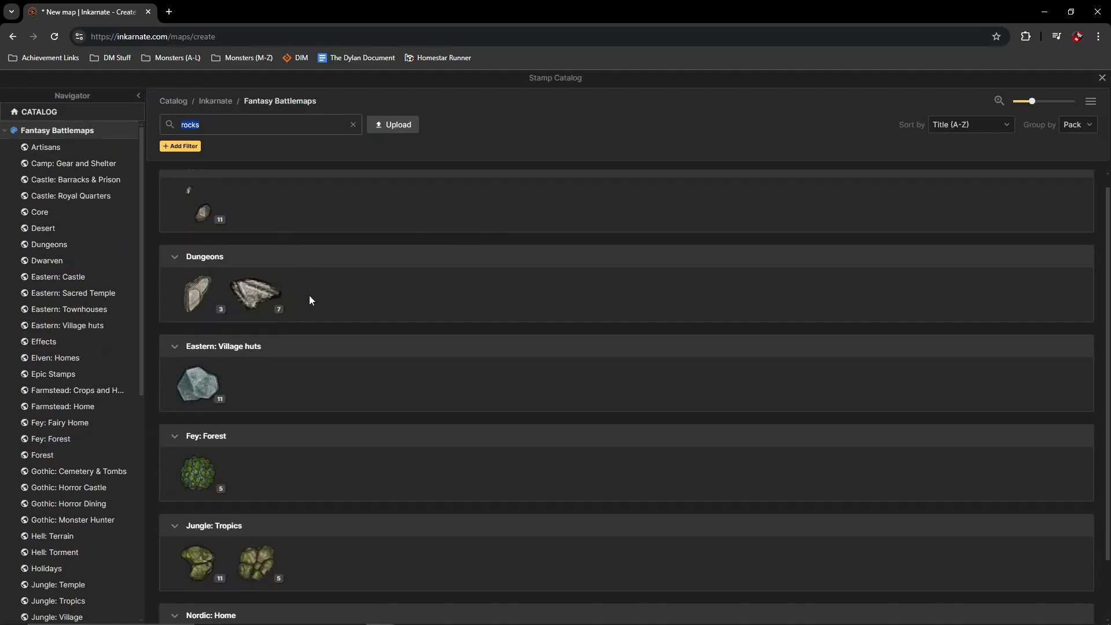
pyautogui.scroll(2, 251, 313)
pyautogui.click(255, 125)
pyautogui.write('b')
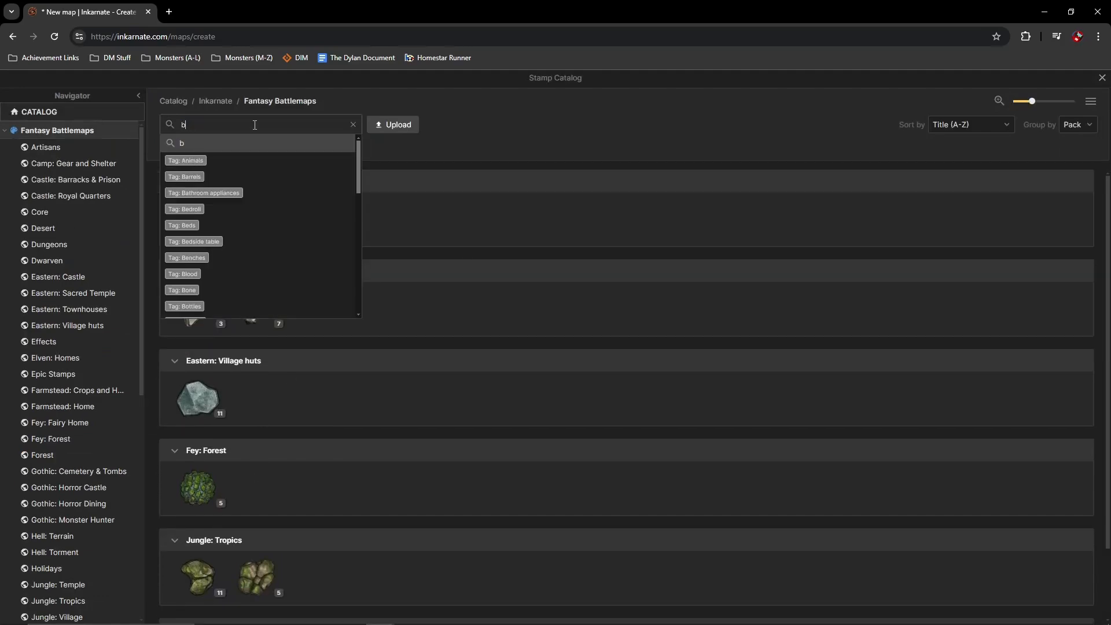
pyautogui.write('oulder')
pyautogui.press('Return')
pyautogui.click(198, 219)
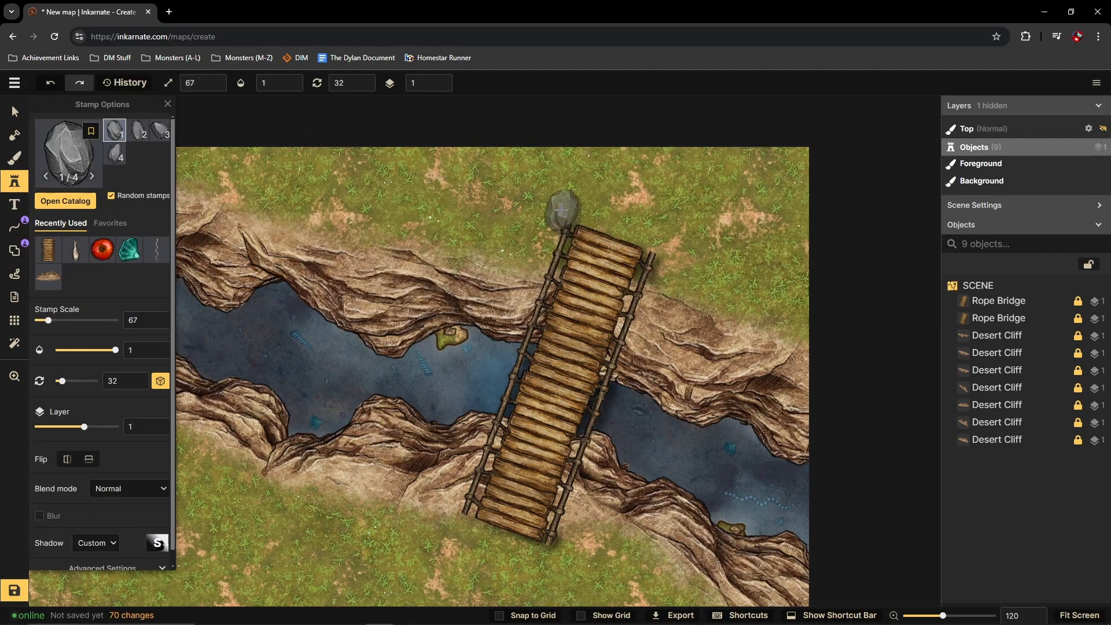
# Step: Place two boulders at scale 67 beside the two northern corners of the rope bridge and adjust their positions against the posts
pyautogui.click(565, 219)
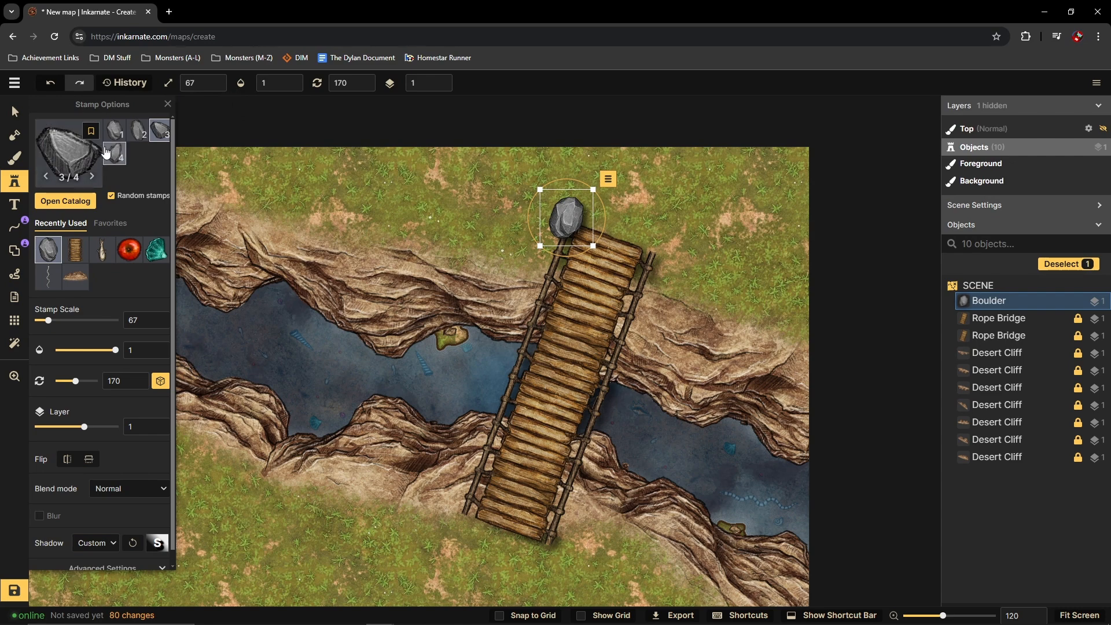
pyautogui.click(114, 130)
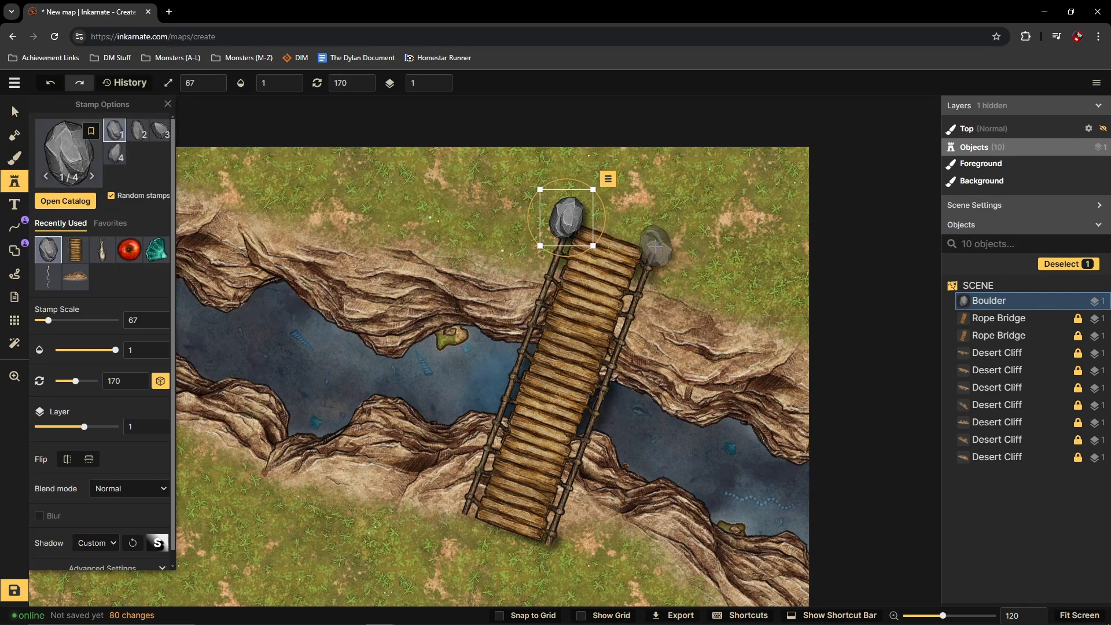
pyautogui.click(655, 245)
pyautogui.scroll(-3, 472, 235)
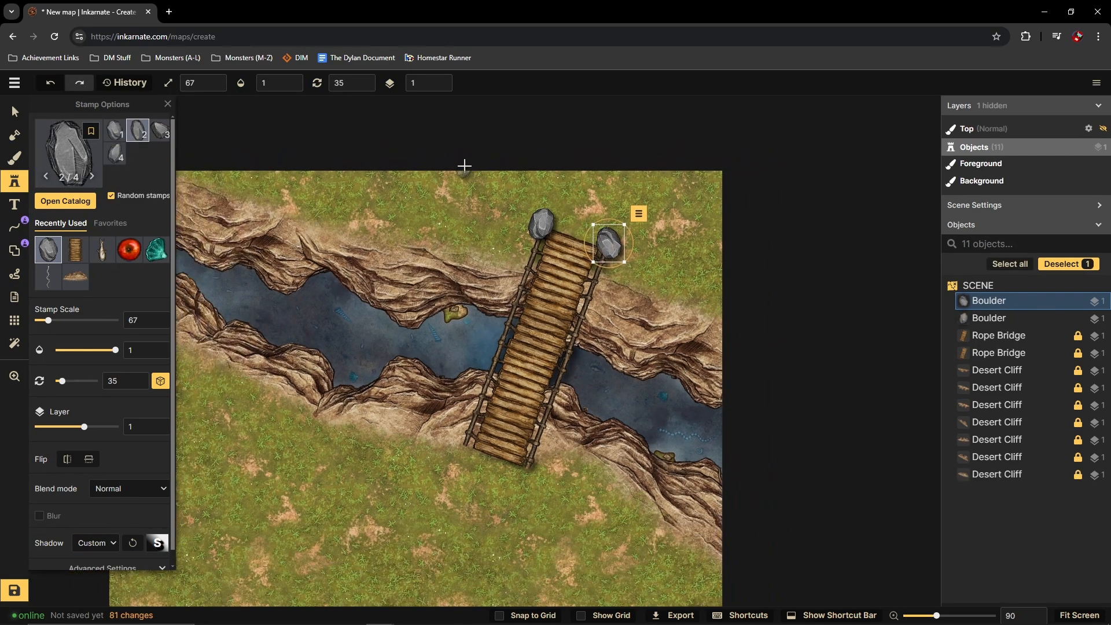
pyautogui.press('v')
pyautogui.click(542, 221)
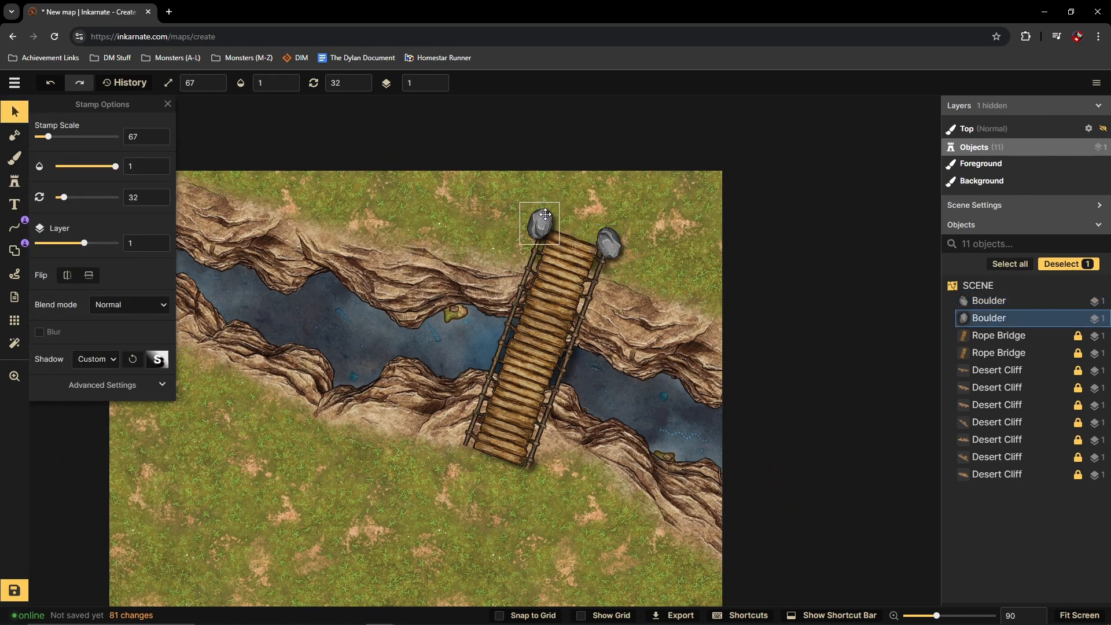
pyautogui.click(612, 246)
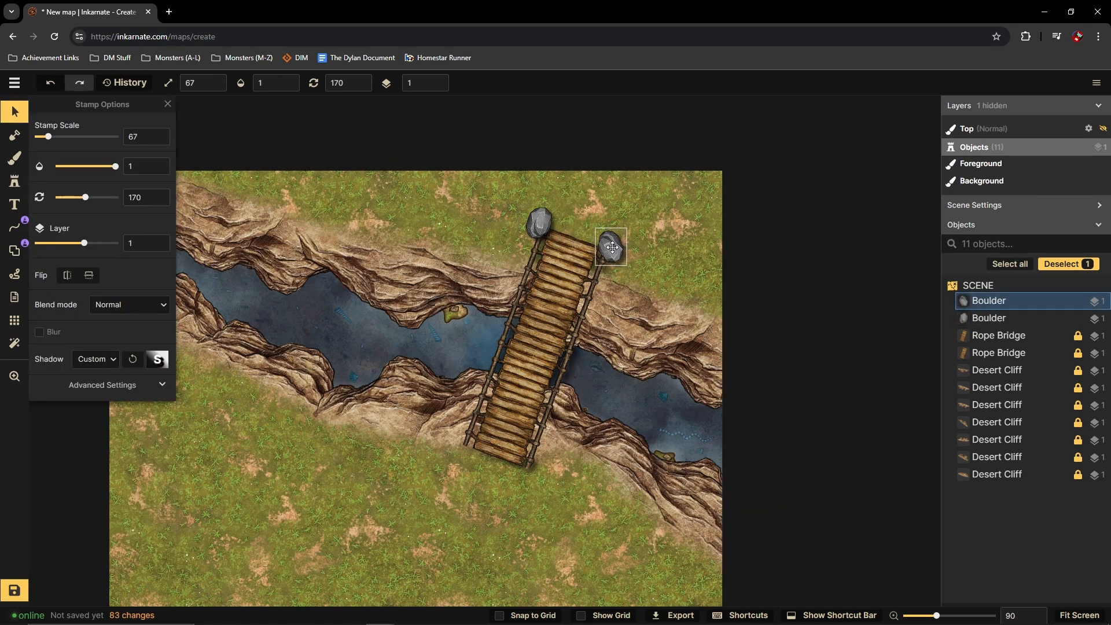
# Step: Pick the Dungeons boulder stamp again and place one at scale 67 beside the bridge's southwestern corner
pyautogui.click(14, 181)
pyautogui.click(69, 168)
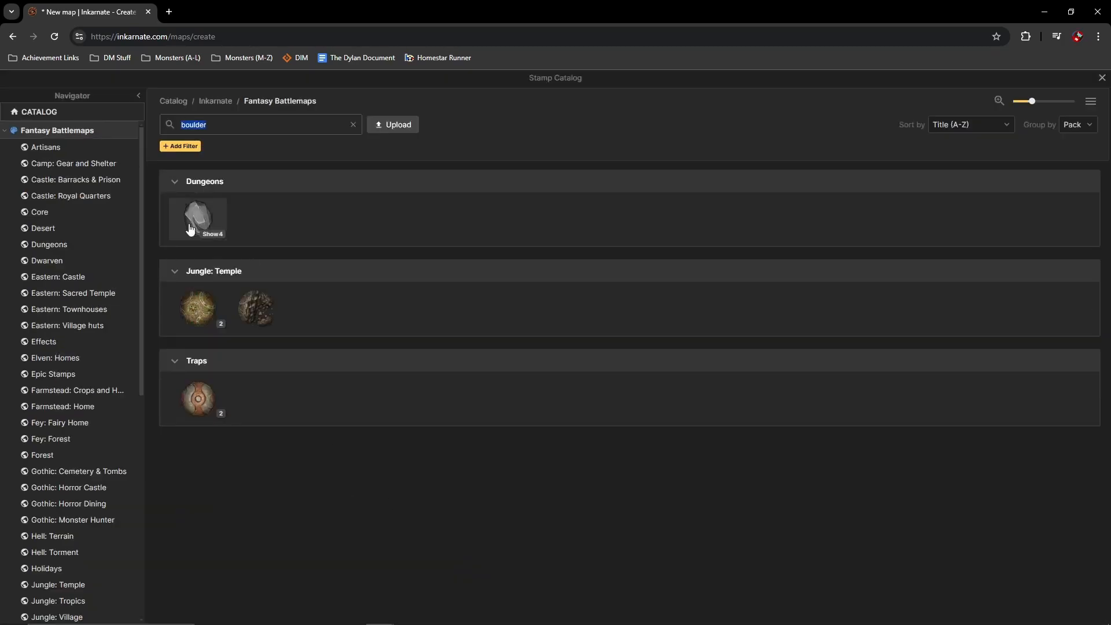
pyautogui.click(190, 229)
pyautogui.scroll(5, 452, 440)
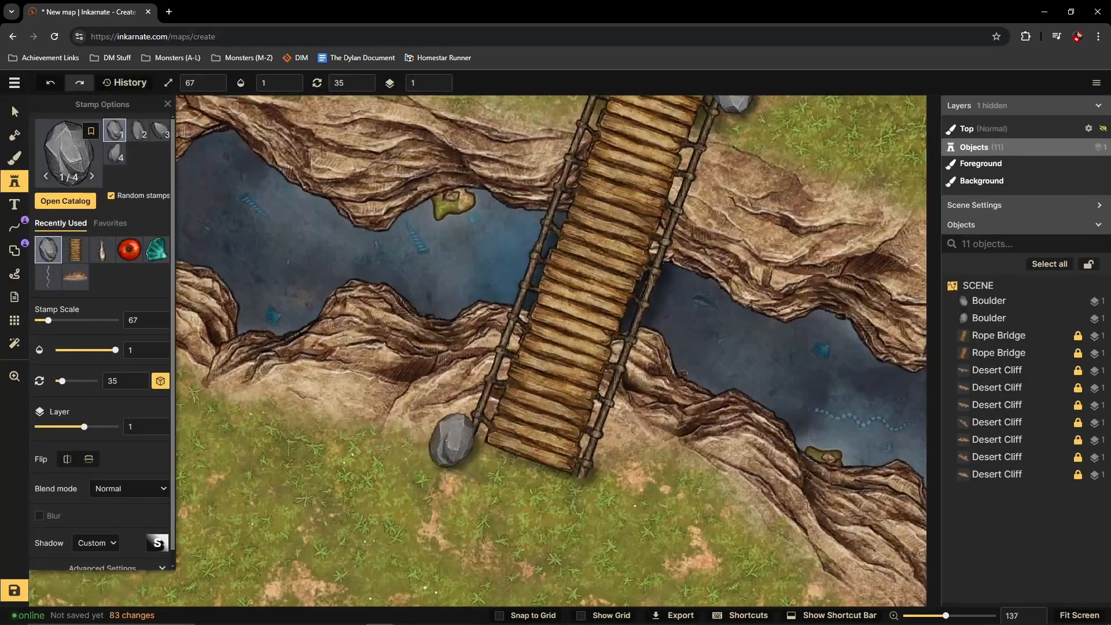
pyautogui.click(462, 439)
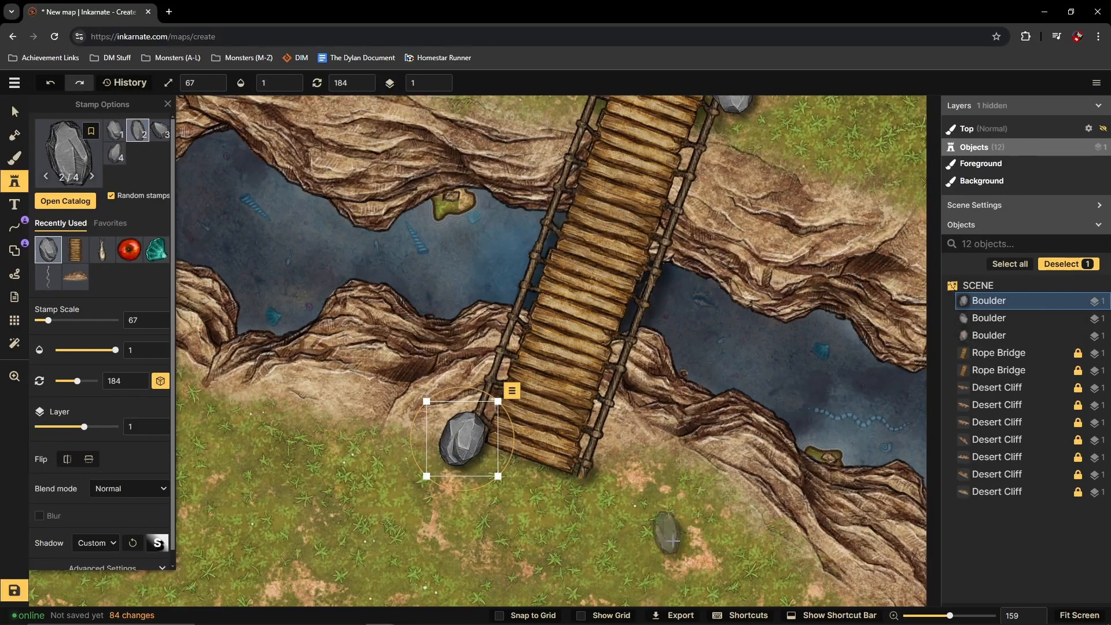
# Step: Add a boulder at scale 106 beside the bridge's southeastern corner, adjust its placement, and clear the selection
pyautogui.click(594, 490)
pyautogui.moveTo(625, 526); pyautogui.dragTo(624, 525)
pyautogui.moveTo(597, 506); pyautogui.dragTo(588, 495)
pyautogui.scroll(-2, 525, 347)
pyautogui.scroll(-2, 554, 475)
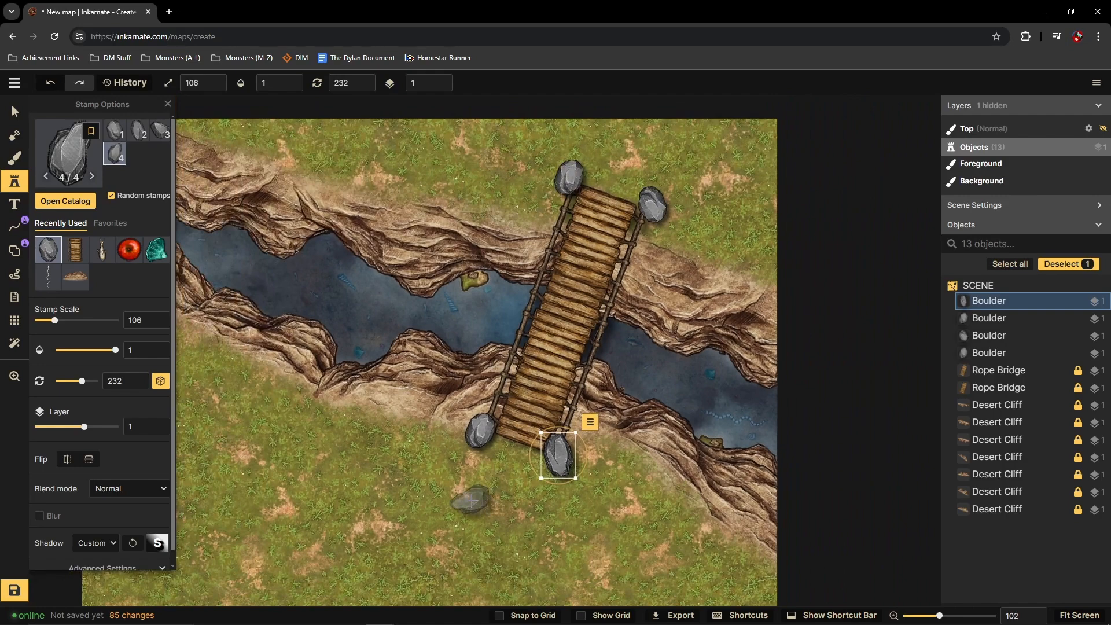
pyautogui.click(15, 111)
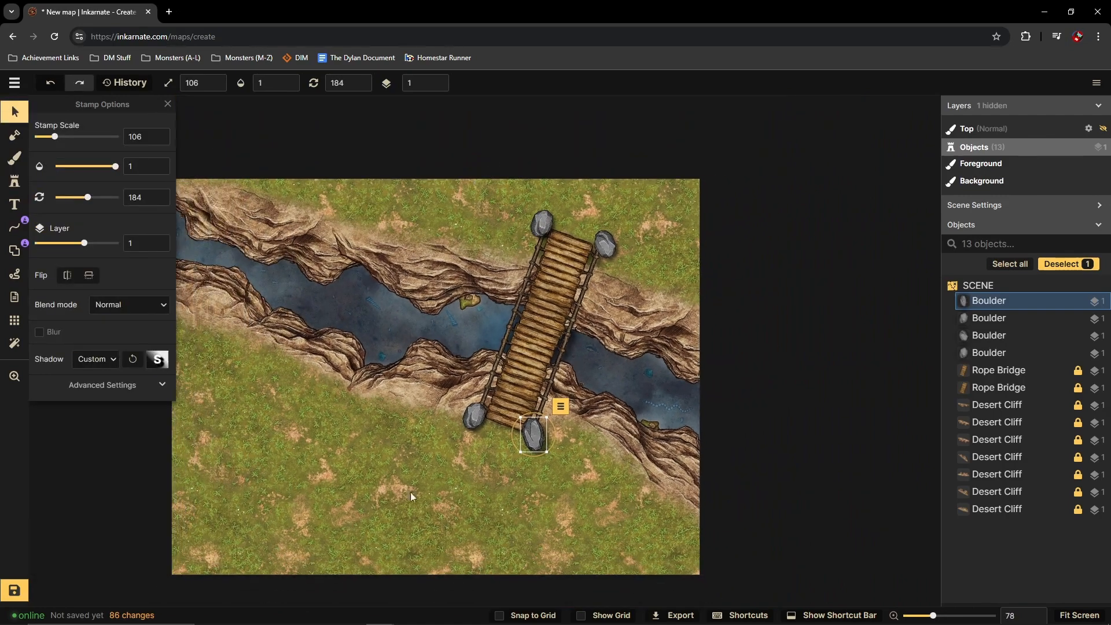
pyautogui.click(418, 491)
pyautogui.scroll(-2, 380, 473)
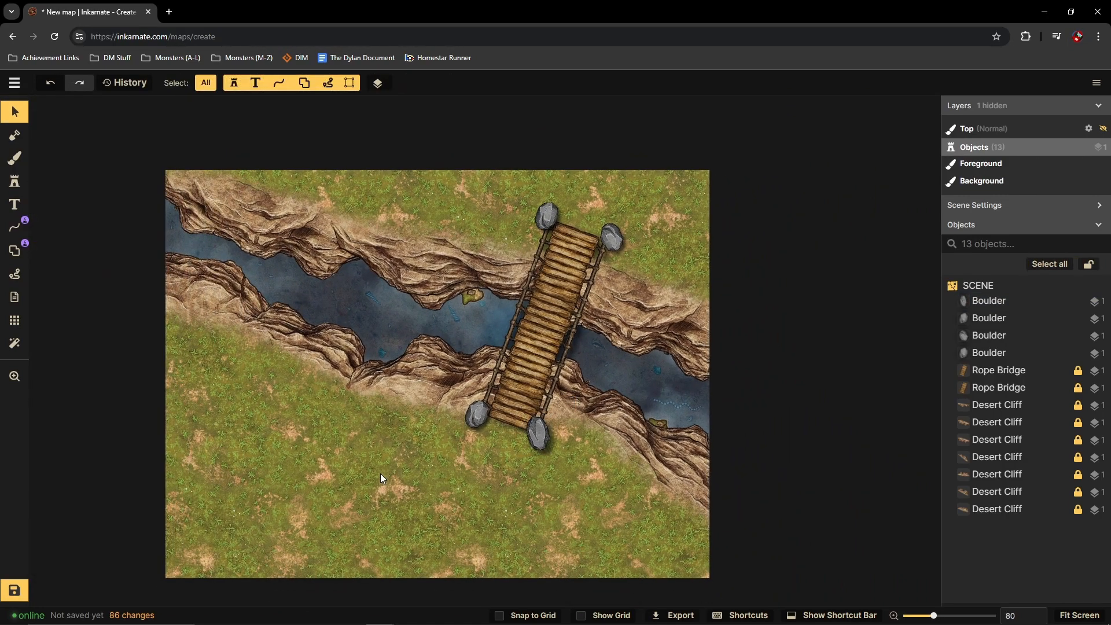
# Step: Set the brush to paint on the foreground layer with the reddish-brown dirt texture from the Core pack
pyautogui.click(15, 158)
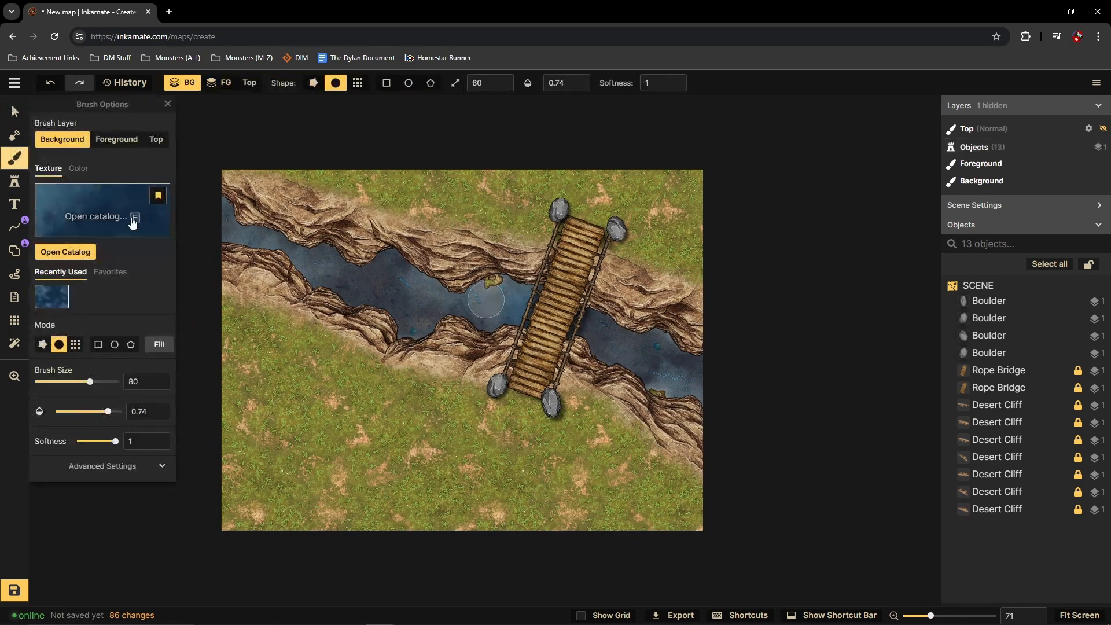
pyautogui.click(104, 141)
pyautogui.click(85, 217)
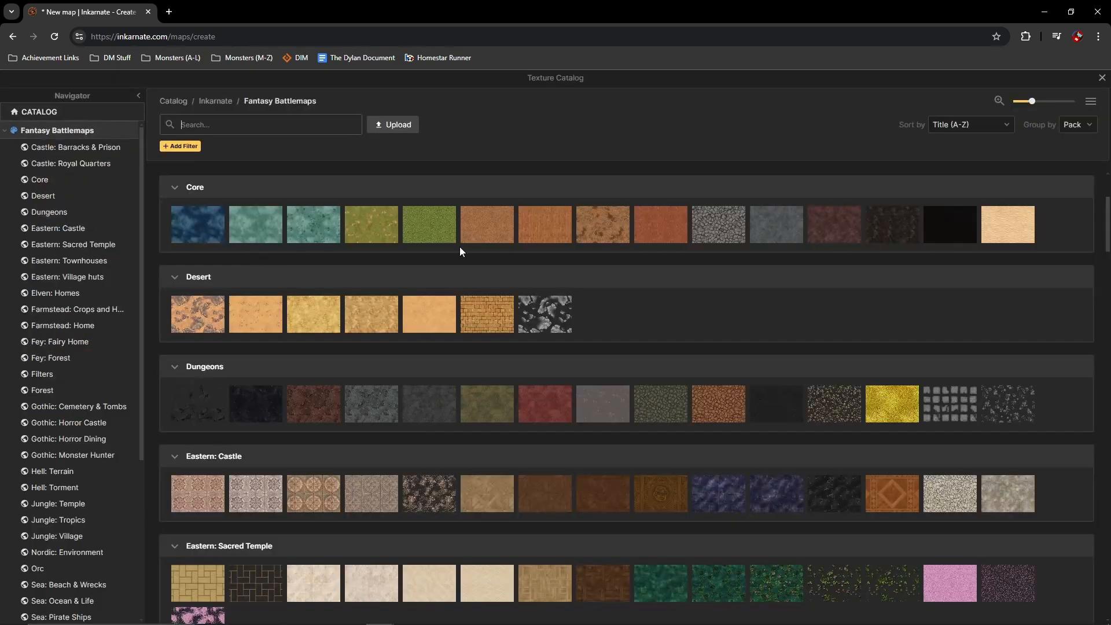
pyautogui.click(489, 232)
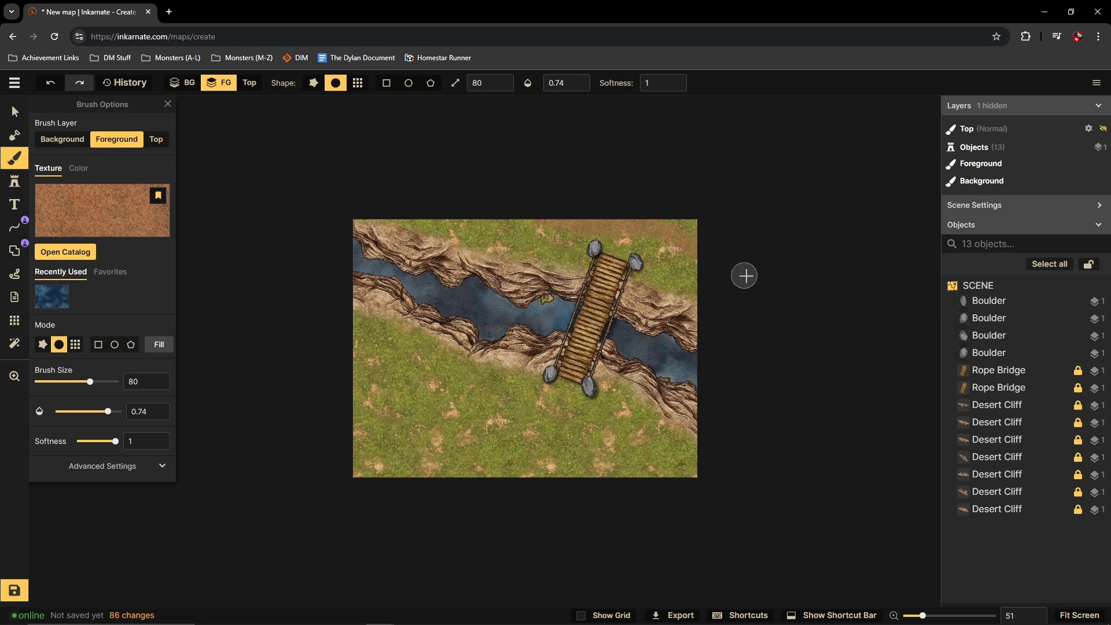
# Step: Paint a dirt path at brush size 80 and opacity 1 from the northern map edge to the bridge and on to the southern edge
pyautogui.moveTo(744, 275); pyautogui.dragTo(743, 276)
pyautogui.hotkey('ctrl', 'z')
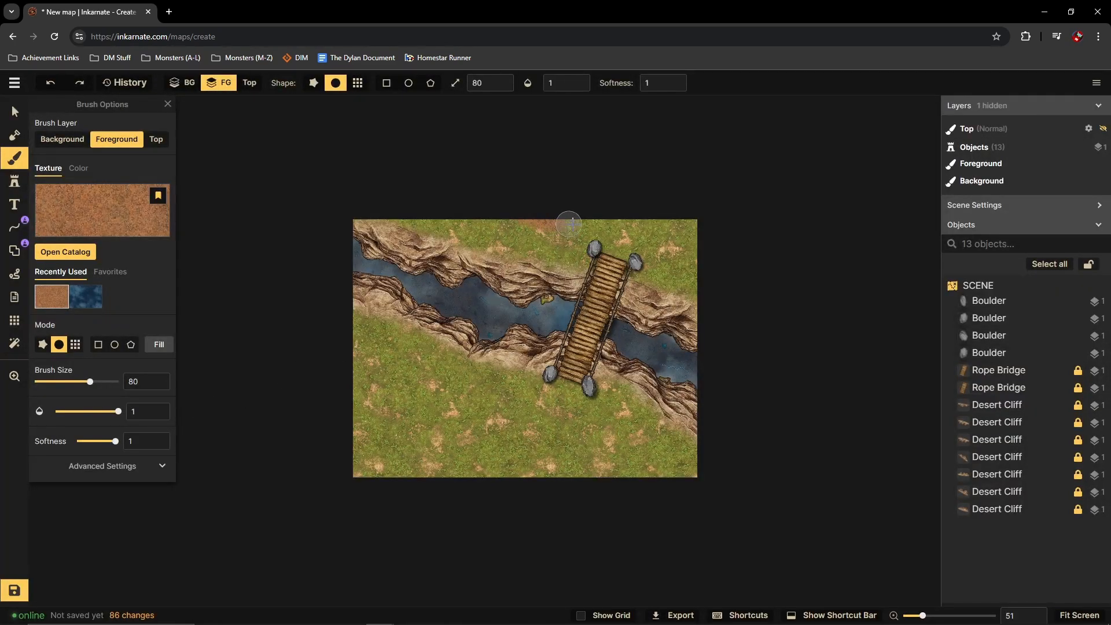
pyautogui.scroll(4, 609, 228)
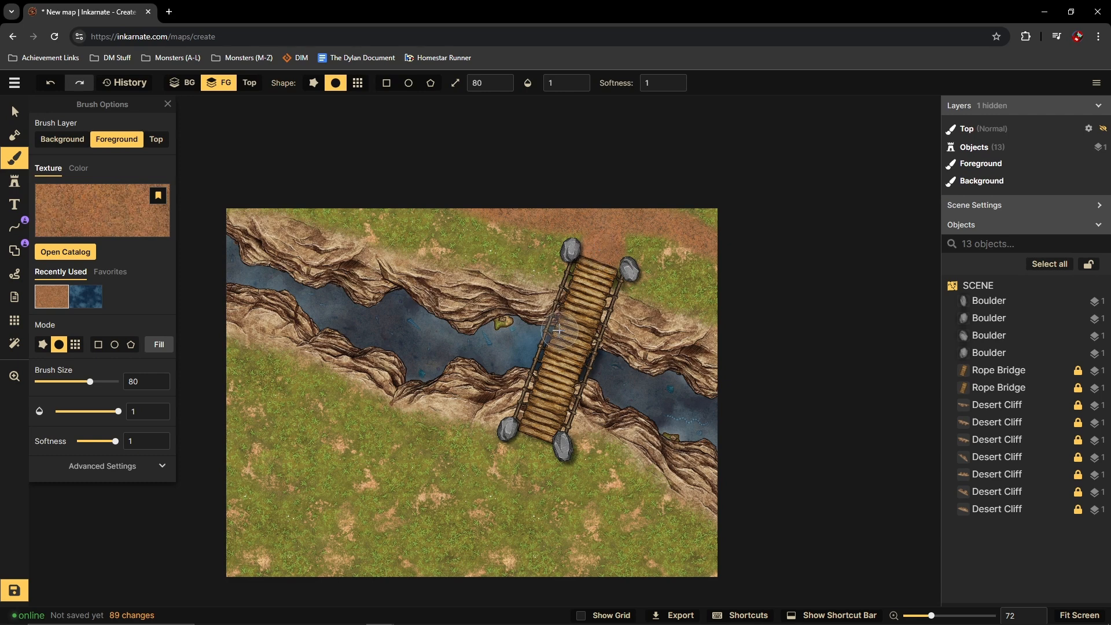
pyautogui.scroll(-2, 559, 330)
pyautogui.scroll(-3, 544, 338)
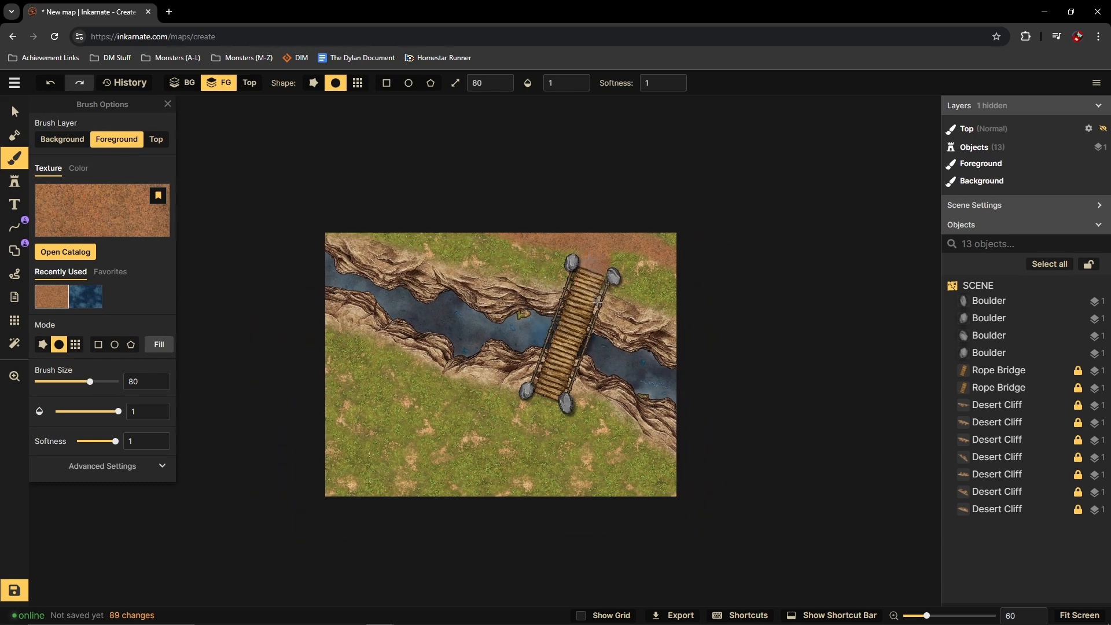
pyautogui.scroll(4, 525, 399)
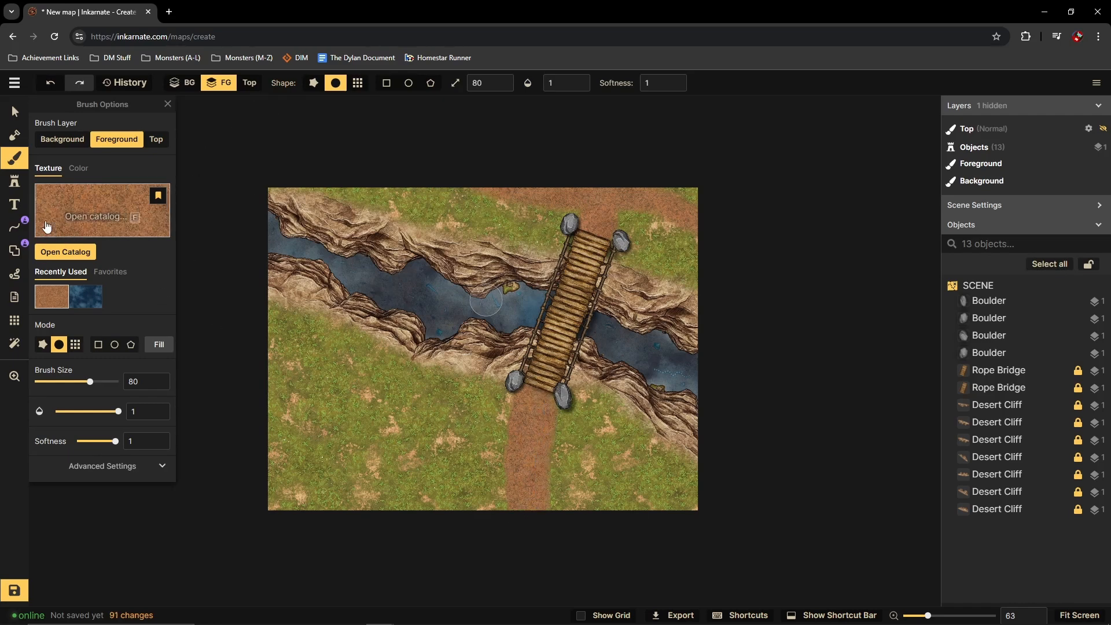
# Step: Search the stamp catalog for "tree" and for "apple", and pick the four-variant apple tree from the Forest pack
pyautogui.click(15, 181)
pyautogui.write('f')
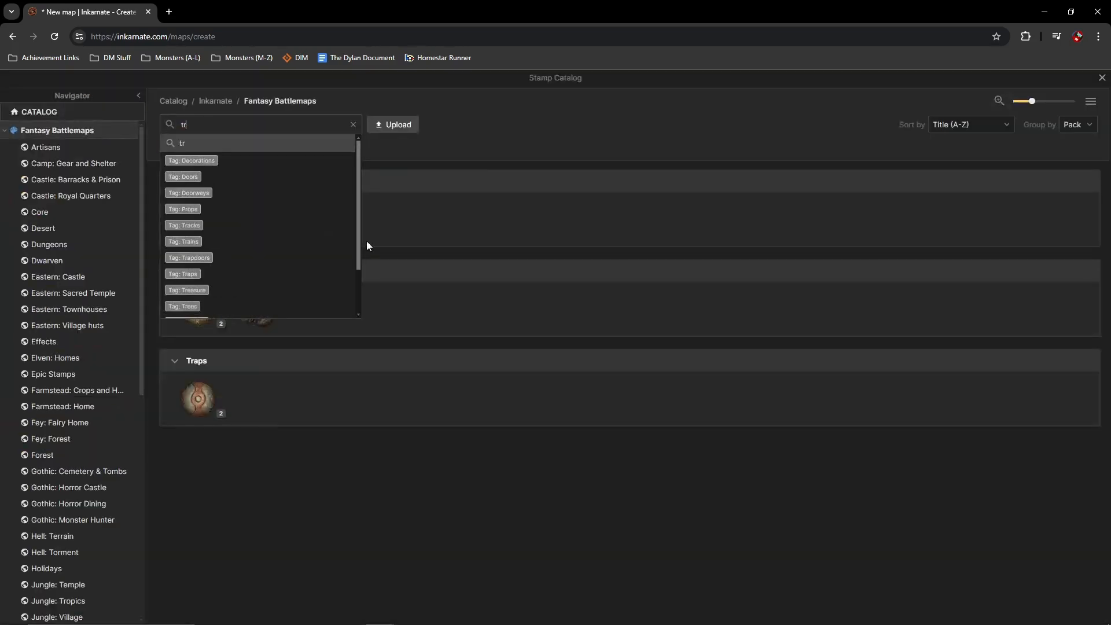
pyautogui.write('tree')
pyautogui.press('Return')
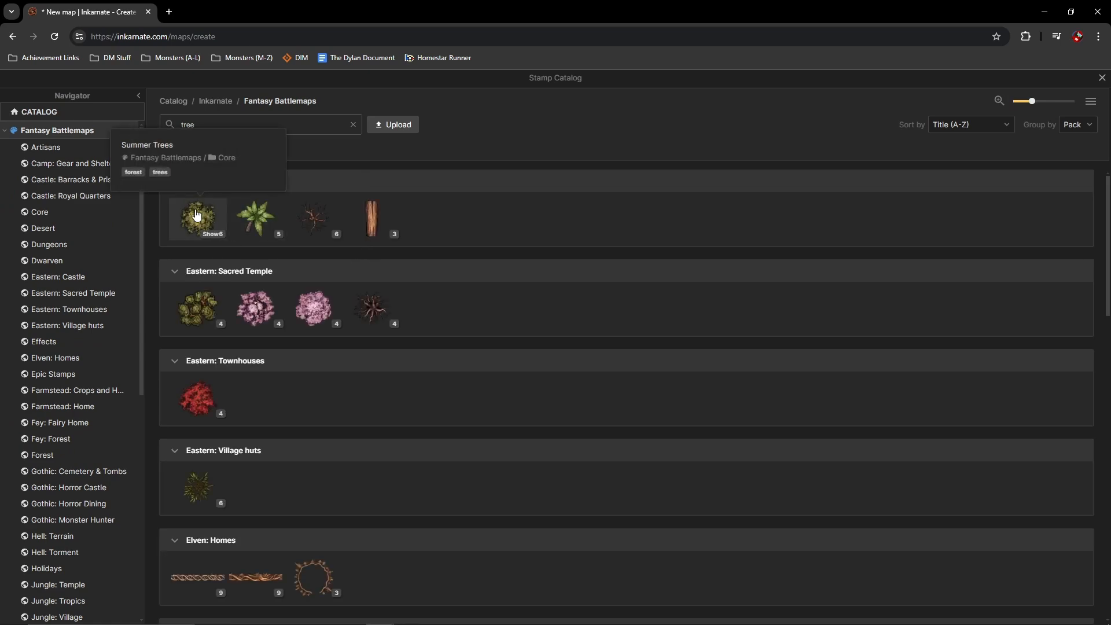
pyautogui.scroll(-4, 338, 375)
pyautogui.scroll(-12, 336, 370)
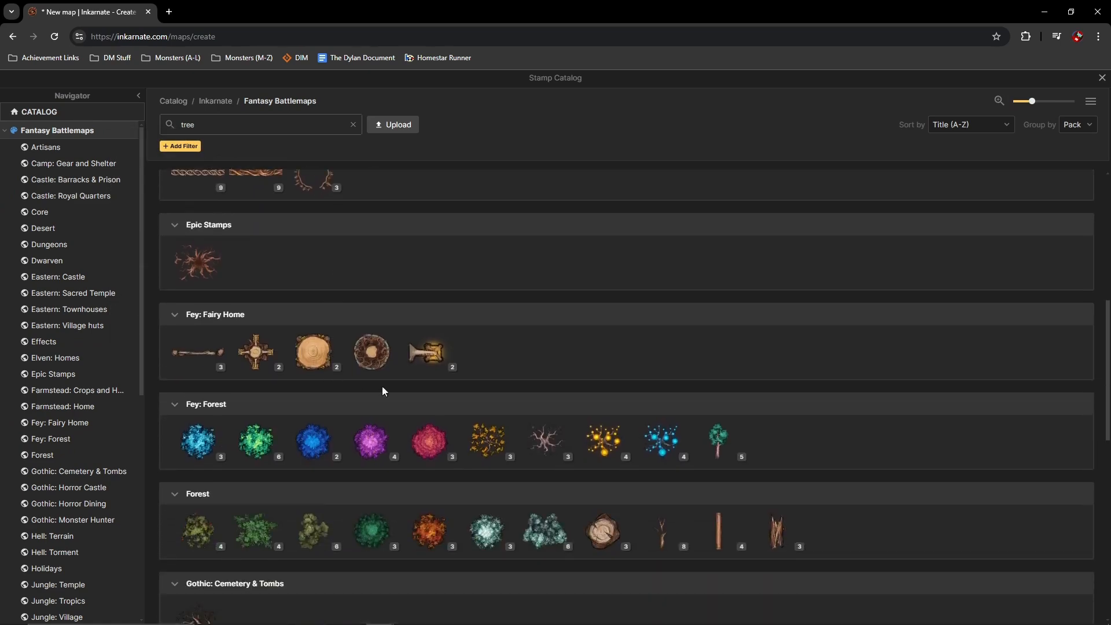
pyautogui.scroll(-1, 464, 408)
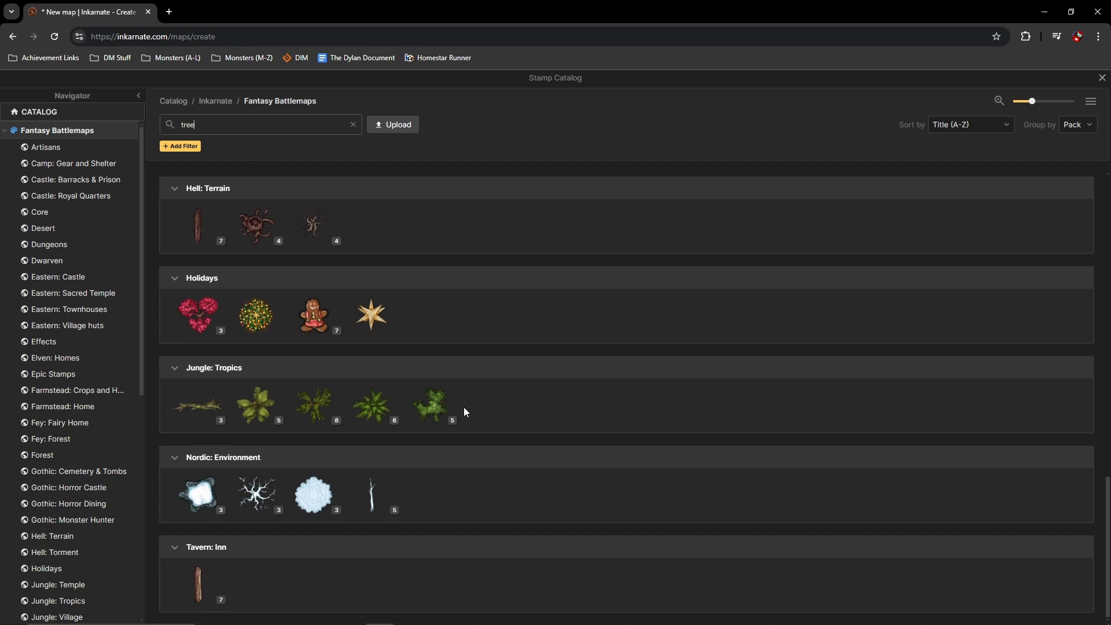
pyautogui.write('apple')
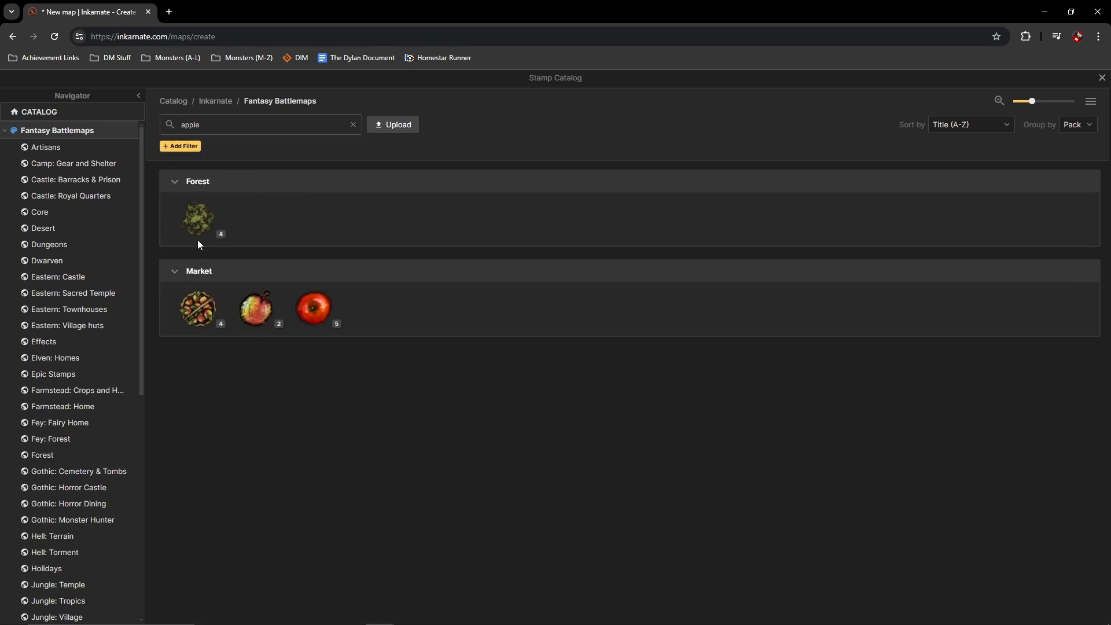
pyautogui.click(197, 235)
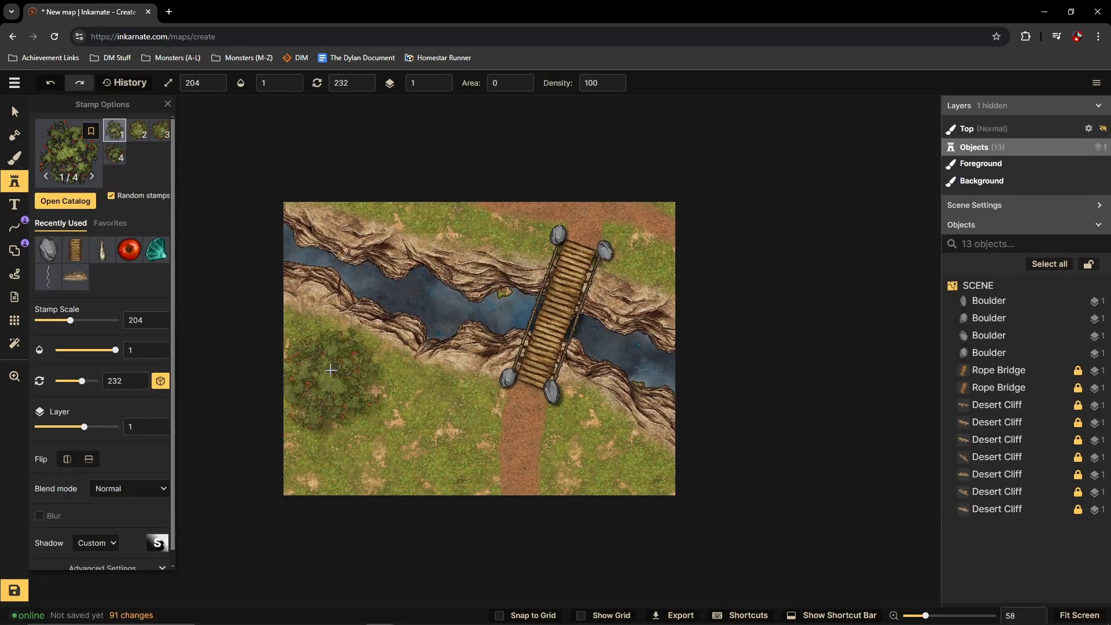
# Step: Place six randomly varied apple trees at scale 204: three southwest of the channel, two on the northwestern bank, and one northeast of the bridge
pyautogui.scroll(1, 346, 379)
pyautogui.click(316, 317)
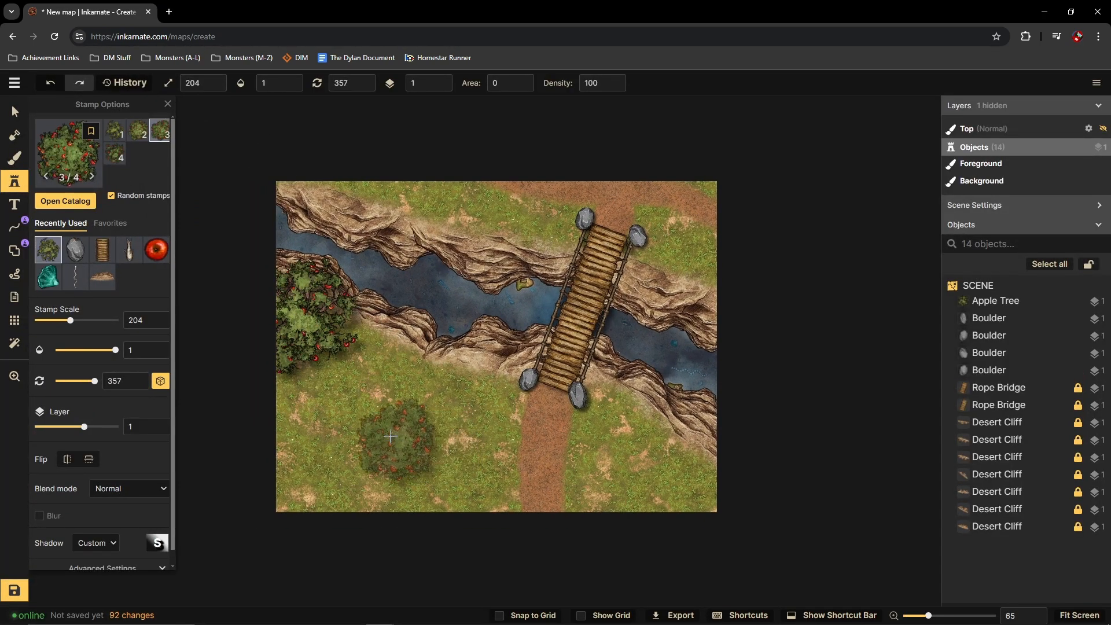
pyautogui.click(347, 399)
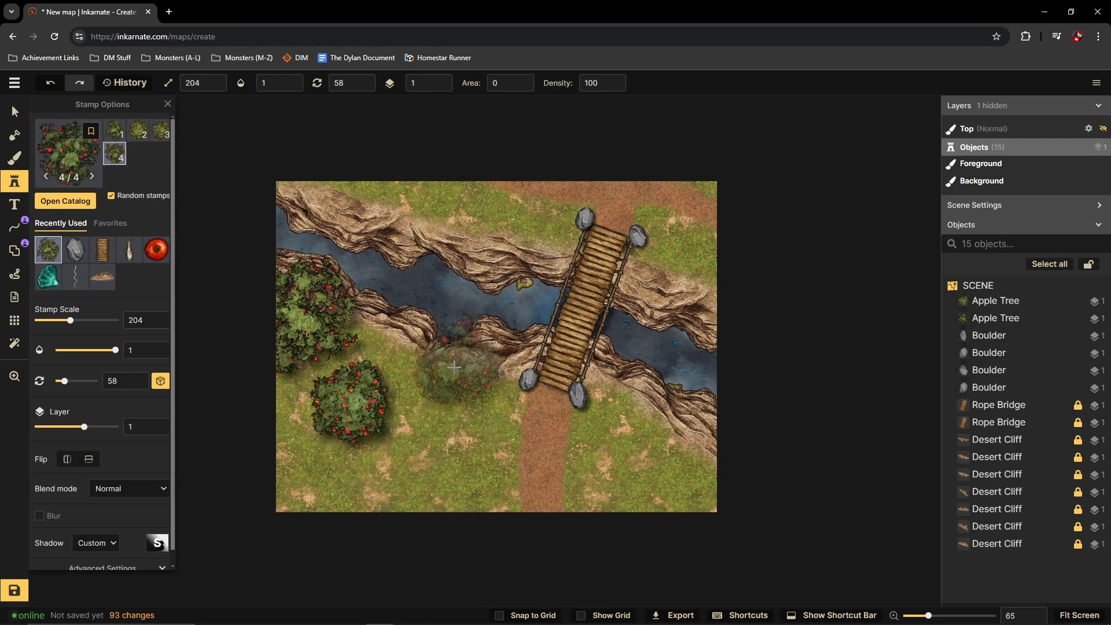
pyautogui.click(377, 207)
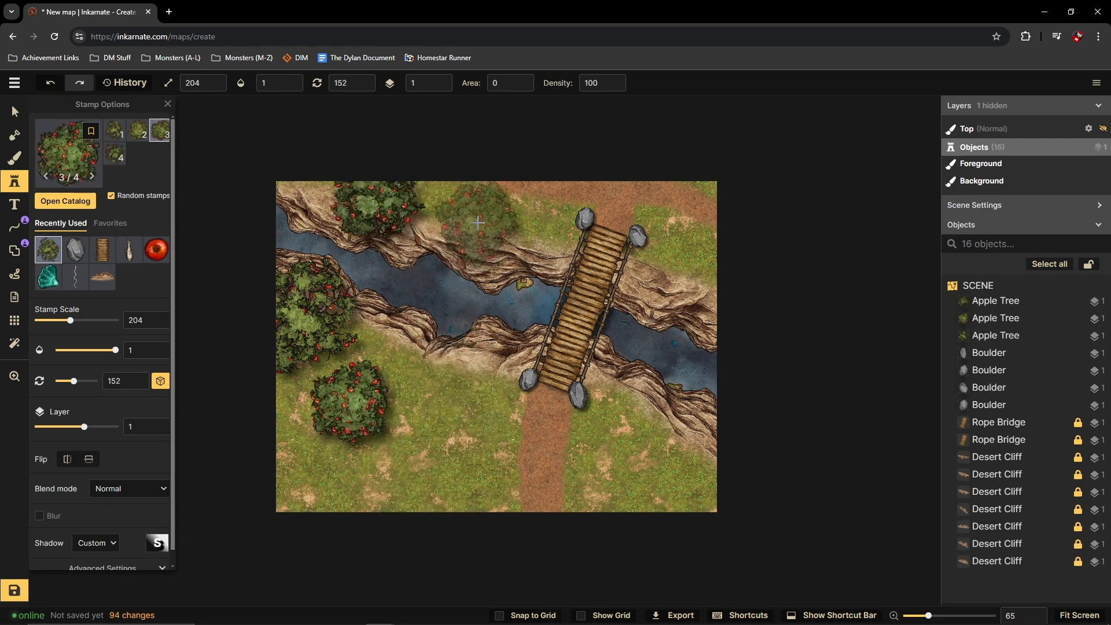
pyautogui.click(470, 226)
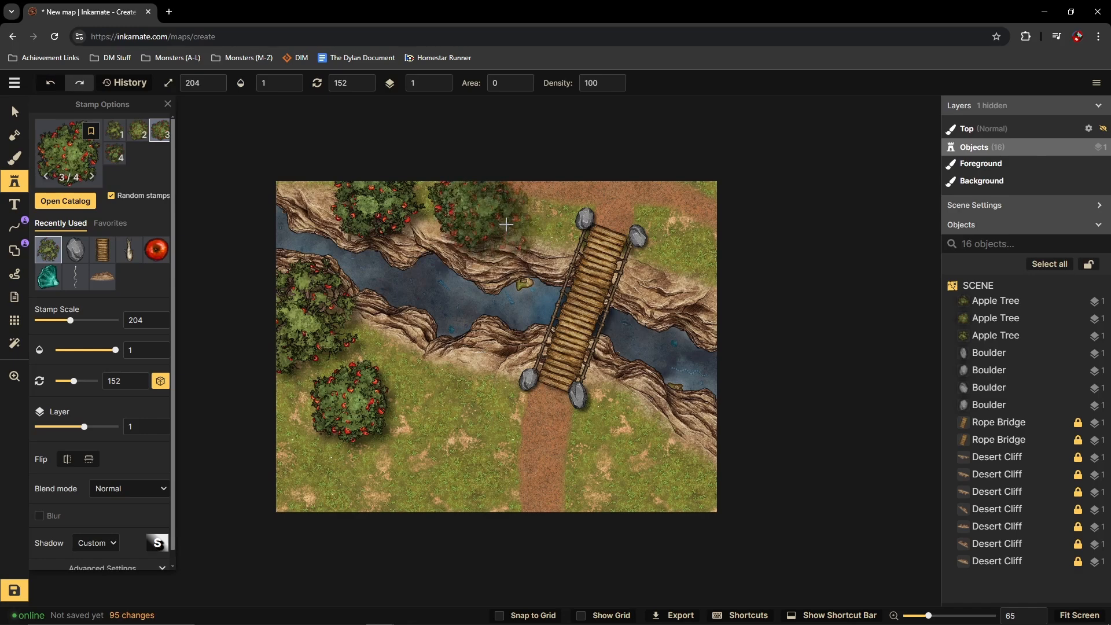
pyautogui.click(683, 261)
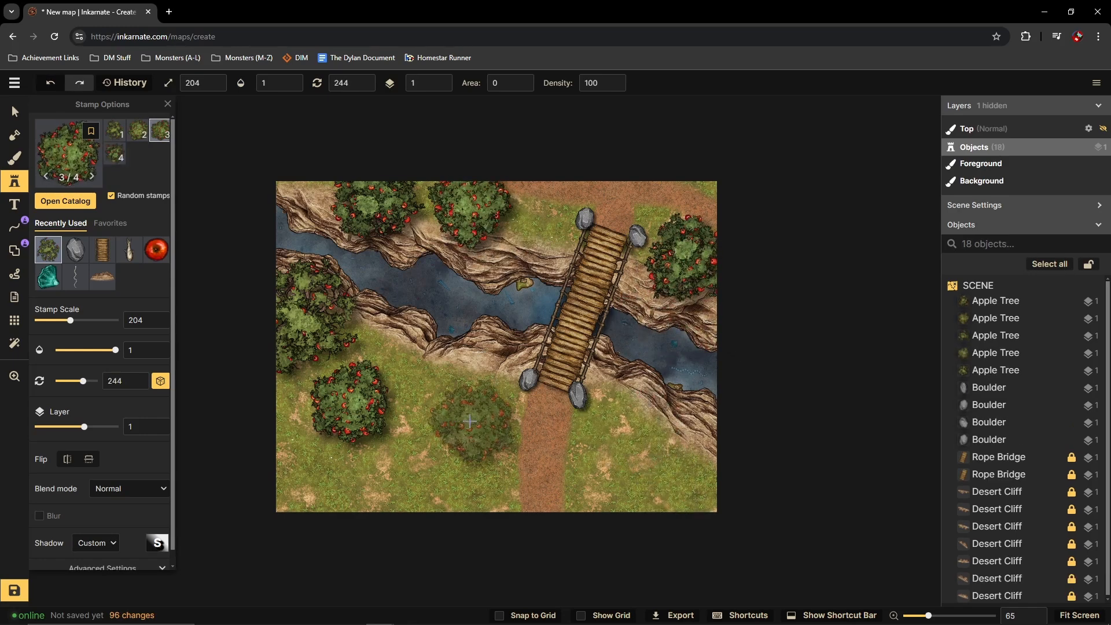
pyautogui.click(435, 373)
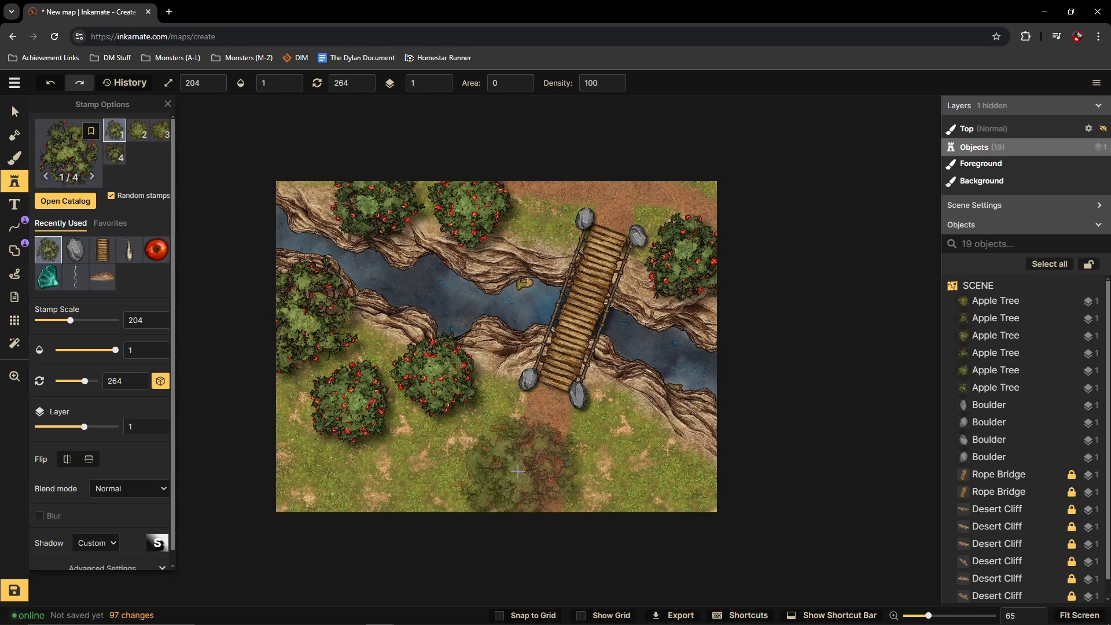
# Step: Clear the "apple" catalog search, look through the Farmstead: Home pack, and pick the orange fox stamp from the Forest pack
pyautogui.scroll(2, 518, 472)
pyautogui.click(68, 167)
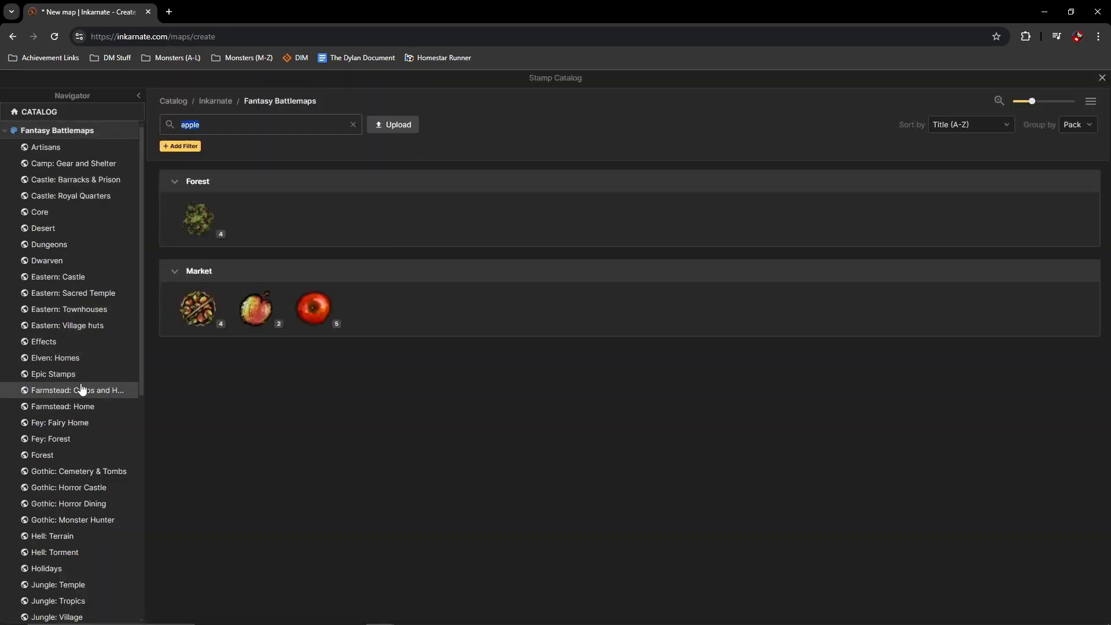
pyautogui.click(81, 410)
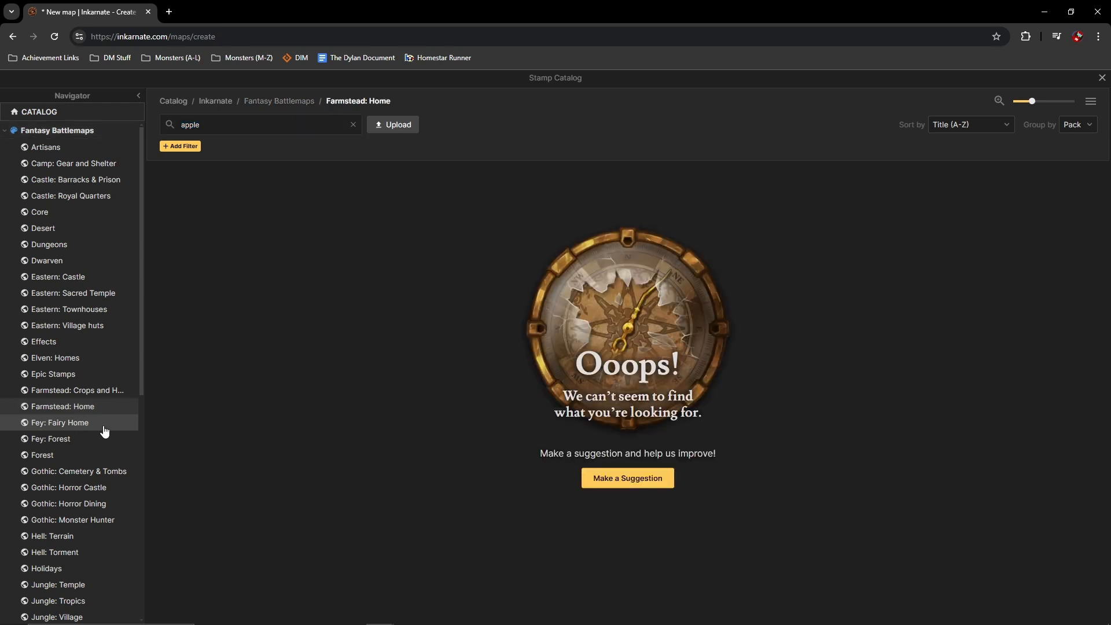
pyautogui.click(353, 126)
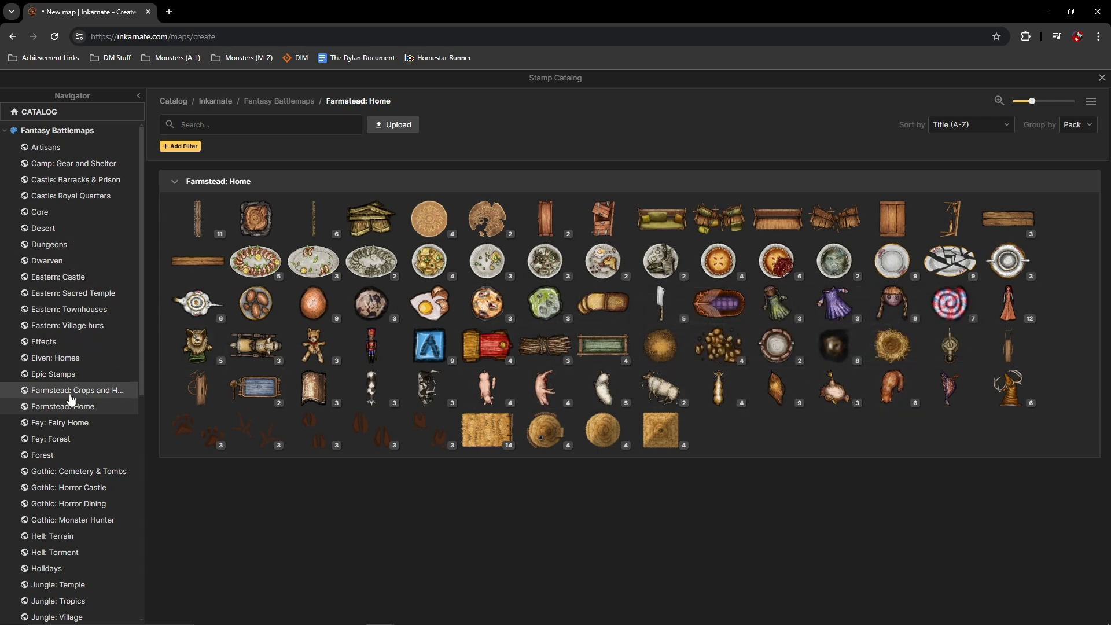
pyautogui.click(71, 456)
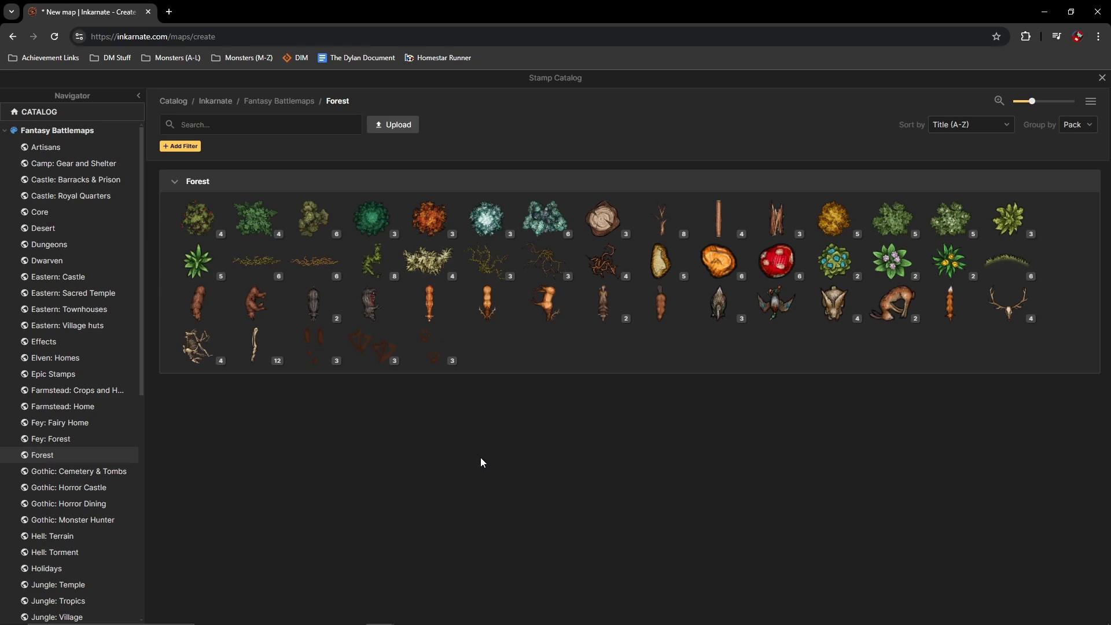
pyautogui.click(951, 303)
# Step: Place two foxes at scale 68 on layer 0 by the southwestern apple trees, rotating each to peek out from under the foliage
pyautogui.scroll(4, 223, 99)
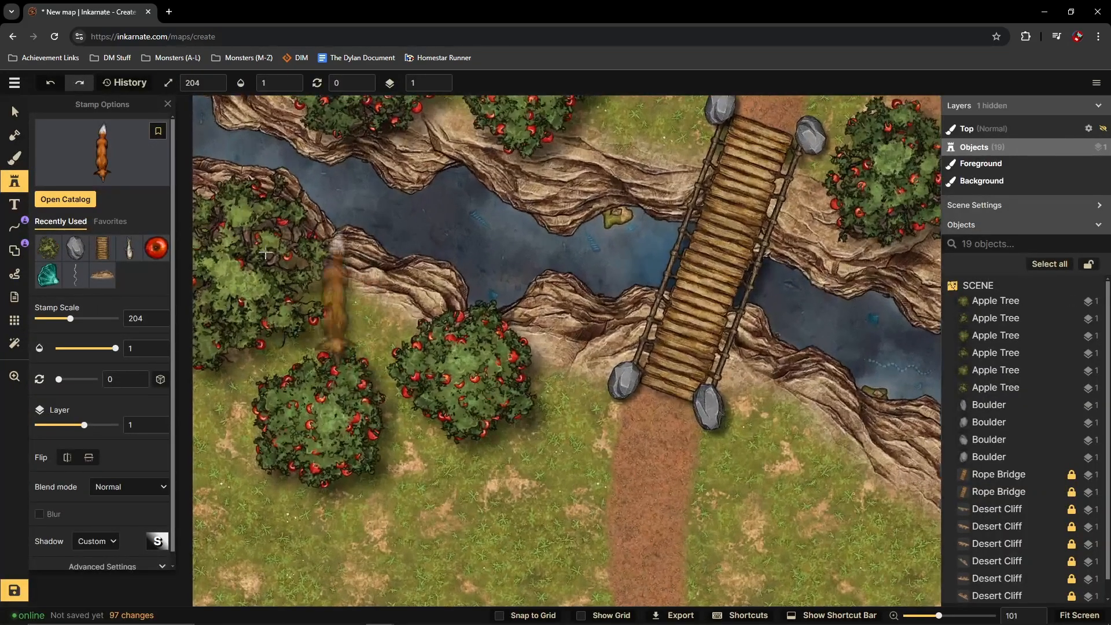
pyautogui.scroll(2, 219, 93)
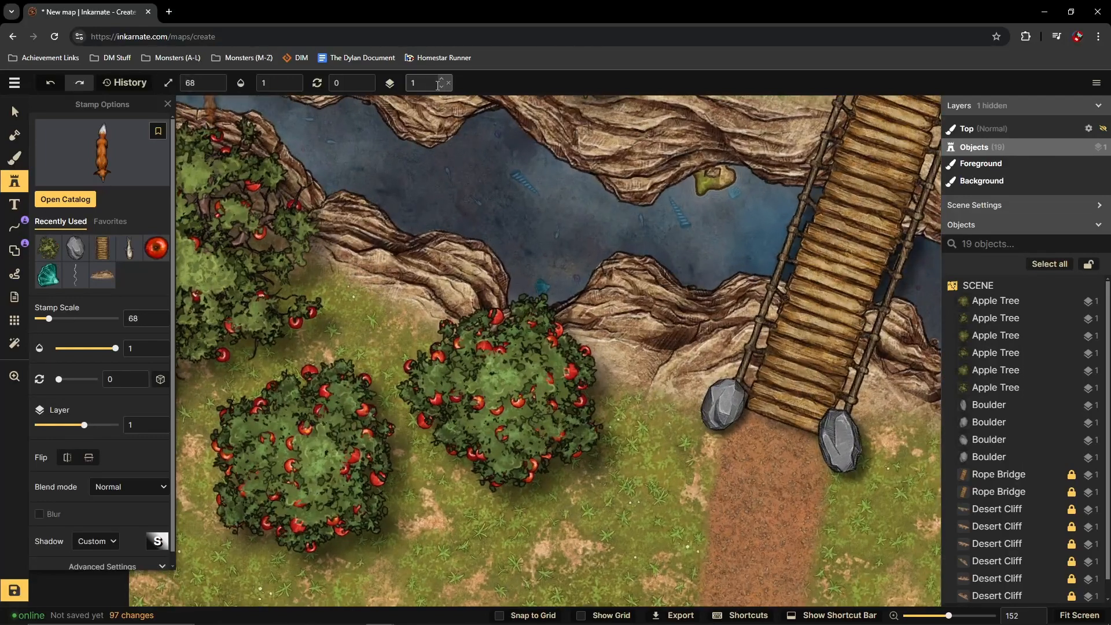
pyautogui.click(440, 86)
pyautogui.click(362, 356)
pyautogui.moveTo(379, 311); pyautogui.dragTo(365, 366)
pyautogui.click(303, 349)
pyautogui.moveTo(317, 302); pyautogui.dragTo(289, 302)
pyautogui.moveTo(303, 350); pyautogui.dragTo(305, 359)
# Step: Pick the deer from the Forest pack and place it at scale 68 between the two northwestern apple trees
pyautogui.click(110, 159)
pyautogui.click(424, 303)
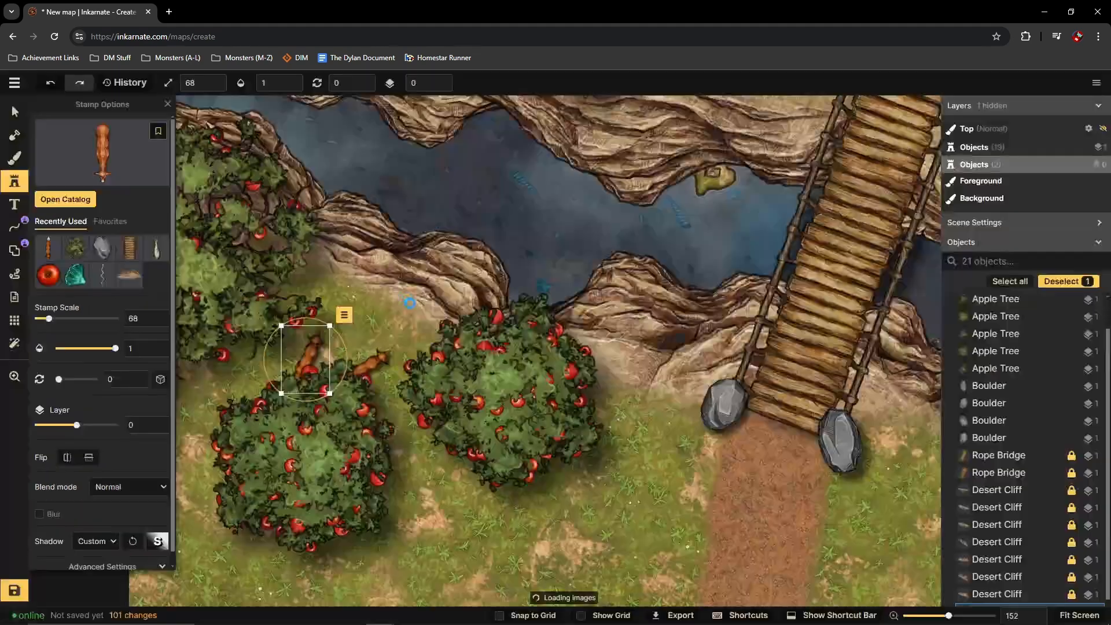
pyautogui.scroll(-3, 440, 303)
pyautogui.click(477, 184)
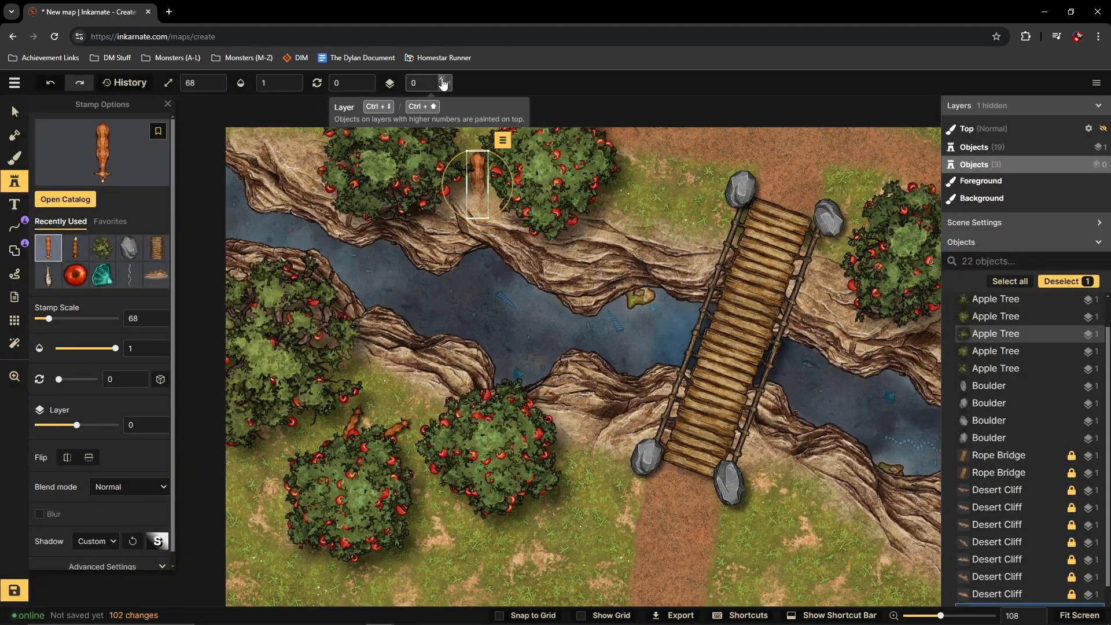
# Step: Unlock all seven Desert Cliff objects in the scene's object list
pyautogui.click(15, 111)
pyautogui.scroll(-1, 1091, 440)
pyautogui.click(1072, 561)
pyautogui.click(1072, 543)
pyautogui.click(1072, 525)
pyautogui.click(1072, 508)
pyautogui.click(1072, 491)
pyautogui.click(1072, 473)
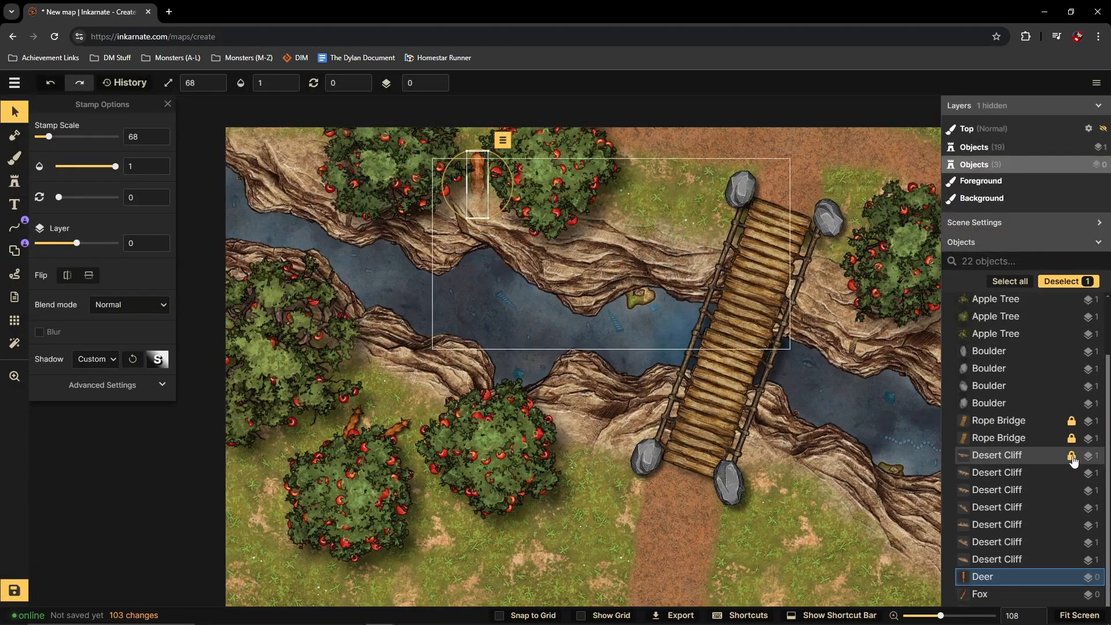
pyautogui.click(1073, 457)
# Step: Select all seven Desert Cliff objects together and set their layer to 0
pyautogui.click(1000, 457)
pyautogui.keyDown('ctrl'); pyautogui.click(999, 473); pyautogui.keyUp('ctrl')
pyautogui.keyDown('ctrl'); pyautogui.click(999, 491); pyautogui.keyUp('ctrl')
pyautogui.keyDown('ctrl'); pyautogui.click(998, 508); pyautogui.keyUp('ctrl')
pyautogui.keyDown('ctrl'); pyautogui.click(998, 526); pyautogui.keyUp('ctrl')
pyautogui.keyDown('ctrl'); pyautogui.click(997, 560); pyautogui.keyUp('ctrl')
pyautogui.click(442, 87)
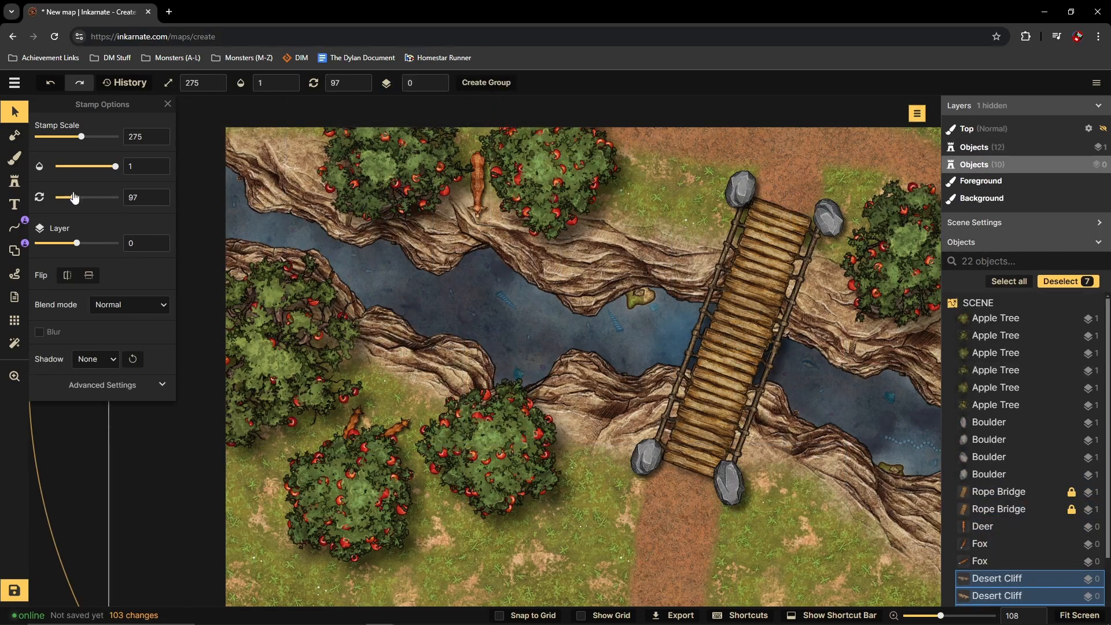
# Step: Lock the seven selected Desert Cliff objects again and clear the selection
pyautogui.scroll(-2, 616, 380)
pyautogui.click(917, 127)
pyautogui.click(955, 250)
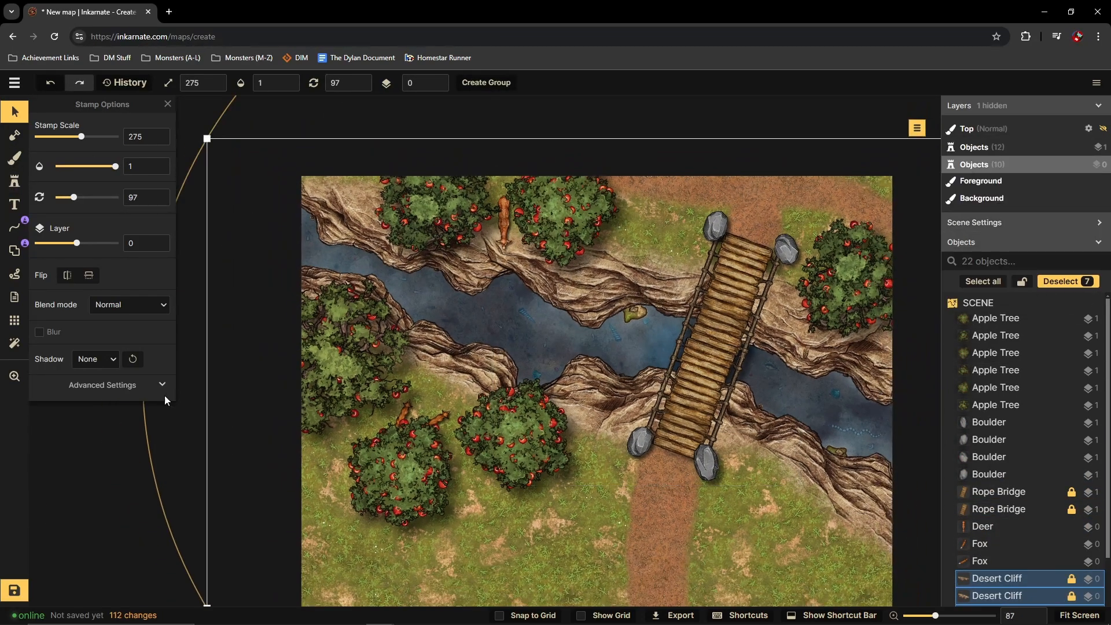
pyautogui.click(174, 414)
# Step: Pick the four-variant rabbit stamp from the catalog's Forest pack
pyautogui.scroll(-3, 478, 295)
pyautogui.scroll(5, 544, 302)
pyautogui.scroll(-3, 387, 447)
pyautogui.click(15, 181)
pyautogui.click(87, 157)
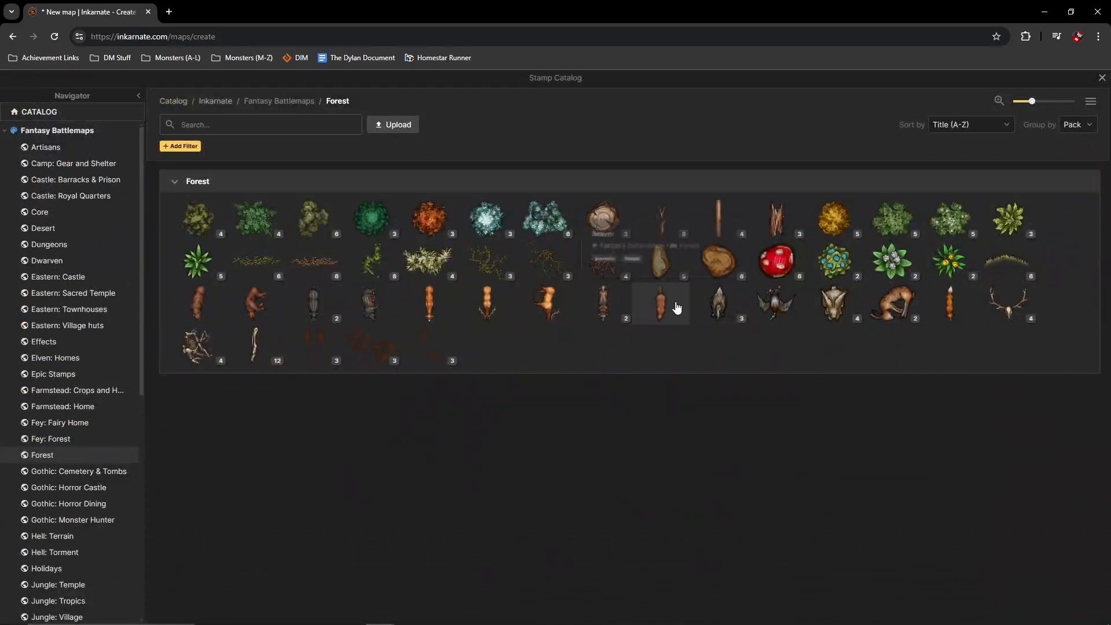
pyautogui.click(834, 304)
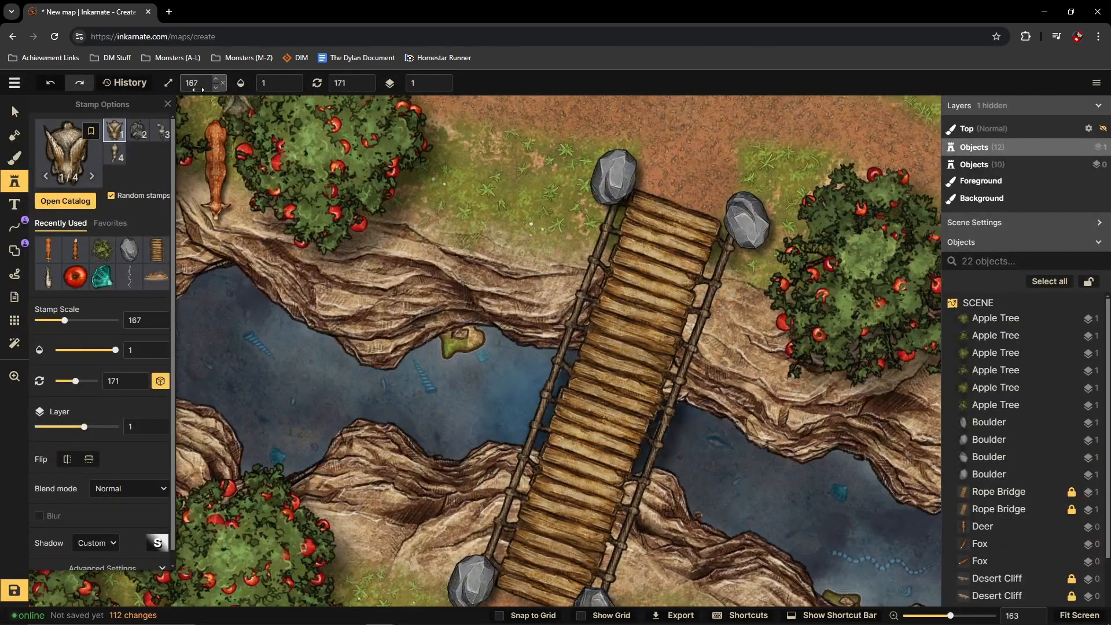
# Step: Place two rabbits at scale 97 on layer 0 by the apple tree northeast of the bridge, and adjust their position
pyautogui.click(779, 273)
pyautogui.click(442, 86)
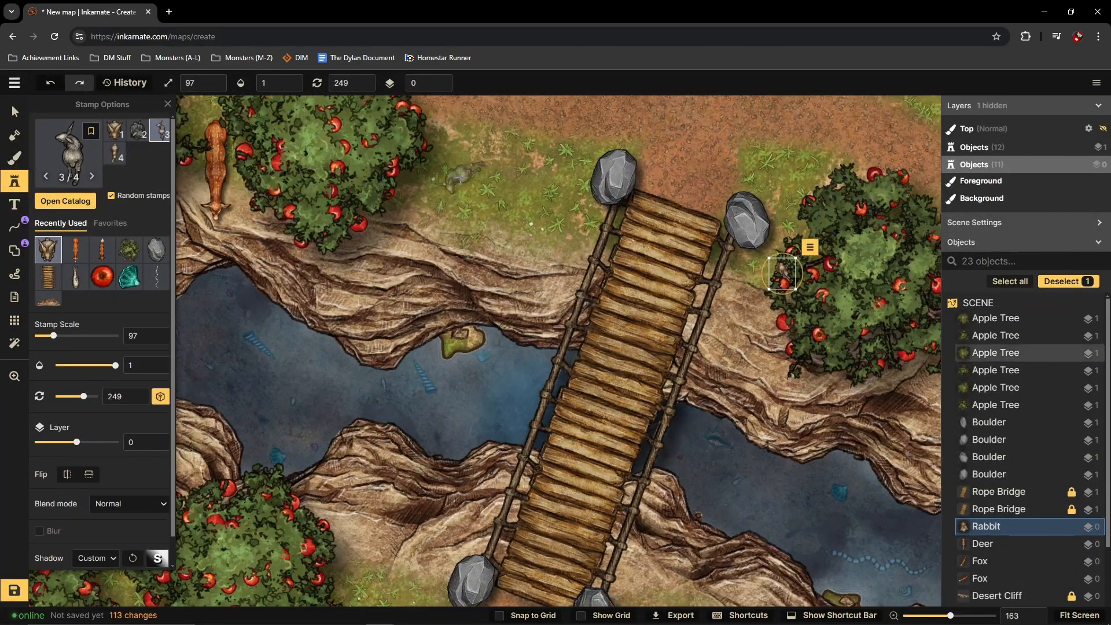
pyautogui.scroll(-1, 762, 239)
pyautogui.click(759, 240)
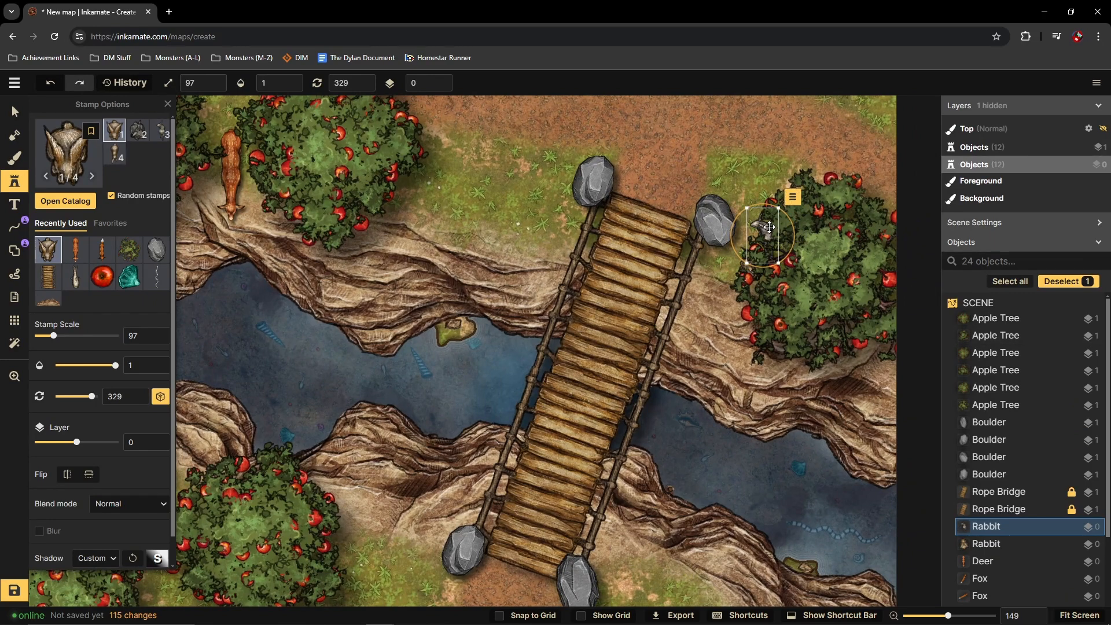
pyautogui.press('Escape')
pyautogui.scroll(5, 770, 267)
pyautogui.moveTo(736, 262); pyautogui.dragTo(794, 268)
pyautogui.scroll(-10, 730, 262)
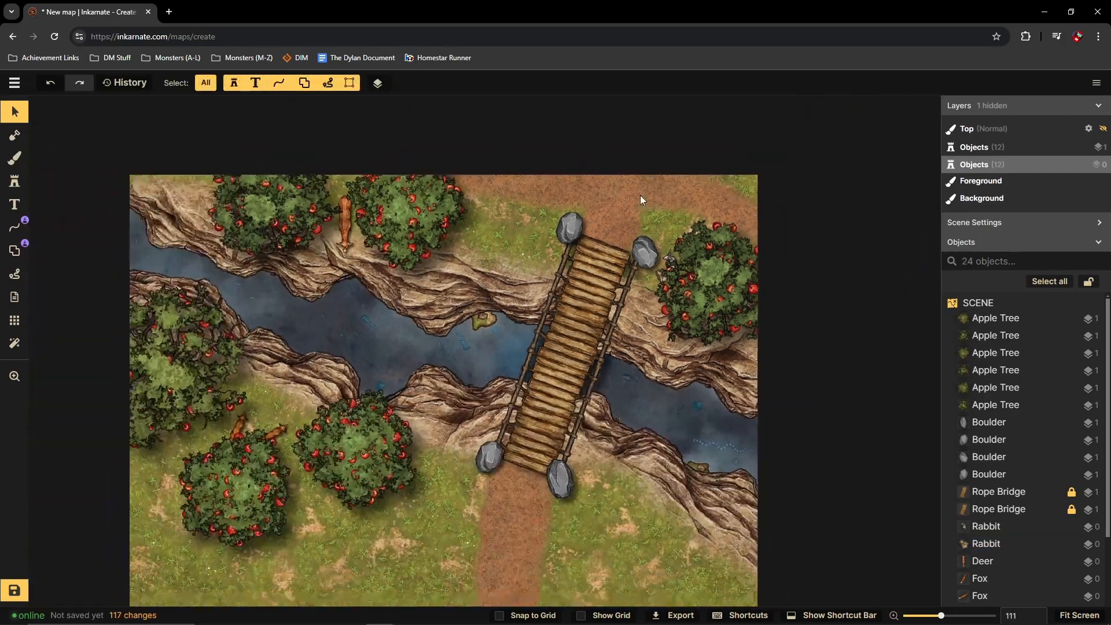
# Step: Place six favorite blue flowers at scale 97 along the southern dirt path, three on each side
pyautogui.click(14, 182)
pyautogui.click(110, 261)
pyautogui.scroll(3, 476, 416)
pyautogui.click(502, 405)
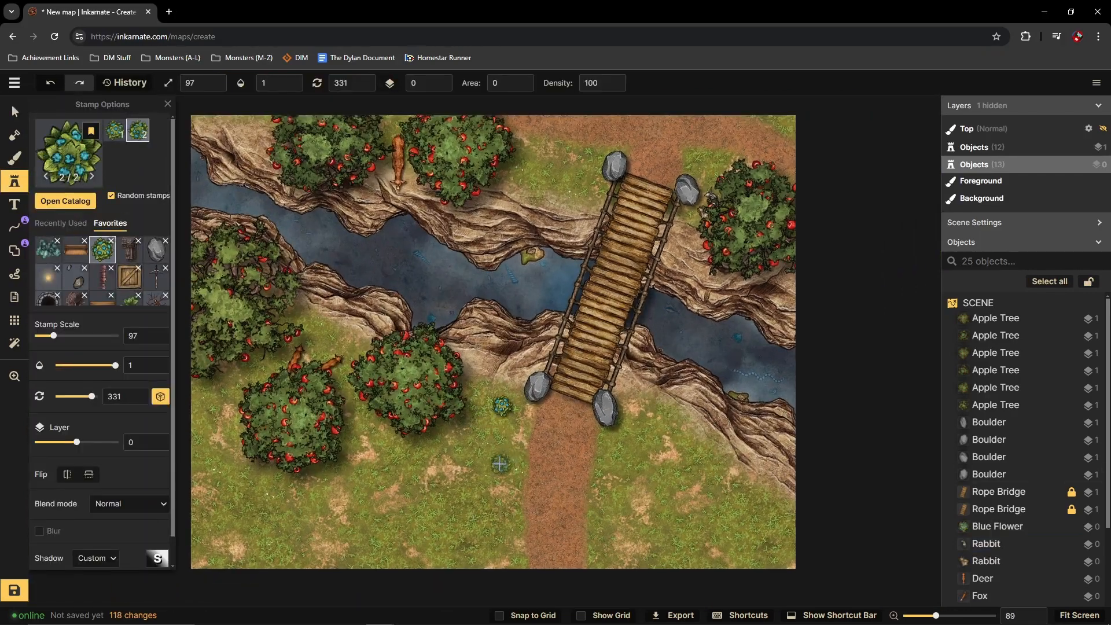
pyautogui.click(493, 475)
pyautogui.click(495, 556)
pyautogui.click(614, 443)
pyautogui.click(620, 500)
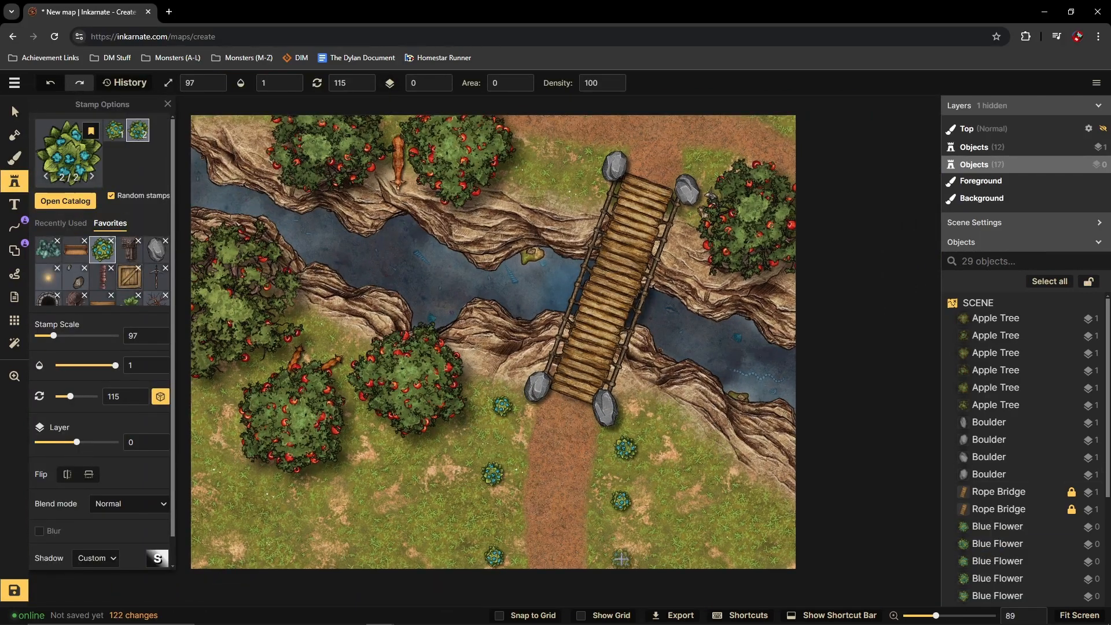
pyautogui.click(621, 558)
# Step: Scatter fourteen randomly varied small rocks from the favorites at scale 97 over the grass on both sides of the channel
pyautogui.scroll(-1, 561, 306)
pyautogui.click(78, 280)
pyautogui.scroll(-2, 440, 329)
pyautogui.click(272, 380)
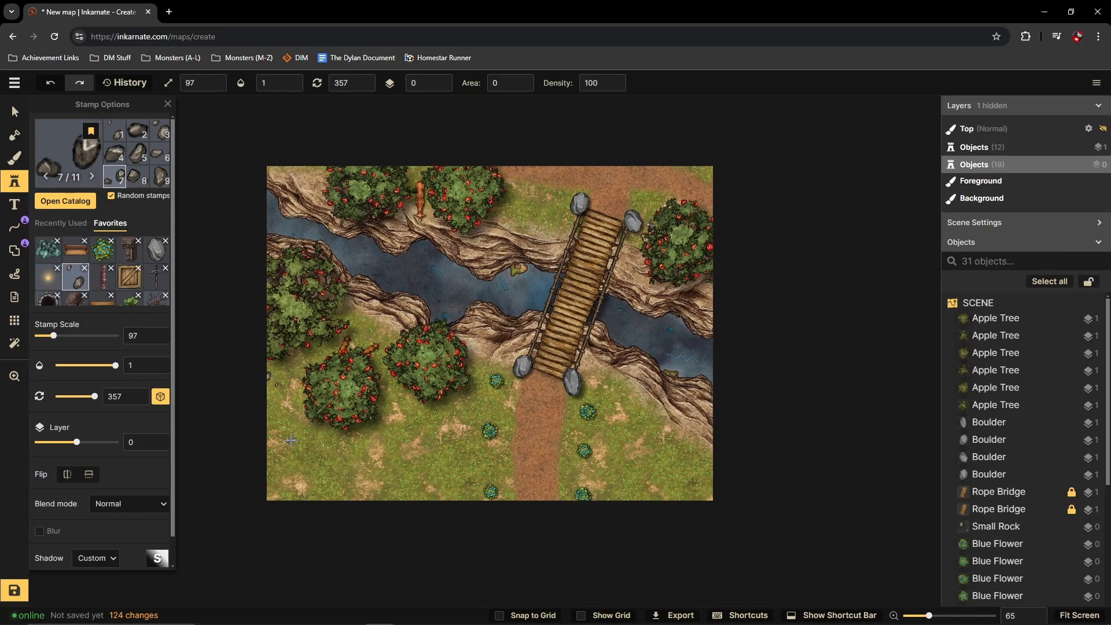
pyautogui.click(292, 441)
pyautogui.click(269, 467)
pyautogui.click(379, 469)
pyautogui.click(426, 428)
pyautogui.click(440, 490)
pyautogui.click(619, 412)
pyautogui.click(624, 488)
pyautogui.click(710, 181)
pyautogui.click(651, 203)
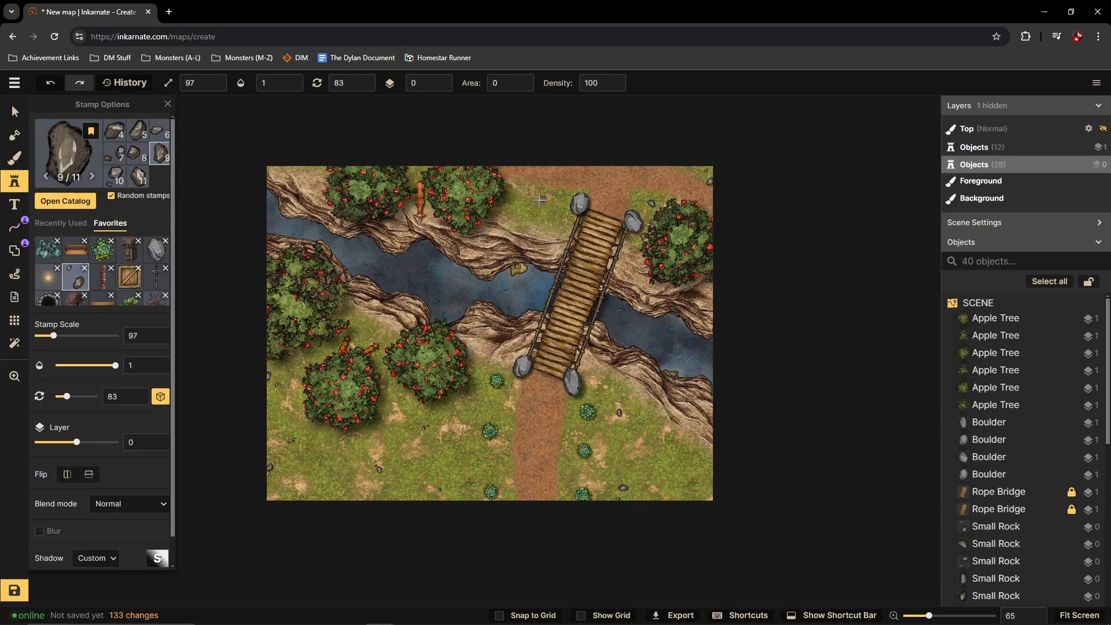
pyautogui.click(538, 201)
pyautogui.click(525, 186)
pyautogui.click(418, 170)
pyautogui.click(256, 189)
# Step: Place two Forest pack tree stumps at scale 97, one in the southeast corner and one below the southwestern apple trees, repositioning the latter
pyautogui.click(68, 155)
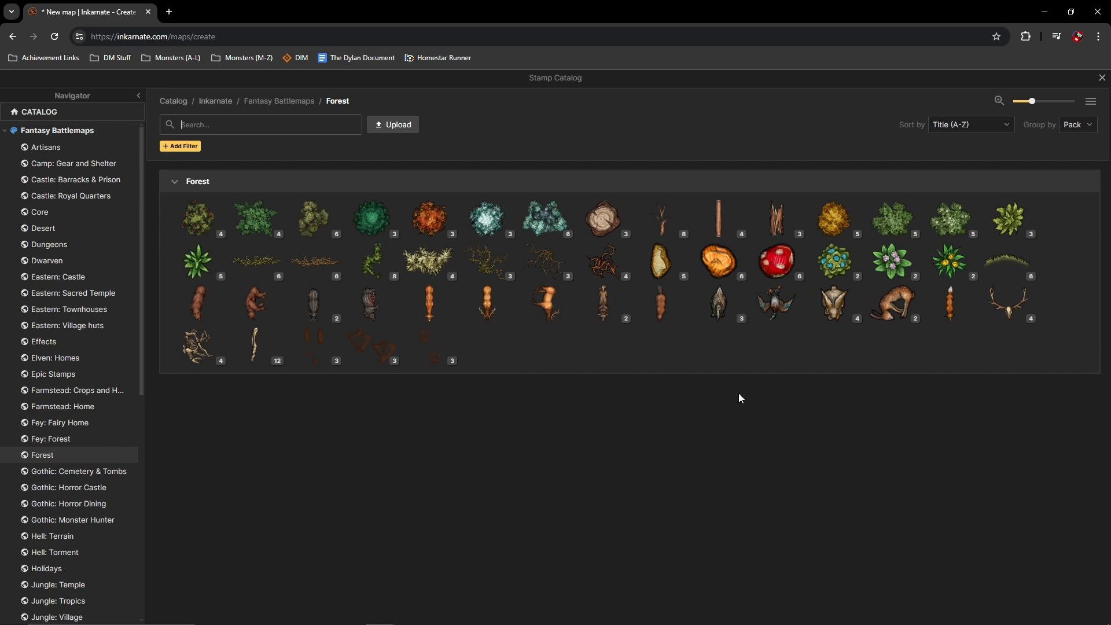
pyautogui.click(603, 218)
pyautogui.click(667, 487)
pyautogui.click(396, 417)
pyautogui.click(14, 112)
pyautogui.click(396, 417)
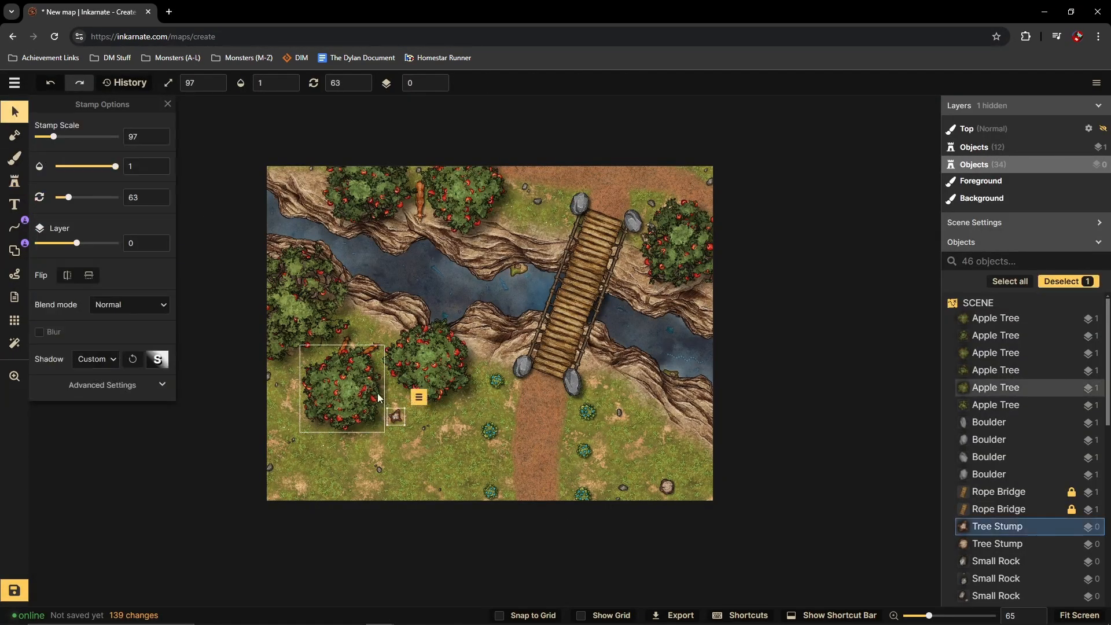
# Step: Place three yellow flowers from the Forest pack at scale 97 on the grass west of the southern dirt path
pyautogui.click(15, 181)
pyautogui.click(69, 153)
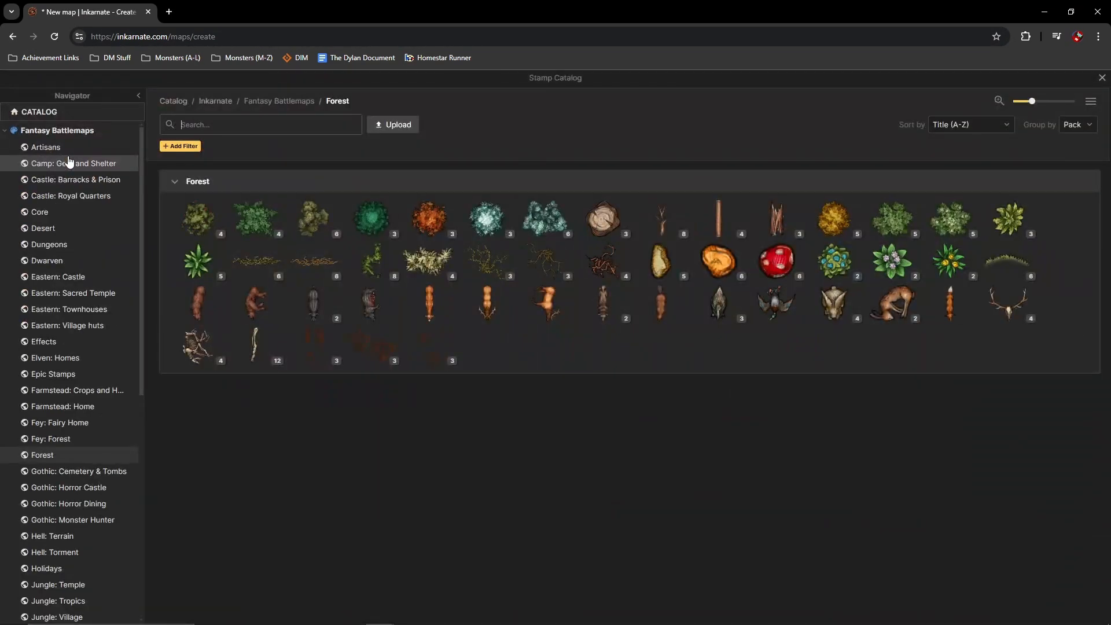
pyautogui.click(845, 264)
pyautogui.click(480, 477)
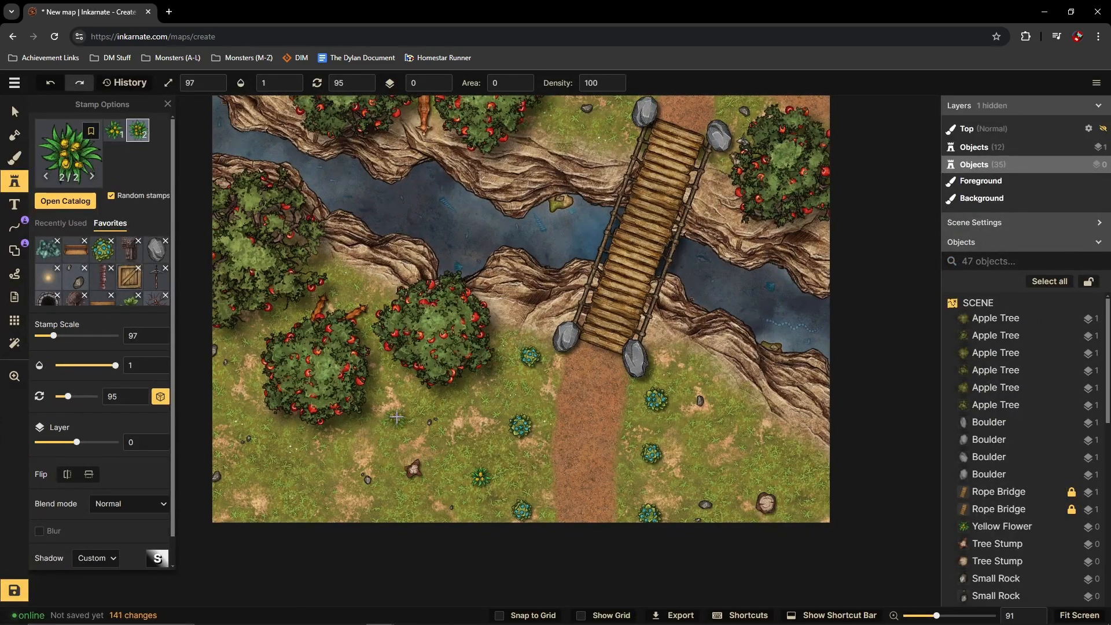
pyautogui.click(396, 418)
pyautogui.scroll(-3, 308, 481)
pyautogui.click(293, 458)
# Step: Place the favorite wooden bench at scale 97 just south of the apple trees near the path and rotate it to 237
pyautogui.click(68, 154)
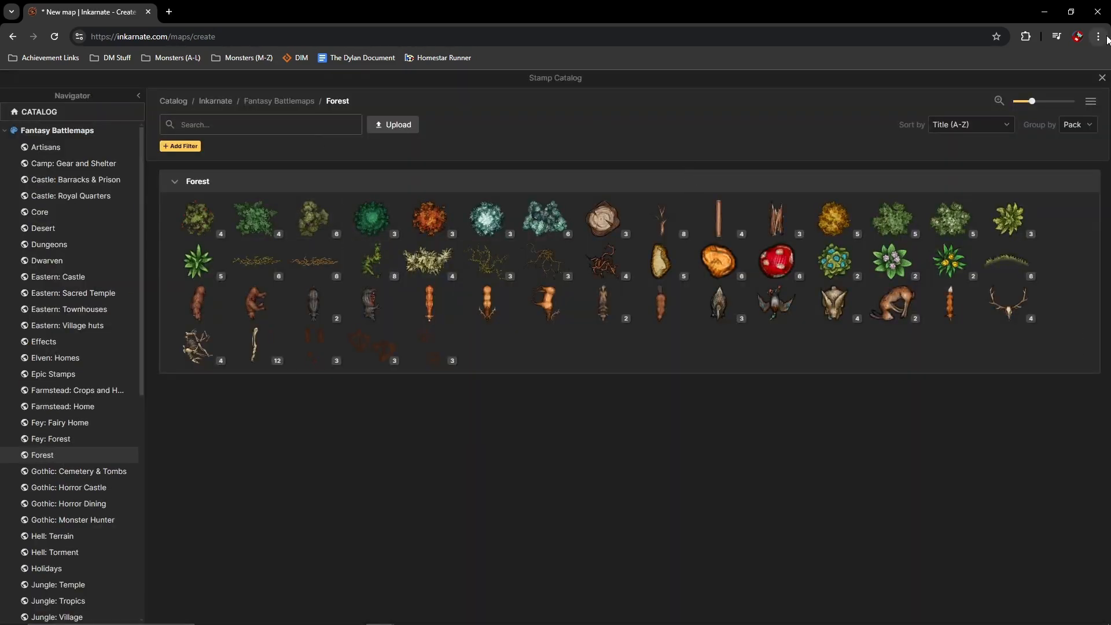
pyautogui.click(1102, 78)
pyautogui.click(76, 247)
pyautogui.click(435, 442)
pyautogui.moveTo(479, 414); pyautogui.dragTo(399, 460)
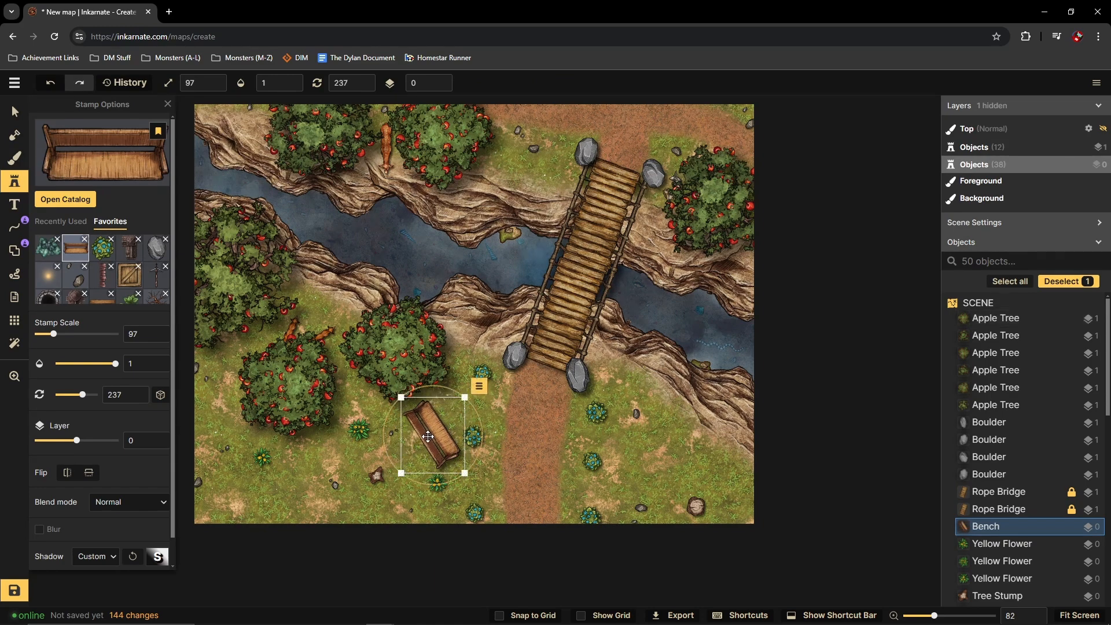
# Step: Browse the Core pack and the full Fantasy Battlemaps stamp catalog, and pick the three-variant canvas tent
pyautogui.click(74, 128)
pyautogui.scroll(-6, 105, 431)
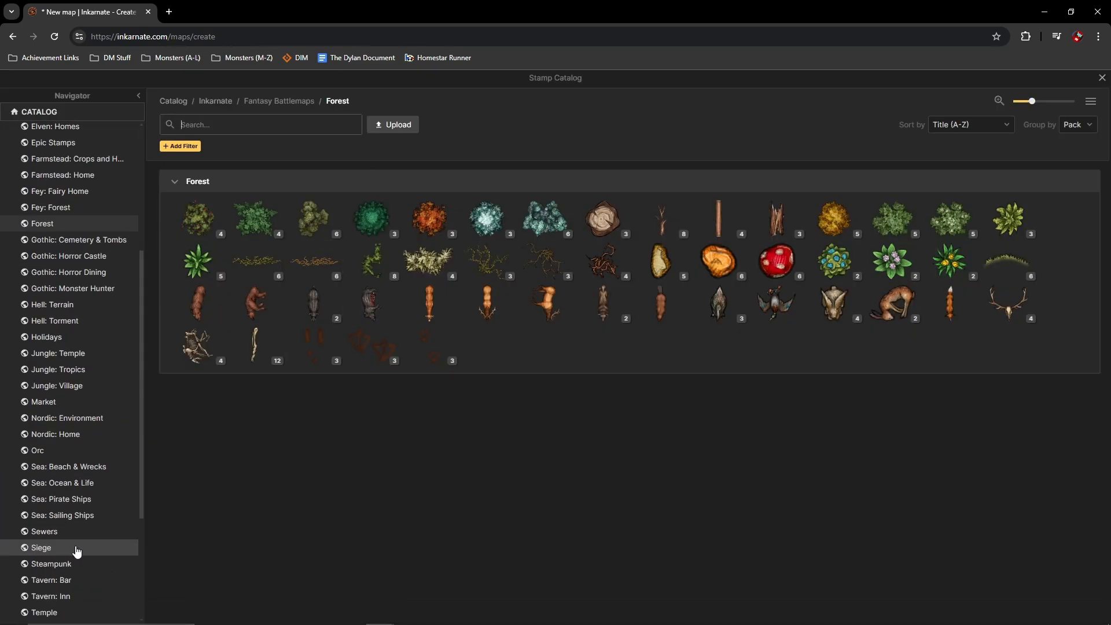
pyautogui.scroll(6, 74, 550)
pyautogui.click(40, 212)
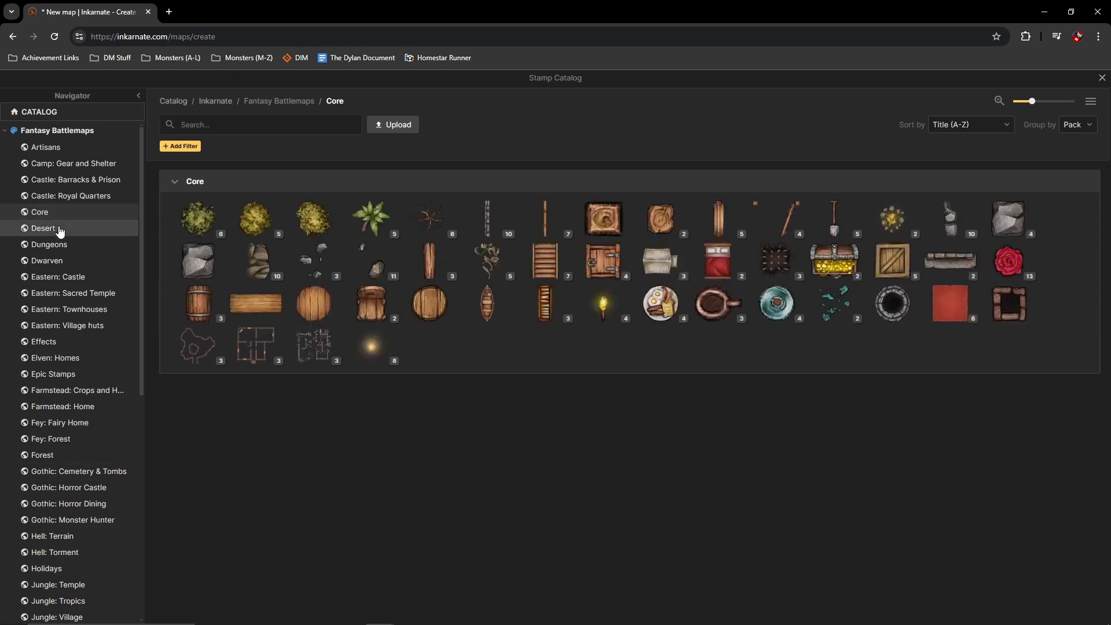
pyautogui.click(57, 130)
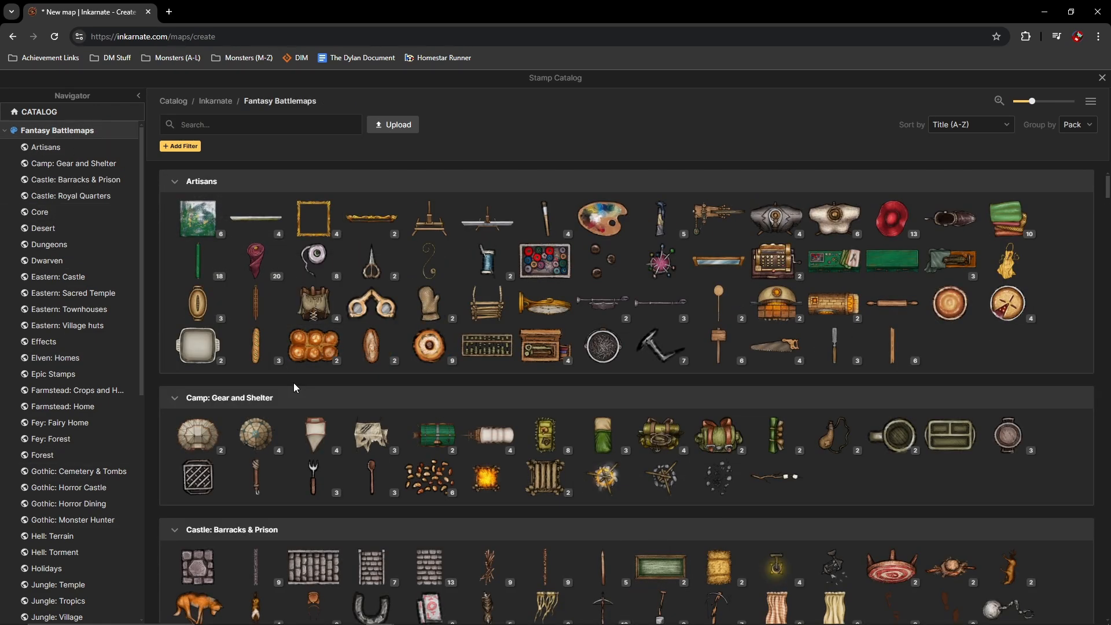
pyautogui.scroll(-5, 293, 383)
pyautogui.scroll(-3, 1019, 272)
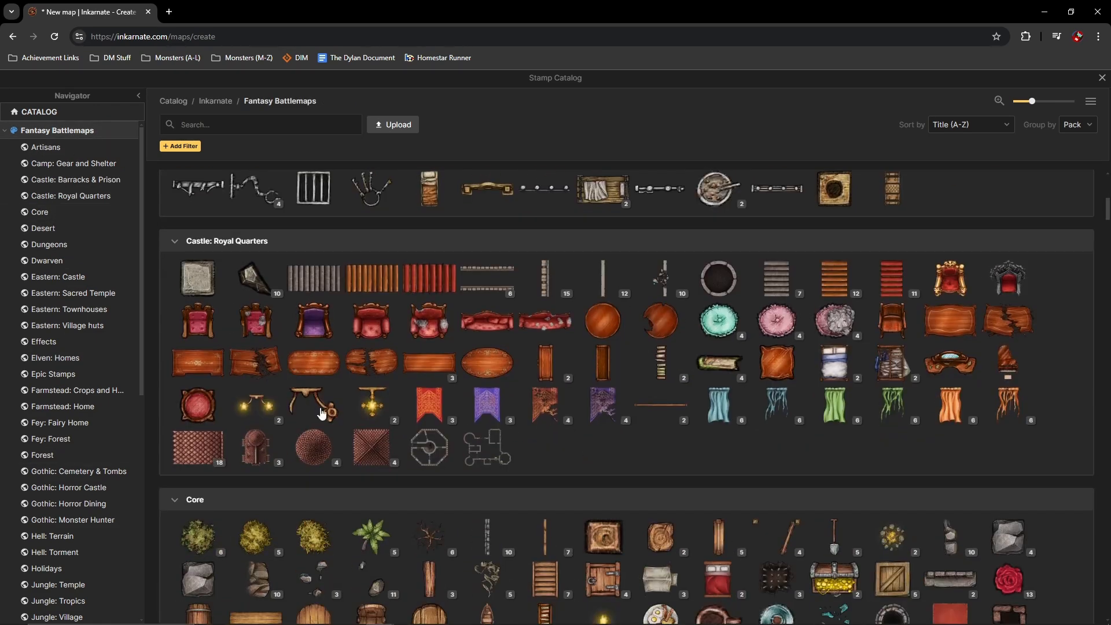
pyautogui.scroll(-6, 742, 457)
pyautogui.press('Escape')
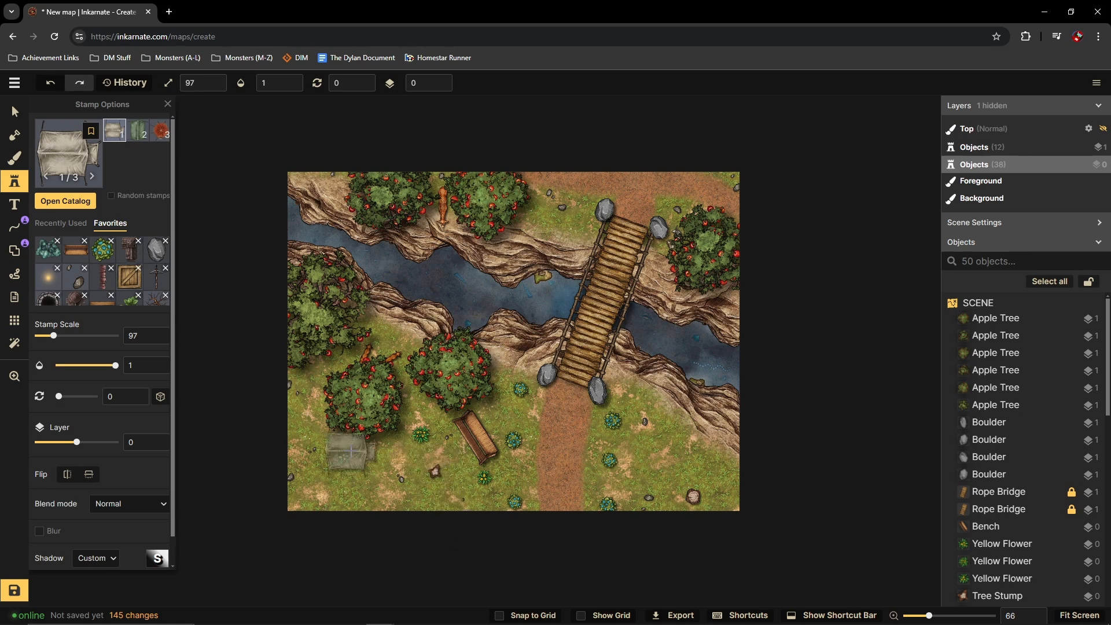
# Step: Place the tent on the grass southeast of the bridge, enlarging it to scale 148 and rotating it to 166
pyautogui.click(367, 481)
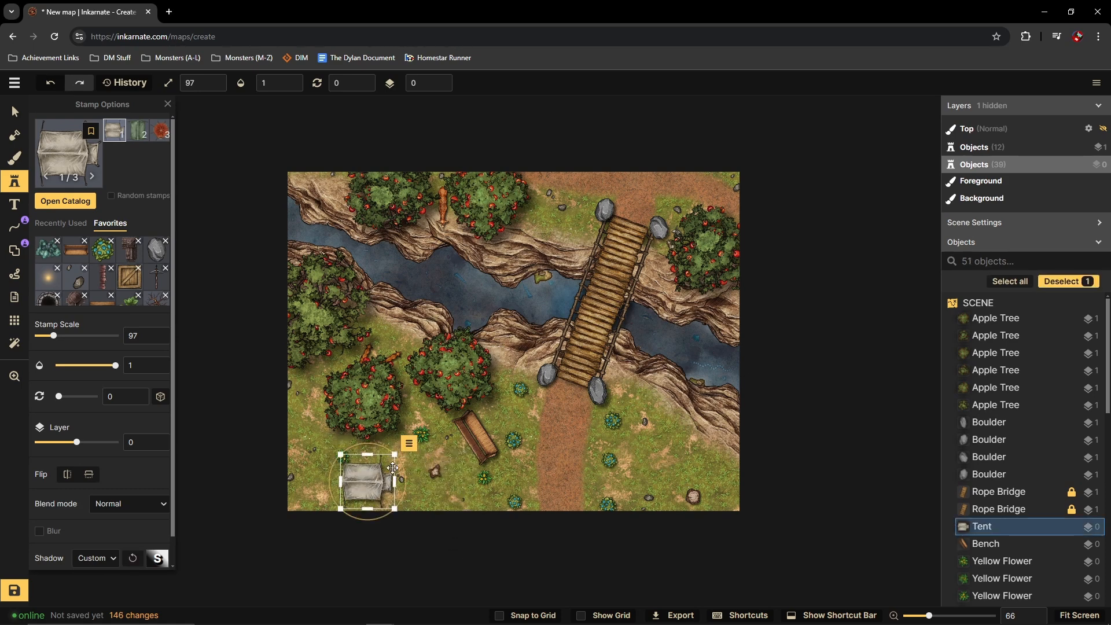
pyautogui.moveTo(395, 455); pyautogui.dragTo(416, 439)
pyautogui.moveTo(384, 491); pyautogui.dragTo(681, 459)
pyautogui.moveTo(679, 398); pyautogui.dragTo(691, 538)
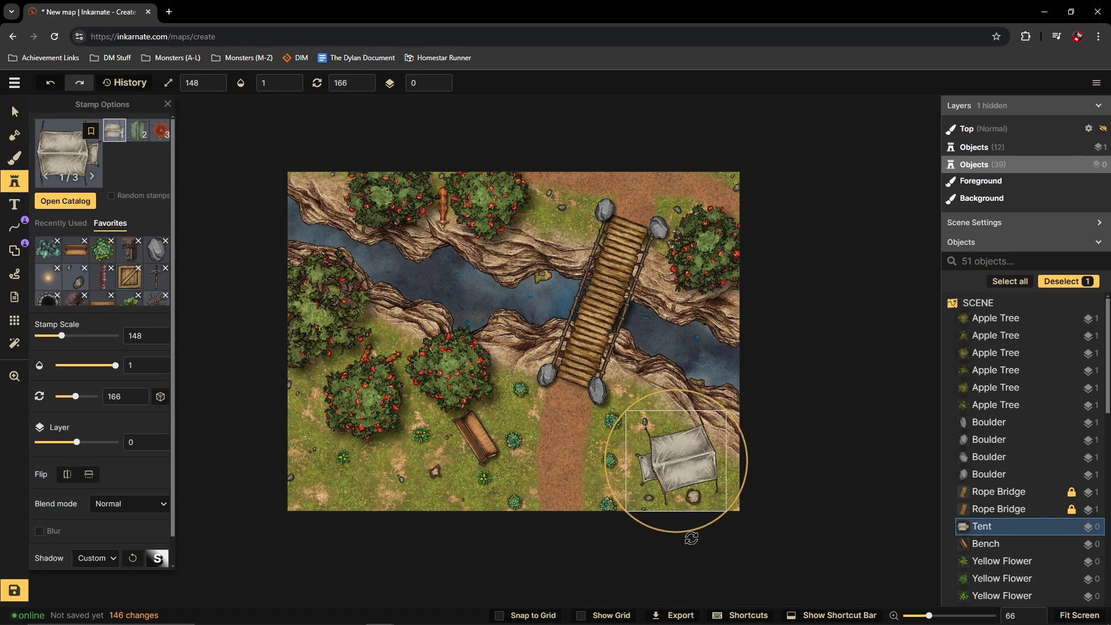
pyautogui.moveTo(692, 466)
pyautogui.mouseDown()
pyautogui.moveTo(675, 471)
pyautogui.moveTo(685, 470)
pyautogui.mouseUp()
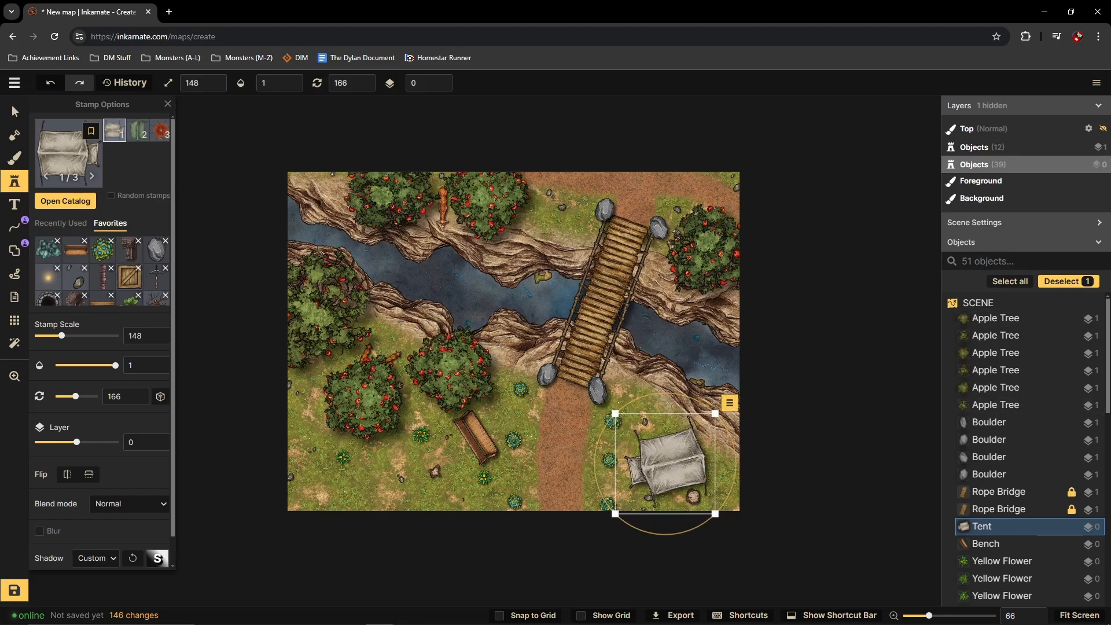
# Step: Move the small rock and the tree stump beside the tent to the grass near the map's southeast edge
pyautogui.click(14, 111)
pyautogui.scroll(3, 654, 491)
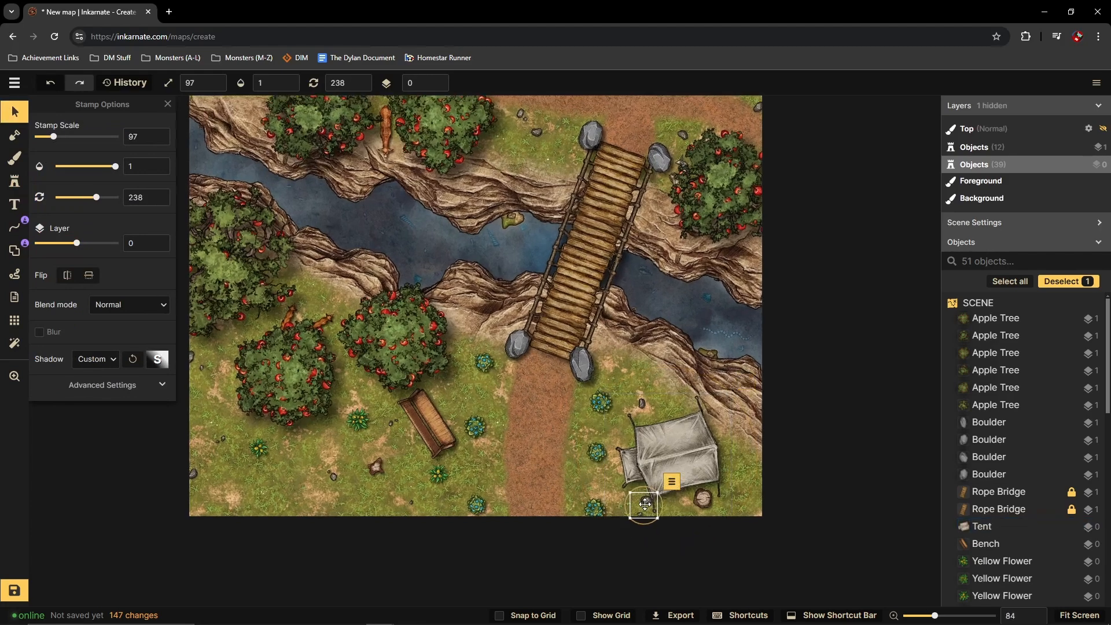
pyautogui.click(752, 506)
pyautogui.moveTo(752, 507); pyautogui.dragTo(712, 513)
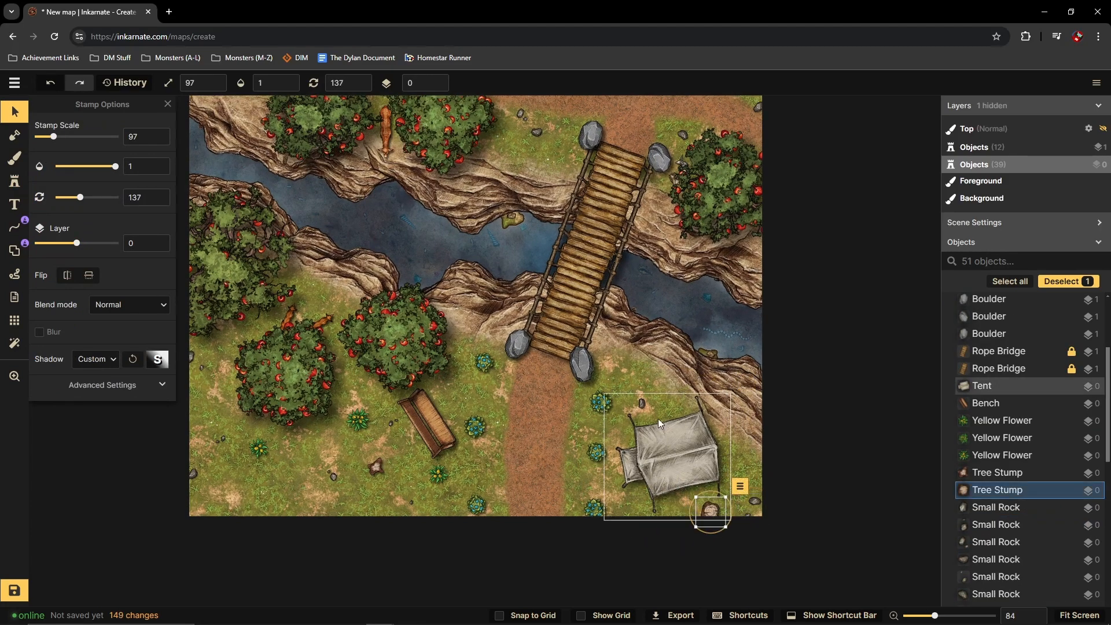
# Step: Nudge the tent, rotate it to 170, and shift the neighbouring blue flowers so they sit clear of its canvas
pyautogui.click(689, 454)
pyautogui.moveTo(689, 454); pyautogui.dragTo(683, 453)
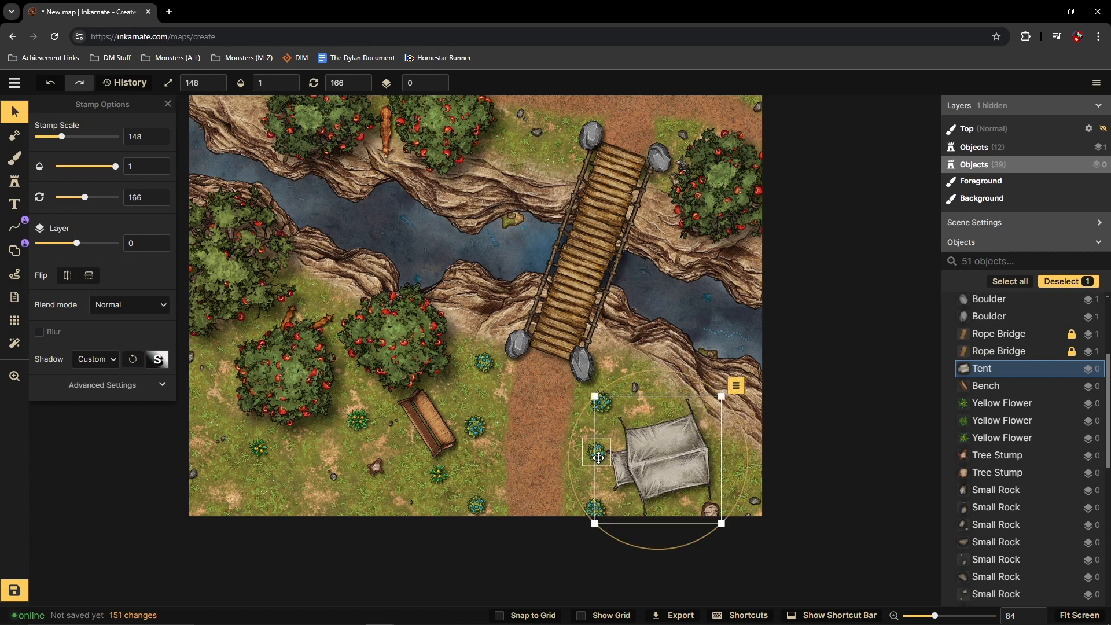
pyautogui.moveTo(668, 392); pyautogui.dragTo(666, 421)
pyautogui.moveTo(598, 451); pyautogui.dragTo(597, 434)
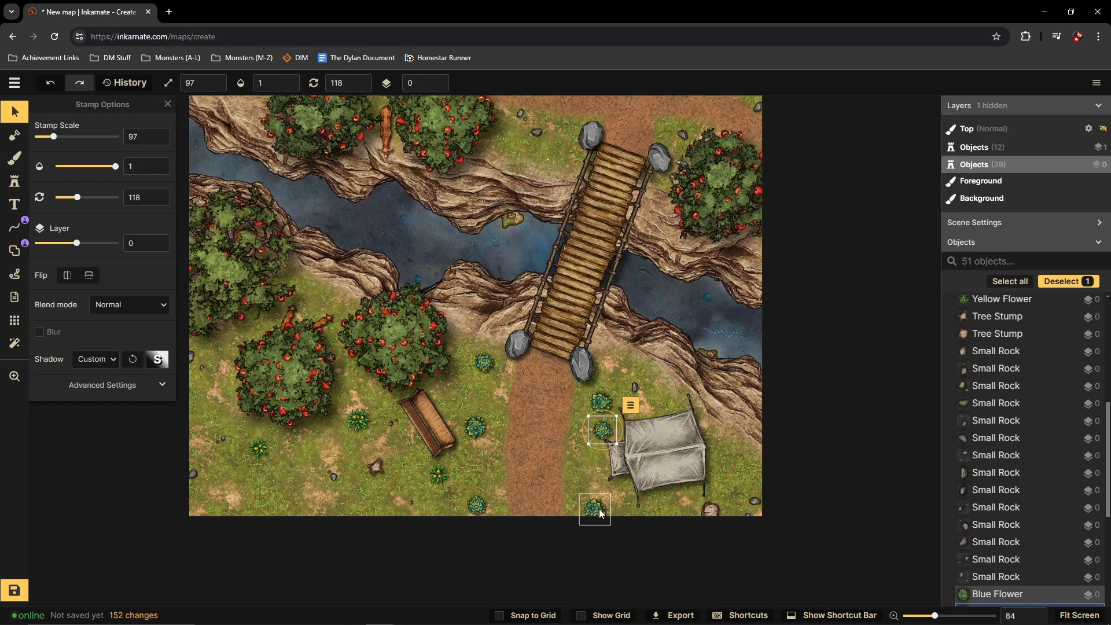
pyautogui.moveTo(669, 454); pyautogui.dragTo(673, 459)
# Step: Try the tent on the map's south edge at rotation 151 with the tree stump to its east, and undo it
pyautogui.moveTo(710, 508)
pyautogui.mouseDown()
pyautogui.moveTo(739, 479)
pyautogui.moveTo(700, 492)
pyautogui.moveTo(705, 513)
pyautogui.mouseUp()
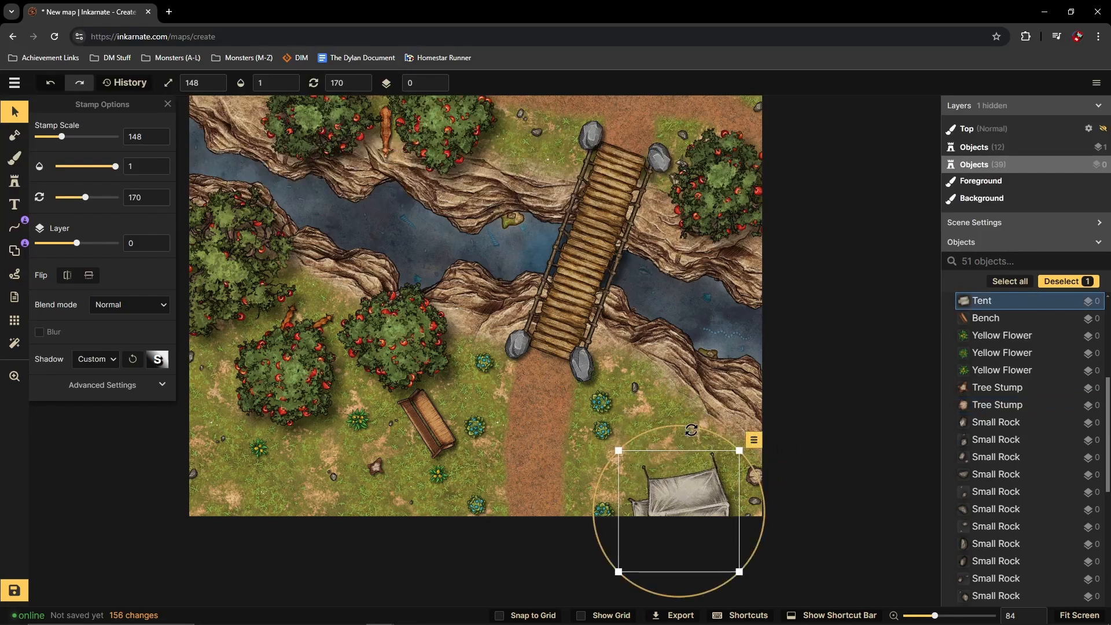
pyautogui.moveTo(684, 424); pyautogui.dragTo(664, 474)
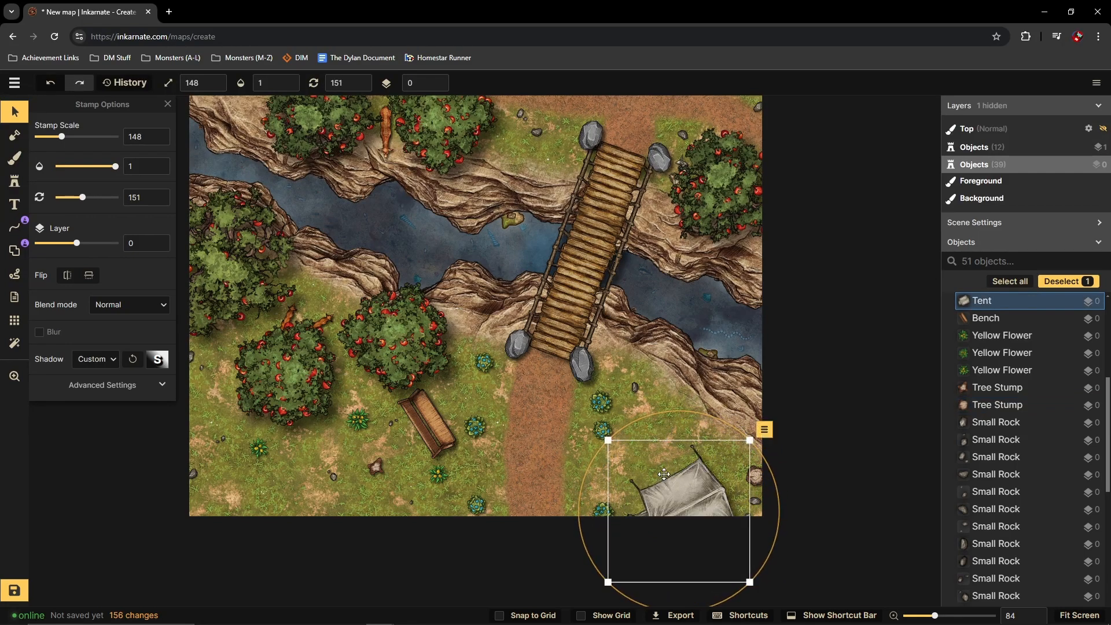
pyautogui.hotkey('ctrl', 'z')
pyautogui.hotkey('ctrl', 'z')
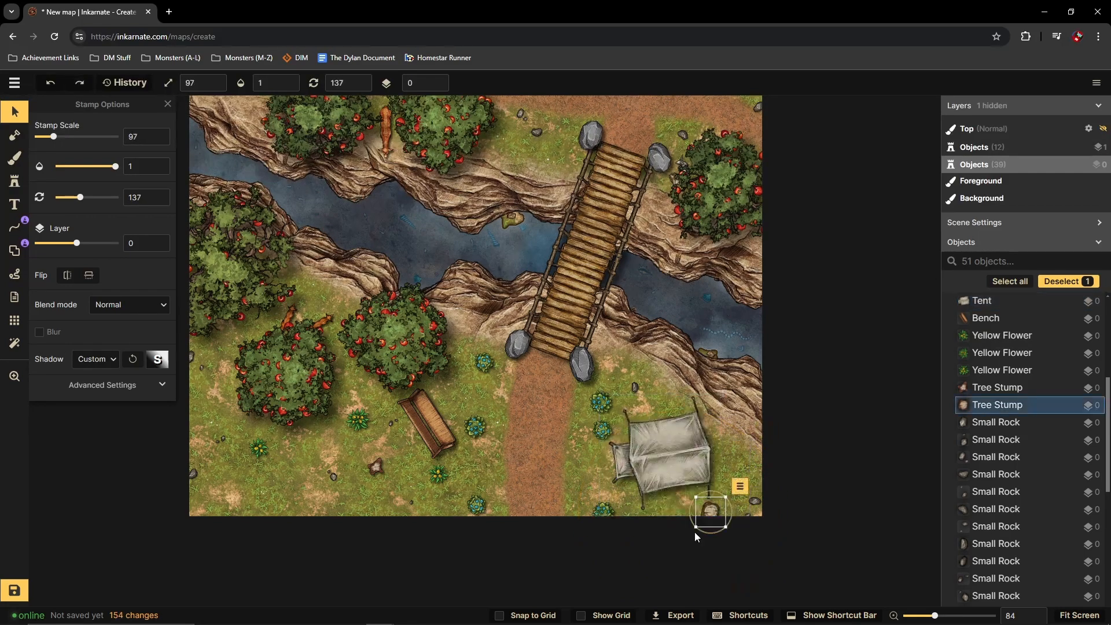
# Step: Shift the tent slightly east on the grass southeast of the bridge and clear the selection
pyautogui.click(748, 453)
pyautogui.click(656, 473)
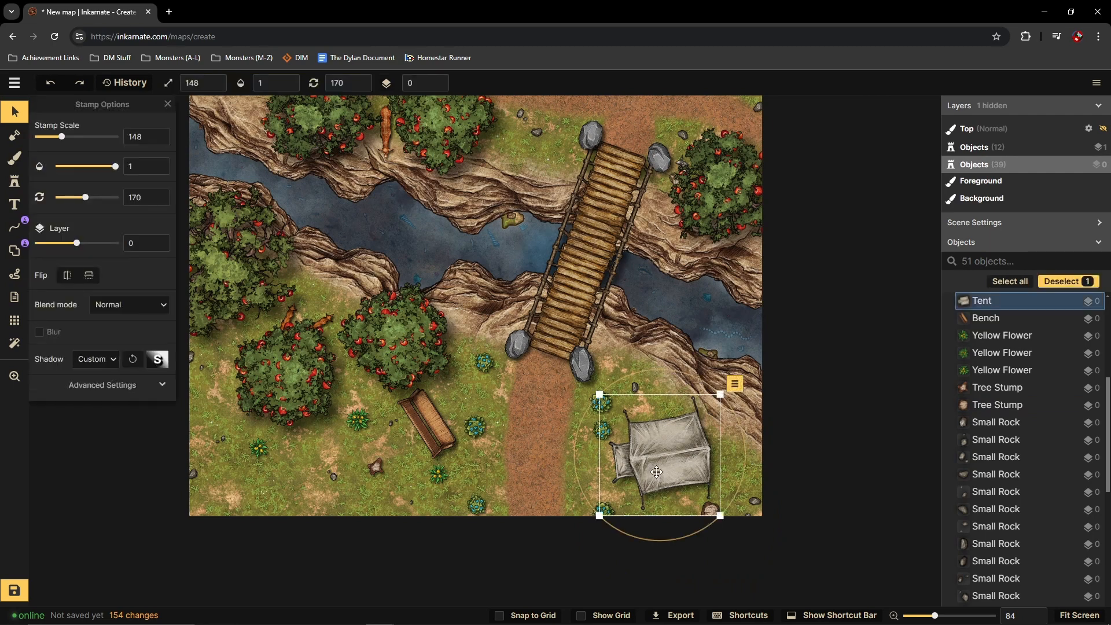
pyautogui.moveTo(657, 473); pyautogui.dragTo(659, 473)
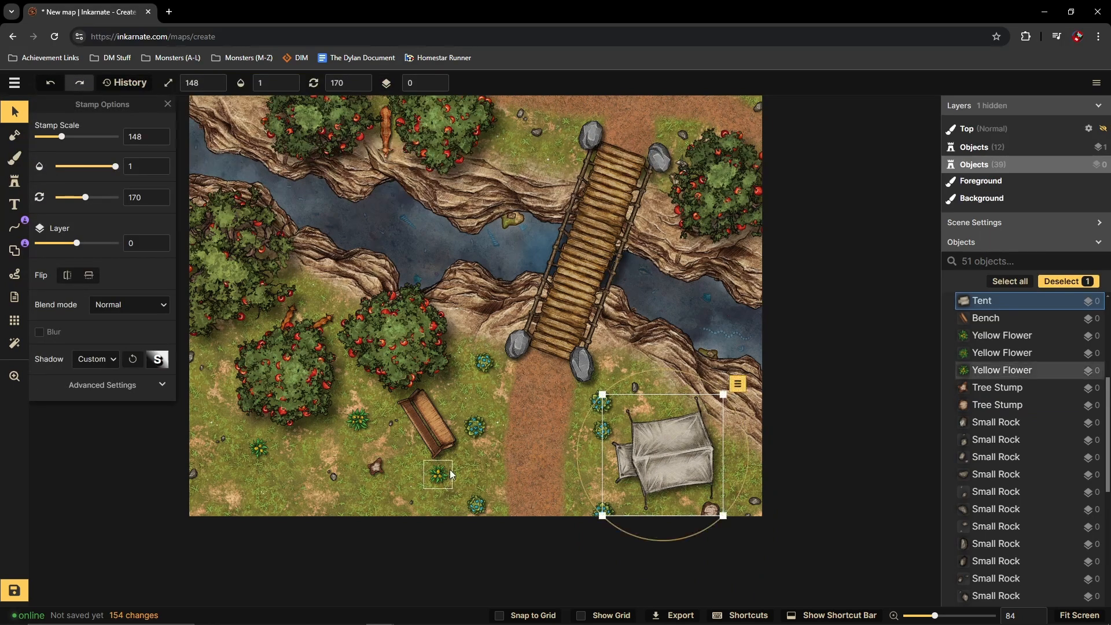
pyautogui.click(547, 474)
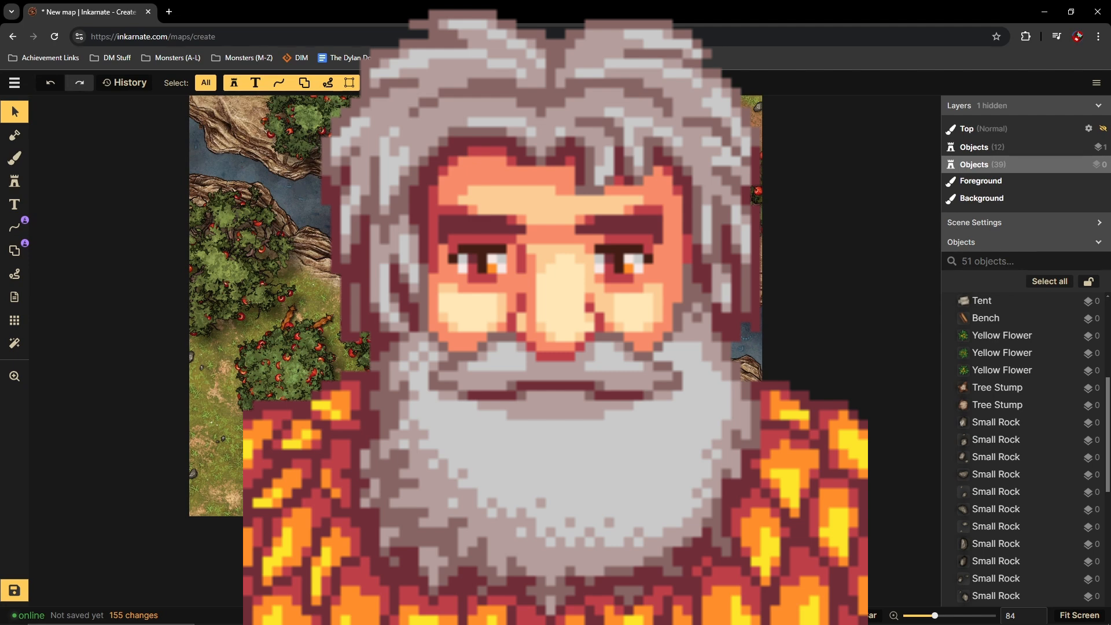
# Step: Save the finished map under the name "Front of Orlon's Crossing"
pyautogui.scroll(-3, 579, 454)
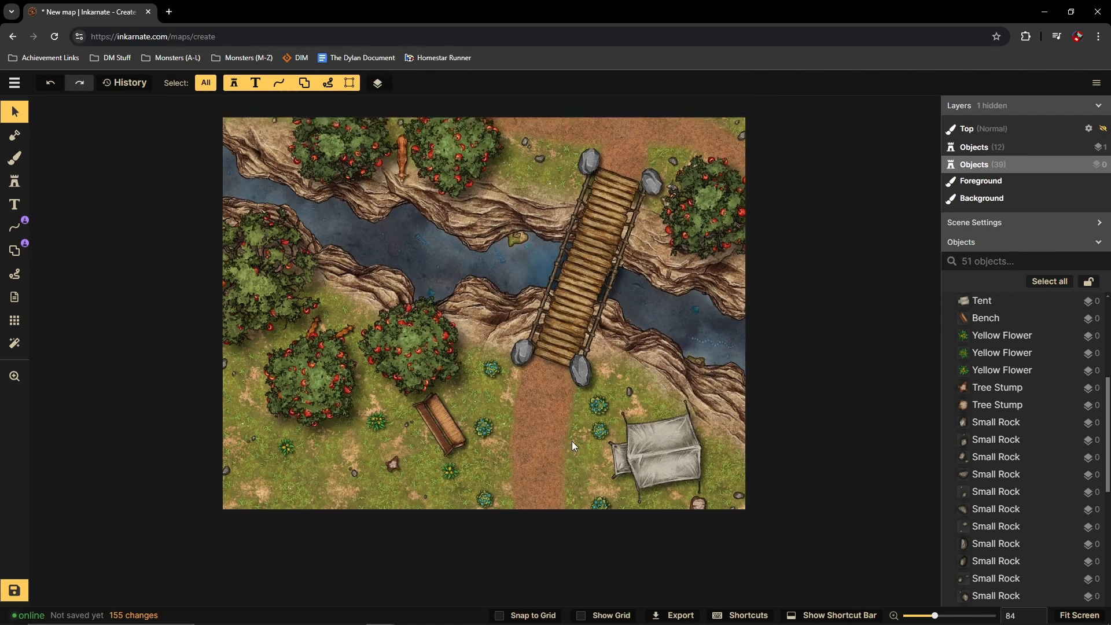
pyautogui.scroll(-1, 377, 270)
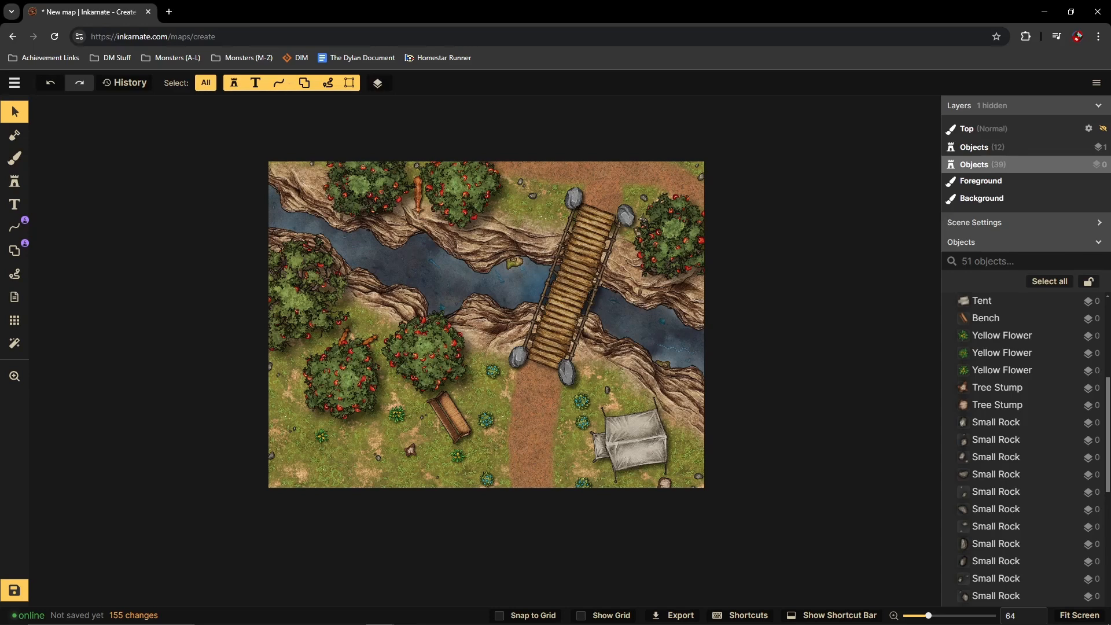
pyautogui.click(15, 83)
pyautogui.click(34, 119)
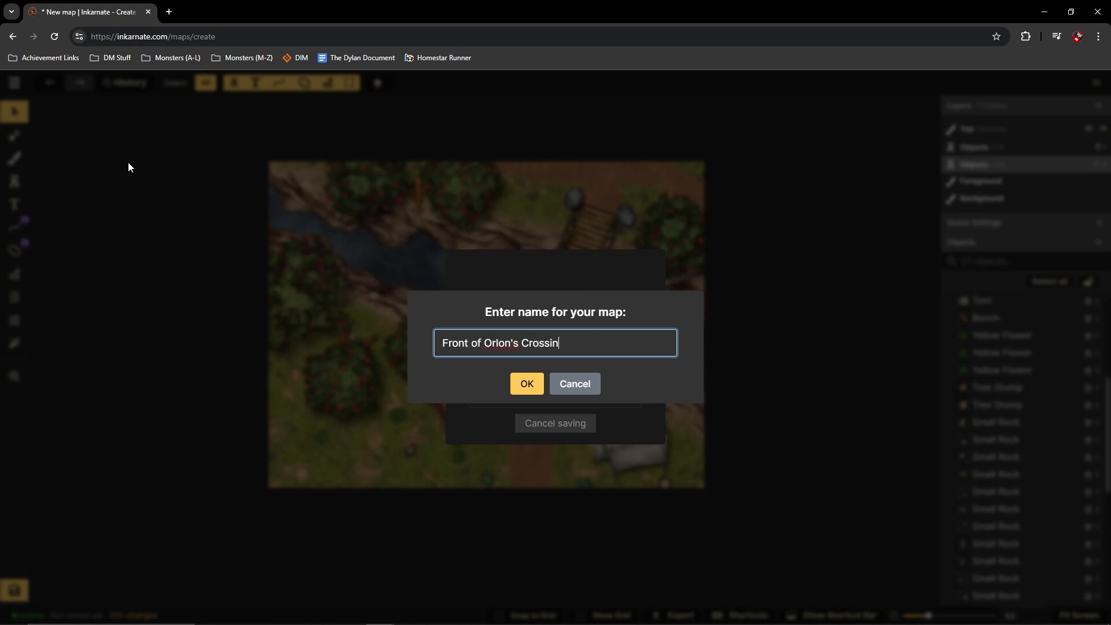
pyautogui.click(525, 385)
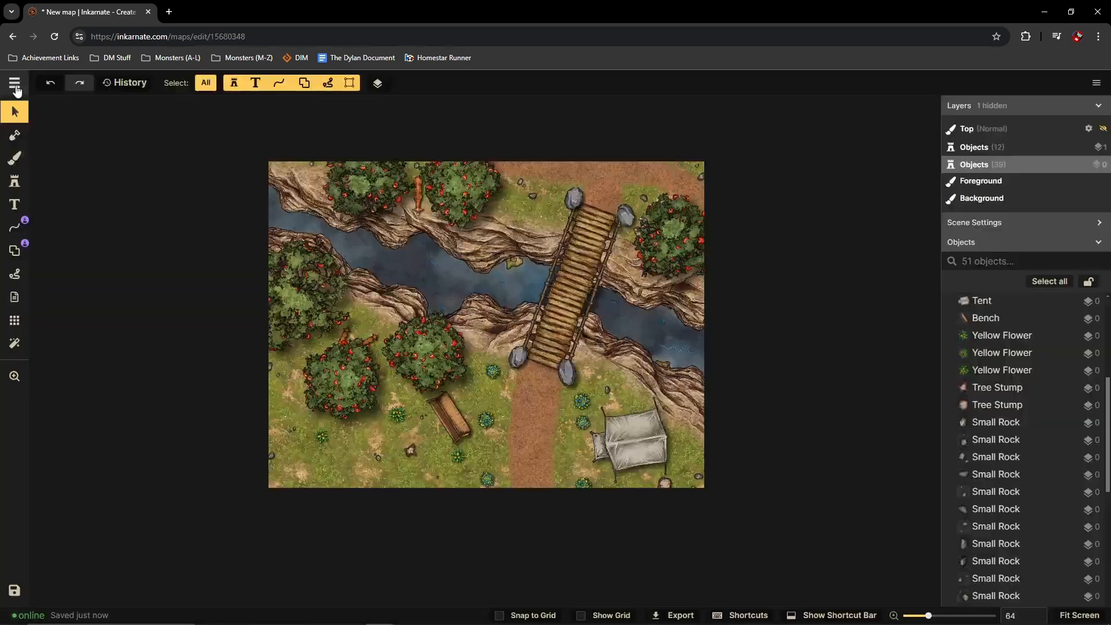
# Step: Change the map's title to "Front of Orlon's Cross" in its details and save the map again
pyautogui.click(14, 82)
pyautogui.click(58, 104)
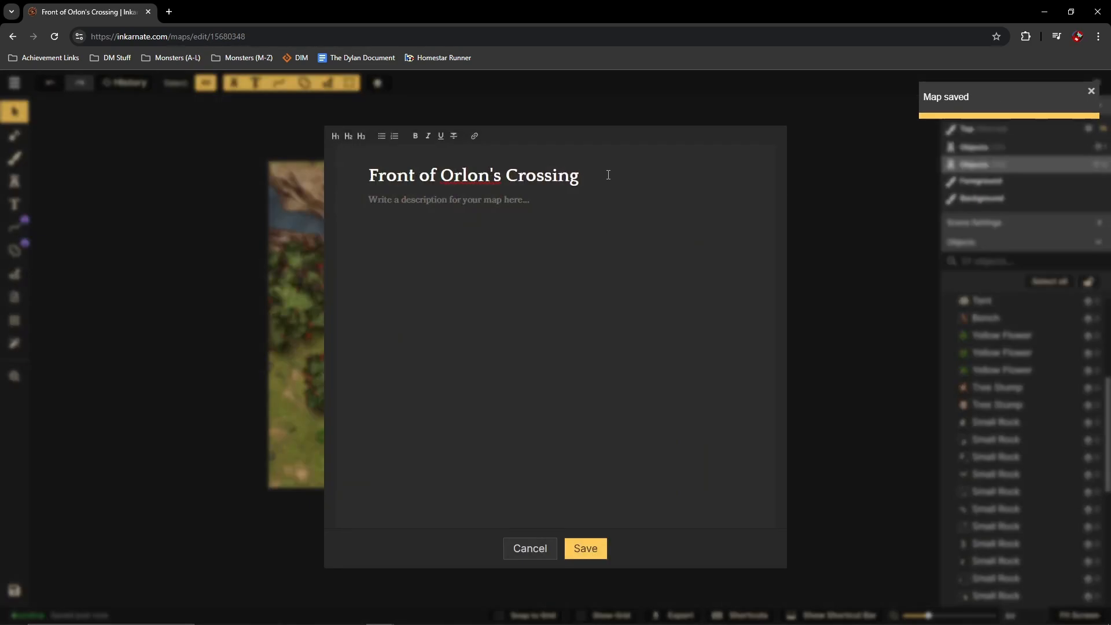
pyautogui.click(598, 551)
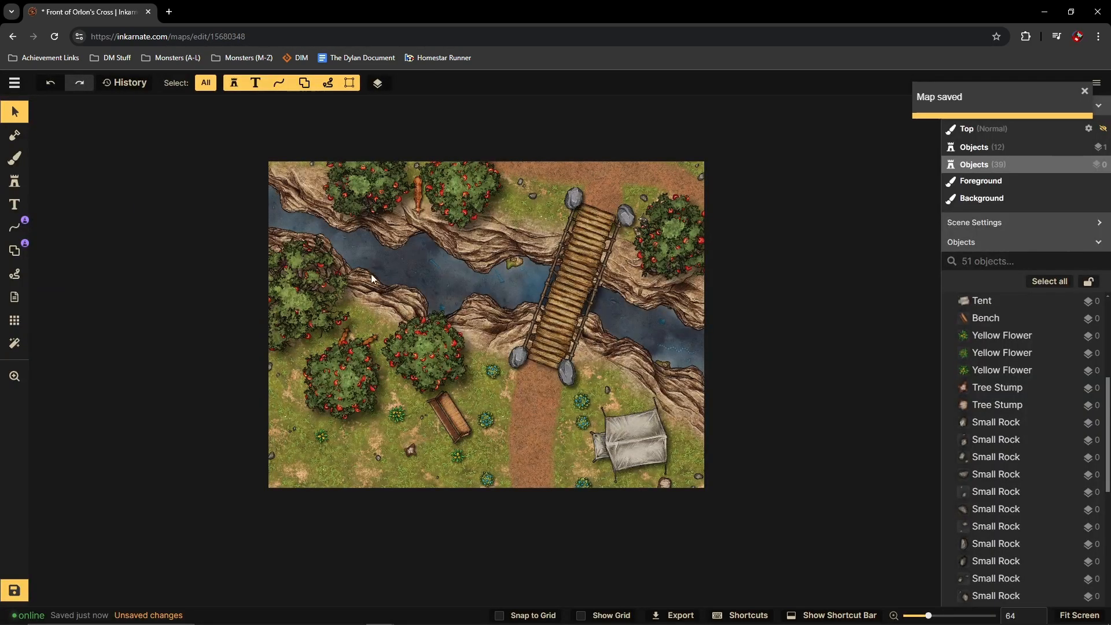
pyautogui.click(14, 83)
pyautogui.click(32, 124)
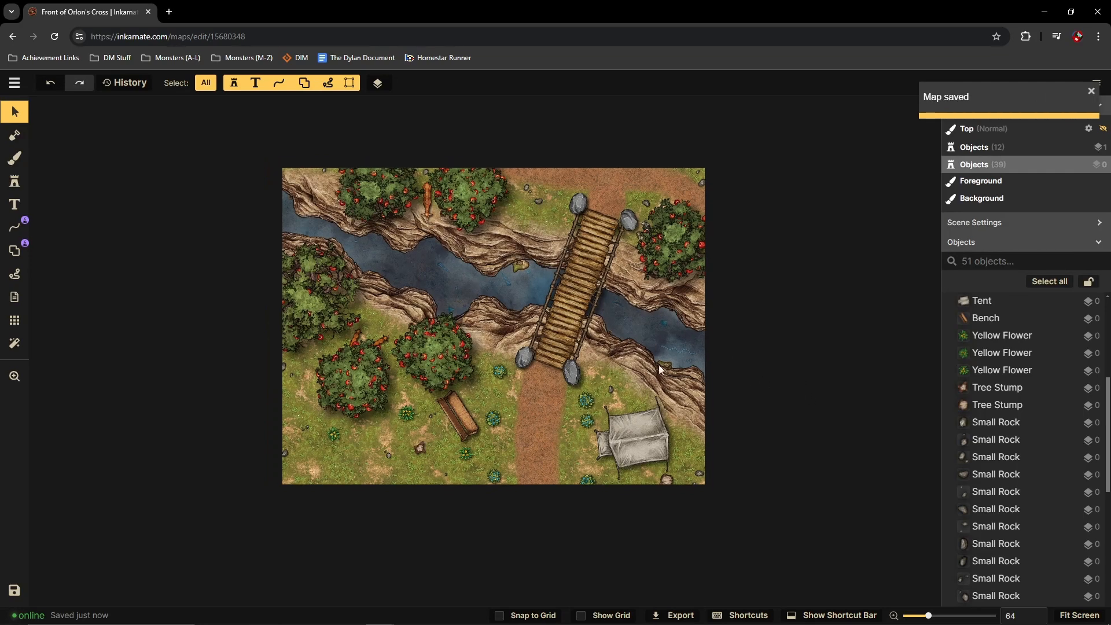
# Step: Move all map objects northeast so that only their southernmost part overlaps the map's north edge, and clear the selection
pyautogui.scroll(-5, 660, 369)
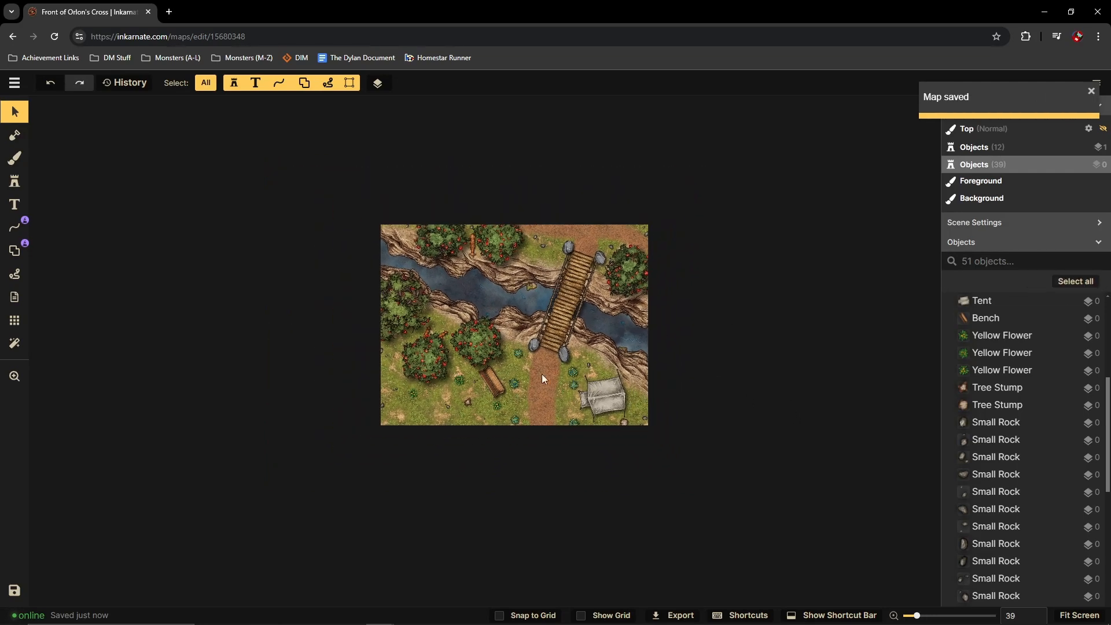
pyautogui.click(1076, 281)
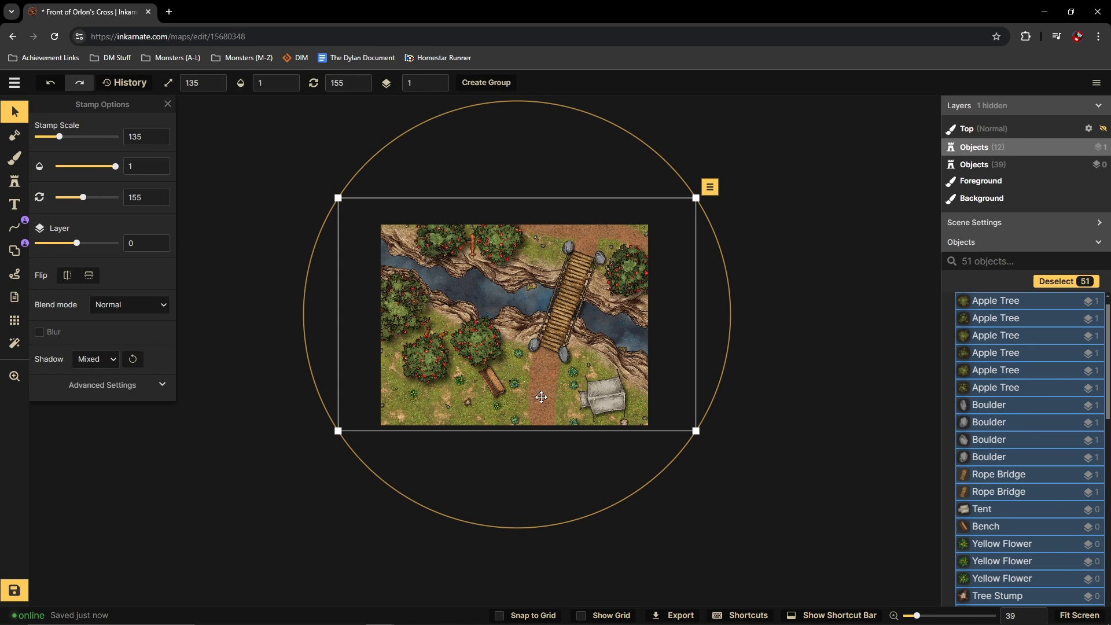
pyautogui.moveTo(541, 397); pyautogui.dragTo(599, 234)
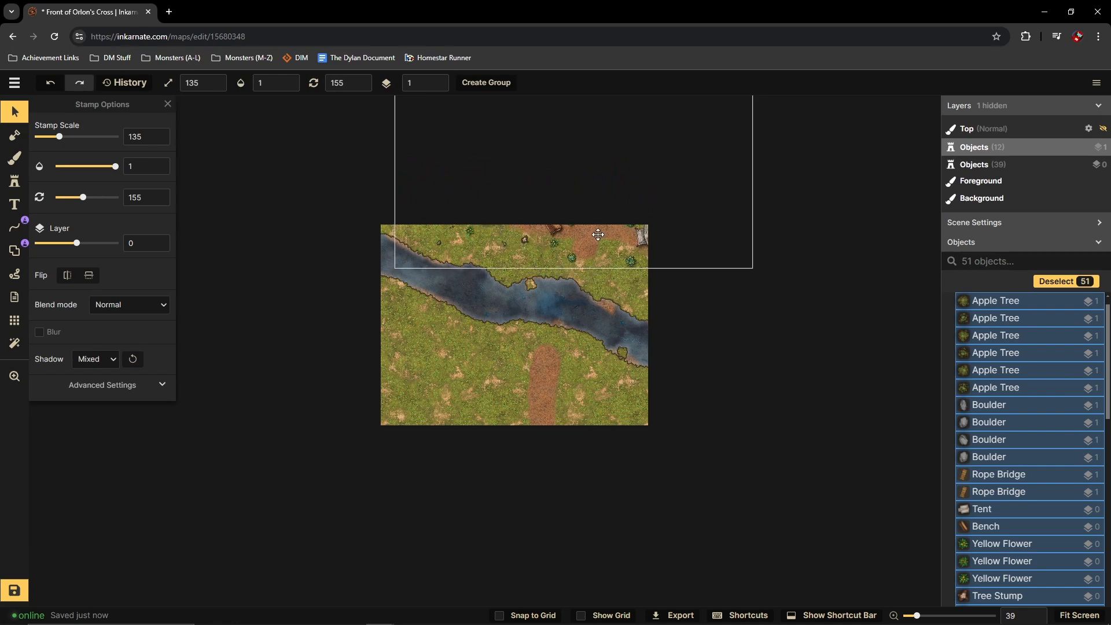
pyautogui.click(595, 401)
pyautogui.scroll(3, 609, 328)
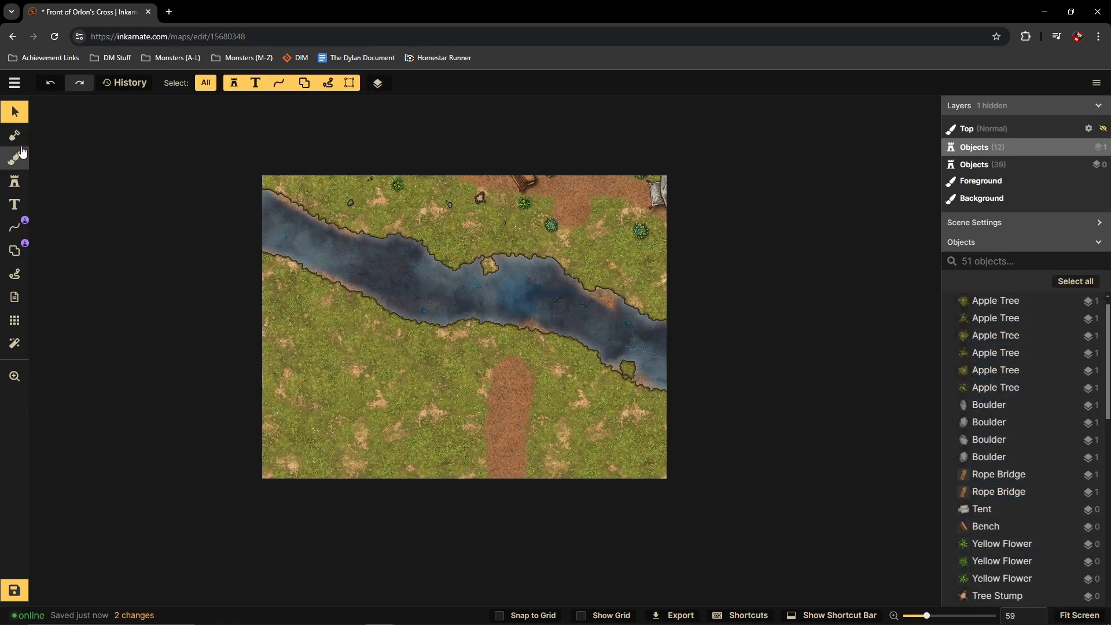
# Step: Fill the entire mask to cover the river, and paint the favorite grass texture over the dirt paths on the foreground at size 80
pyautogui.click(16, 138)
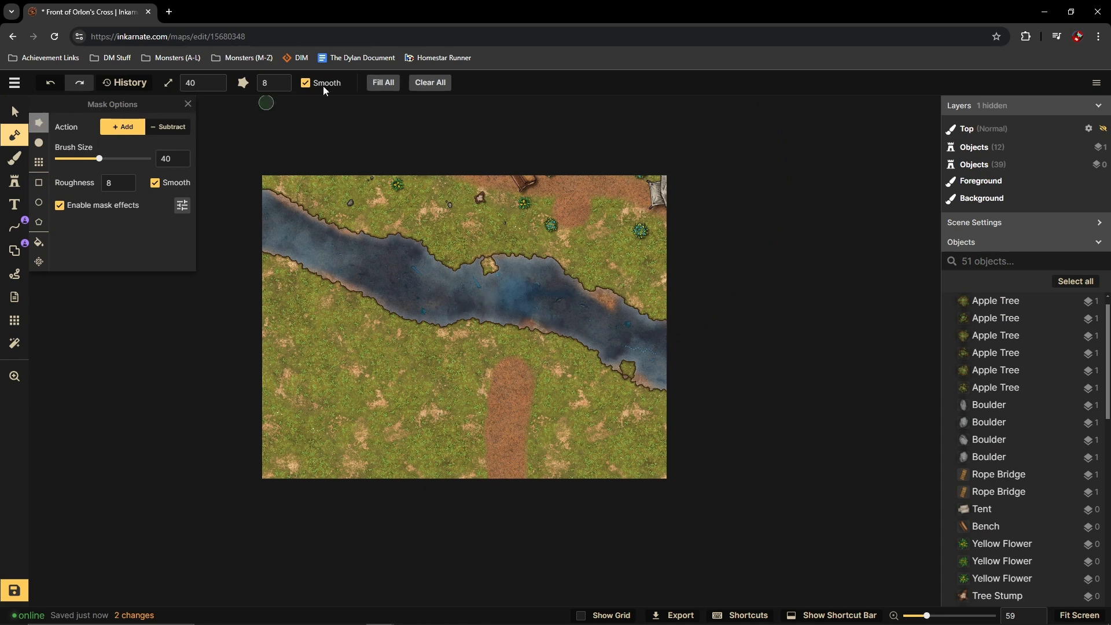
pyautogui.click(378, 85)
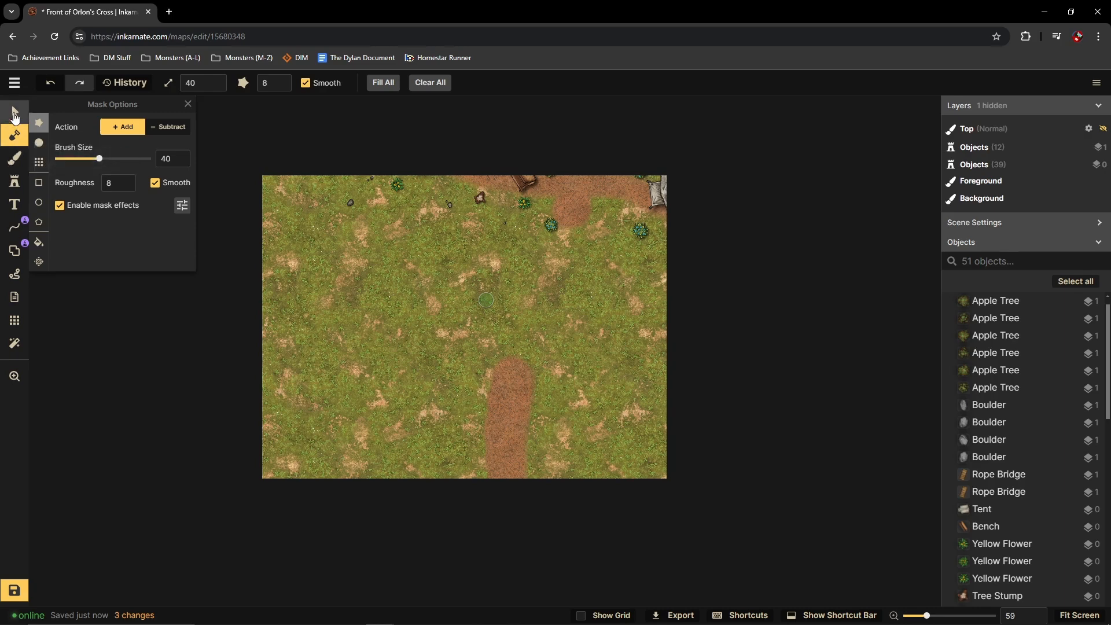
pyautogui.click(15, 157)
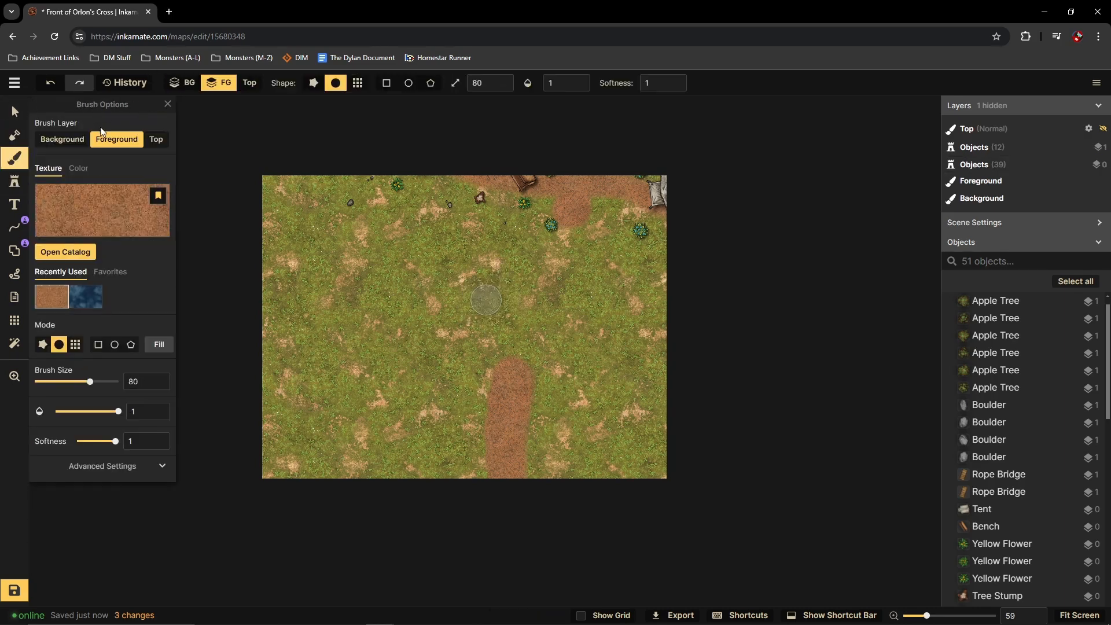
pyautogui.click(112, 280)
pyautogui.click(119, 320)
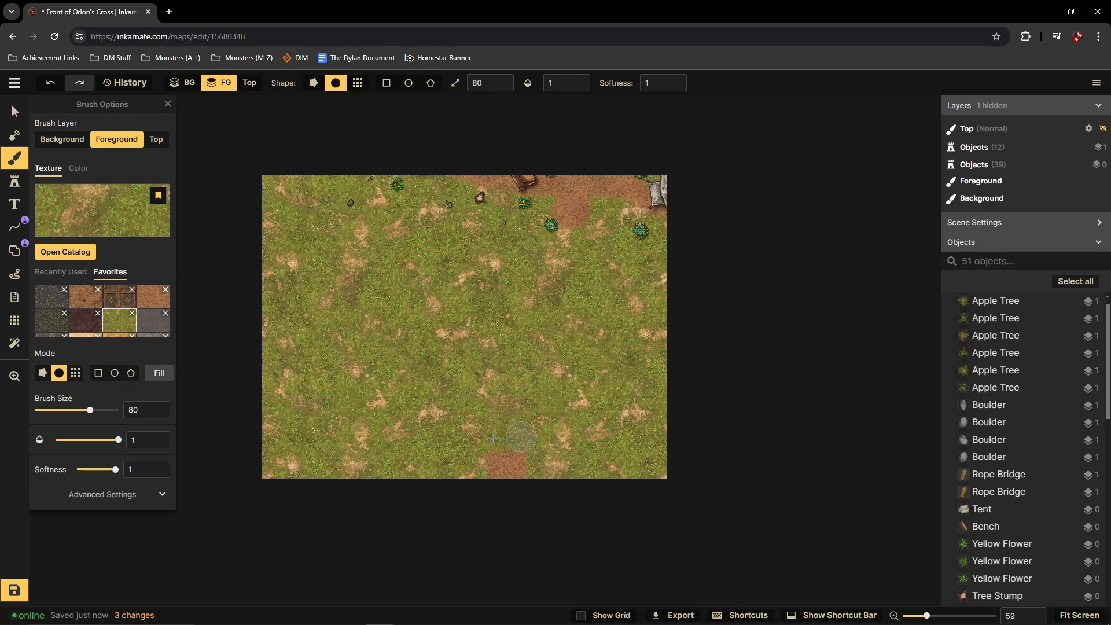
pyautogui.moveTo(493, 438); pyautogui.dragTo(593, 507)
pyautogui.scroll(1, 627, 294)
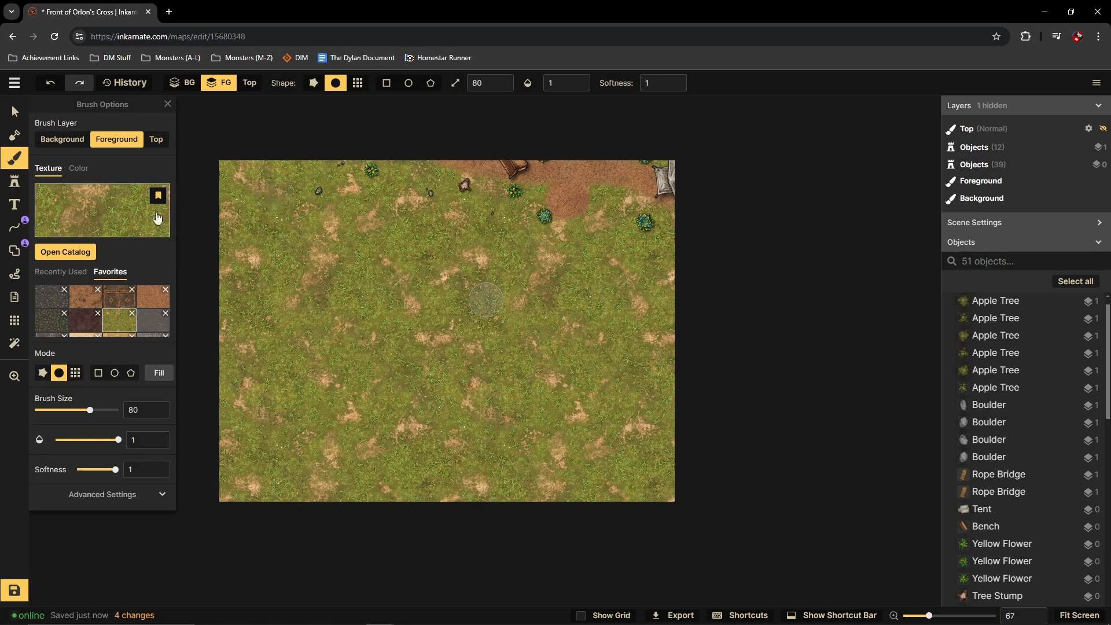
pyautogui.moveTo(426, 197); pyautogui.dragTo(655, 169)
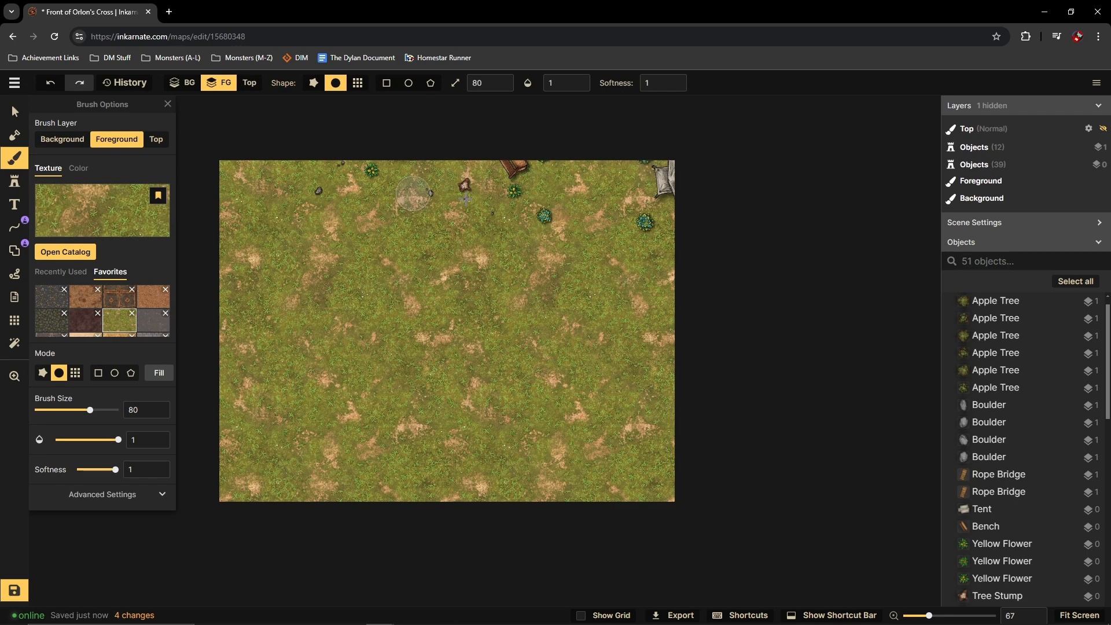
# Step: Paint a dirt path at brush size 80 southward from the north edge between the bench and tent, undoing and repainting the first strokes
pyautogui.click(86, 302)
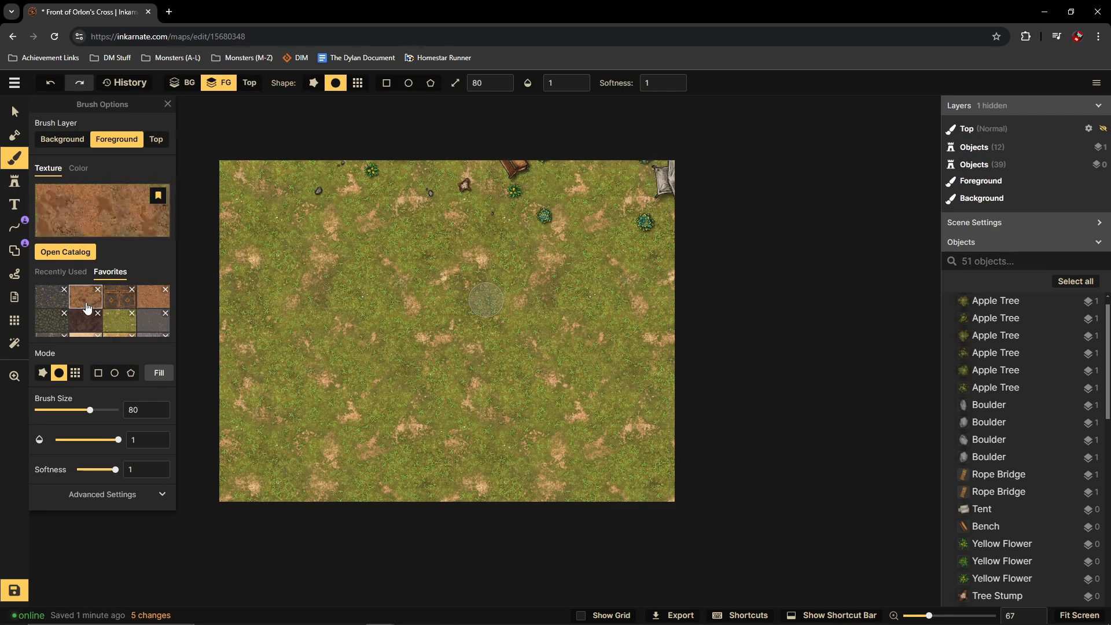
pyautogui.click(153, 297)
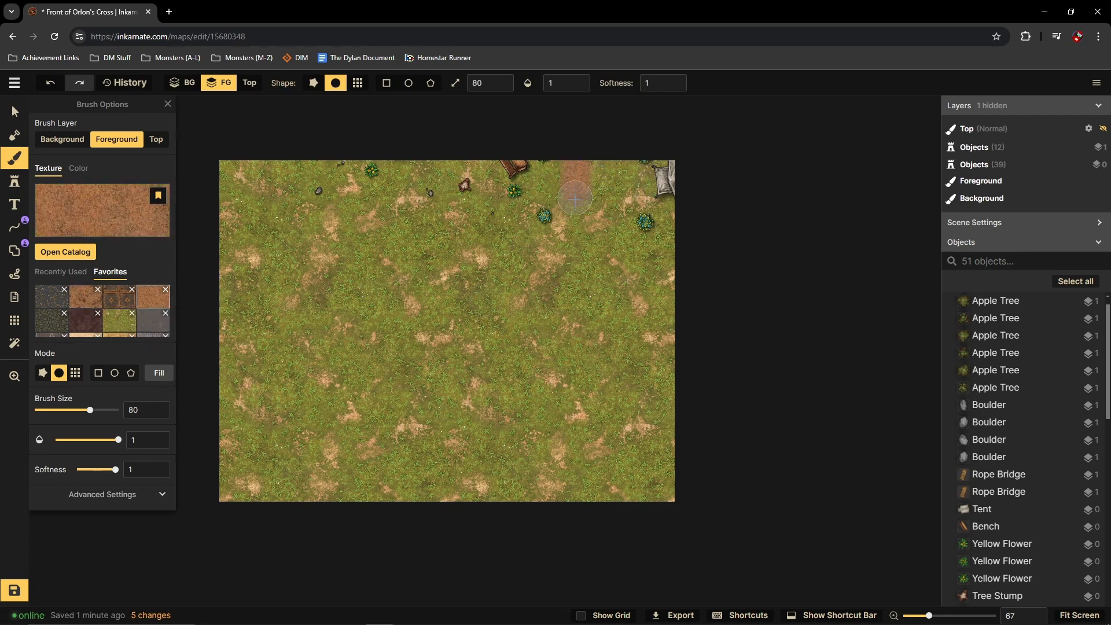
pyautogui.moveTo(585, 253)
pyautogui.mouseDown()
pyautogui.moveTo(608, 166)
pyautogui.moveTo(613, 227)
pyautogui.mouseUp()
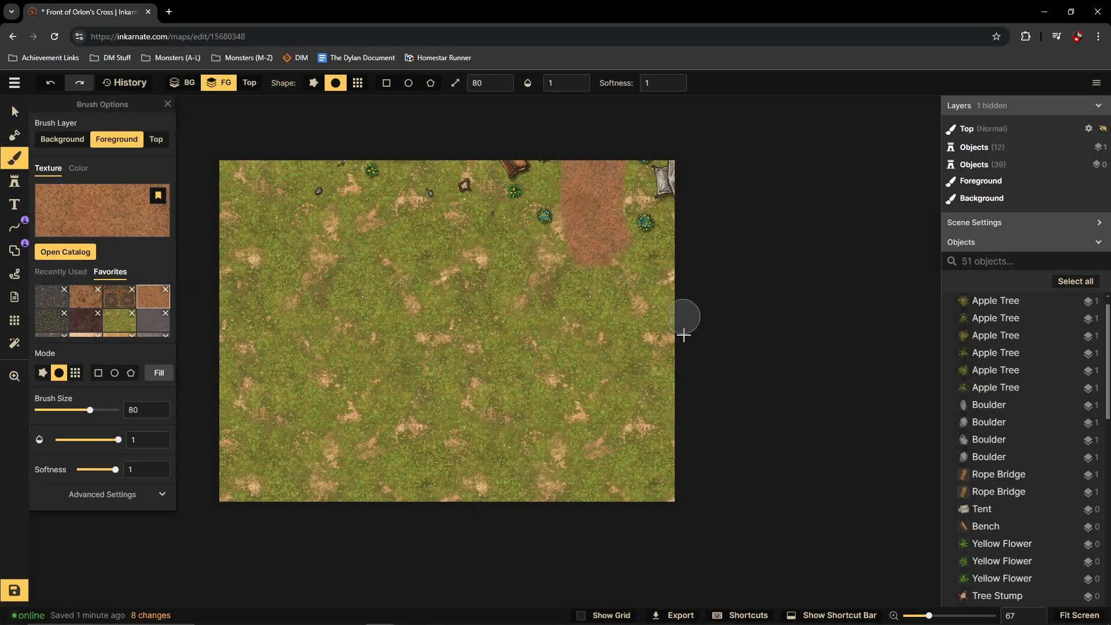
pyautogui.hotkey('ctrl', 'z')
pyautogui.hotkey('ctrl', 'z')
pyautogui.hotkey('ctrl', 'z')
pyautogui.moveTo(590, 171); pyautogui.dragTo(594, 265)
pyautogui.moveTo(611, 153); pyautogui.dragTo(612, 193)
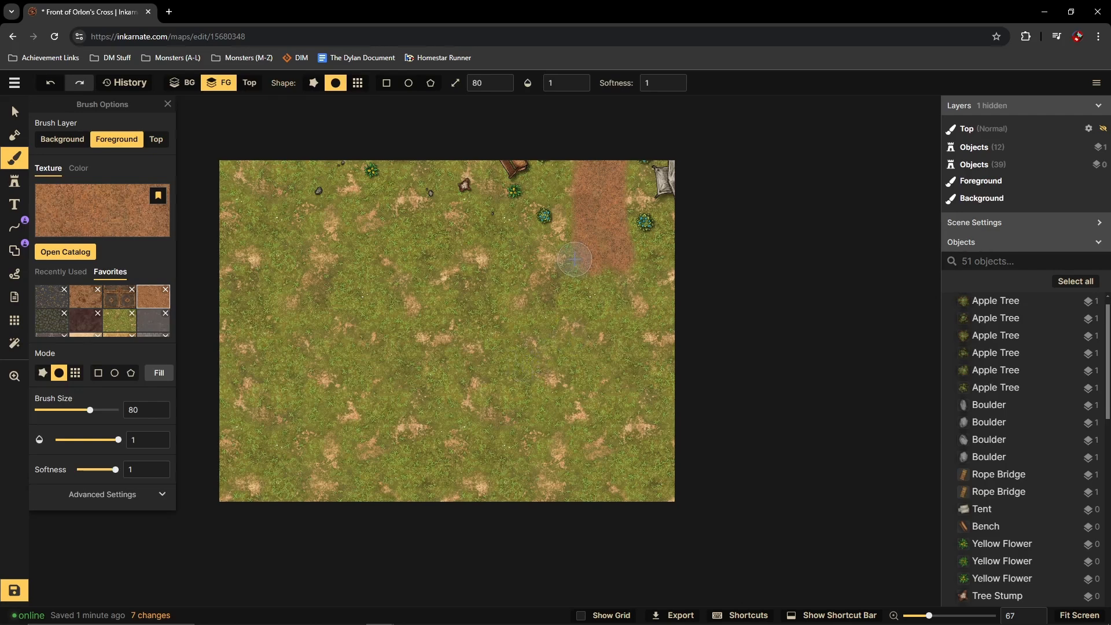
# Step: Undo all path, grass, mask and object-move edits made since the last save, and leave nothing selected
pyautogui.hotkey('ctrl', 'z')
pyautogui.hotkey('ctrl', 'z')
pyautogui.hotkey('ctrl', 'z')
pyautogui.hotkey('ctrl', 'z')
pyautogui.hotkey('ctrl', 'z')
pyautogui.hotkey('ctrl', 'z')
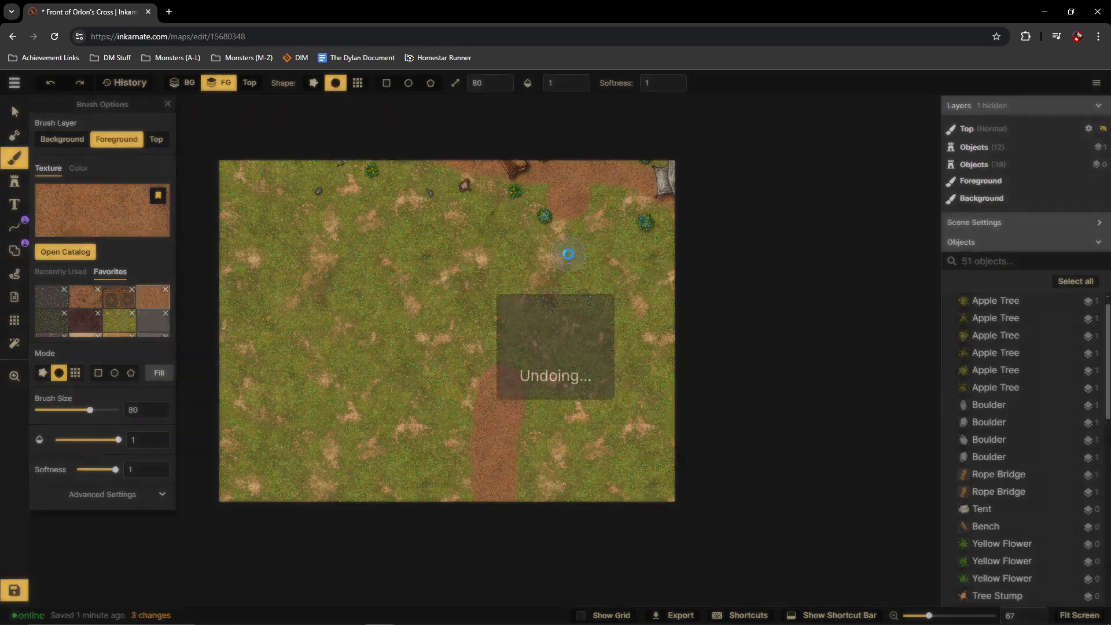
pyautogui.hotkey('ctrl', 'a')
pyautogui.click(596, 451)
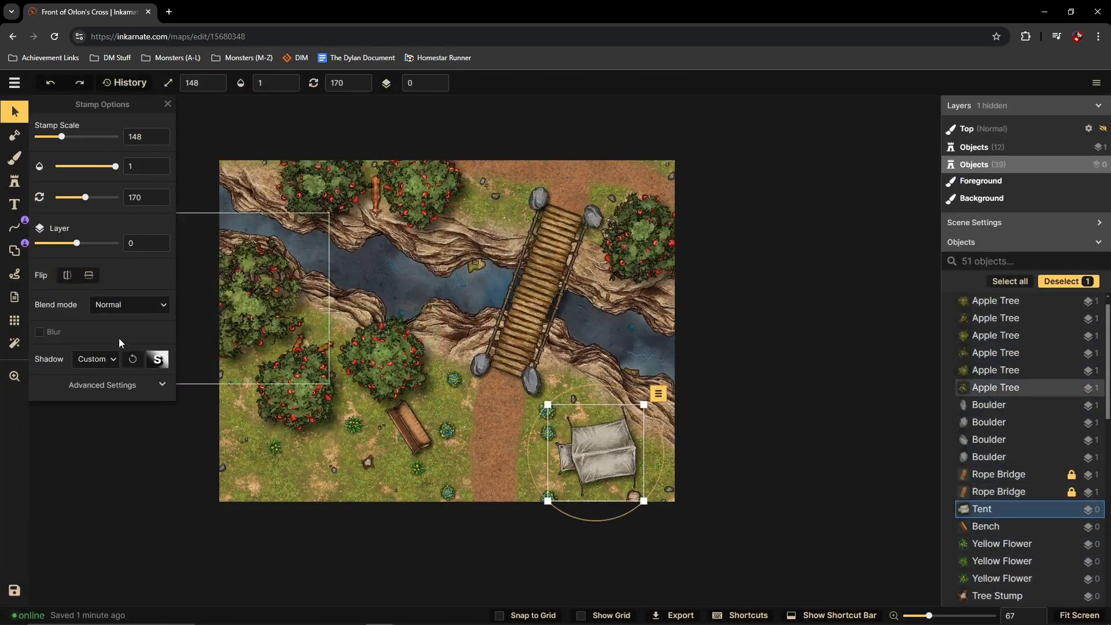
pyautogui.click(124, 482)
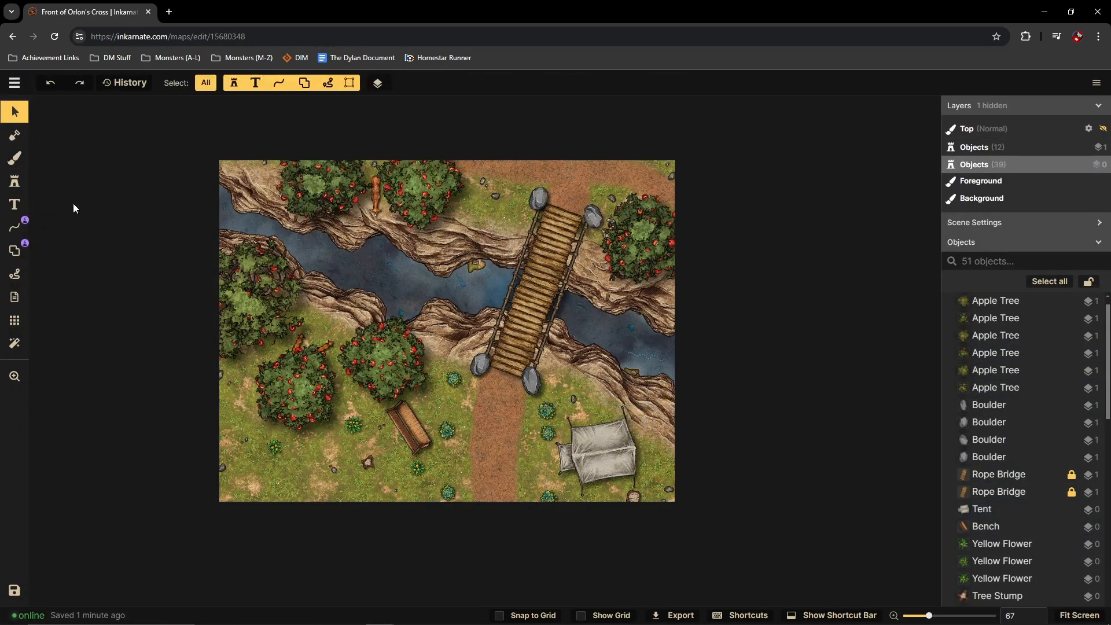
# Step: Save the current map as a new map named "Orlon's Cross 1"
pyautogui.click(14, 83)
pyautogui.click(41, 146)
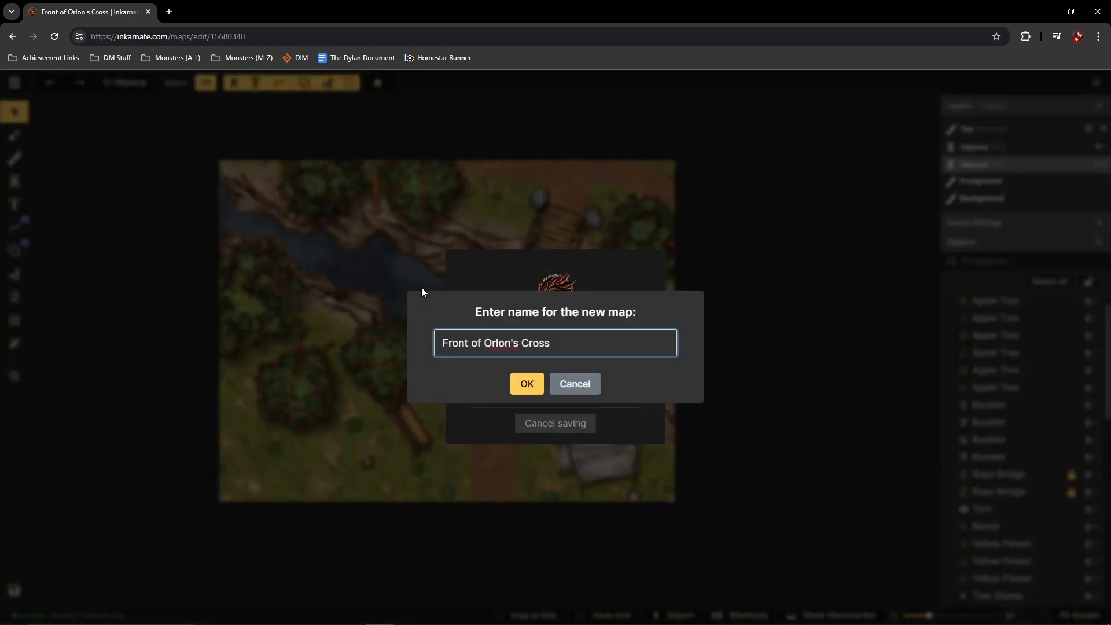
pyautogui.press('BackSpace')
pyautogui.press('BackSpace')
pyautogui.press('BackSpace')
pyautogui.press('BackSpace')
pyautogui.press('BackSpace')
pyautogui.press('BackSpace')
pyautogui.press('BackSpace')
pyautogui.press('BackSpace')
pyautogui.press('BackSpace')
pyautogui.press('BackSpace')
pyautogui.press('BackSpace')
pyautogui.press('BackSpace')
pyautogui.press('BackSpace')
pyautogui.press('BackSpace')
pyautogui.press('BackSpace')
pyautogui.press('BackSpace')
pyautogui.press('BackSpace')
pyautogui.press('BackSpace')
pyautogui.press('BackSpace')
pyautogui.press('BackSpace')
pyautogui.write("Orlon's Cross ")
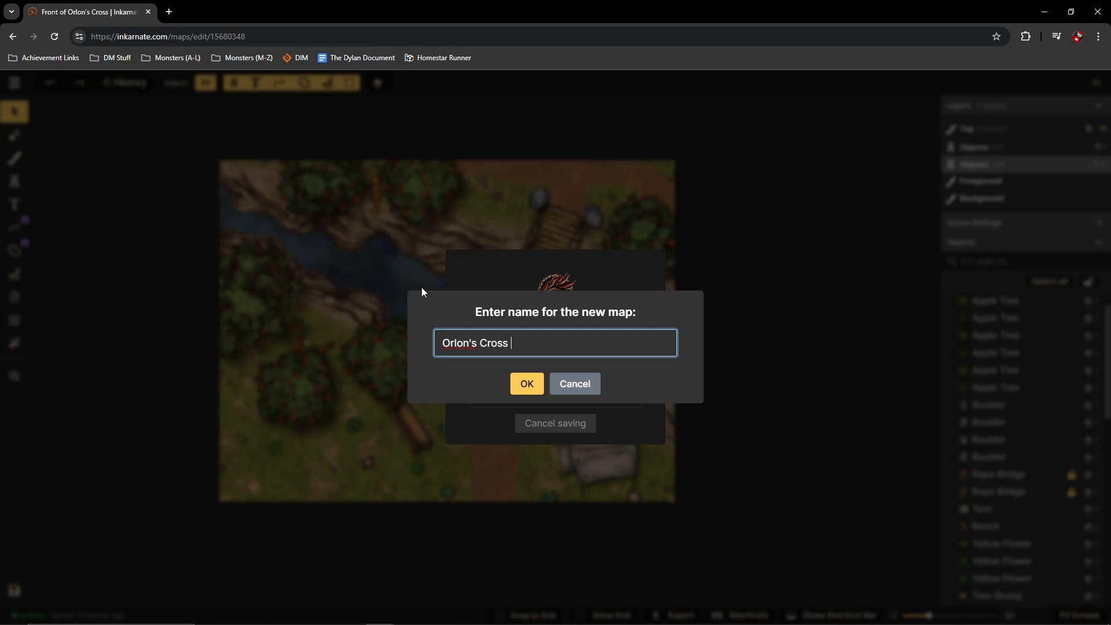
pyautogui.write('1')
pyautogui.click(526, 383)
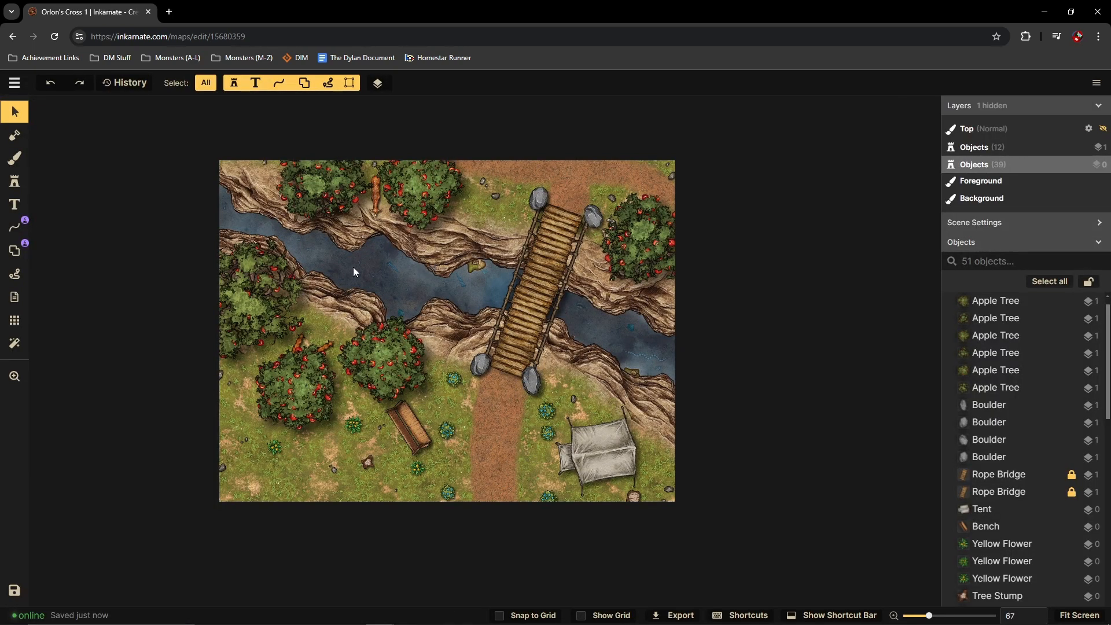
# Step: Unlock all objects and move them northeast so that only their southernmost part overlaps the map's north edge, leaving nothing selected
pyautogui.click(305, 263)
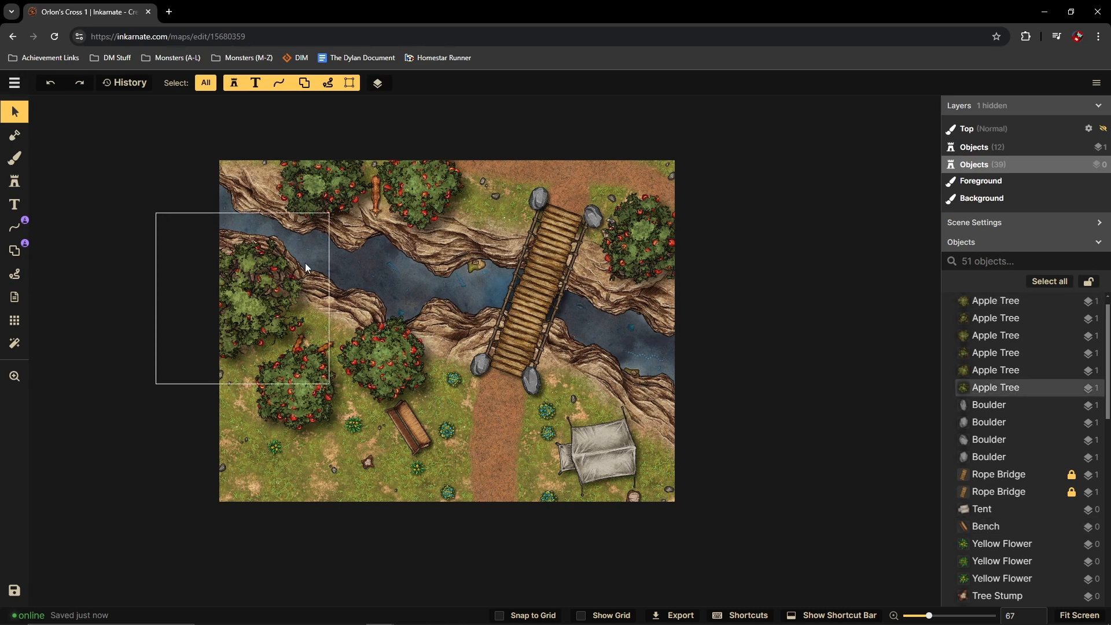
pyautogui.scroll(-2, 307, 264)
pyautogui.scroll(-2, 317, 276)
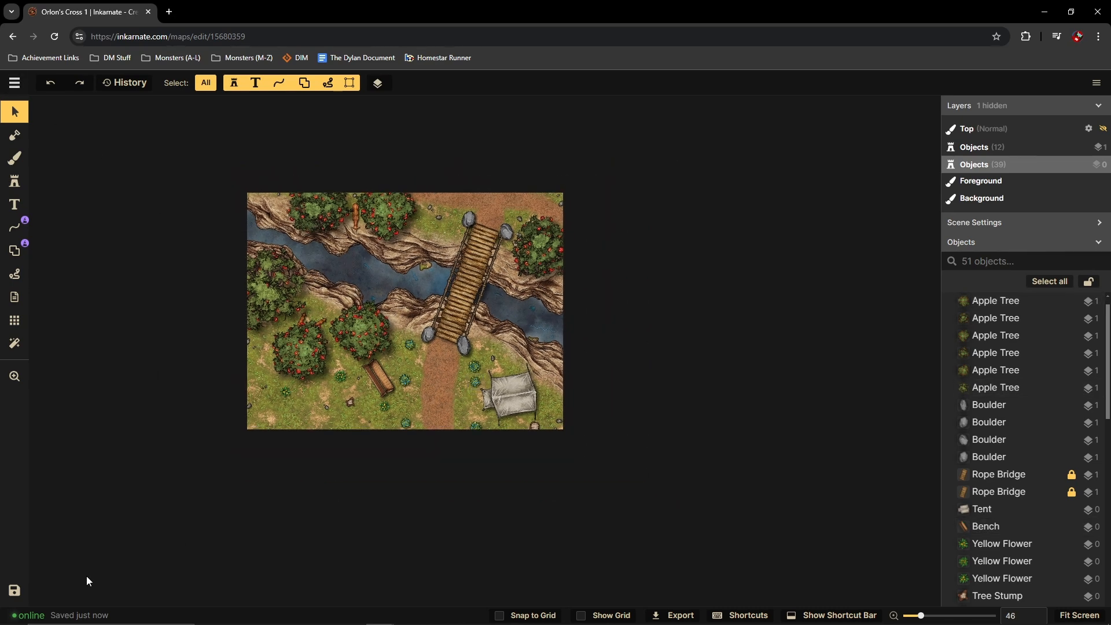
pyautogui.click(1089, 281)
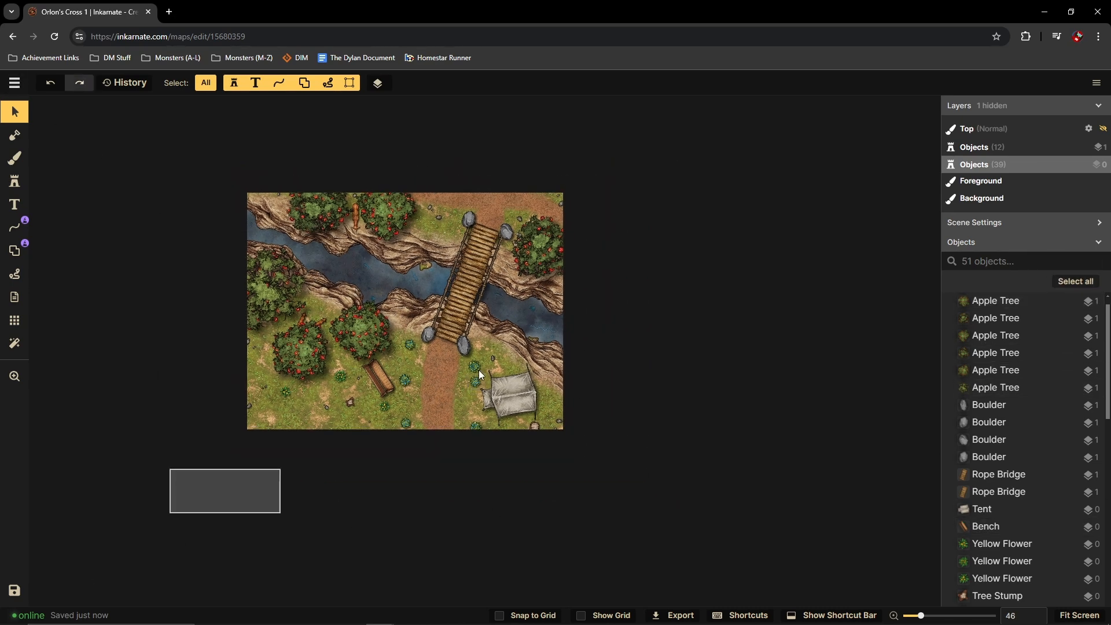
pyautogui.hotkey('ctrl', 'a')
pyautogui.moveTo(479, 370); pyautogui.dragTo(526, 179)
pyautogui.click(454, 350)
# Step: Fill the entire mask to cover the river, and paint the favorite grass texture over the foreground dirt paths at size 80
pyautogui.scroll(1, 570, 227)
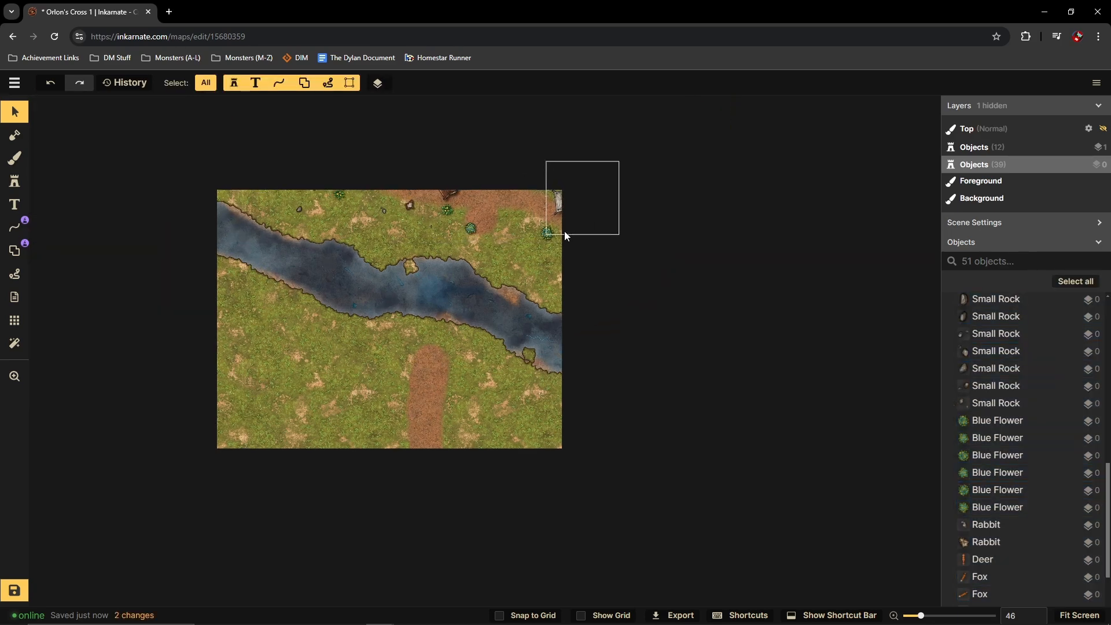
pyautogui.scroll(1, 567, 236)
pyautogui.click(15, 158)
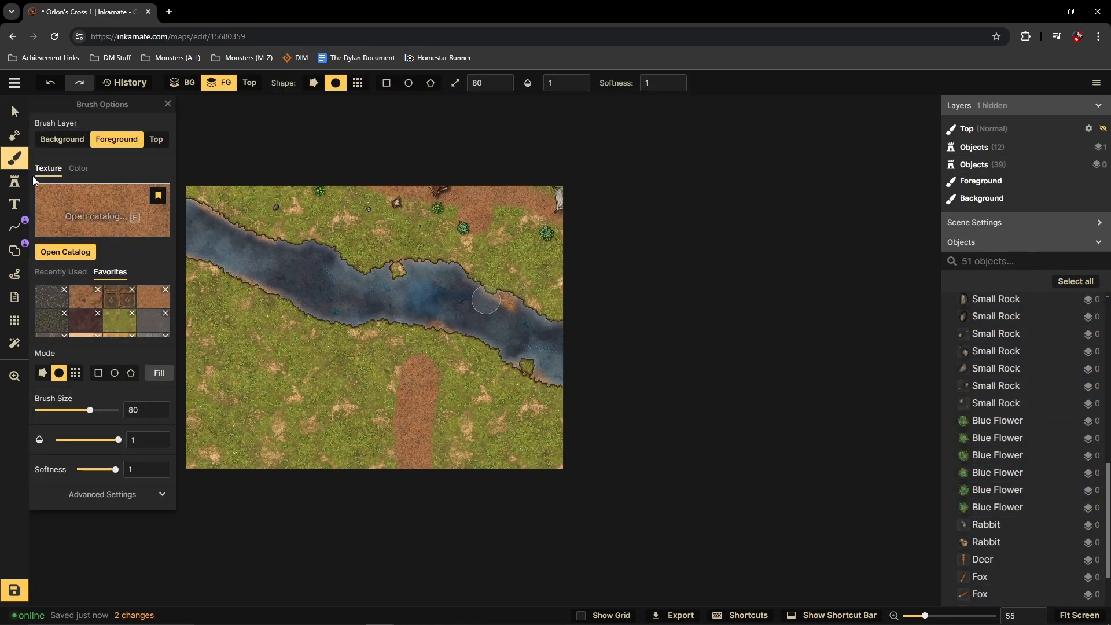
pyautogui.click(15, 136)
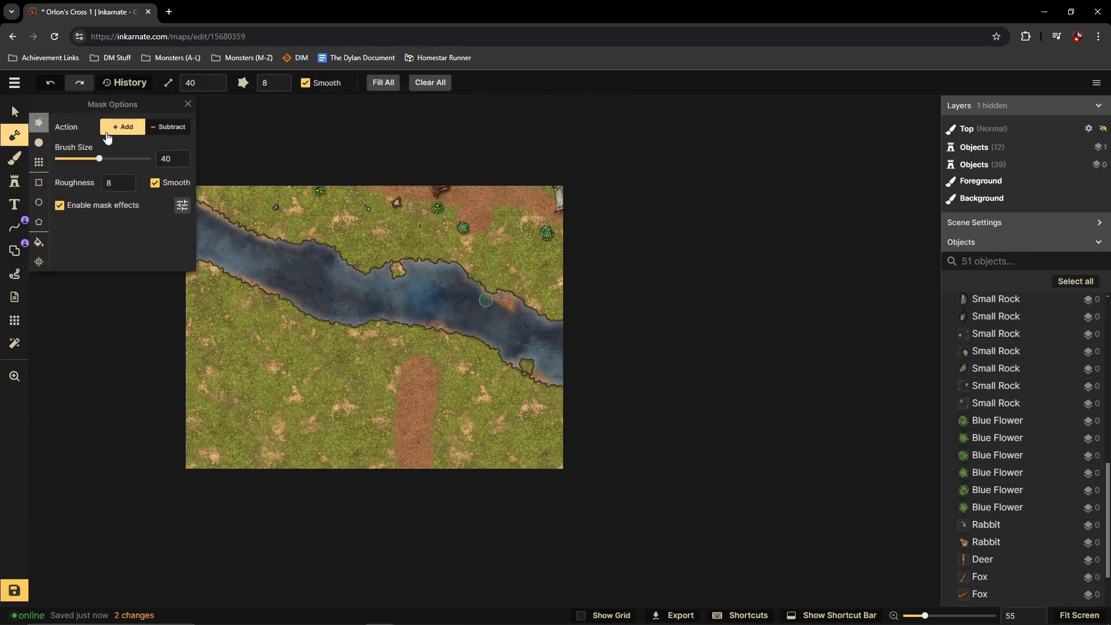
pyautogui.click(383, 83)
pyautogui.click(14, 158)
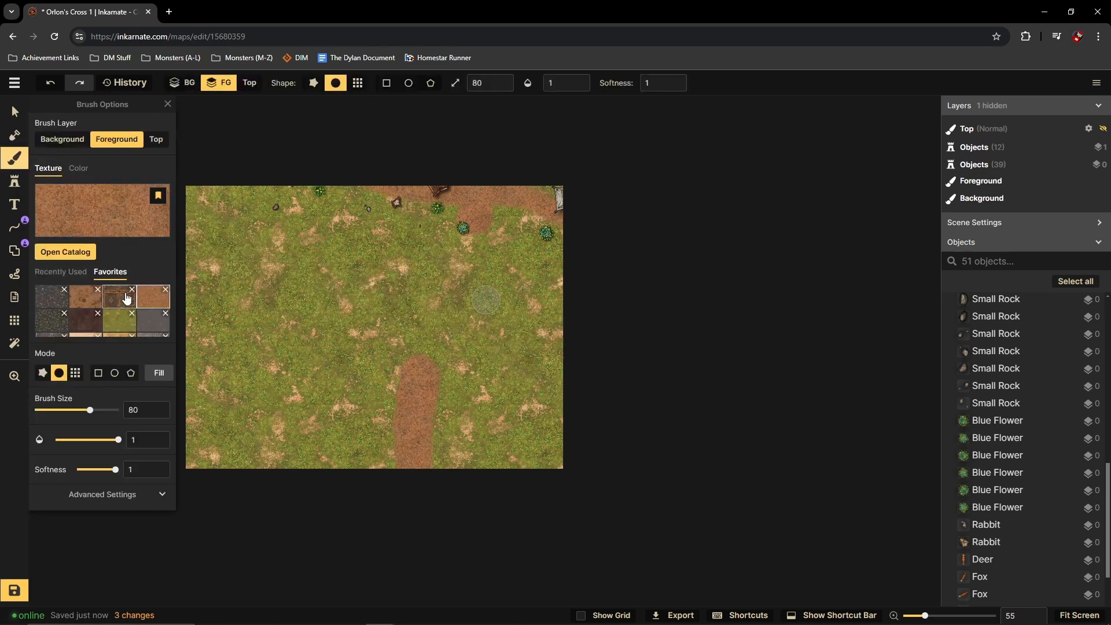
pyautogui.click(122, 322)
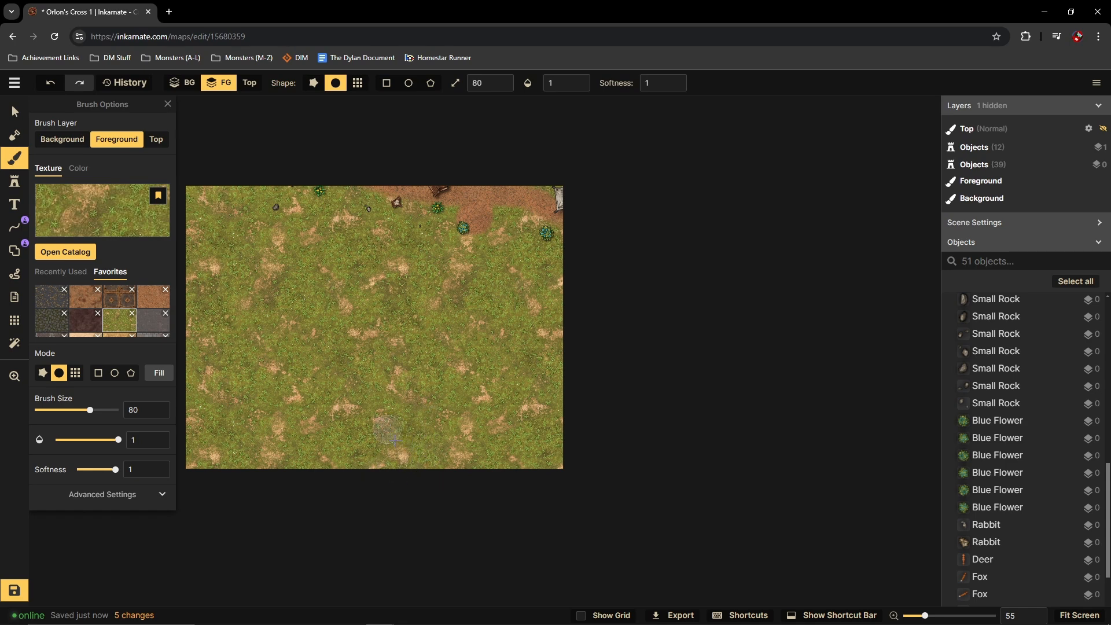
pyautogui.moveTo(472, 210); pyautogui.dragTo(449, 197)
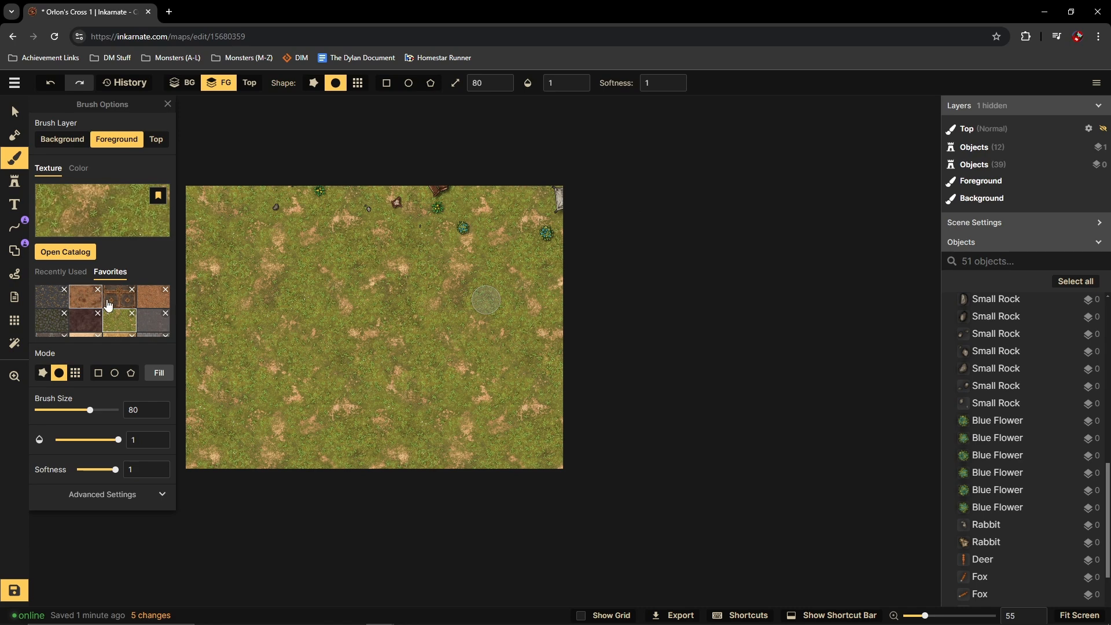
# Step: Paint a wide, winding dirt path at brush size 80 from the north edge near the tent southwest to the south edge
pyautogui.click(153, 297)
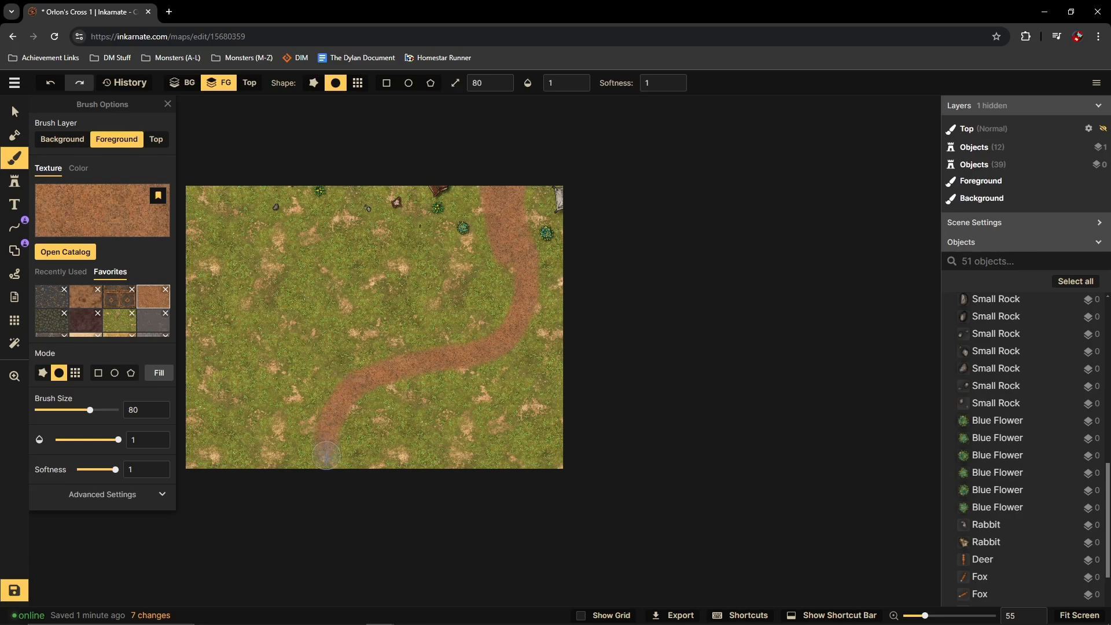
pyautogui.moveTo(326, 456); pyautogui.dragTo(326, 479)
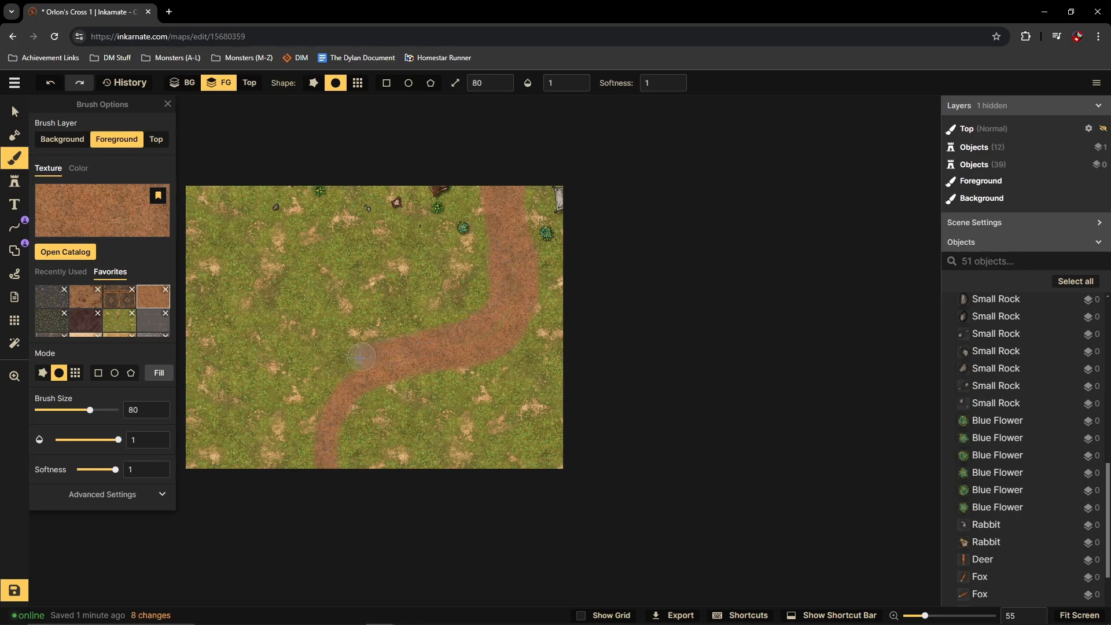
pyautogui.moveTo(307, 459); pyautogui.dragTo(329, 488)
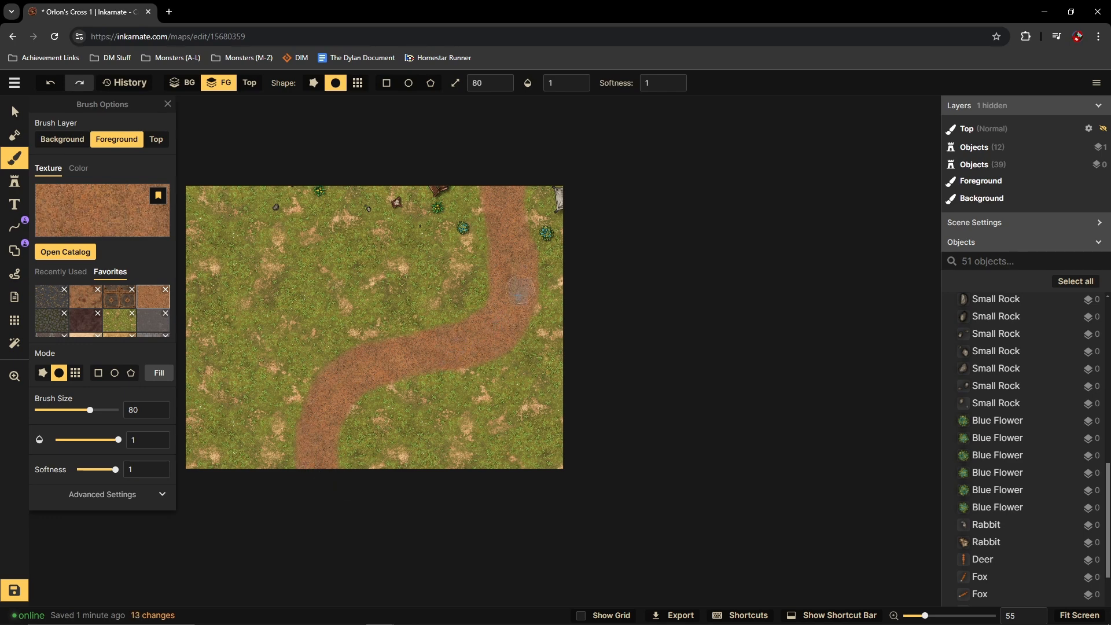
pyautogui.scroll(-3, 575, 339)
pyautogui.scroll(3, 555, 336)
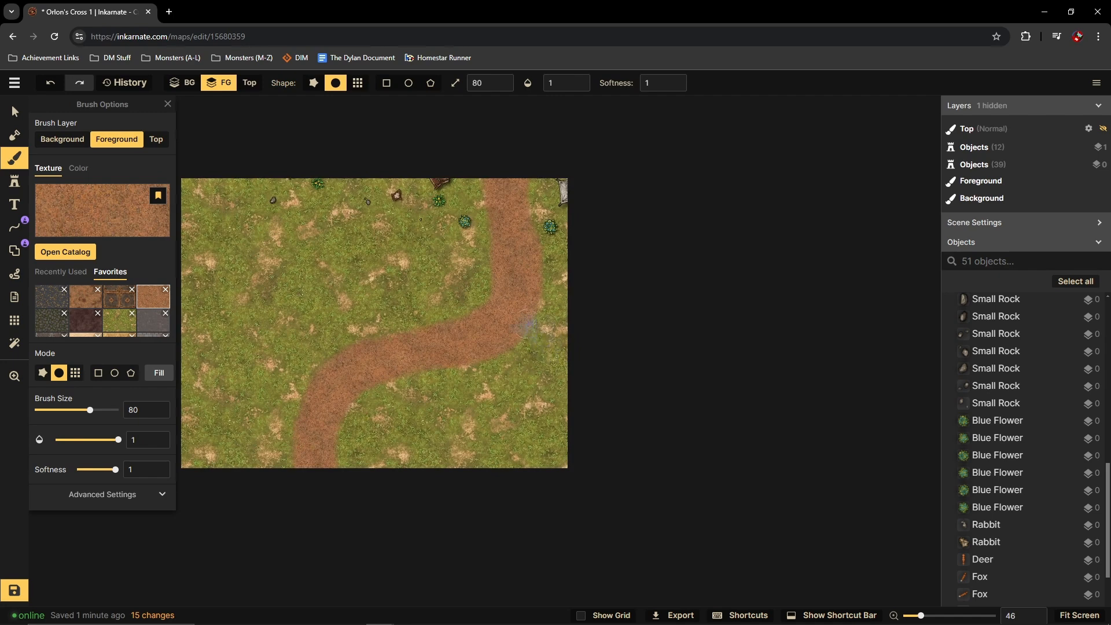
pyautogui.scroll(-2, 614, 375)
pyautogui.scroll(3, 359, 347)
# Step: Place a square marble roof near the northwest corner and a rectangular one running off the southwest corner, both at stamp scale 66
pyautogui.click(14, 181)
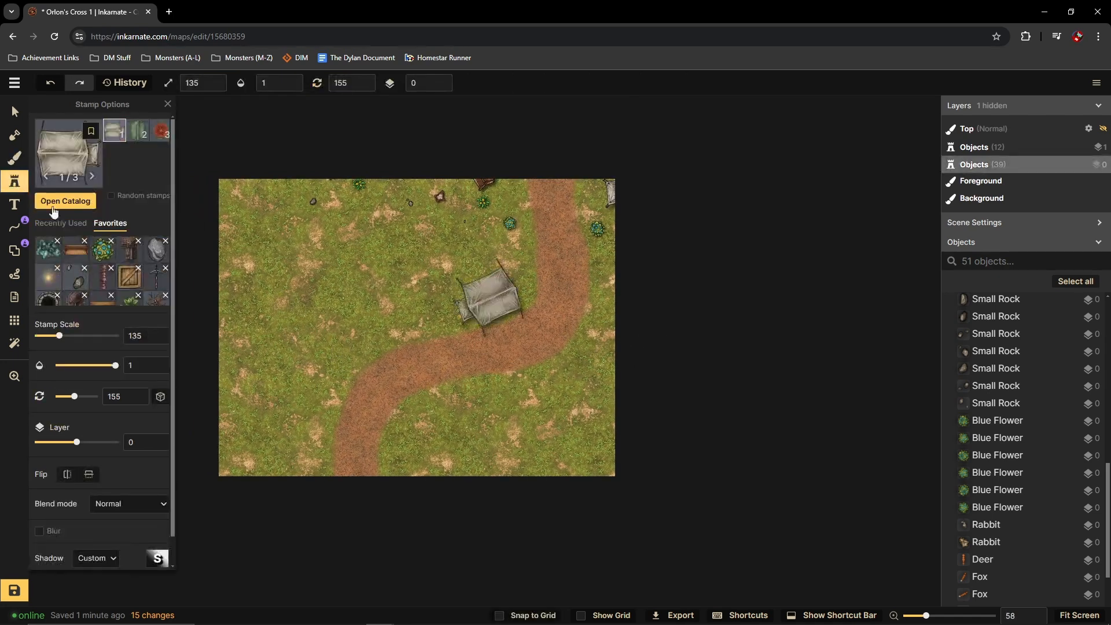
pyautogui.scroll(-2, 81, 270)
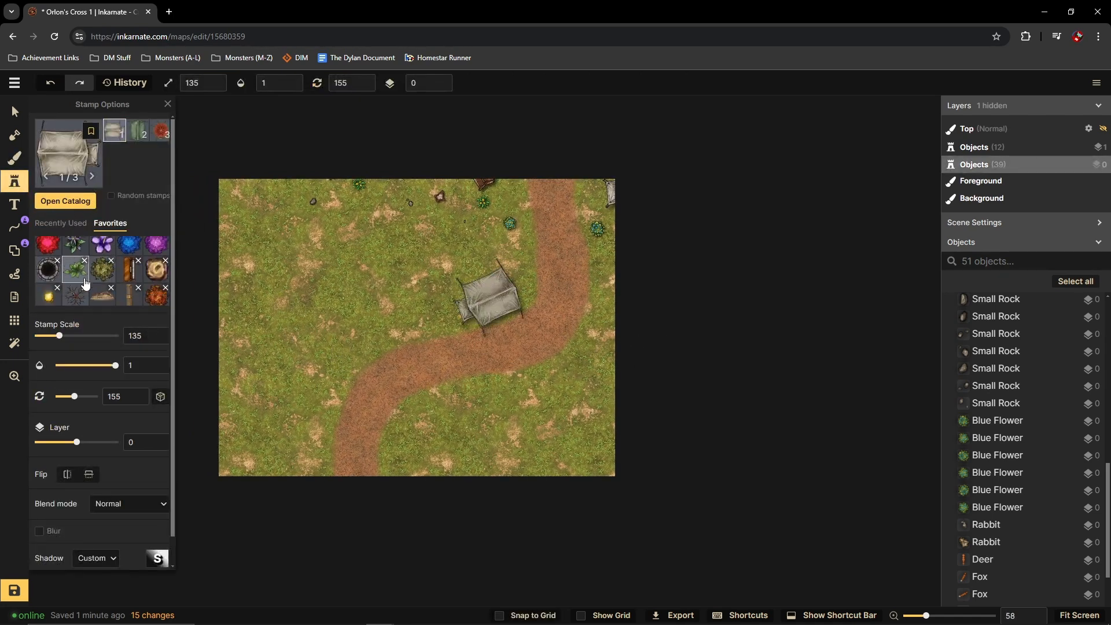
pyautogui.click(76, 250)
pyautogui.scroll(-5, 134, 280)
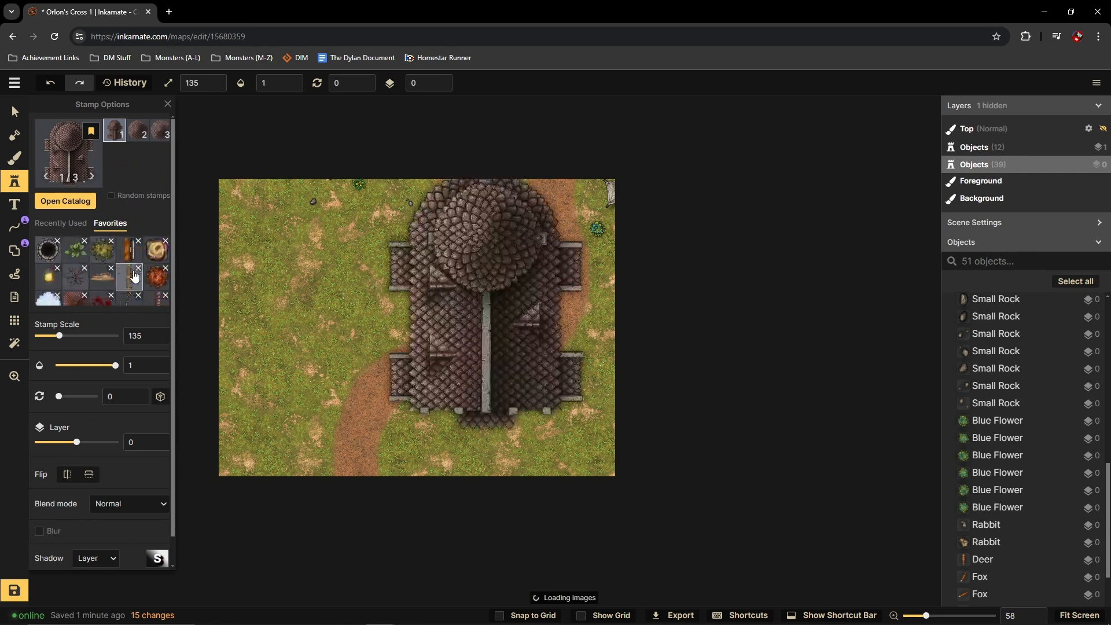
pyautogui.scroll(2, 134, 281)
pyautogui.click(75, 272)
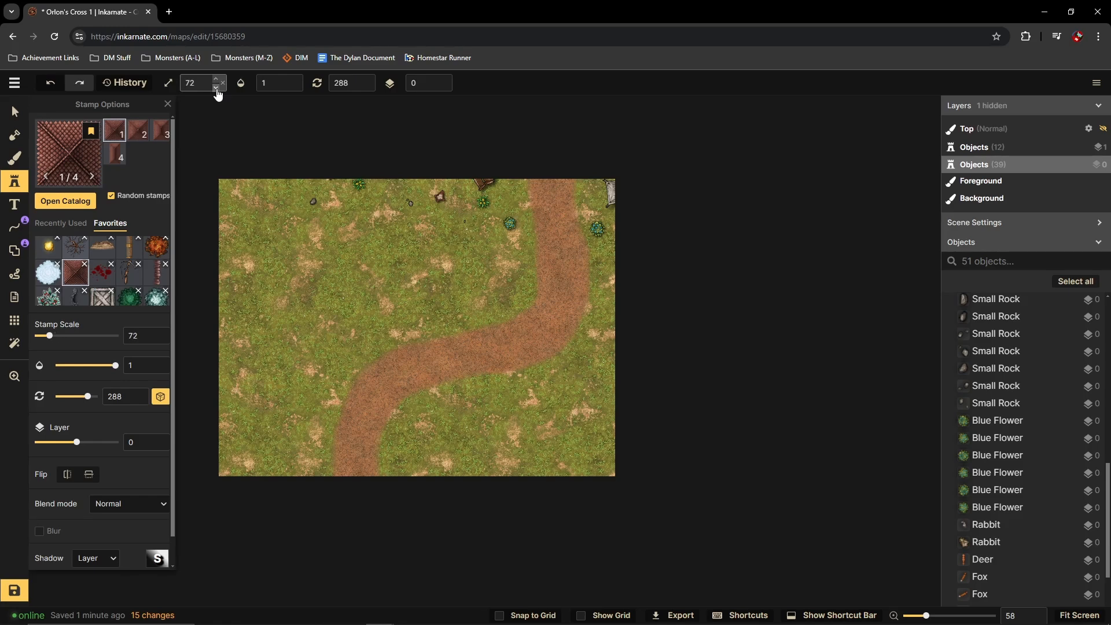
pyautogui.click(216, 87)
pyautogui.scroll(-2, 588, 318)
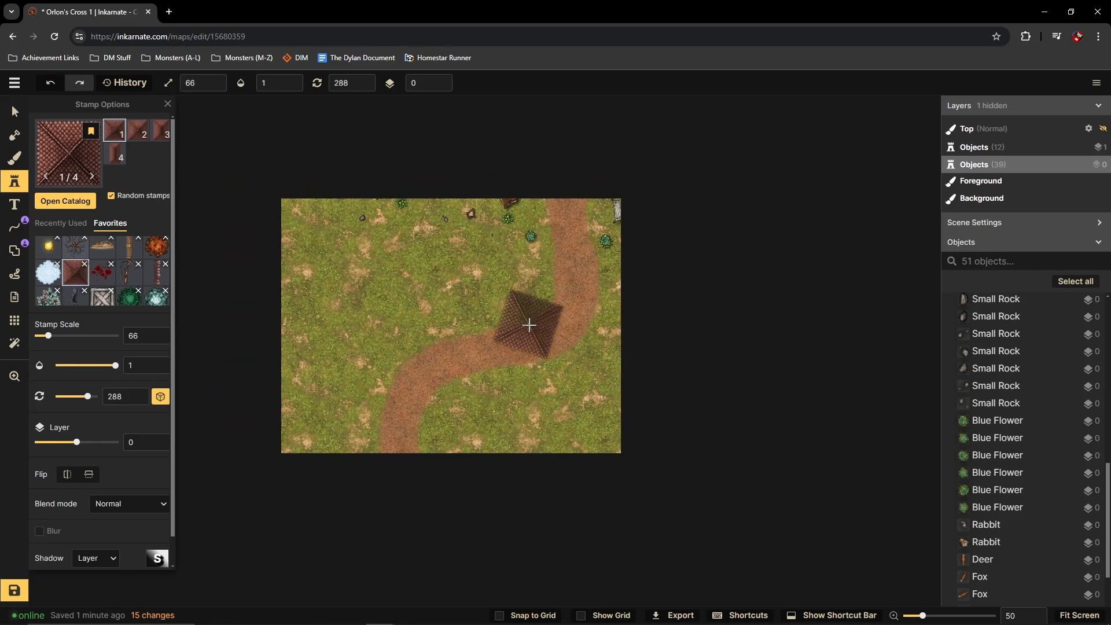
pyautogui.scroll(4, 385, 261)
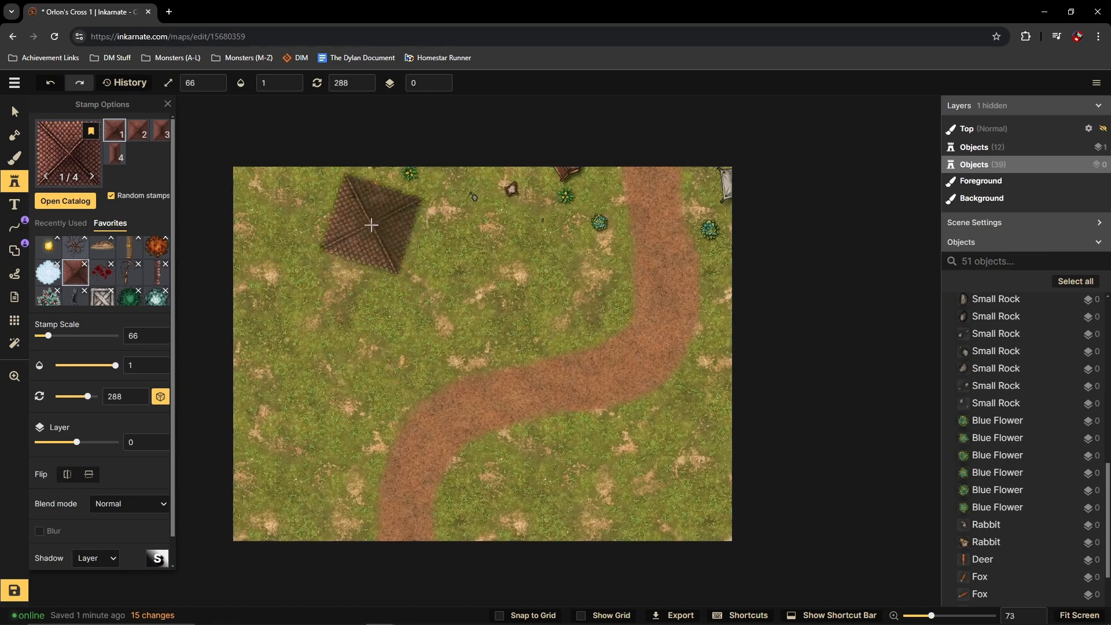
pyautogui.click(310, 223)
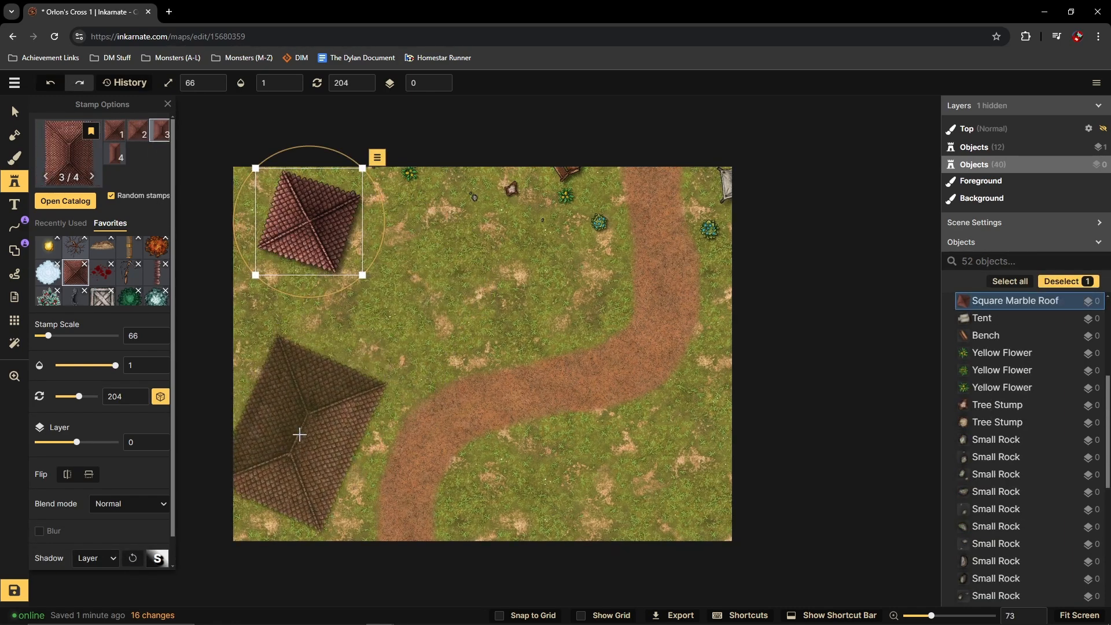
pyautogui.click(274, 443)
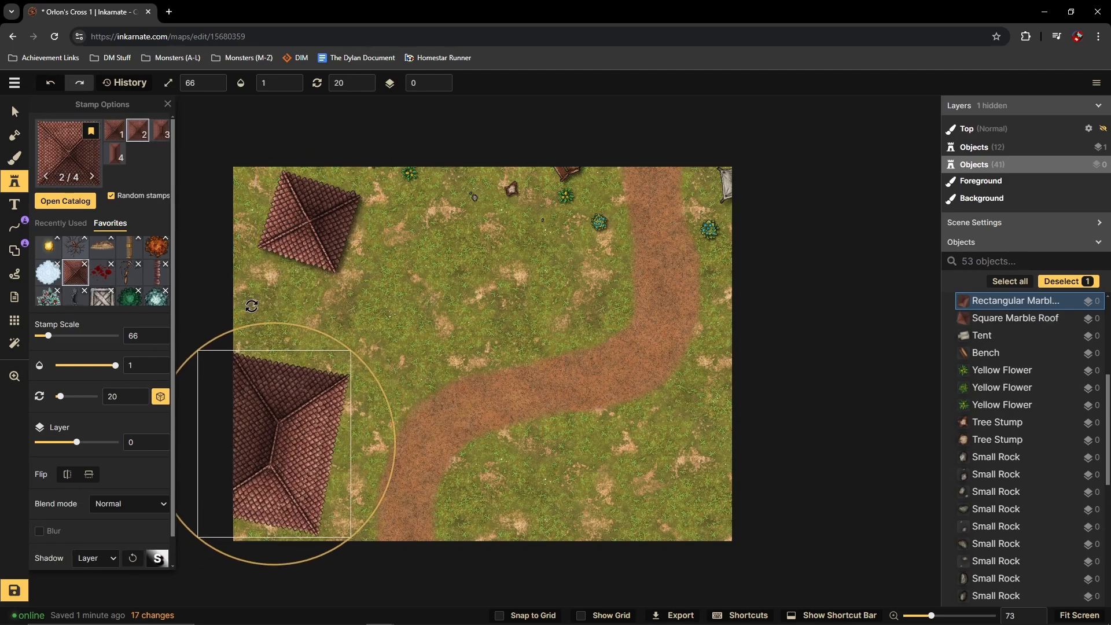
pyautogui.moveTo(283, 457); pyautogui.dragTo(290, 494)
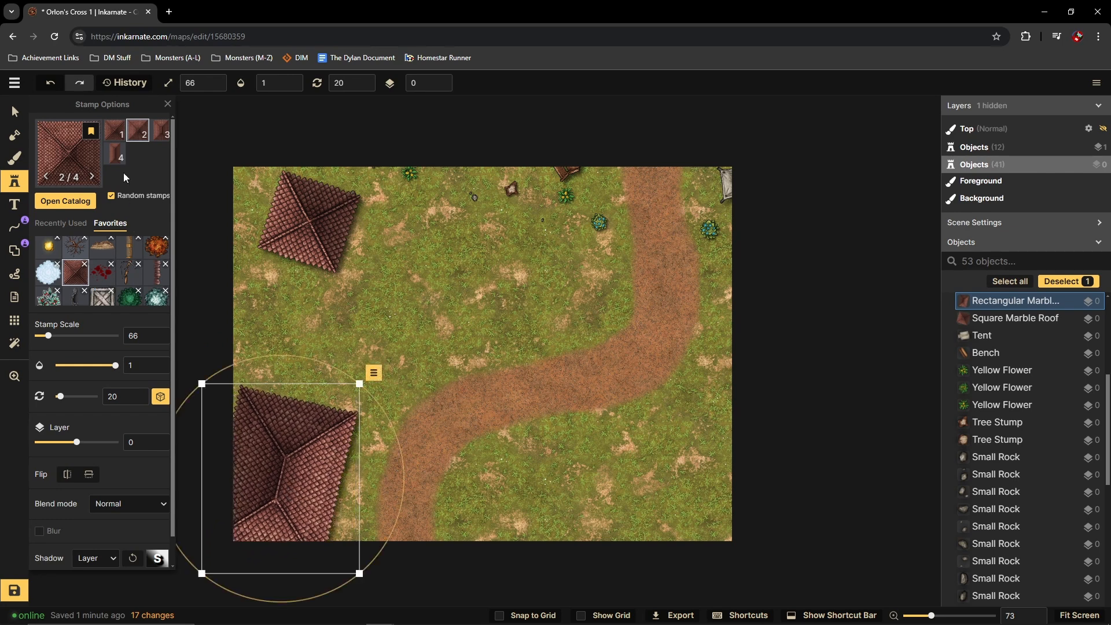
# Step: Place three round slate roofs west of the path: a small and a large one to the north, and a small one between the marble roofs
pyautogui.scroll(-3, 103, 272)
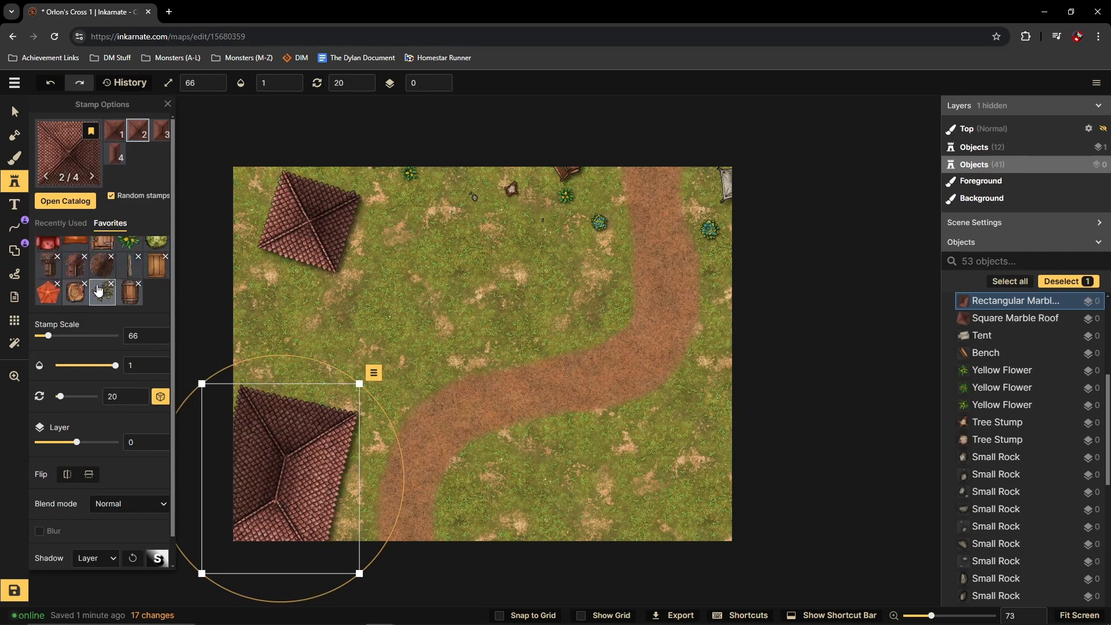
pyautogui.click(103, 277)
pyautogui.click(293, 308)
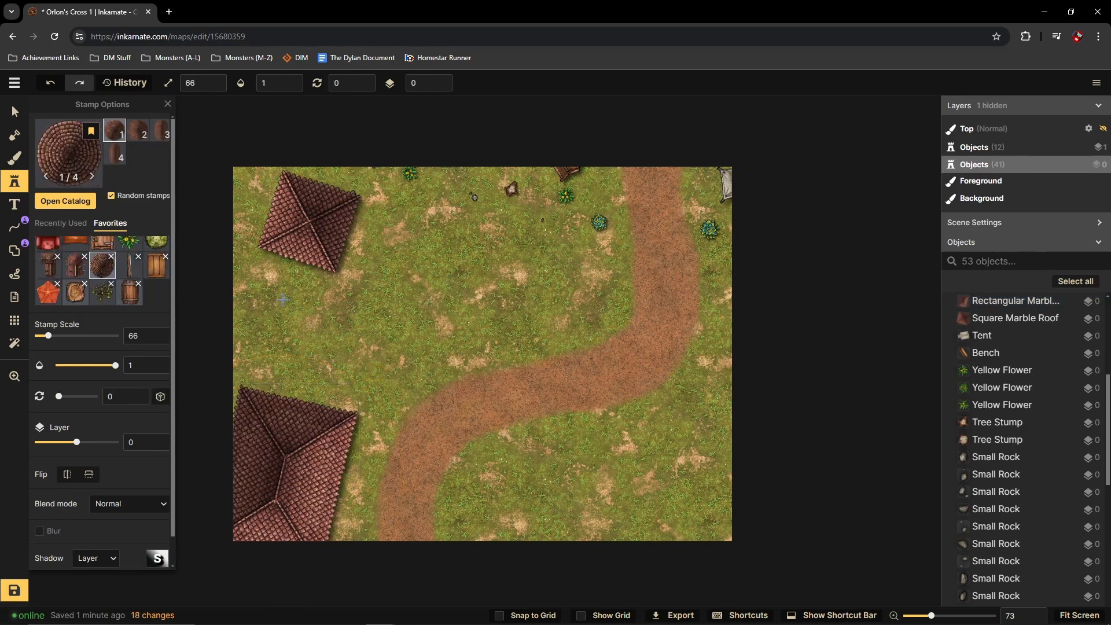
pyautogui.click(420, 223)
pyautogui.click(534, 274)
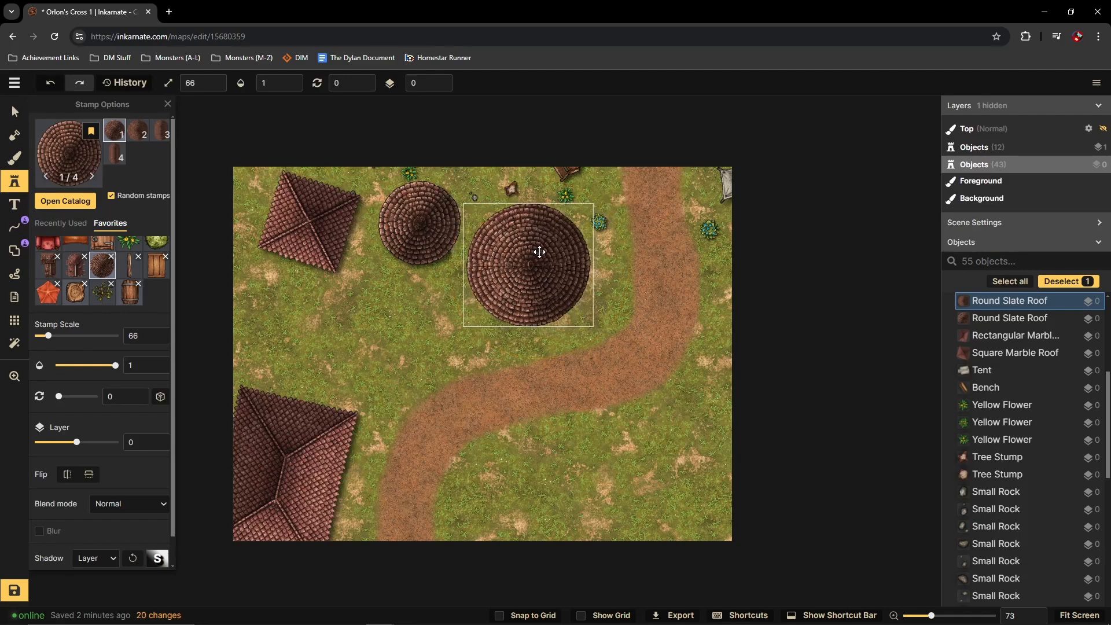
pyautogui.click(286, 338)
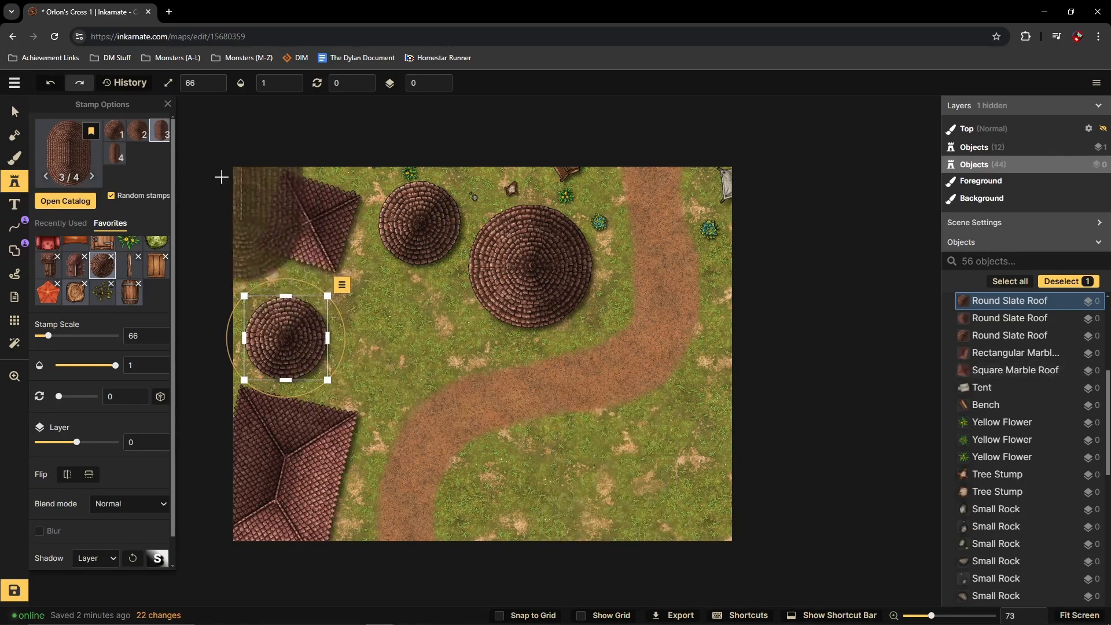
# Step: Place two small round slate roofs partly off the map, one on the south edge and one on the east edge
pyautogui.click(115, 130)
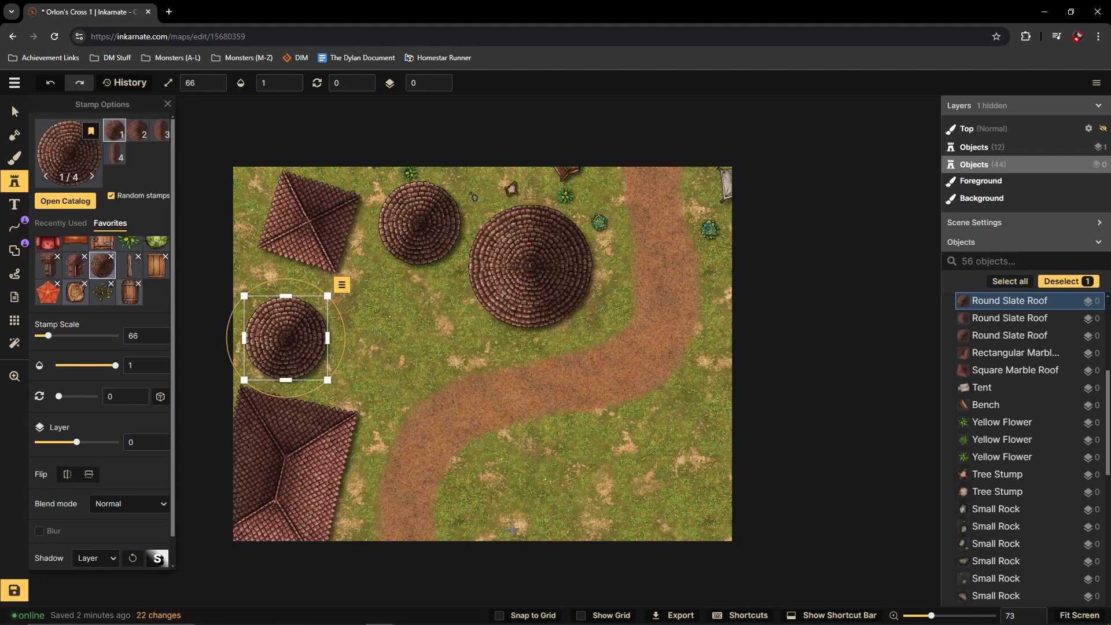
pyautogui.click(513, 528)
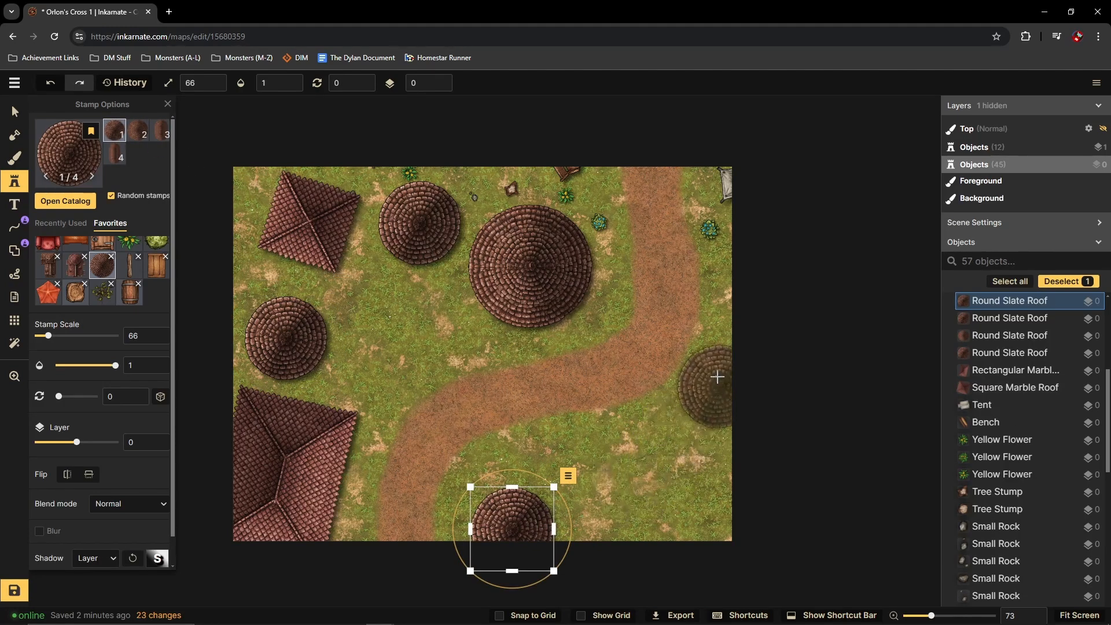
pyautogui.click(746, 289)
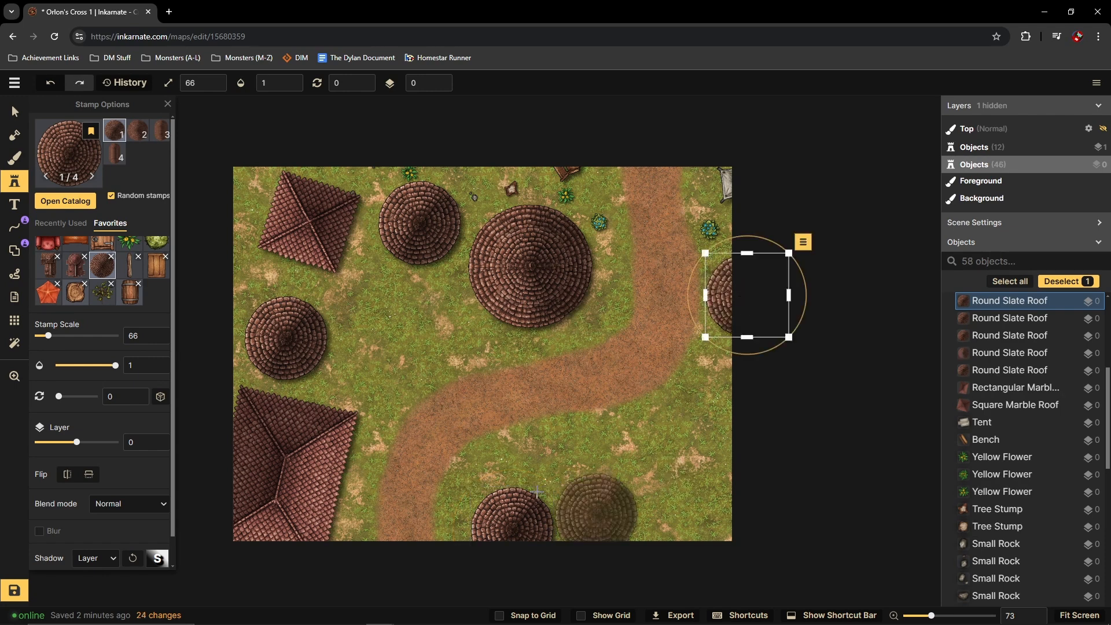
# Step: Place the elongated rounded slate roof over the southeast corner and rotate it to 242 degrees so it runs partly off the map
pyautogui.click(164, 138)
pyautogui.click(722, 492)
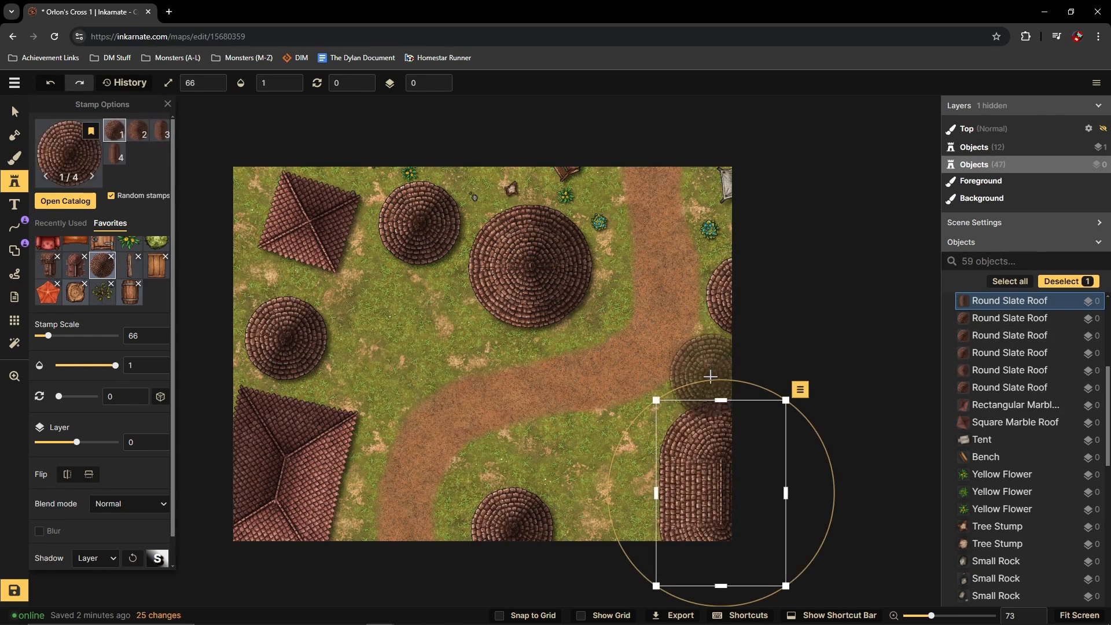
pyautogui.moveTo(699, 337); pyautogui.dragTo(630, 418)
pyautogui.moveTo(715, 476); pyautogui.dragTo(618, 480)
pyautogui.moveTo(622, 347); pyautogui.dragTo(517, 457)
pyautogui.moveTo(641, 514); pyautogui.dragTo(705, 497)
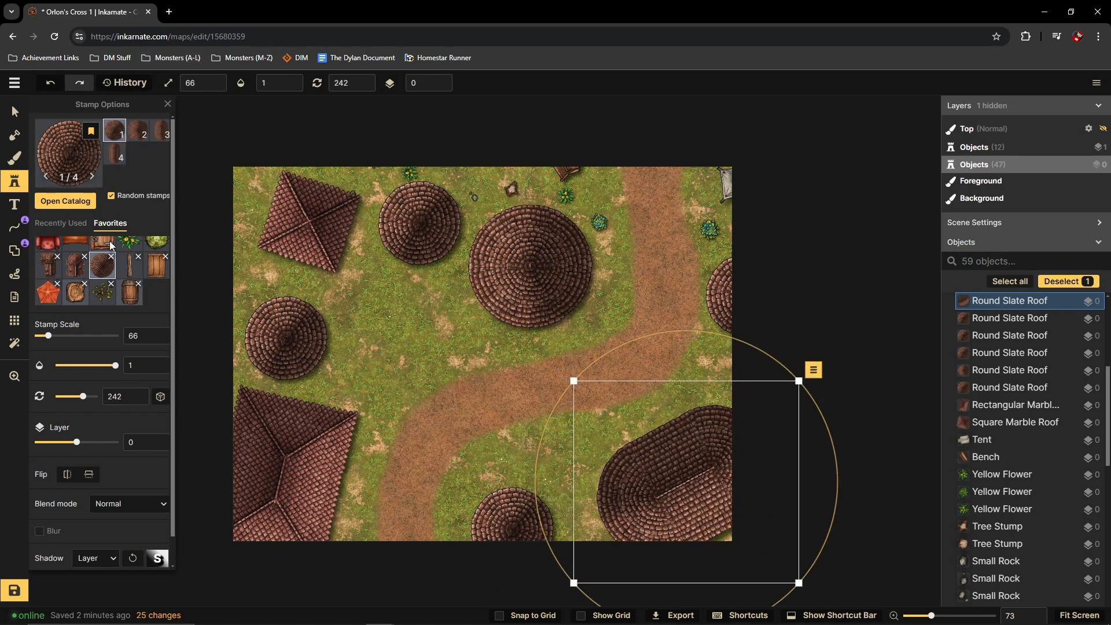
pyautogui.scroll(-5, 116, 272)
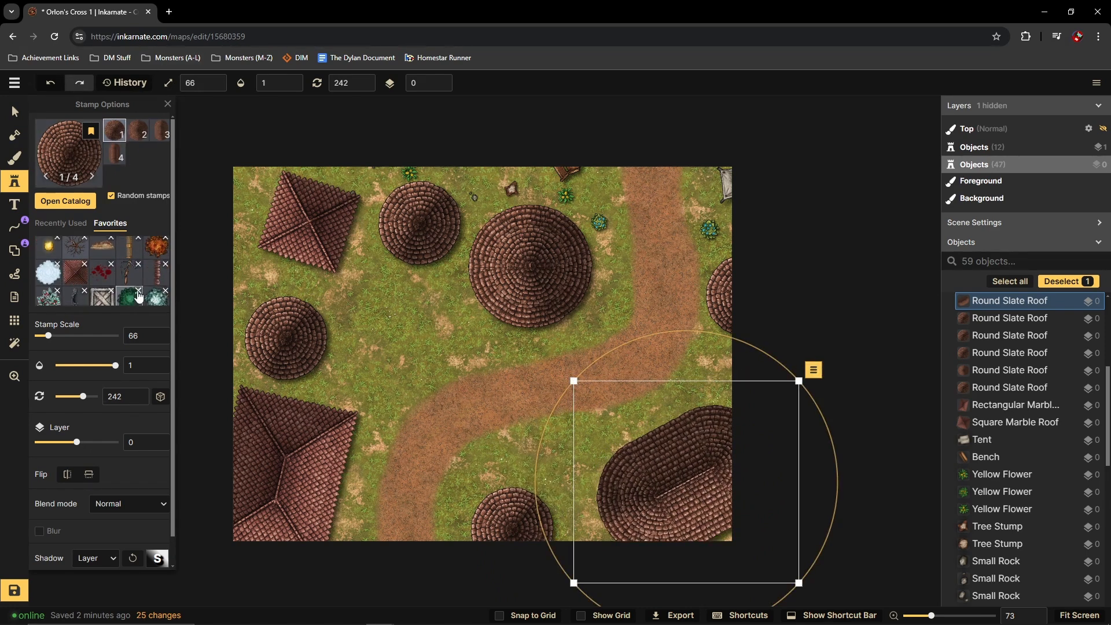
# Step: Move the small round slate roof on the map's south edge slightly northwest, closer to the path
pyautogui.click(68, 286)
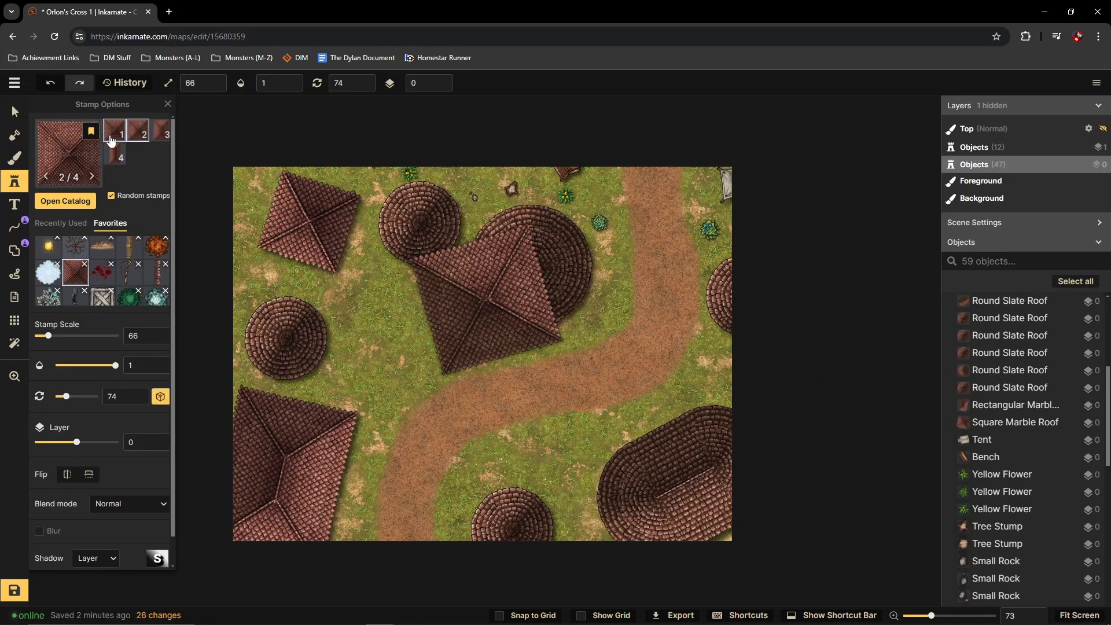
pyautogui.click(552, 483)
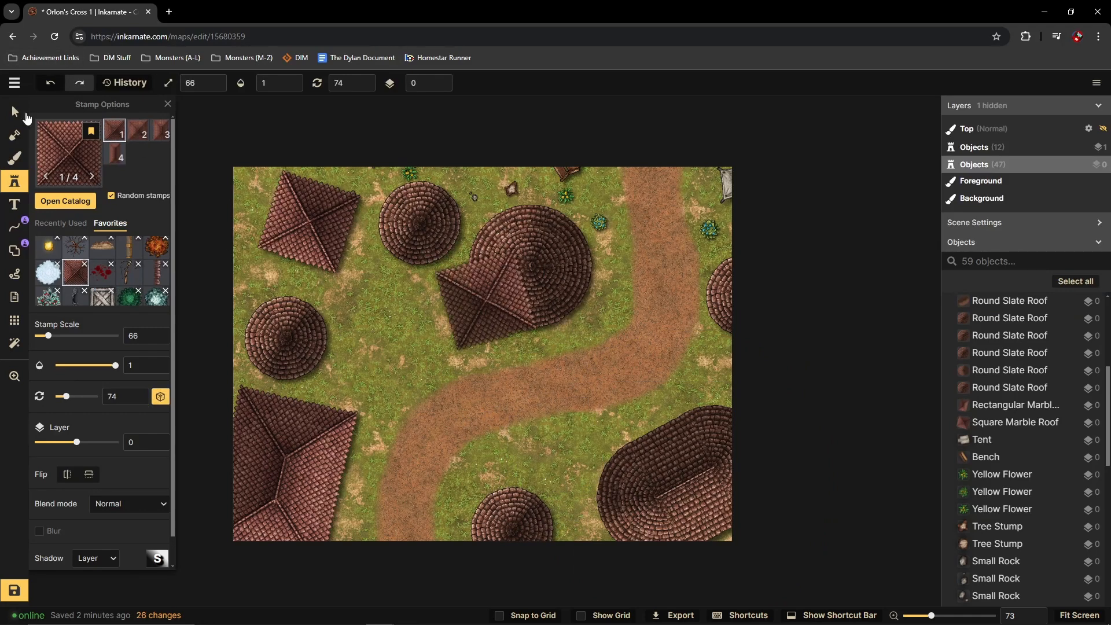
pyautogui.click(15, 113)
pyautogui.moveTo(527, 533); pyautogui.dragTo(494, 511)
pyautogui.click(15, 181)
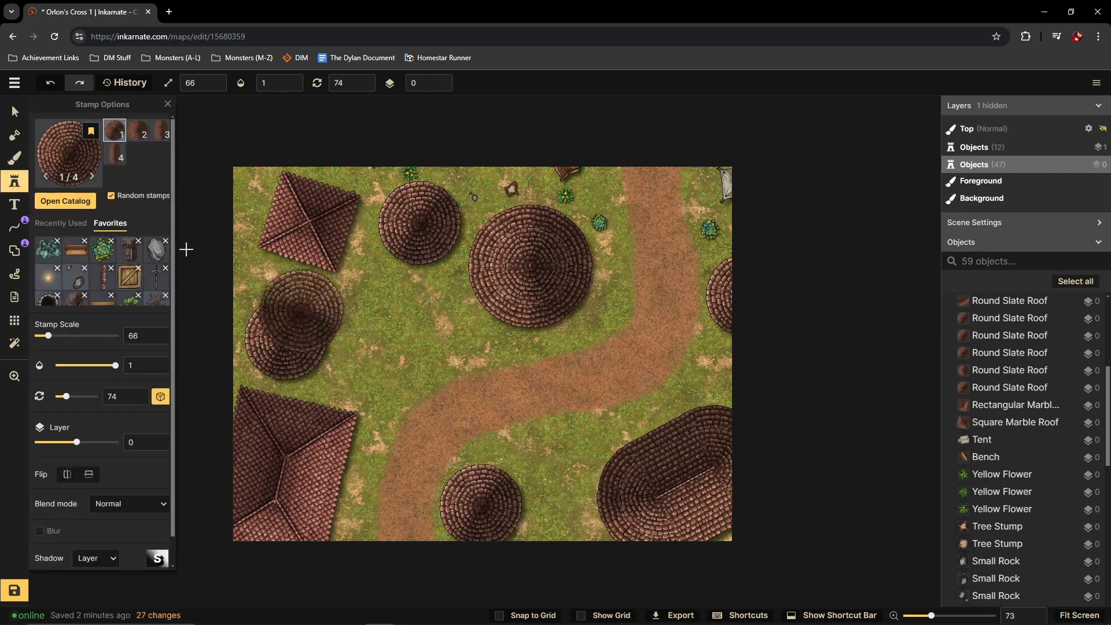
# Step: Place a square marble roof at stamp scale 66 between the southern round slate roof and the elongated slate roof
pyautogui.click(485, 300)
pyautogui.scroll(-3, 110, 278)
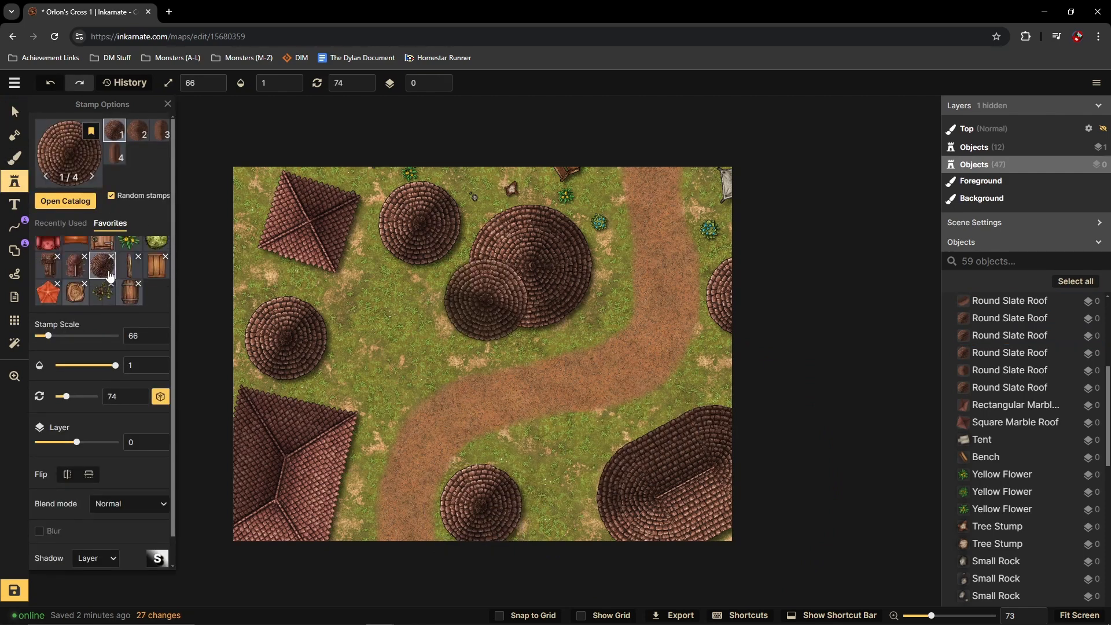
pyautogui.scroll(-3, 110, 276)
pyautogui.click(75, 272)
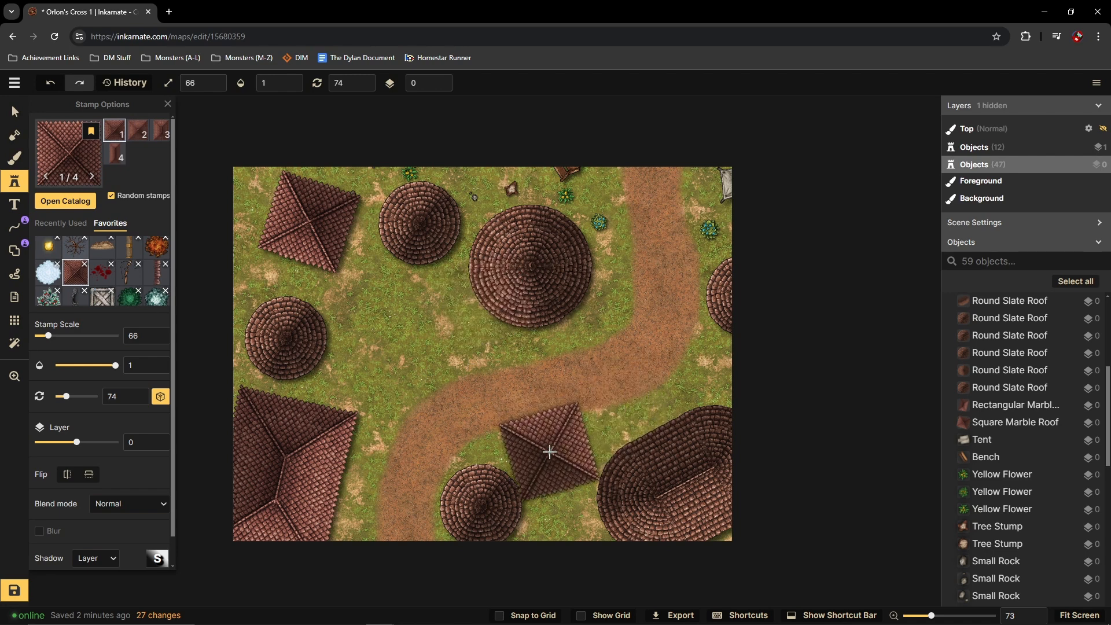
pyautogui.click(560, 463)
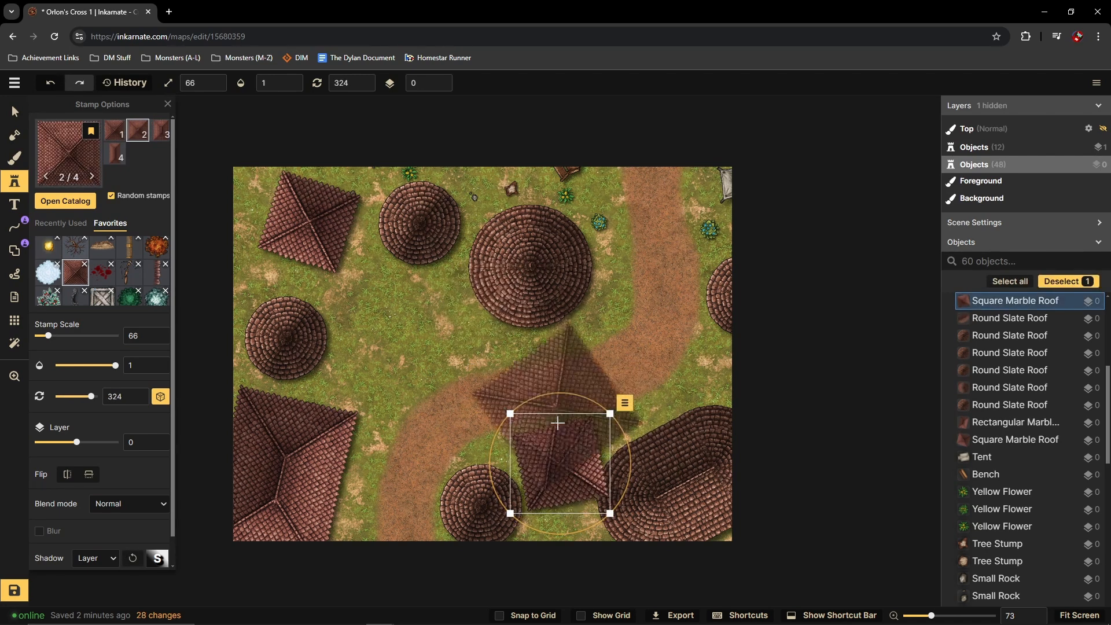
# Step: Shift the elongated slate roof in the southeast corner northeast and rotate it to 230 degrees
pyautogui.click(21, 115)
pyautogui.moveTo(724, 442); pyautogui.dragTo(745, 397)
pyautogui.moveTo(702, 306); pyautogui.dragTo(680, 336)
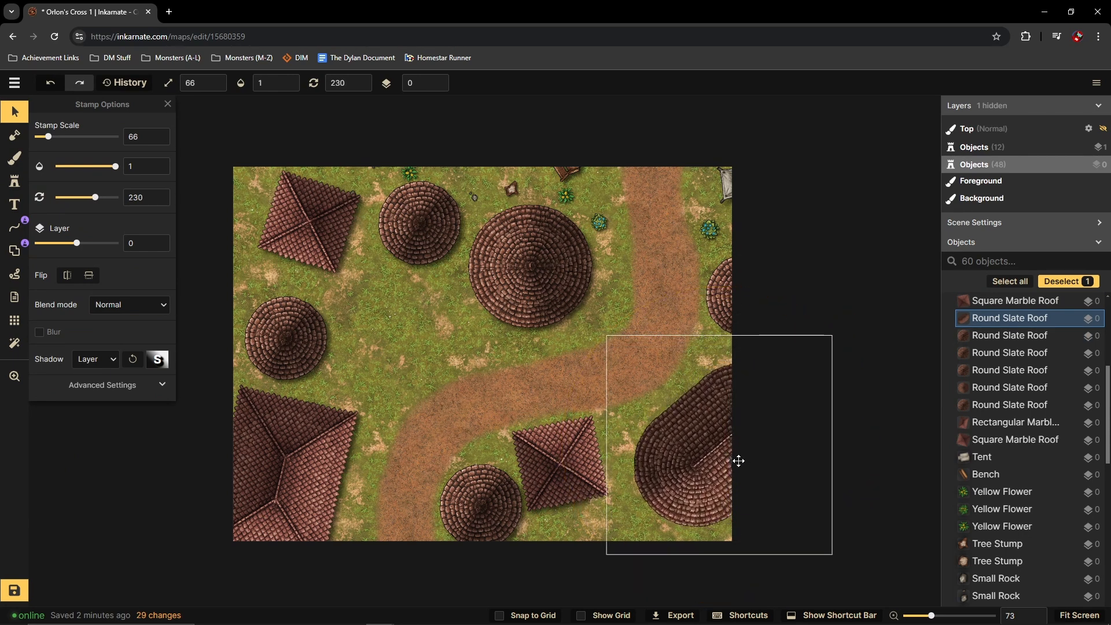
pyautogui.moveTo(738, 461); pyautogui.dragTo(736, 459)
# Step: Brush the dirt texture at size 80 on the foreground, extending the path toward the southern and eastern roofs
pyautogui.click(12, 167)
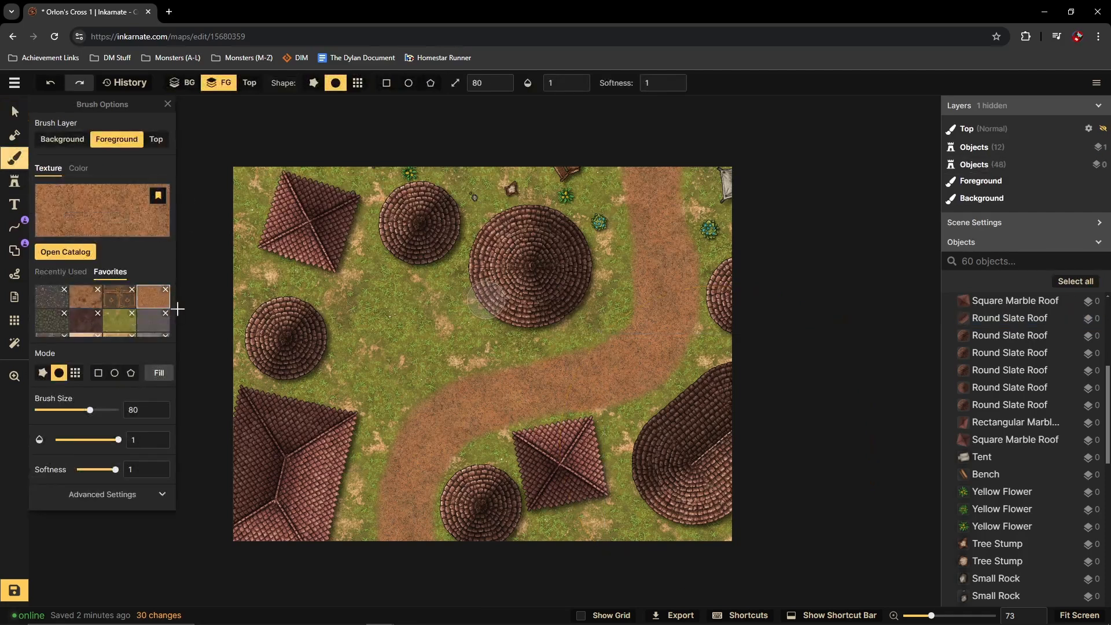
pyautogui.moveTo(436, 480); pyautogui.dragTo(447, 488)
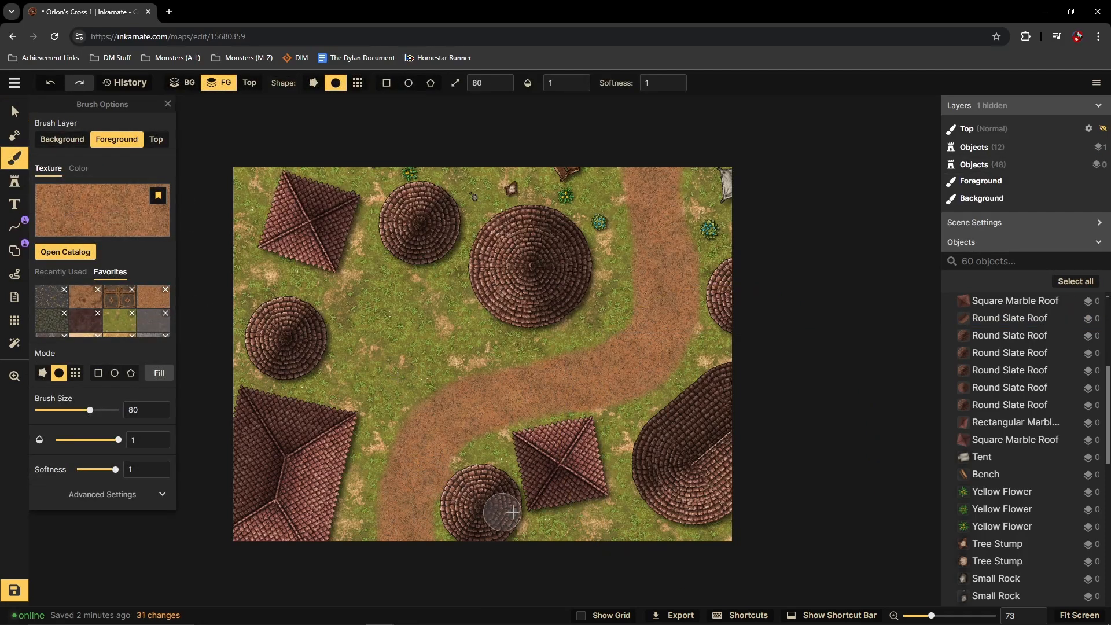
pyautogui.moveTo(480, 433)
pyautogui.mouseDown()
pyautogui.moveTo(480, 478)
pyautogui.moveTo(503, 535)
pyautogui.mouseUp()
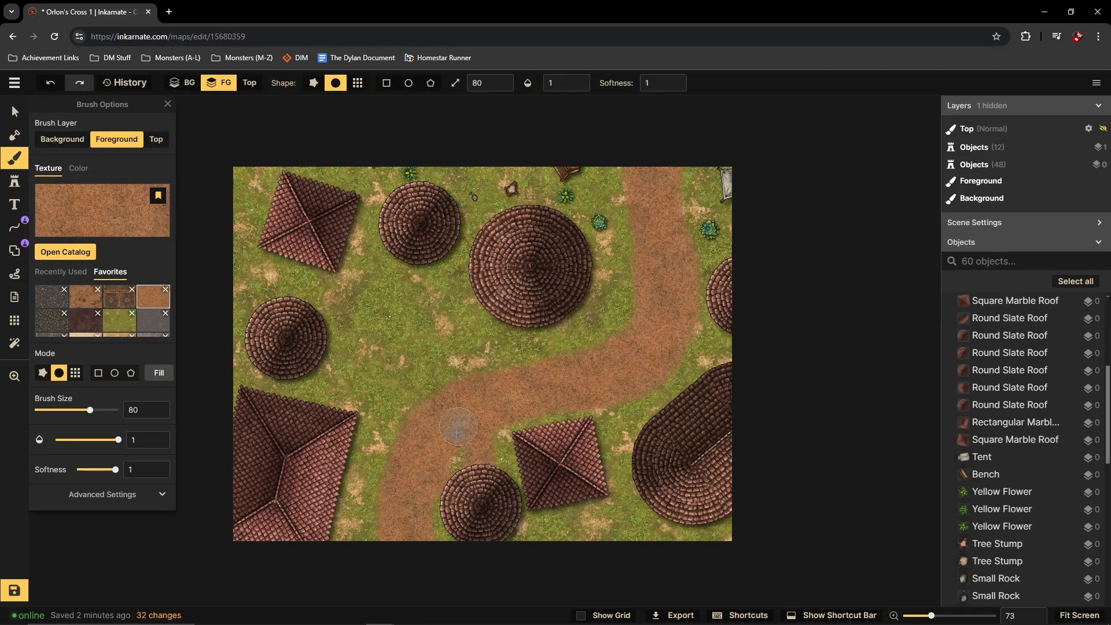
pyautogui.moveTo(530, 442)
pyautogui.mouseDown()
pyautogui.moveTo(561, 400)
pyautogui.moveTo(544, 433)
pyautogui.mouseUp()
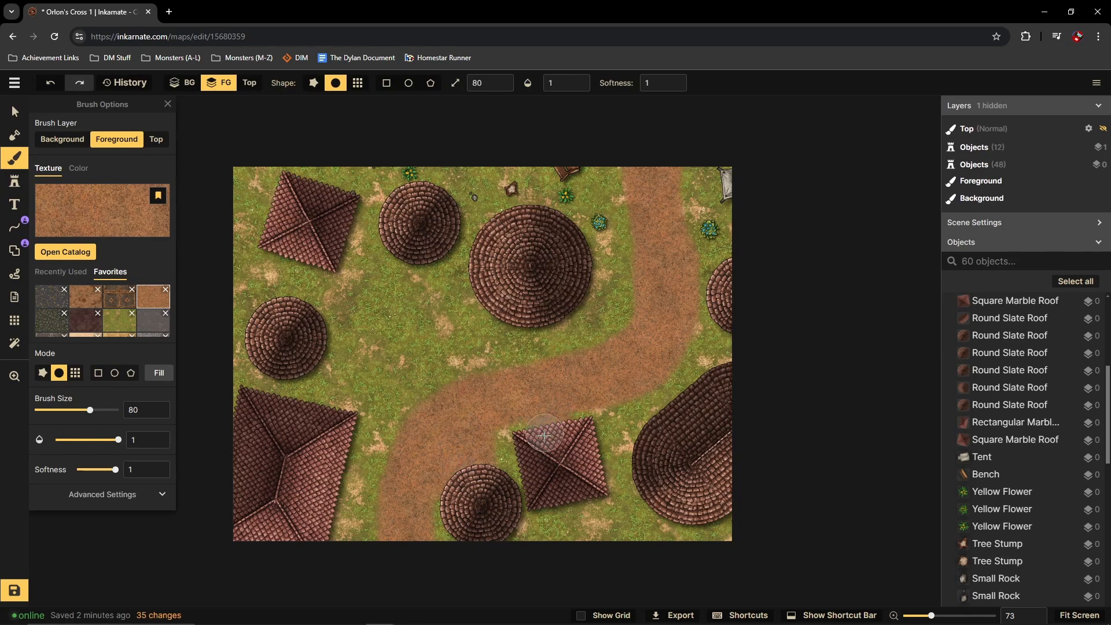
pyautogui.moveTo(665, 367); pyautogui.dragTo(670, 374)
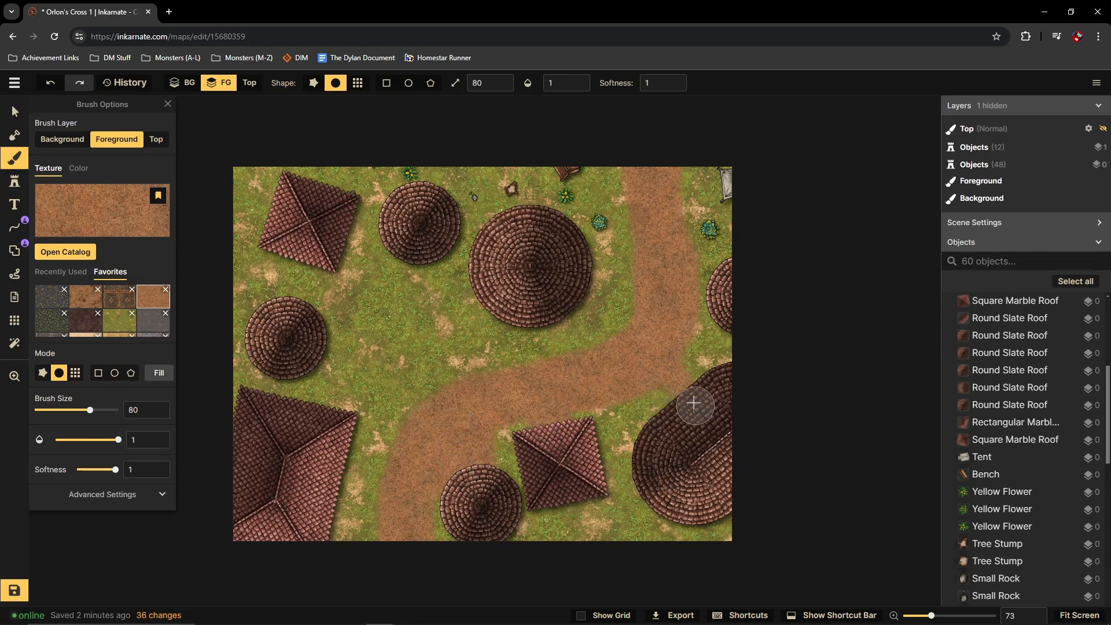
pyautogui.moveTo(681, 308)
pyautogui.mouseDown()
pyautogui.moveTo(711, 302)
pyautogui.moveTo(676, 382)
pyautogui.moveTo(708, 271)
pyautogui.moveTo(694, 330)
pyautogui.mouseUp()
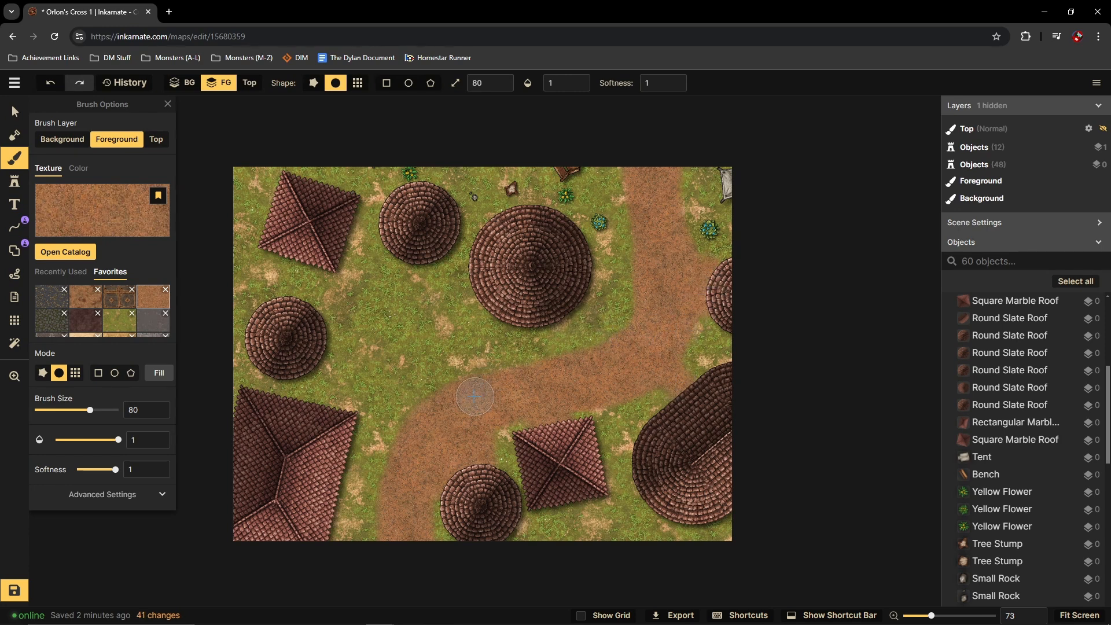
# Step: Paint dirt branches from the main path to the large central round roof and to the roofs along the western side
pyautogui.moveTo(639, 243)
pyautogui.mouseDown()
pyautogui.moveTo(589, 258)
pyautogui.moveTo(573, 281)
pyautogui.mouseUp()
pyautogui.moveTo(436, 386)
pyautogui.mouseDown()
pyautogui.moveTo(480, 302)
pyautogui.moveTo(430, 366)
pyautogui.mouseUp()
pyautogui.moveTo(444, 319)
pyautogui.mouseDown()
pyautogui.moveTo(410, 269)
pyautogui.moveTo(392, 264)
pyautogui.moveTo(366, 263)
pyautogui.moveTo(334, 306)
pyautogui.moveTo(317, 391)
pyautogui.moveTo(357, 405)
pyautogui.moveTo(415, 398)
pyautogui.mouseUp()
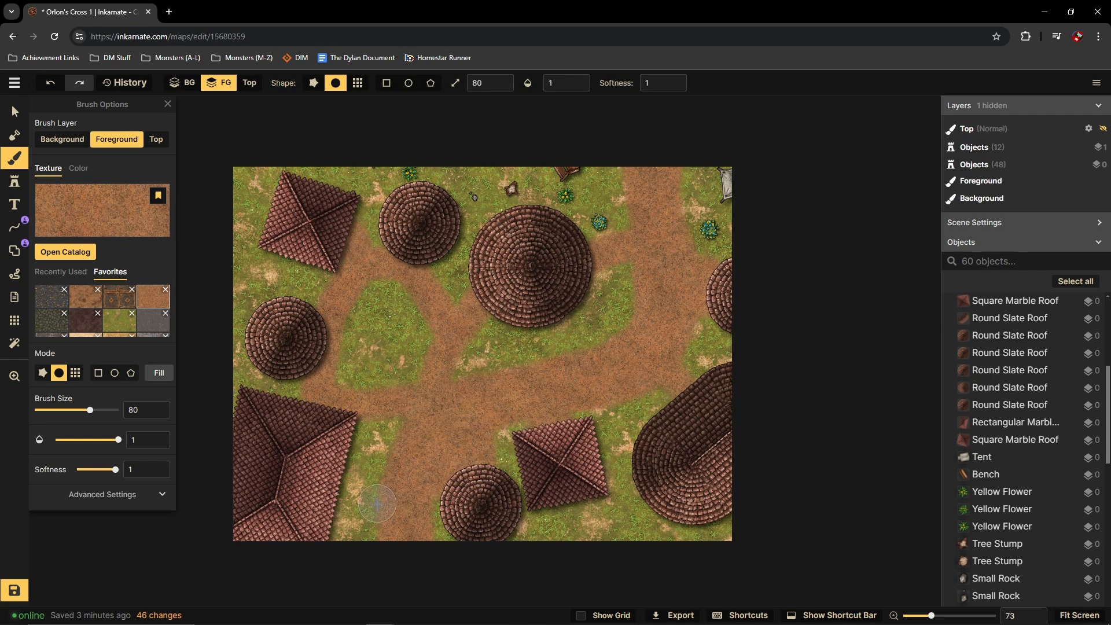
pyautogui.moveTo(360, 501); pyautogui.dragTo(330, 491)
pyautogui.moveTo(396, 531); pyautogui.dragTo(332, 496)
pyautogui.scroll(-2, 434, 339)
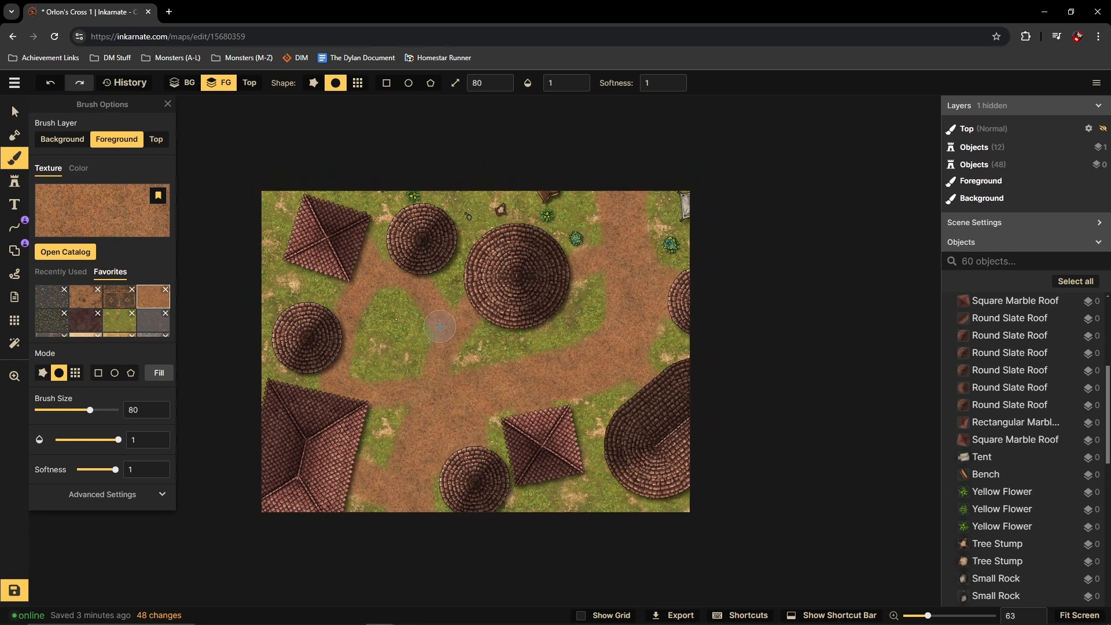
pyautogui.click(24, 182)
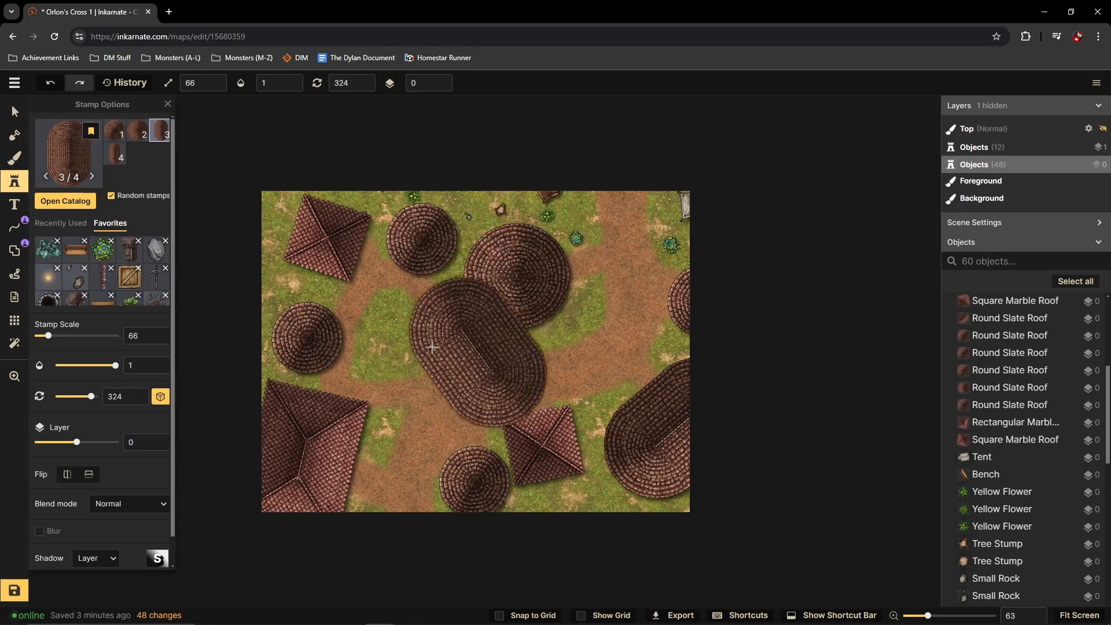
pyautogui.click(8, 119)
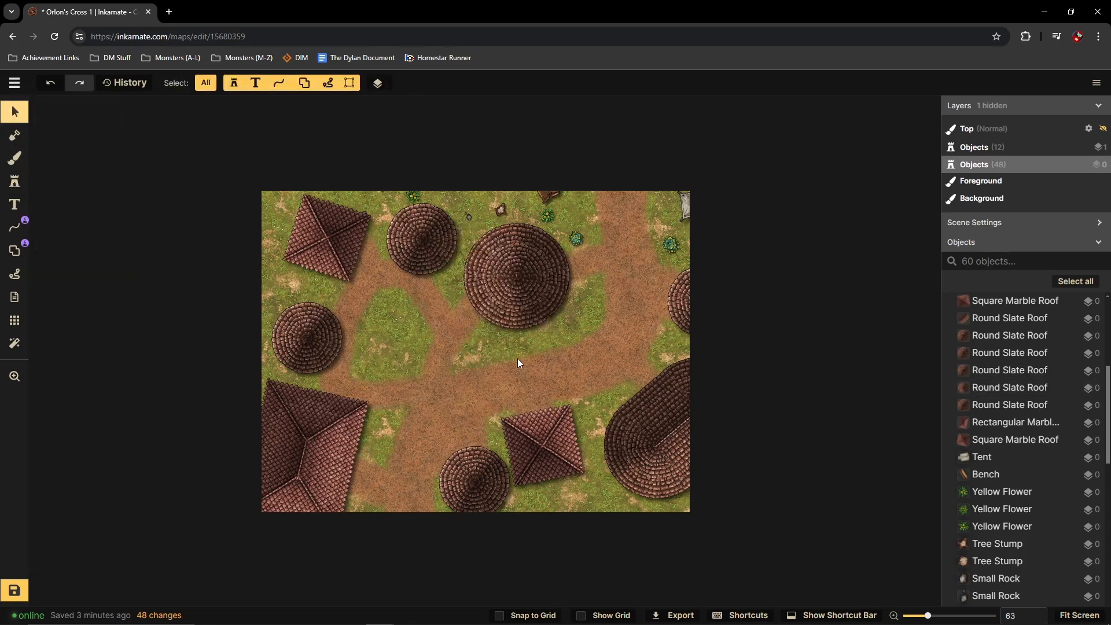
pyautogui.scroll(1, 517, 359)
pyautogui.click(301, 513)
pyautogui.click(378, 460)
pyautogui.scroll(-1, 459, 384)
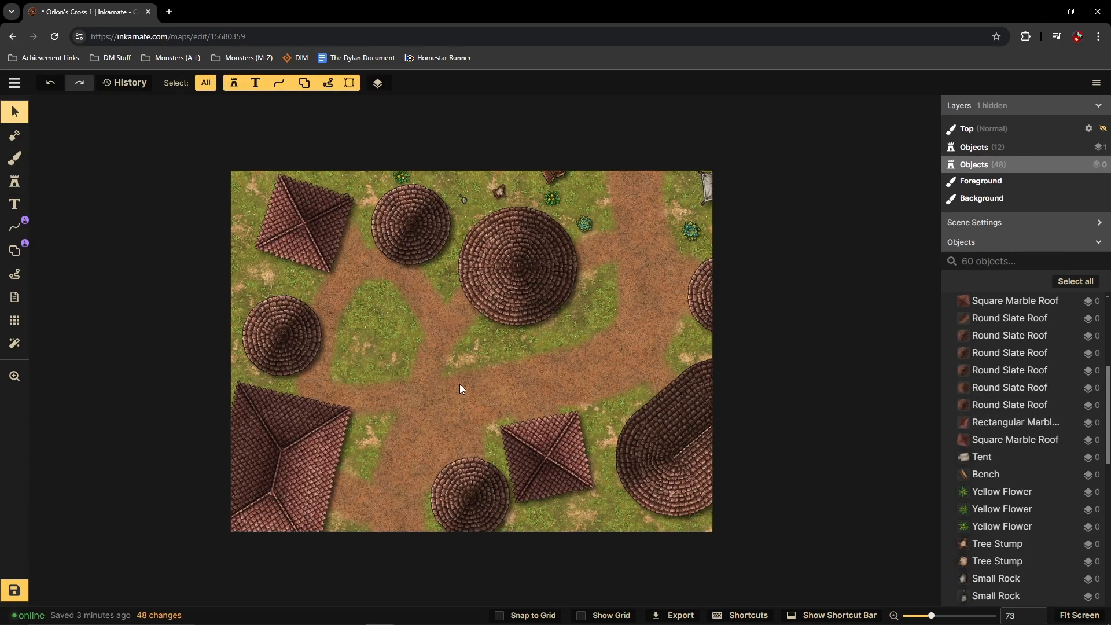
pyautogui.click(530, 439)
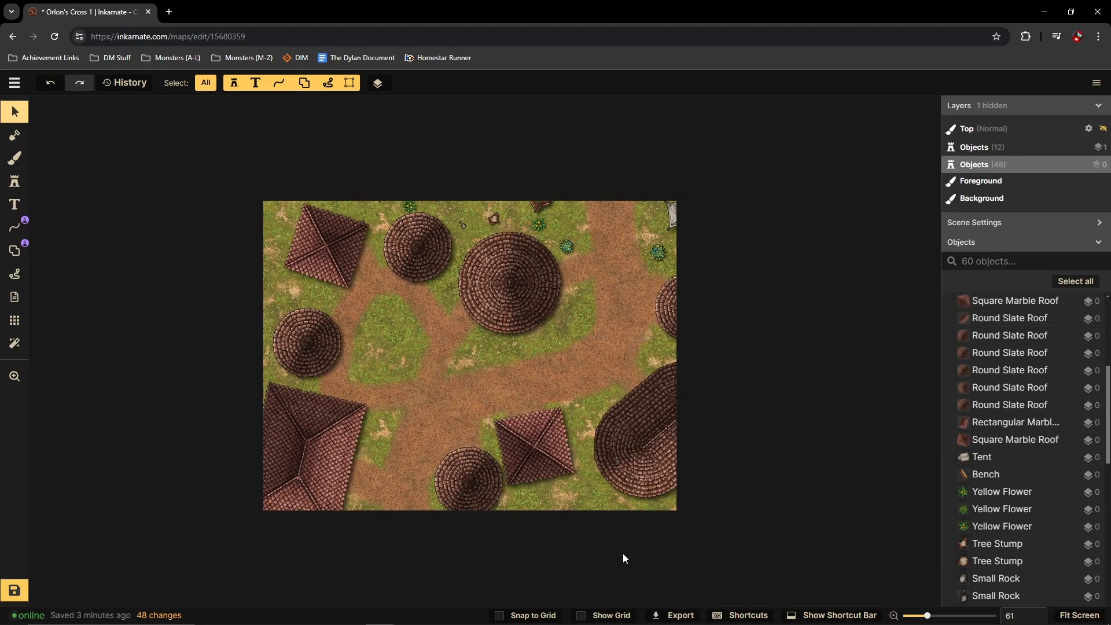
# Step: Replace the elongated slate roof in the southeast corner with a Marble House stamp
pyautogui.click(631, 457)
pyautogui.press('Delete')
pyautogui.click(14, 181)
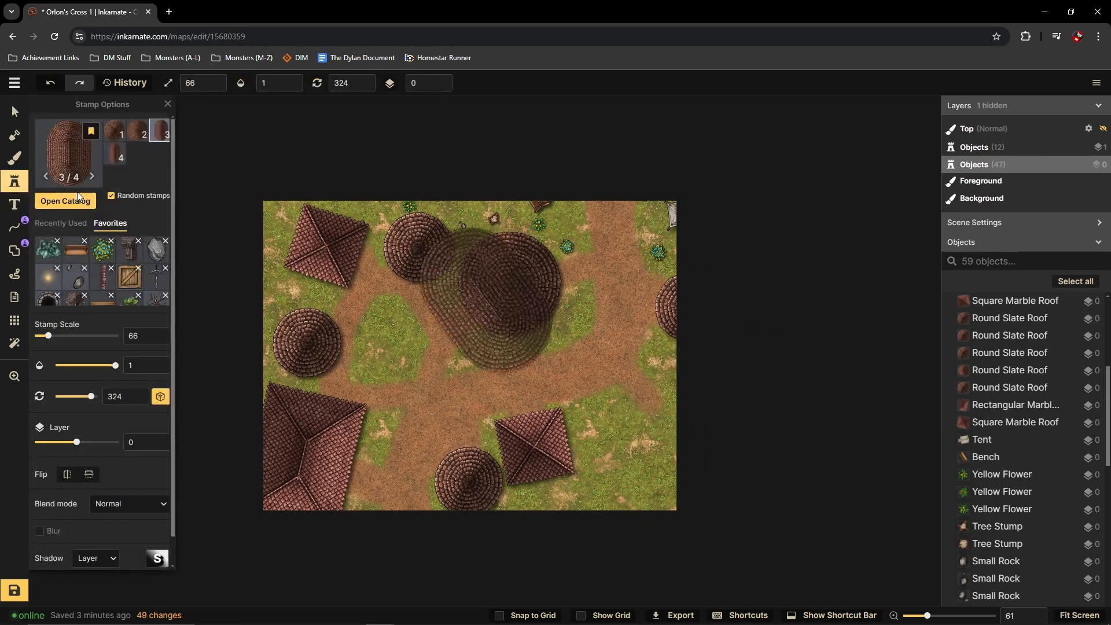
pyautogui.scroll(-5, 82, 259)
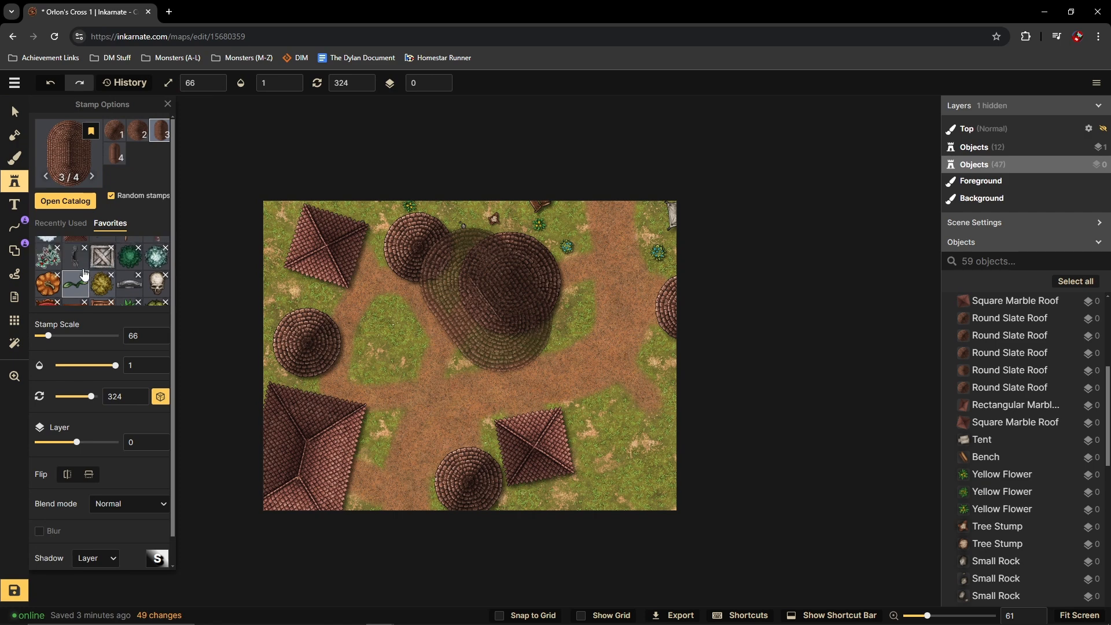
pyautogui.click(80, 270)
pyautogui.scroll(3, 672, 400)
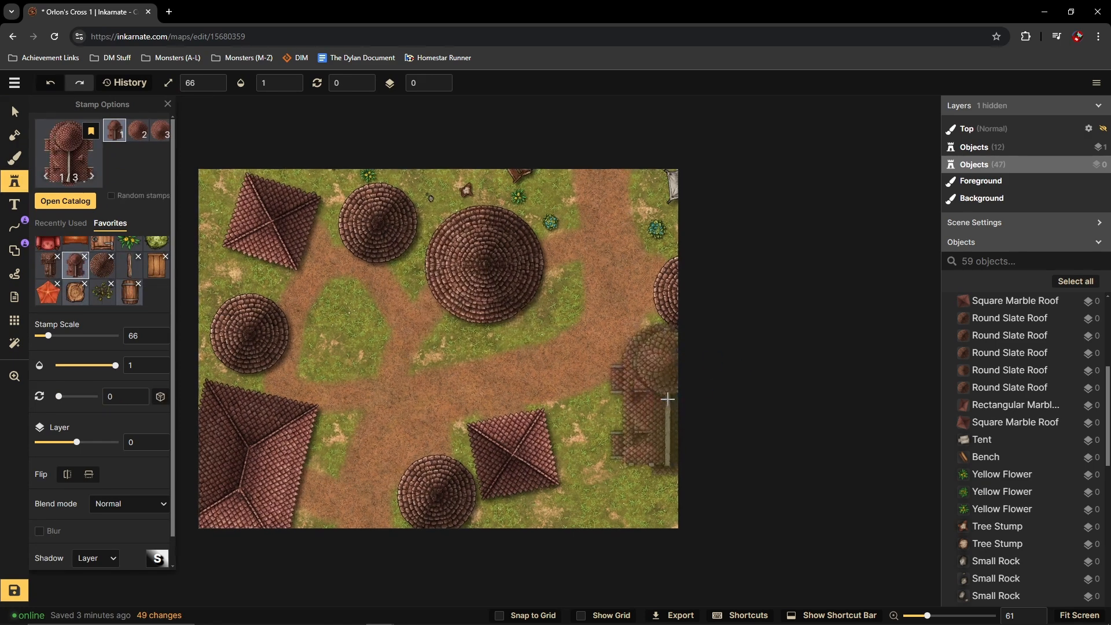
pyautogui.click(634, 412)
# Step: Enlarge the Marble House to scale 76, rotate it to 163 degrees and move it partly off the southeast corner
pyautogui.moveTo(618, 311); pyautogui.dragTo(707, 472)
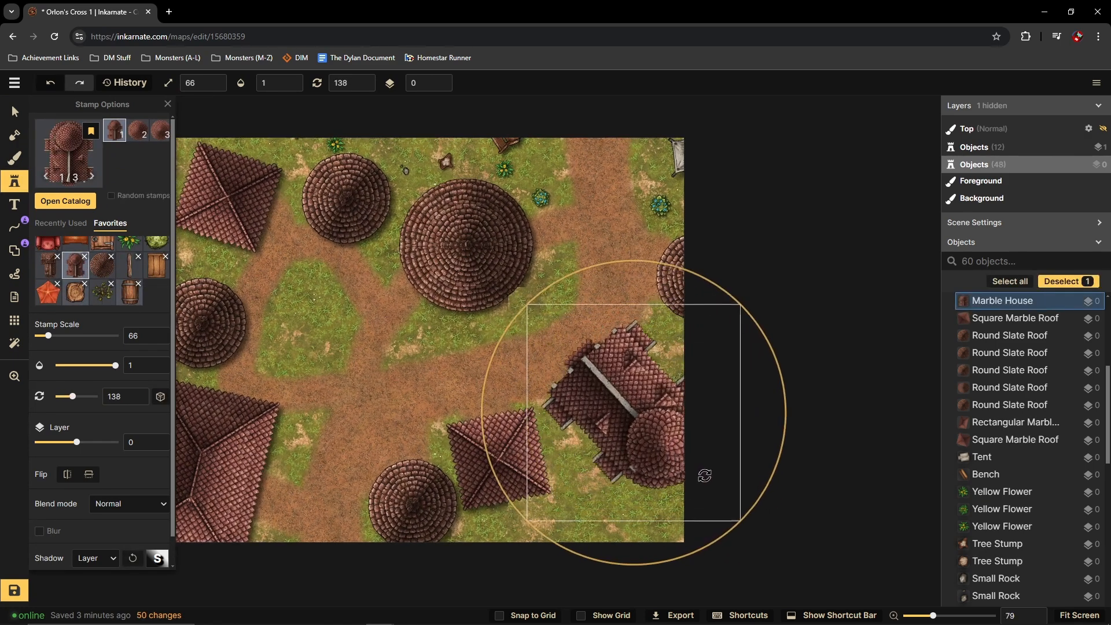
pyautogui.moveTo(527, 521); pyautogui.dragTo(650, 421)
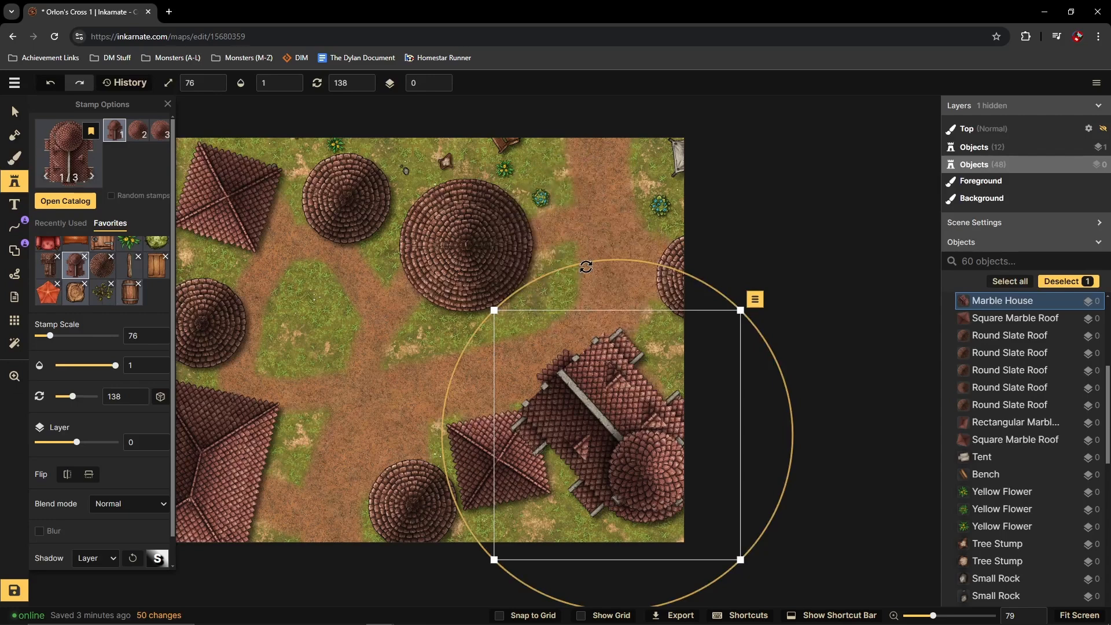
pyautogui.moveTo(588, 265); pyautogui.dragTo(654, 296)
pyautogui.moveTo(627, 376)
pyautogui.mouseDown()
pyautogui.moveTo(591, 471)
pyautogui.moveTo(616, 448)
pyautogui.moveTo(636, 378)
pyautogui.mouseUp()
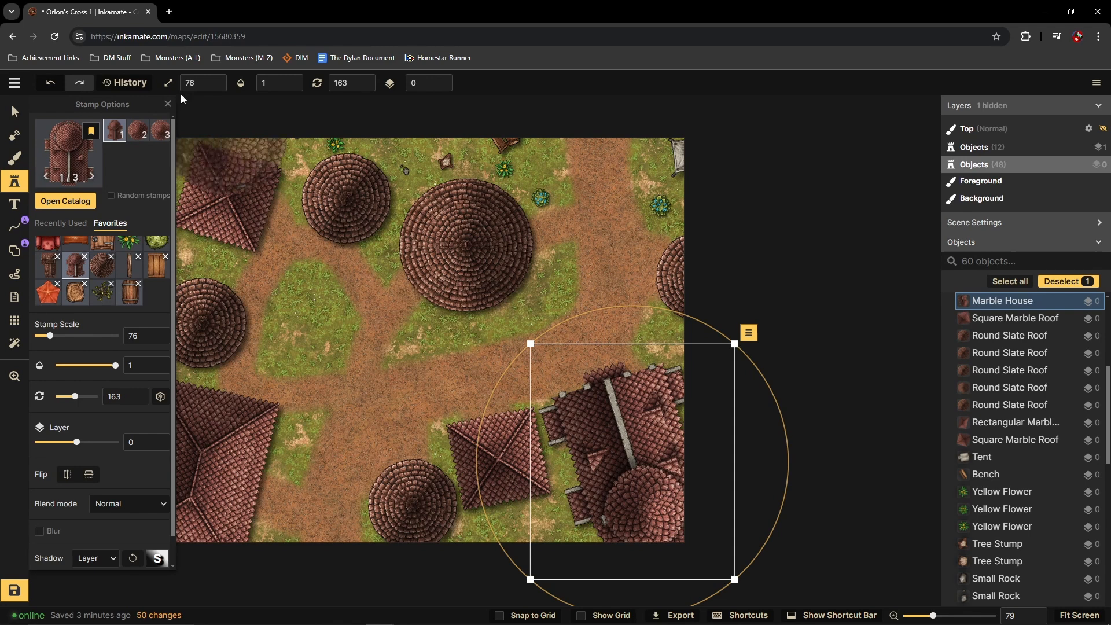
pyautogui.click(14, 111)
# Step: Place three wooden crates on layer -1 at scale 76, two along the Marble House's west wall and one on the south edge
pyautogui.click(19, 183)
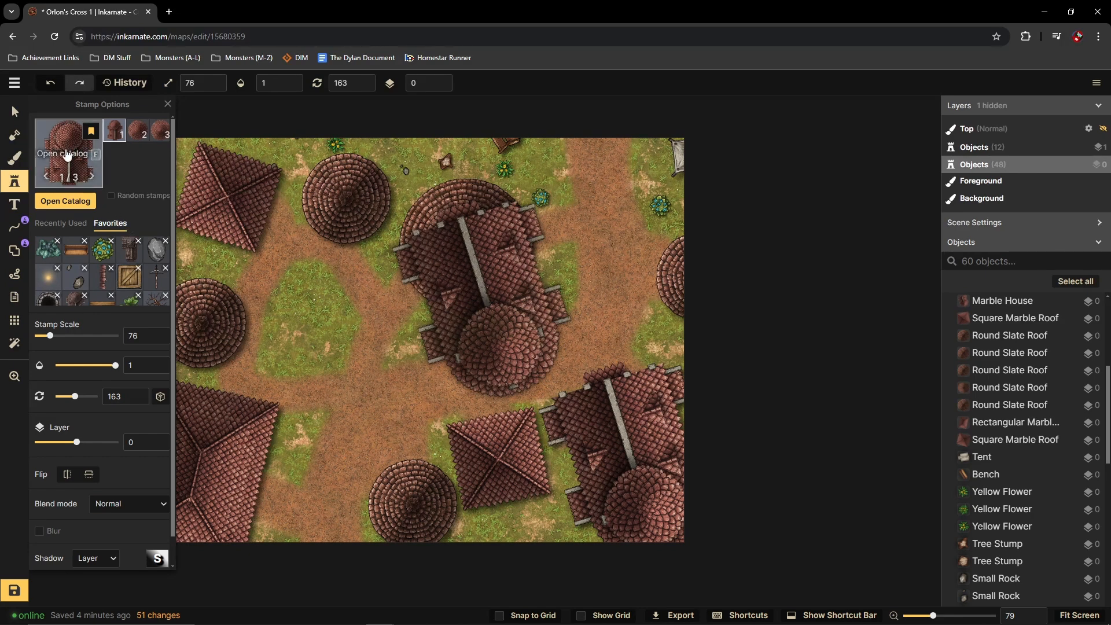
pyautogui.click(129, 277)
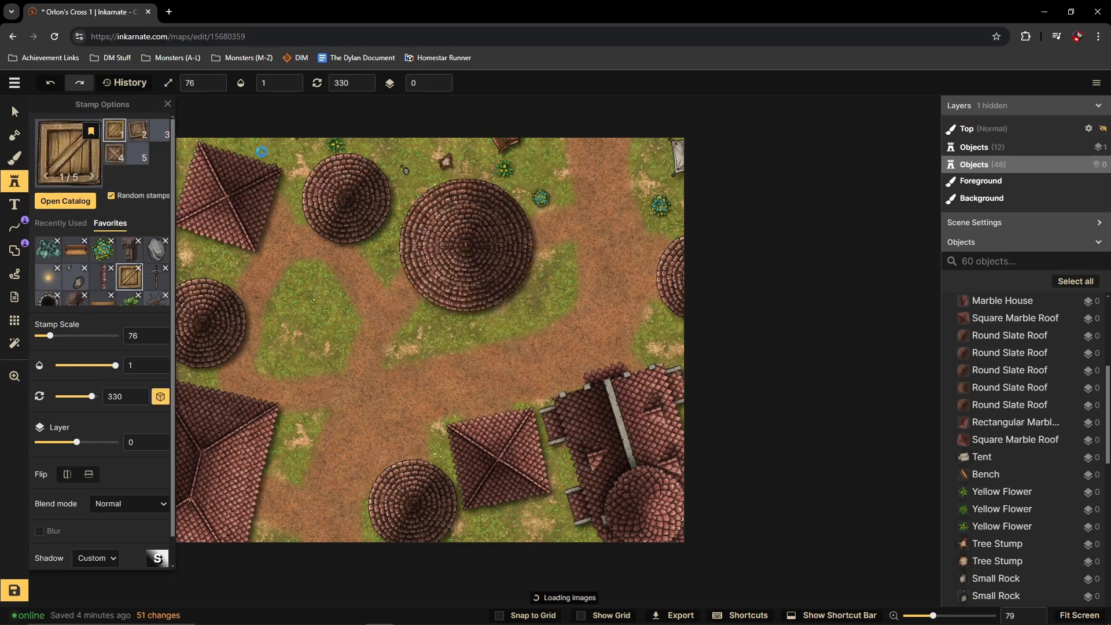
pyautogui.click(441, 87)
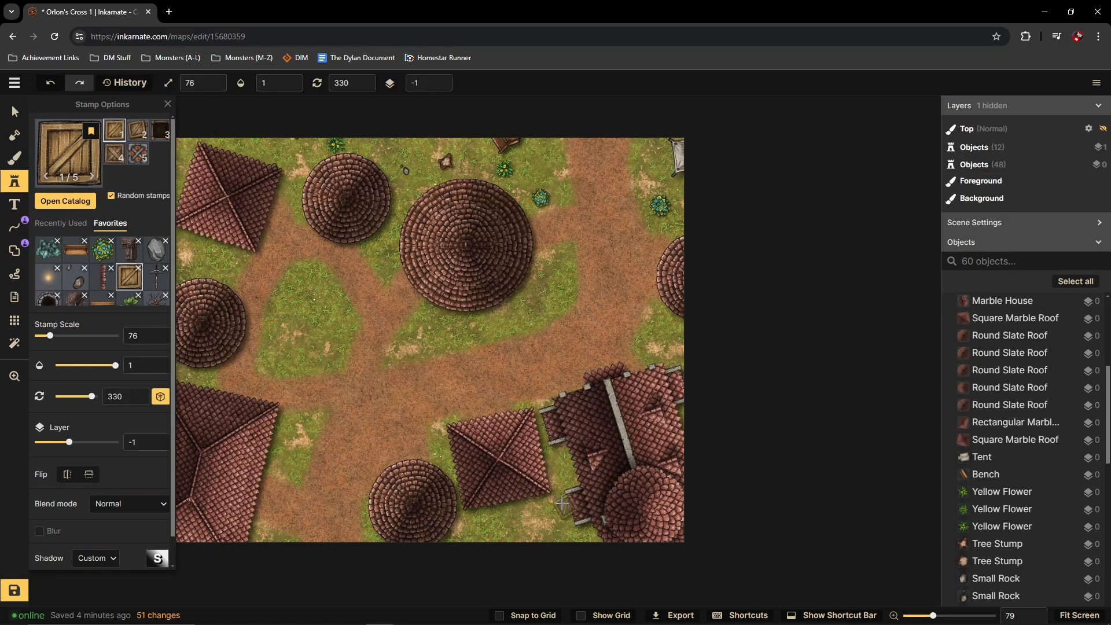
pyautogui.click(575, 478)
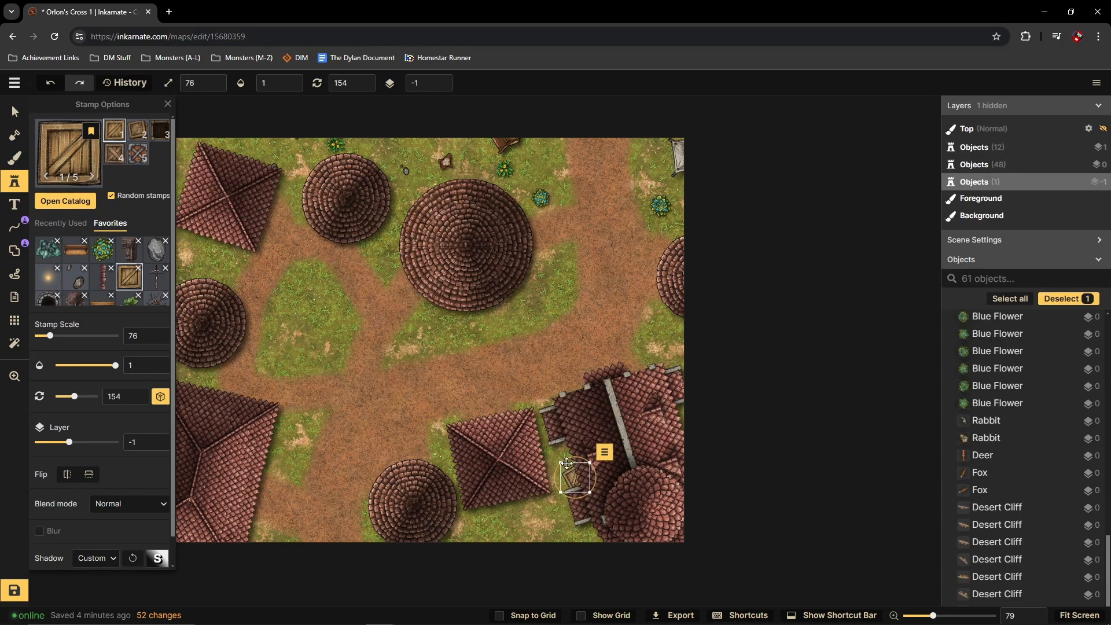
pyautogui.click(568, 453)
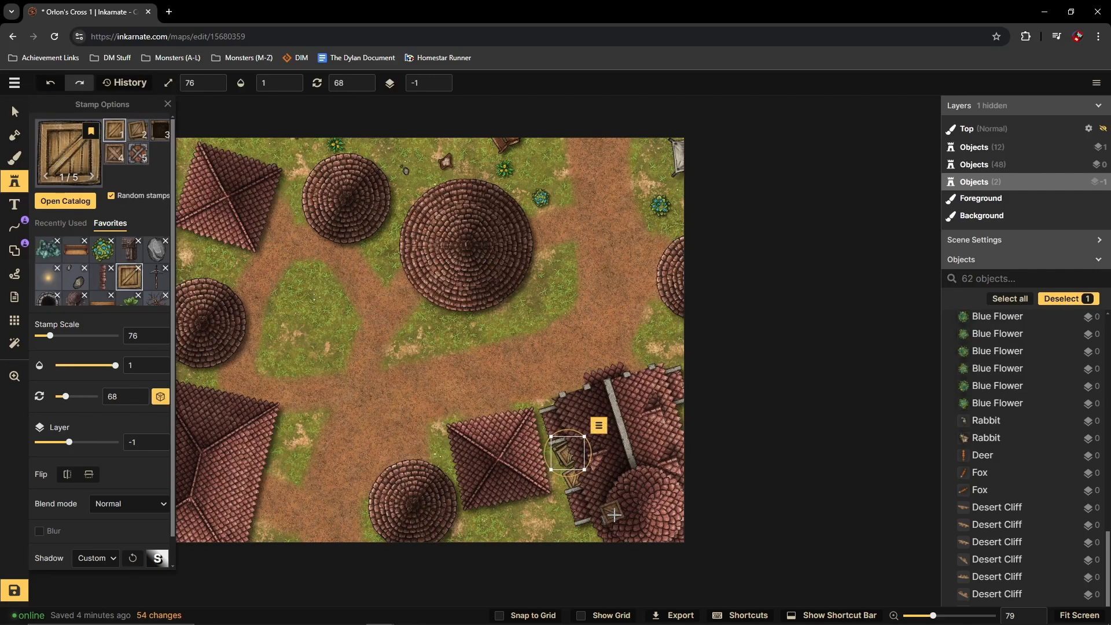
pyautogui.click(596, 535)
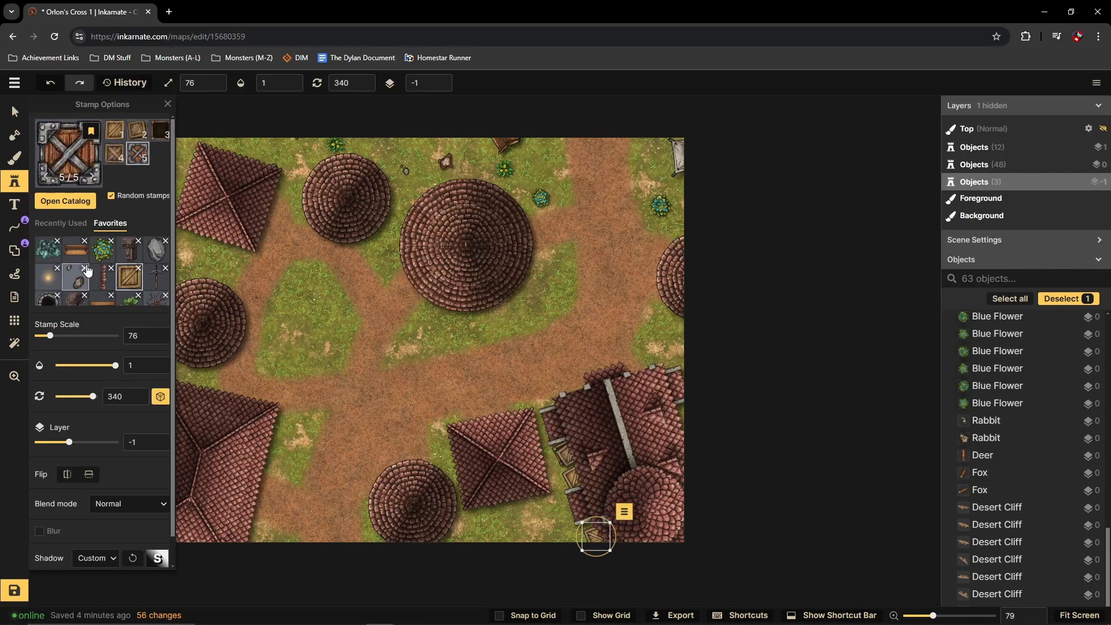
# Step: Place two barrels seen from above on layer -1 at scale 76 between the crates beside the Marble House
pyautogui.scroll(-4, 99, 283)
pyautogui.scroll(-2, 99, 283)
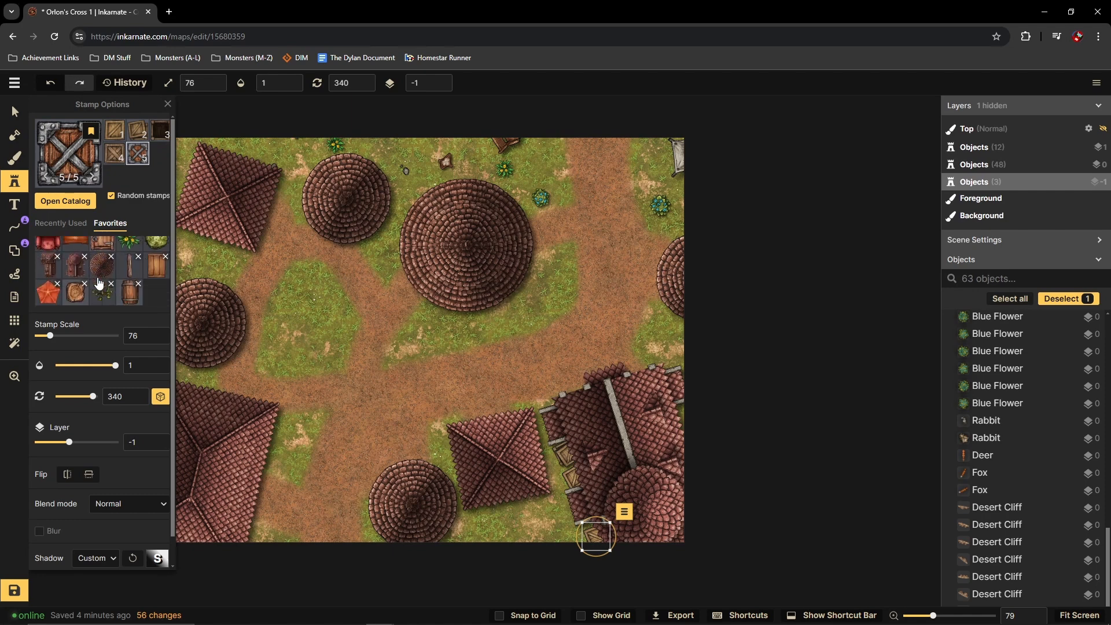
pyautogui.click(131, 294)
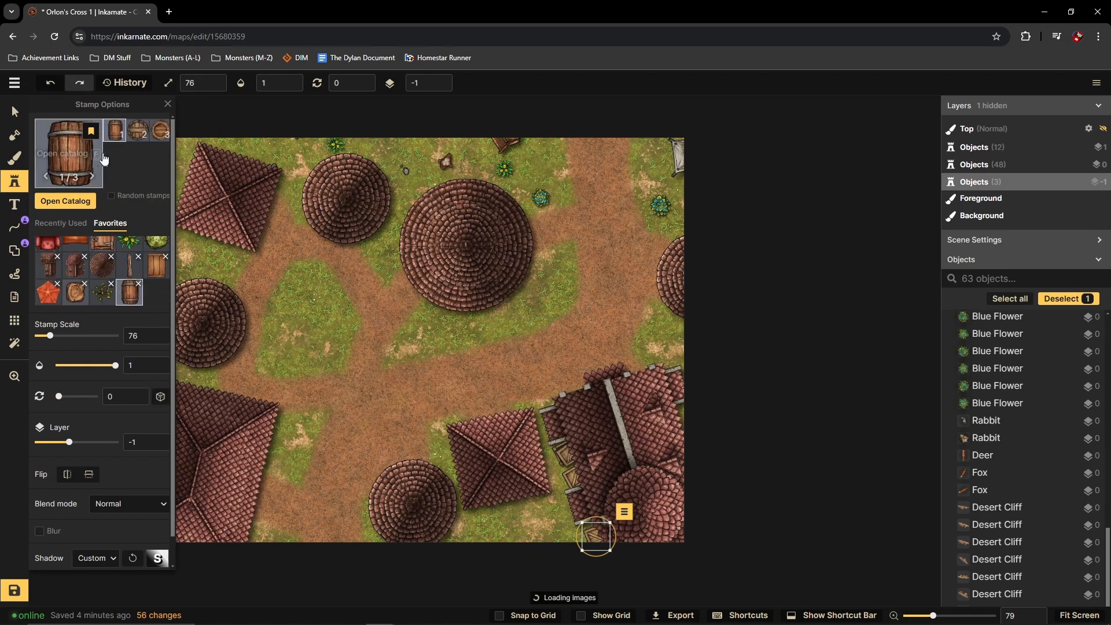
pyautogui.click(583, 526)
pyautogui.moveTo(586, 526); pyautogui.dragTo(583, 524)
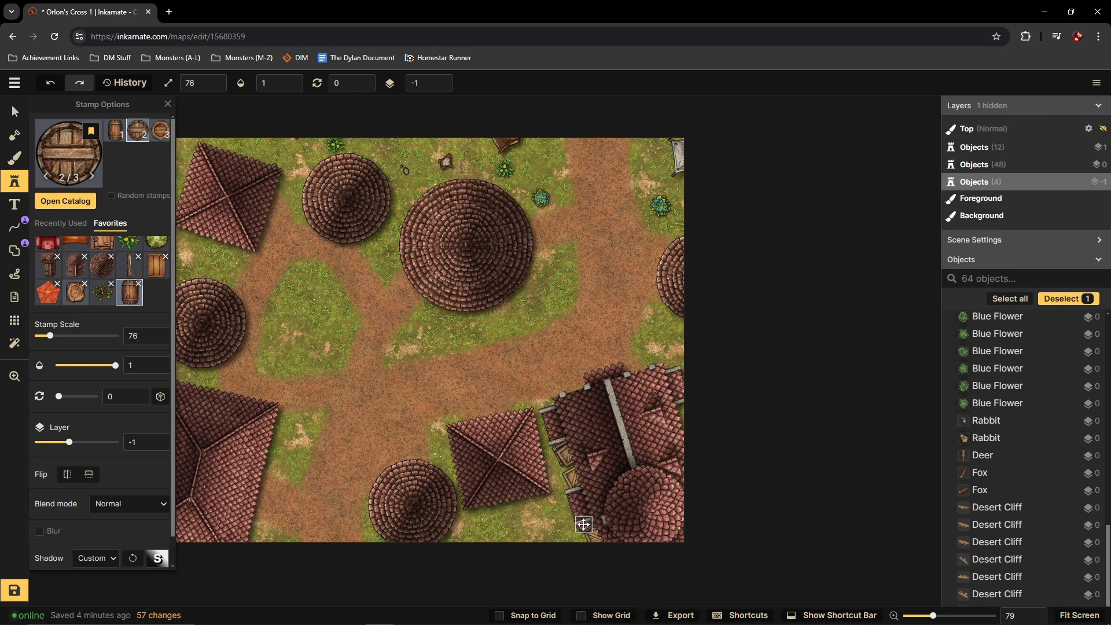
pyautogui.click(570, 509)
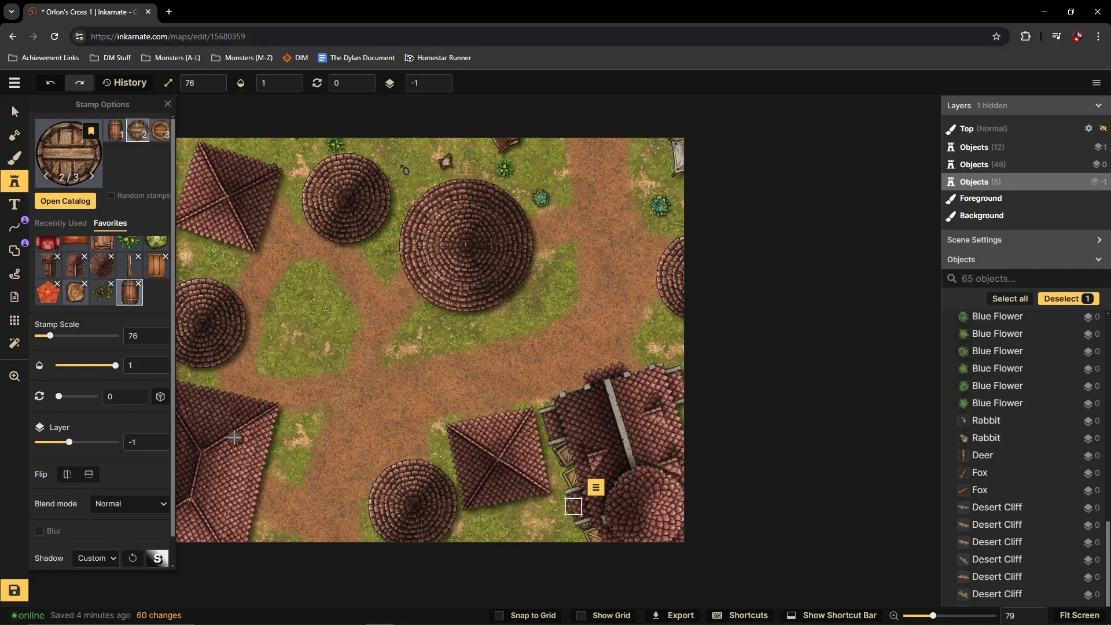
# Step: Scatter five Small Rock stamps at scale 76 on layer -1 over the grass along the map's west and northwest sides
pyautogui.scroll(-5, 113, 294)
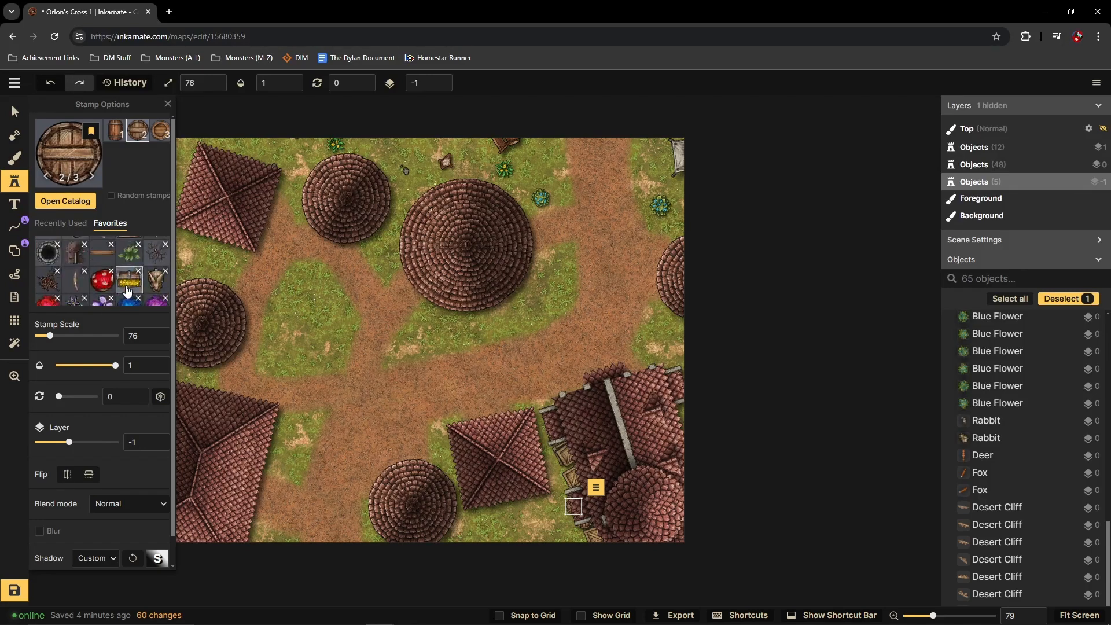
pyautogui.click(75, 278)
pyautogui.scroll(-2, 363, 338)
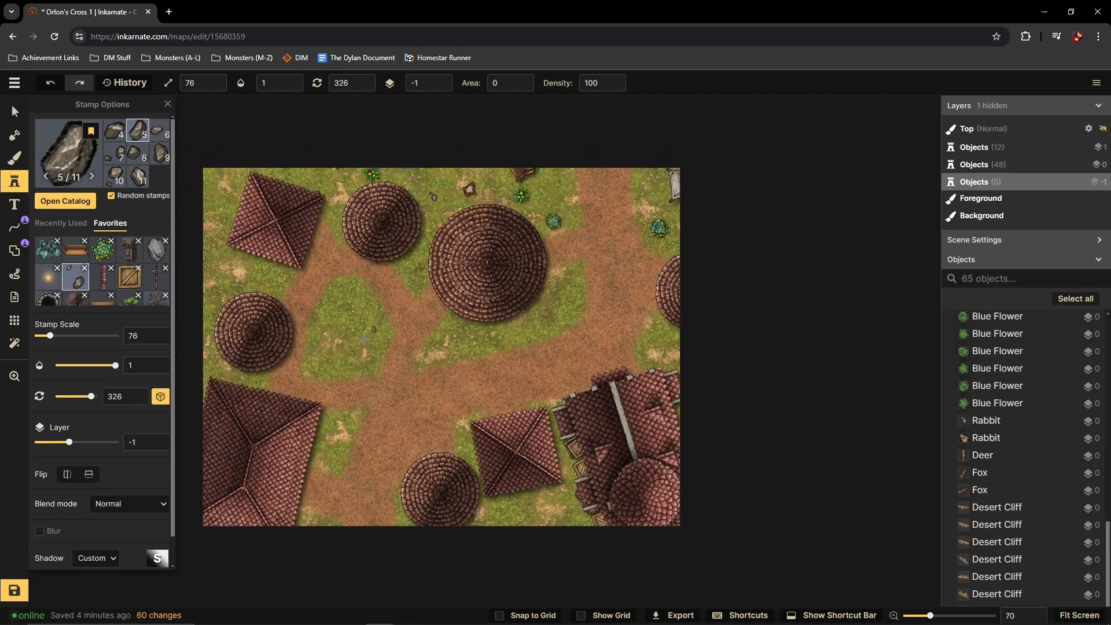
pyautogui.click(218, 279)
pyautogui.click(212, 226)
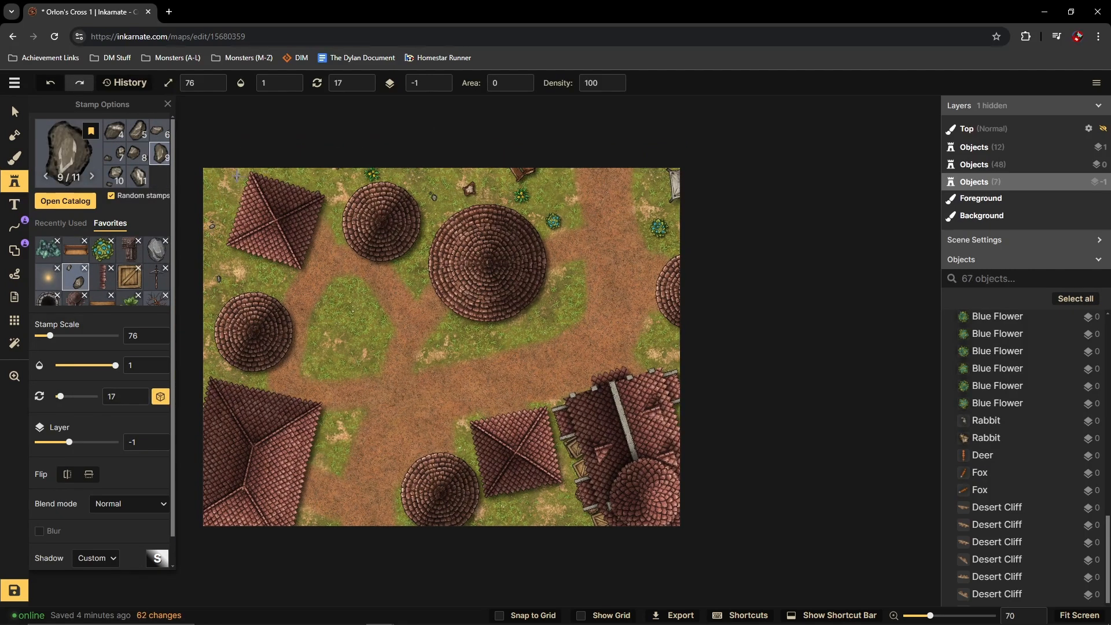
pyautogui.click(237, 176)
pyautogui.click(308, 177)
pyautogui.click(231, 349)
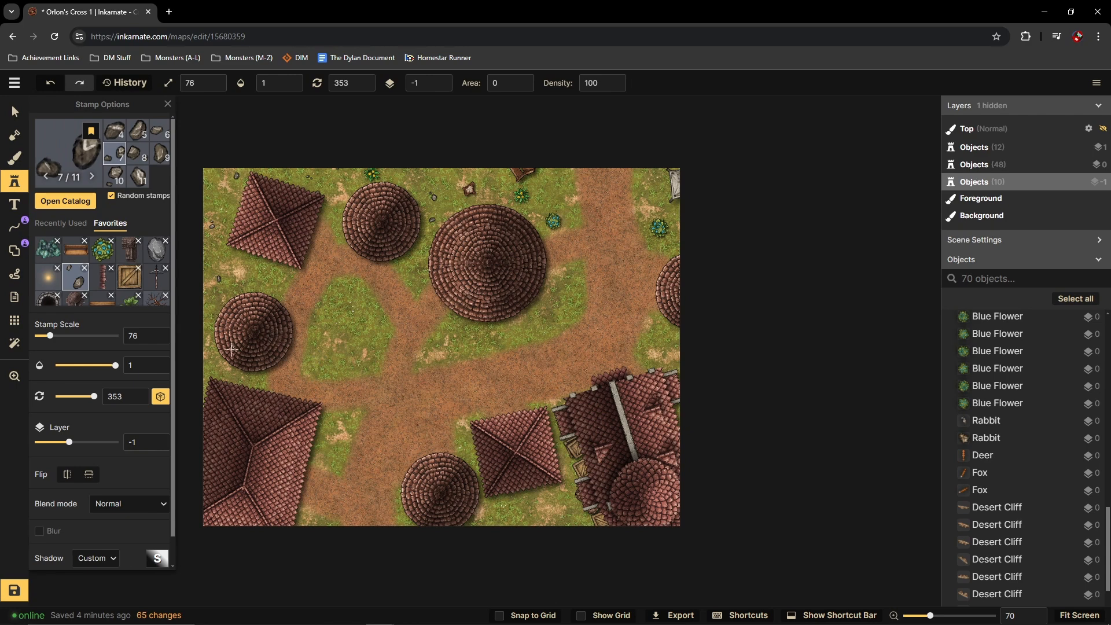
# Step: Scatter more small rocks on the central grass patch and over the grass along the east and north sides
pyautogui.click(542, 387)
pyautogui.click(455, 343)
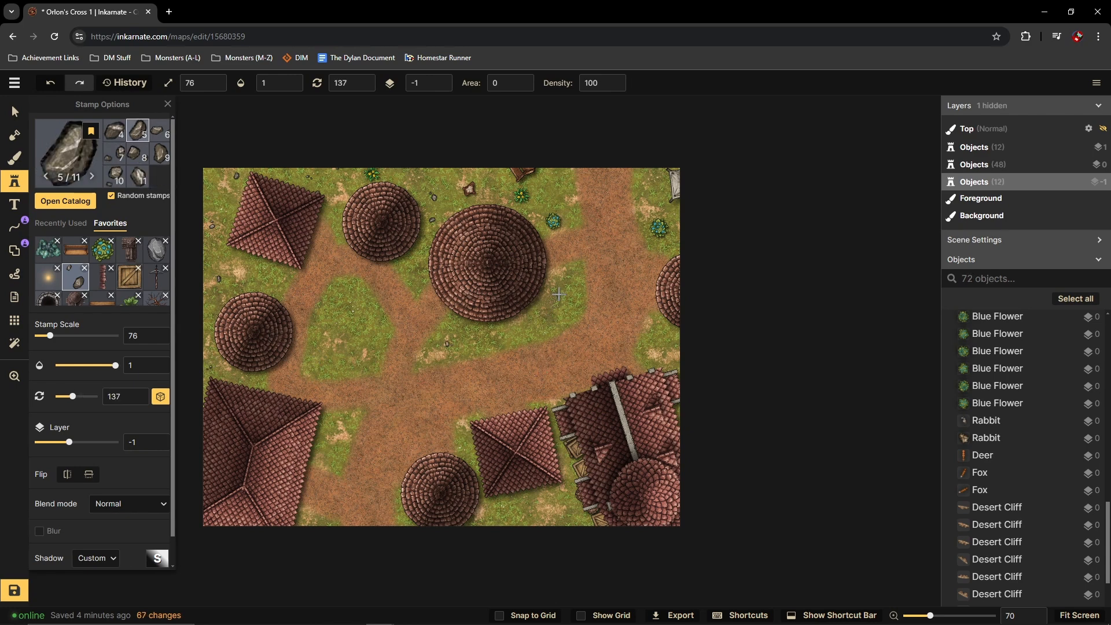
pyautogui.click(667, 350)
pyautogui.click(659, 234)
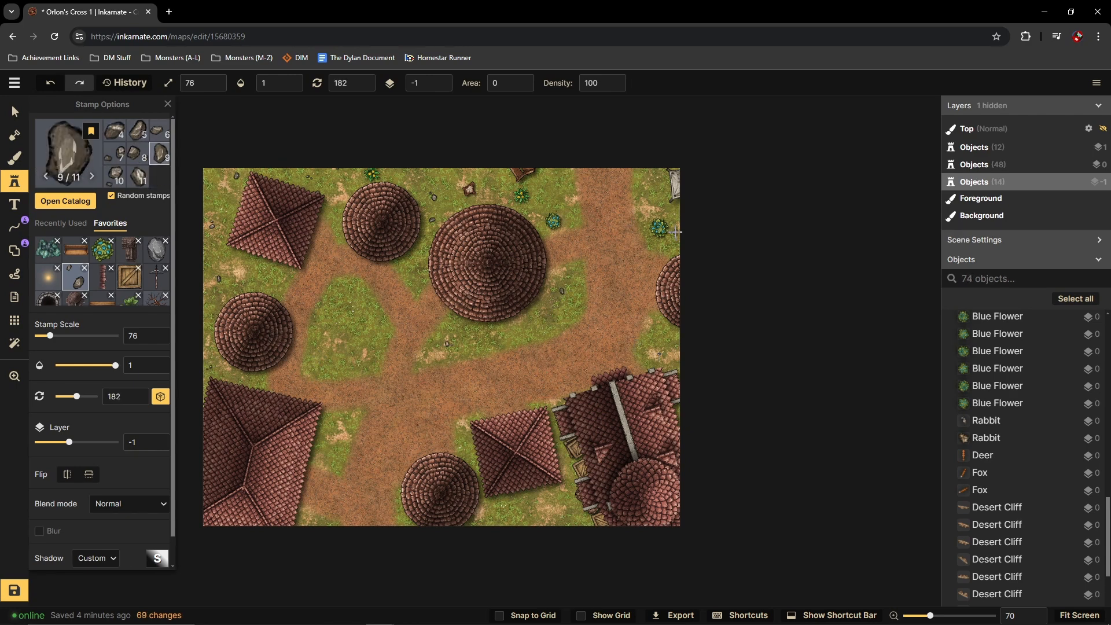
pyautogui.click(677, 232)
pyautogui.click(517, 216)
pyautogui.click(559, 181)
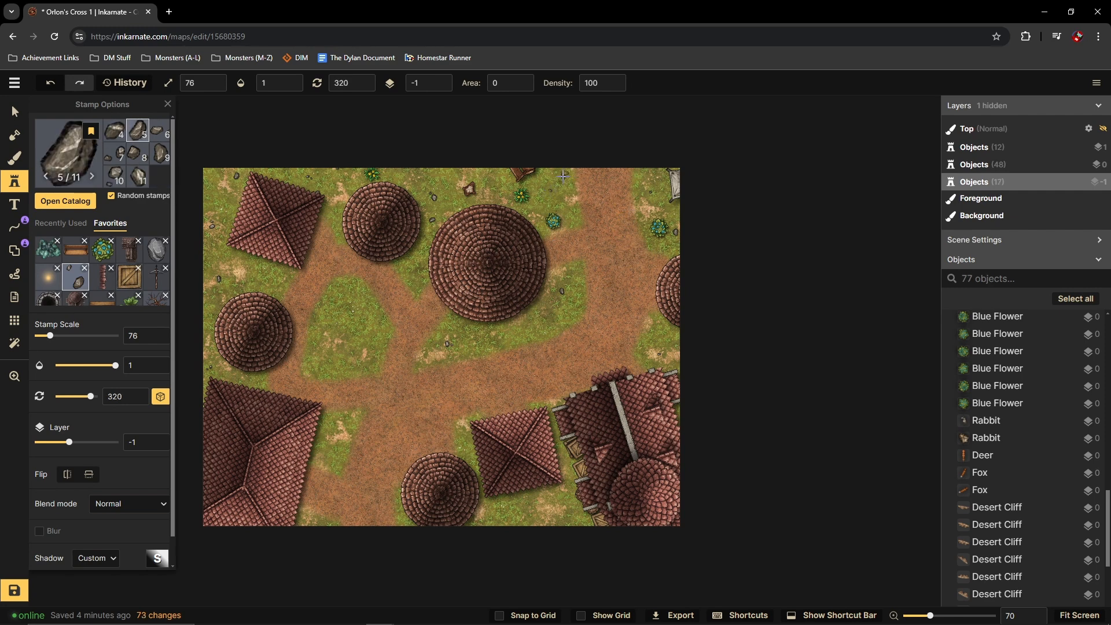
# Step: Scatter the remaining small rocks over the grass patches around the southern roofs
pyautogui.click(592, 313)
pyautogui.click(553, 514)
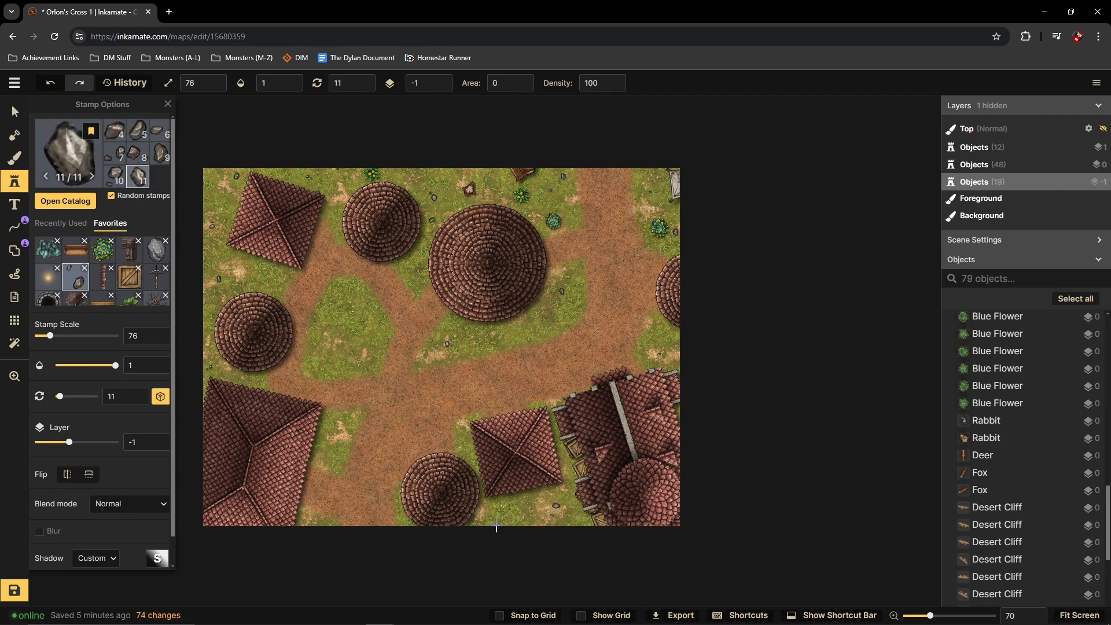
pyautogui.click(435, 526)
pyautogui.click(346, 426)
pyautogui.click(339, 451)
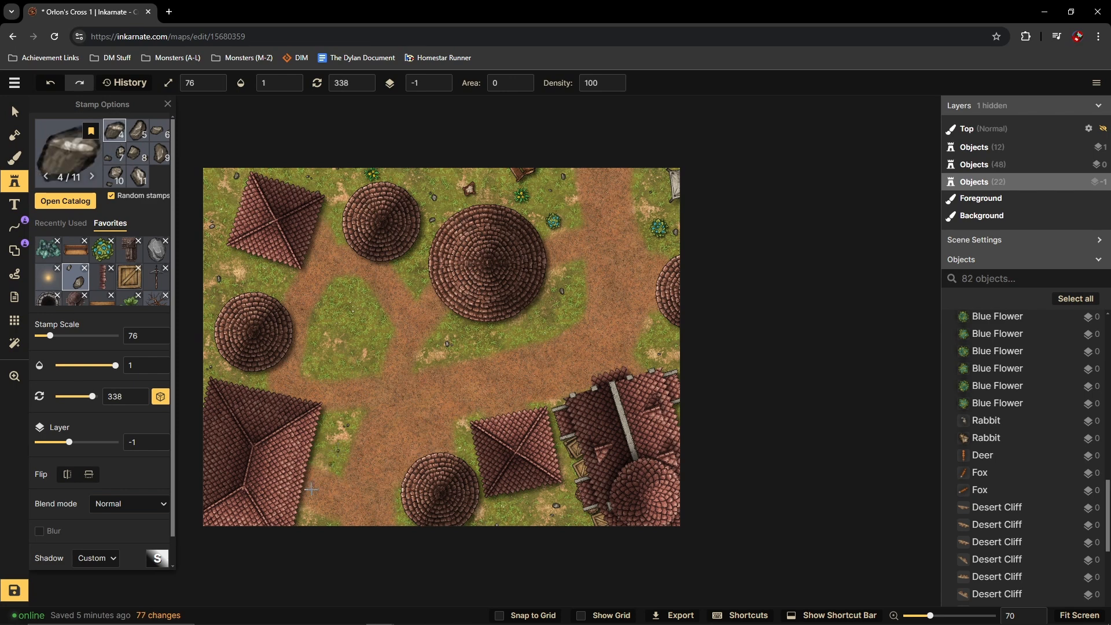
pyautogui.click(316, 543)
# Step: Place an Apple Tree stamp at scale 76 on the rounded grass island between the western paths
pyautogui.scroll(-5, 110, 278)
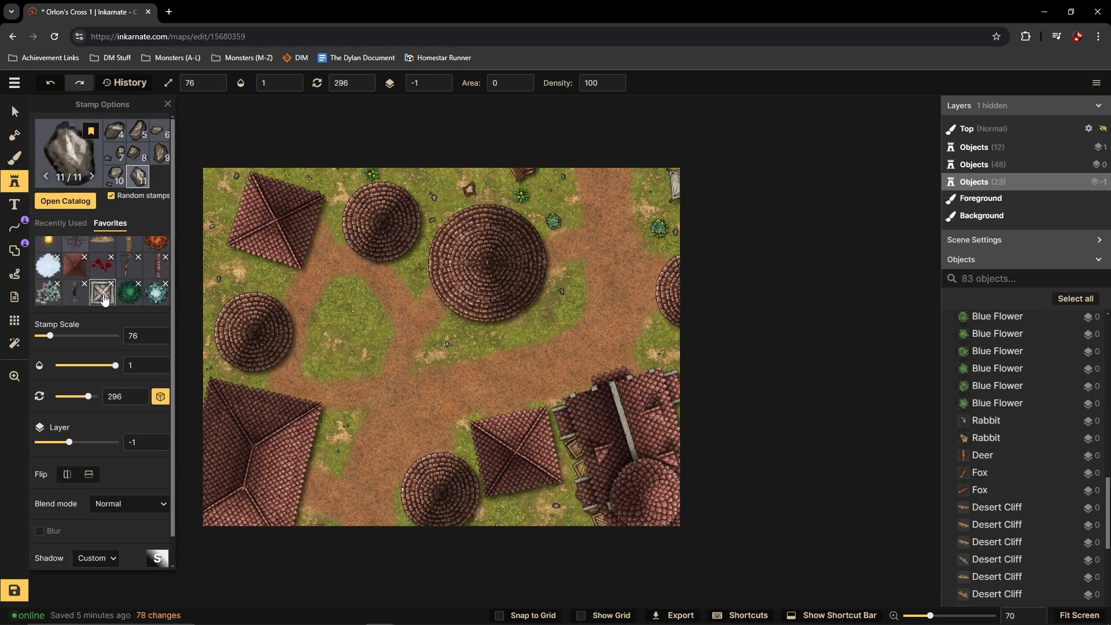
pyautogui.scroll(5, 107, 292)
pyautogui.click(116, 287)
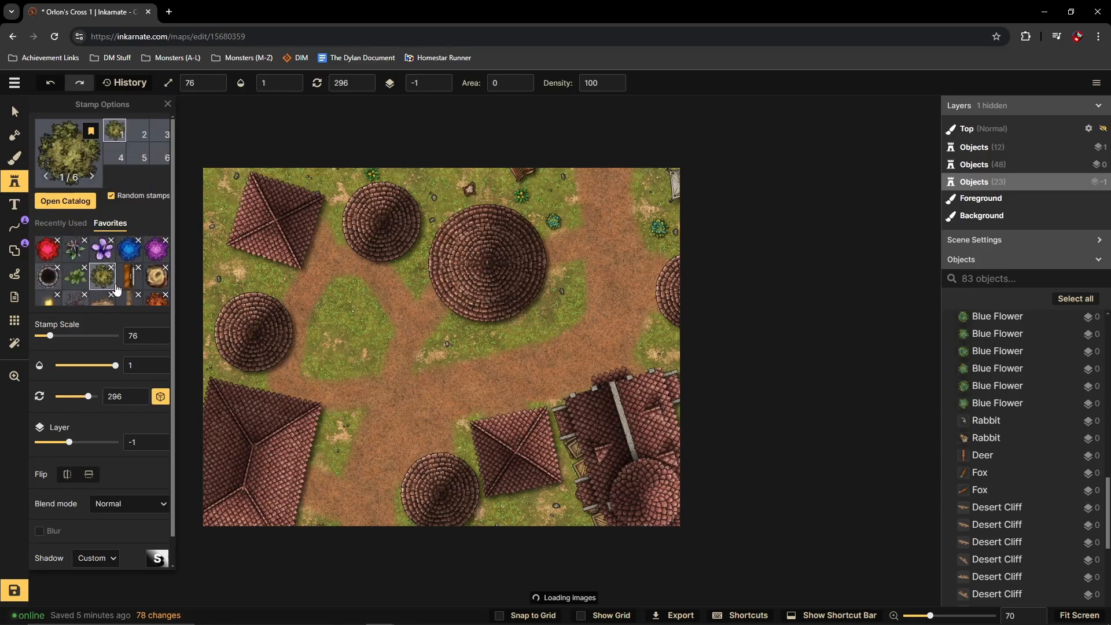
pyautogui.click(77, 227)
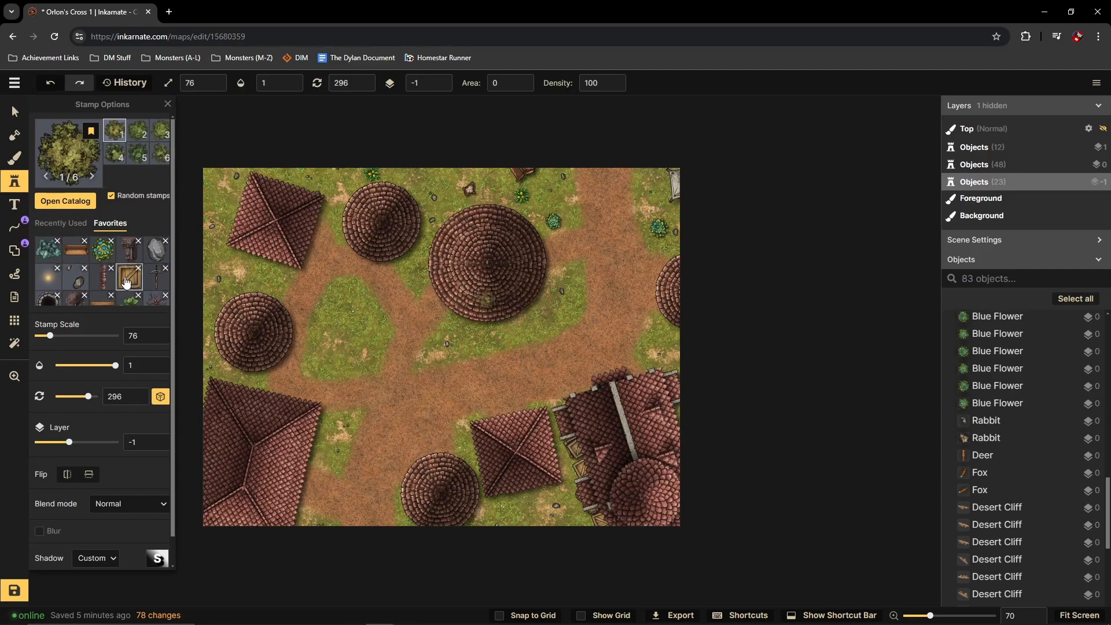
pyautogui.click(77, 227)
pyautogui.scroll(-3, 134, 290)
pyautogui.click(154, 272)
pyautogui.click(331, 313)
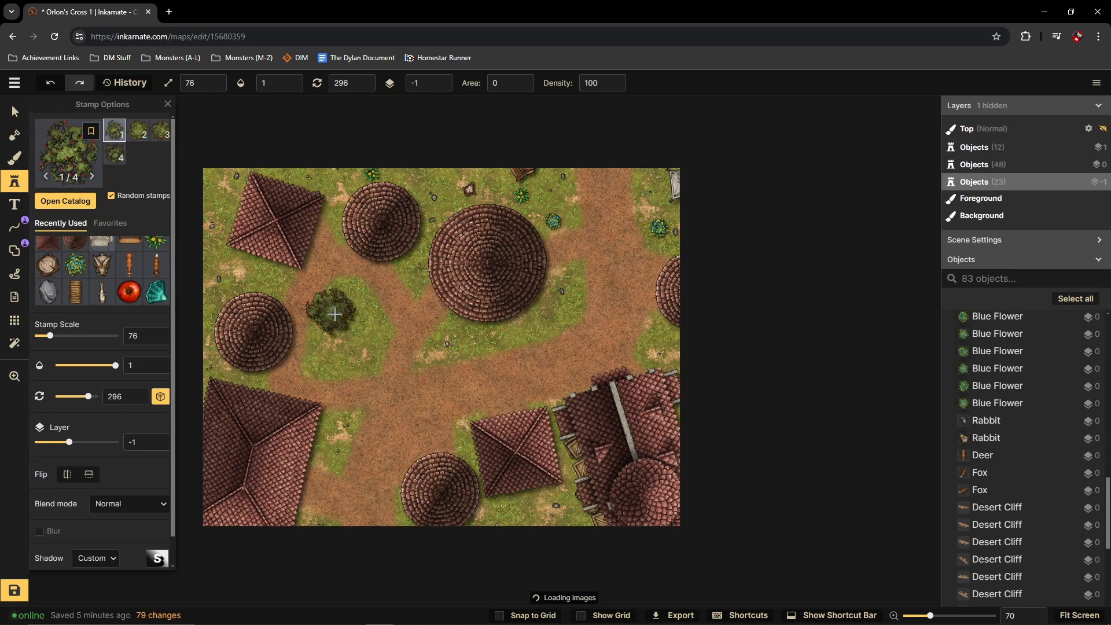
# Step: Enlarge the new apple tree to scale 221 and raise it to layer 3
pyautogui.click(14, 115)
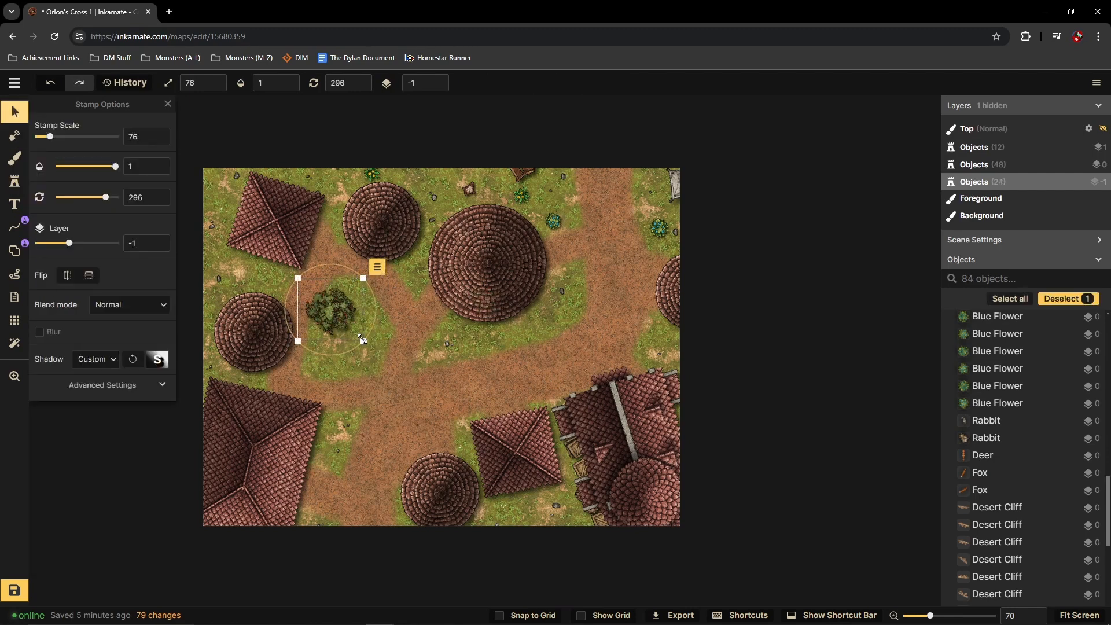
pyautogui.moveTo(363, 341); pyautogui.dragTo(486, 461)
pyautogui.moveTo(398, 349); pyautogui.dragTo(360, 309)
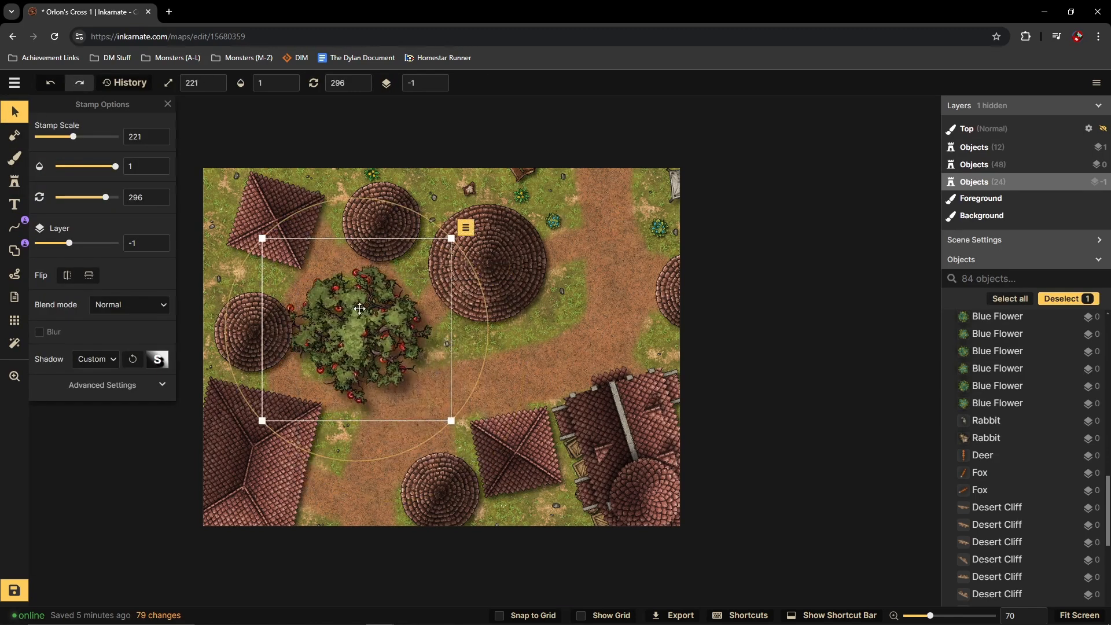
pyautogui.click(439, 79)
pyautogui.click(439, 79)
pyautogui.click(439, 79)
pyautogui.click(439, 80)
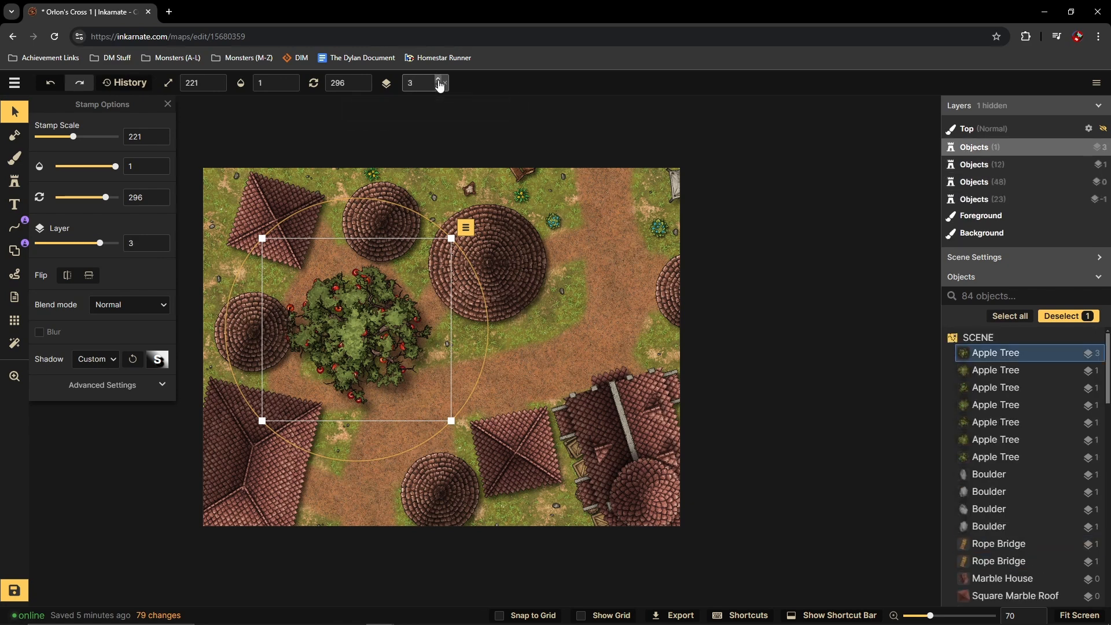
# Step: Reduce the apple tree to scale 127, rotate it to 344 degrees and centre it on the western grass island
pyautogui.moveTo(451, 238); pyautogui.dragTo(365, 311)
pyautogui.moveTo(306, 389); pyautogui.dragTo(346, 352)
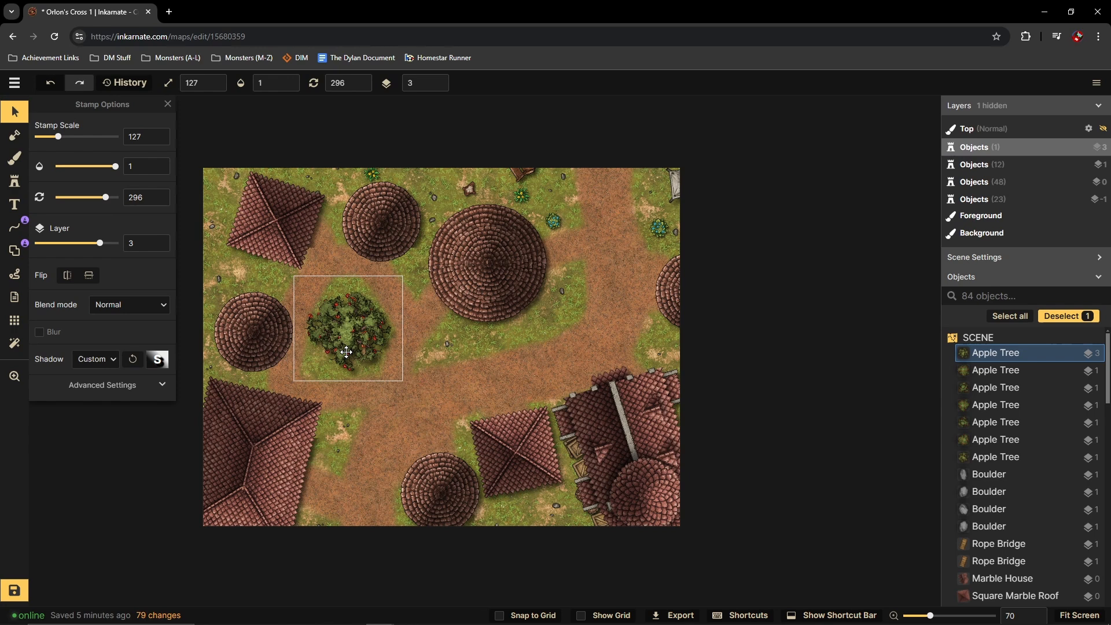
pyautogui.moveTo(351, 255); pyautogui.dragTo(392, 291)
pyautogui.moveTo(360, 345); pyautogui.dragTo(362, 350)
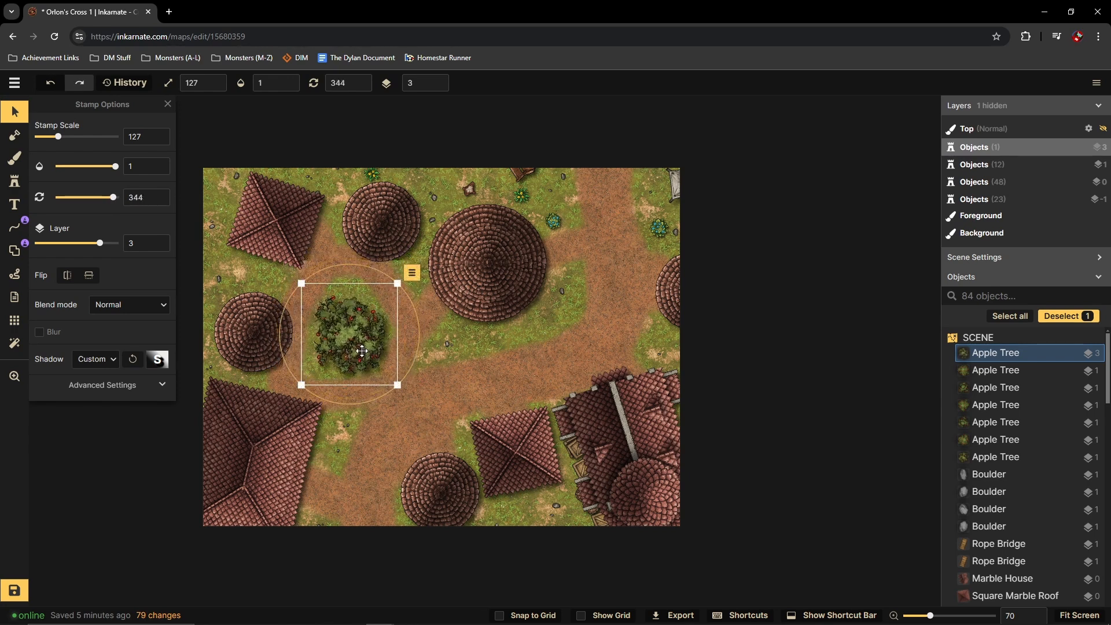
# Step: Add two more small rocks on layer -1, one on the central grass patch and one on the grass near the east edge
pyautogui.click(455, 340)
pyautogui.click(454, 339)
pyautogui.click(14, 183)
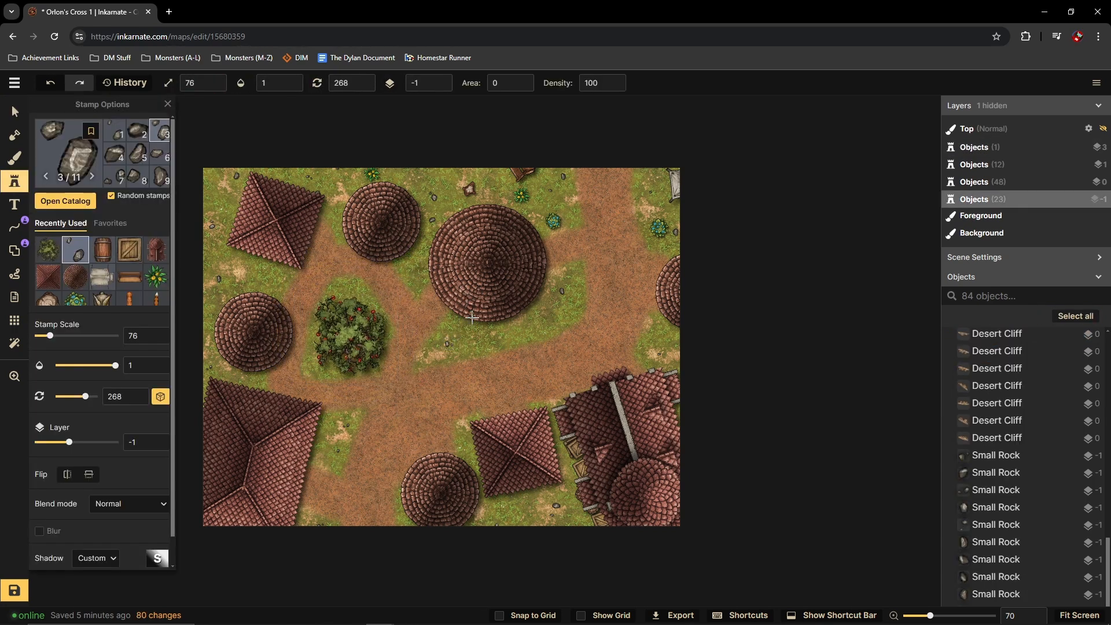
pyautogui.click(474, 351)
pyautogui.click(666, 344)
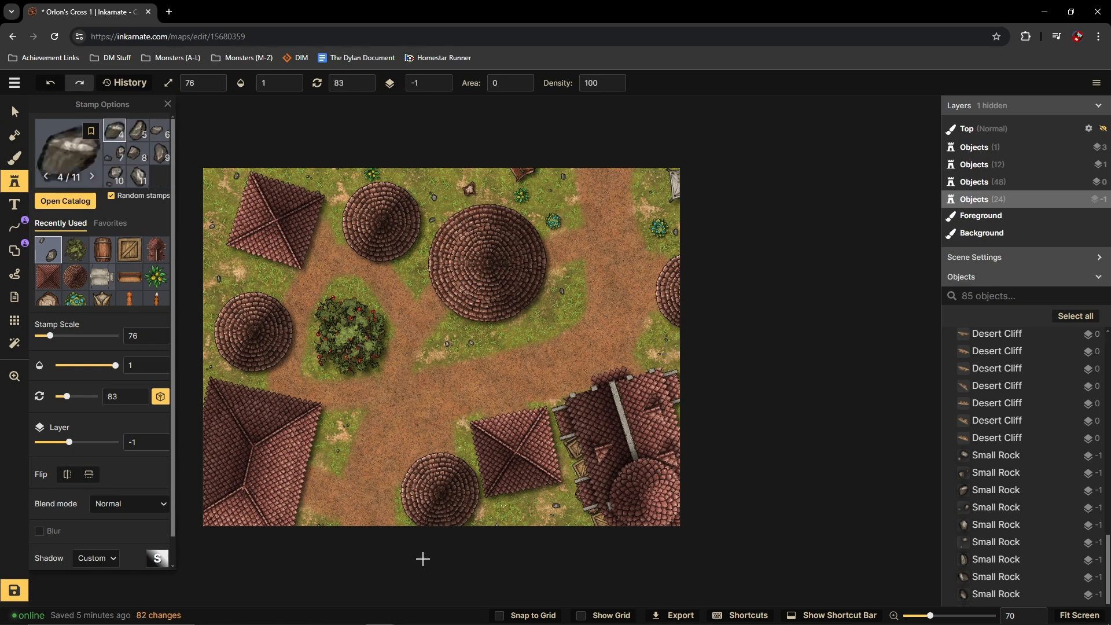
# Step: Place four crates on layer -1, two along the north edge of the large southwest roof and two beside the western round roof
pyautogui.click(129, 249)
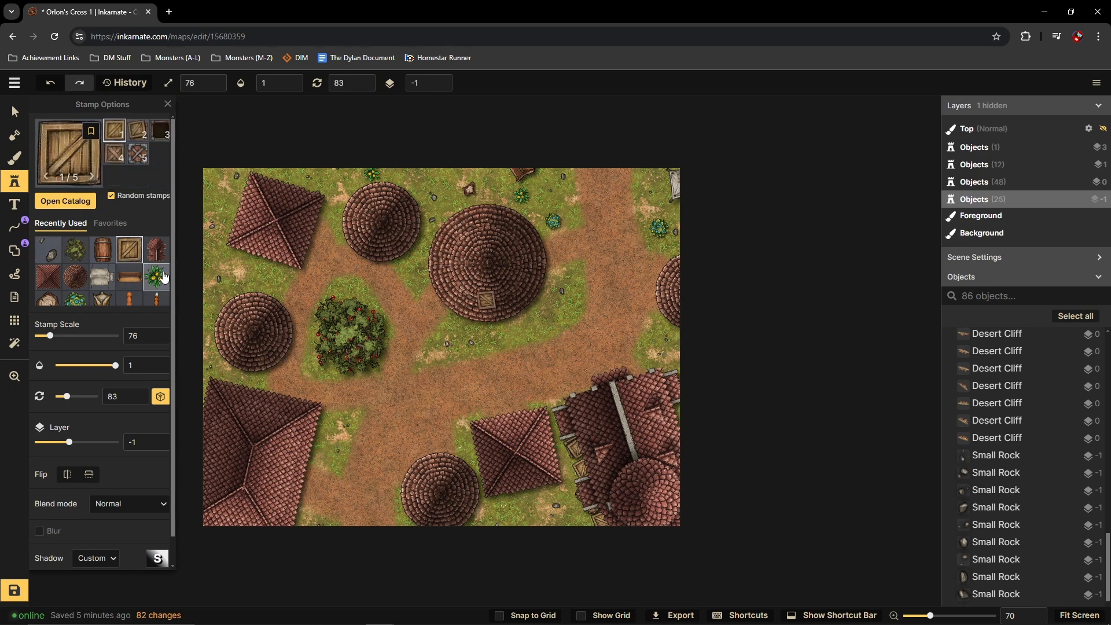
pyautogui.scroll(2, 228, 375)
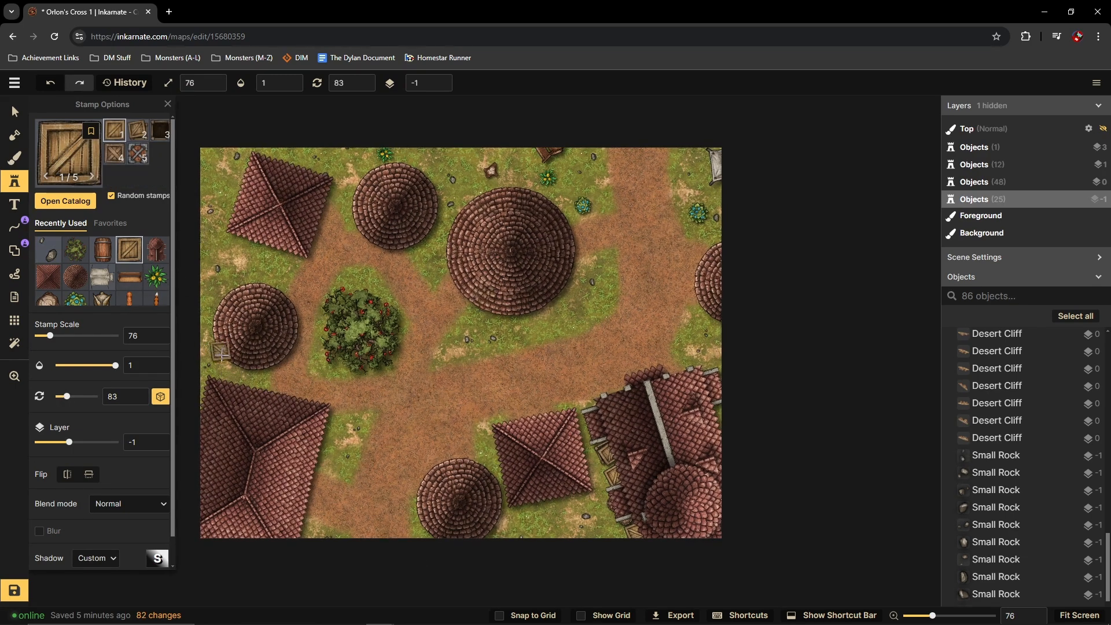
pyautogui.click(219, 392)
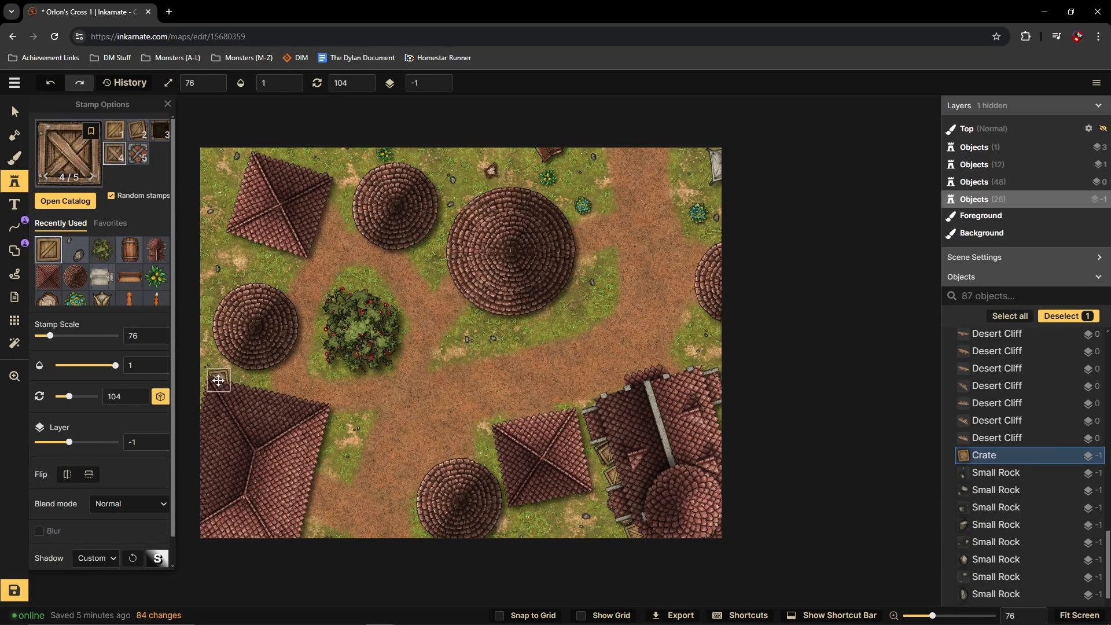
pyautogui.click(242, 385)
pyautogui.click(235, 281)
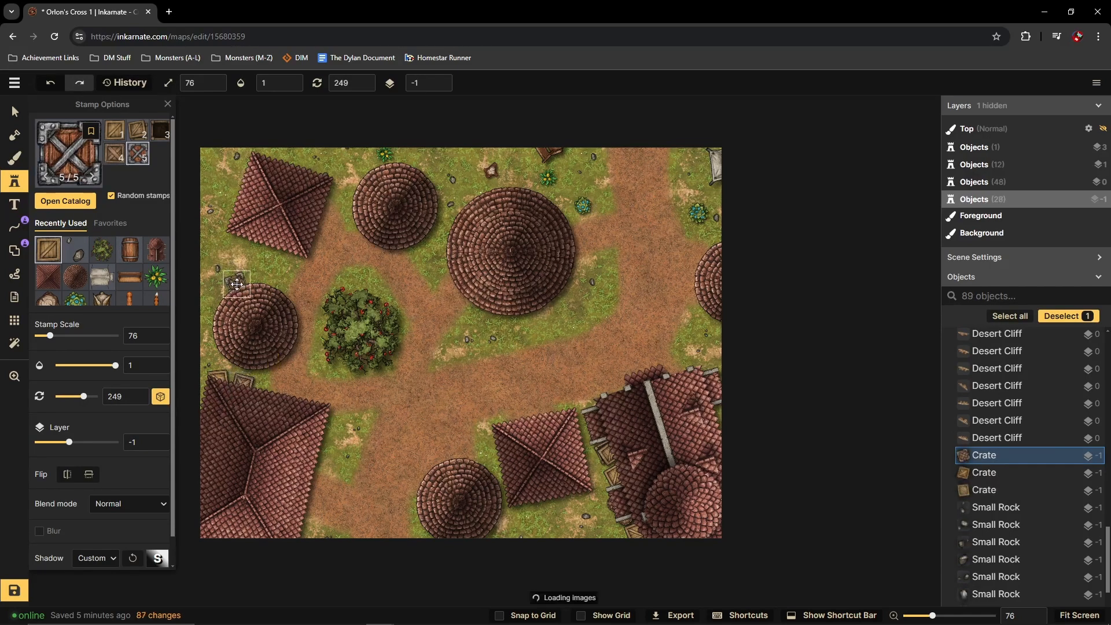
pyautogui.click(217, 300)
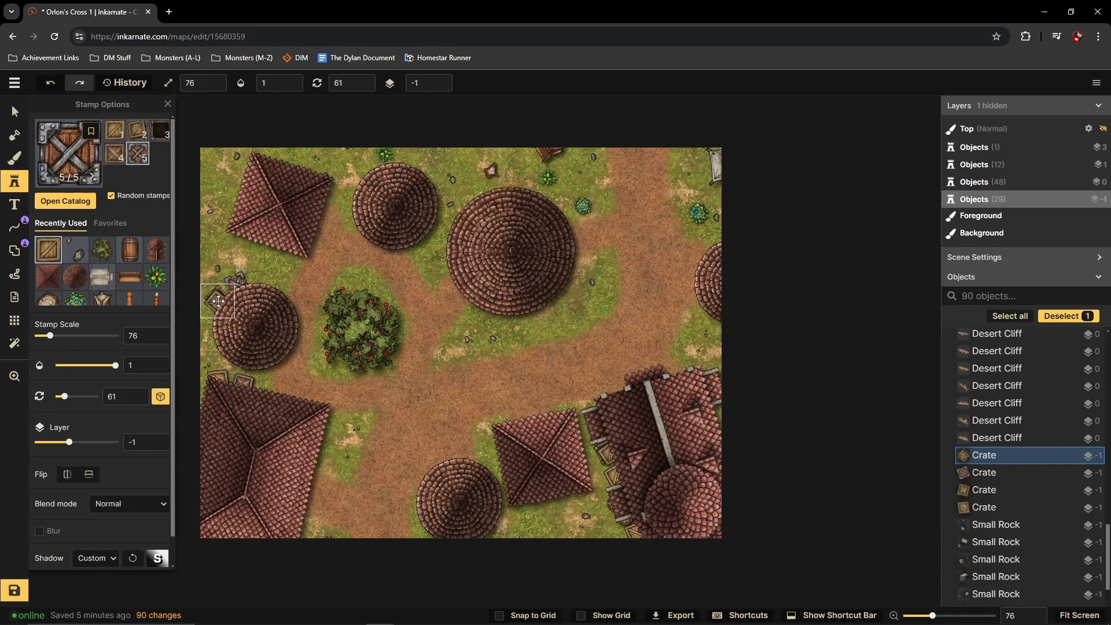
# Step: Tuck four crates against the northern roofs: one by the northwest square roof, one by the small round roof, two by the largest round roof
pyautogui.click(236, 206)
pyautogui.click(366, 178)
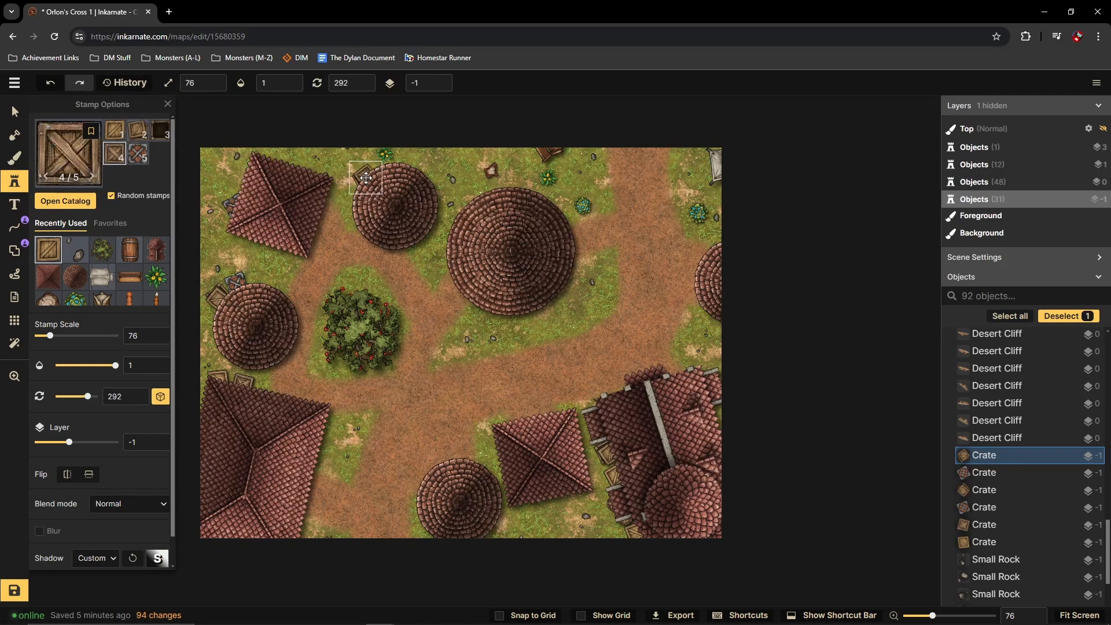
pyautogui.click(475, 197)
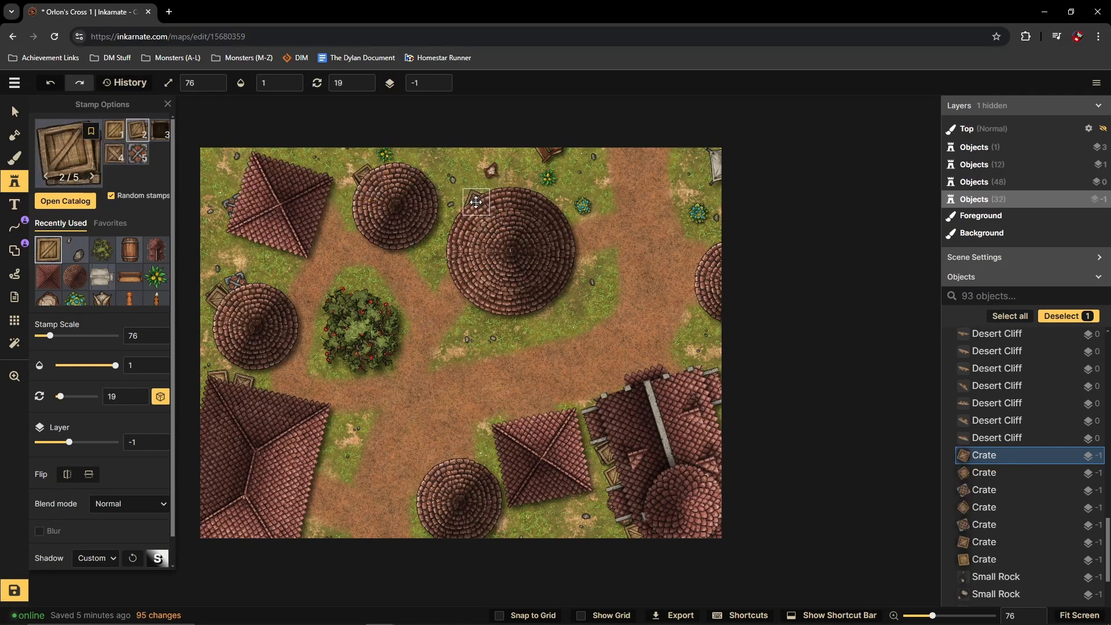
pyautogui.click(455, 228)
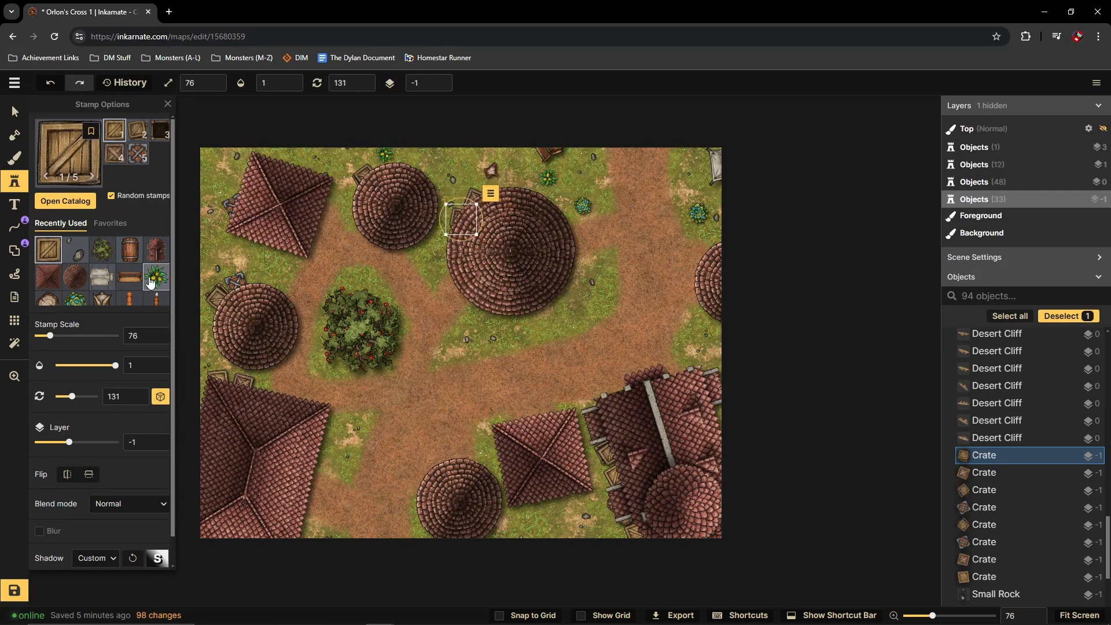
# Step: Plant three Yellow Flower stamps on layer -1, two on the central grass patch and one east of the large southwest roof
pyautogui.click(156, 277)
pyautogui.click(599, 303)
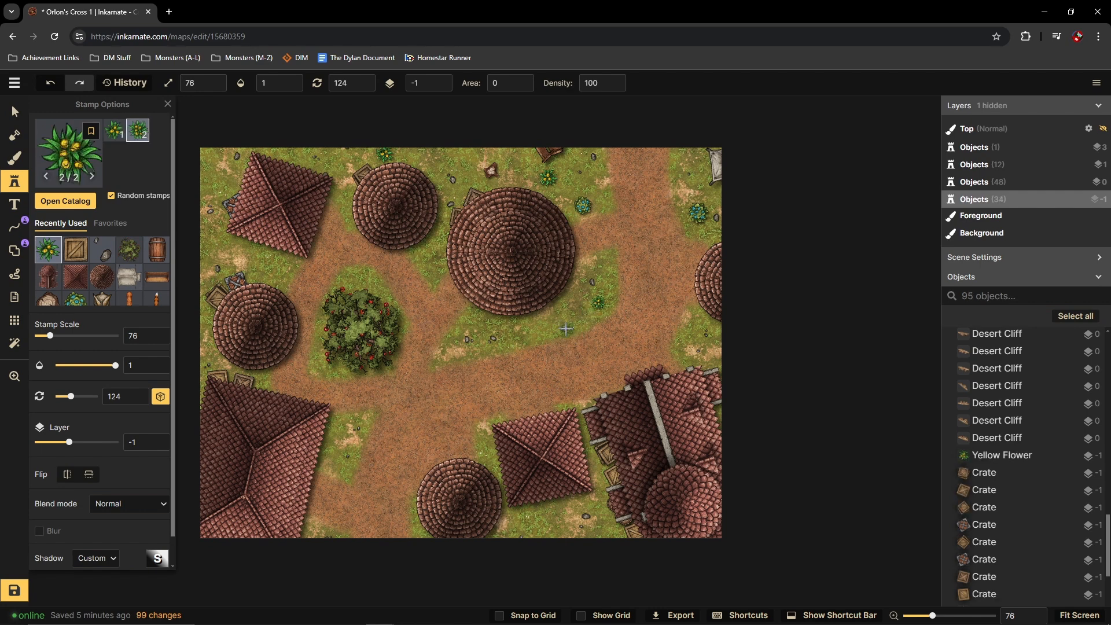
pyautogui.click(511, 336)
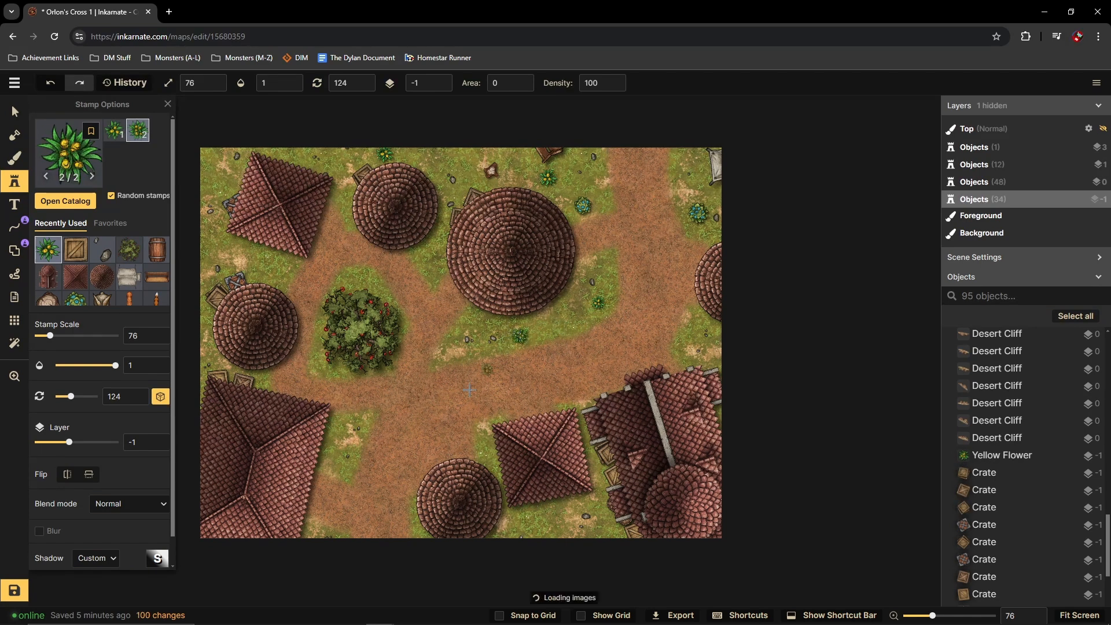
pyautogui.click(336, 438)
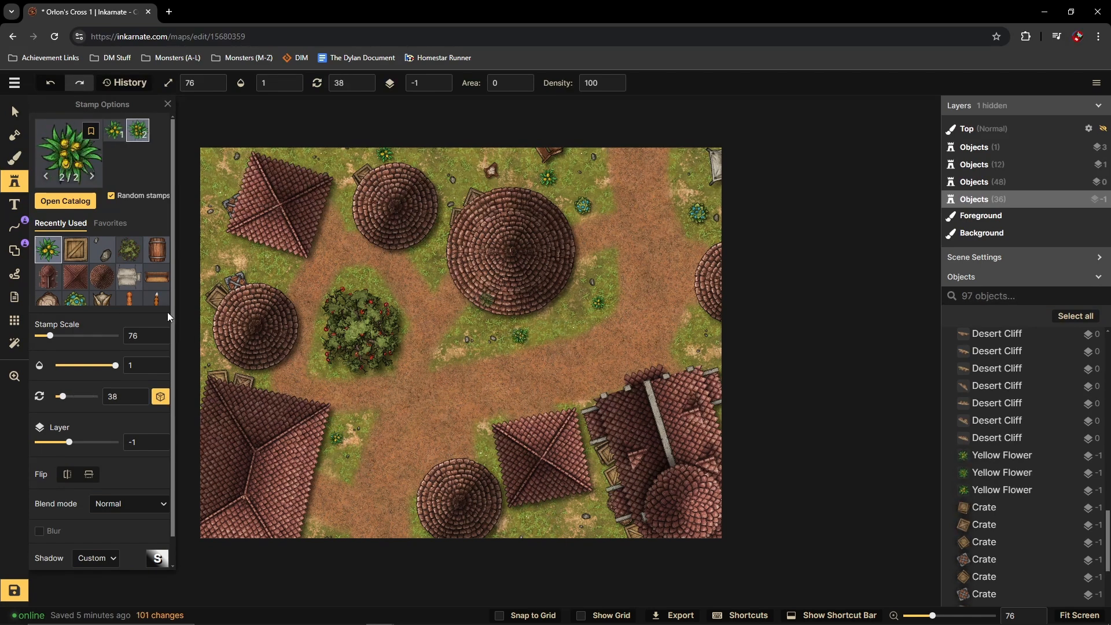
# Step: Place four more crates: two under the southern square roof's edge, one by the eastern round roof and one by the southern round roof
pyautogui.click(75, 250)
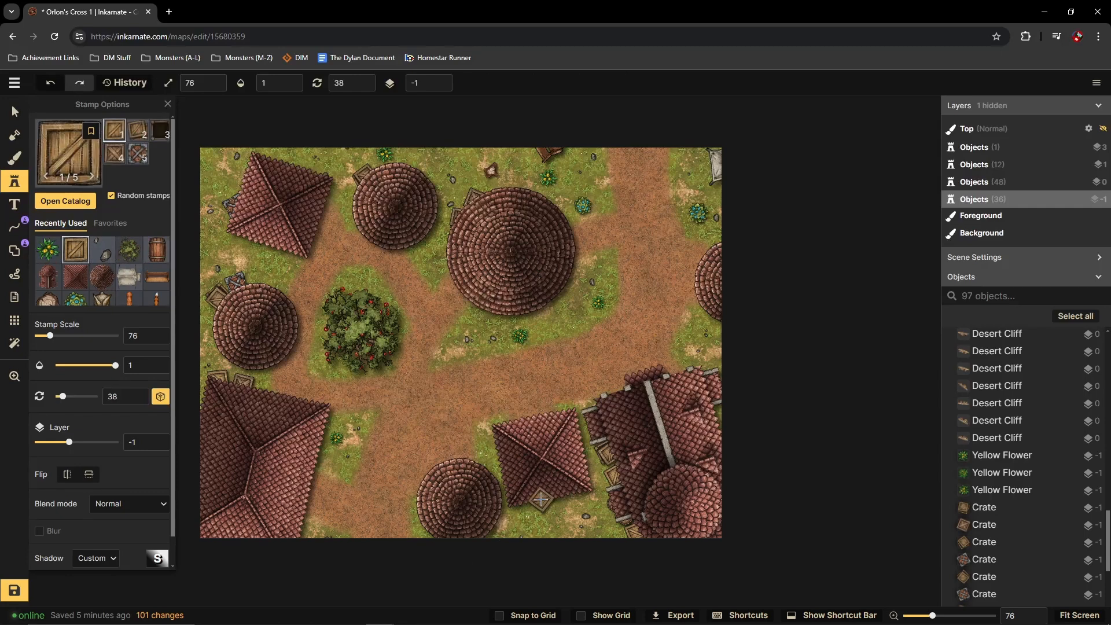
pyautogui.click(525, 508)
pyautogui.click(563, 499)
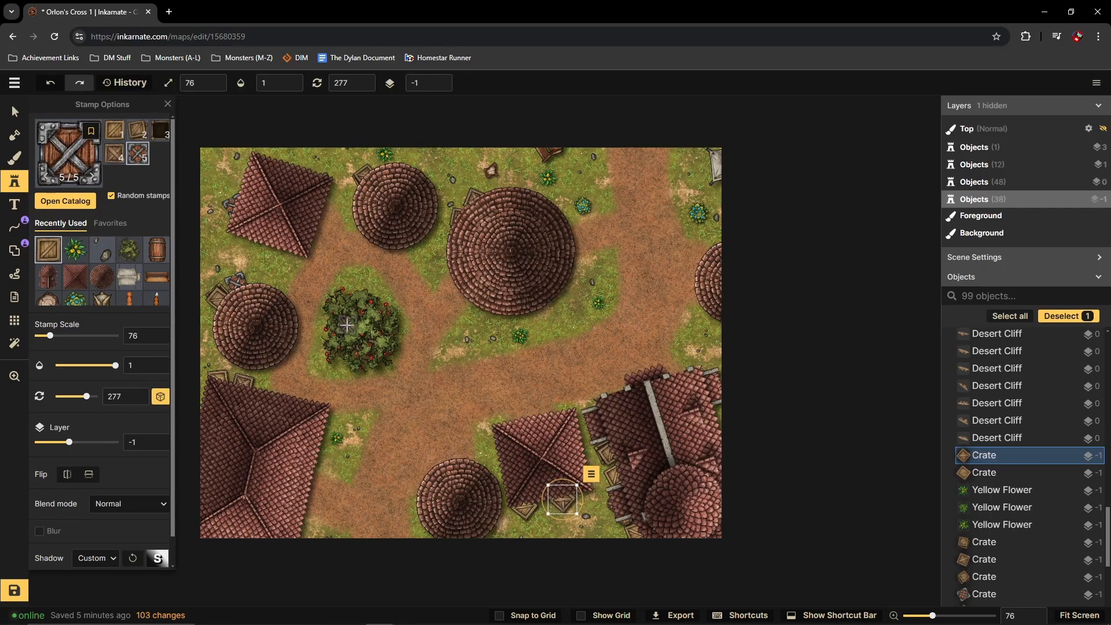
pyautogui.click(722, 327)
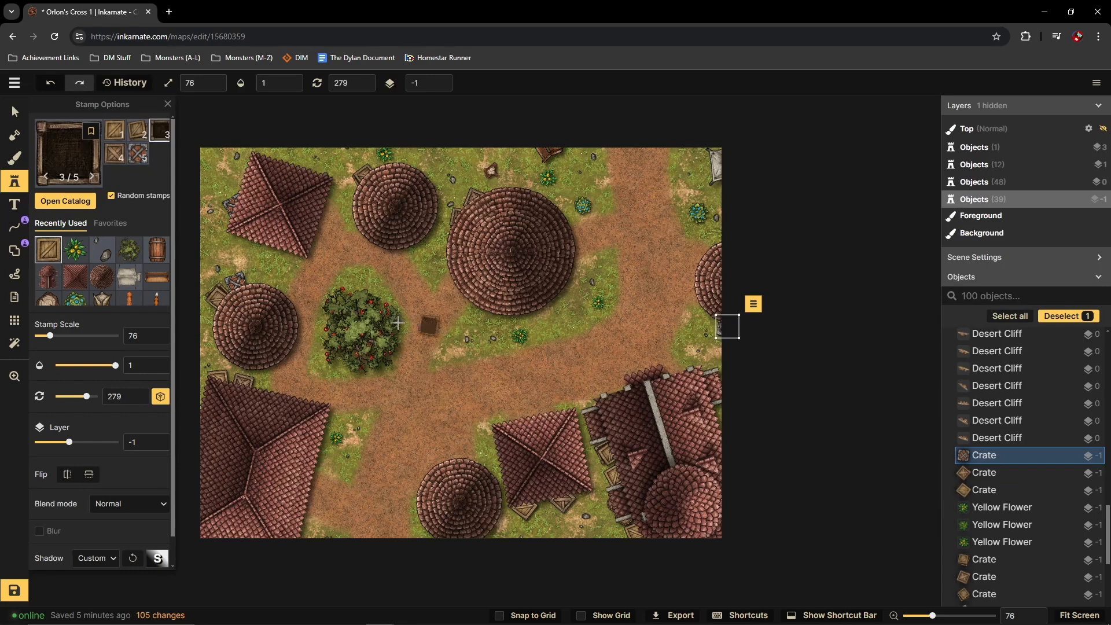
pyautogui.click(494, 533)
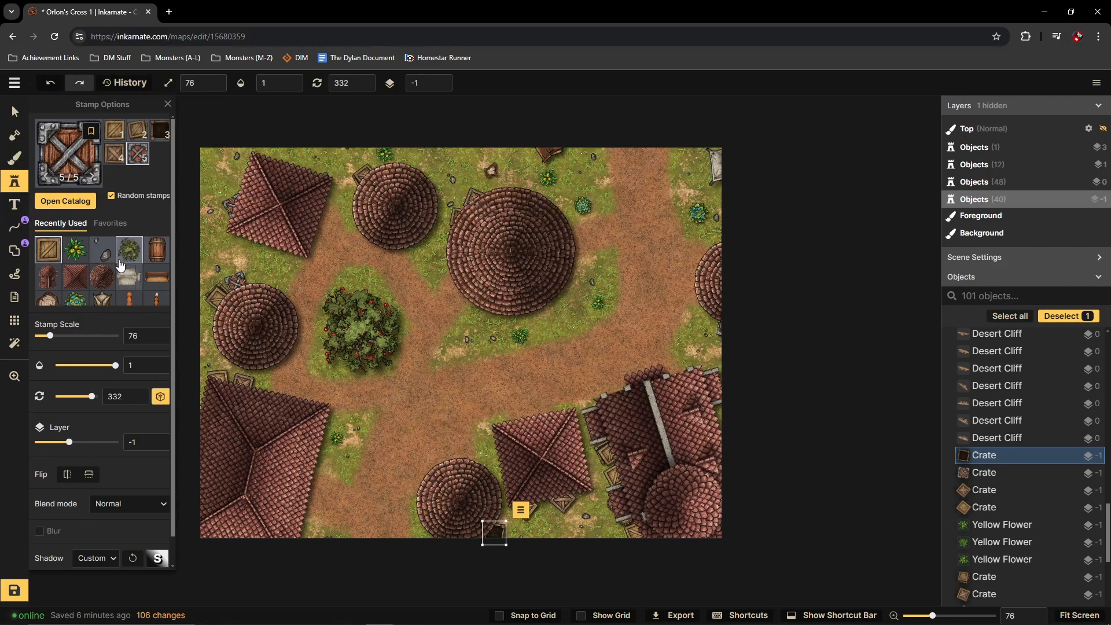
# Step: Place a chair from the Core stamps against the southeast edge of the largest round roof, at scale 81 and rotation 324
pyautogui.click(94, 174)
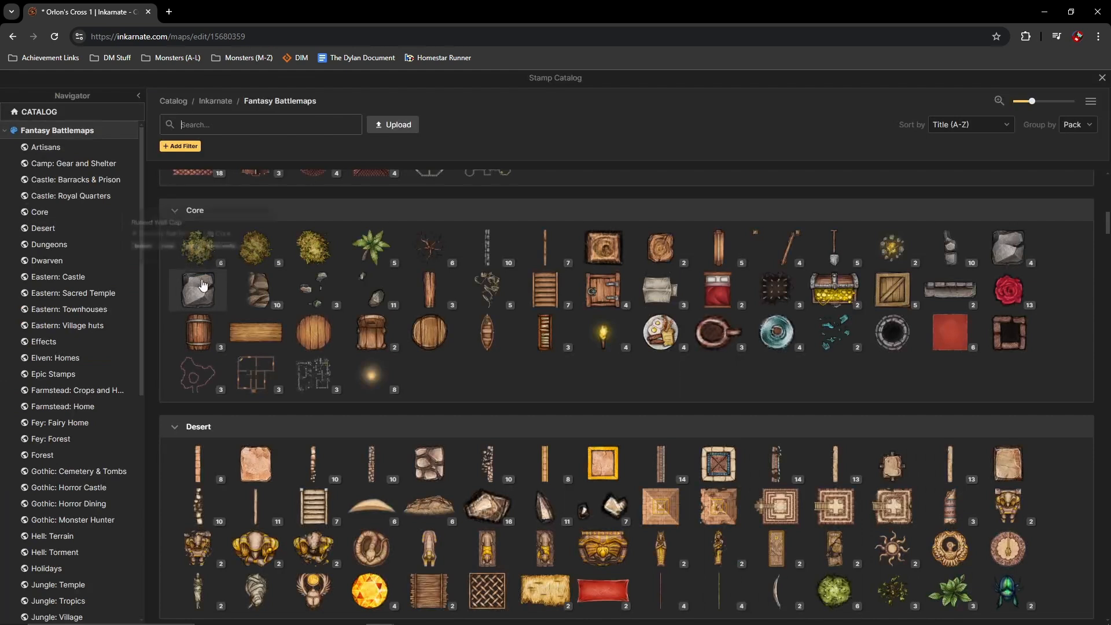
pyautogui.click(385, 336)
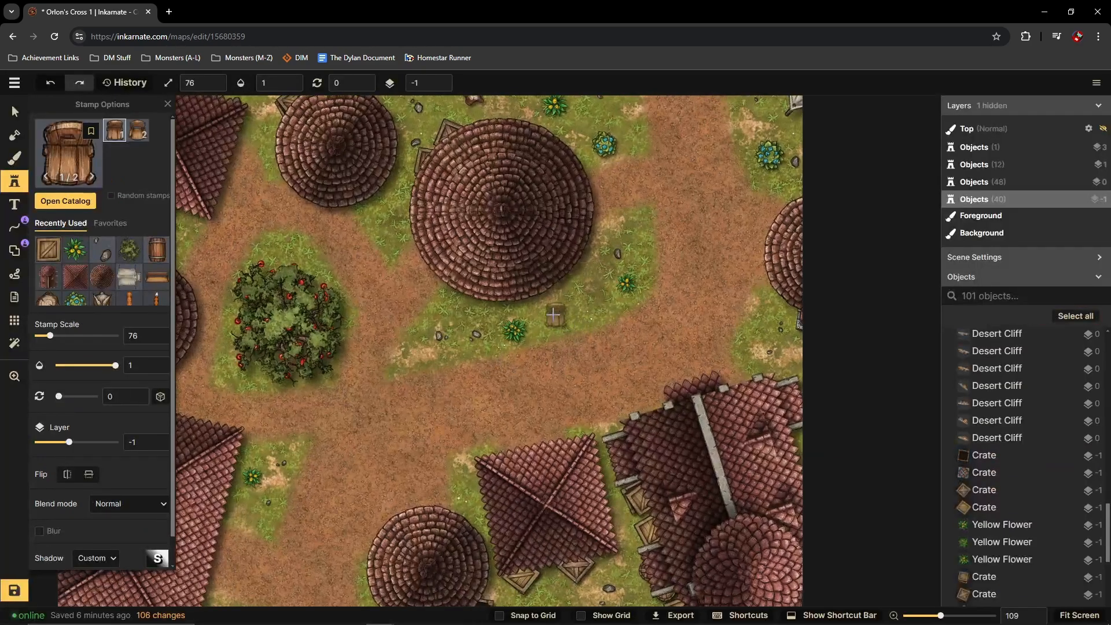
pyautogui.moveTo(559, 300)
pyautogui.mouseDown()
pyautogui.moveTo(545, 303)
pyautogui.moveTo(577, 335)
pyautogui.moveTo(563, 314)
pyautogui.mouseUp()
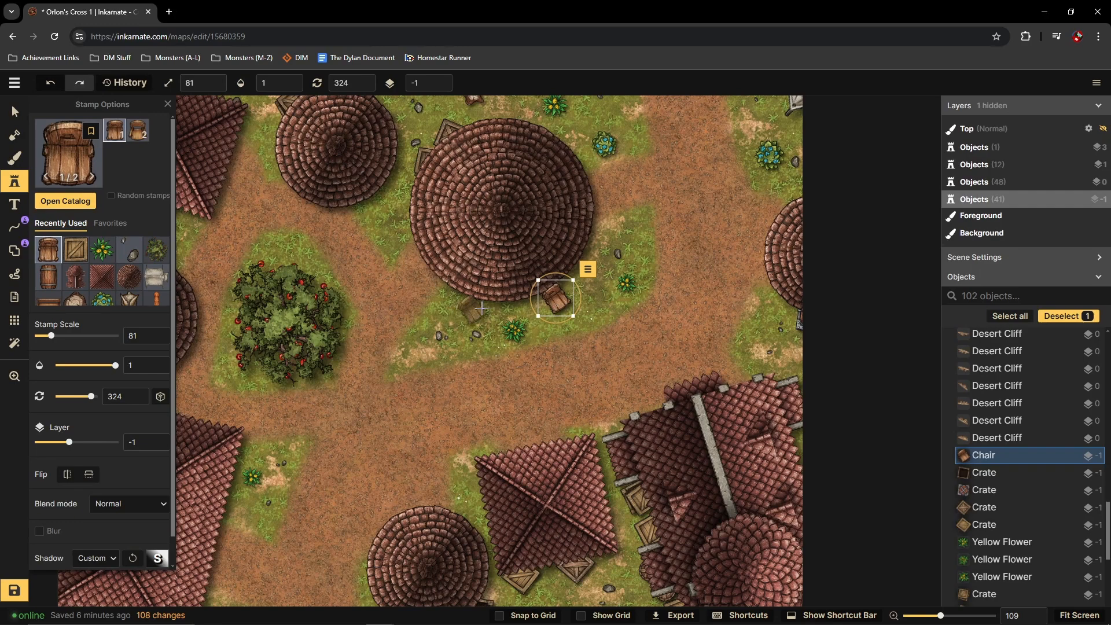
pyautogui.scroll(-4, 481, 308)
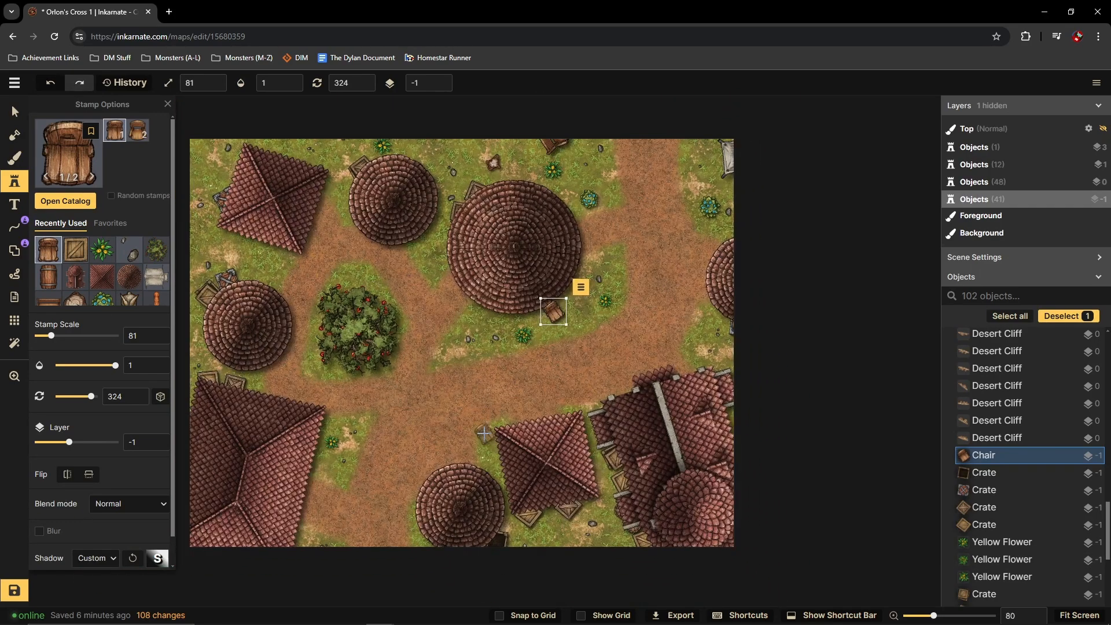
# Step: Find the Tree Stump in the Forest stamps and place one at the western tip of the central grass patch
pyautogui.click(69, 163)
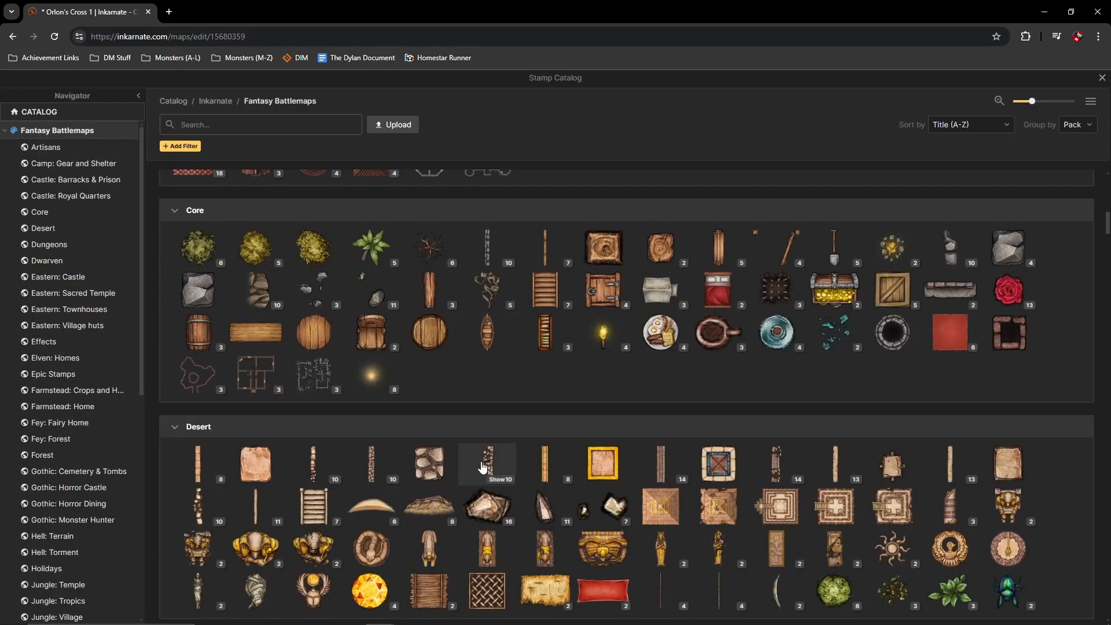
pyautogui.scroll(-4, 499, 463)
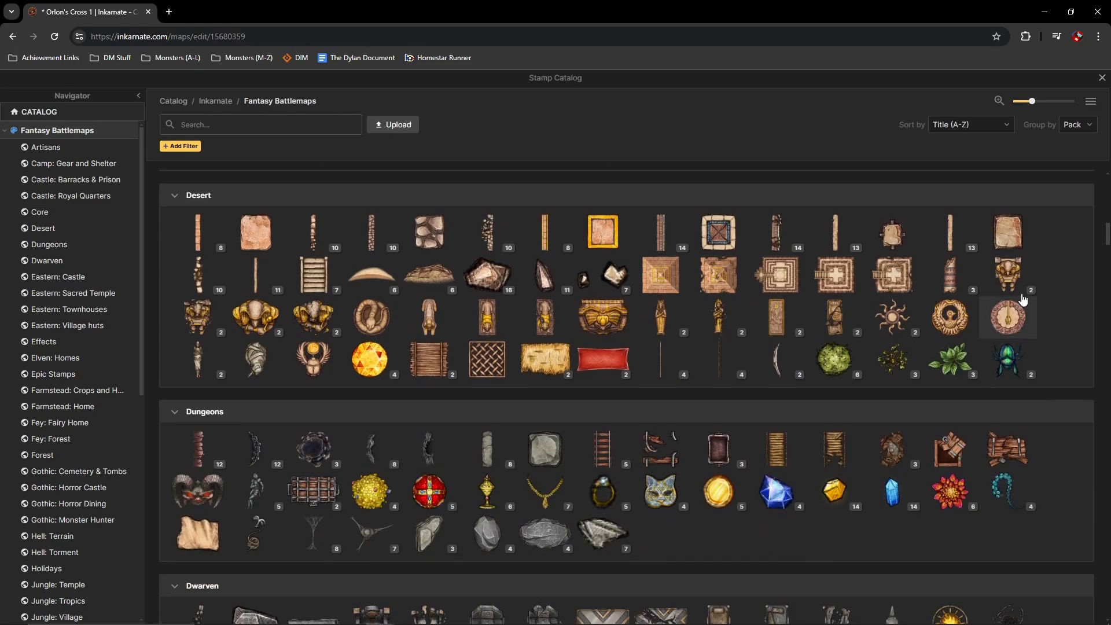
pyautogui.moveTo(932, 377)
pyautogui.scroll(-12, 789, 401)
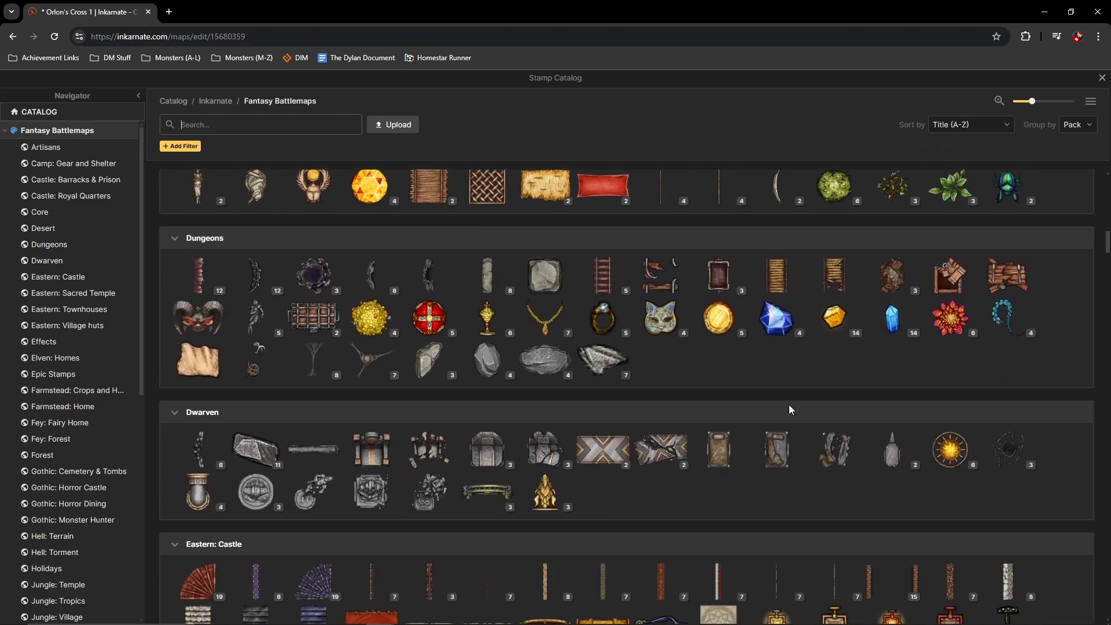
pyautogui.scroll(-6, 783, 404)
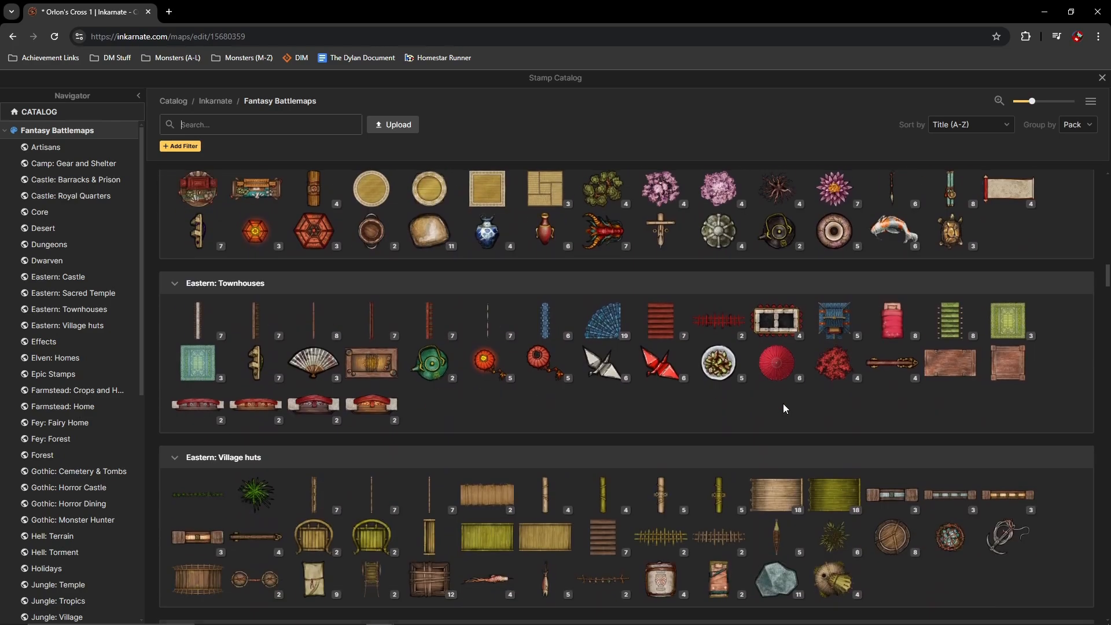
pyautogui.moveTo(785, 401)
pyautogui.scroll(-7, 784, 400)
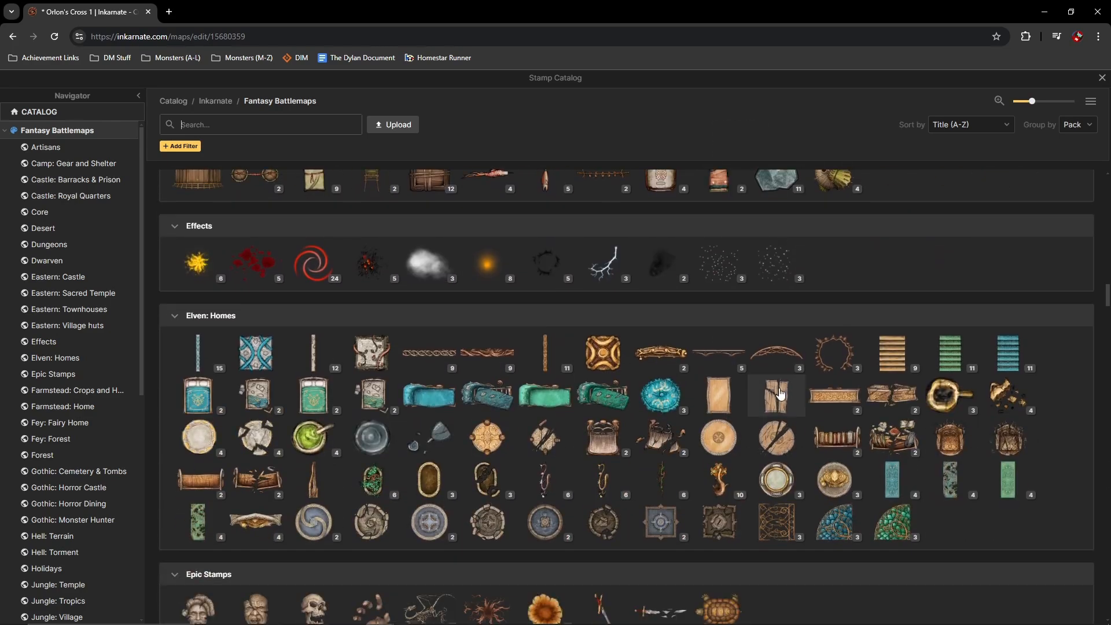
pyautogui.scroll(-4, 866, 405)
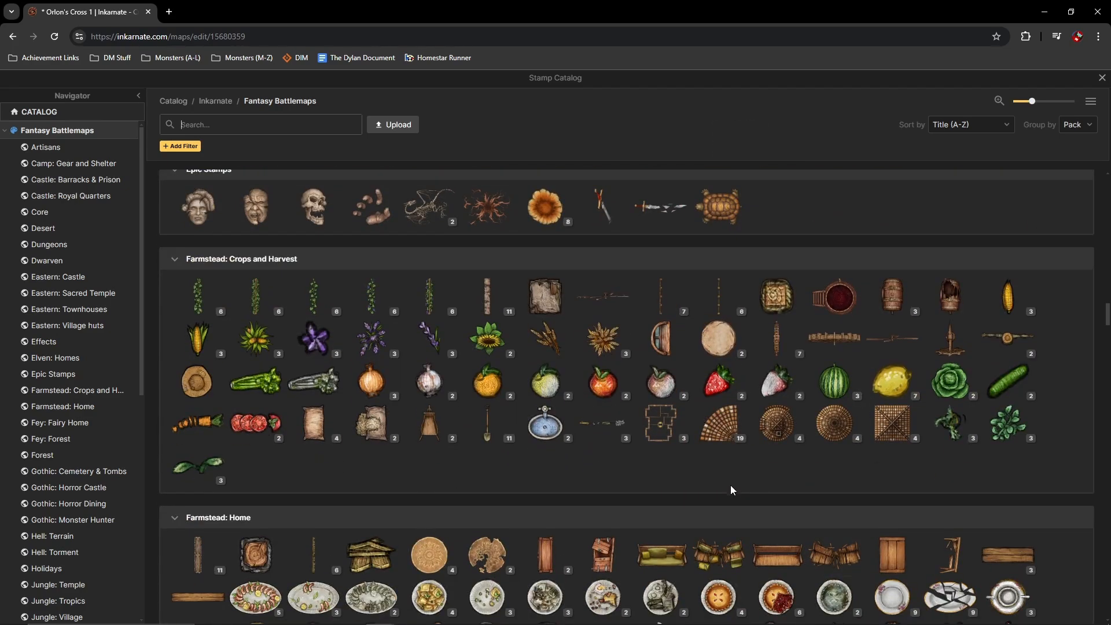
pyautogui.moveTo(600, 387)
pyautogui.scroll(-7, 567, 449)
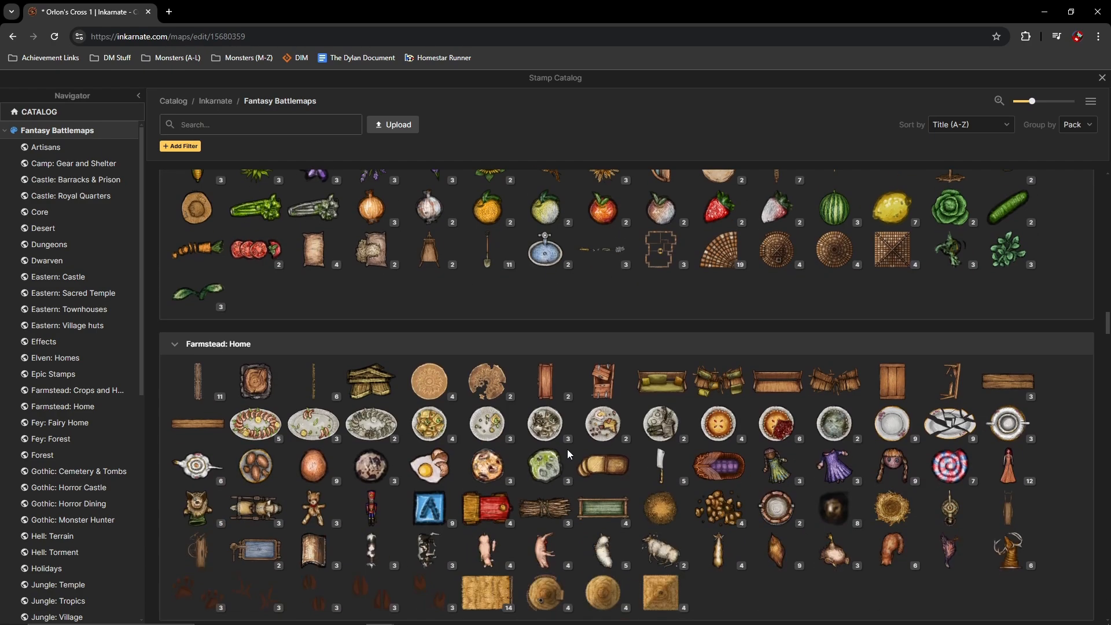
pyautogui.scroll(-15, 816, 406)
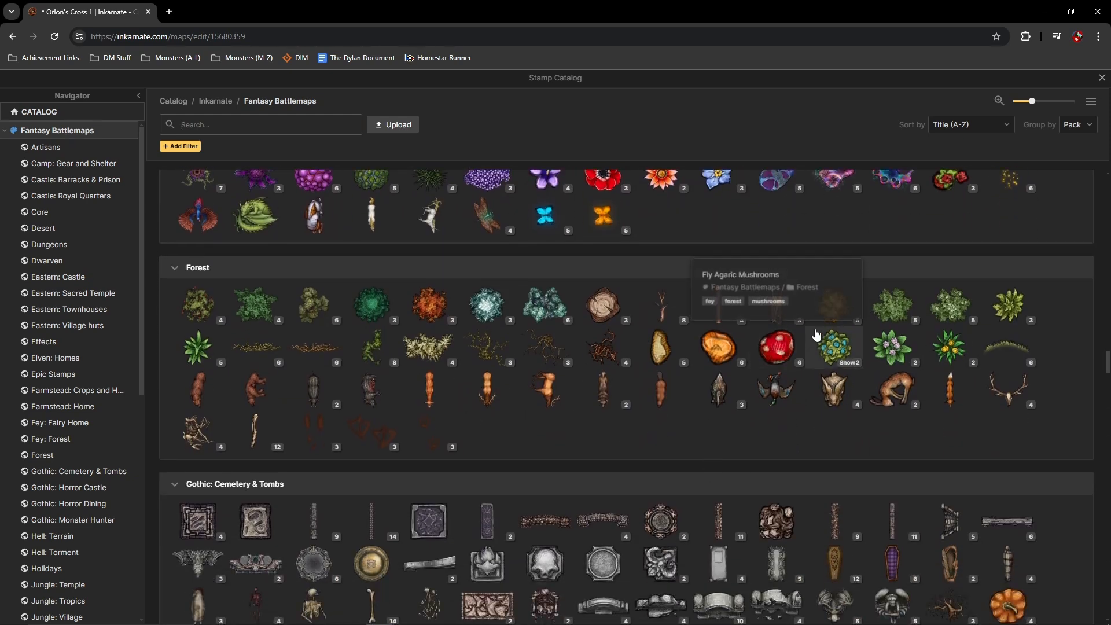
pyautogui.click(603, 303)
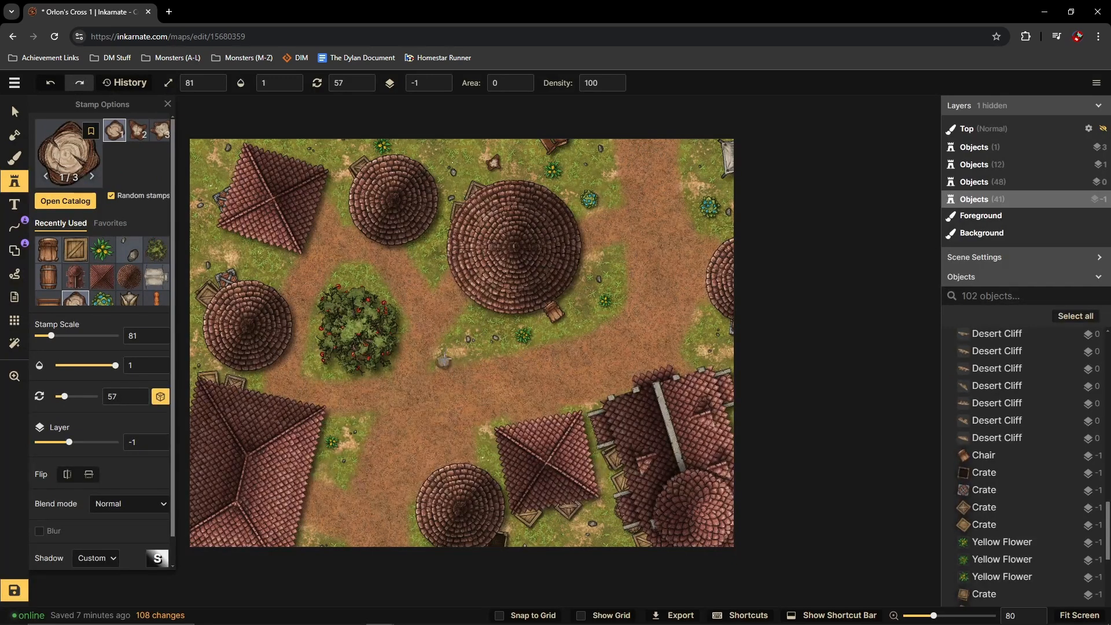
pyautogui.click(444, 359)
# Step: Place two Rabbit stamps from the Forest pack along the south edge of the northwest square roof
pyautogui.click(68, 150)
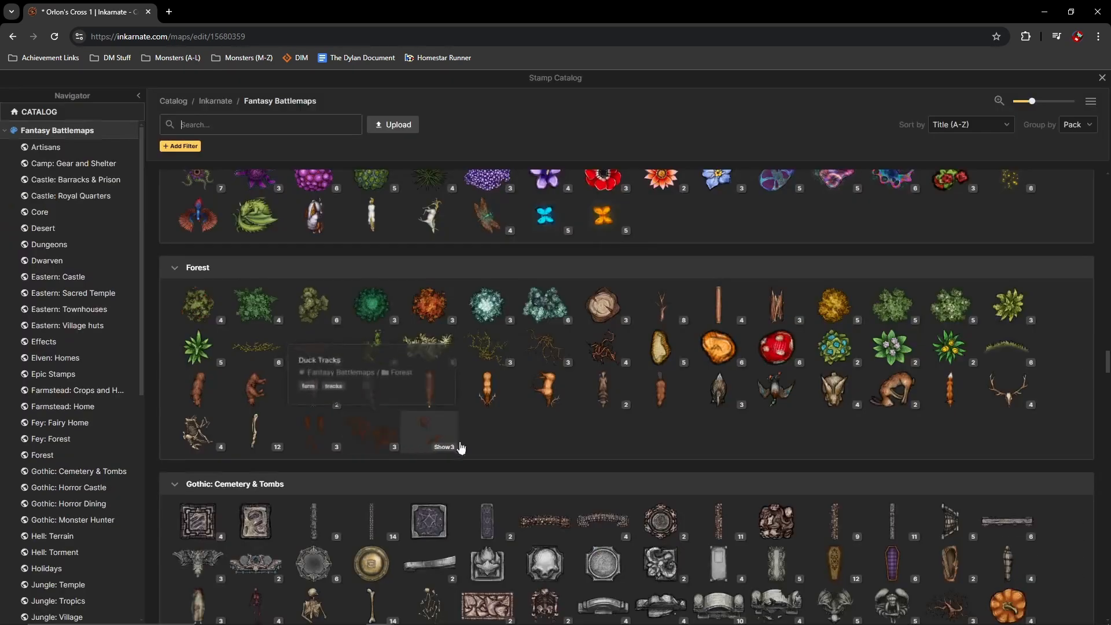
pyautogui.click(877, 392)
pyautogui.click(248, 239)
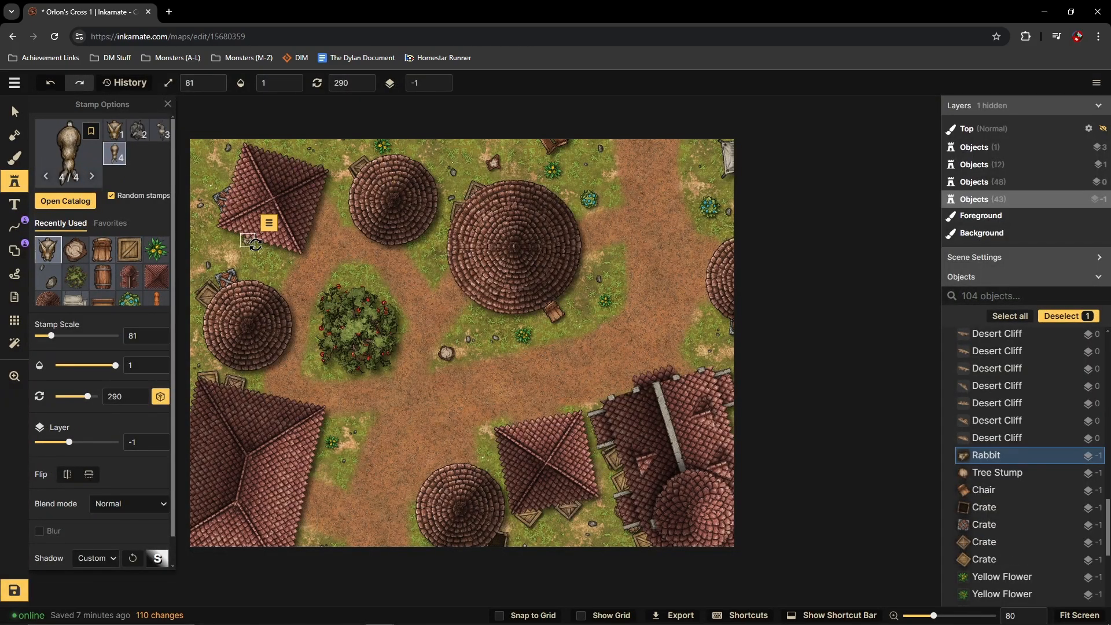
pyautogui.scroll(4, 248, 232)
pyautogui.scroll(4, 249, 229)
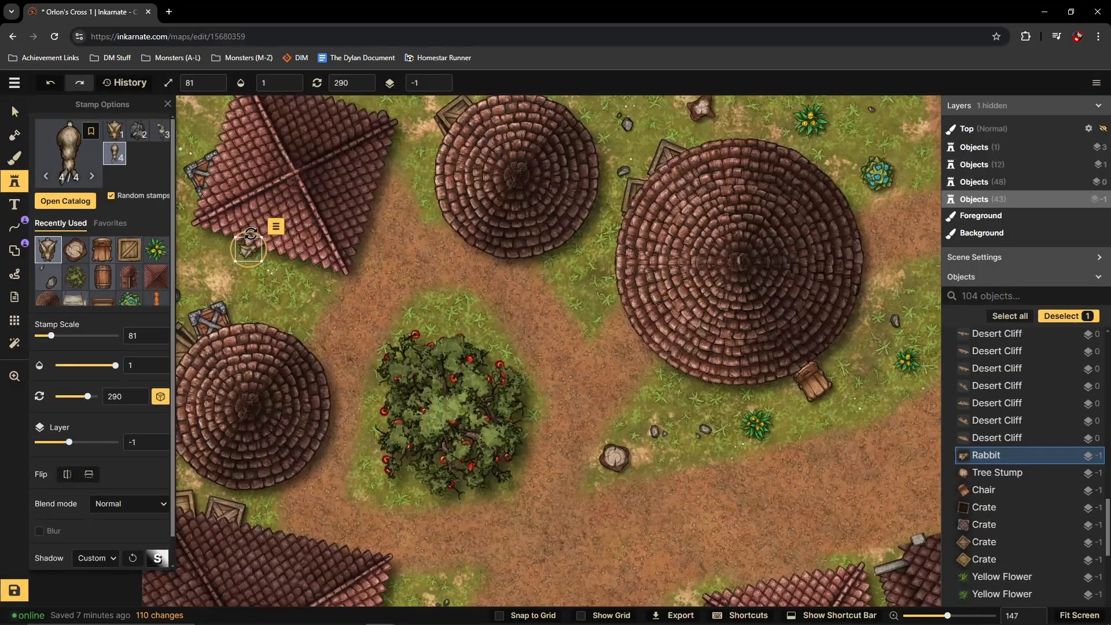
pyautogui.click(274, 260)
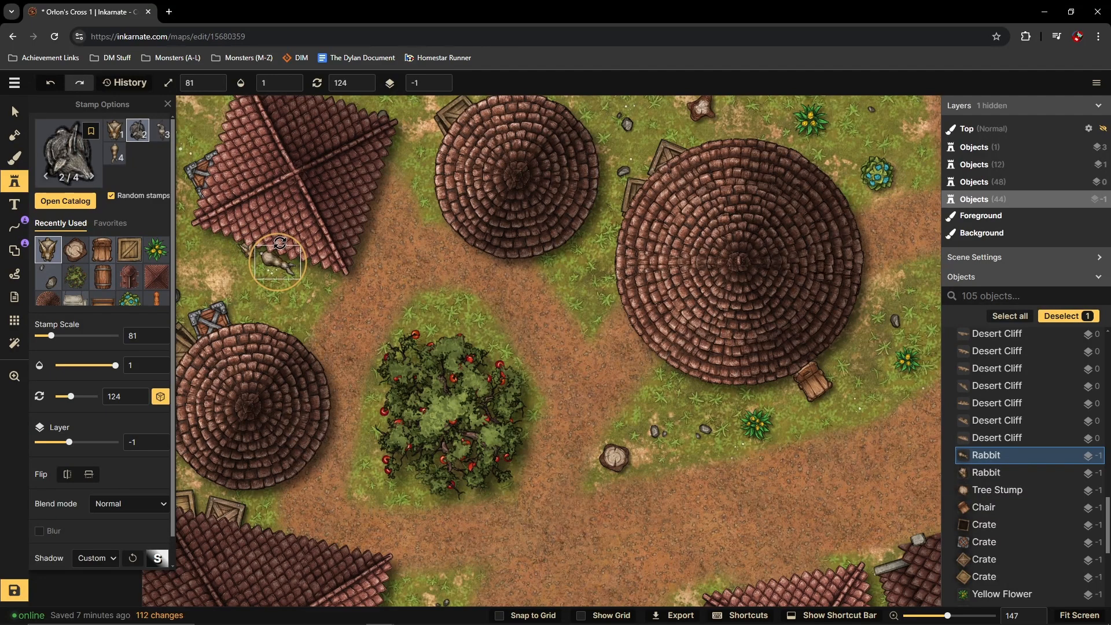
pyautogui.scroll(-5, 544, 308)
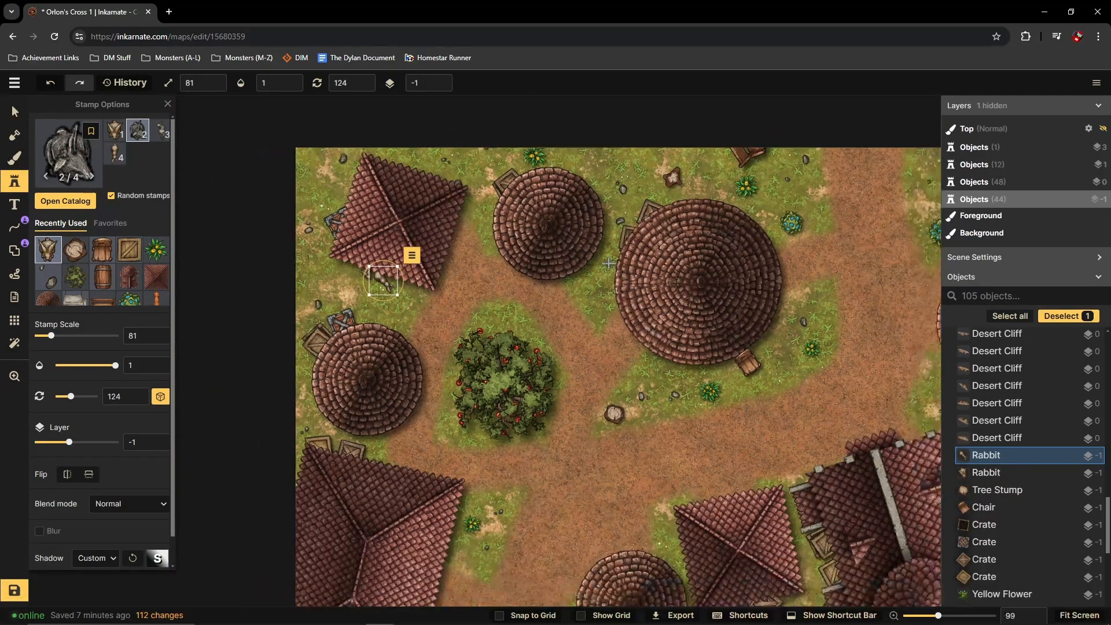
# Step: Place one rabbit between the two northern round roofs and another on the central grass patch below the largest round roof
pyautogui.click(609, 263)
pyautogui.scroll(3, 605, 293)
pyautogui.scroll(-4, 614, 340)
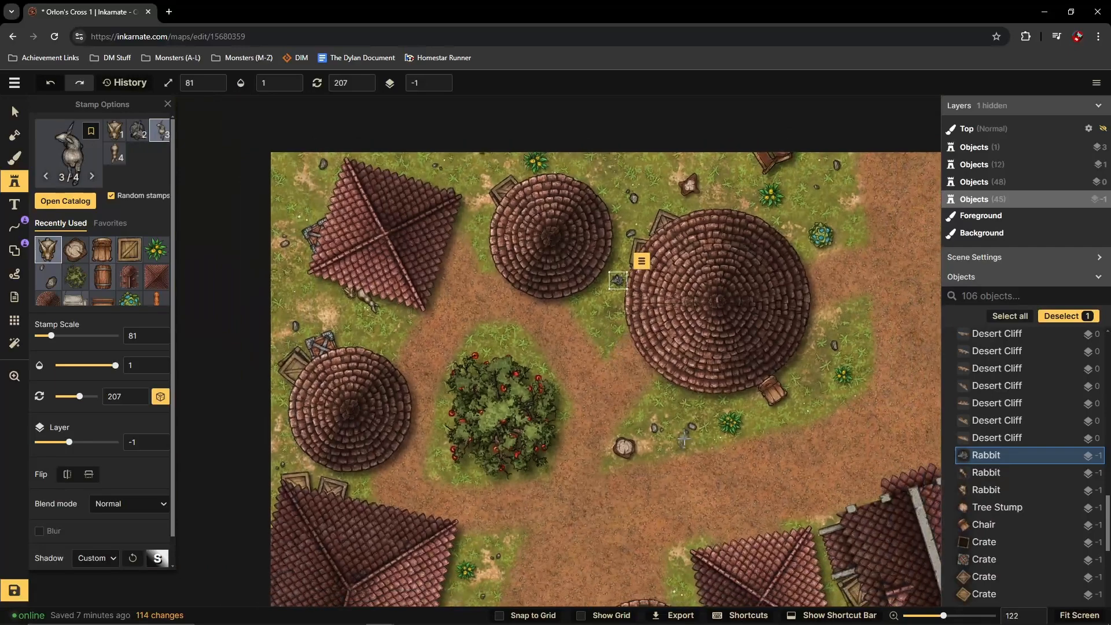
pyautogui.click(675, 408)
pyautogui.scroll(-3, 677, 417)
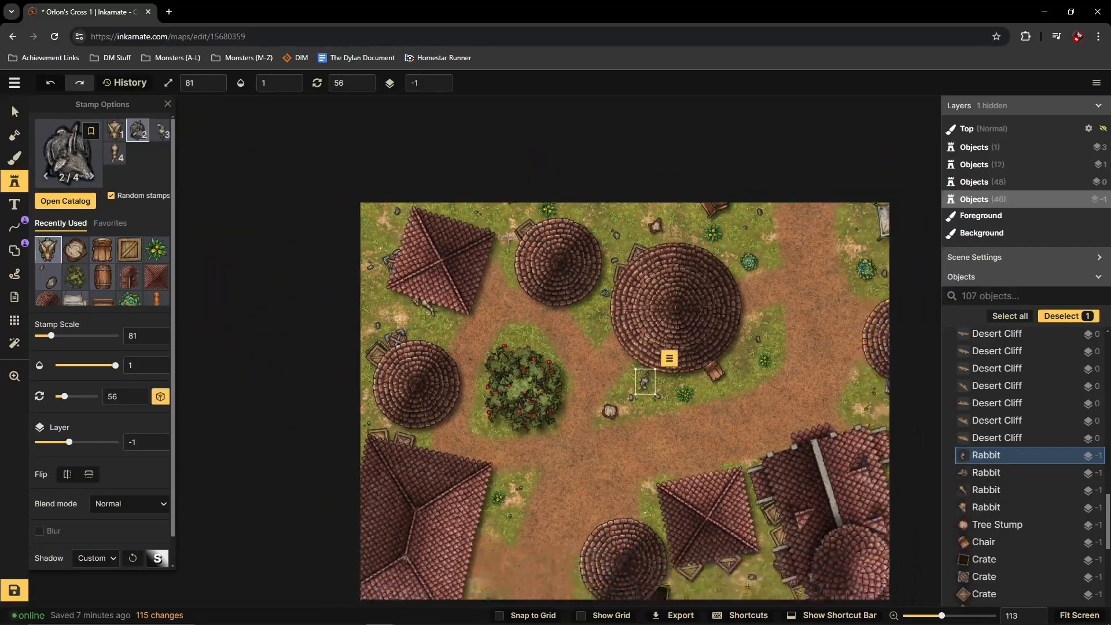
# Step: Place two more rabbits on the grass southeast of the southern square roof
pyautogui.scroll(2, 736, 561)
pyautogui.click(744, 544)
pyautogui.scroll(1, 747, 565)
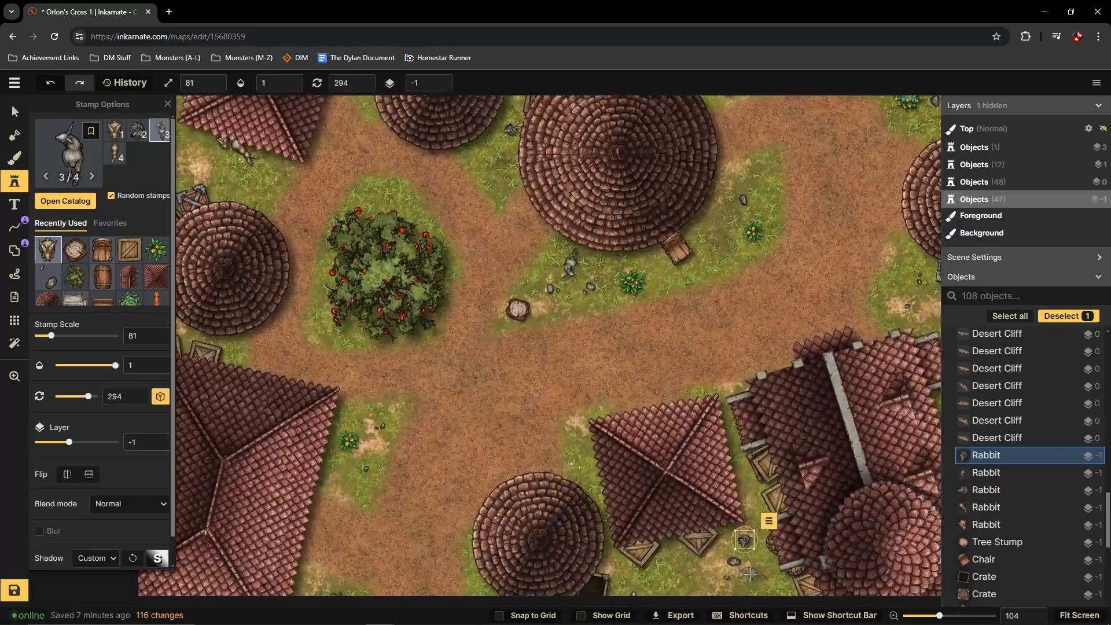
pyautogui.click(755, 569)
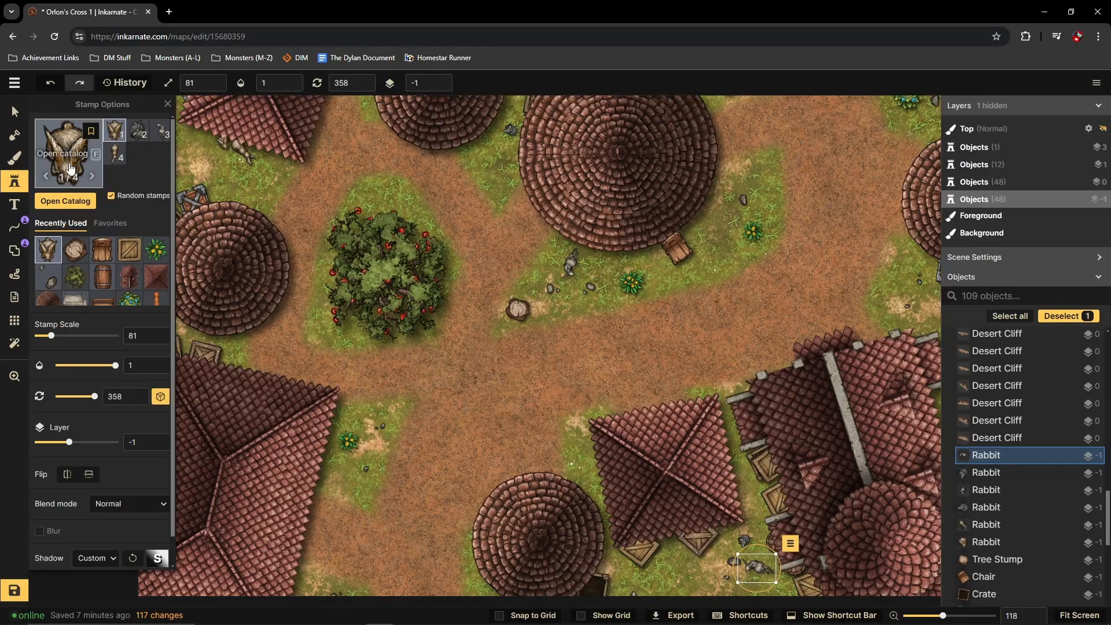
# Step: Look through the Fantasy Battlemaps stamp catalog and choose the Barrel of Tomatoes from the Market pack
pyautogui.click(66, 200)
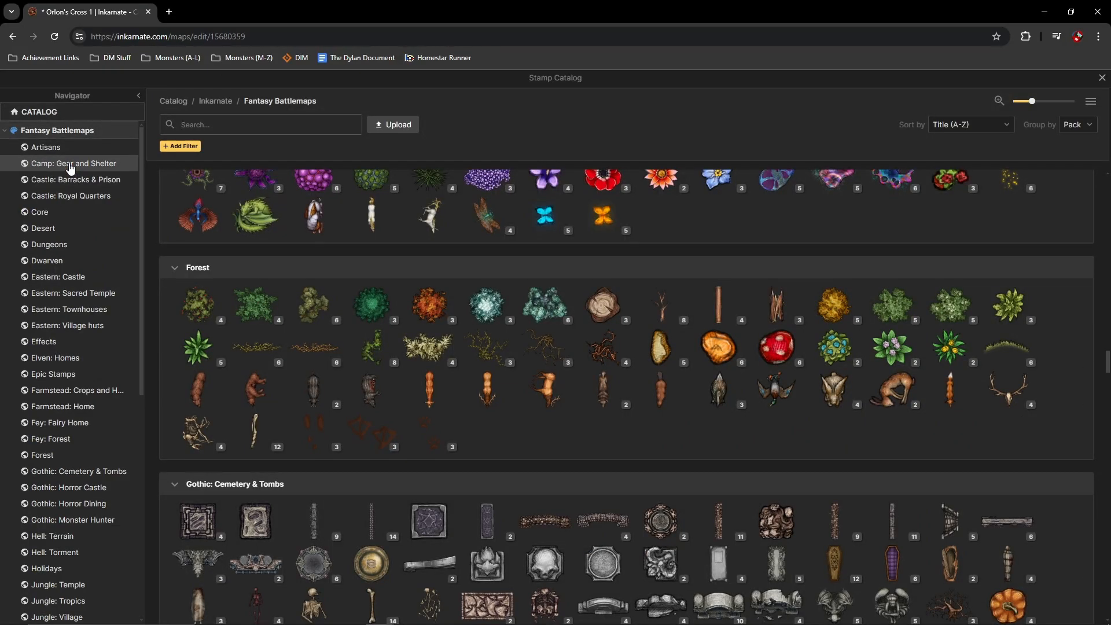
pyautogui.scroll(-2, 485, 366)
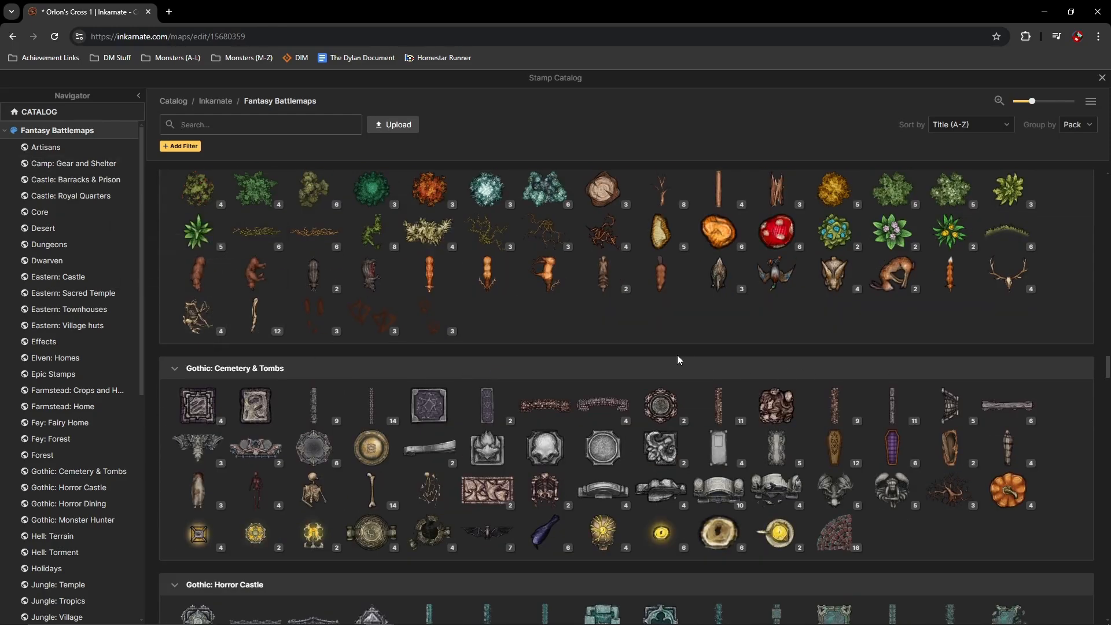
pyautogui.scroll(-7, 679, 359)
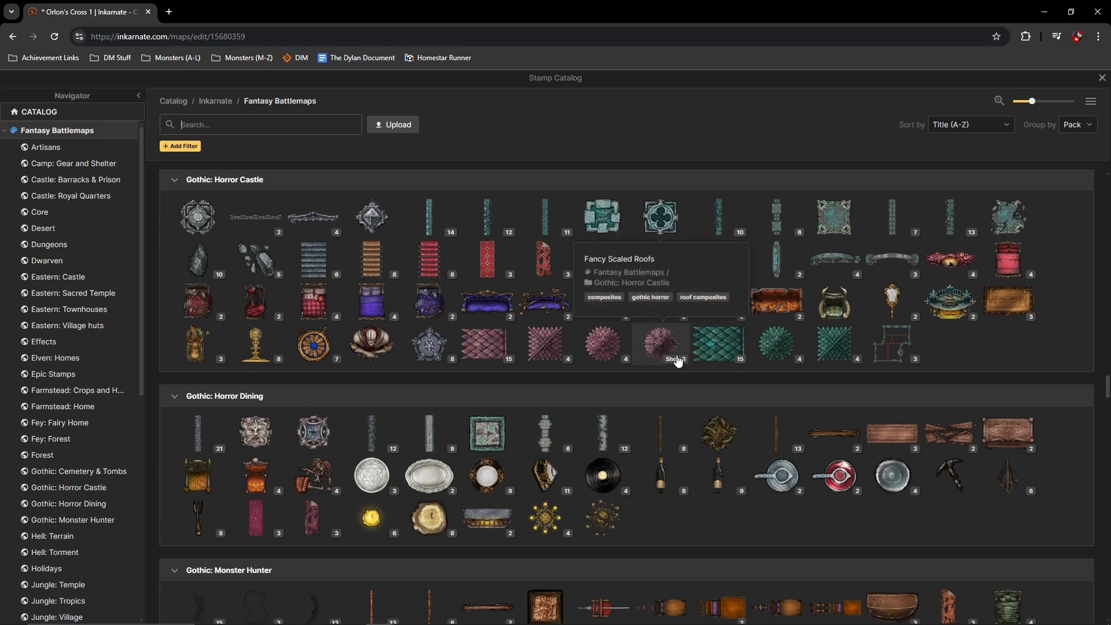
pyautogui.scroll(-4, 678, 359)
pyautogui.scroll(-2, 679, 359)
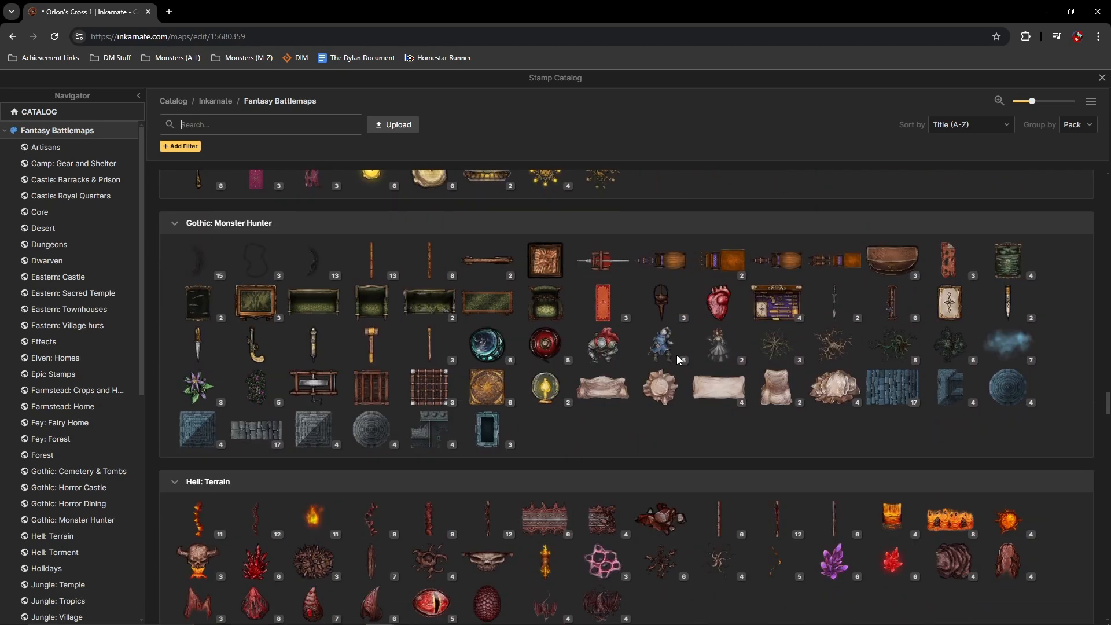
pyautogui.scroll(-2, 678, 357)
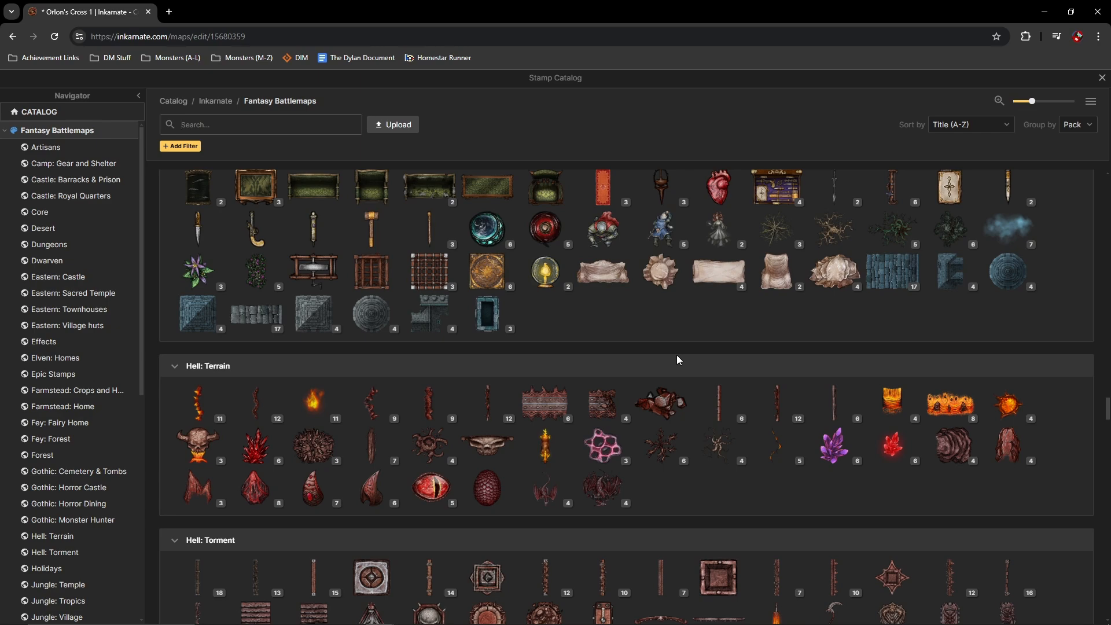
pyautogui.scroll(-6, 679, 360)
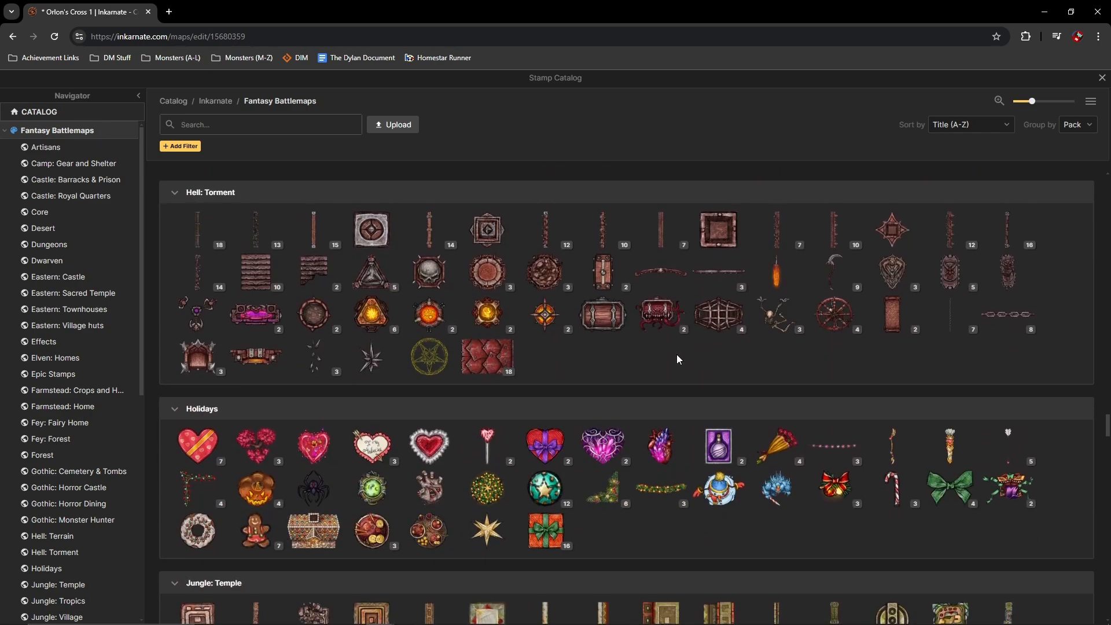
pyautogui.scroll(-4, 679, 359)
pyautogui.scroll(2, 679, 360)
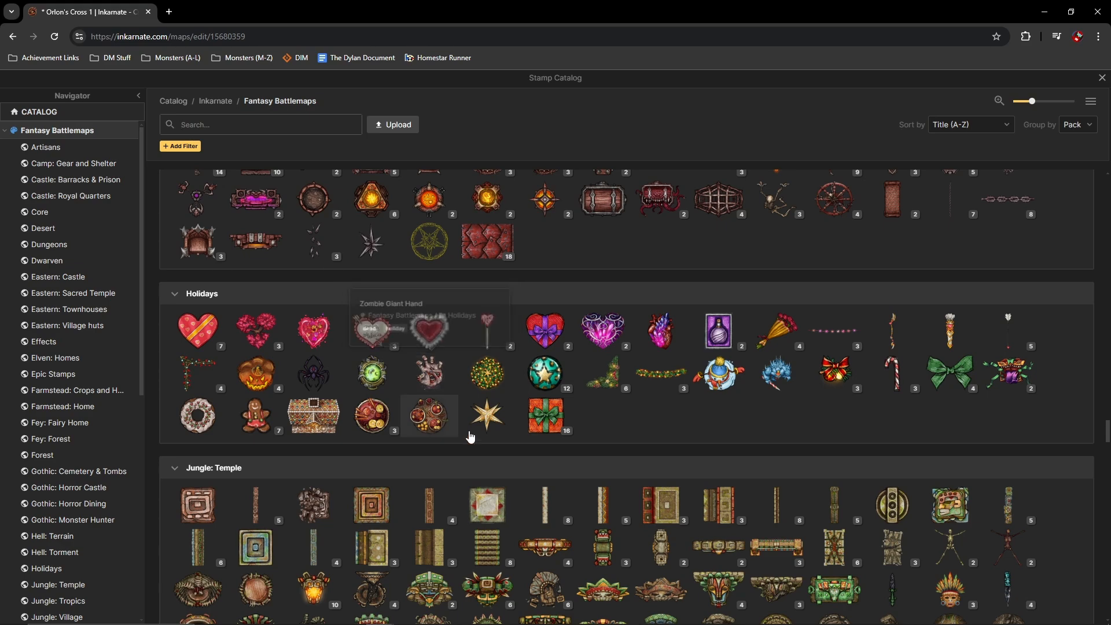
pyautogui.scroll(-6, 676, 445)
pyautogui.scroll(3, 669, 453)
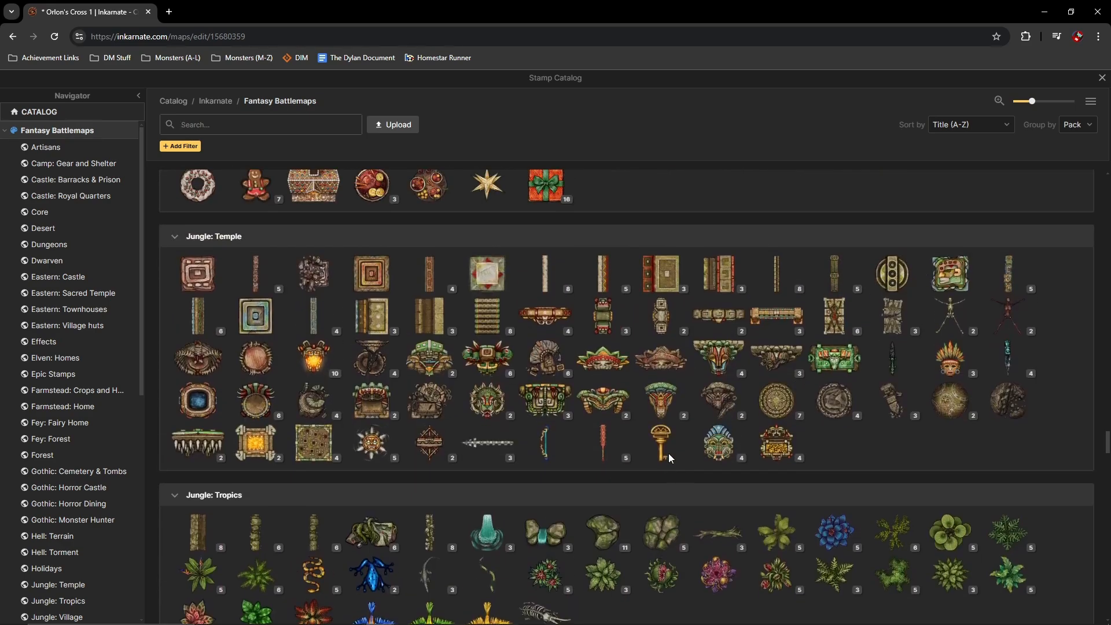
pyautogui.scroll(-10, 390, 484)
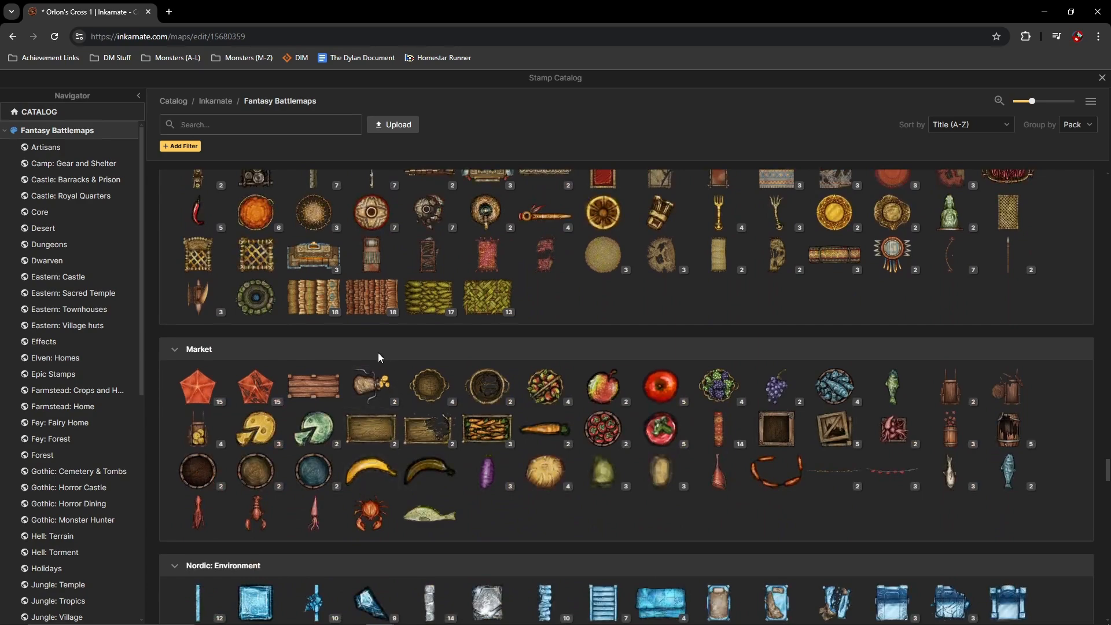
pyautogui.click(603, 429)
# Step: Place a barrel of tomatoes beside the large southwest roof, and move it to the northwest corner of the southeast roof
pyautogui.scroll(3, 427, 392)
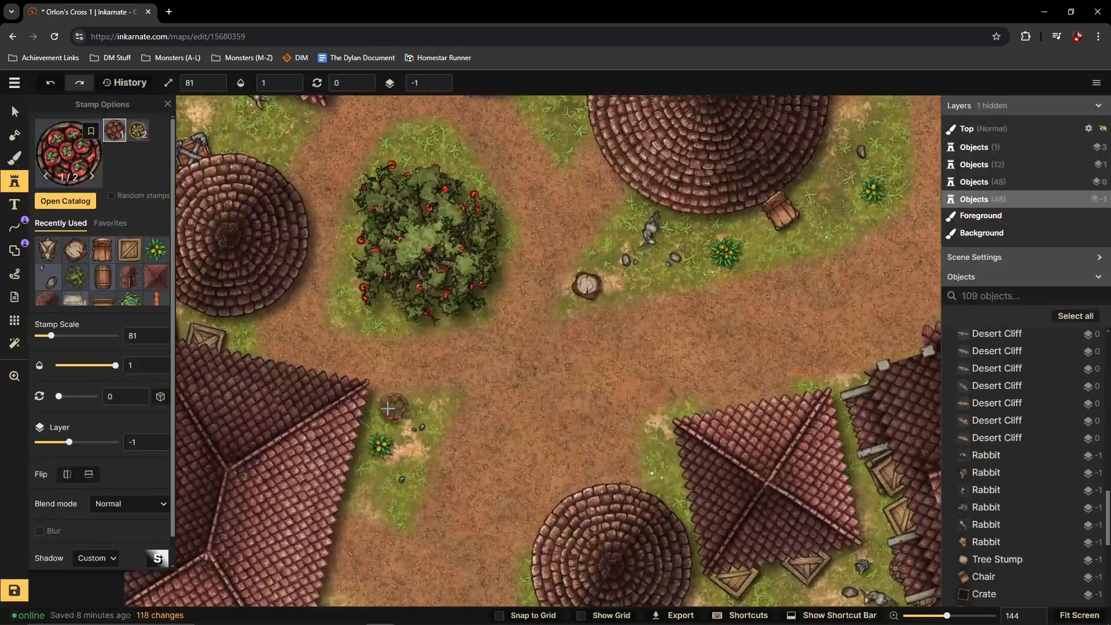
pyautogui.click(381, 414)
pyautogui.scroll(-1, 394, 411)
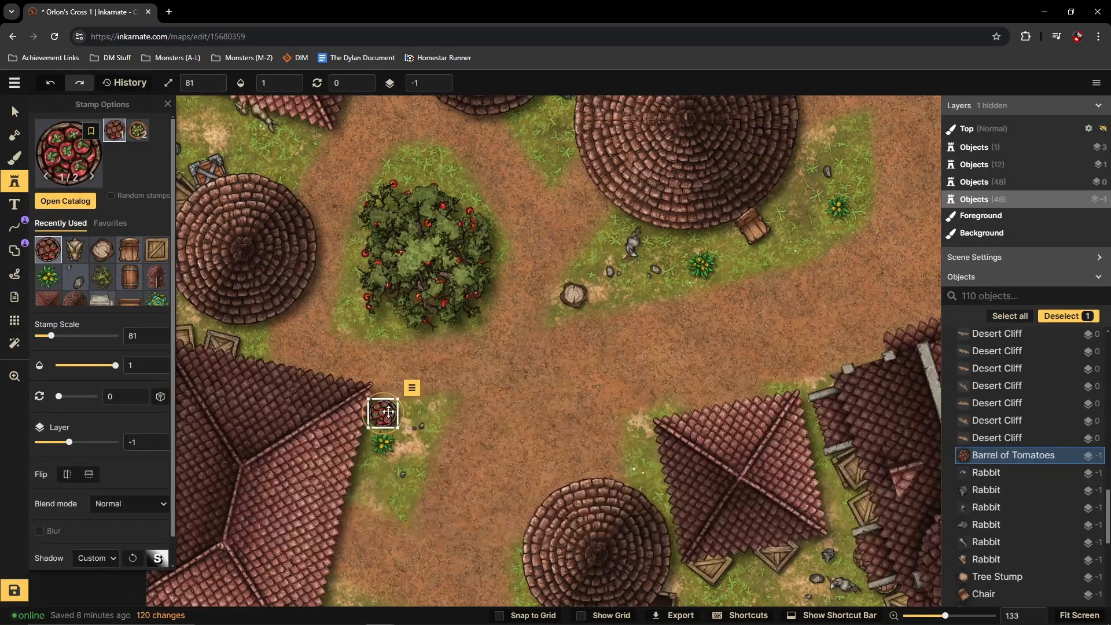
pyautogui.moveTo(394, 411); pyautogui.dragTo(863, 377)
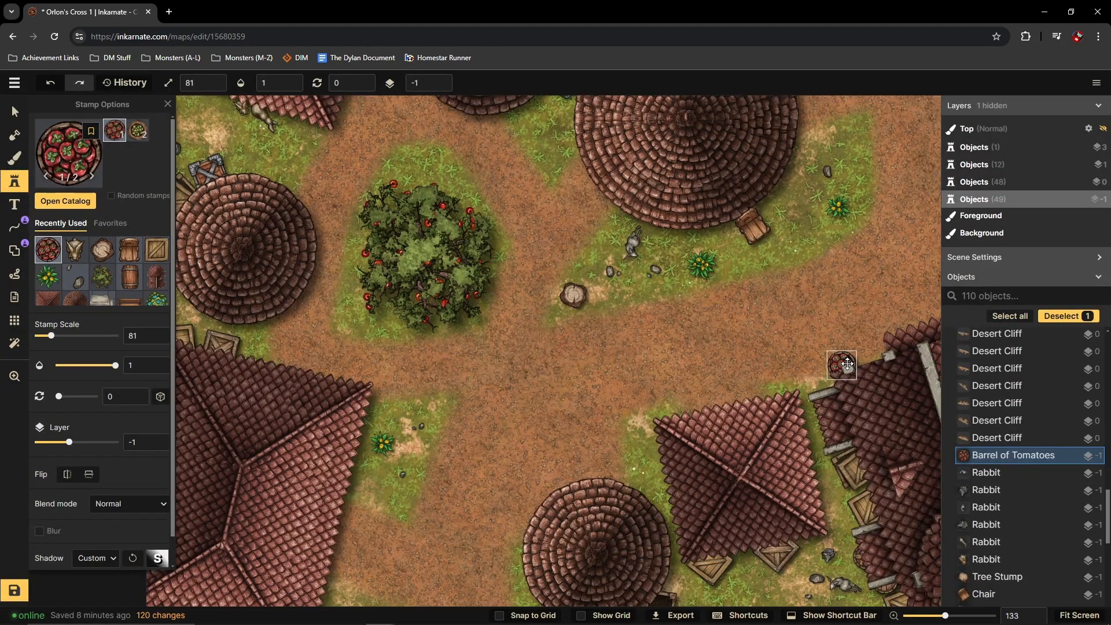
# Step: Place a barrel of pears next to the barrel of tomatoes at the northwest corner of the southeast roof
pyautogui.scroll(-2, 466, 371)
pyautogui.scroll(1, 828, 348)
pyautogui.click(137, 131)
pyautogui.scroll(3, 816, 339)
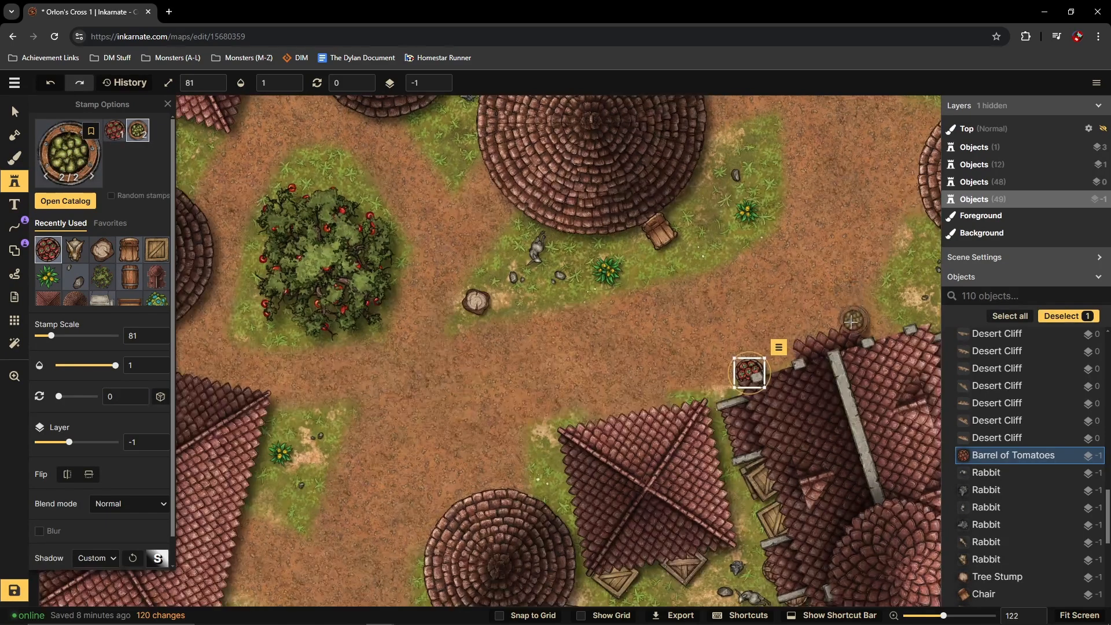
pyautogui.click(772, 377)
pyautogui.scroll(-3, 422, 318)
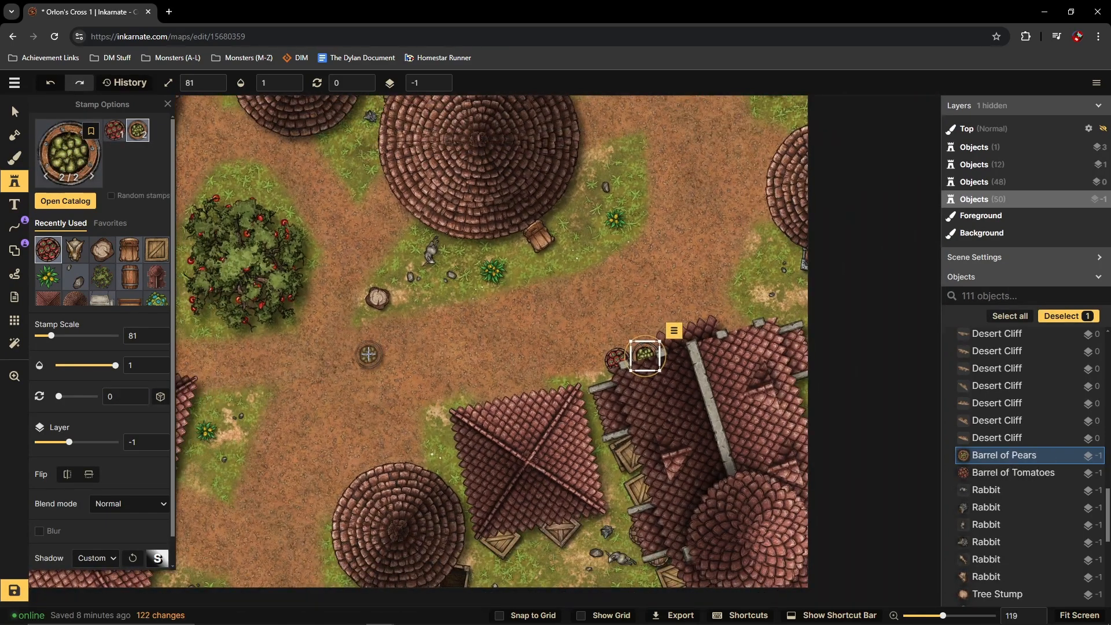
# Step: Choose the Beer Barrel stamp from the Market pack of the Fantasy Battlemaps catalog
pyautogui.scroll(-2, 490, 327)
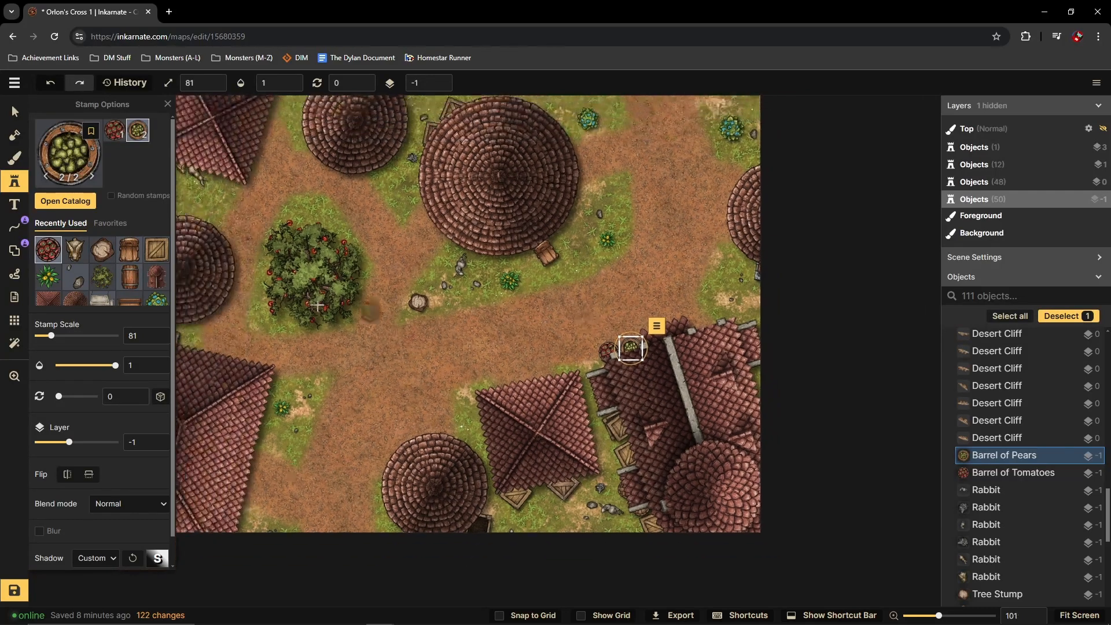
pyautogui.scroll(-2, 467, 371)
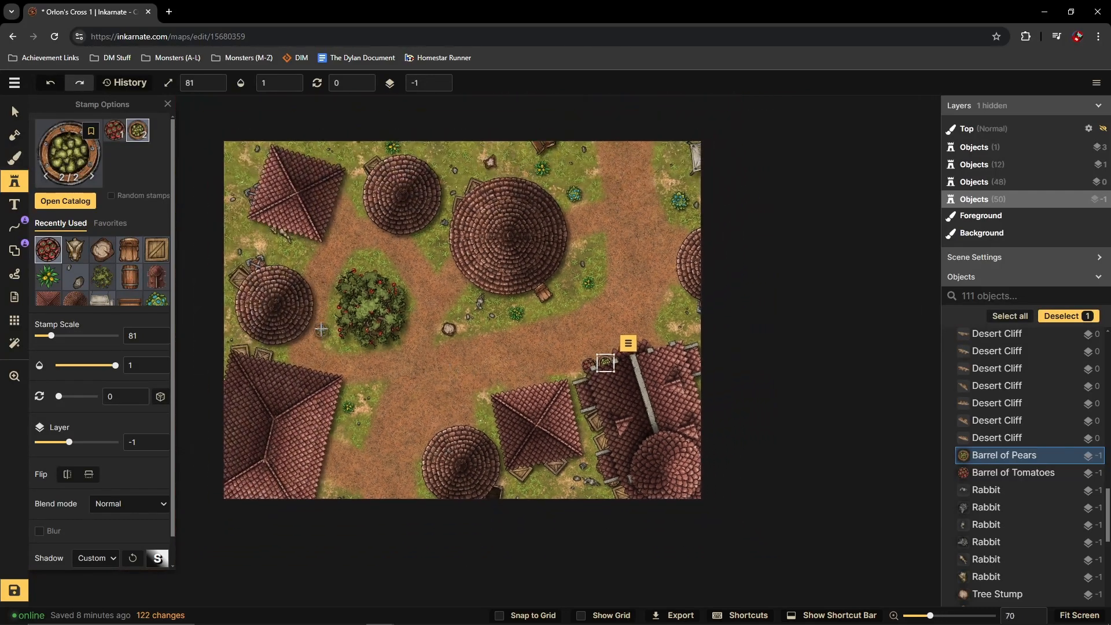
pyautogui.scroll(1, 600, 460)
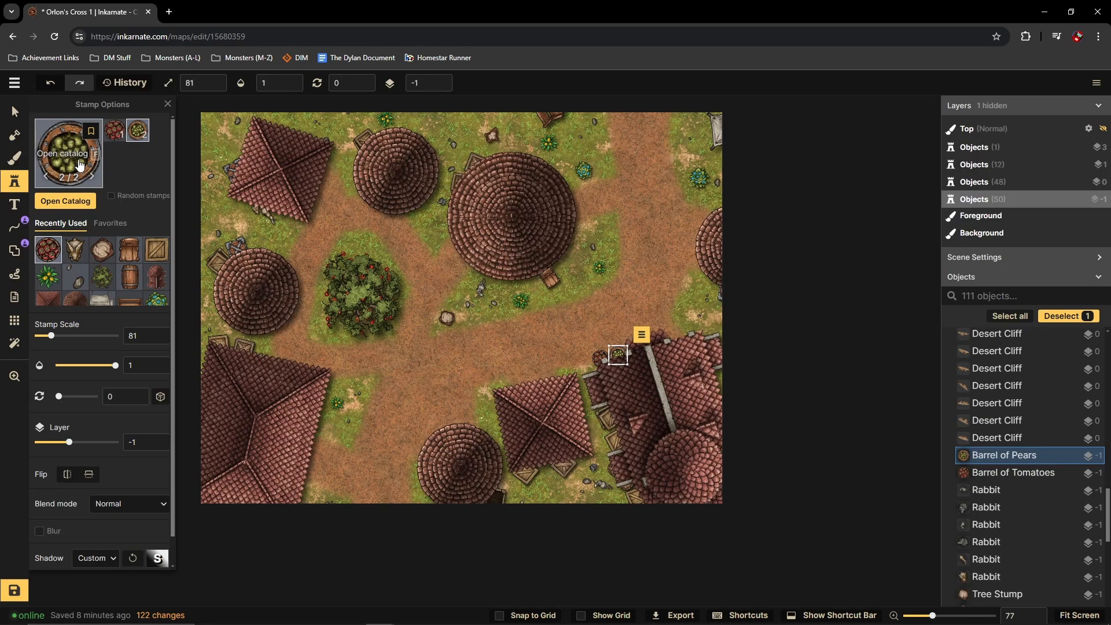
pyautogui.press('f')
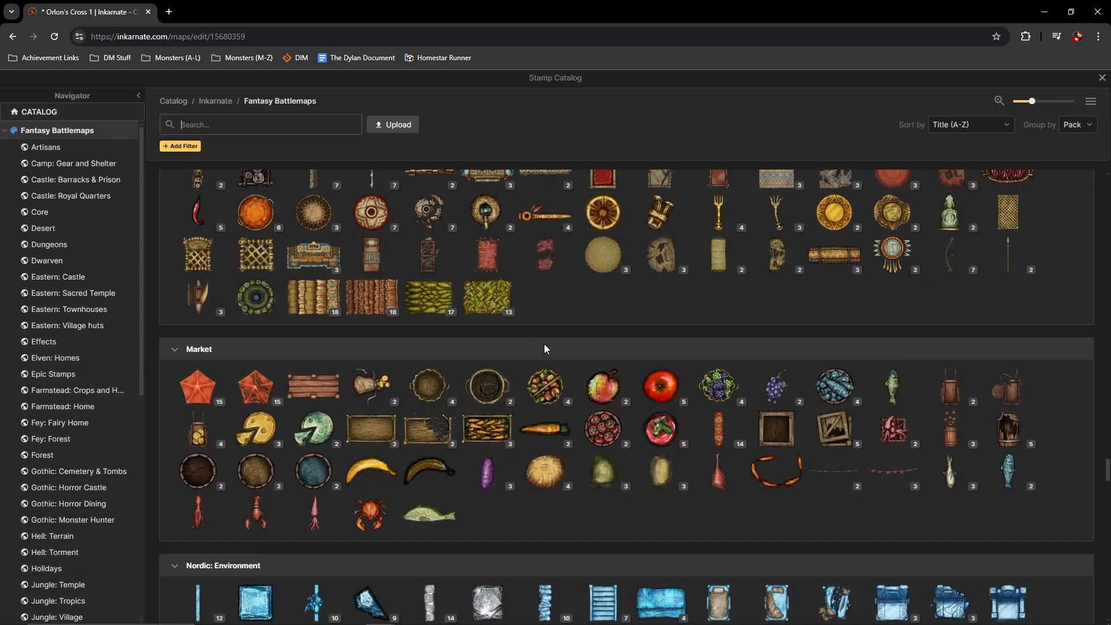
pyautogui.scroll(1, 873, 403)
pyautogui.scroll(-3, 874, 402)
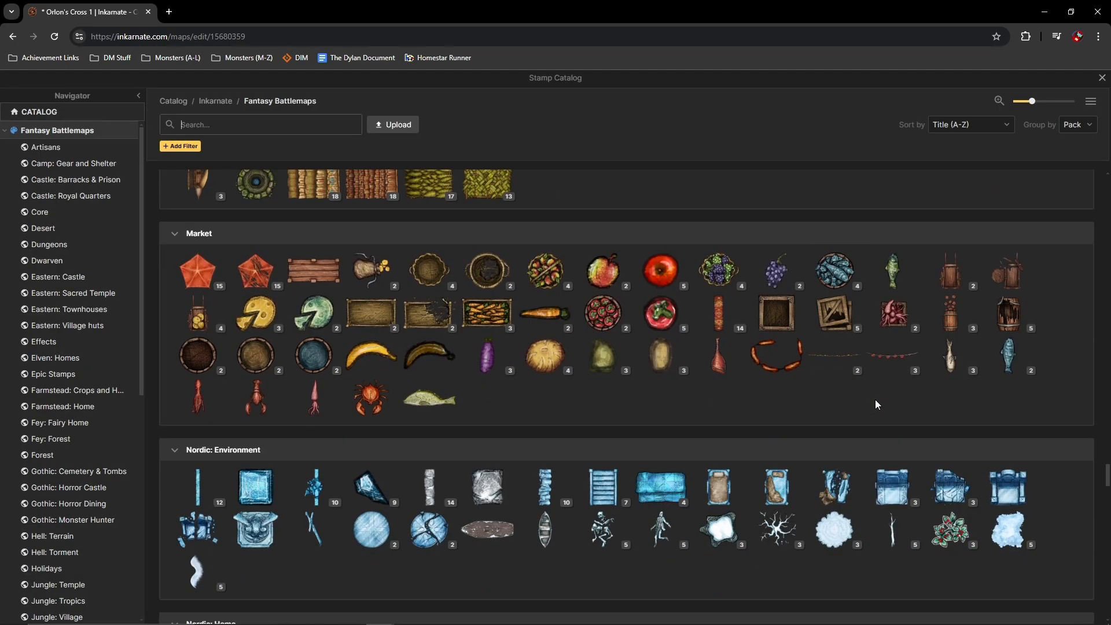
pyautogui.click(266, 354)
pyautogui.click(710, 313)
# Step: Place two beer barrels side by side along the northern edge of the southeast roof, near the map's east border
pyautogui.scroll(2, 711, 313)
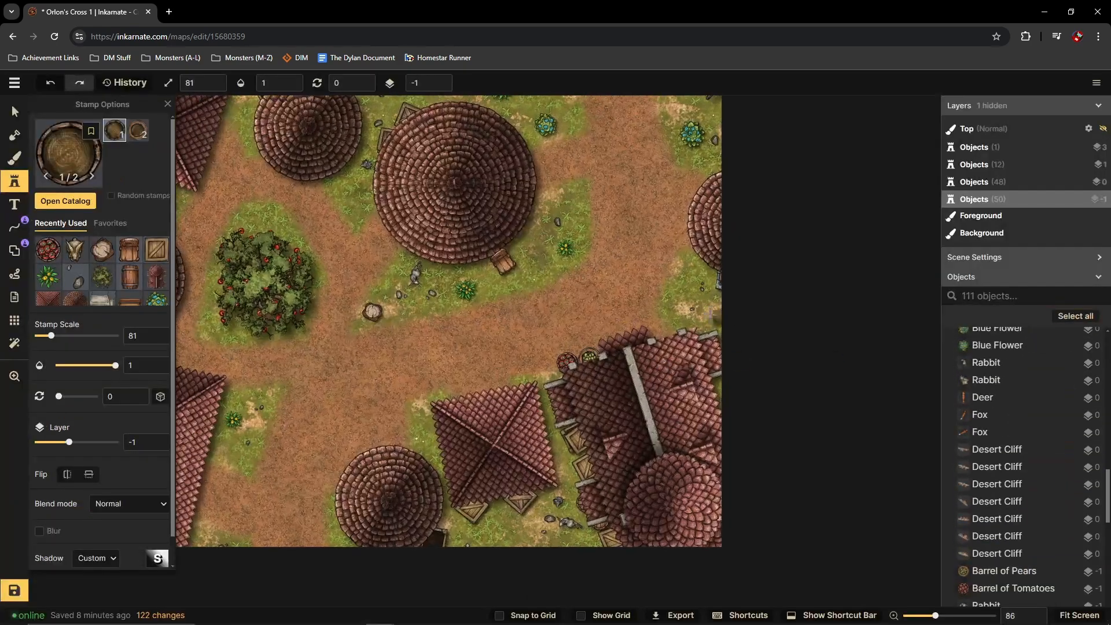
pyautogui.scroll(3, 686, 326)
pyautogui.click(687, 326)
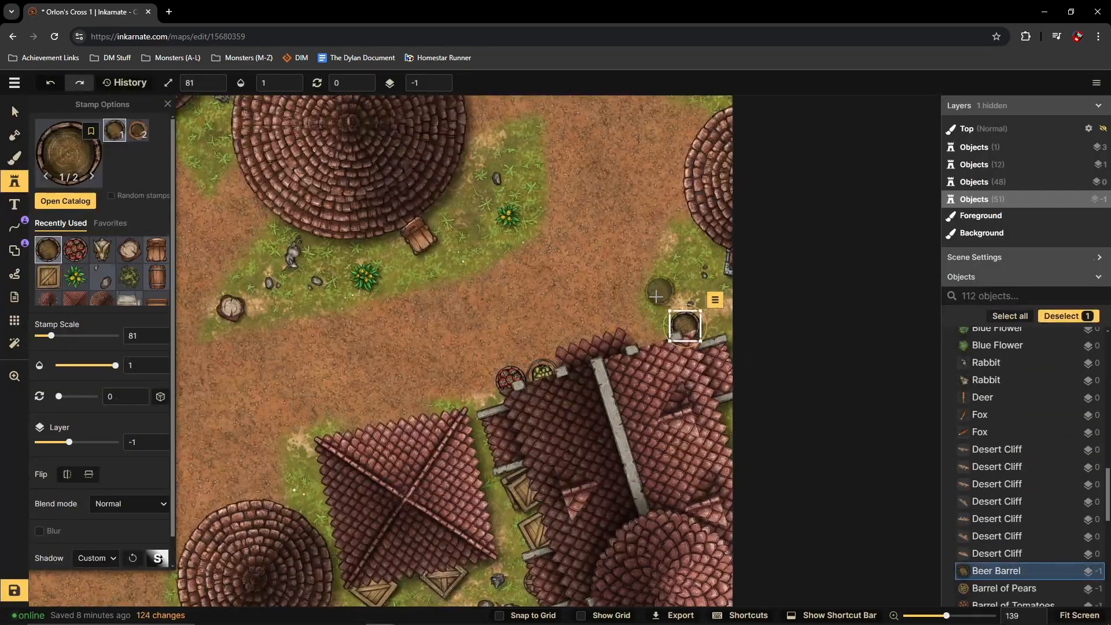
pyautogui.click(656, 340)
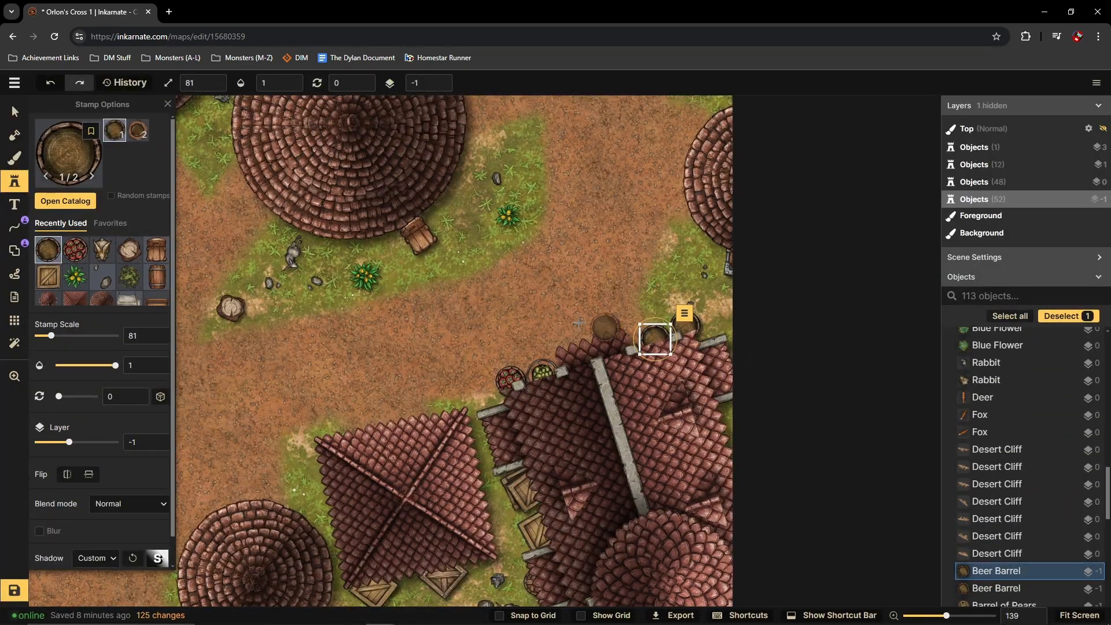
# Step: Look through the Fantasy Battlemaps stamp catalog from the Market pack down to the Wizard pack for further village props
pyautogui.click(73, 154)
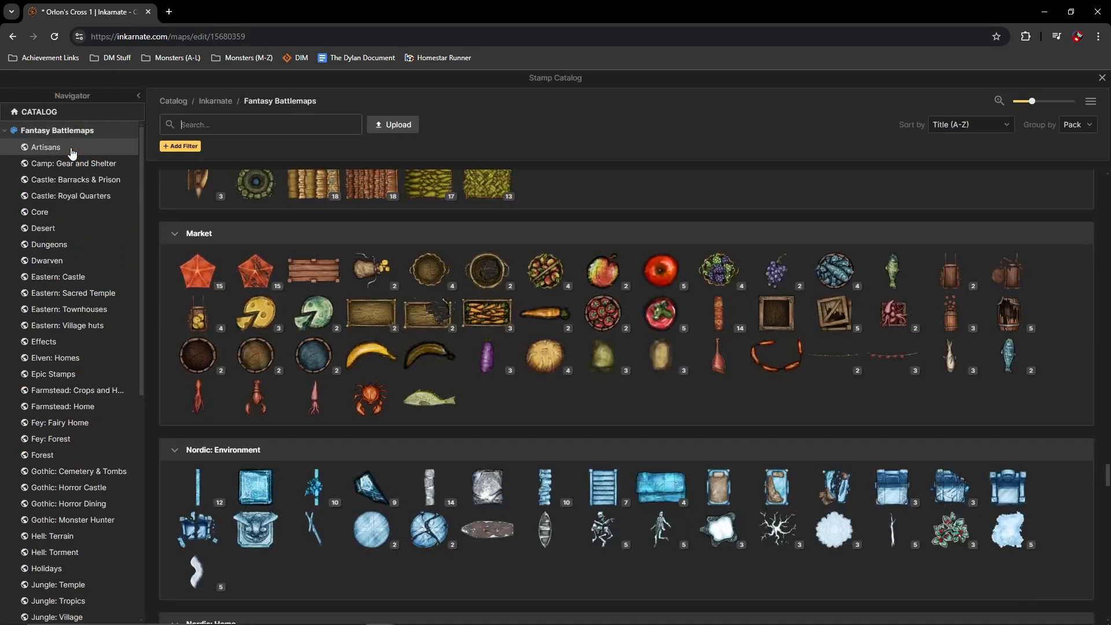
pyautogui.scroll(-10, 659, 398)
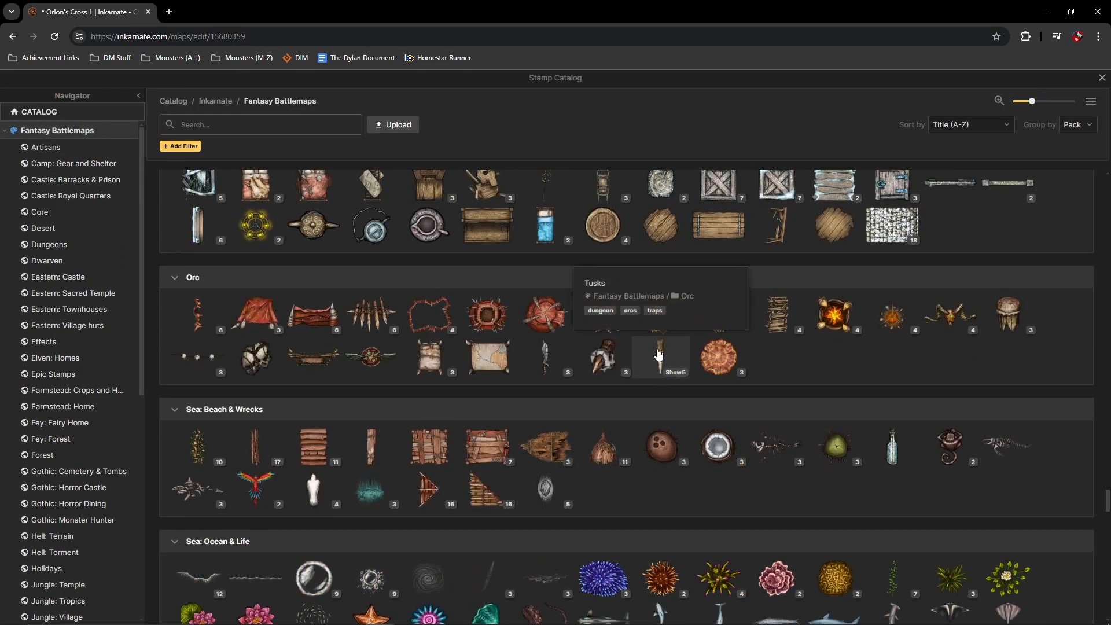
pyautogui.scroll(-1, 660, 371)
pyautogui.scroll(-8, 687, 432)
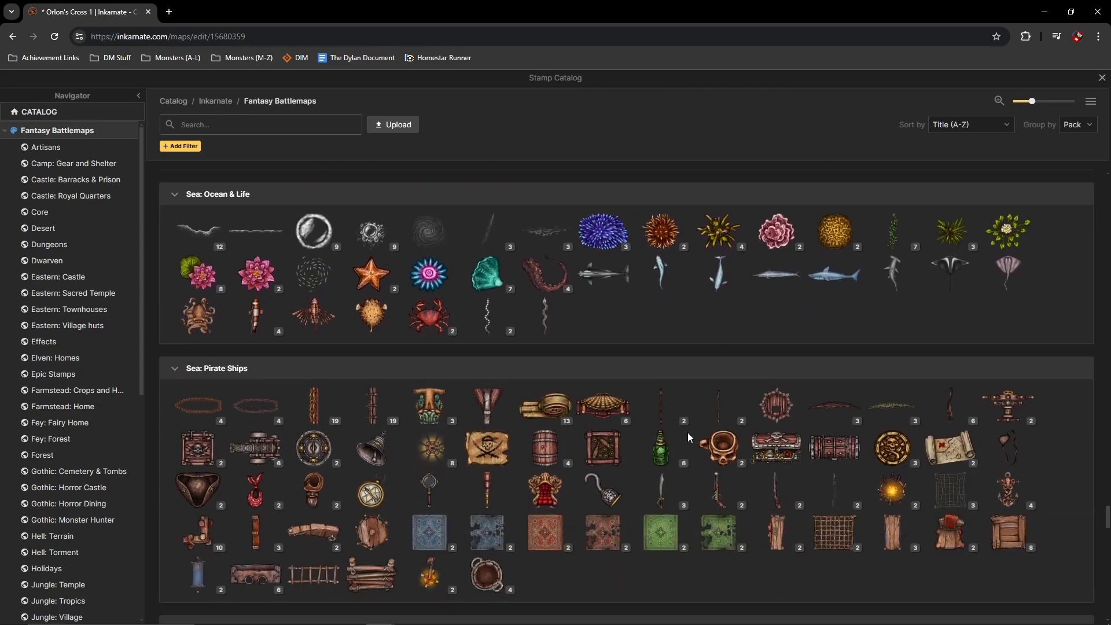
pyautogui.scroll(-20, 687, 437)
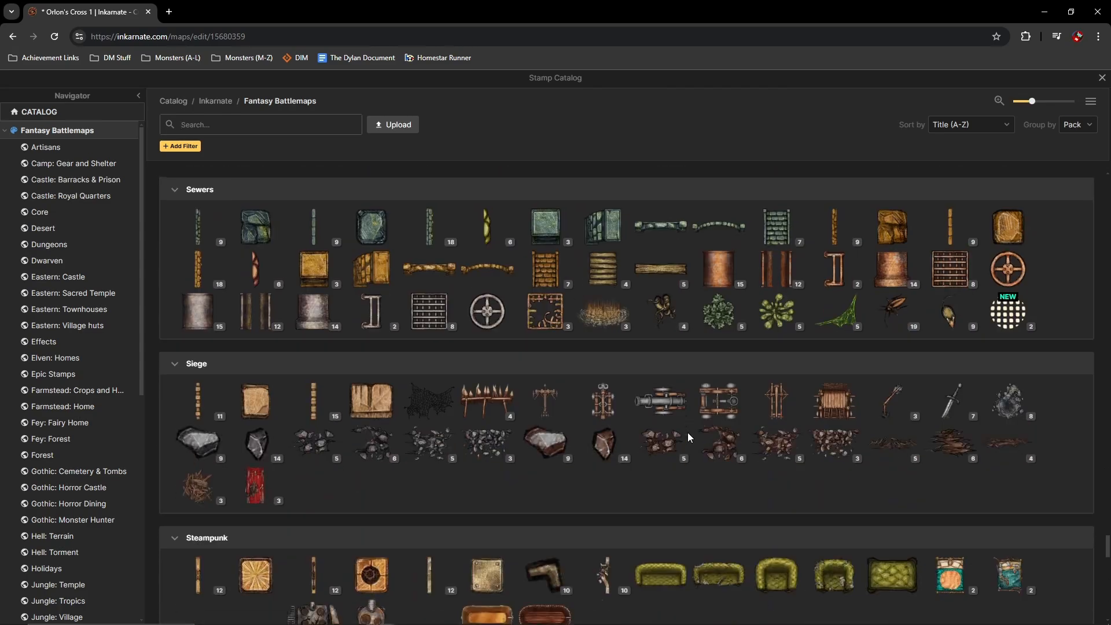
pyautogui.scroll(-5, 689, 439)
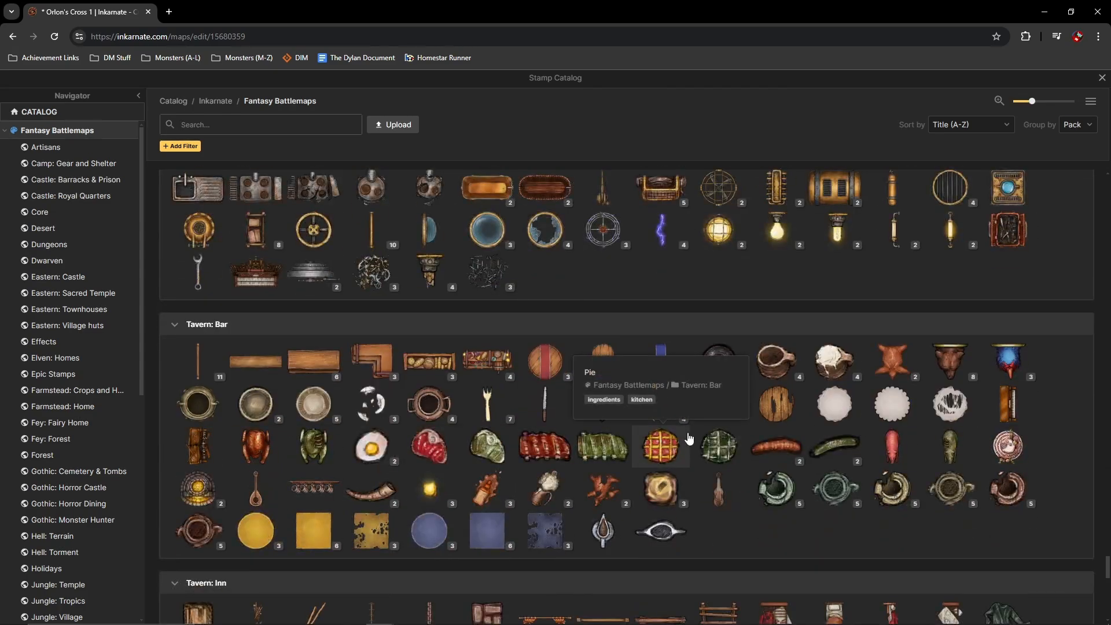
pyautogui.scroll(-4, 689, 434)
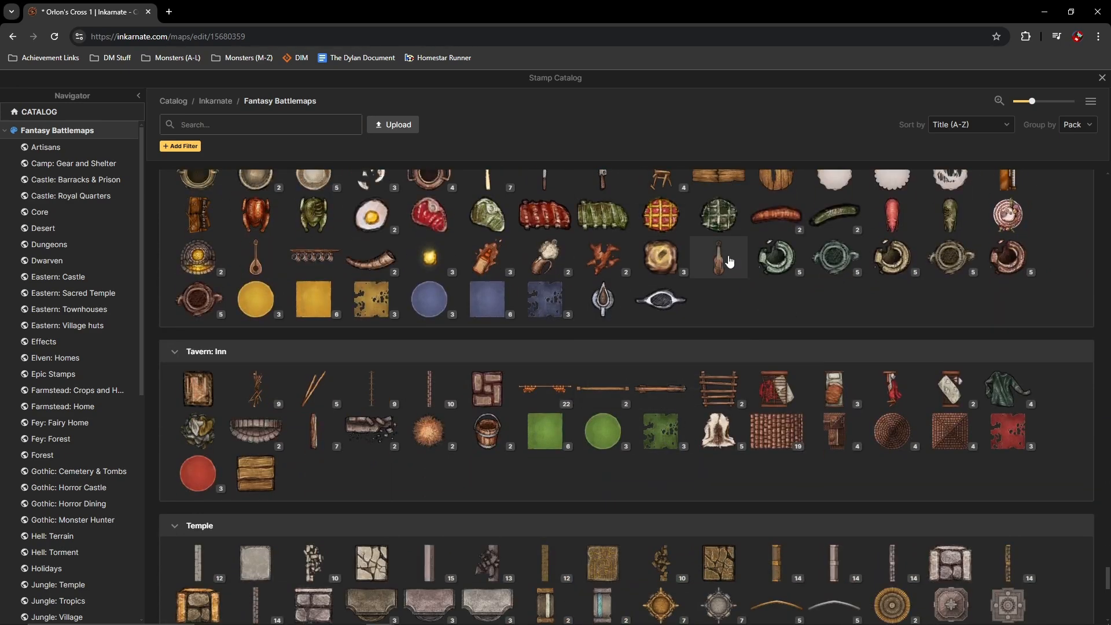
pyautogui.scroll(2, 790, 376)
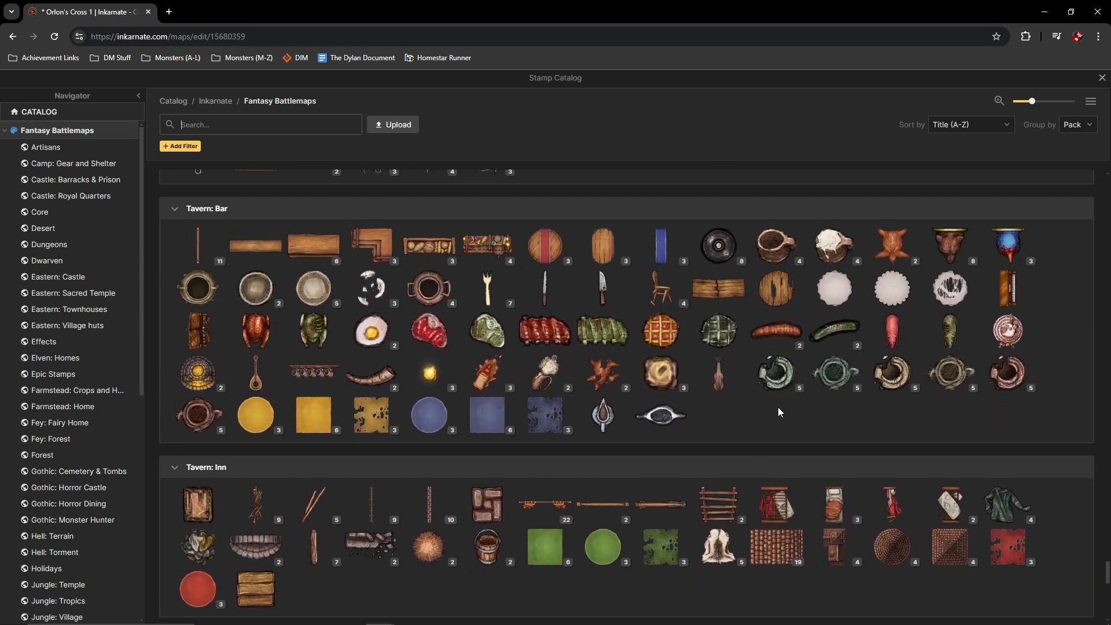
pyautogui.scroll(-10, 778, 408)
pyautogui.scroll(3, 778, 408)
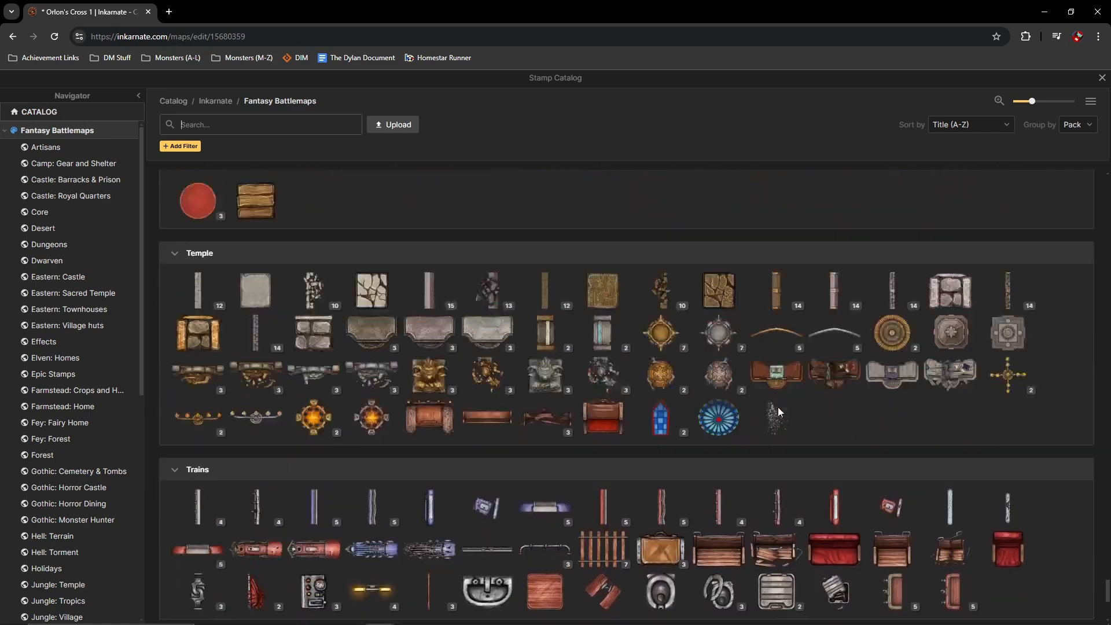
pyautogui.scroll(3, 778, 408)
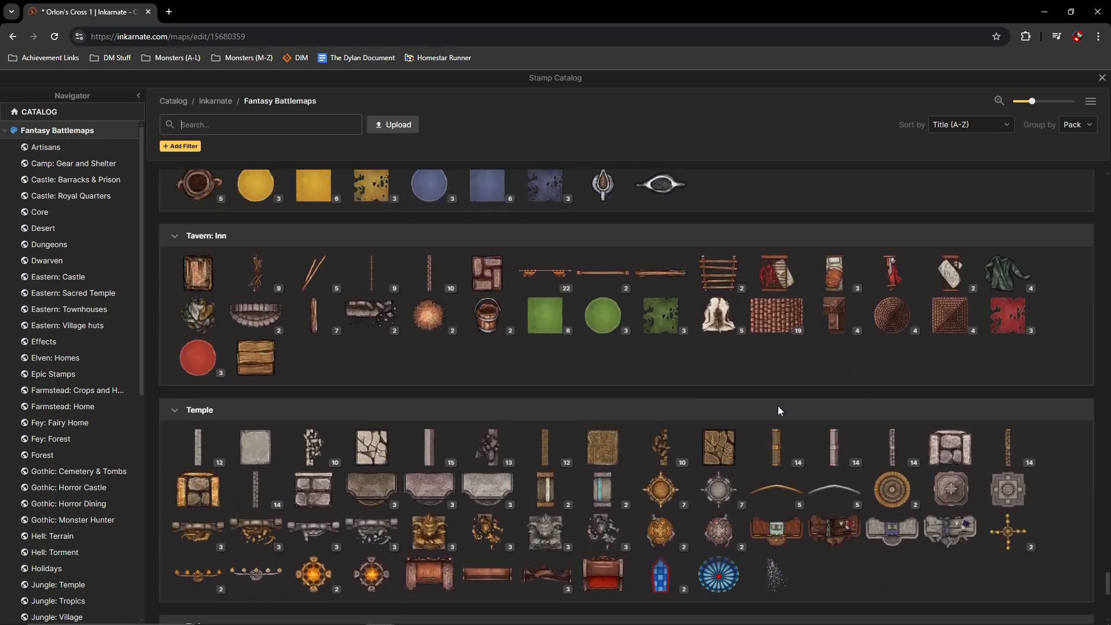
pyautogui.scroll(-8, 733, 365)
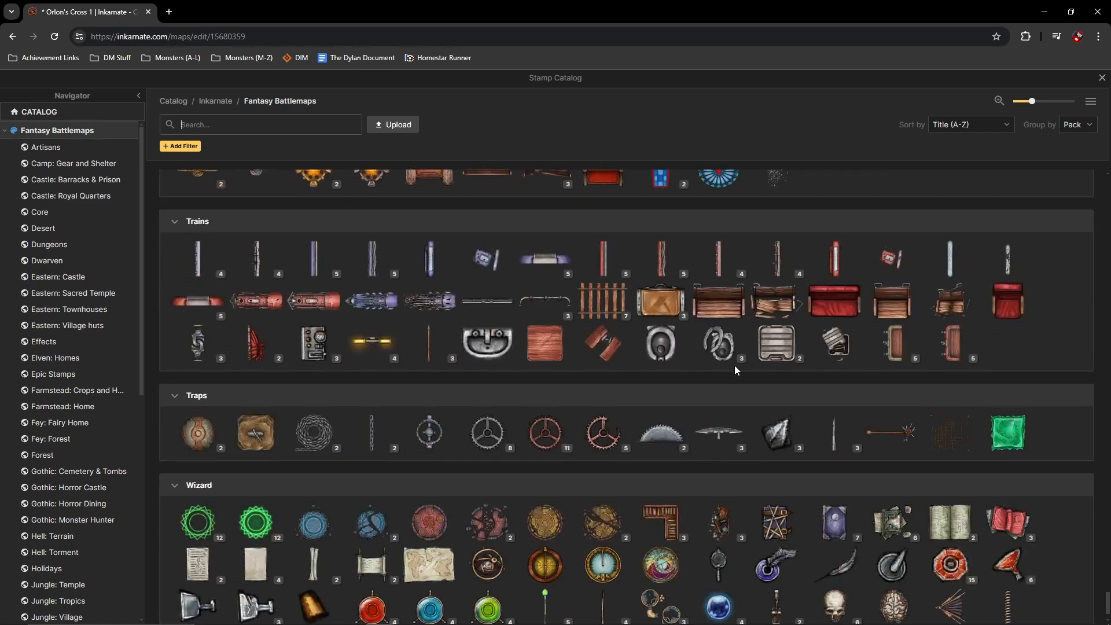
pyautogui.scroll(-1, 734, 366)
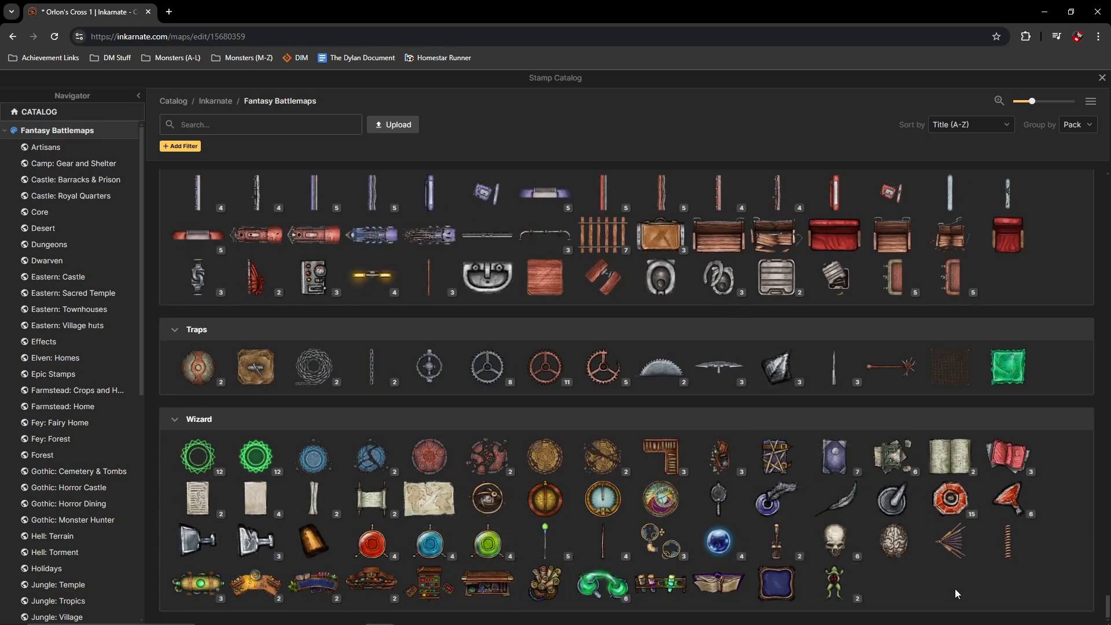
pyautogui.scroll(8, 961, 575)
pyautogui.click(1100, 77)
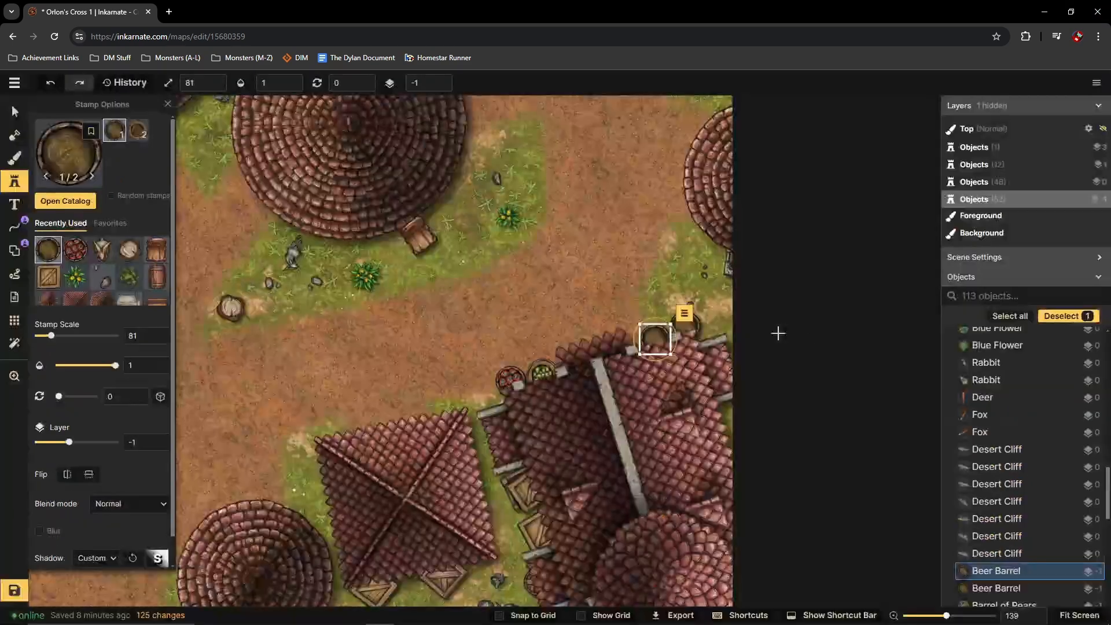
# Step: Deselect the beer barrel and pick up the small rock south of the largest round roof as the stamp to place
pyautogui.click(36, 123)
pyautogui.scroll(-5, 592, 338)
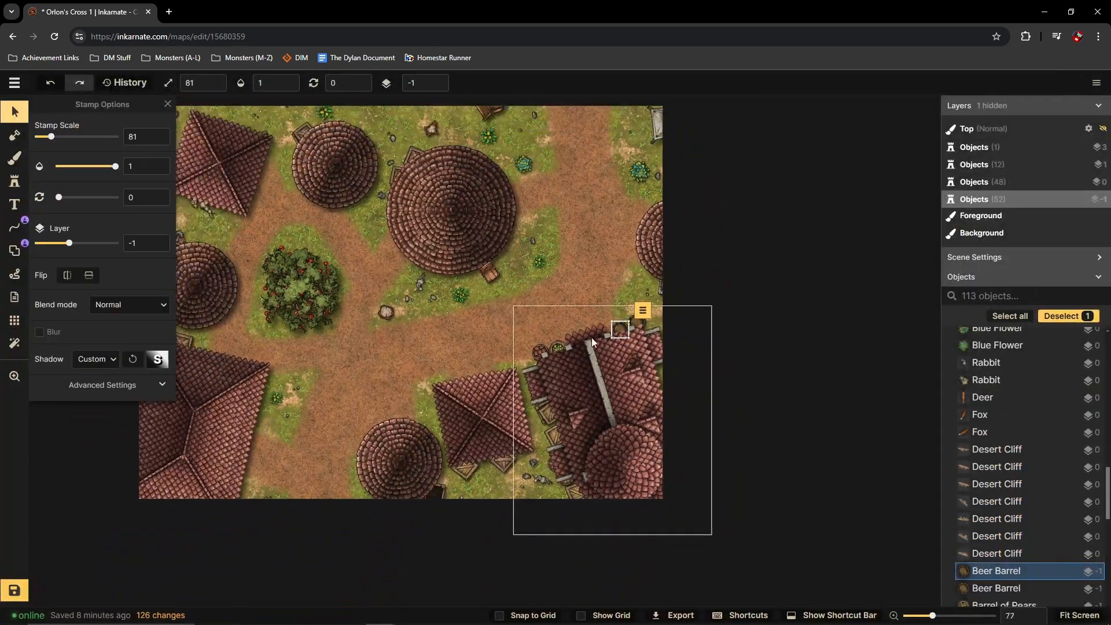
pyautogui.click(705, 428)
pyautogui.scroll(-1, 628, 493)
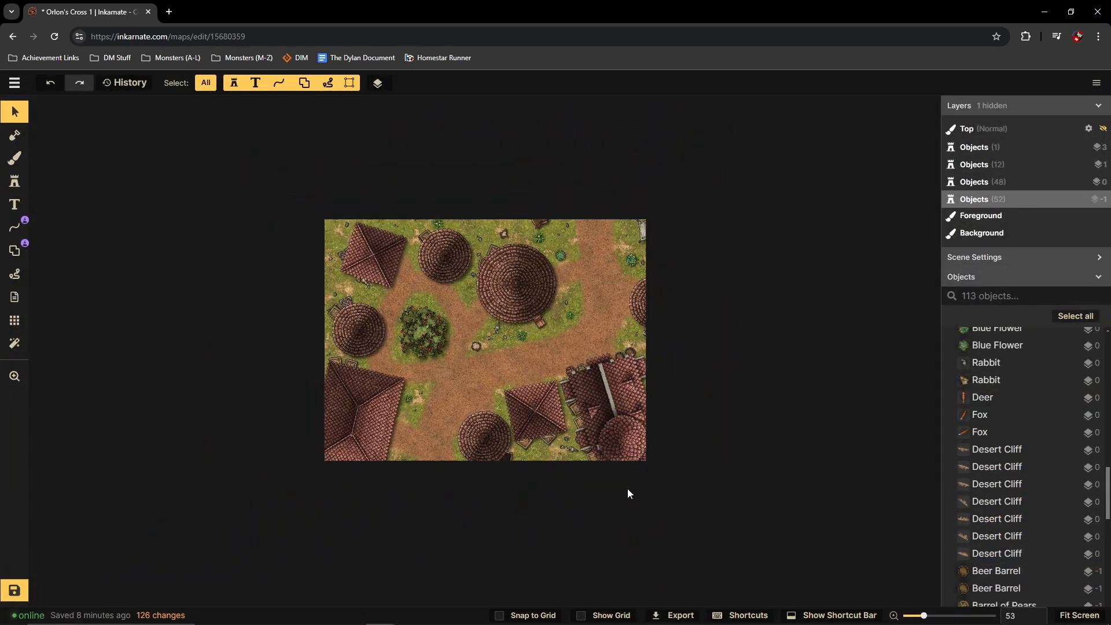
pyautogui.scroll(1, 529, 348)
pyautogui.scroll(1, 522, 367)
pyautogui.click(478, 334)
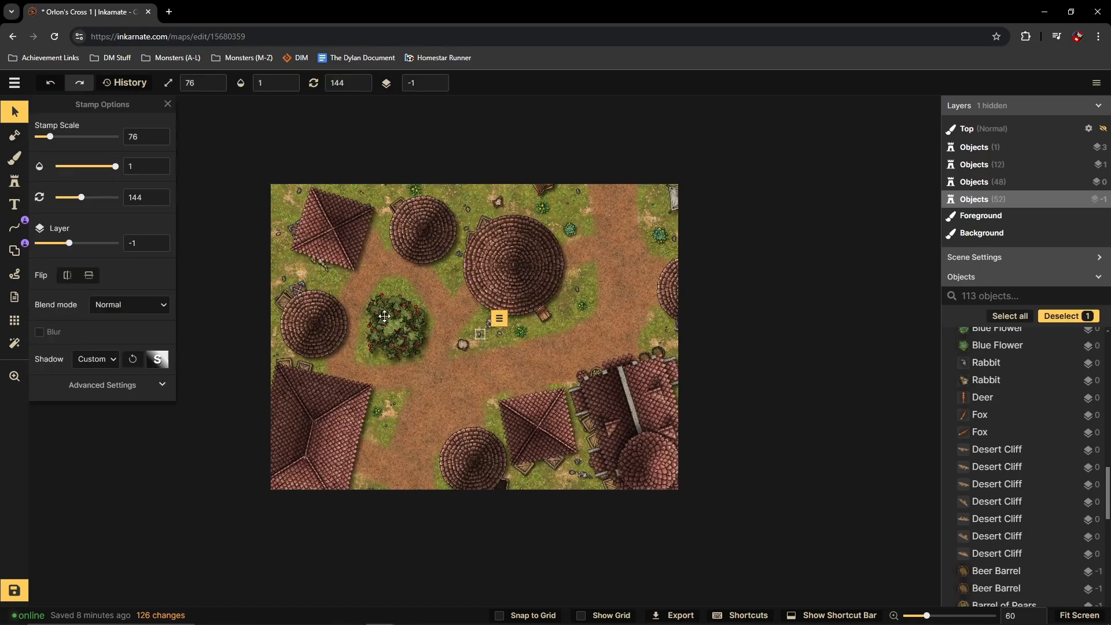
pyautogui.click(15, 181)
# Step: Scatter six random small rocks along the dirt paths in the southwest, north of the southern square roof and in the northeast
pyautogui.click(409, 379)
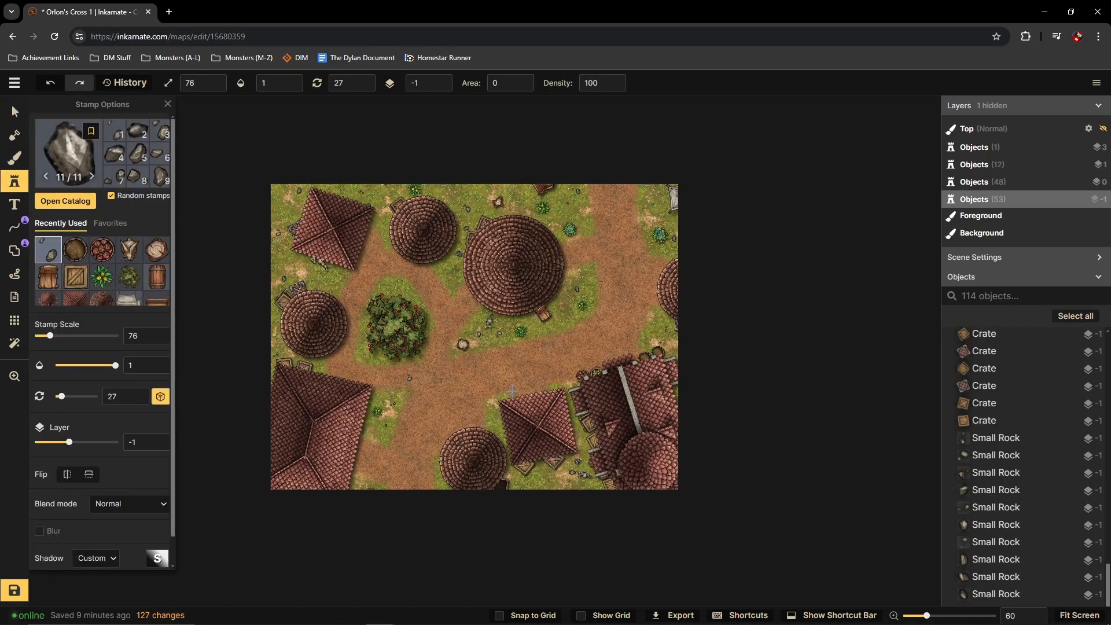
pyautogui.click(446, 438)
pyautogui.click(394, 436)
pyautogui.click(375, 471)
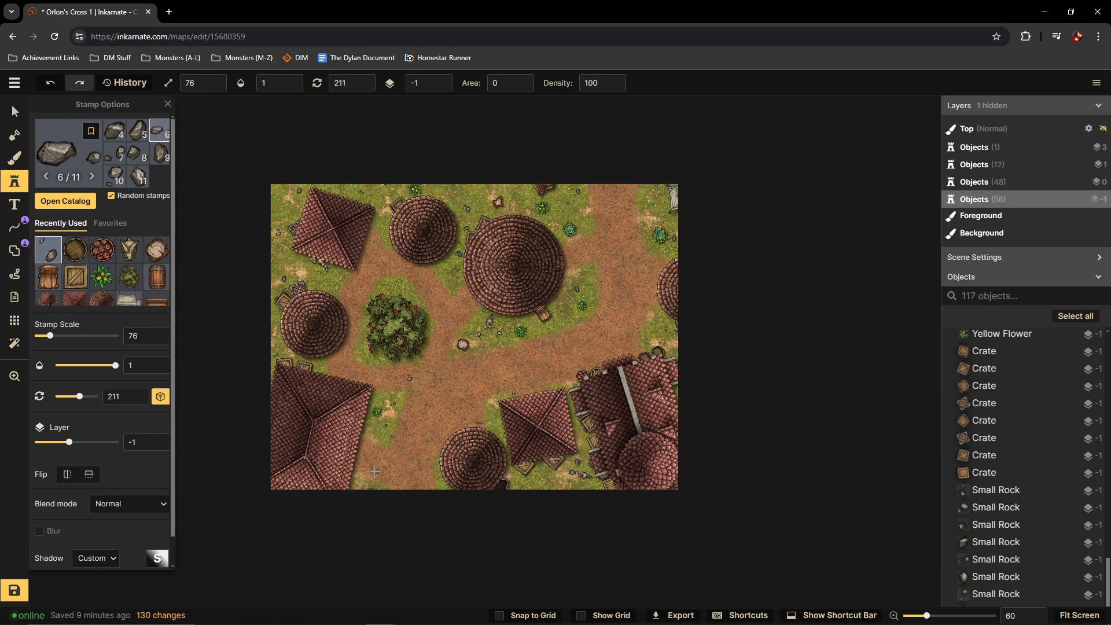
pyautogui.click(528, 385)
pyautogui.click(619, 266)
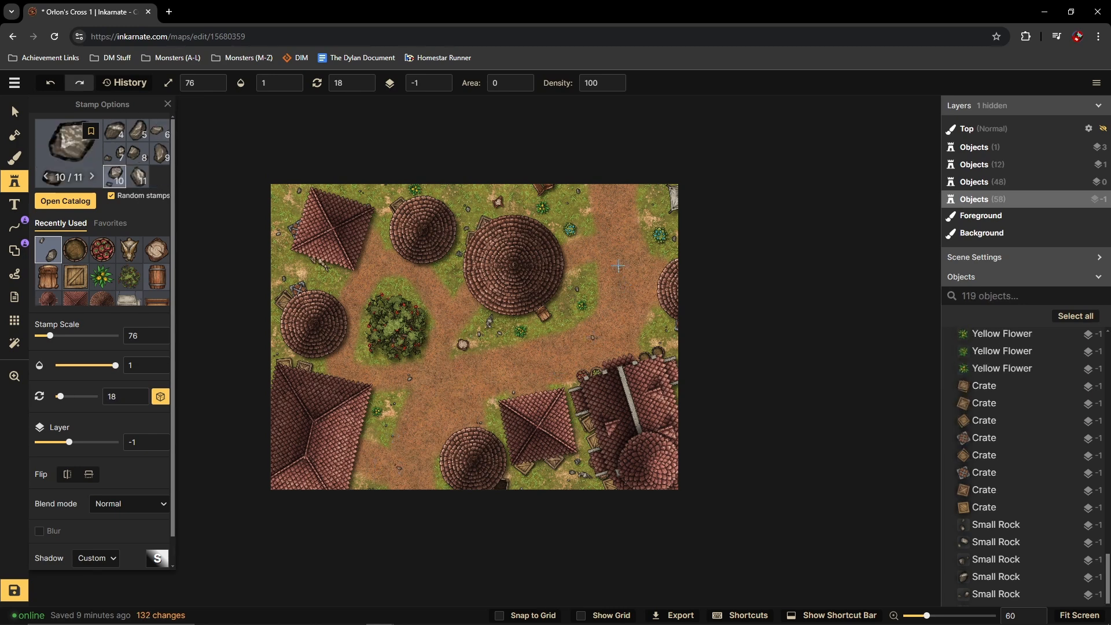
# Step: Place a few small rocks on the grass and dirt around the village buildings
pyautogui.click(529, 335)
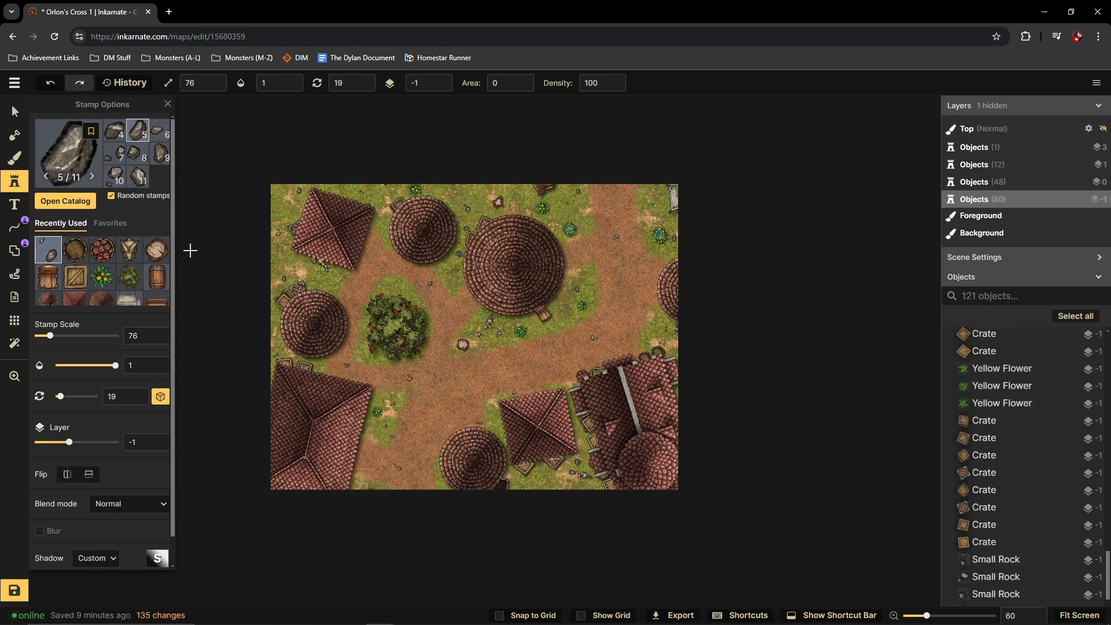
pyautogui.click(64, 201)
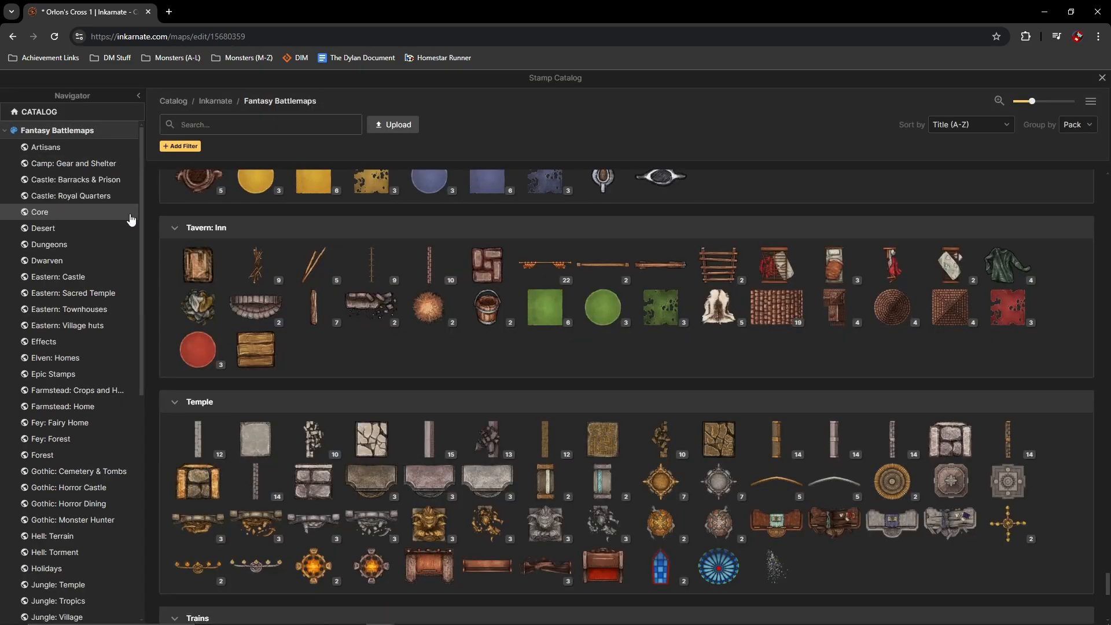
pyautogui.click(1102, 78)
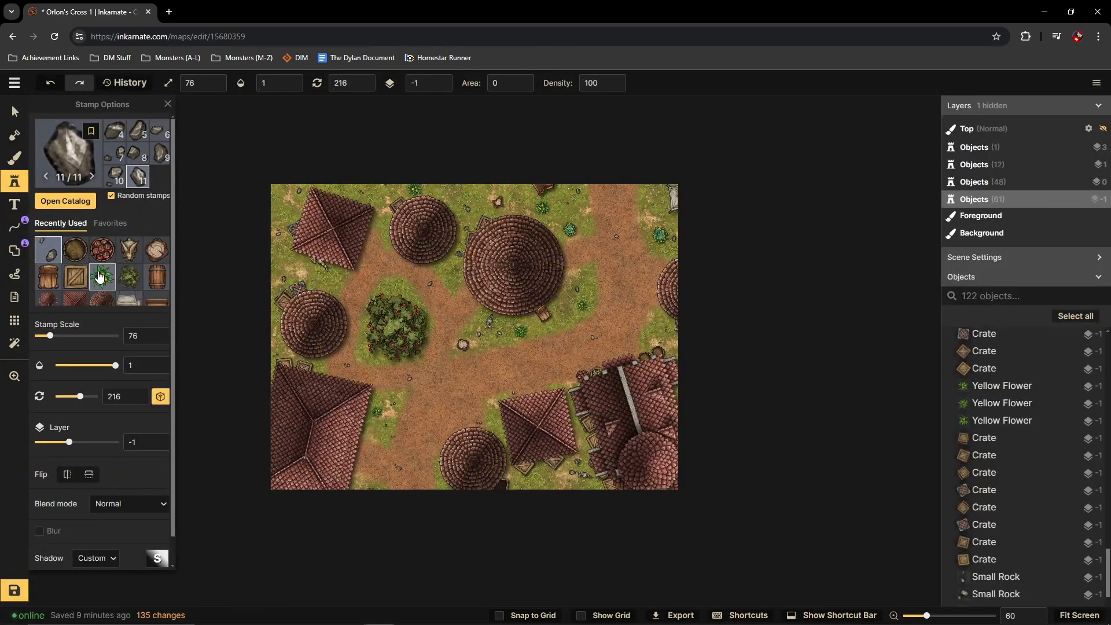
# Step: Pick the Desert Plant stamp from the favorites and place one on each side of the large round roof
pyautogui.click(114, 229)
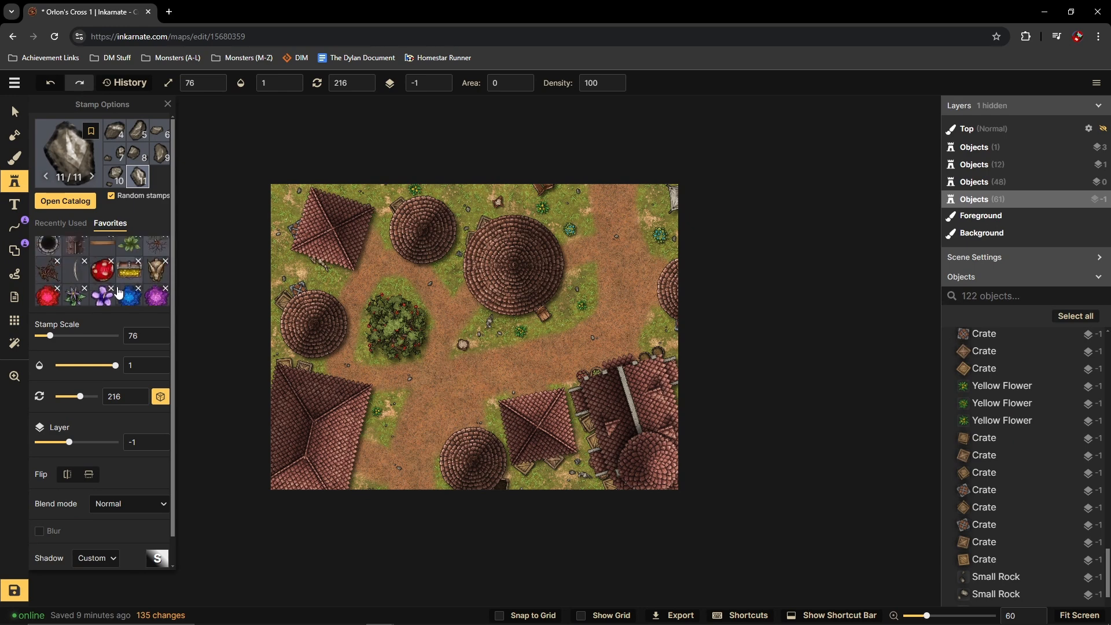
pyautogui.click(130, 248)
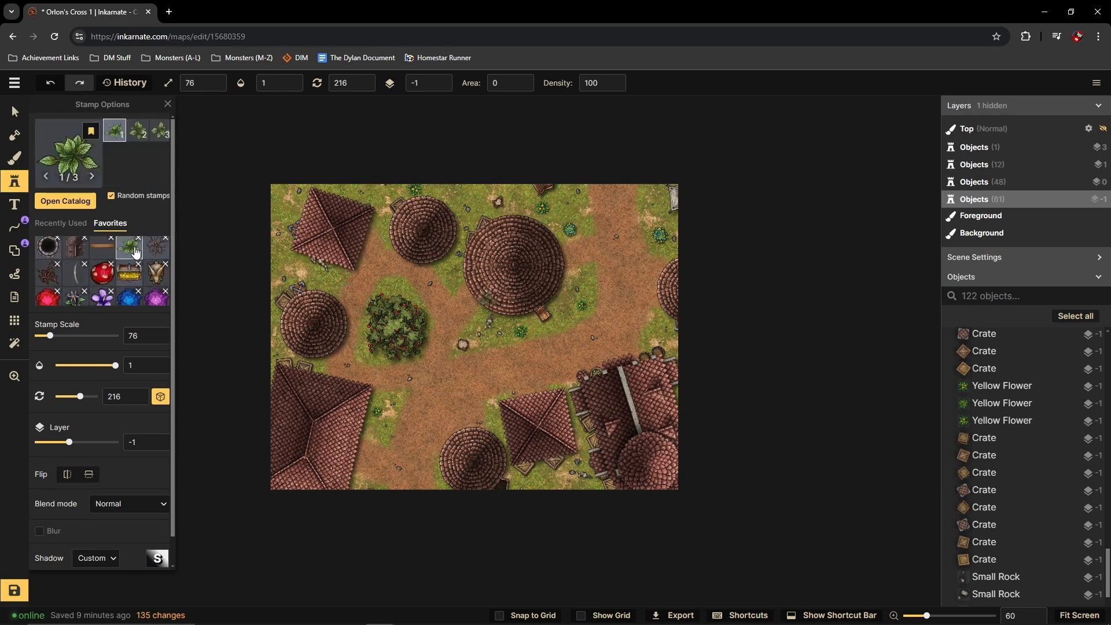
pyautogui.click(139, 238)
pyautogui.click(602, 374)
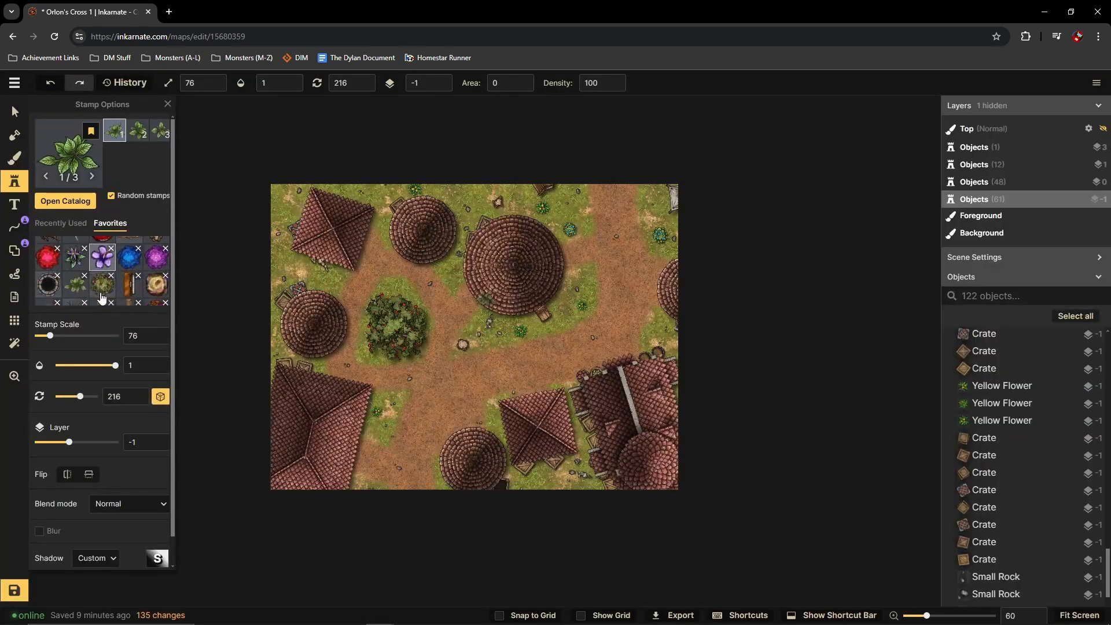
pyautogui.click(85, 265)
pyautogui.click(596, 372)
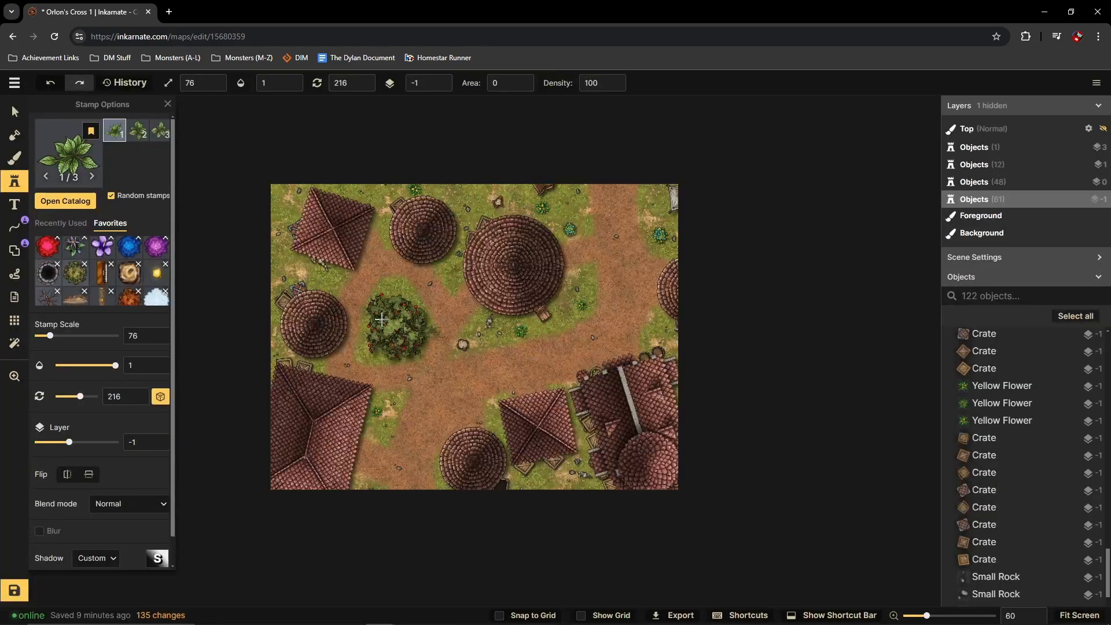
pyautogui.scroll(3, 447, 285)
pyautogui.click(472, 273)
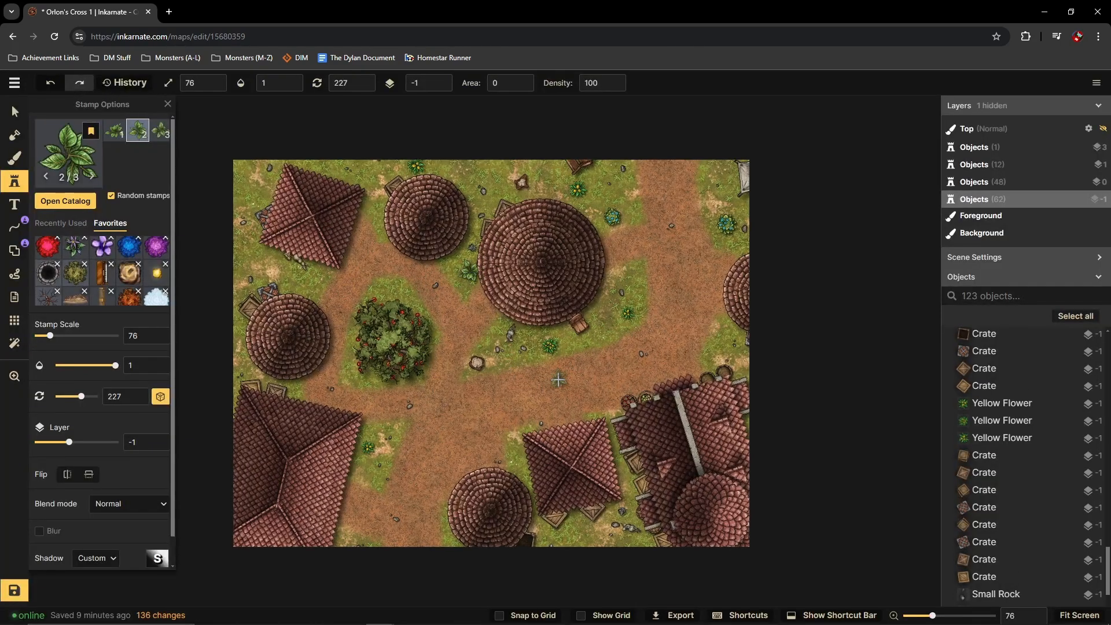
pyautogui.click(649, 281)
# Step: Place three more desert plants: beside the lower square roof, beside the lower round roof and at the edge of the tree
pyautogui.scroll(2, 695, 324)
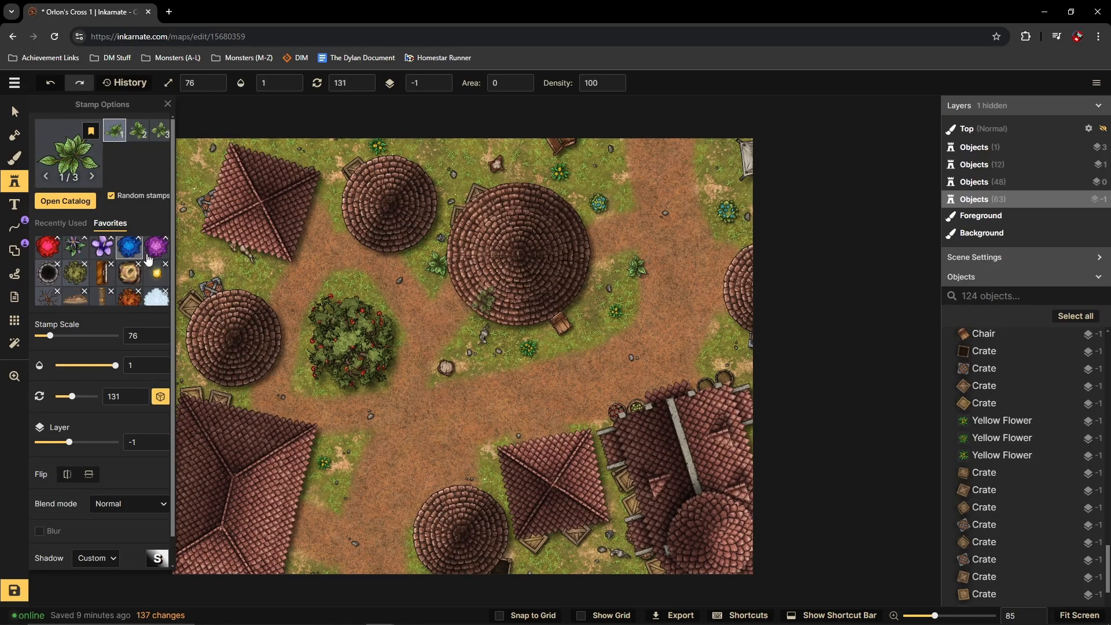
pyautogui.click(488, 460)
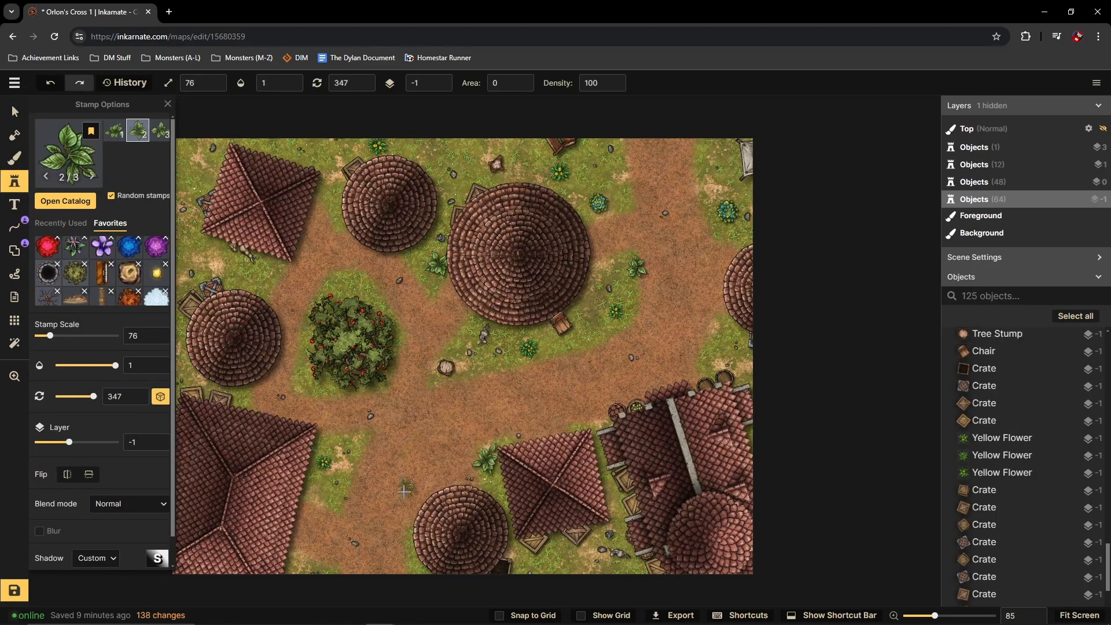
pyautogui.scroll(1, 413, 566)
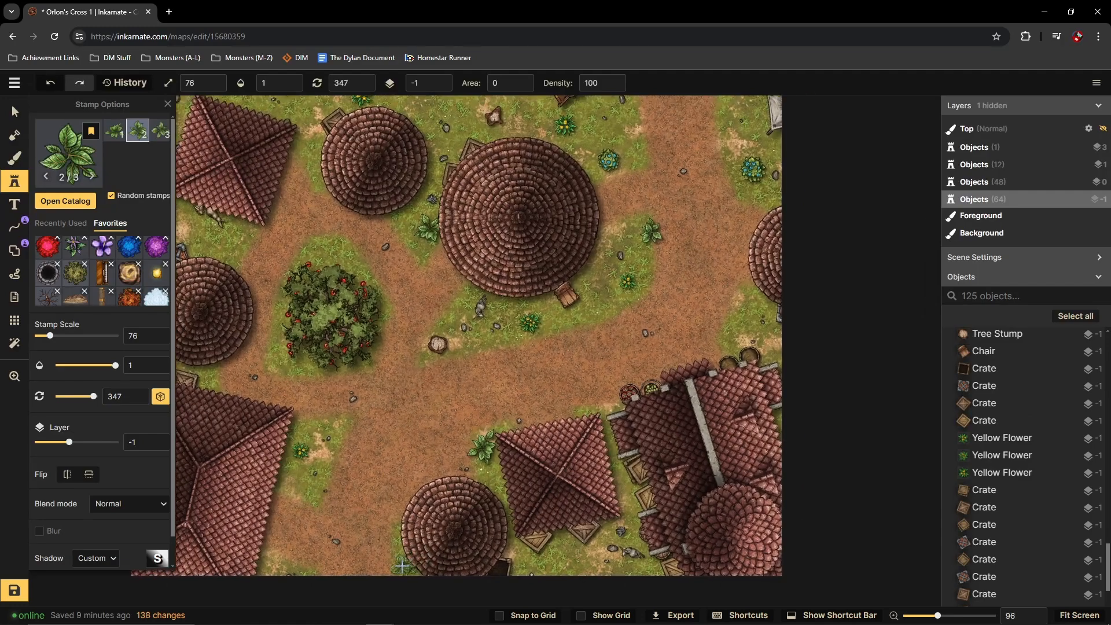
pyautogui.click(402, 566)
pyautogui.scroll(2, 428, 353)
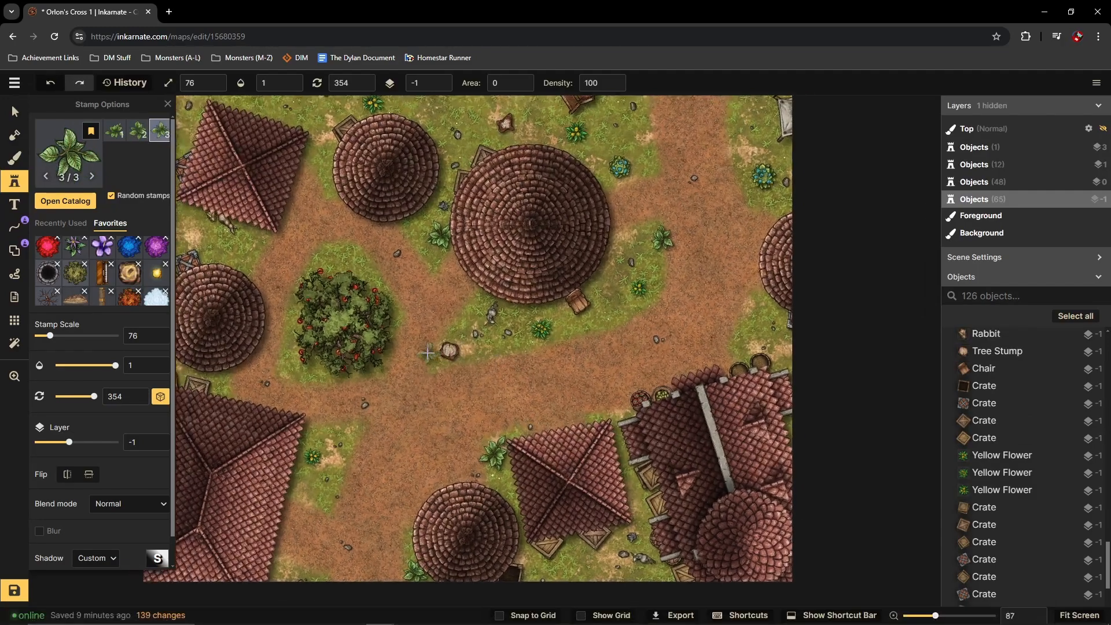
pyautogui.click(346, 371)
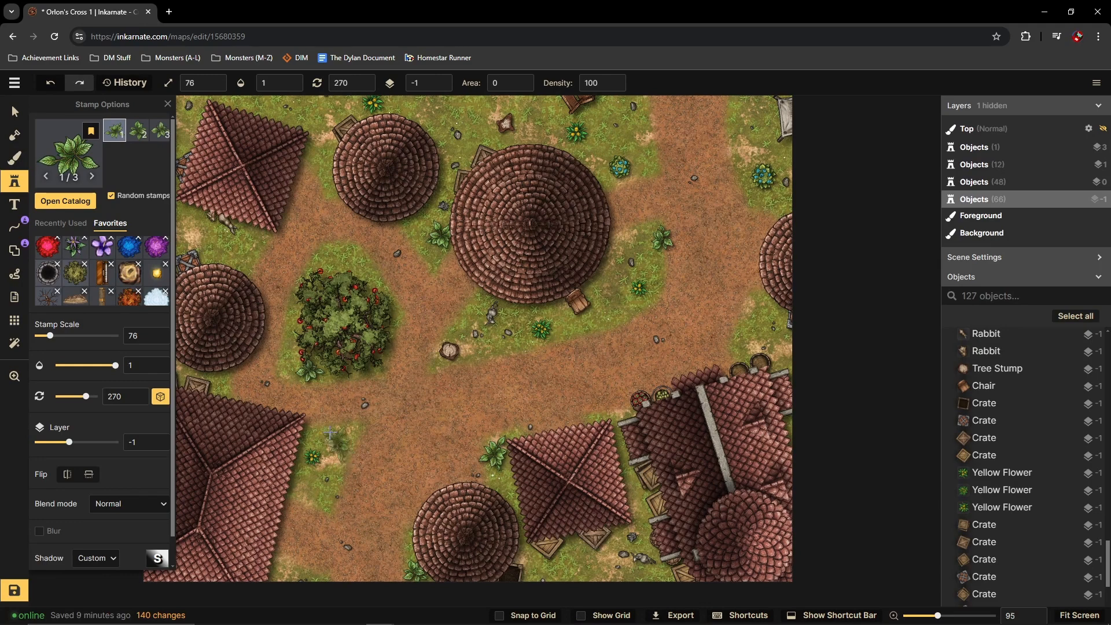
# Step: Move the desert plant from the tree to the grass between the upper-left square roof and the neighbouring round roof
pyautogui.click(15, 112)
pyautogui.click(309, 374)
pyautogui.moveTo(341, 347); pyautogui.dragTo(392, 206)
pyautogui.moveTo(339, 178); pyautogui.dragTo(334, 174)
pyautogui.scroll(-2, 509, 278)
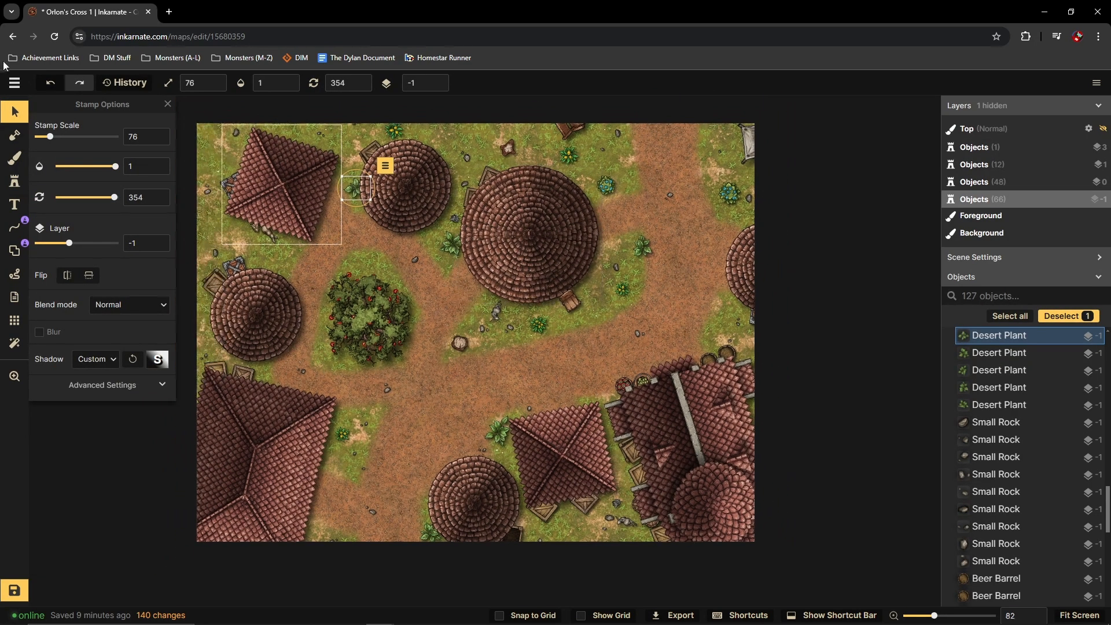
# Step: Save the map, and save a copy of it named Orlon's Cross 2
pyautogui.click(20, 87)
pyautogui.click(52, 124)
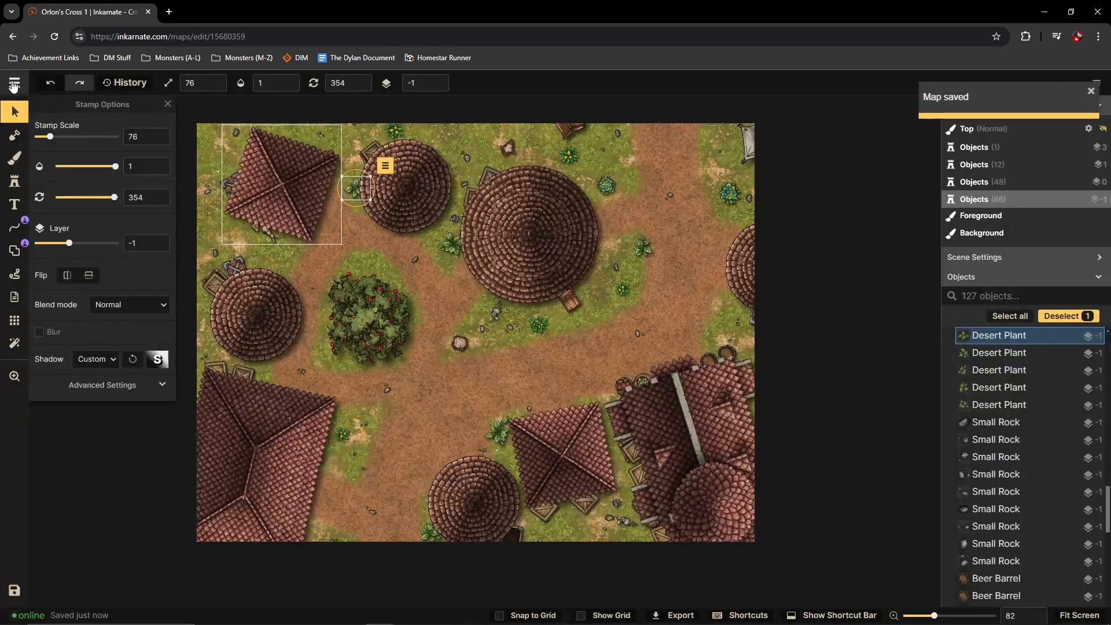
pyautogui.click(15, 82)
pyautogui.click(44, 147)
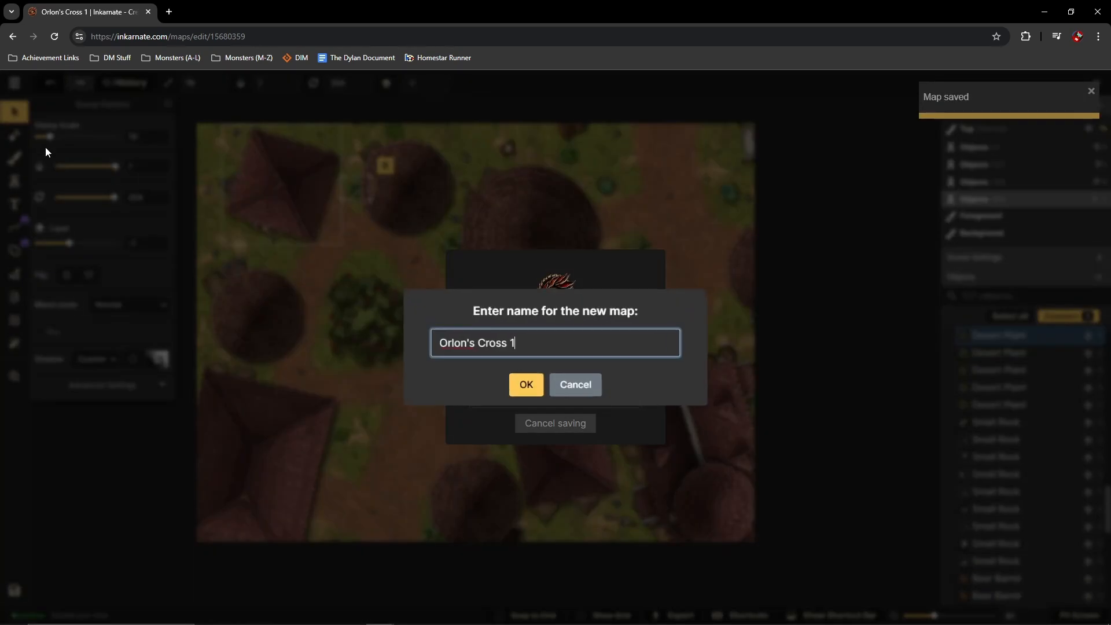
pyautogui.press('BackSpace')
pyautogui.write('2')
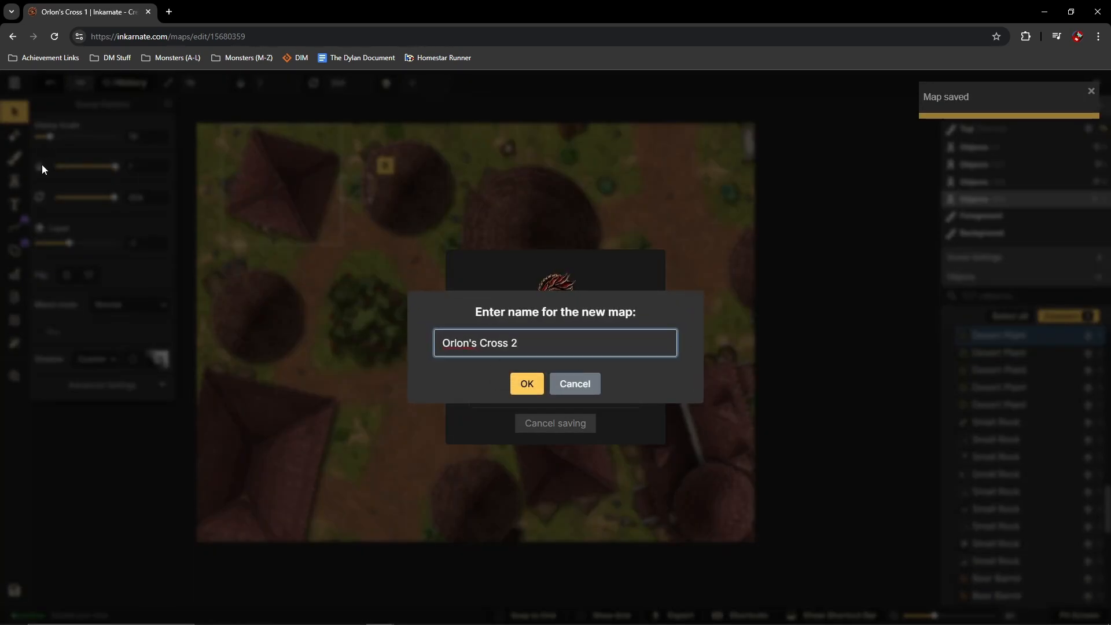
pyautogui.press('Return')
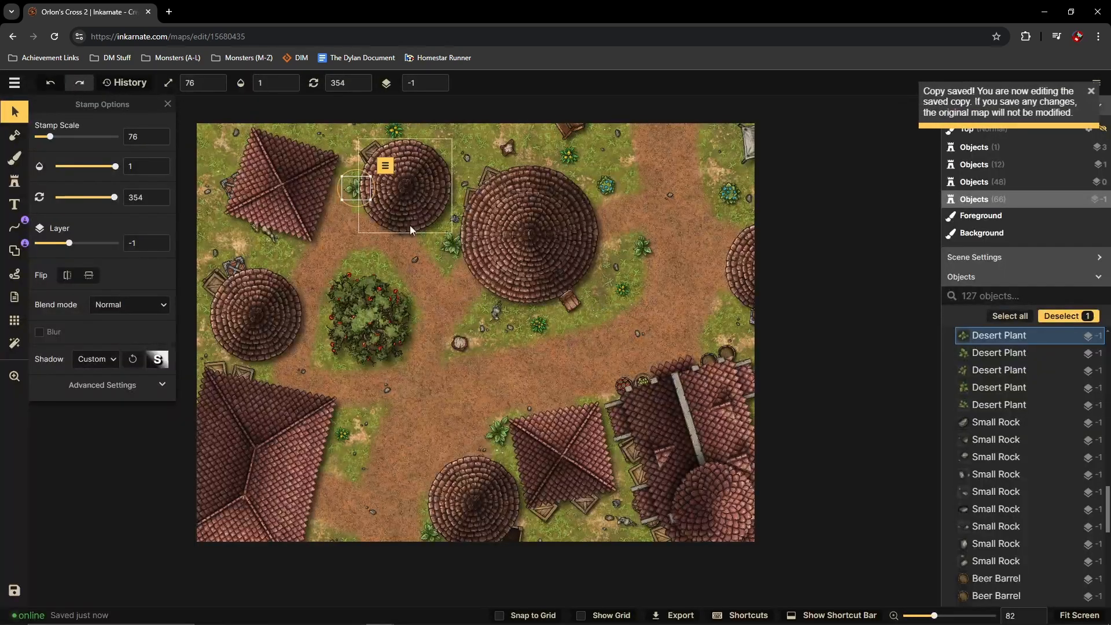
# Step: Select all the map's objects and move them upward so only the lowest buildings overlap the map's upper edge
pyautogui.scroll(-3, 370, 233)
pyautogui.scroll(-5, 356, 285)
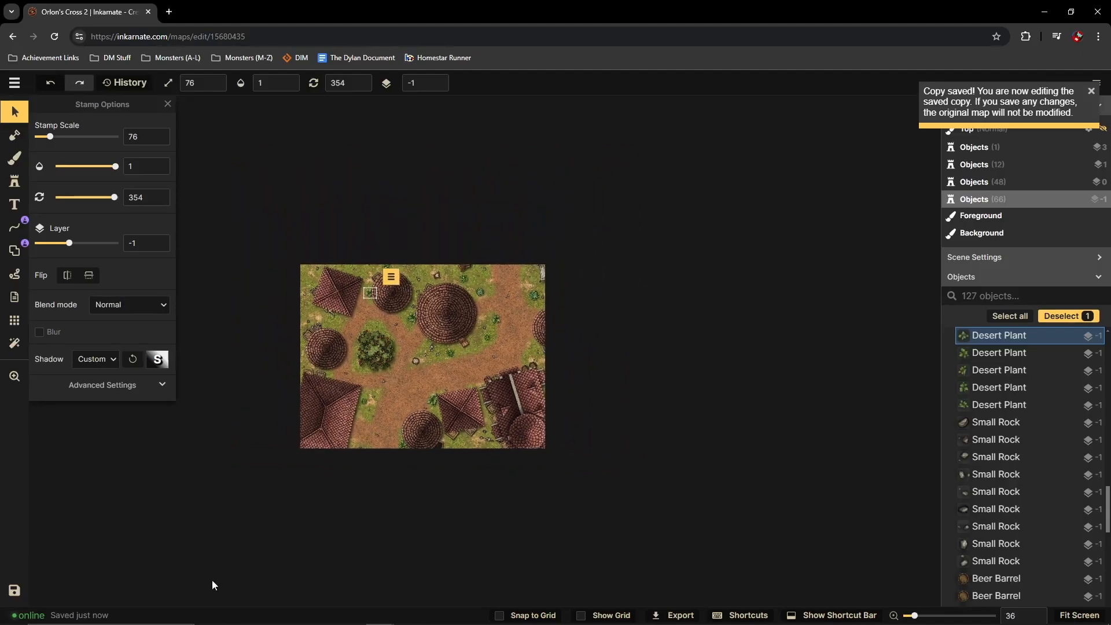
pyautogui.moveTo(307, 513); pyautogui.dragTo(810, 82)
pyautogui.moveTo(434, 422); pyautogui.dragTo(457, 245)
pyautogui.scroll(5, 430, 319)
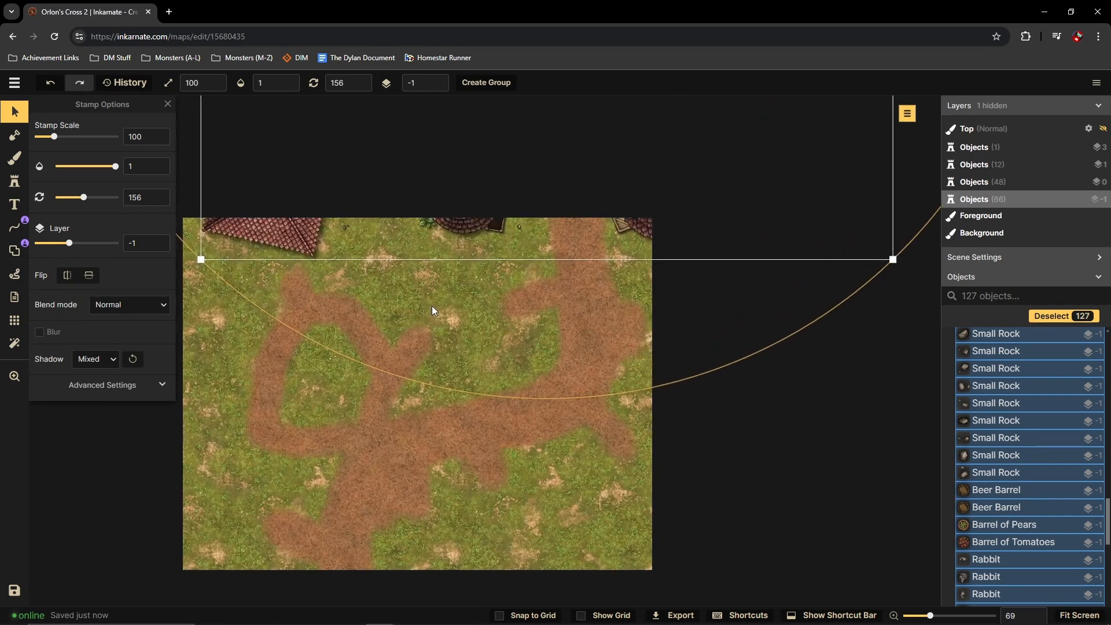
pyautogui.click(432, 306)
# Step: Paint over all the dirt paths on the foreground with the green grass texture at brush size 80
pyautogui.scroll(1, 412, 333)
pyautogui.press('b')
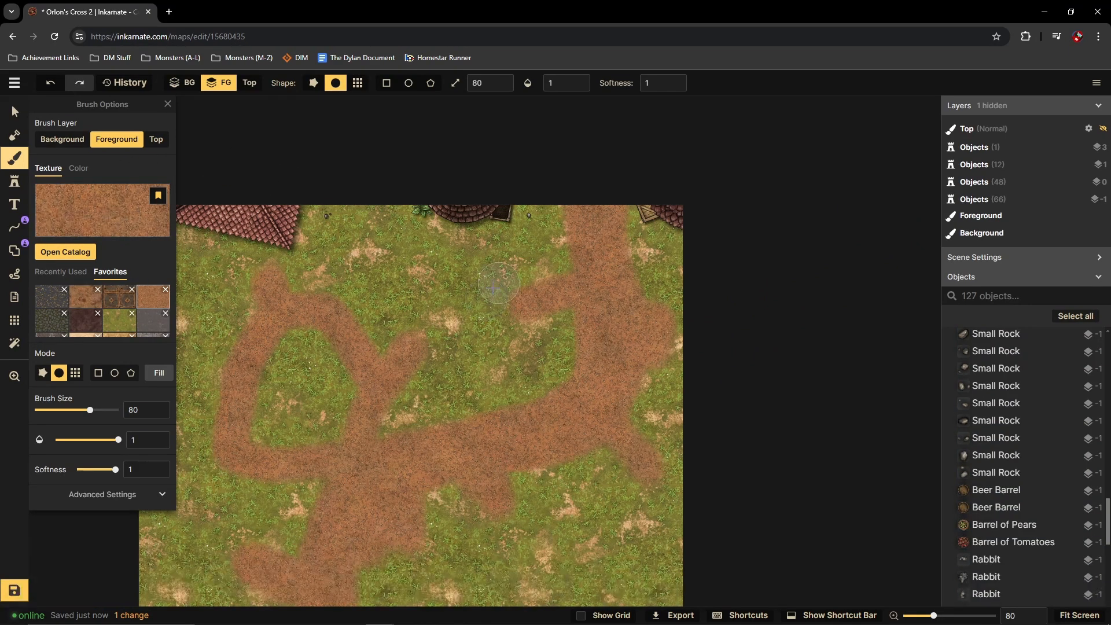
pyautogui.click(117, 327)
pyautogui.scroll(-1, 601, 265)
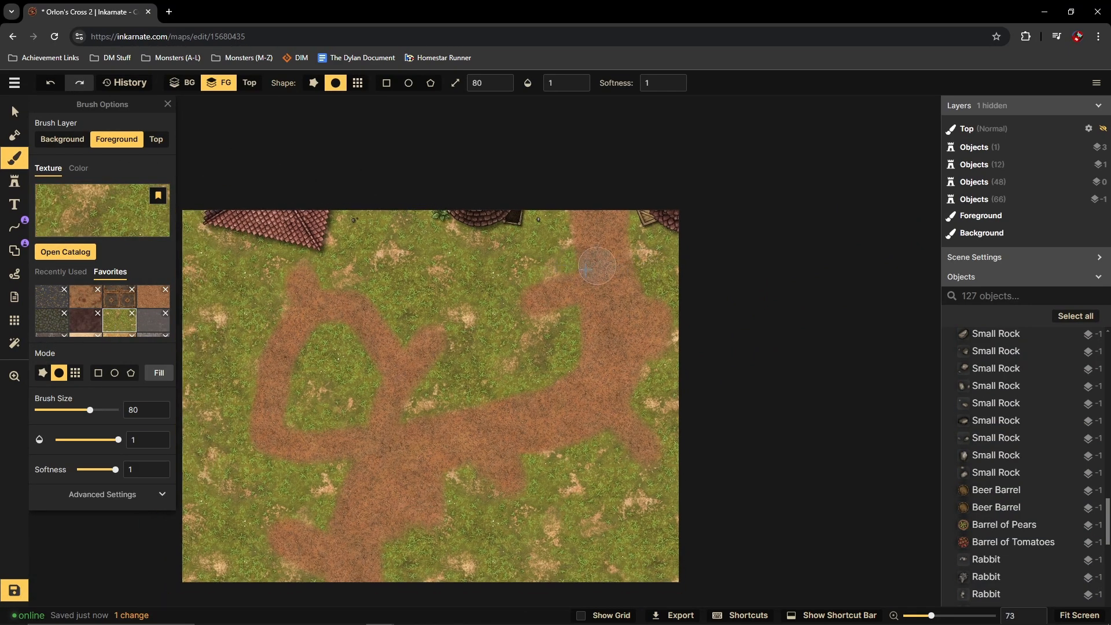
pyautogui.moveTo(712, 235); pyautogui.dragTo(570, 342)
pyautogui.moveTo(527, 392)
pyautogui.mouseDown()
pyautogui.moveTo(637, 408)
pyautogui.moveTo(567, 449)
pyautogui.mouseUp()
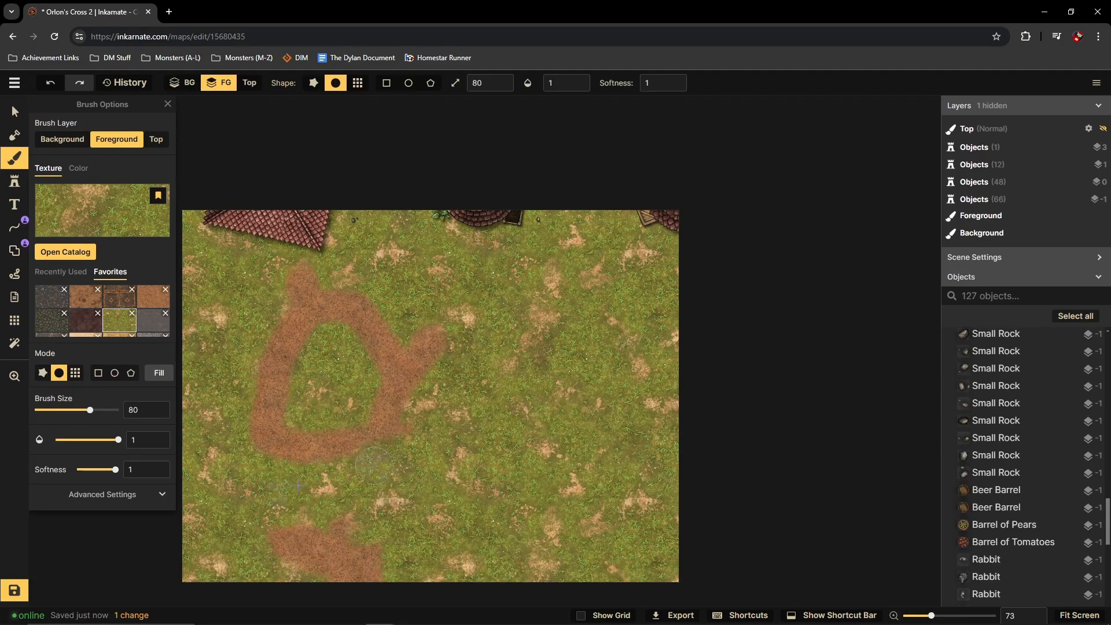
pyautogui.moveTo(374, 465); pyautogui.dragTo(328, 546)
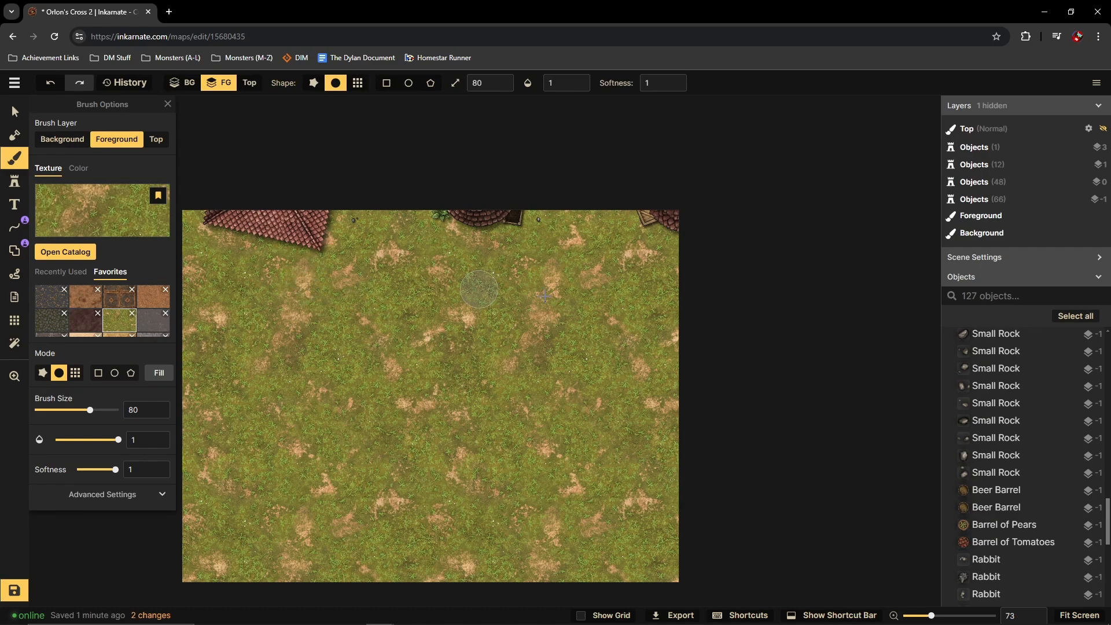
# Step: Paint a dirt road from the map's upper edge to its lower edge, crossed by a horizontal dirt road
pyautogui.scroll(3, 397, 437)
pyautogui.click(153, 317)
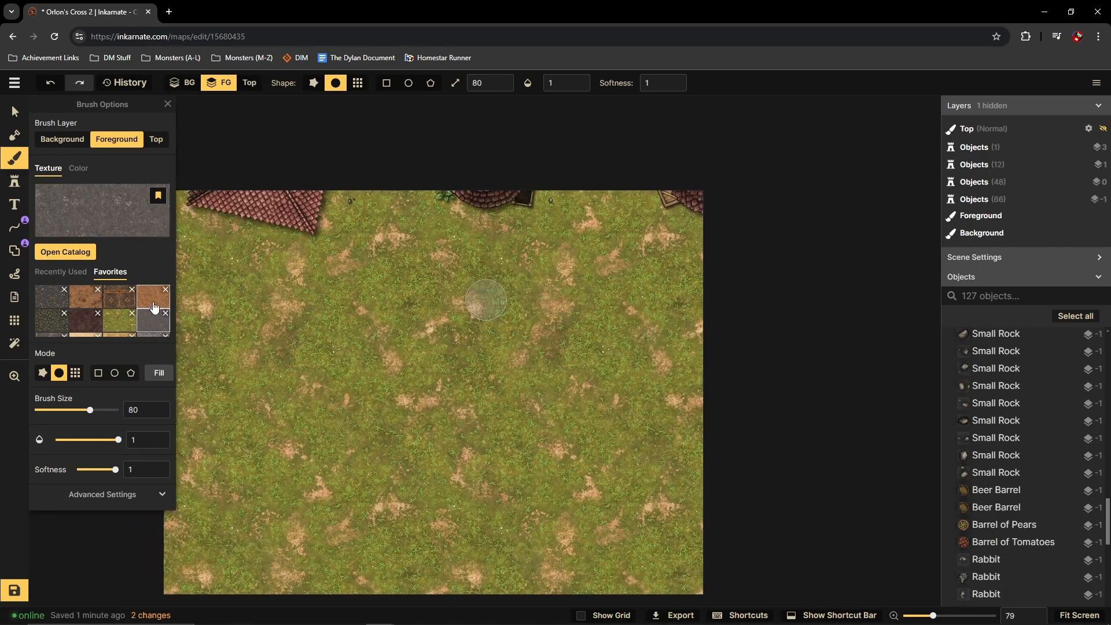
pyautogui.click(154, 307)
pyautogui.scroll(-3, 422, 200)
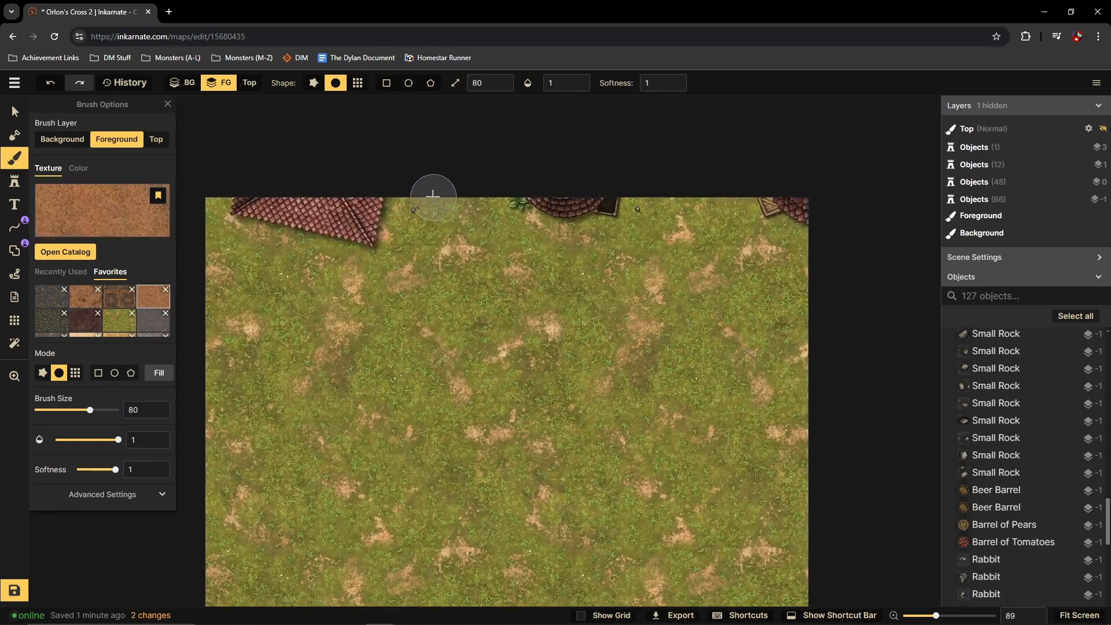
pyautogui.scroll(-3, 430, 193)
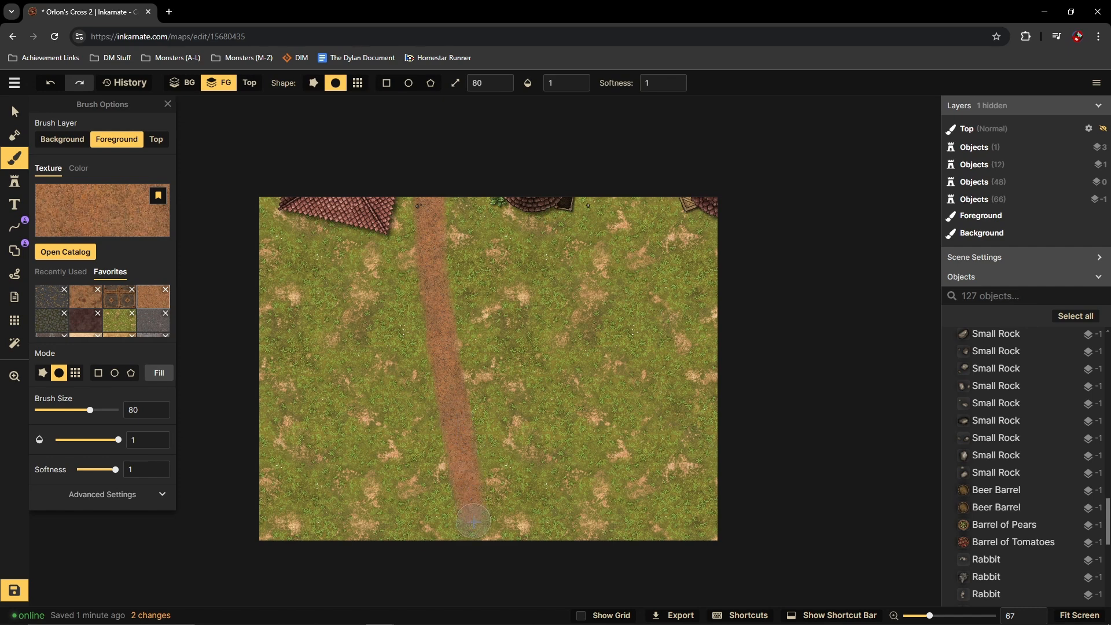
pyautogui.moveTo(474, 521); pyautogui.dragTo(483, 559)
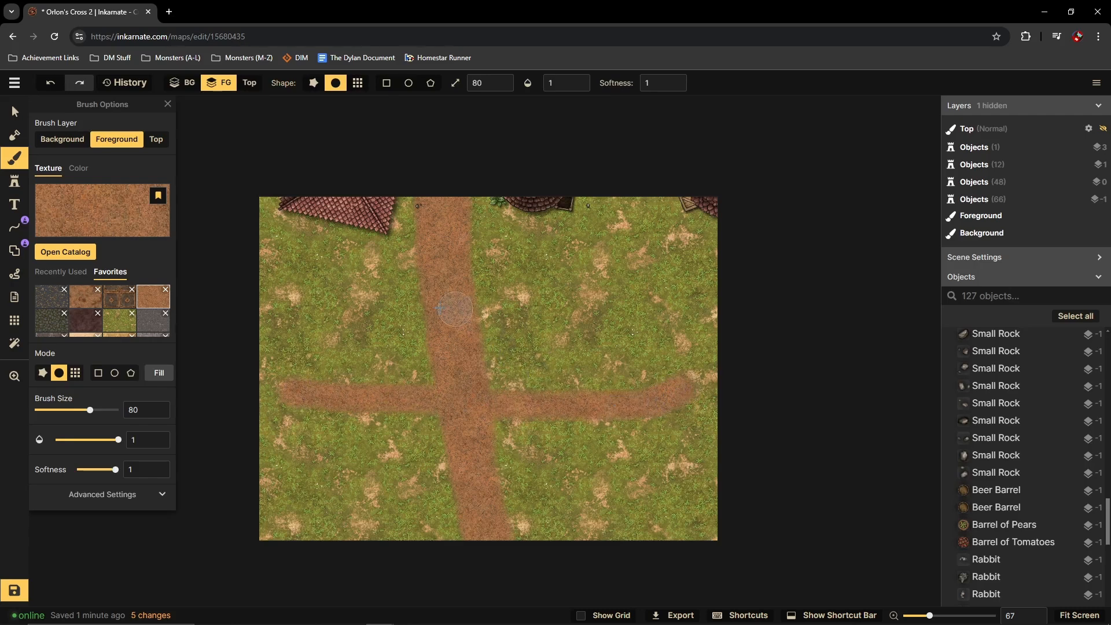
# Step: Place a Square Marble Roof at scale 70 and move it to the map's left edge, below the existing square roof
pyautogui.click(14, 181)
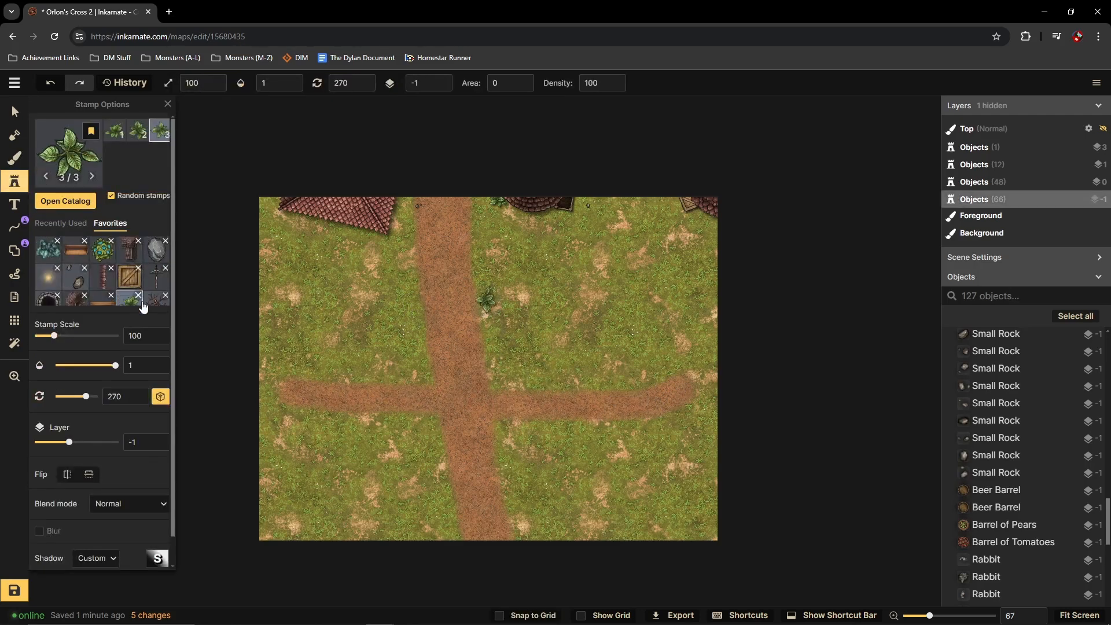
pyautogui.click(60, 223)
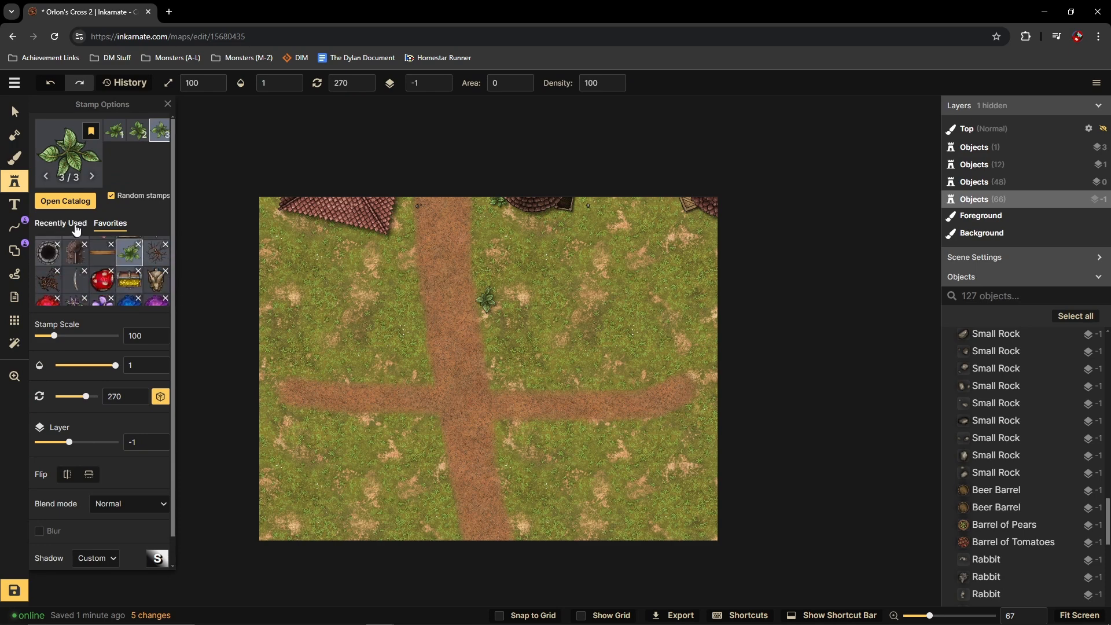
pyautogui.scroll(-2, 124, 279)
pyautogui.click(102, 265)
pyautogui.scroll(-1, 371, 289)
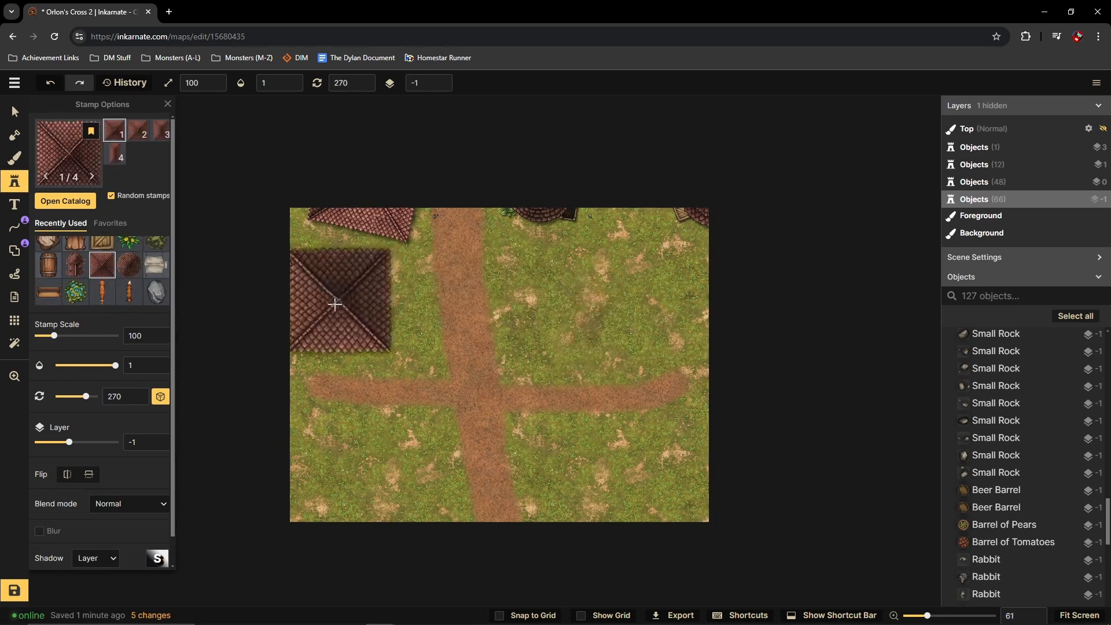
pyautogui.click(216, 89)
pyautogui.click(216, 89)
pyautogui.click(216, 88)
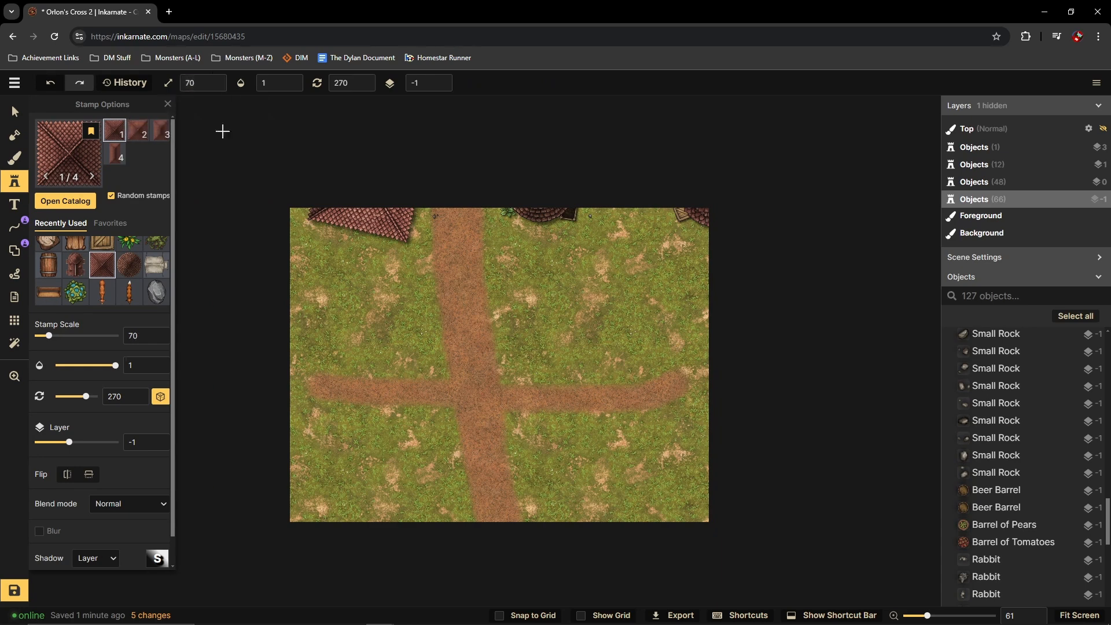
pyautogui.click(347, 340)
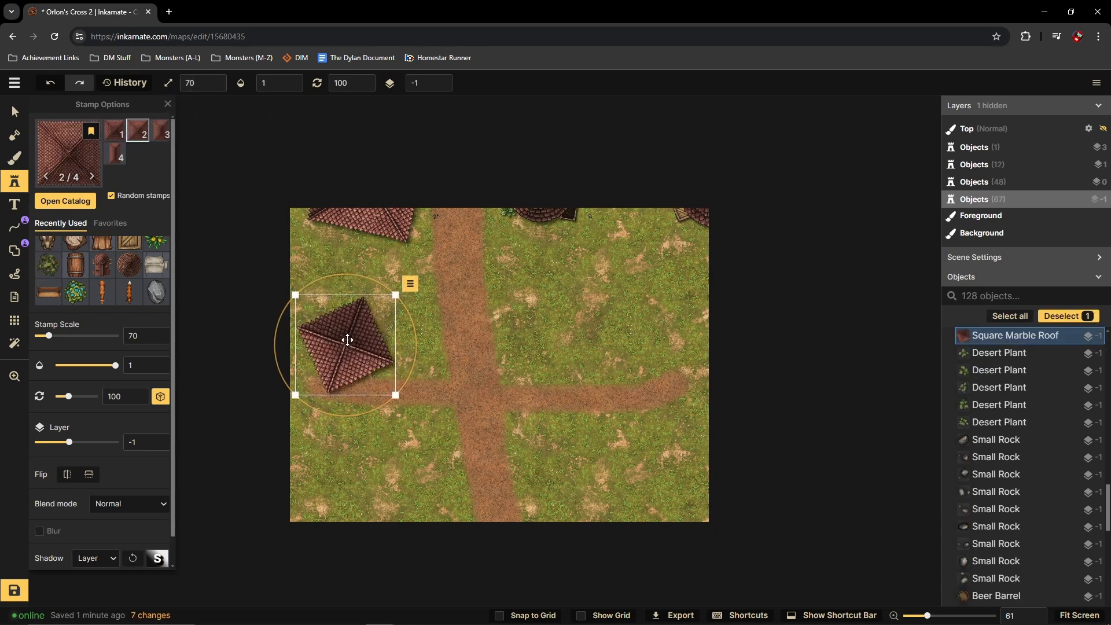
pyautogui.moveTo(347, 340); pyautogui.dragTo(305, 269)
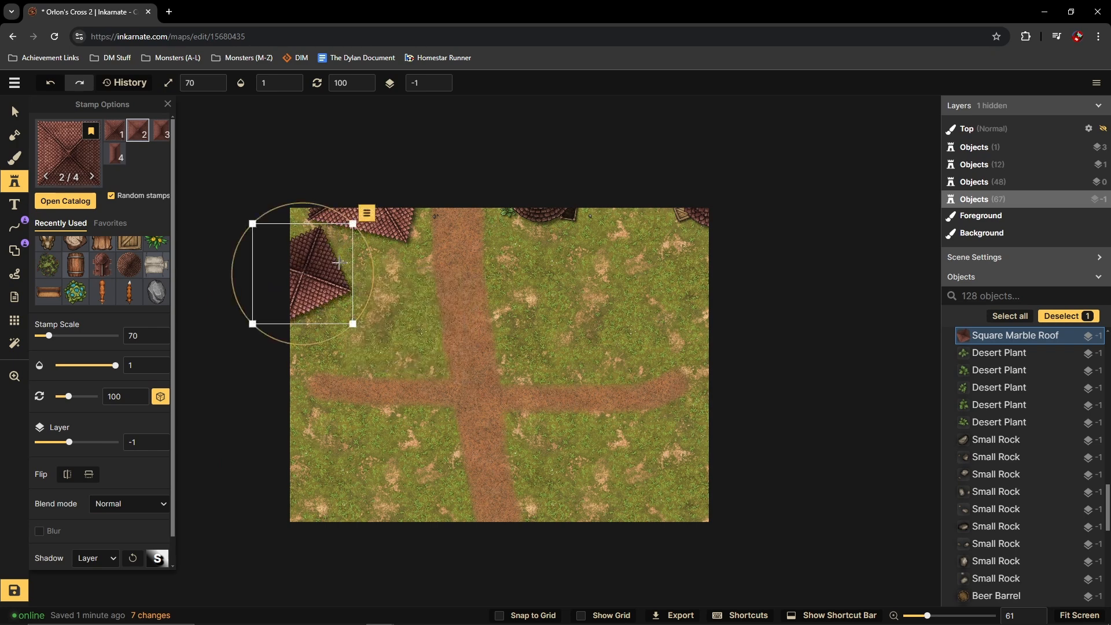
# Step: Place the first Square Marble Roof variant at scale 70 on the map's left edge, below the horizontal road
pyautogui.click(163, 141)
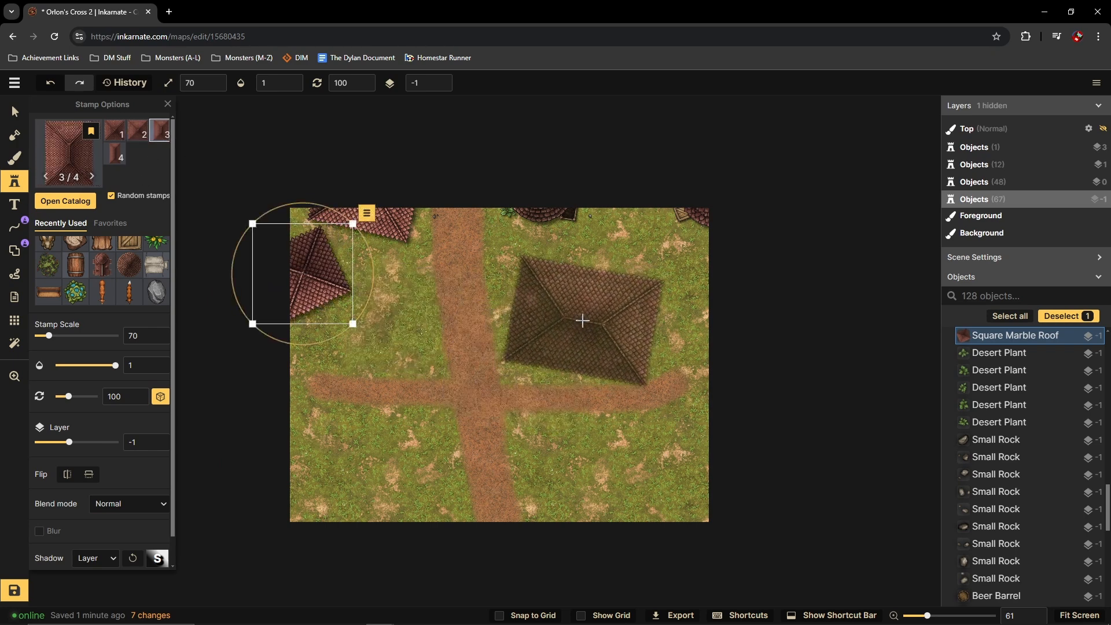
pyautogui.click(138, 132)
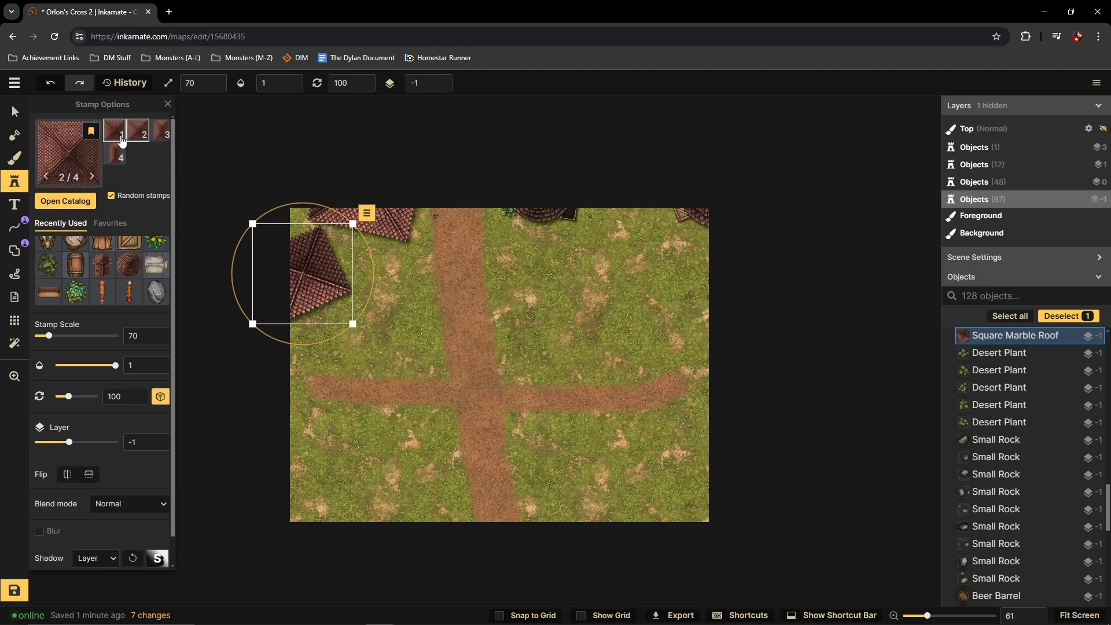
pyautogui.click(114, 131)
pyautogui.click(316, 445)
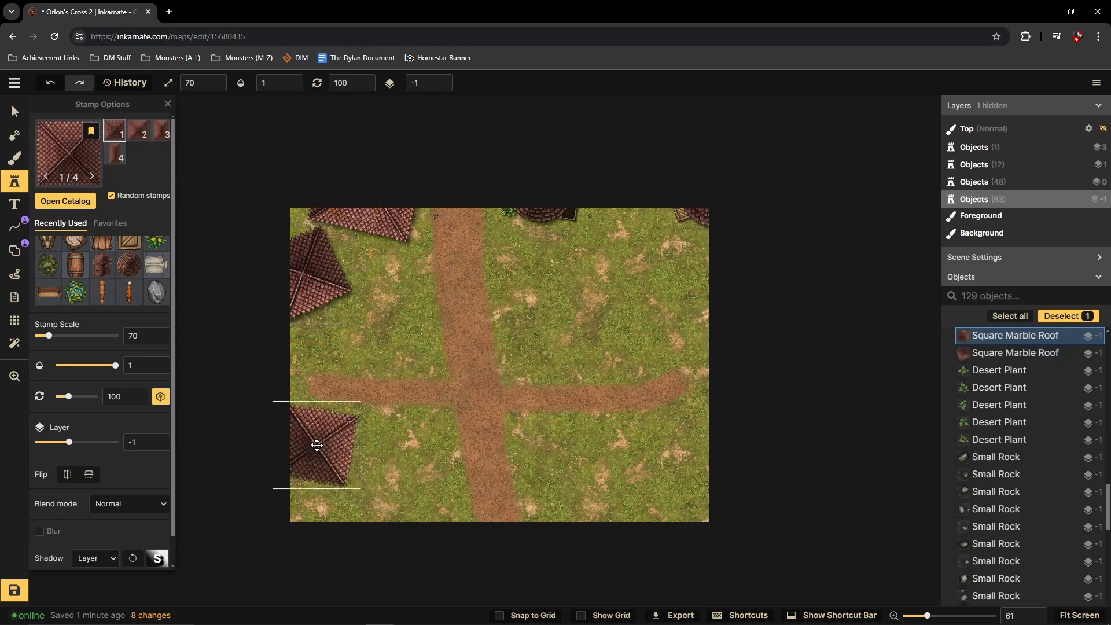
# Step: Place one Round Slate Roof in the upper-left quadrant and a larger variant in the map's lower-right corner, both at scale 70
pyautogui.click(129, 264)
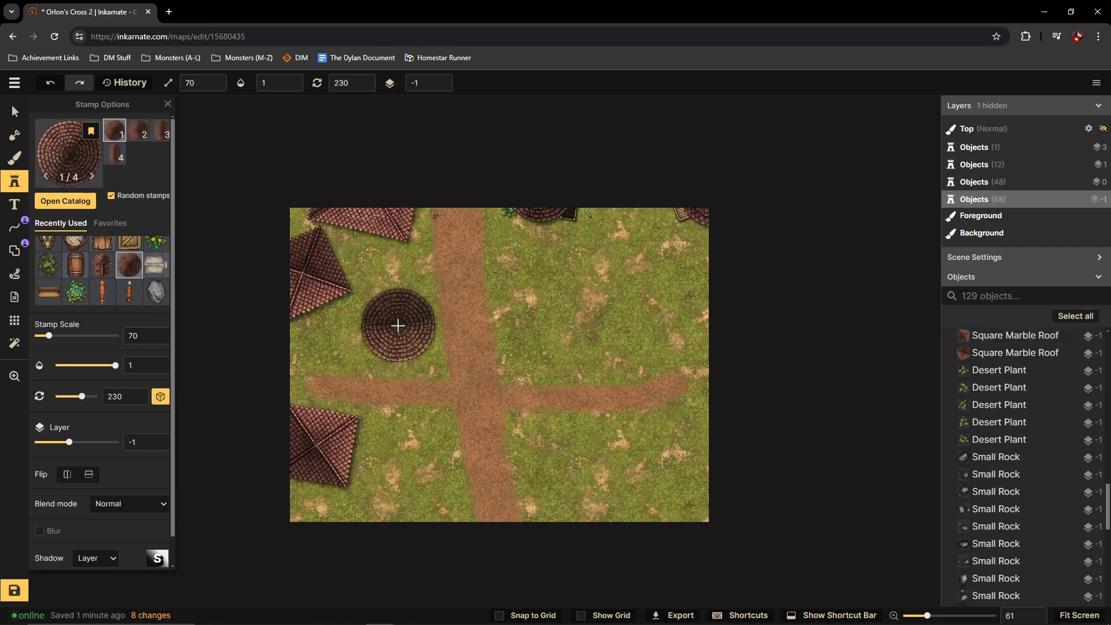
pyautogui.click(399, 330)
pyautogui.scroll(-2, 290, 342)
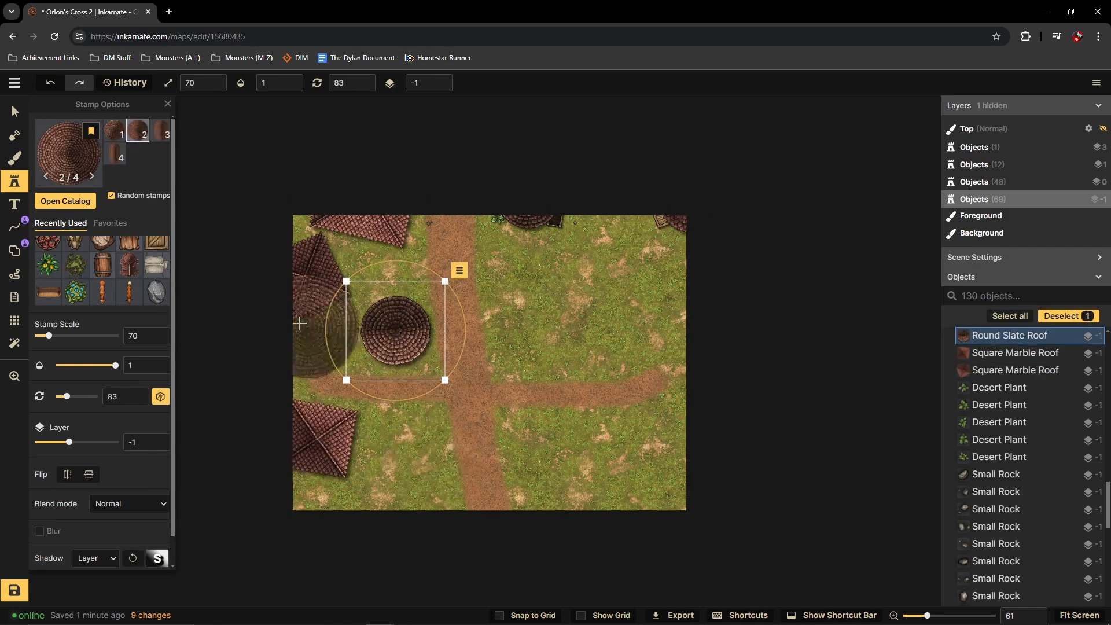
pyautogui.scroll(2, 594, 430)
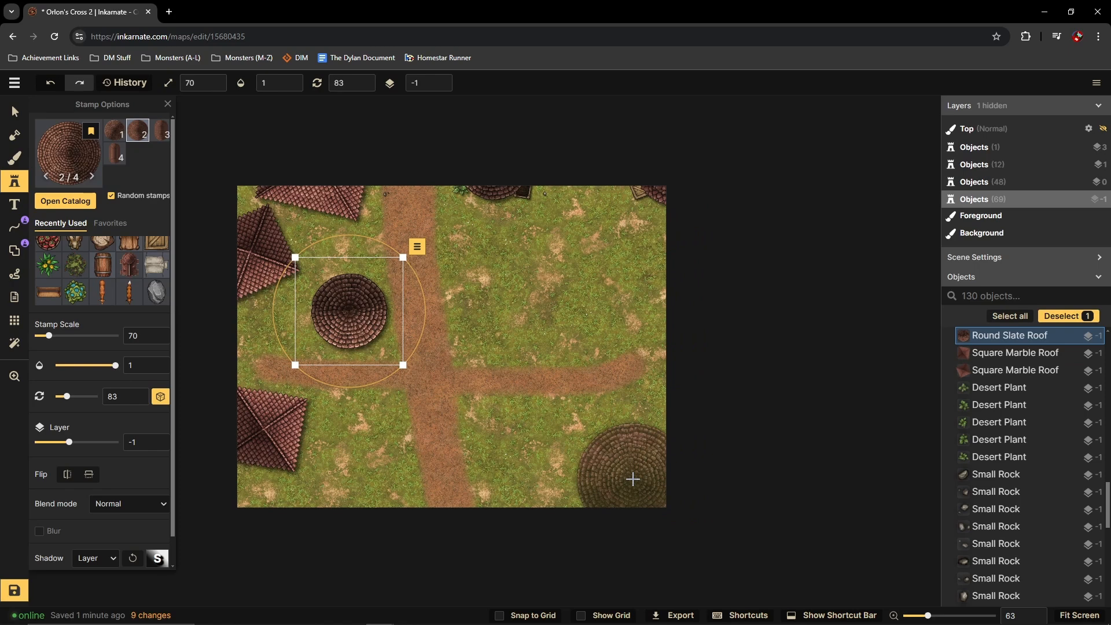
pyautogui.click(633, 479)
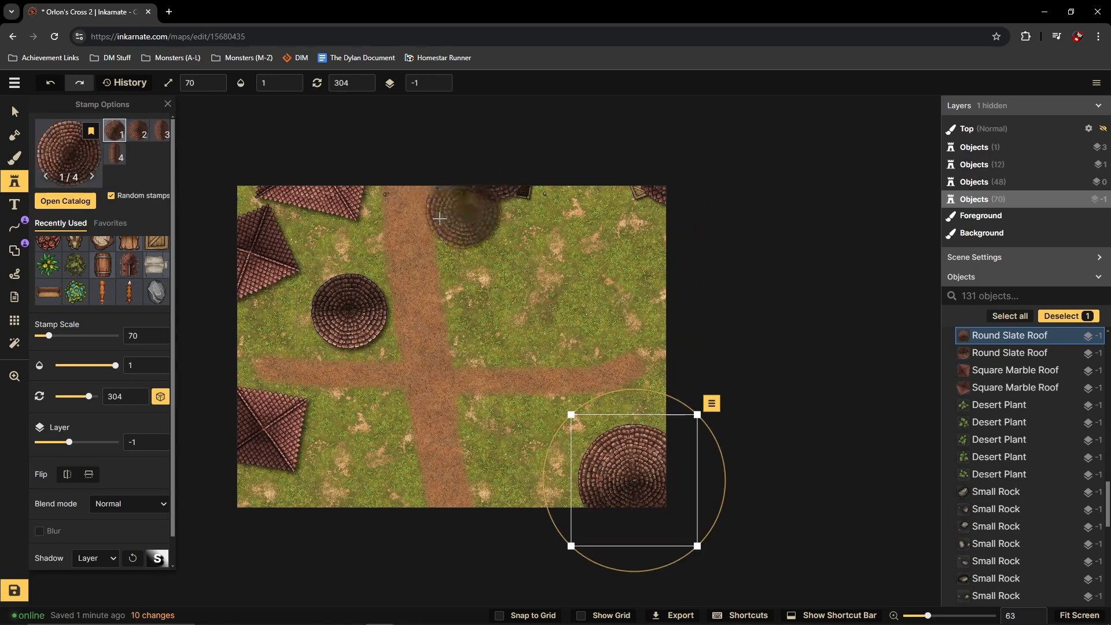
# Step: Pick the long multi-section Slate Roof from the favorite stamps and place it in the upper-right quadrant at scale 70
pyautogui.click(132, 267)
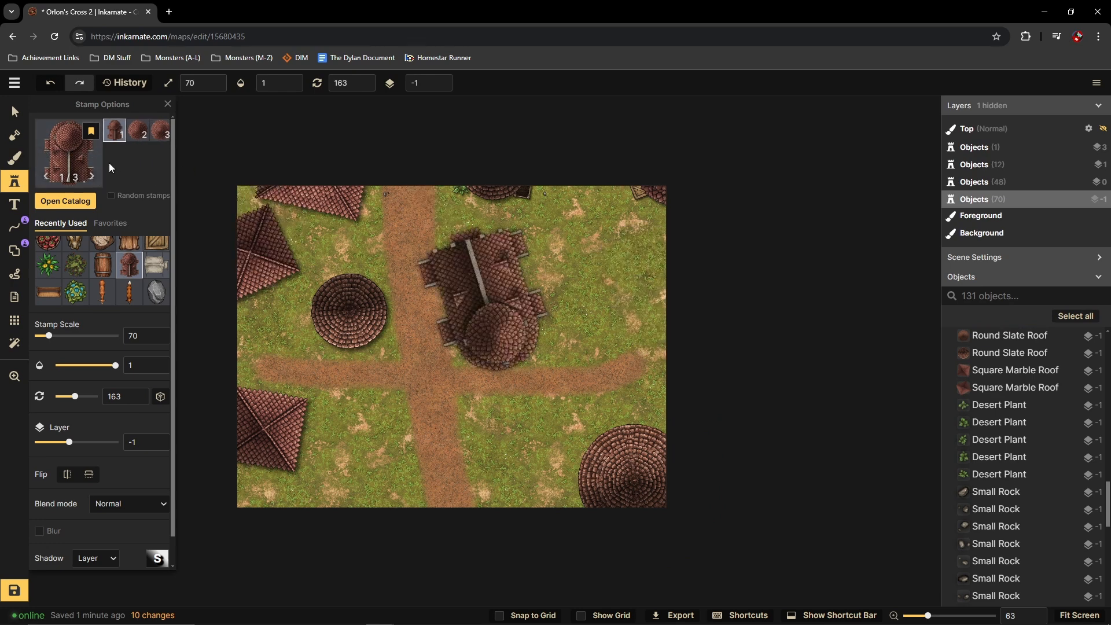
pyautogui.scroll(2, 118, 278)
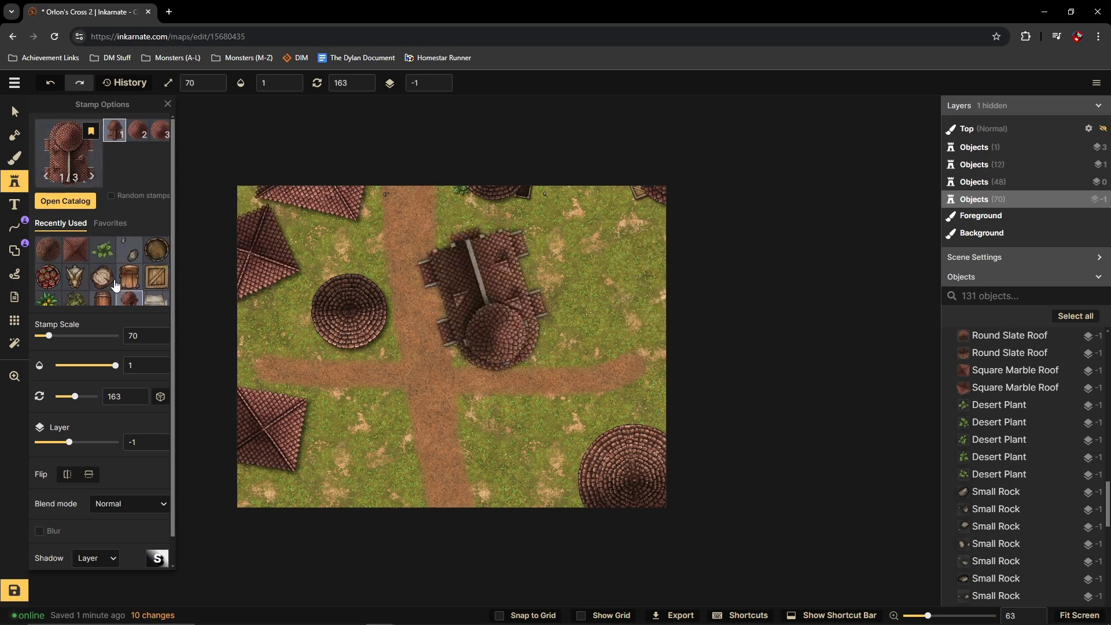
pyautogui.click(110, 223)
pyautogui.scroll(-3, 113, 278)
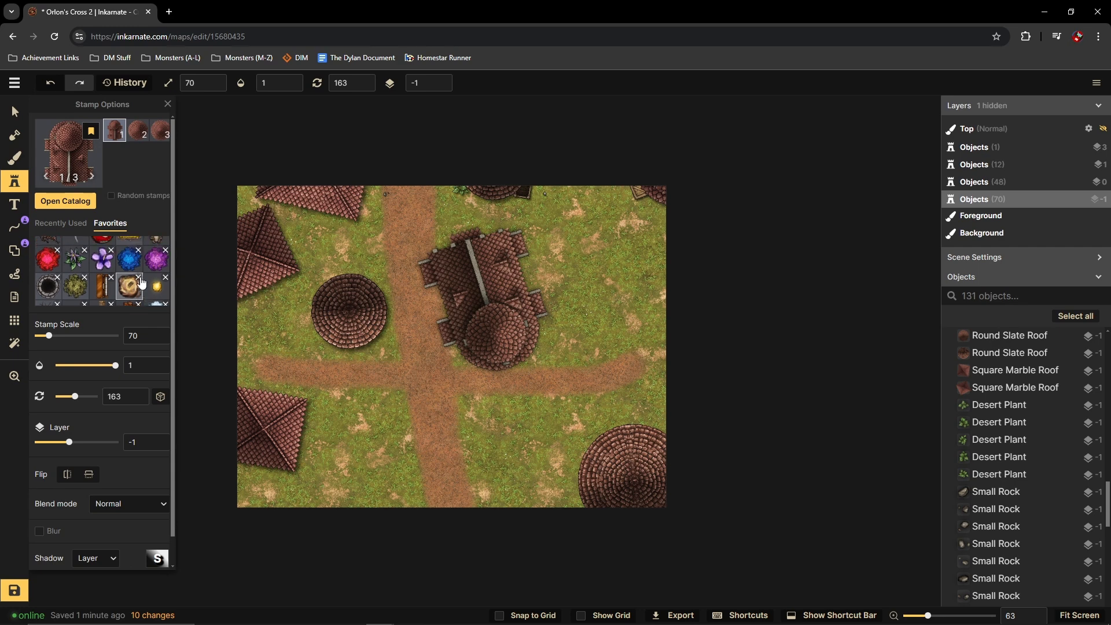
pyautogui.scroll(-5, 121, 280)
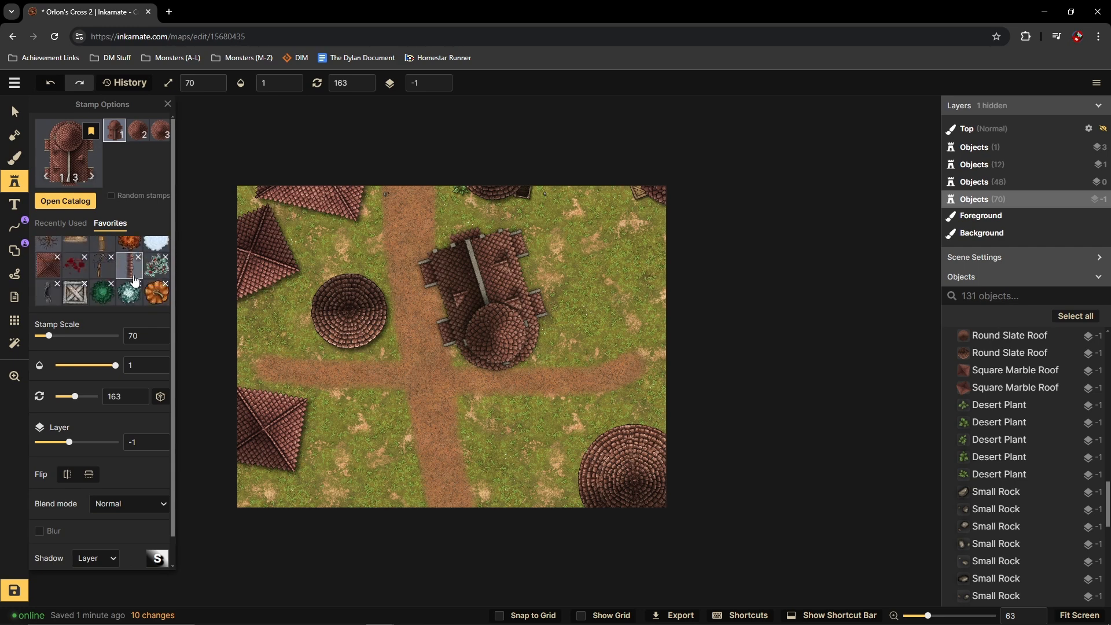
pyautogui.scroll(-3, 131, 282)
pyautogui.scroll(3, 141, 285)
pyautogui.click(158, 296)
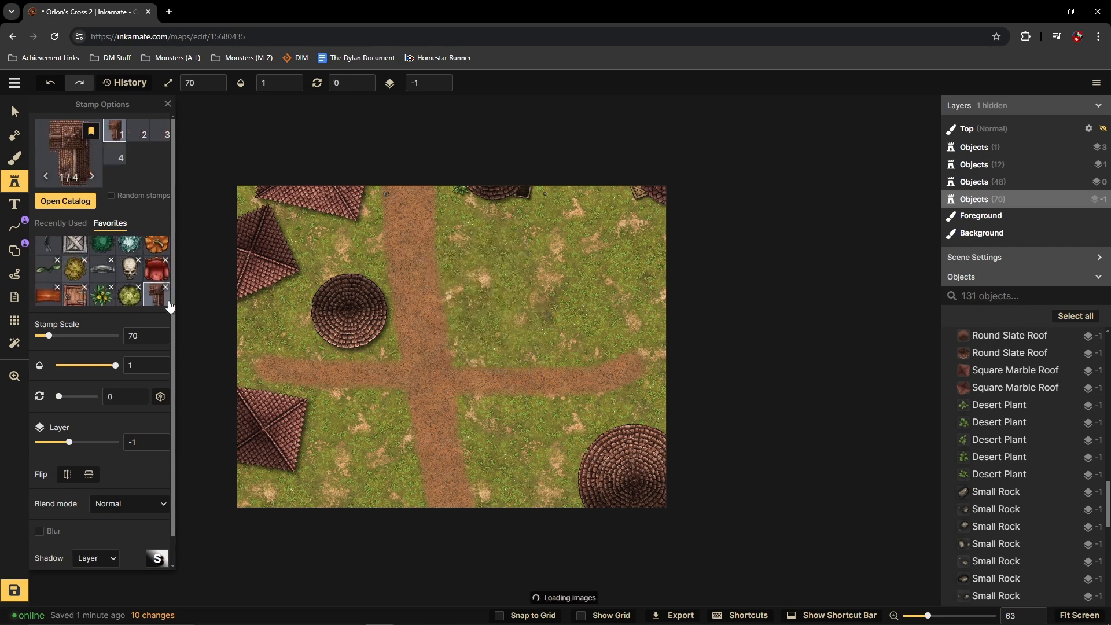
pyautogui.scroll(2, 597, 305)
pyautogui.click(542, 315)
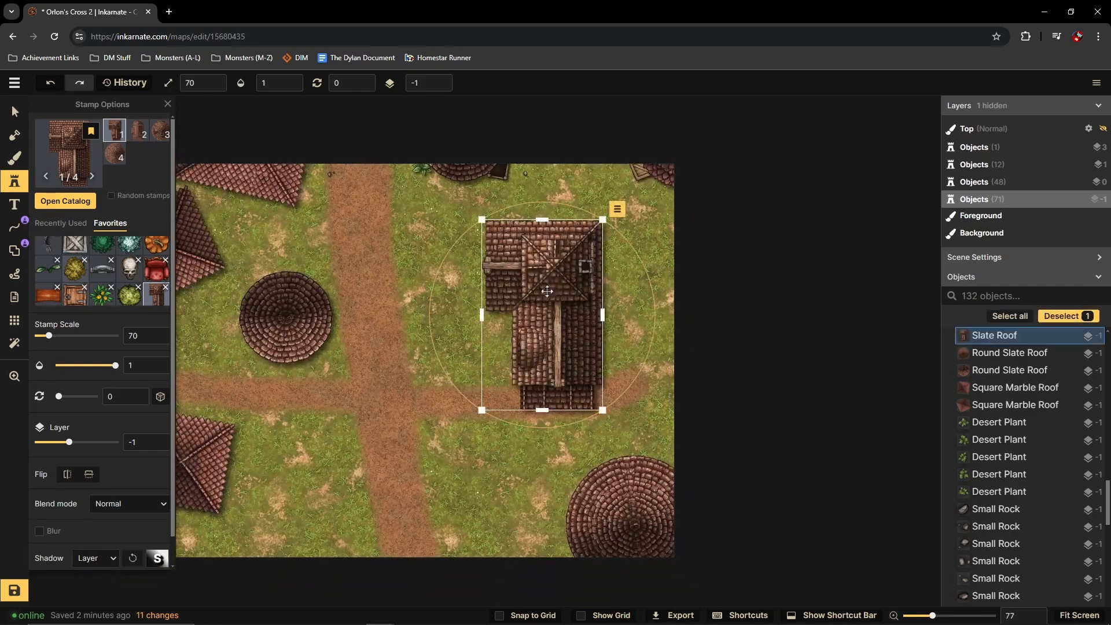
# Step: Rotate the long Slate Roof to 297 degrees and shift it slightly up and left within its quadrant
pyautogui.moveTo(563, 213); pyautogui.dragTo(461, 251)
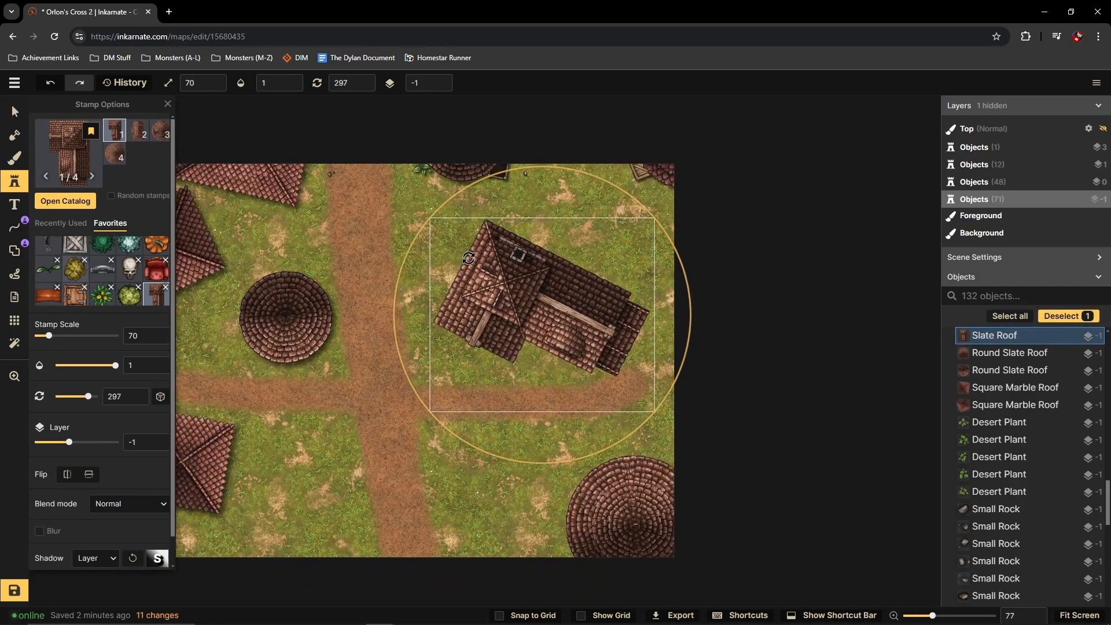
pyautogui.moveTo(545, 274); pyautogui.dragTo(526, 254)
pyautogui.scroll(1, 517, 456)
# Step: Place two round Slate Roofs, variant 4, on the map's right edge, one above the horizontal road and one at its end
pyautogui.click(119, 157)
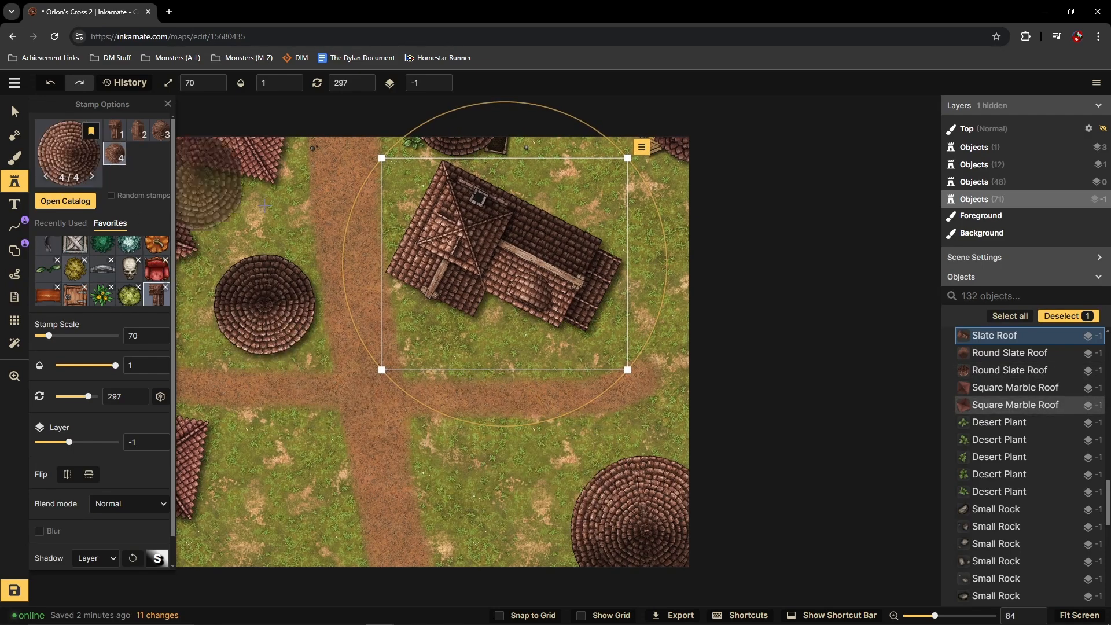
pyautogui.scroll(-3, 714, 348)
pyautogui.scroll(2, 689, 278)
pyautogui.moveTo(697, 357); pyautogui.dragTo(686, 284)
pyautogui.scroll(-2, 708, 446)
pyautogui.scroll(1, 702, 434)
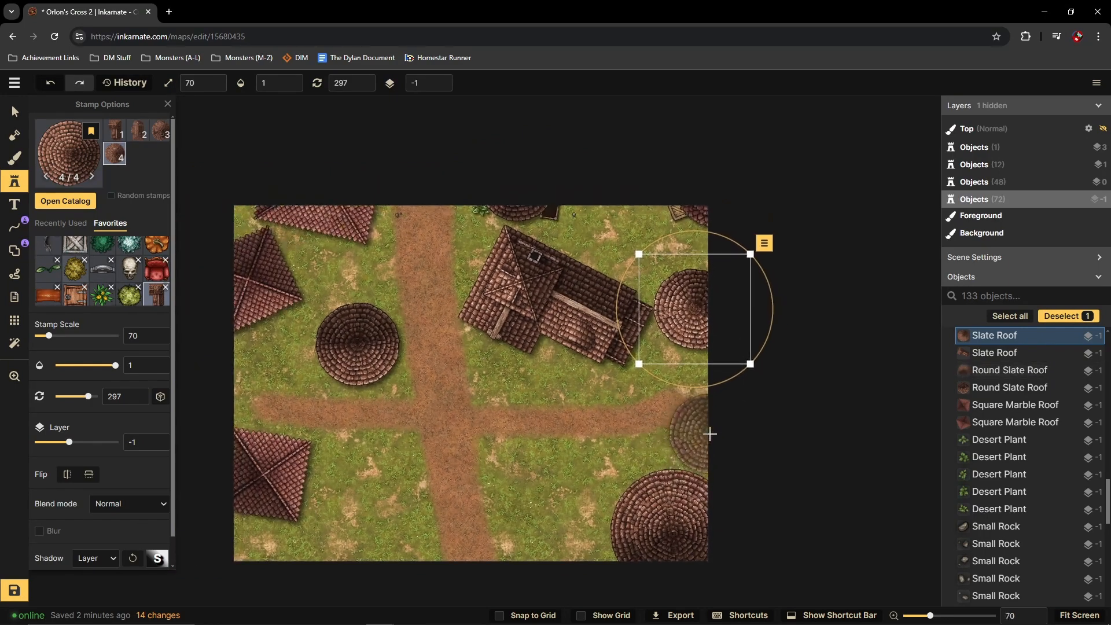
pyautogui.click(707, 434)
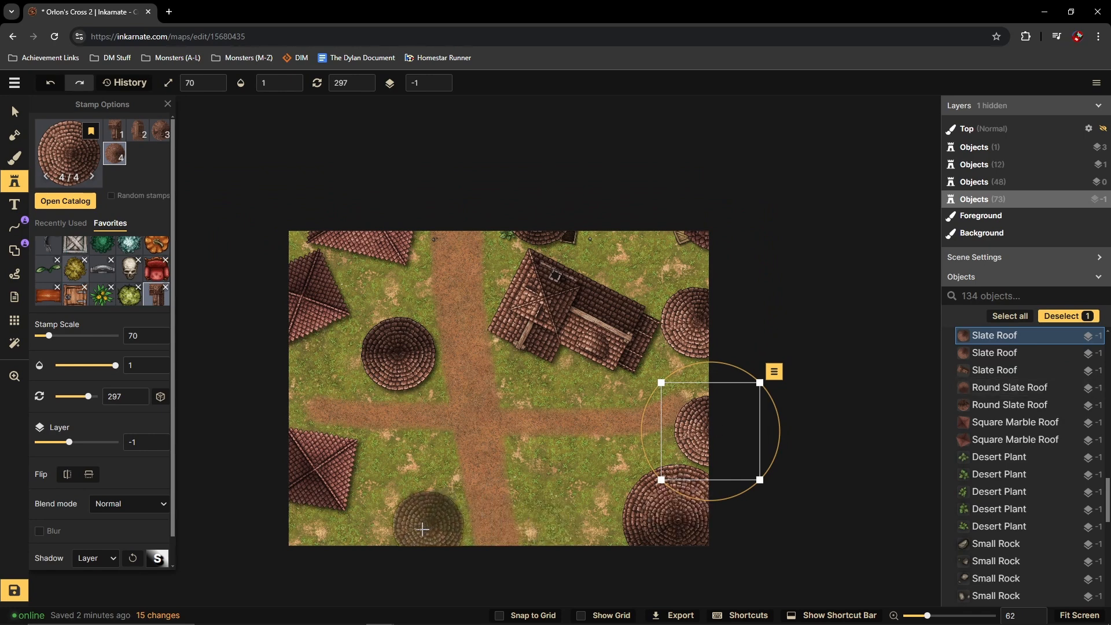
# Step: Place two more round Slate Roofs, one in the map's lower-left corner and one left of the vertical road
pyautogui.click(382, 545)
pyautogui.moveTo(381, 545); pyautogui.dragTo(313, 561)
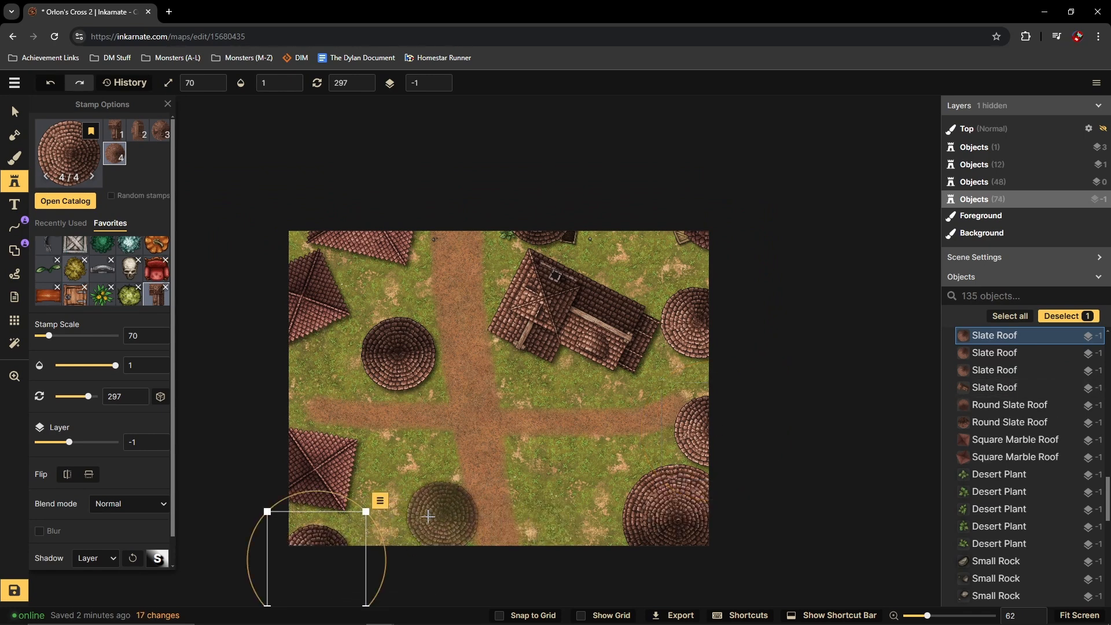
pyautogui.click(414, 510)
pyautogui.moveTo(414, 510); pyautogui.dragTo(409, 506)
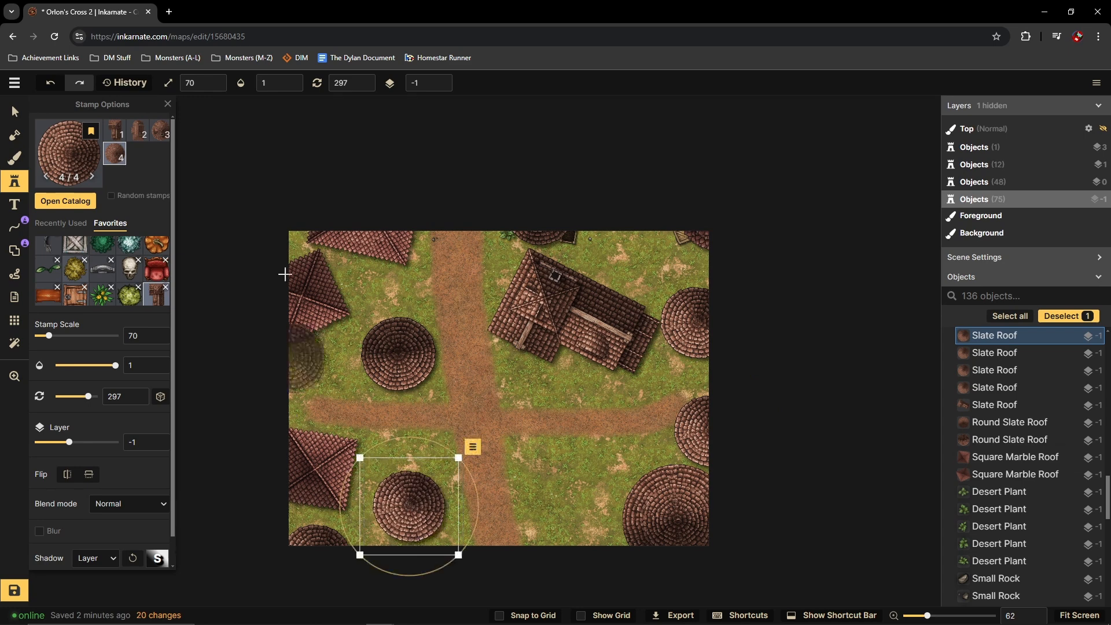
# Step: Place the round Slate Roof with a chimney, variant 3, in the lower-right quadrant below the horizontal road
pyautogui.click(159, 131)
pyautogui.click(568, 484)
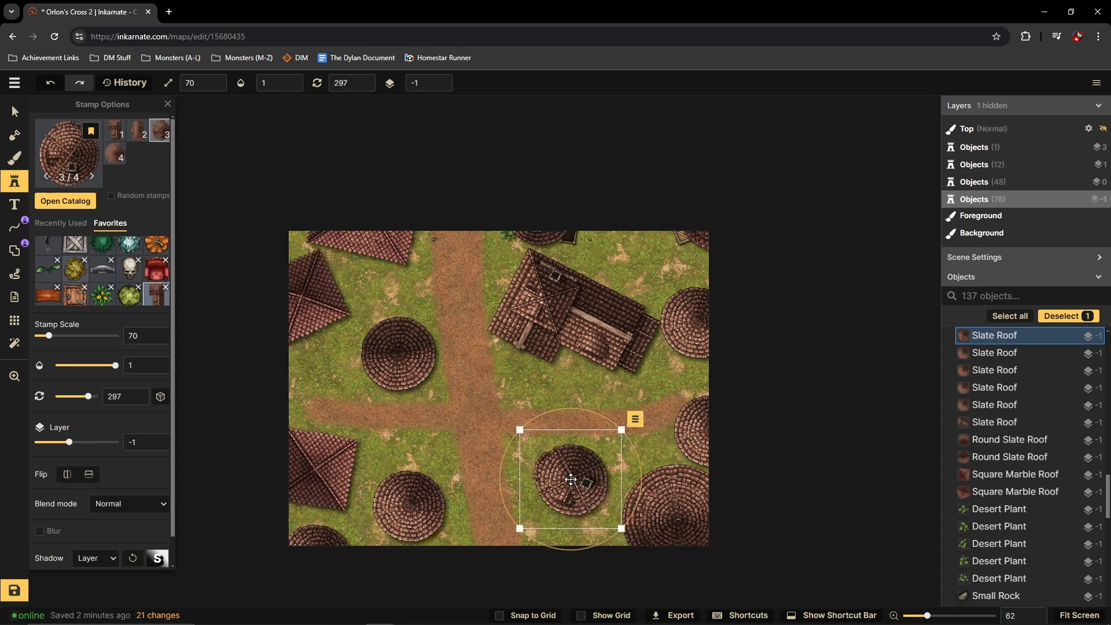
pyautogui.scroll(2, 629, 506)
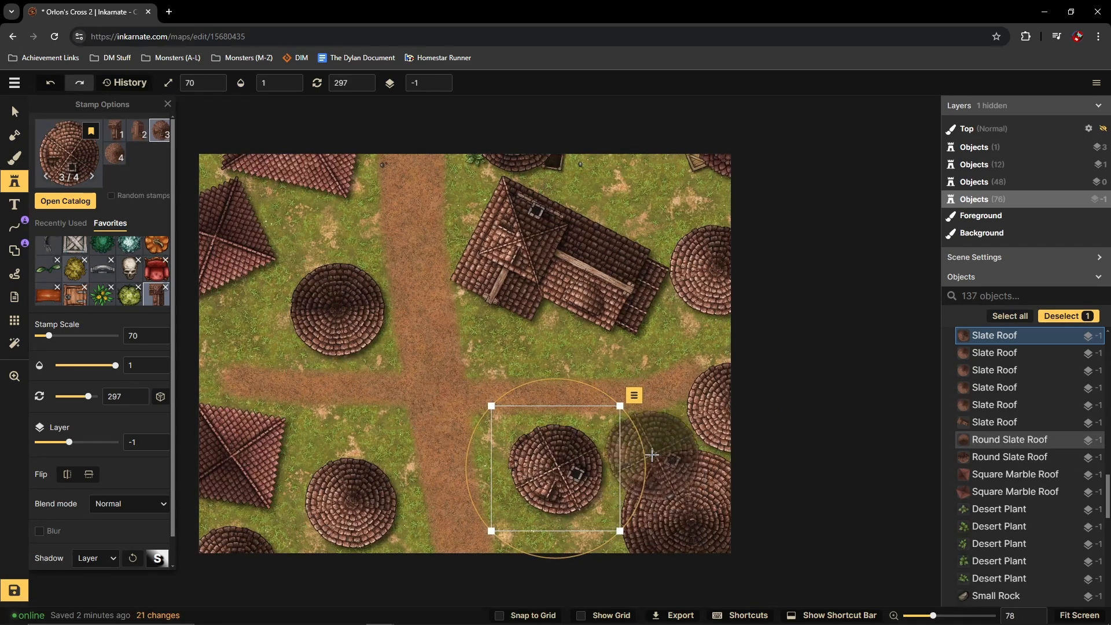
# Step: Move the long Slate Roof slightly down and right, closer to the horizontal road
pyautogui.click(16, 113)
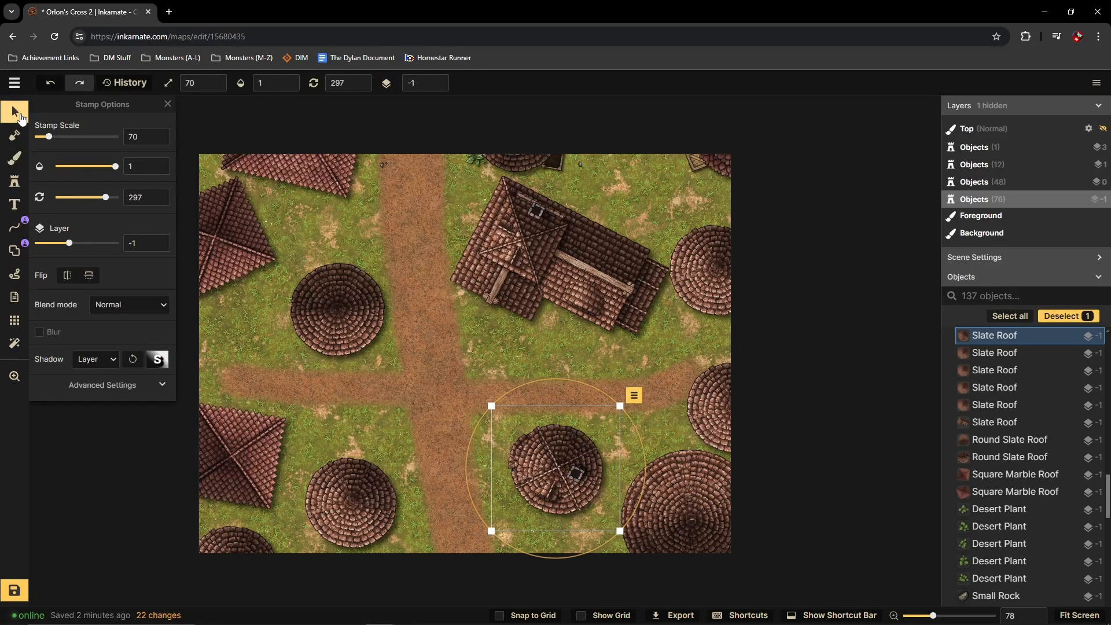
pyautogui.scroll(-2, 670, 356)
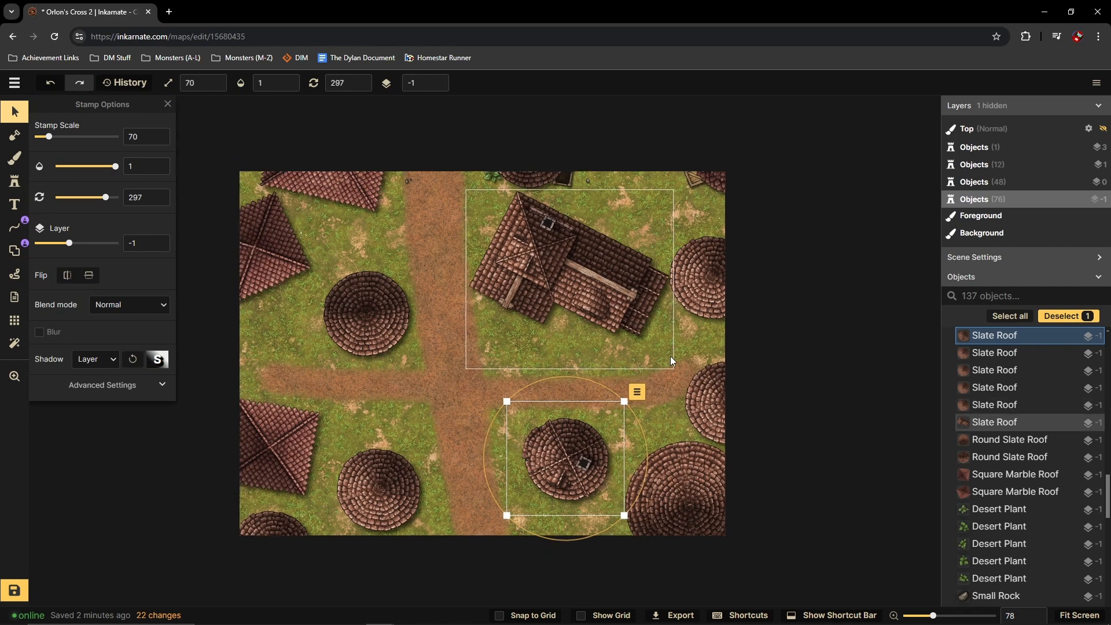
pyautogui.click(500, 397)
pyautogui.scroll(1, 492, 388)
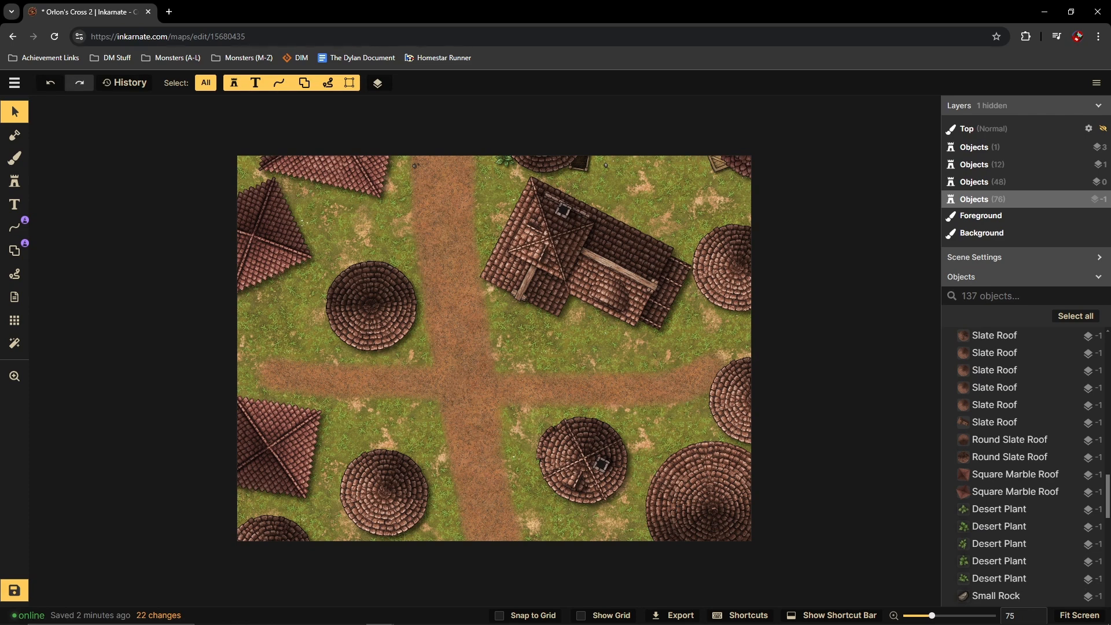
pyautogui.click(624, 231)
pyautogui.moveTo(624, 232); pyautogui.dragTo(634, 248)
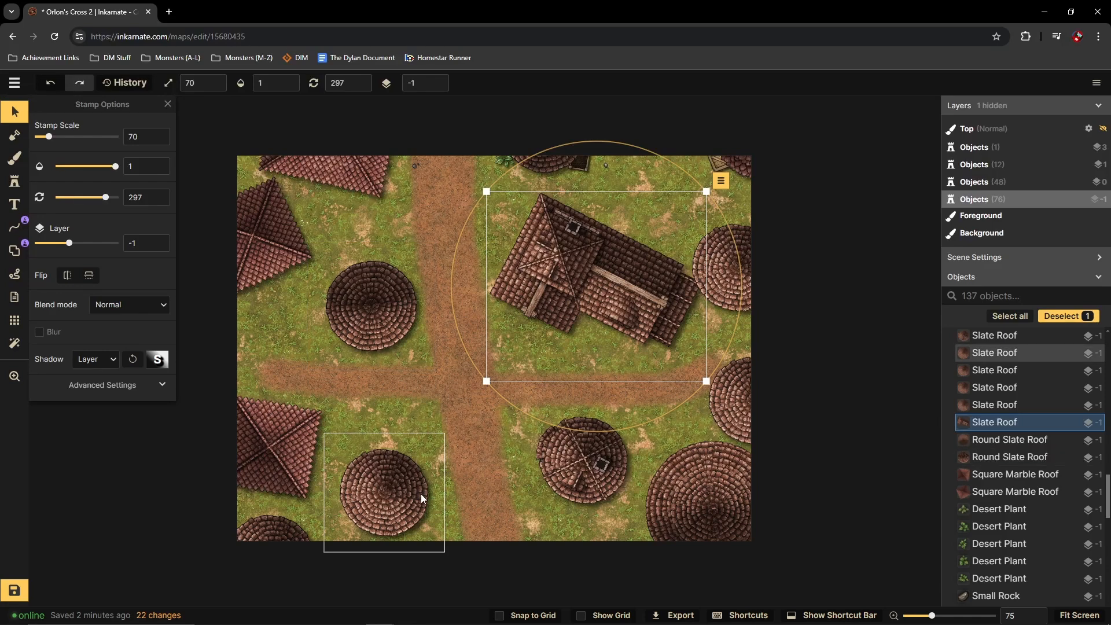
# Step: Move the Square Marble Roof below the horizontal road to the map's lower edge, under the chimneyed round roof
pyautogui.click(322, 377)
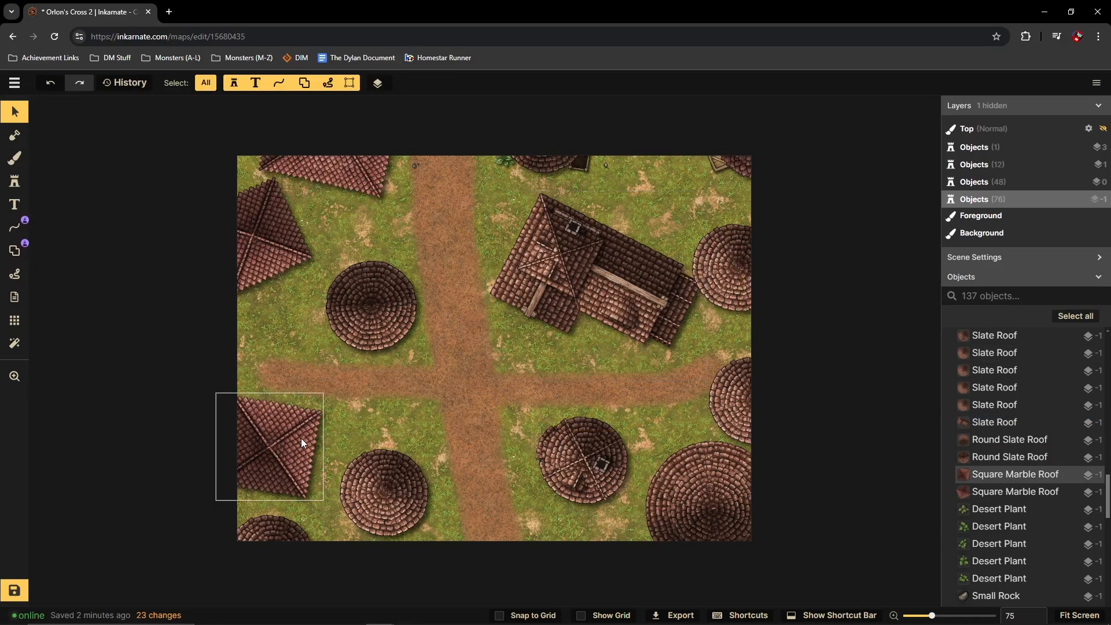
pyautogui.click(288, 457)
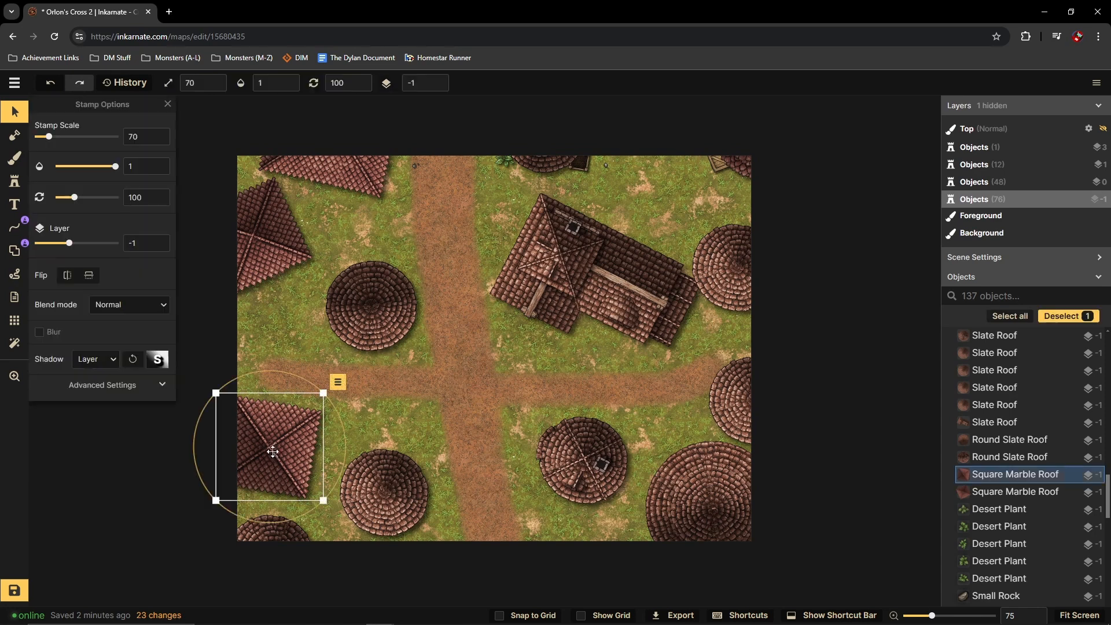
pyautogui.moveTo(288, 457); pyautogui.dragTo(599, 561)
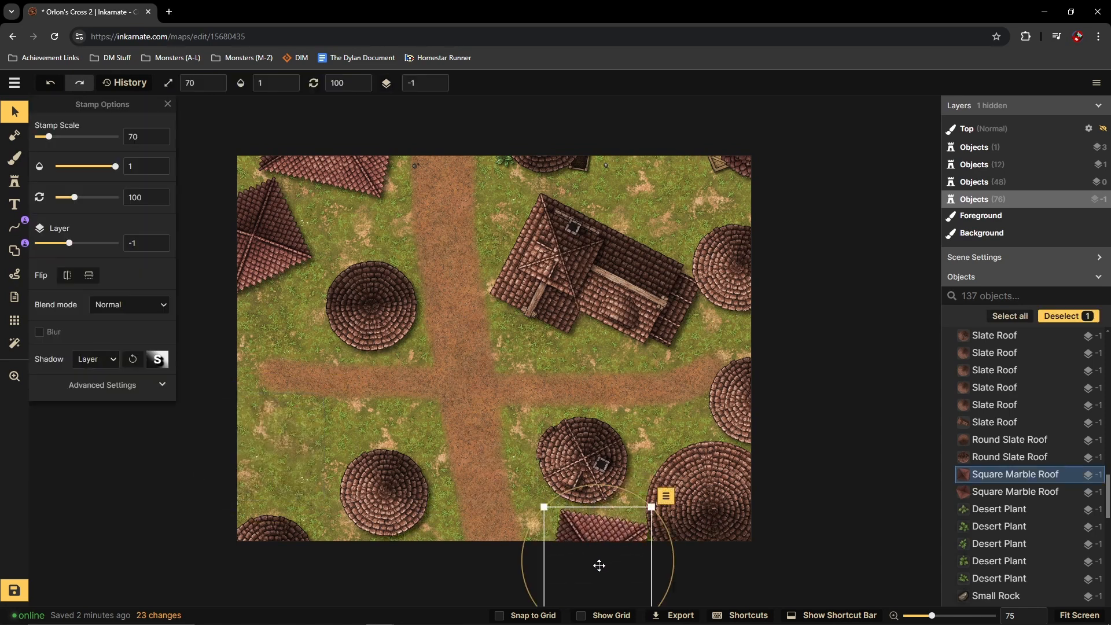
# Step: Move the round roof left of the vertical road onto the lower map edge, and the upper-left Round Slate Roof higher
pyautogui.click(378, 493)
pyautogui.moveTo(377, 493); pyautogui.dragTo(384, 555)
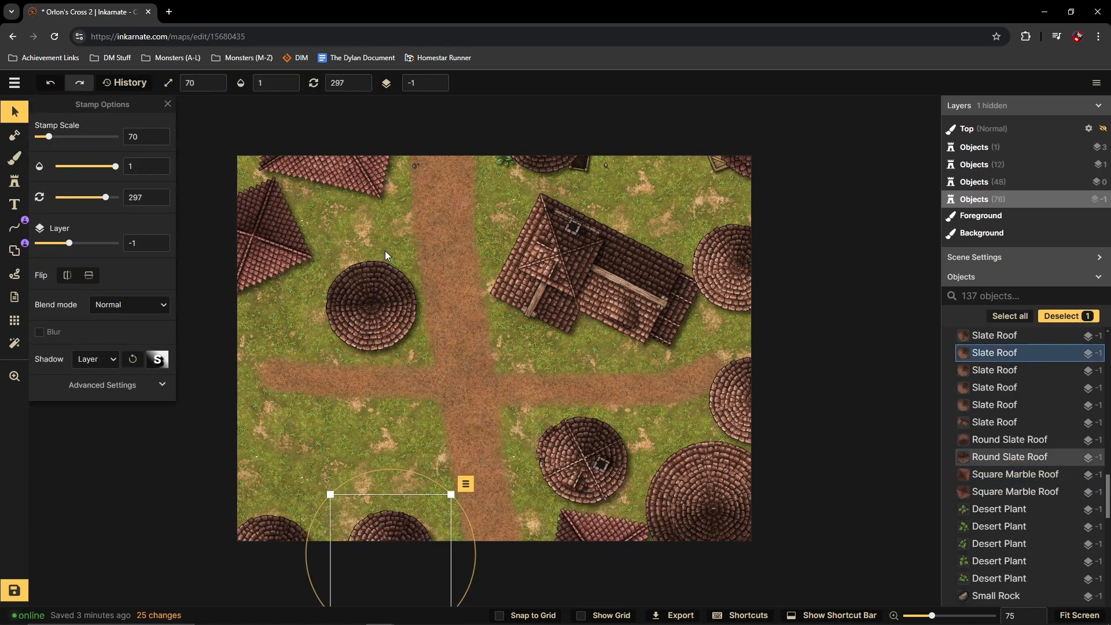
pyautogui.moveTo(388, 308); pyautogui.dragTo(376, 248)
# Step: Move the lower-left corner's round roof beside the chimneyed roof, and push the large round roof further into the lower-right corner
pyautogui.click(318, 540)
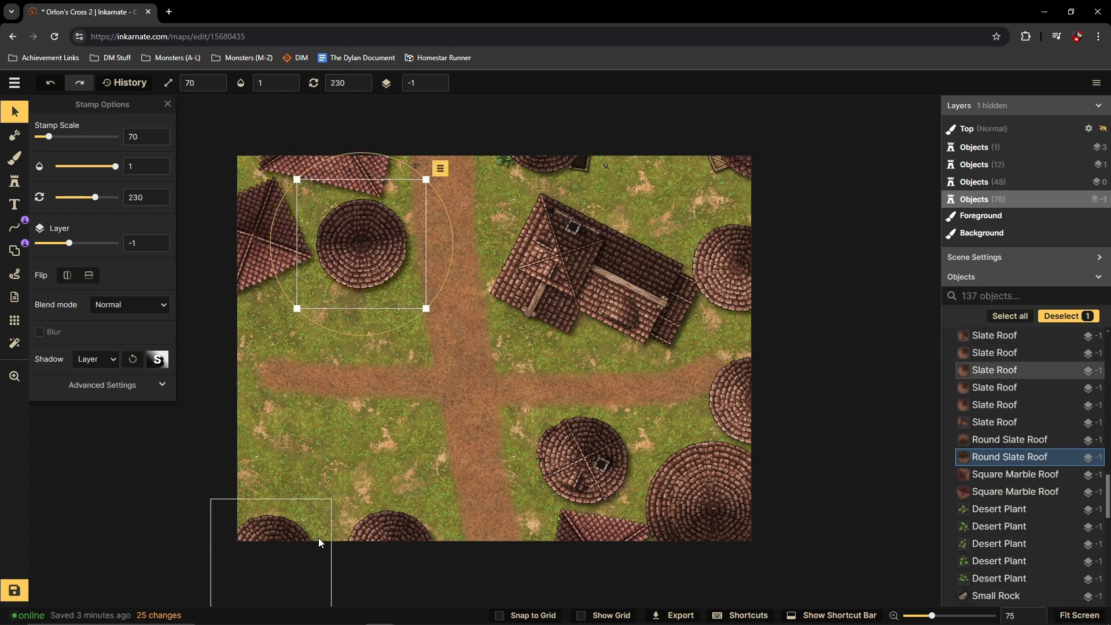
pyautogui.moveTo(280, 540); pyautogui.dragTo(678, 412)
pyautogui.click(725, 542)
pyautogui.moveTo(725, 541); pyautogui.dragTo(752, 581)
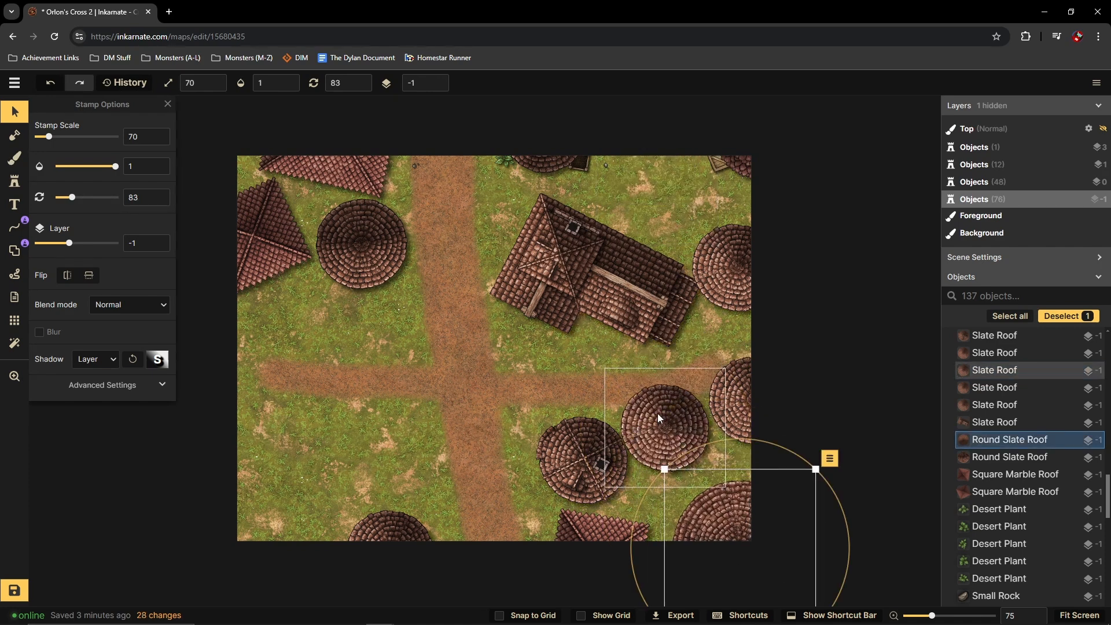
# Step: Nudge the round roof beside the chimneyed one down and right, and shift the lower-edge round roof closer to the vertical road
pyautogui.moveTo(658, 413); pyautogui.dragTo(673, 446)
pyautogui.click(401, 549)
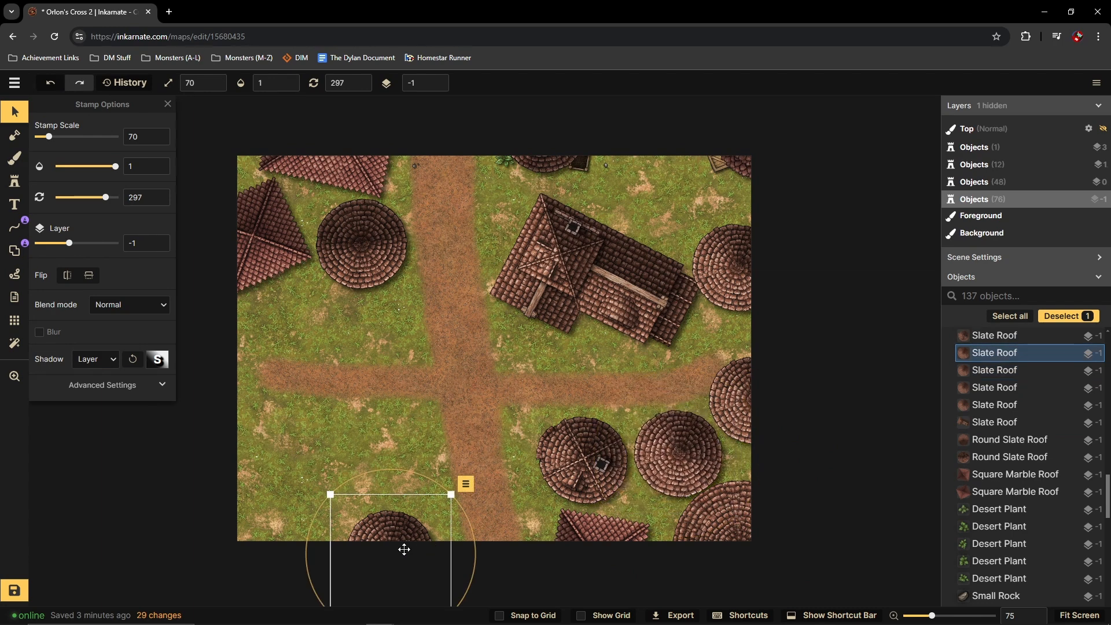
pyautogui.moveTo(402, 548); pyautogui.dragTo(439, 552)
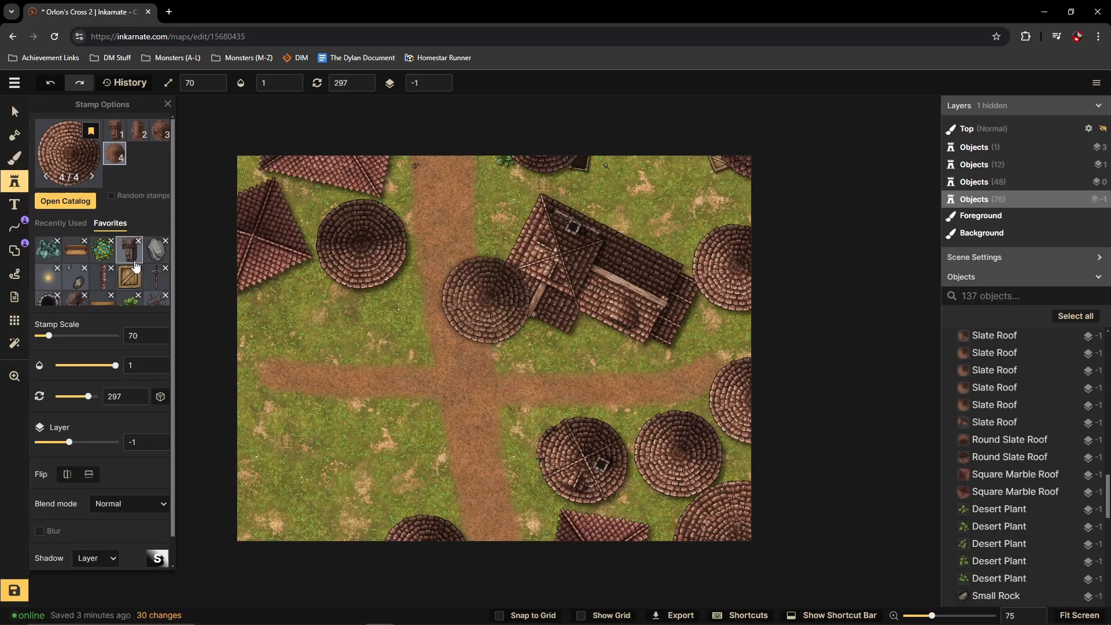
# Step: Place the second Slate Roof variant on the map's left edge, covering the horizontal road's end, at scale 90 and rotation 178
pyautogui.scroll(-5, 134, 278)
pyautogui.scroll(-2, 134, 278)
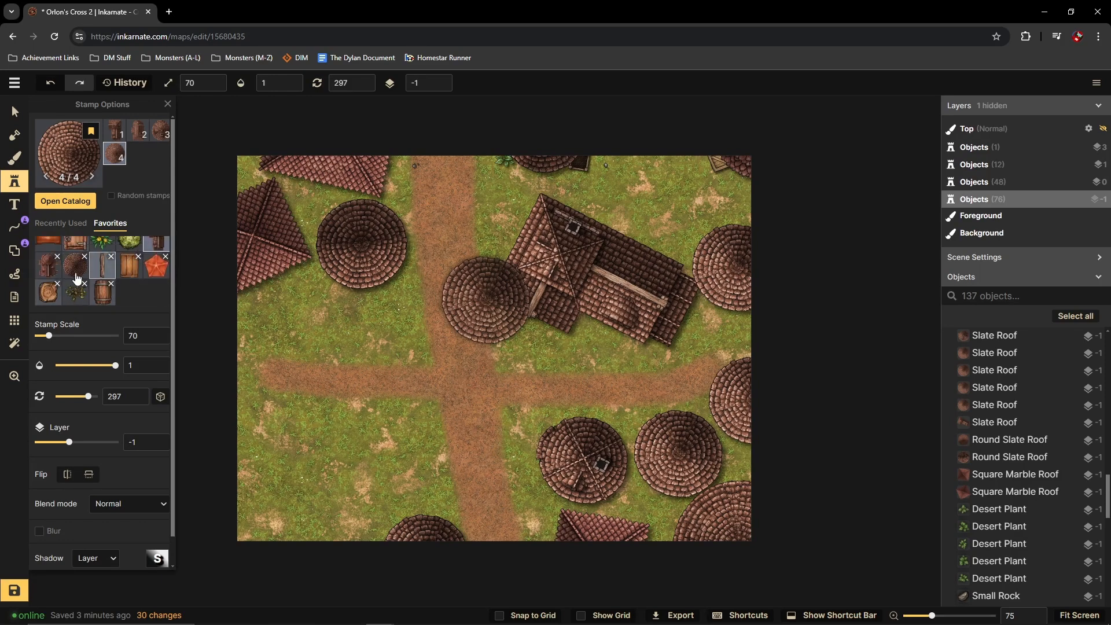
pyautogui.click(59, 273)
pyautogui.scroll(2, 87, 278)
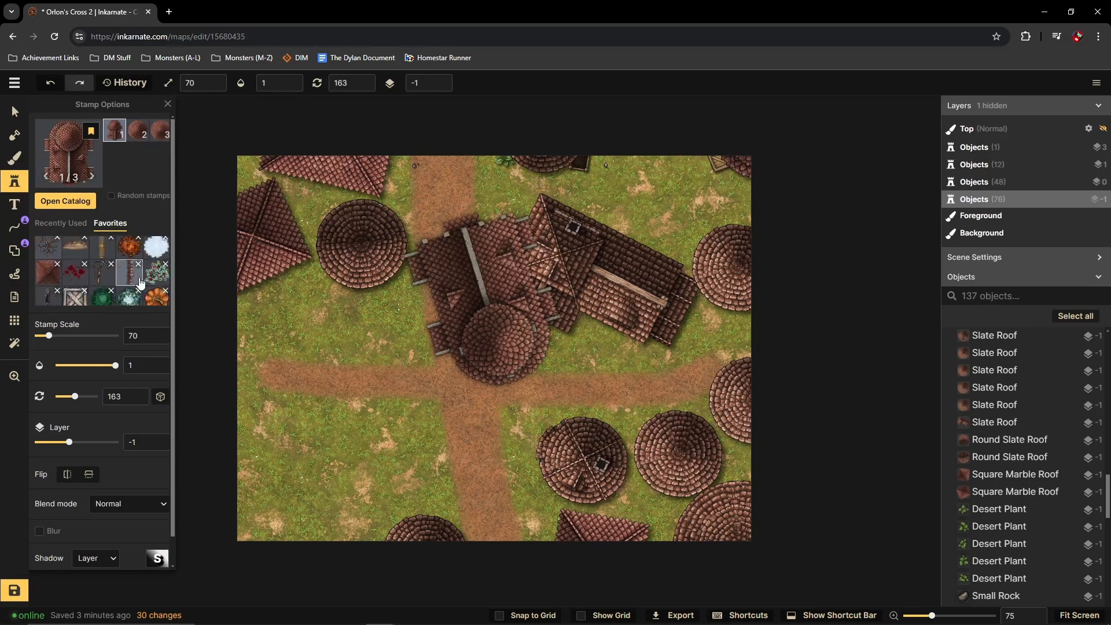
pyautogui.click(157, 294)
pyautogui.click(137, 132)
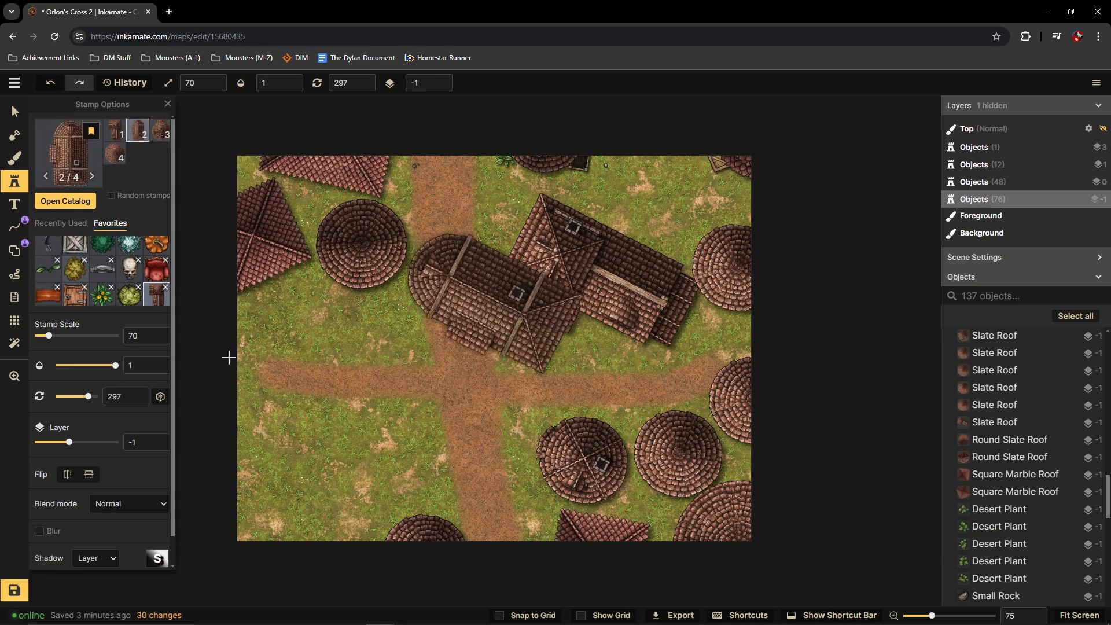
pyautogui.click(294, 469)
pyautogui.moveTo(393, 386); pyautogui.dragTo(201, 454)
pyautogui.moveTo(296, 459); pyautogui.dragTo(273, 419)
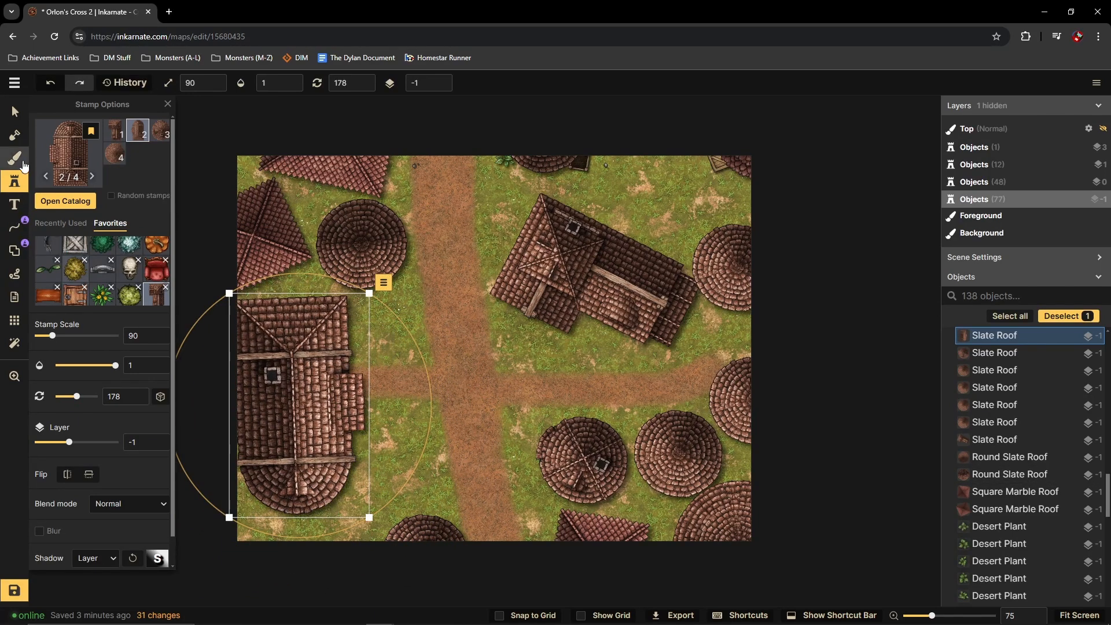
# Step: Widen the foreground dirt road beside the large left building, and touch up its upper edge with the grass texture
pyautogui.click(14, 158)
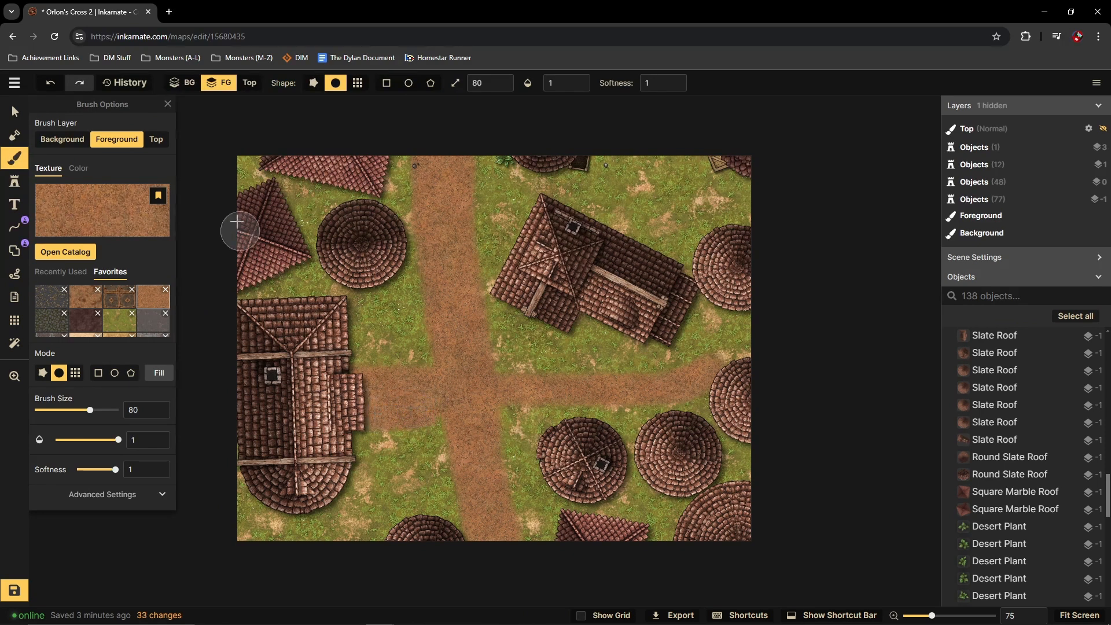
pyautogui.click(119, 322)
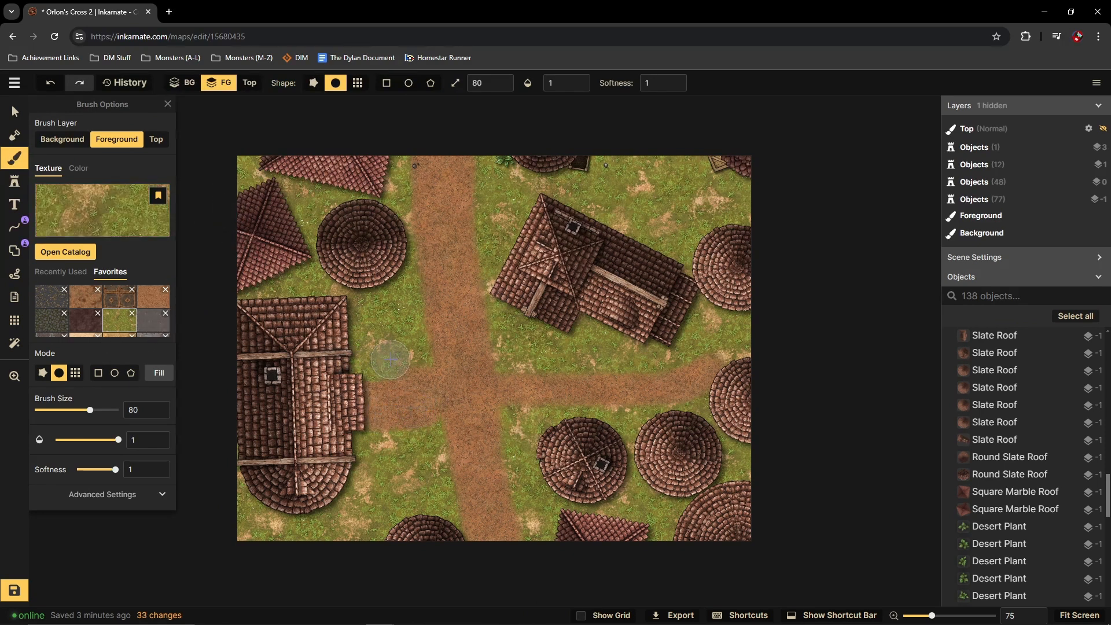
pyautogui.moveTo(417, 364); pyautogui.dragTo(414, 365)
# Step: Paint dirt paths branching from the roads to the angled building, the chimneyed round roof, and the buildings along the right edge
pyautogui.click(153, 298)
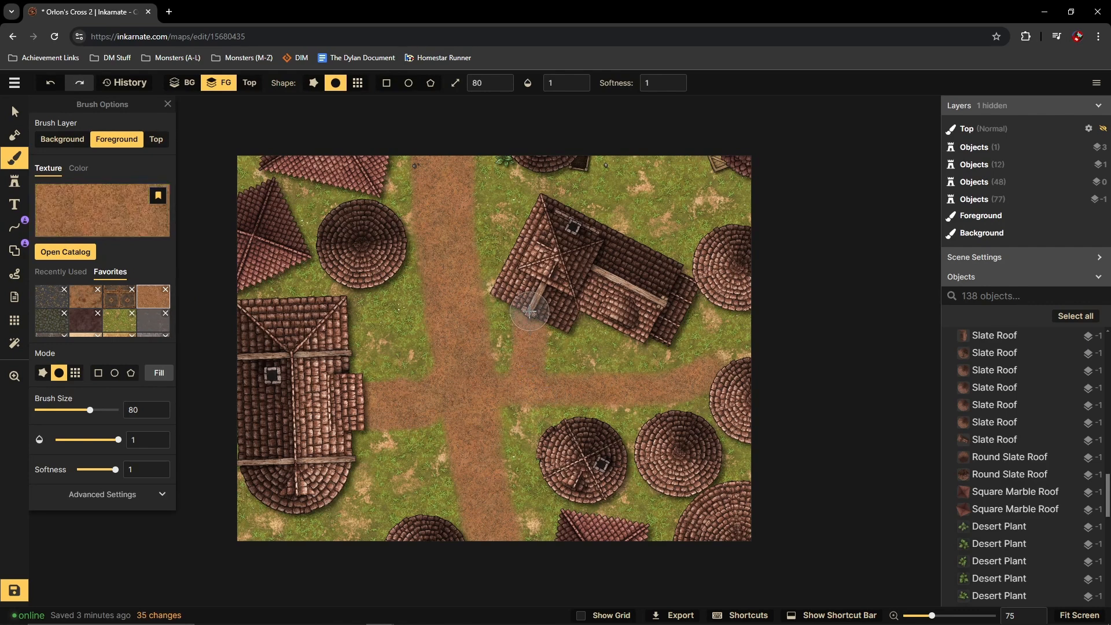
pyautogui.click(528, 449)
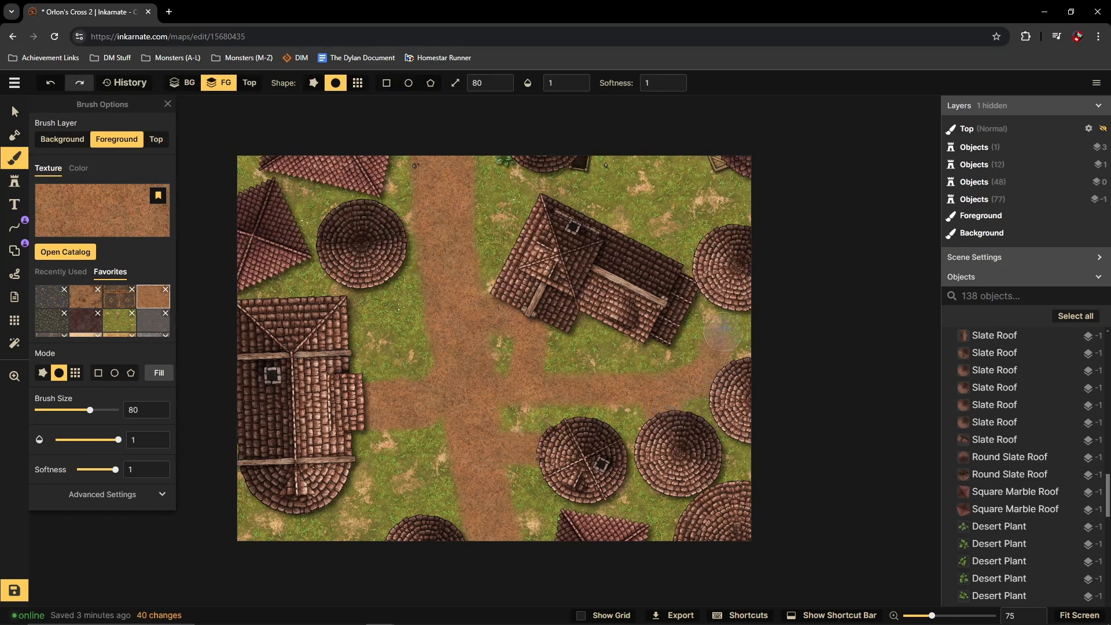
pyautogui.moveTo(723, 328); pyautogui.dragTo(727, 302)
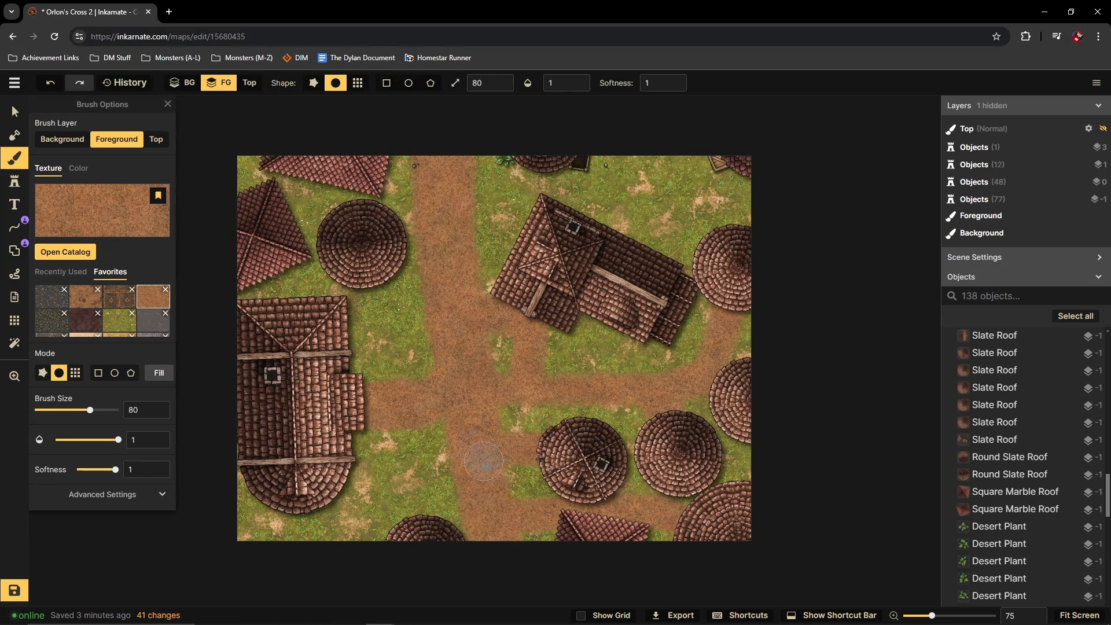
# Step: Save the map
pyautogui.scroll(2, 457, 446)
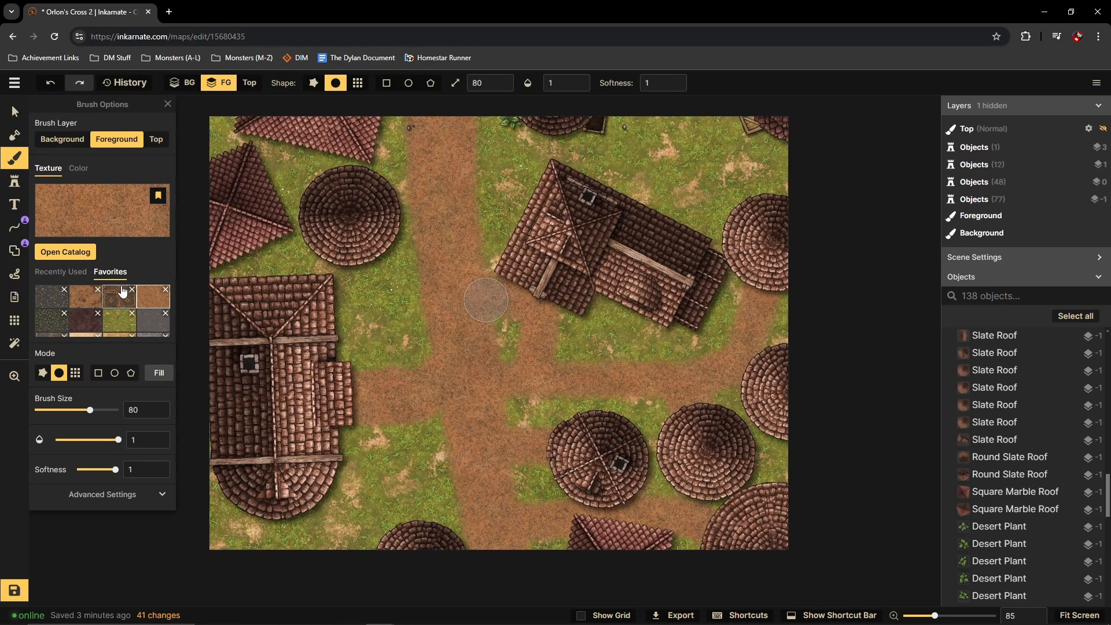
pyautogui.click(16, 85)
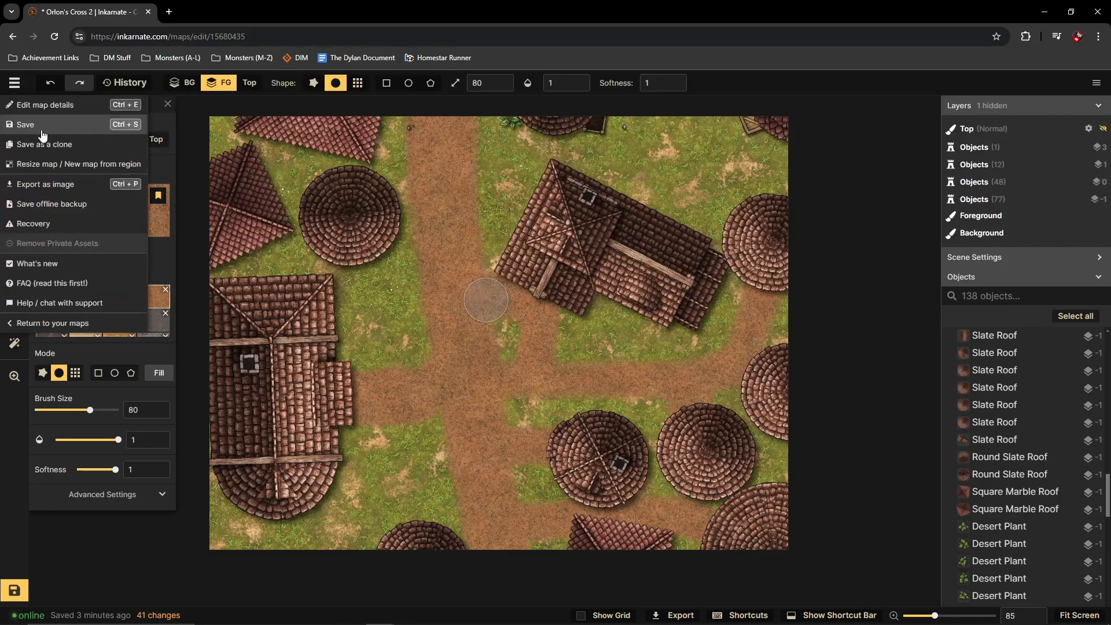
pyautogui.click(40, 129)
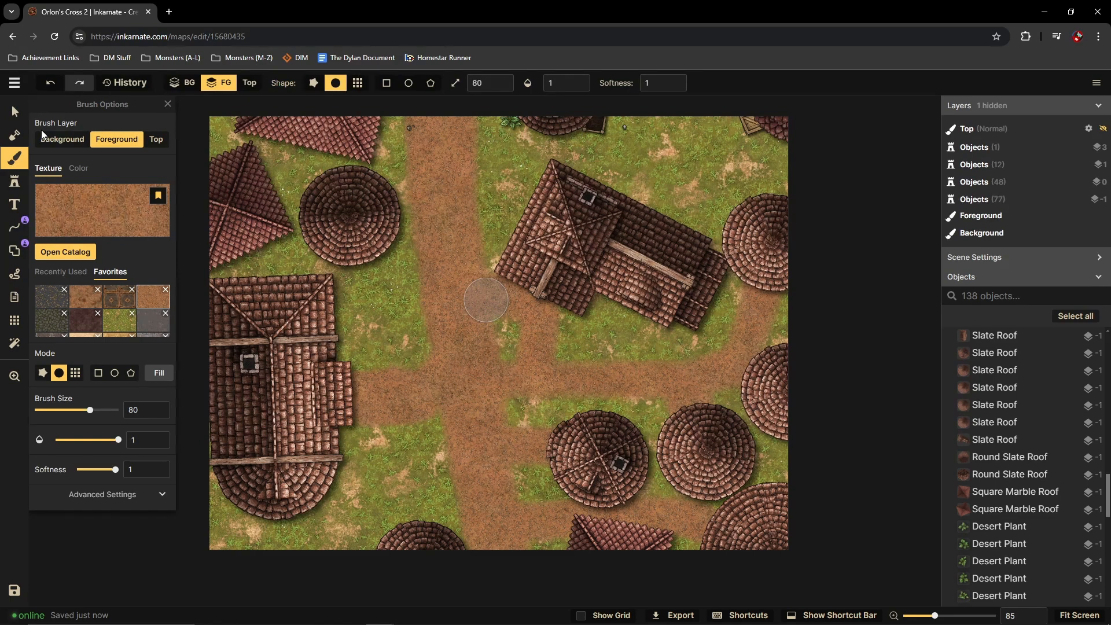
# Step: Load the favorite Small Rock stamp with random variants
pyautogui.click(9, 184)
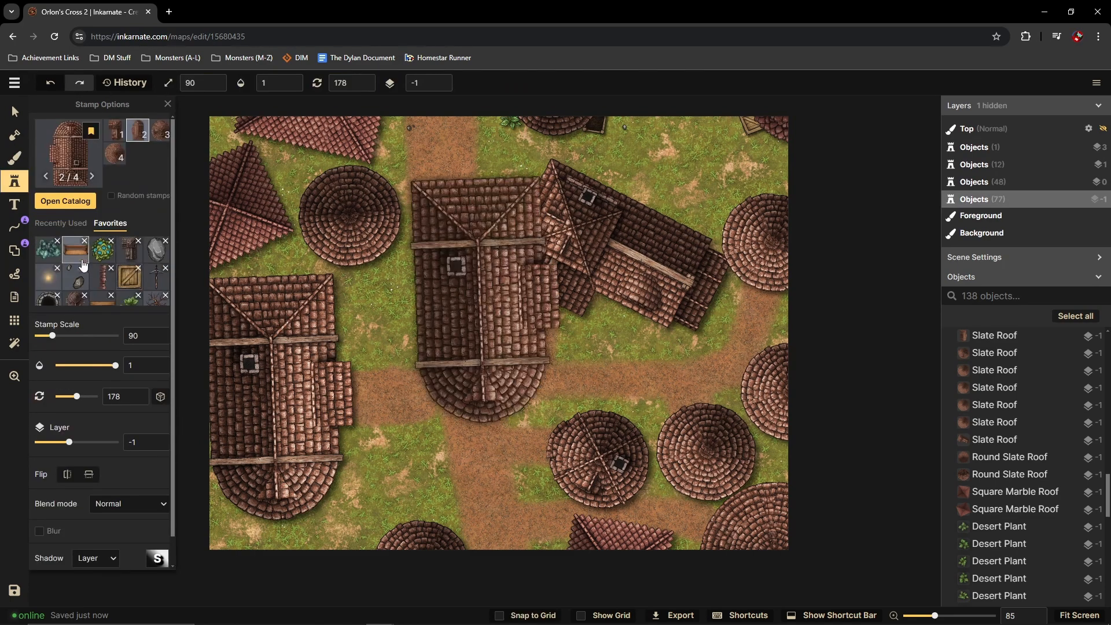
pyautogui.click(84, 285)
pyautogui.scroll(3, 533, 259)
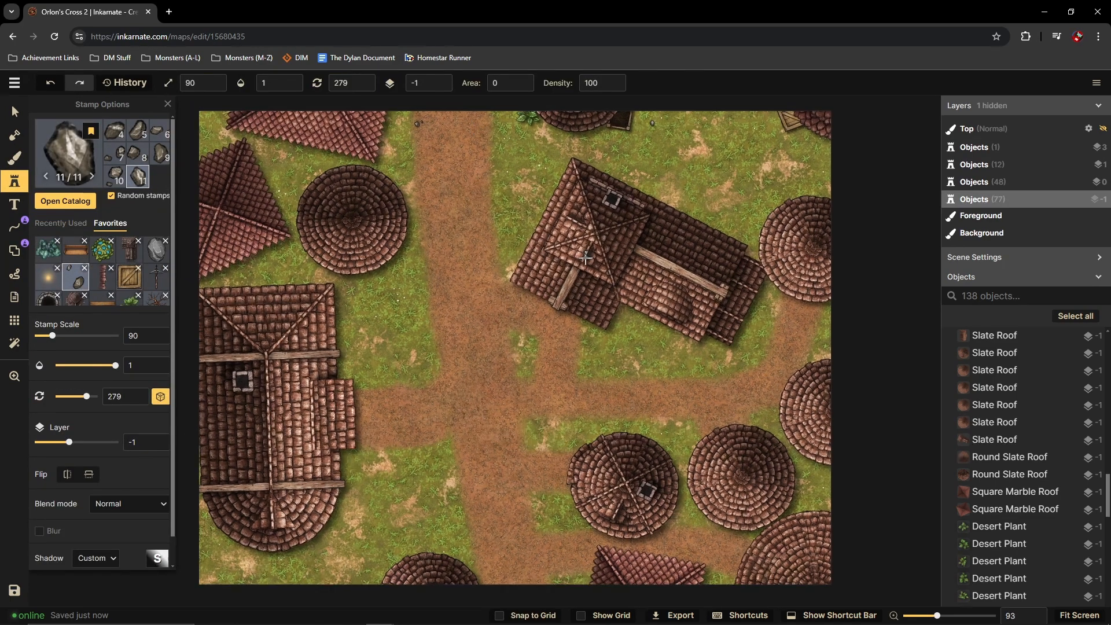
# Step: Select the eleven Slate, Round Slate and Square Marble Roofs on layer -1 and move them to layer 0
pyautogui.click(15, 112)
pyautogui.click(313, 330)
pyautogui.scroll(-2, 492, 322)
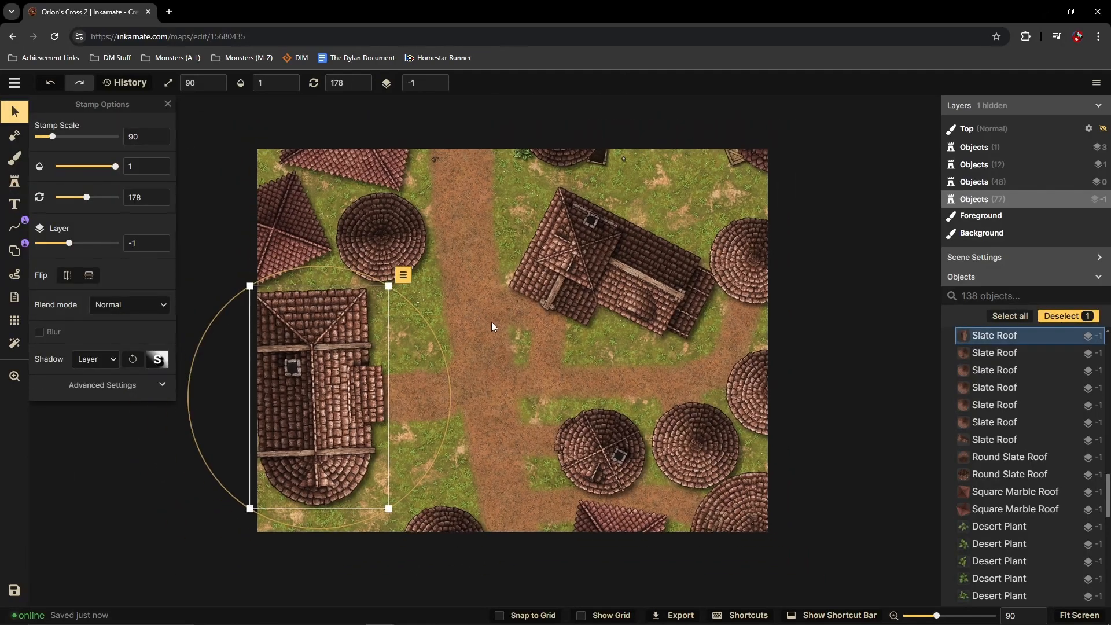
pyautogui.keyDown('shift'); pyautogui.click(400, 246); pyautogui.keyUp('shift')
pyautogui.keyDown('shift'); pyautogui.click(289, 226); pyautogui.keyUp('shift')
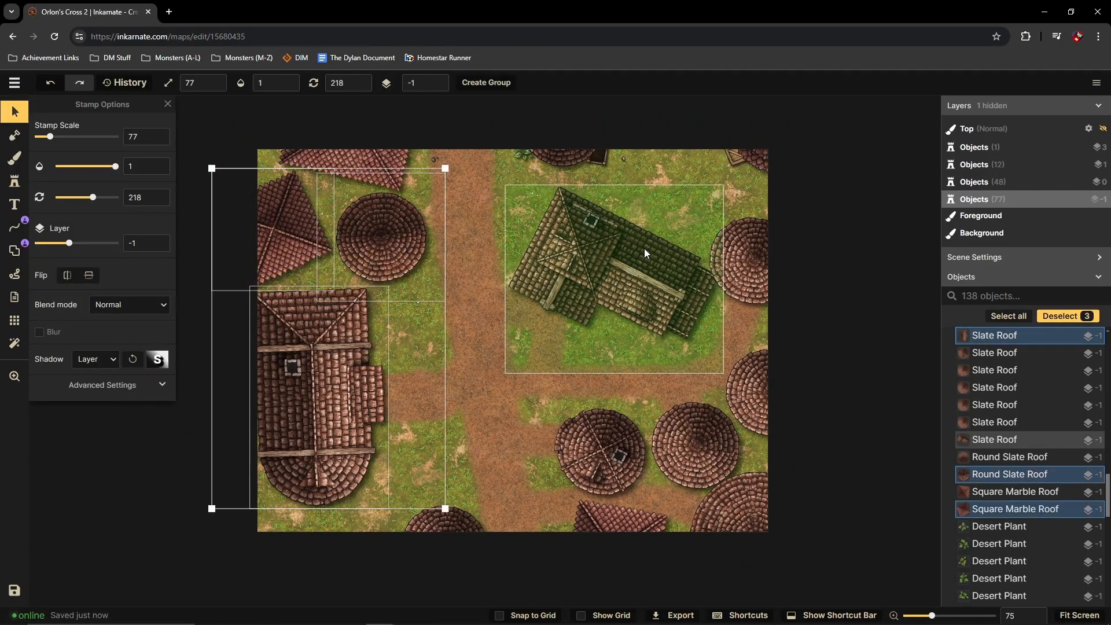
pyautogui.keyDown('shift'); pyautogui.click(644, 249); pyautogui.keyUp('shift')
pyautogui.keyDown('shift'); pyautogui.click(742, 258); pyautogui.keyUp('shift')
pyautogui.keyDown('shift'); pyautogui.click(764, 365); pyautogui.keyUp('shift')
pyautogui.keyDown('shift'); pyautogui.click(706, 427); pyautogui.keyUp('shift')
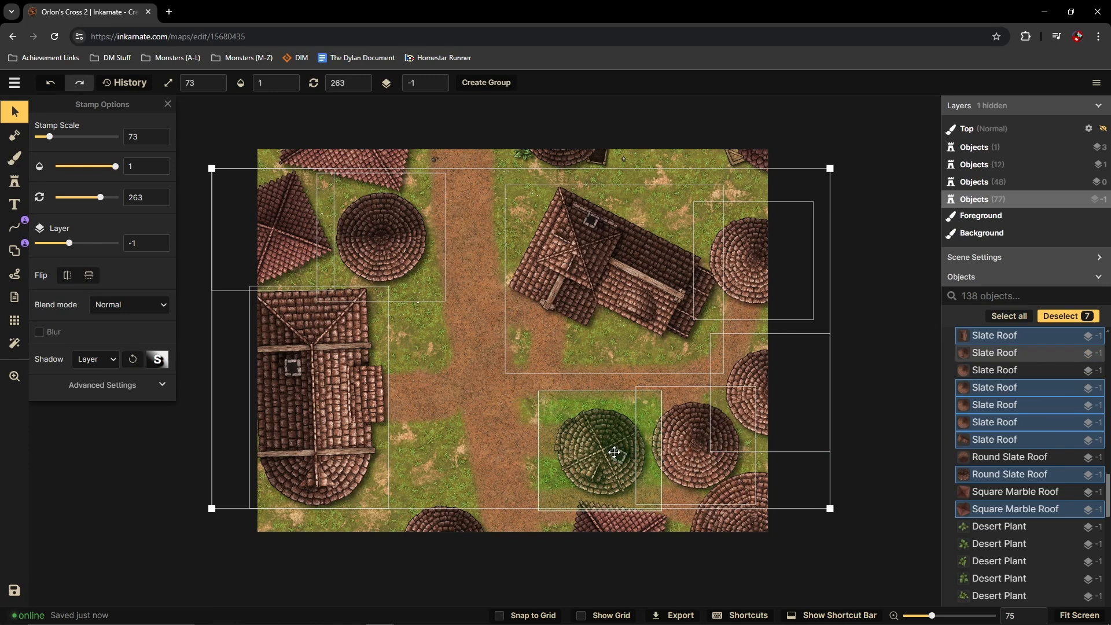
pyautogui.keyDown('shift'); pyautogui.click(576, 454); pyautogui.keyUp('shift')
pyautogui.keyDown('shift'); pyautogui.click(710, 522); pyautogui.keyUp('shift')
pyautogui.keyDown('shift'); pyautogui.click(617, 520); pyautogui.keyUp('shift')
pyautogui.keyDown('shift'); pyautogui.click(445, 524); pyautogui.keyUp('shift')
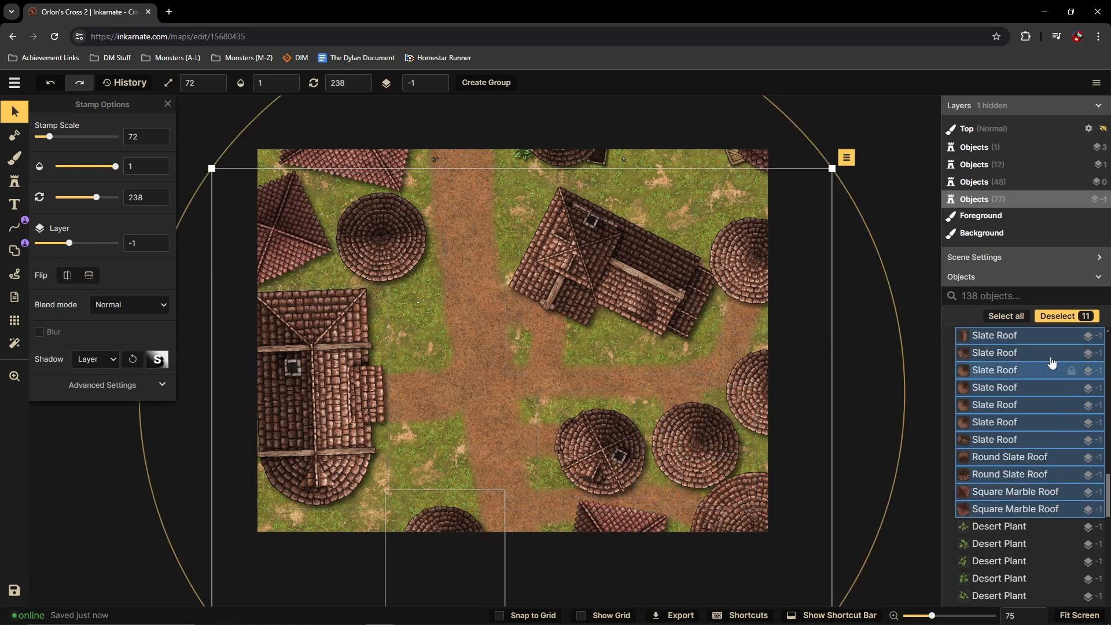
pyautogui.click(438, 79)
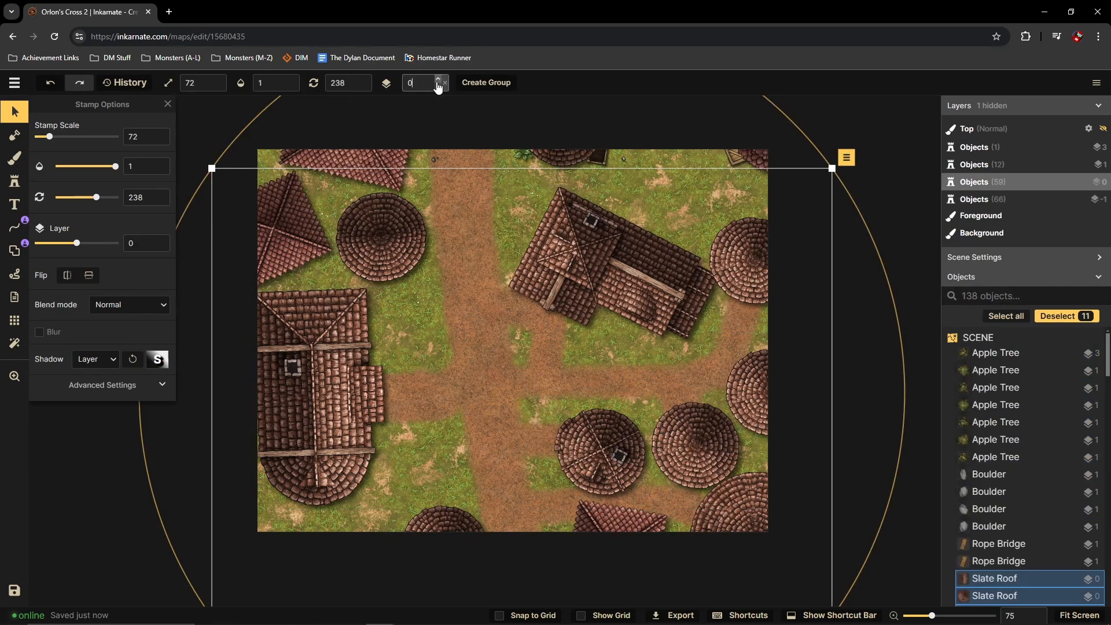
pyautogui.click(188, 248)
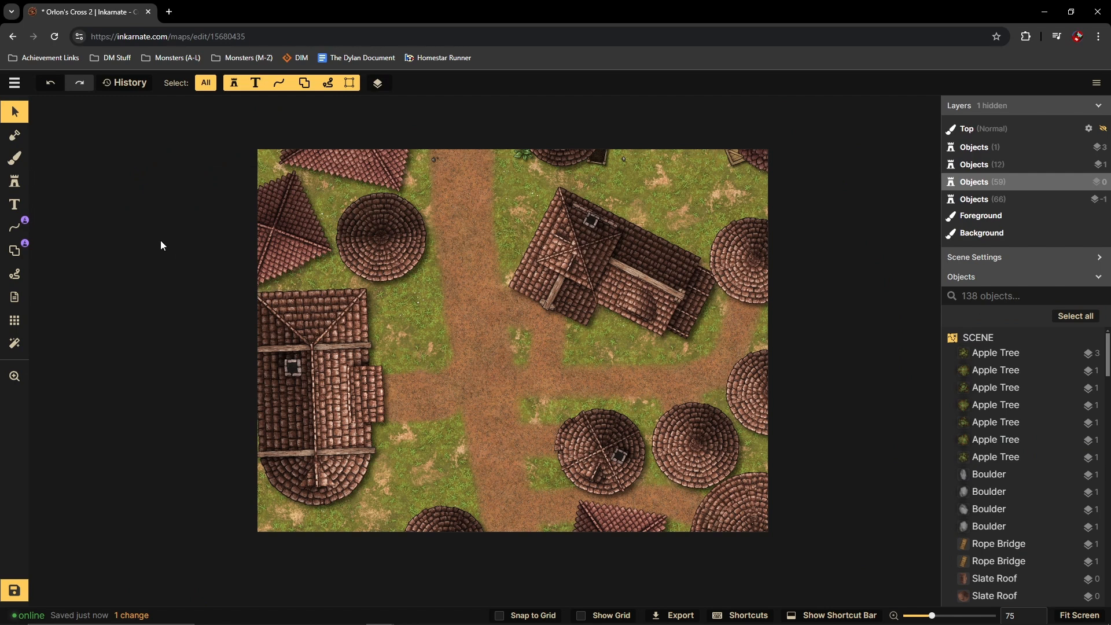
# Step: Scatter Small Rock stamps at scale 76 on layer -1 across the grass above and beside the angled building
pyautogui.click(439, 160)
pyautogui.scroll(1, 483, 195)
pyautogui.click(16, 185)
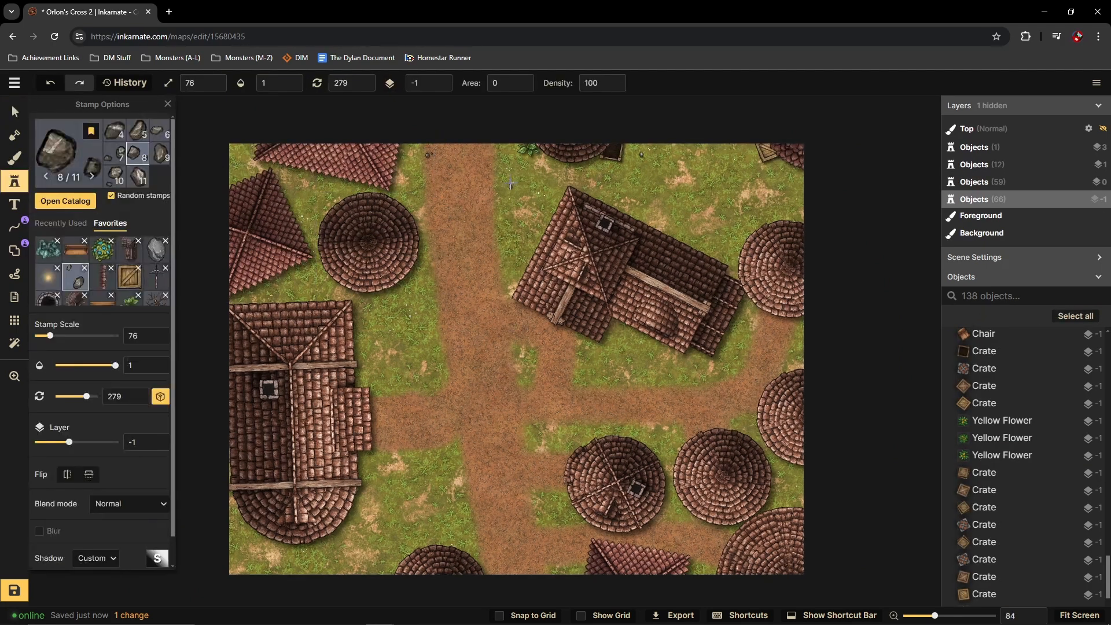
pyautogui.click(512, 223)
pyautogui.click(608, 186)
pyautogui.click(685, 210)
pyautogui.click(772, 184)
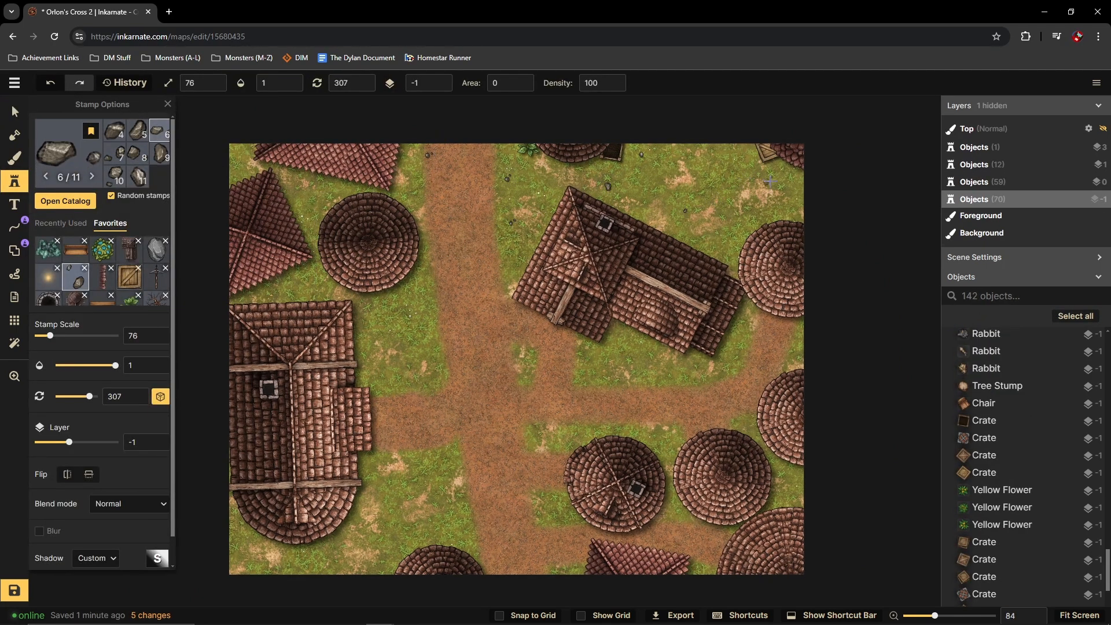
pyautogui.click(707, 153)
pyautogui.click(681, 190)
# Step: Scatter small rocks on the grass below the angled building and around the round roofs in the lower-right area
pyautogui.click(615, 396)
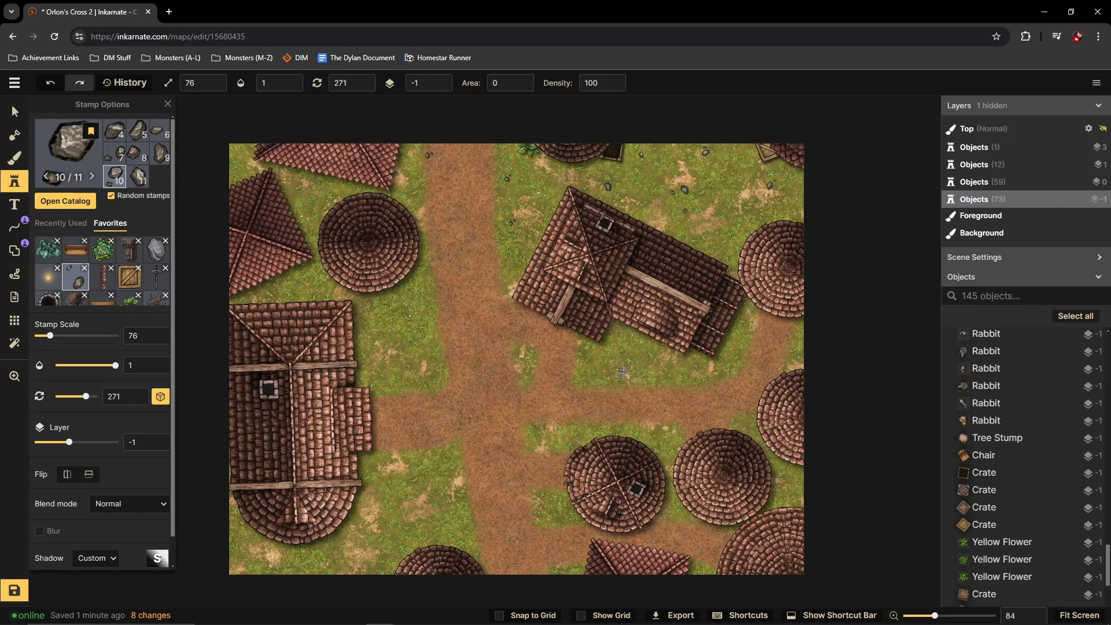
pyautogui.click(683, 375)
pyautogui.click(796, 481)
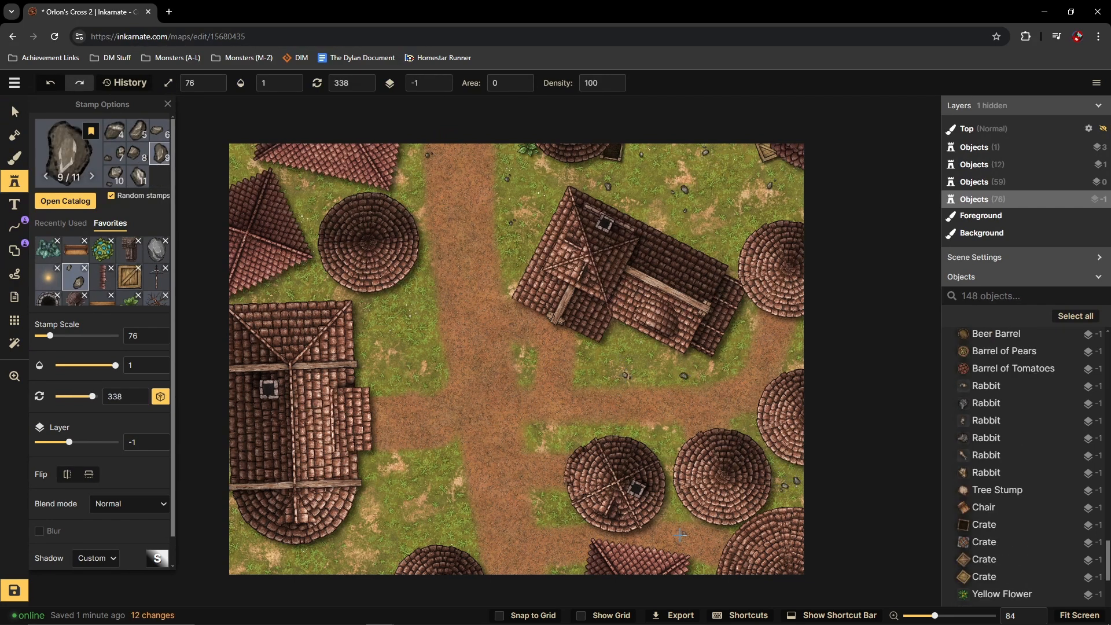
pyautogui.click(674, 516)
pyautogui.click(668, 447)
# Step: Scatter small rocks over the grass between the large left building and the vertical road, and along the lower-left map edge
pyautogui.click(440, 481)
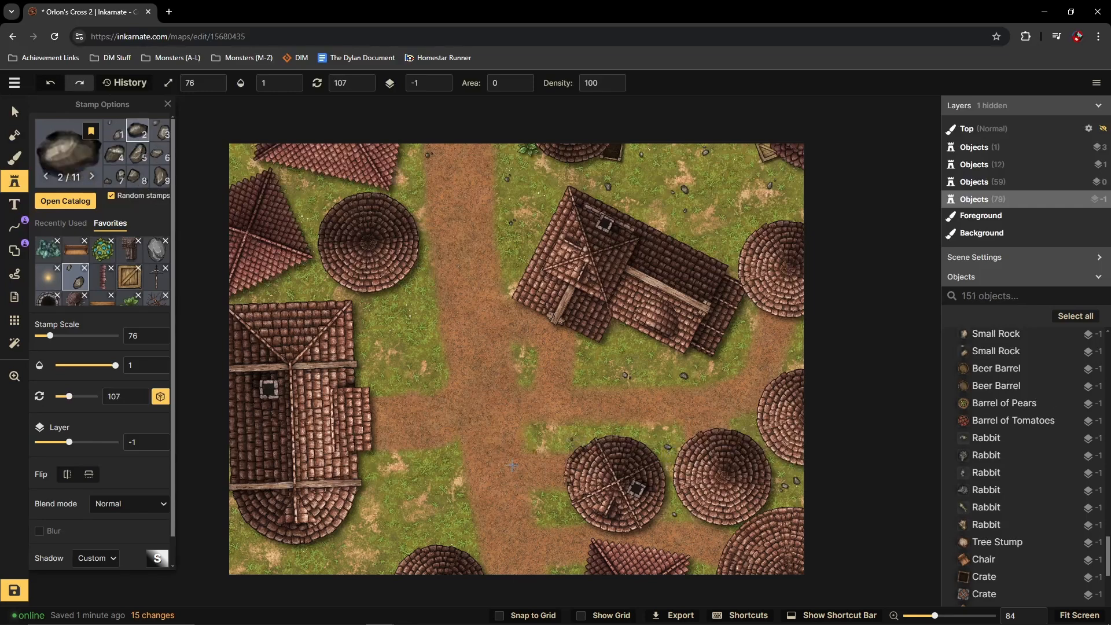
pyautogui.click(424, 513)
pyautogui.click(447, 533)
pyautogui.click(382, 520)
pyautogui.click(377, 519)
pyautogui.click(376, 535)
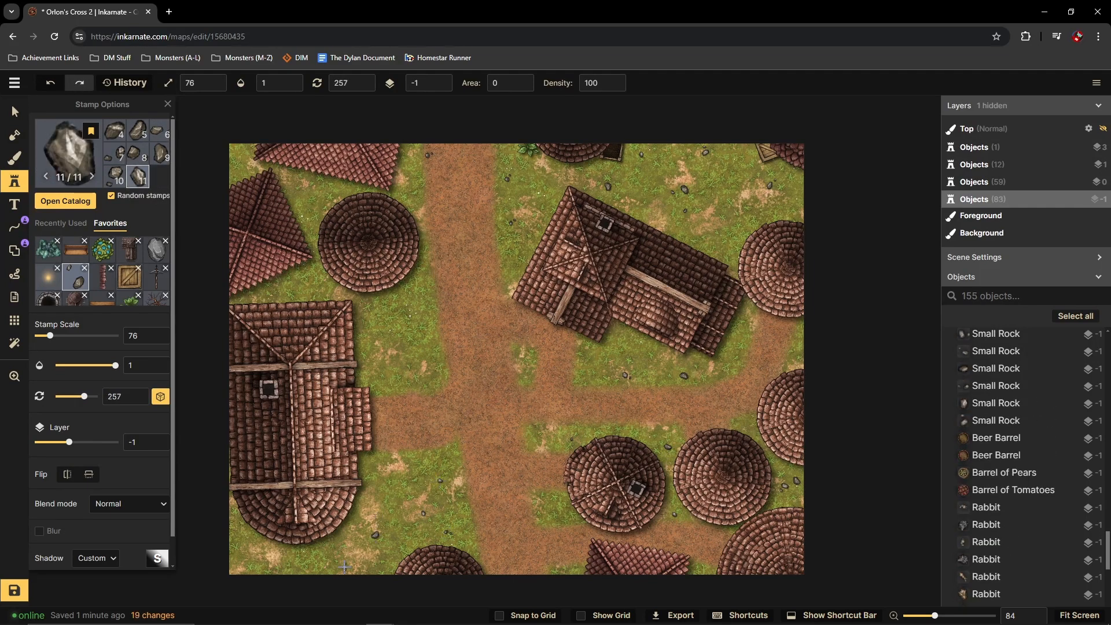
pyautogui.click(344, 567)
pyautogui.click(256, 570)
pyautogui.click(235, 540)
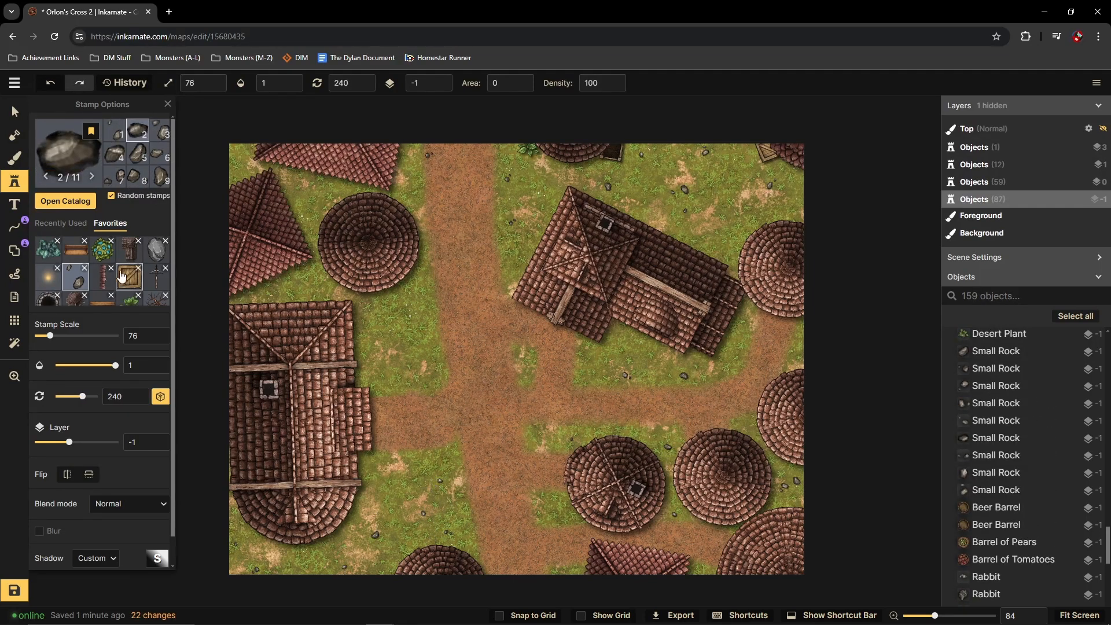
# Step: Place an Apple Tree between the large left building and the round roof above it, and enlarge it to scale 125
pyautogui.scroll(-8, 129, 298)
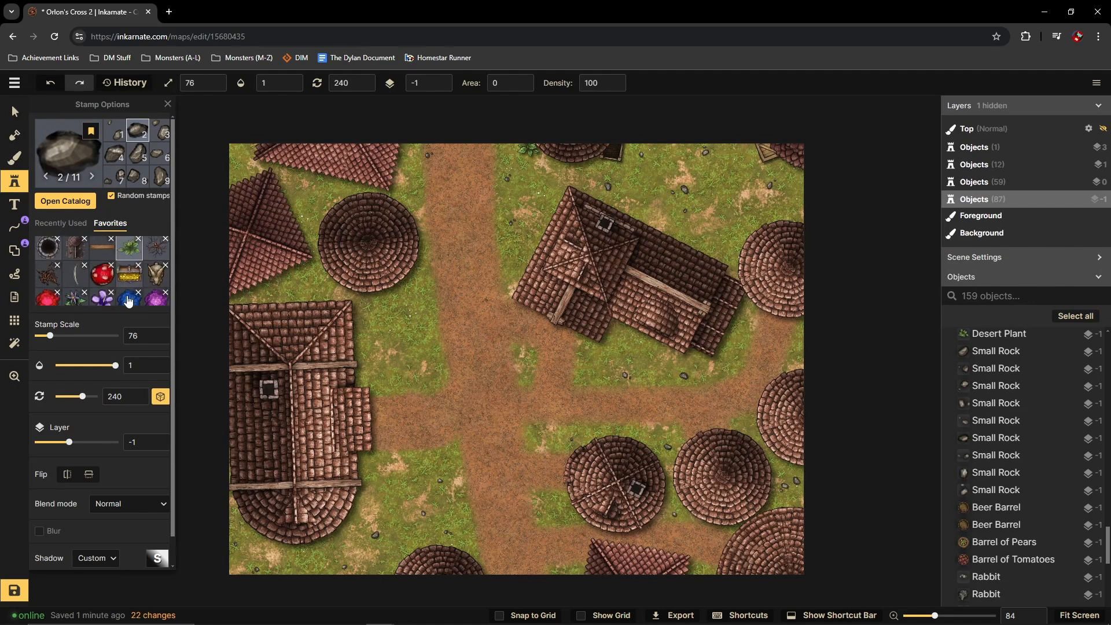
pyautogui.click(75, 226)
pyautogui.scroll(-1, 133, 287)
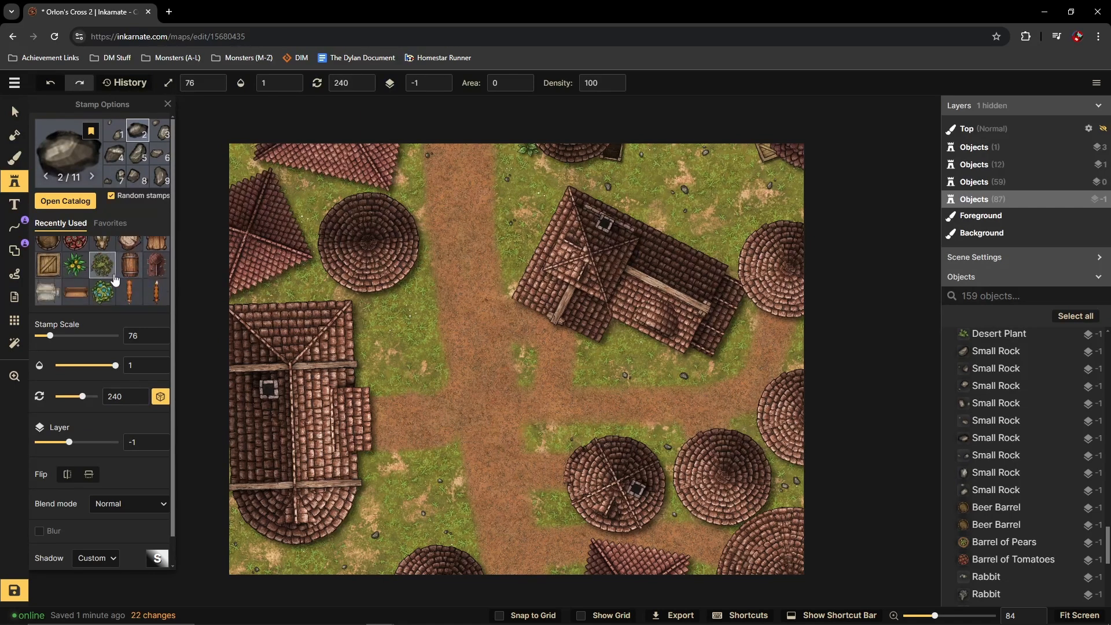
pyautogui.click(102, 265)
pyautogui.scroll(-2, 418, 380)
pyautogui.click(422, 343)
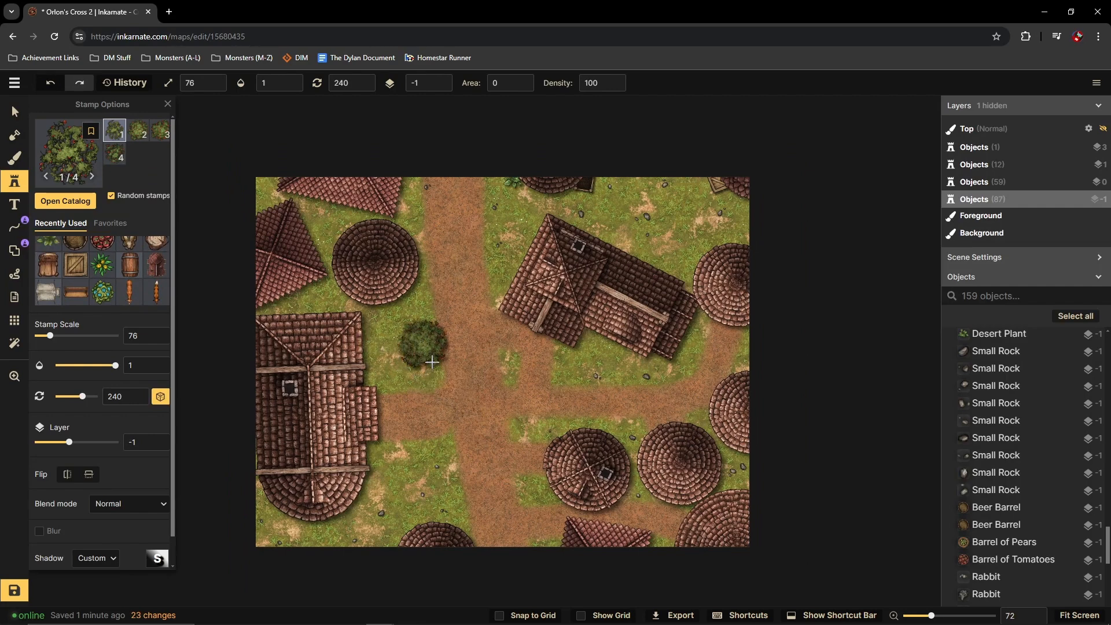
pyautogui.press('v')
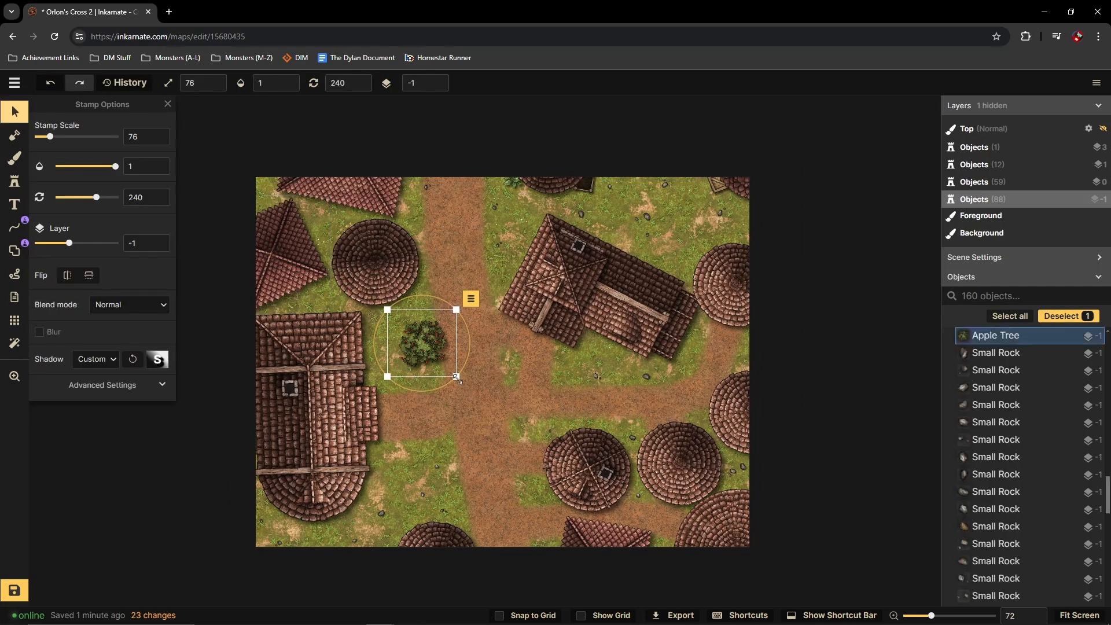
pyautogui.moveTo(458, 378); pyautogui.dragTo(405, 347)
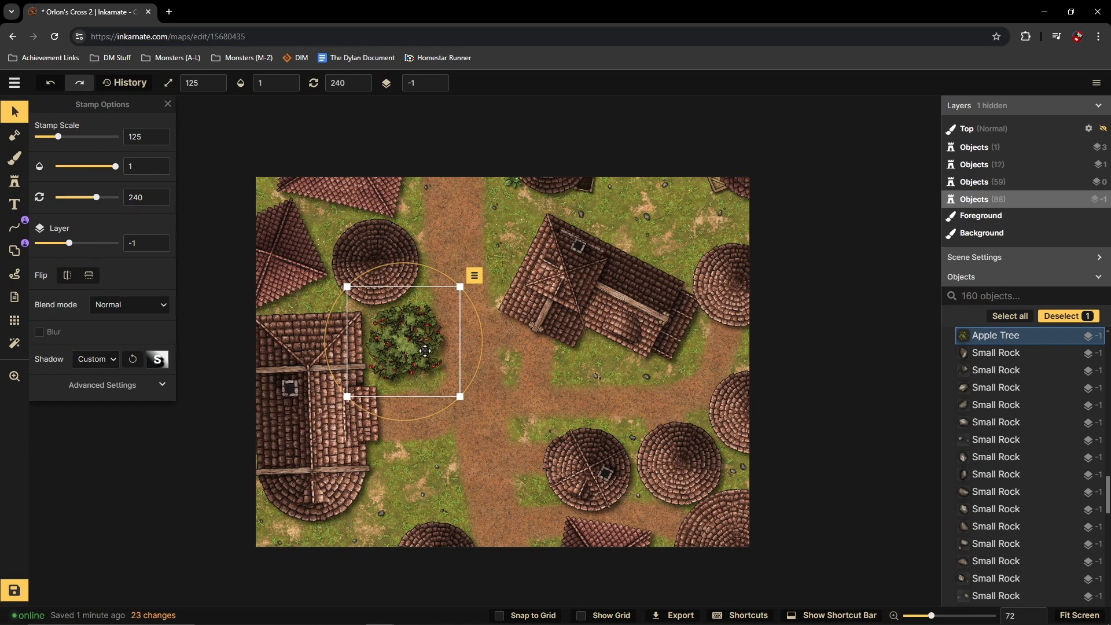
pyautogui.scroll(1, 400, 359)
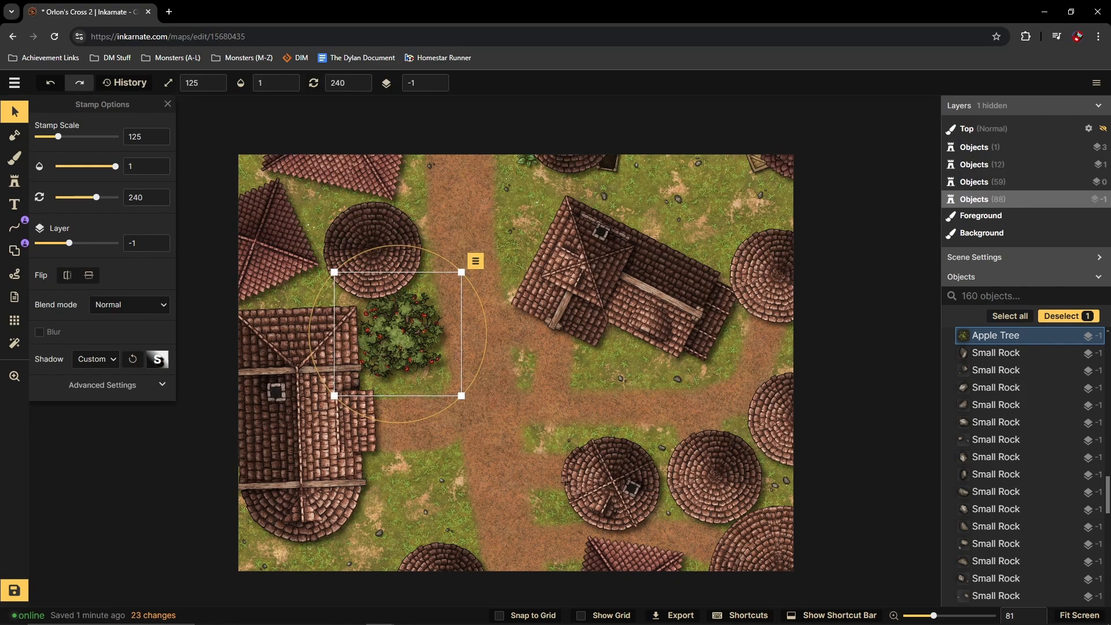
# Step: Look through the Fantasy Battlemaps stamps and choose the Elven Statue from the Elven: Homes pack
pyautogui.click(15, 157)
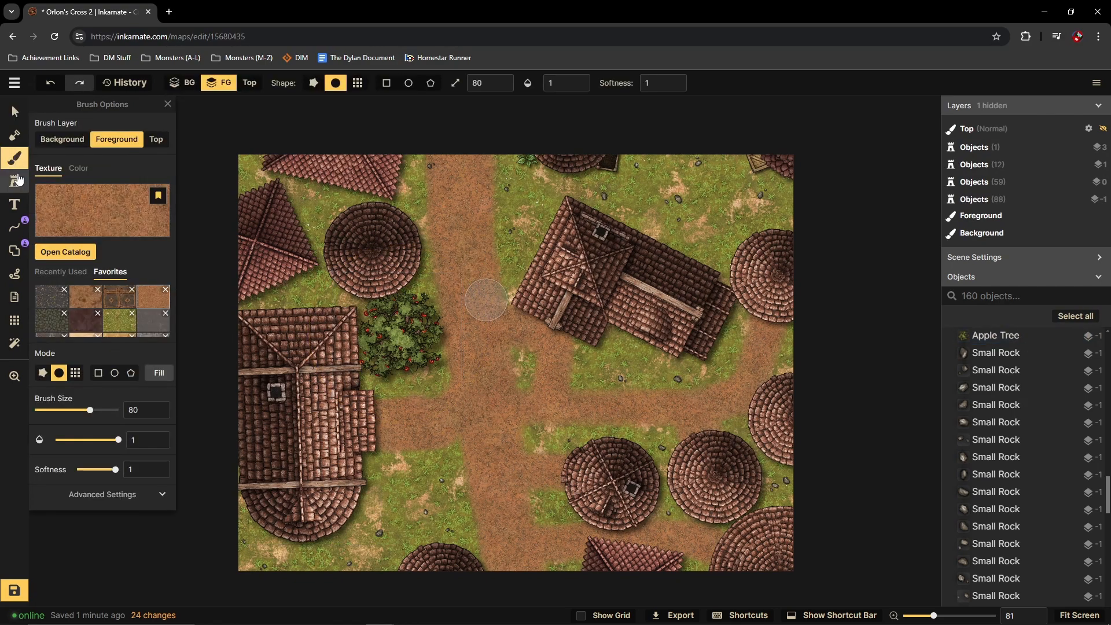
pyautogui.click(15, 181)
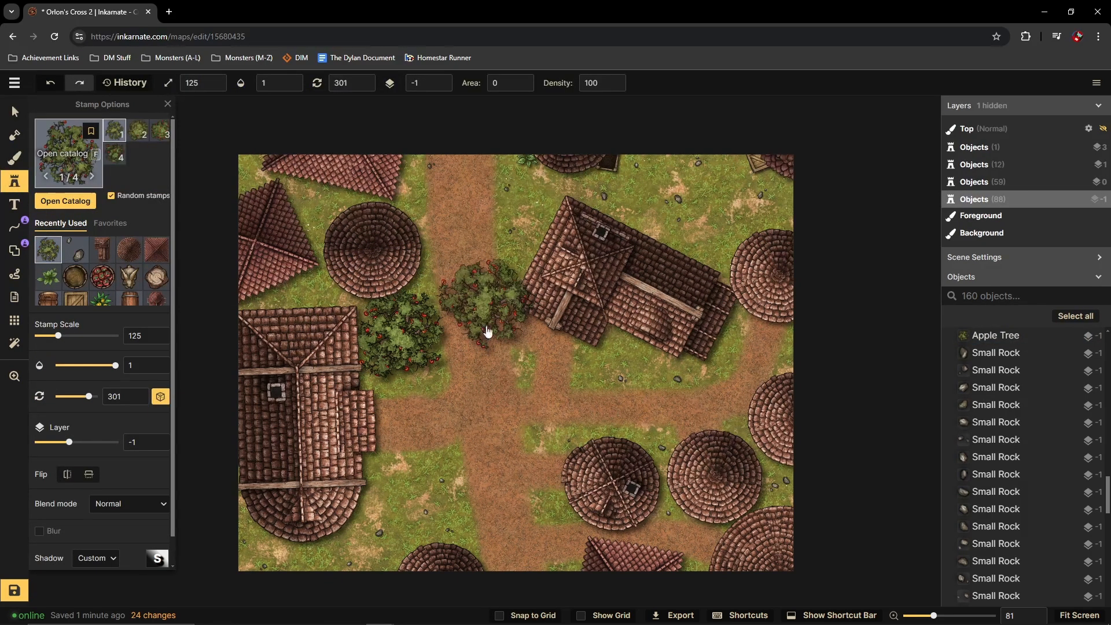
pyautogui.press('f')
pyautogui.scroll(-3, 490, 397)
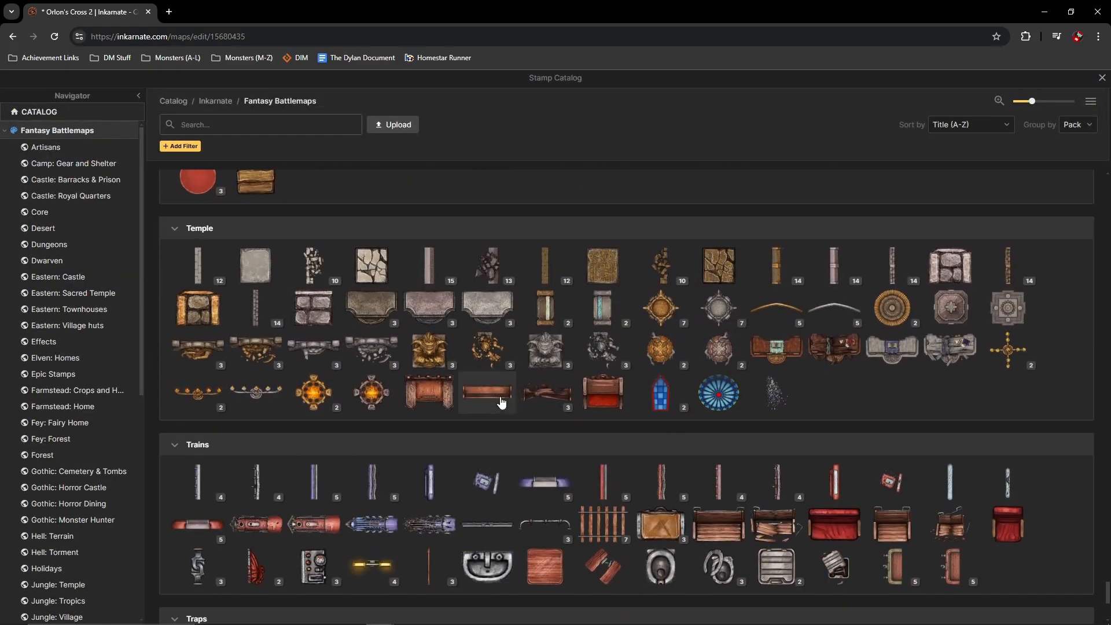
pyautogui.scroll(-3, 663, 400)
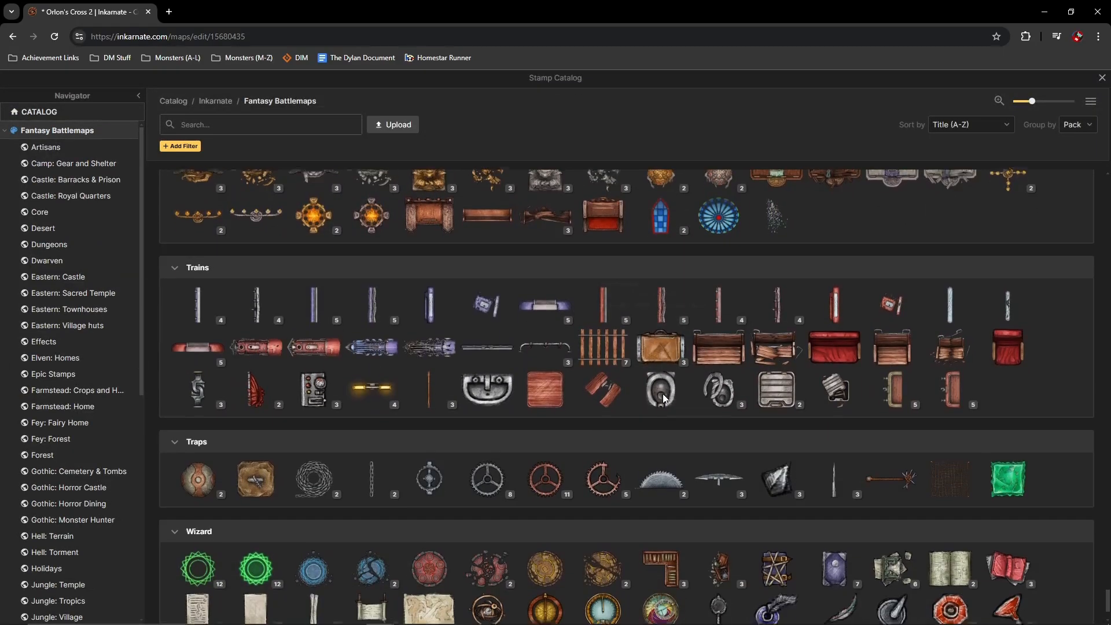
pyautogui.scroll(-2, 662, 392)
pyautogui.scroll(10, 638, 449)
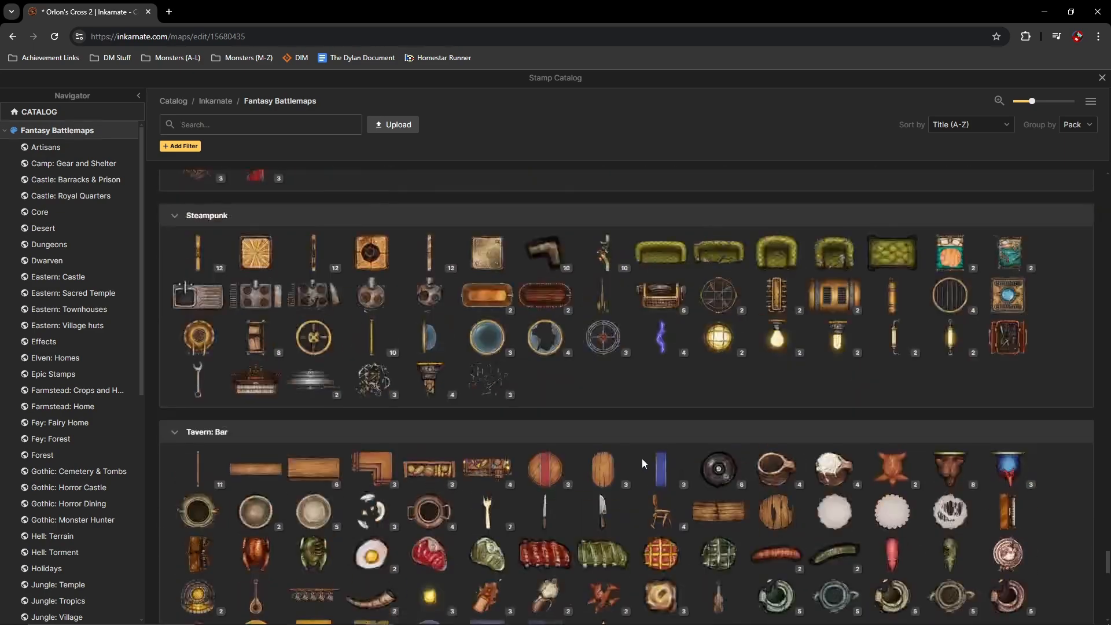
pyautogui.scroll(-3, 77, 499)
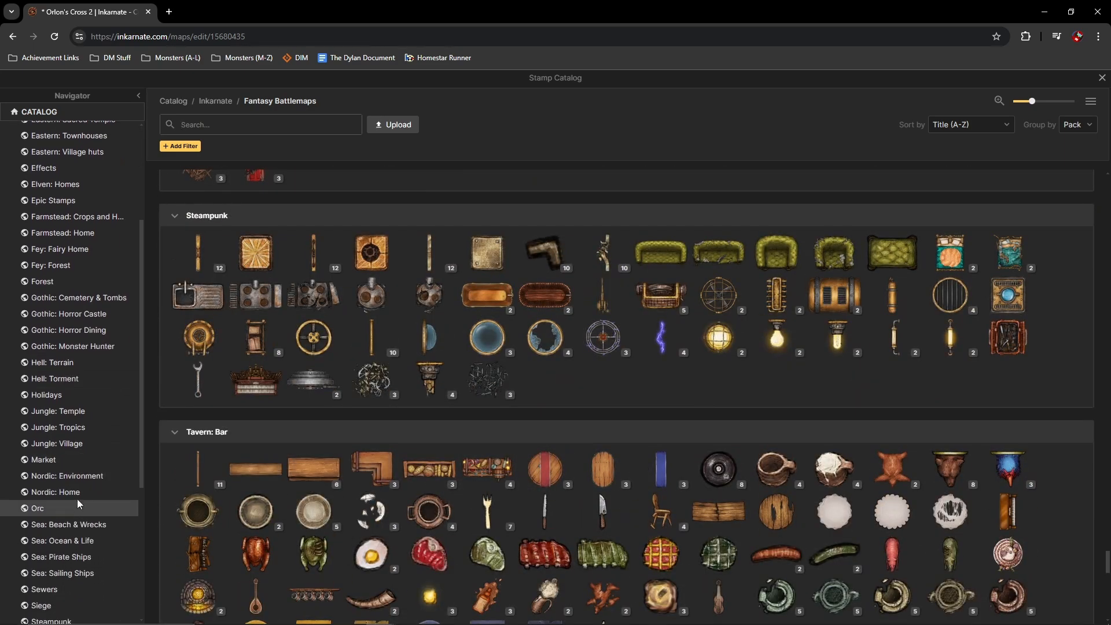
pyautogui.scroll(3, 82, 452)
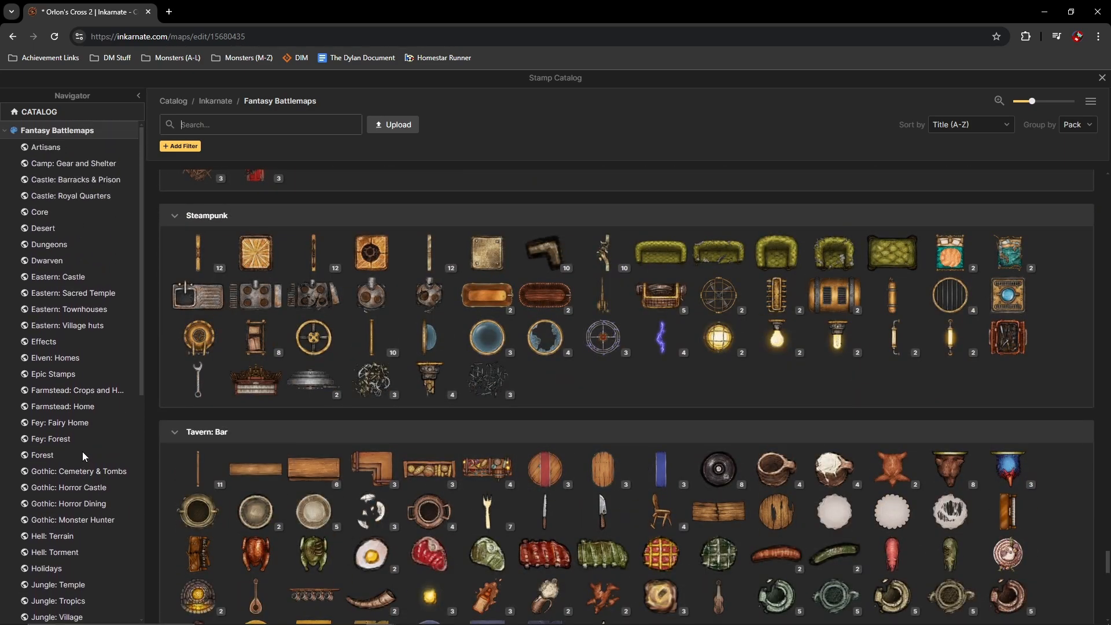
pyautogui.click(74, 358)
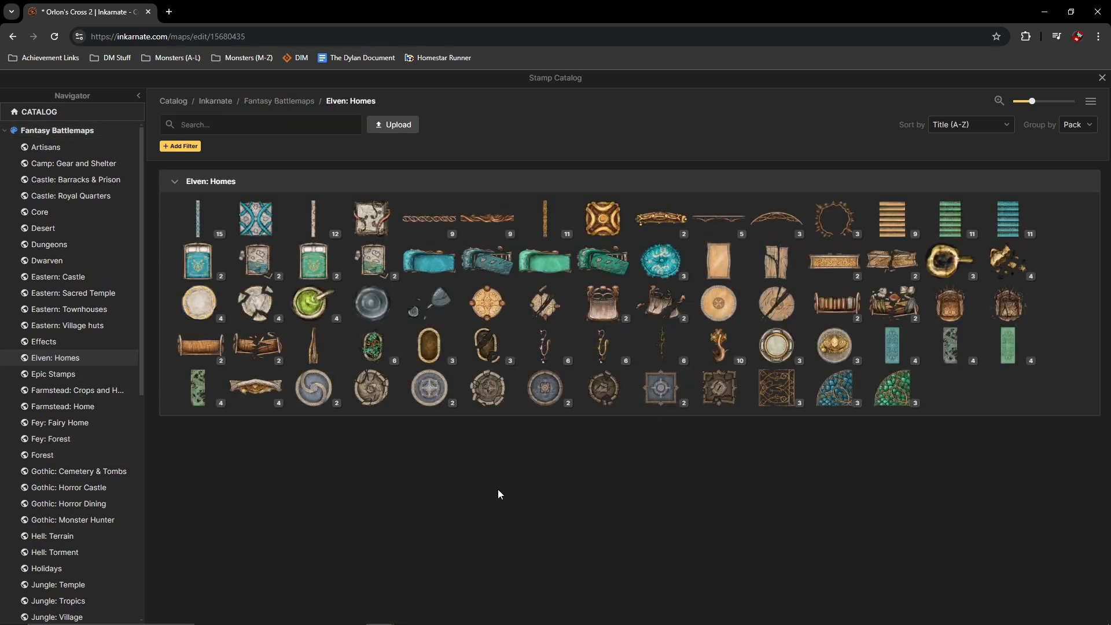
pyautogui.click(835, 345)
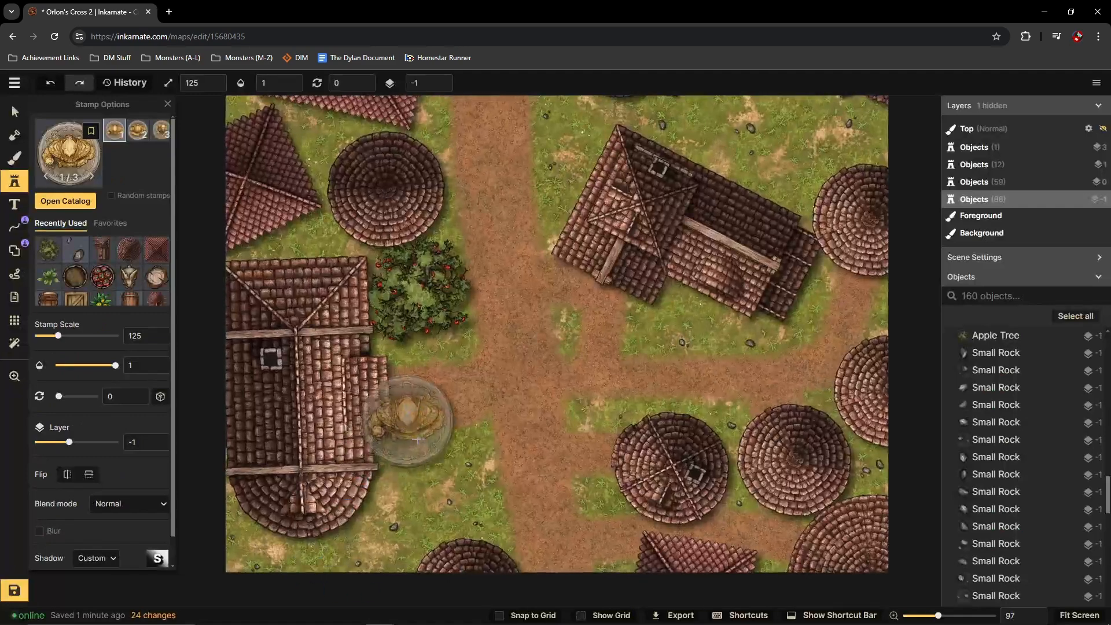
# Step: Place the Elven Statue on the grass between the large left building and the vertical road, scaled to 106 and rotated
pyautogui.click(443, 465)
pyautogui.moveTo(448, 398); pyautogui.dragTo(372, 515)
pyautogui.moveTo(509, 399); pyautogui.dragTo(488, 419)
pyautogui.moveTo(425, 496); pyautogui.dragTo(433, 495)
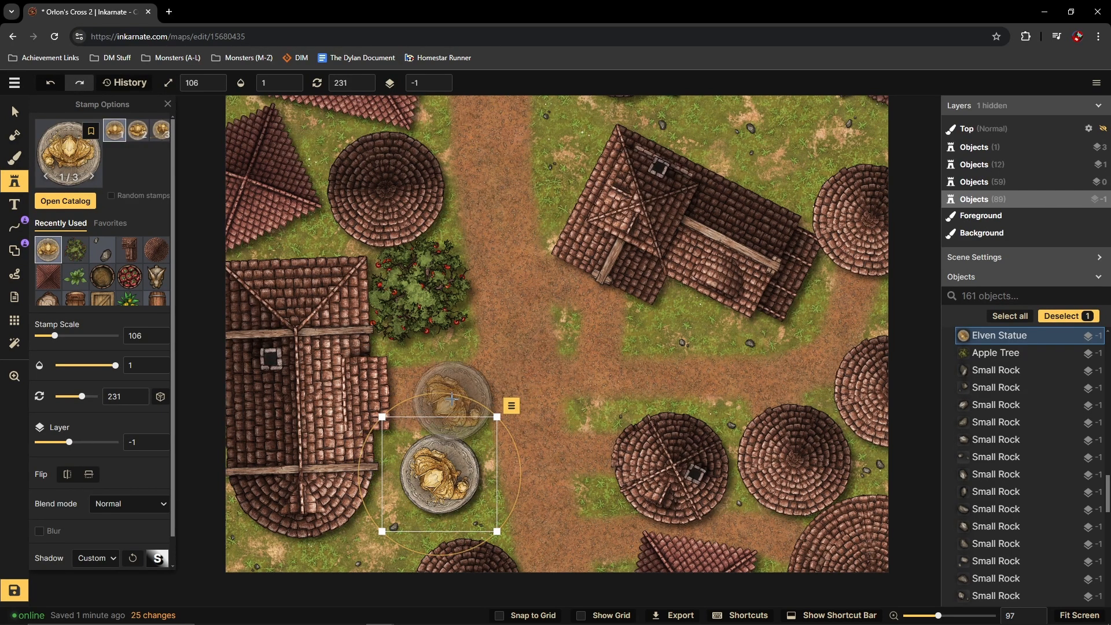
pyautogui.moveTo(452, 395); pyautogui.dragTo(461, 399)
pyautogui.scroll(-2, 533, 470)
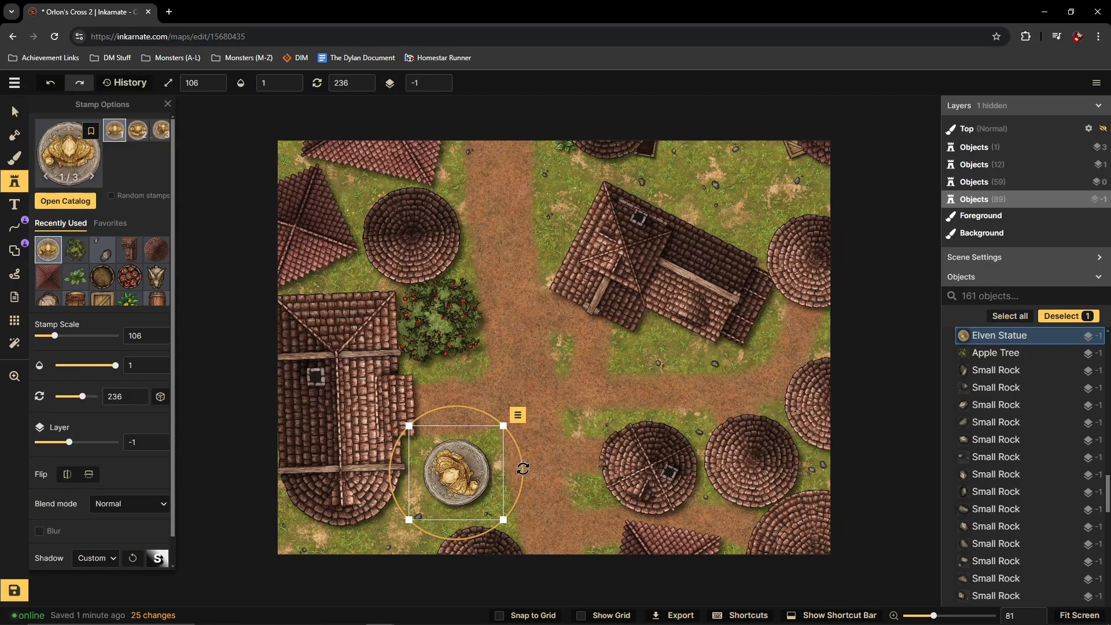
pyautogui.scroll(2, 566, 479)
pyautogui.scroll(-2, 543, 409)
# Step: Choose the Covered Wagon stamp from the Camp: Gear and Shelter pack of Fantasy Battlemaps
pyautogui.moveTo(675, 260); pyautogui.dragTo(658, 280)
pyautogui.click(66, 201)
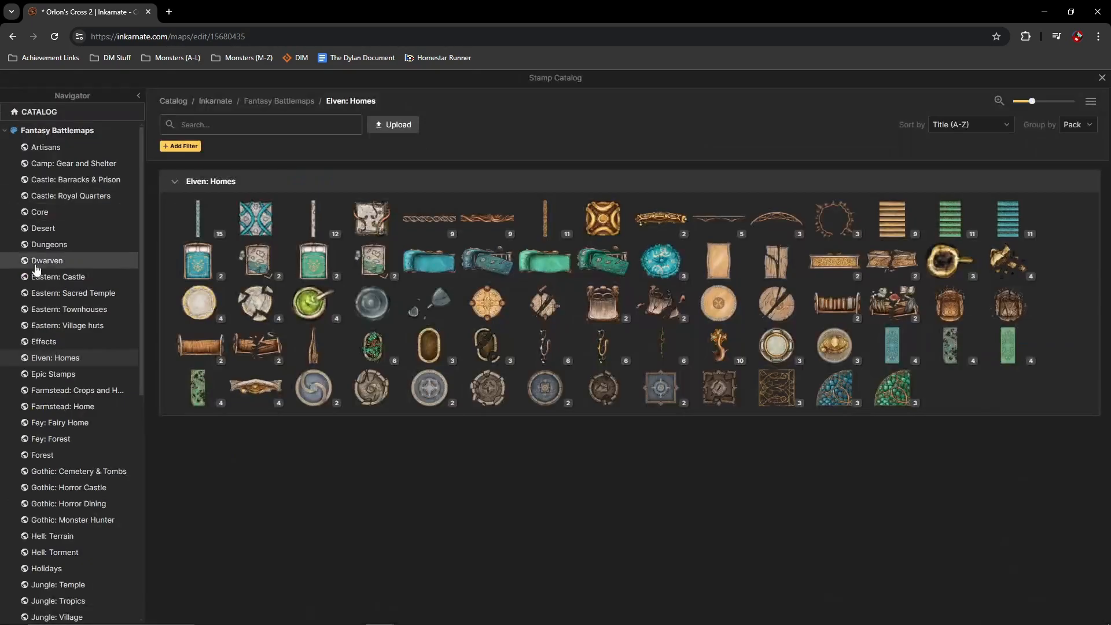
pyautogui.click(44, 342)
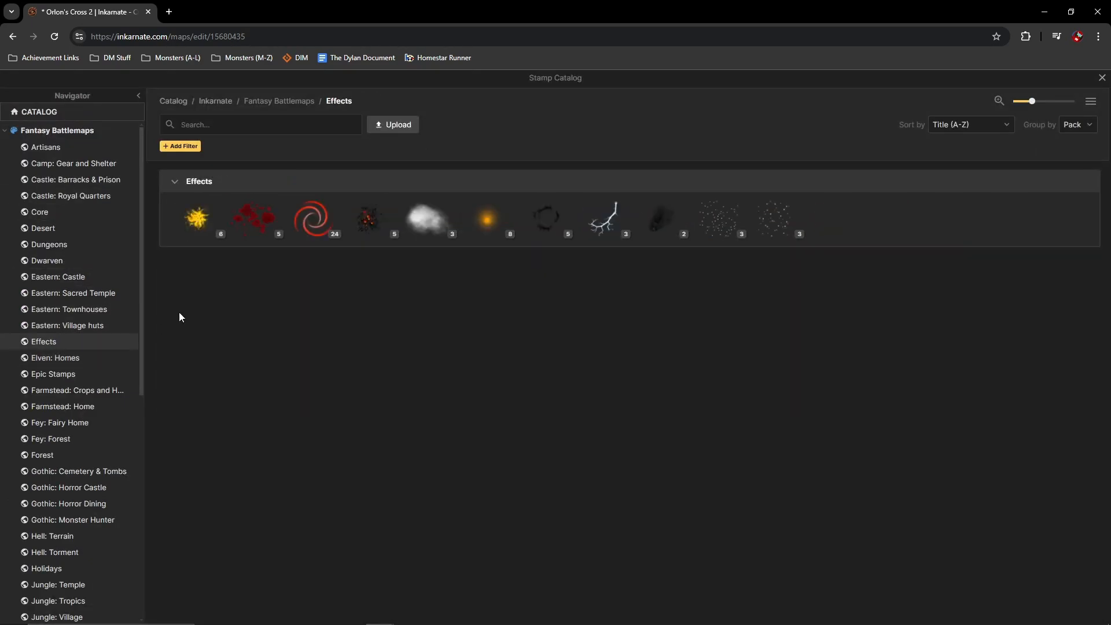
pyautogui.click(58, 131)
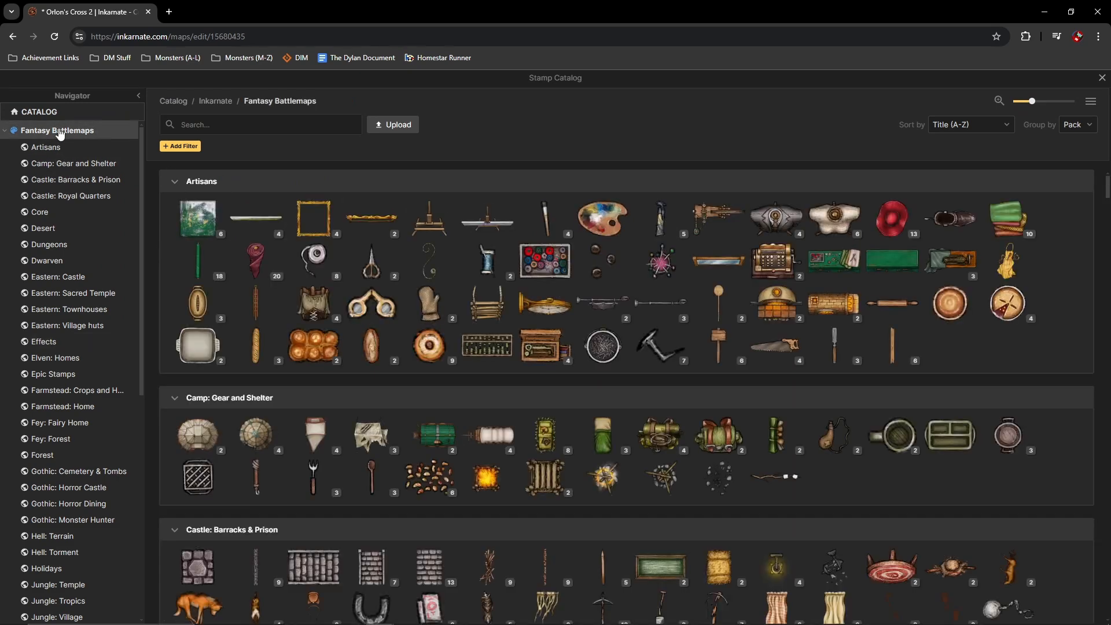
pyautogui.scroll(-2, 783, 412)
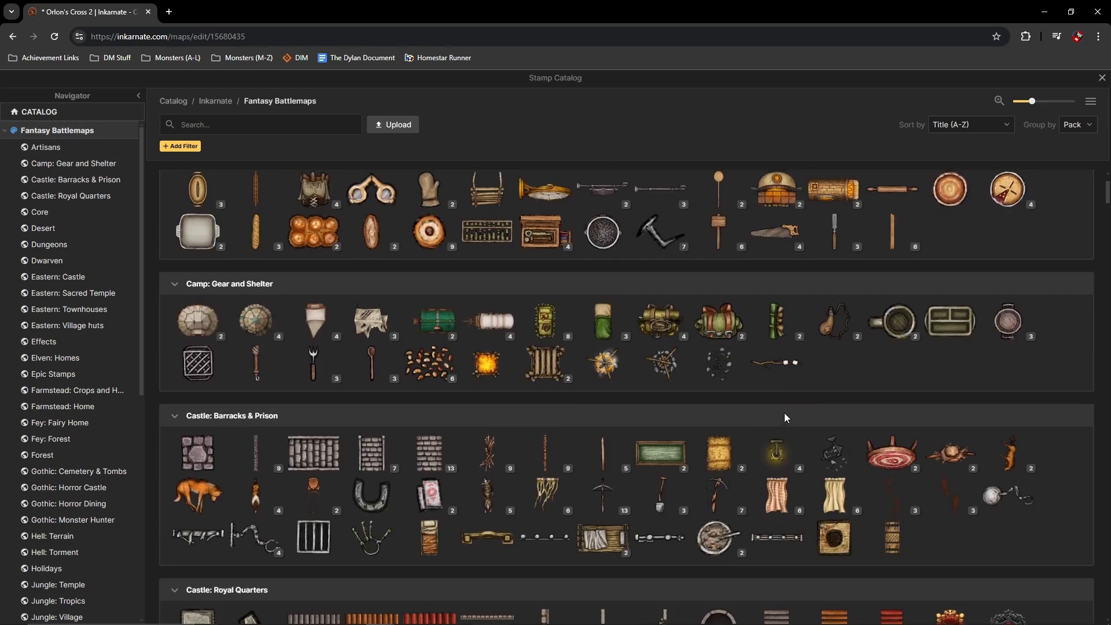
pyautogui.click(490, 319)
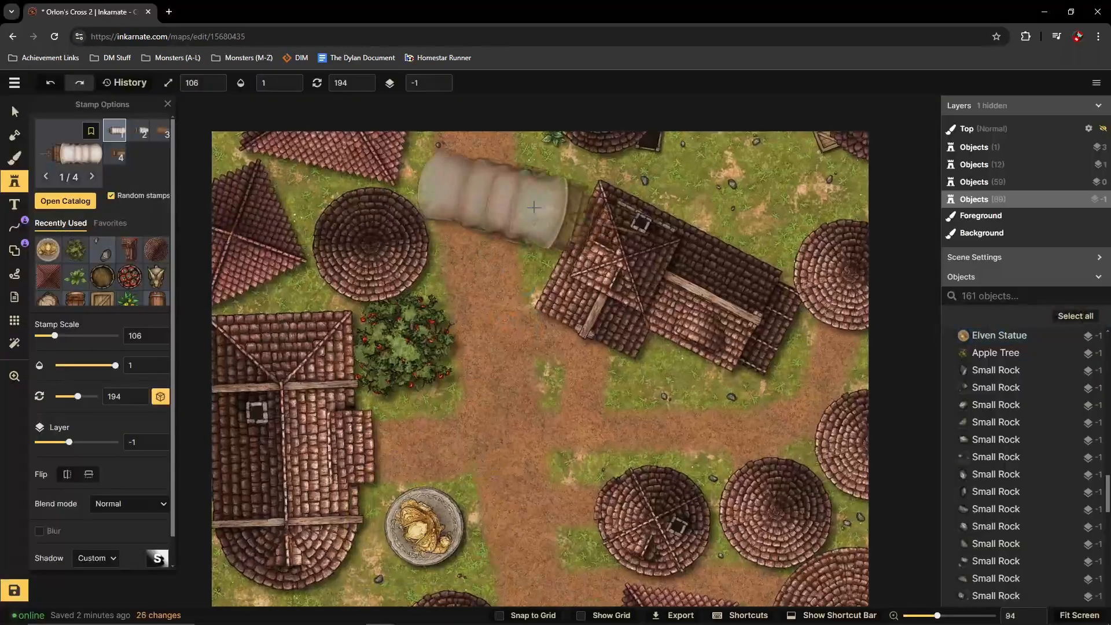
# Step: Place a Covered Wagon alongside the angled building's end by the vertical road, scaled to 62 and turned parallel to the wall
pyautogui.click(557, 245)
pyautogui.moveTo(543, 104); pyautogui.dragTo(415, 254)
pyautogui.moveTo(642, 120); pyautogui.dragTo(576, 219)
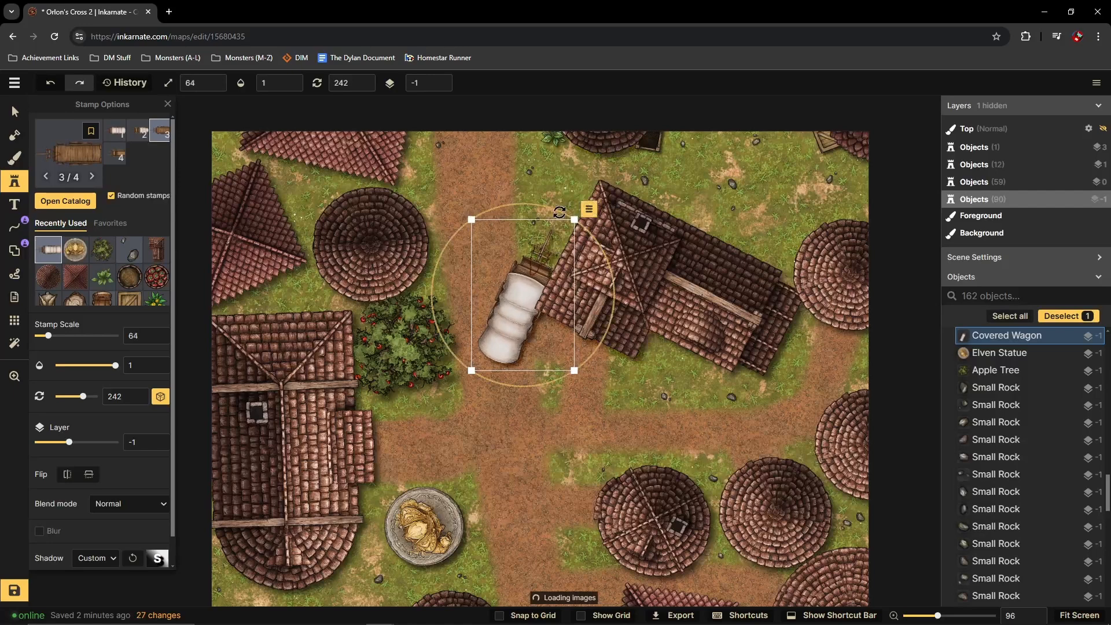
pyautogui.moveTo(514, 310); pyautogui.dragTo(535, 241)
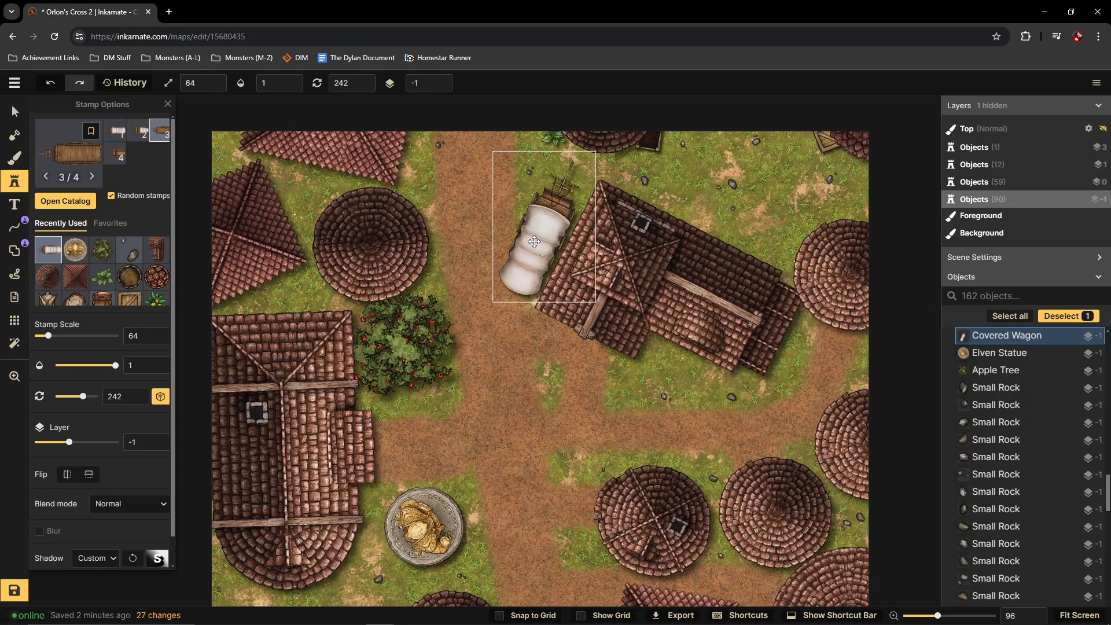
pyautogui.moveTo(596, 151); pyautogui.dragTo(594, 157)
pyautogui.moveTo(563, 221); pyautogui.dragTo(566, 216)
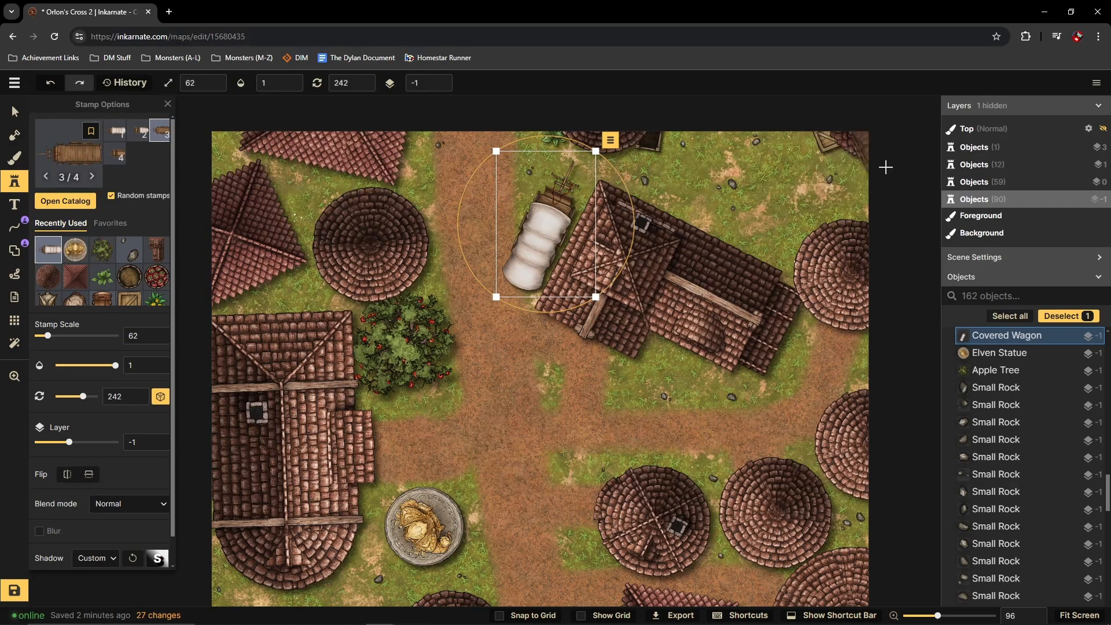
# Step: Place an open Wagon at scale 62 on the grass above the angled building and align it with the roof edge
pyautogui.click(735, 220)
pyautogui.moveTo(751, 142); pyautogui.dragTo(704, 160)
pyautogui.moveTo(739, 220); pyautogui.dragTo(715, 210)
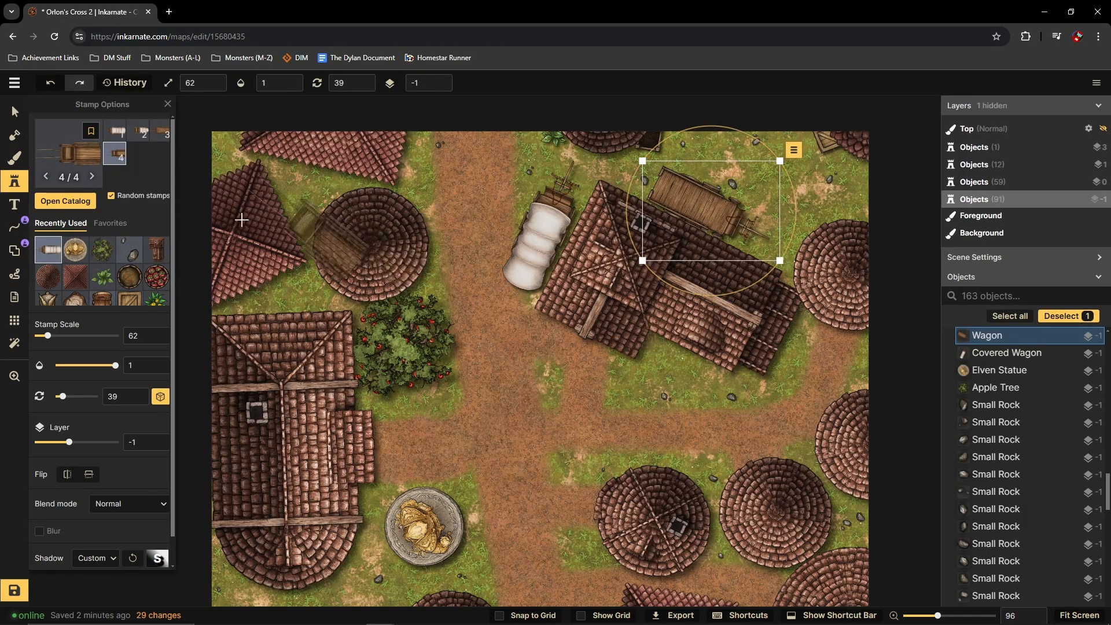
# Step: Choose the red Market Stall stamp from the Market pack of Fantasy Battlemaps
pyautogui.click(65, 201)
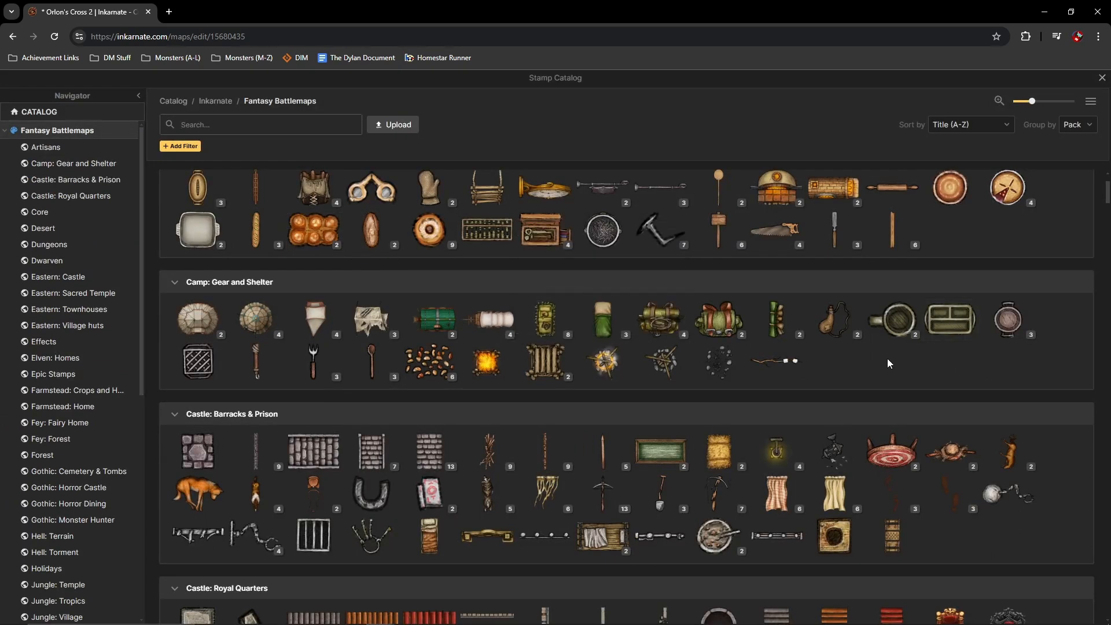
pyautogui.scroll(-2, 889, 361)
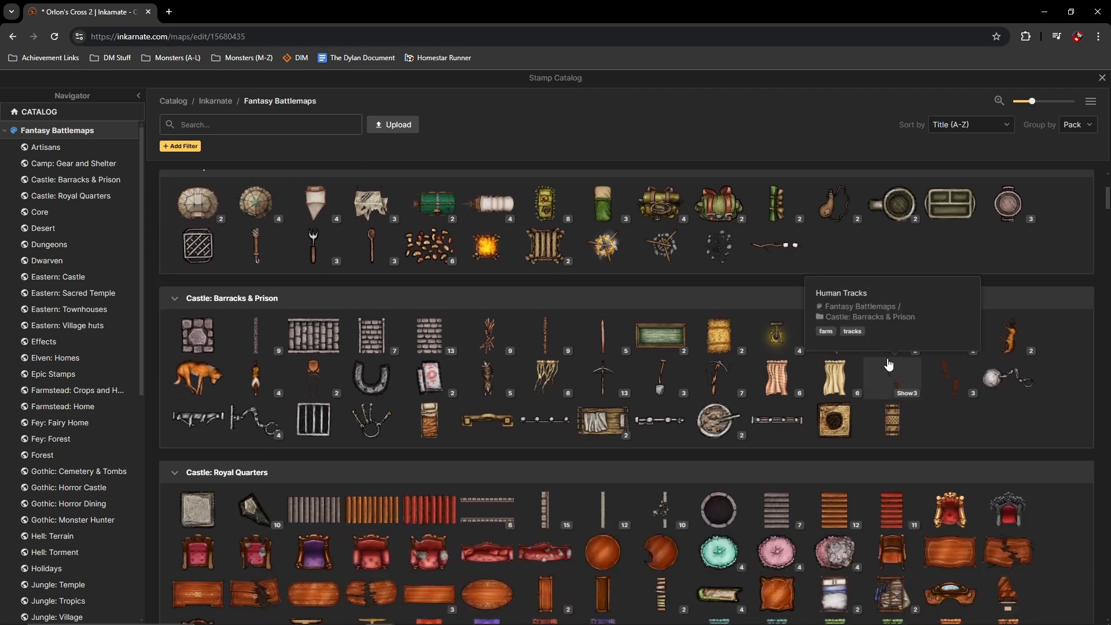
pyautogui.scroll(-7, 889, 363)
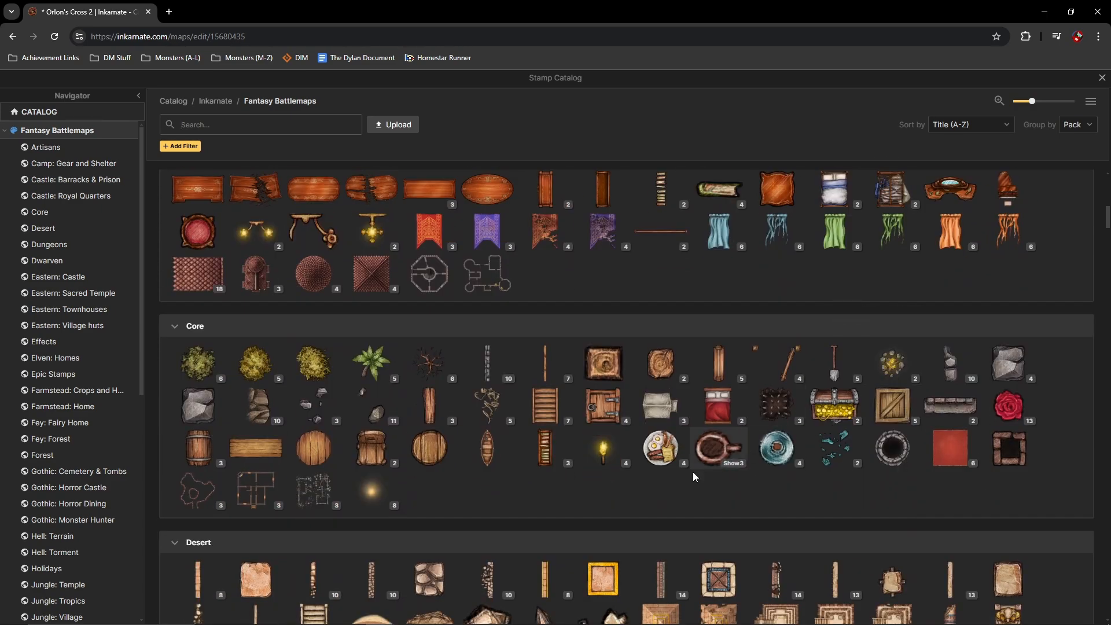
pyautogui.scroll(-6, 679, 506)
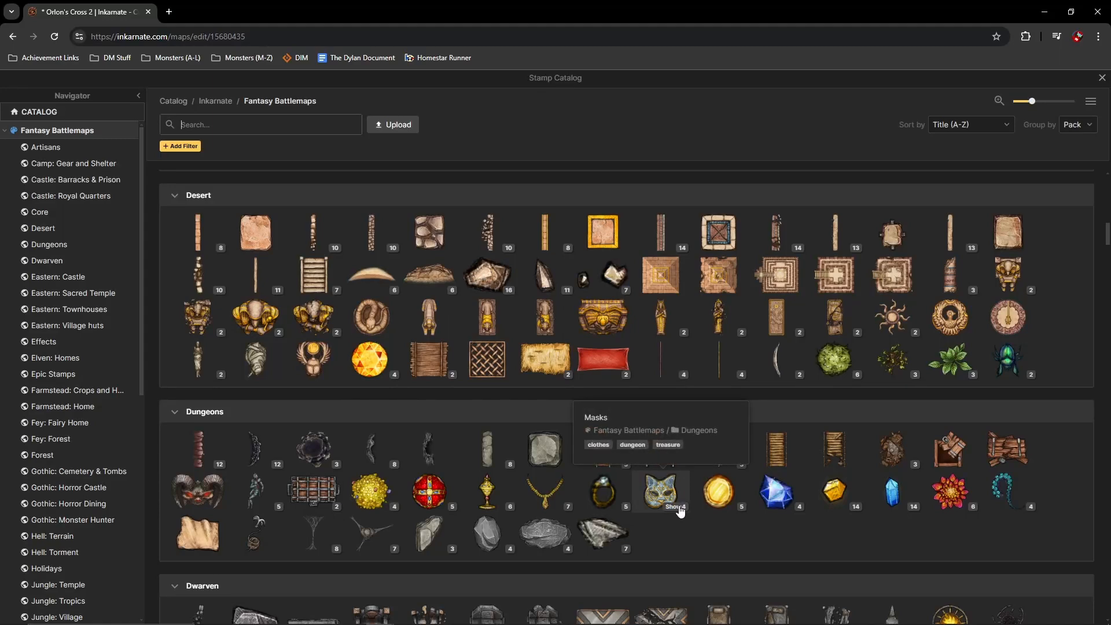
pyautogui.scroll(-3, 869, 360)
pyautogui.scroll(-3, 826, 376)
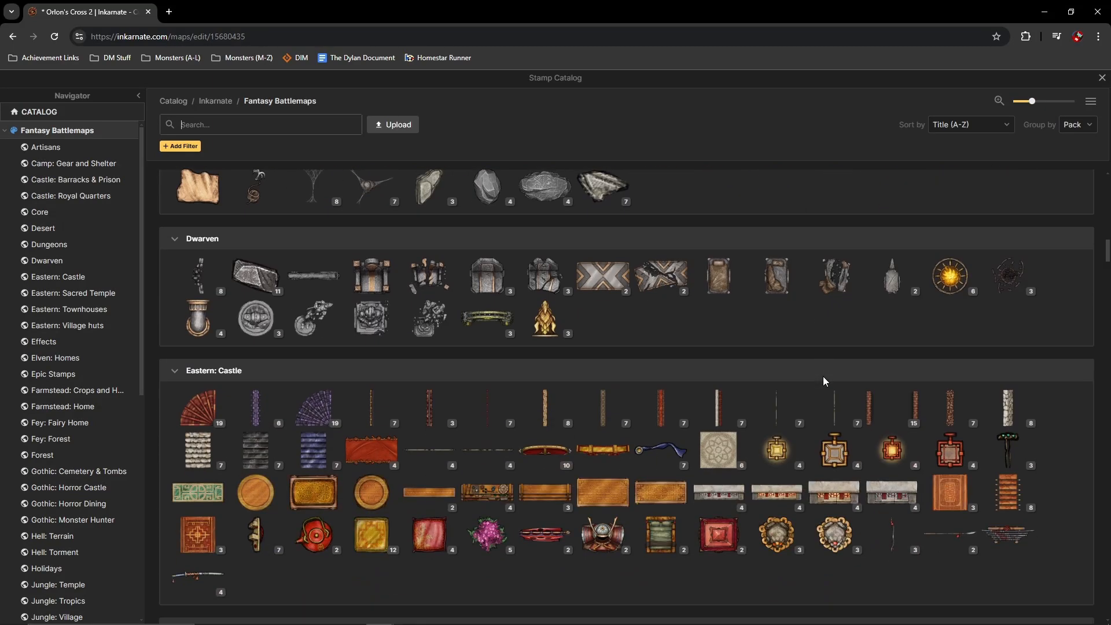
pyautogui.scroll(-9, 752, 345)
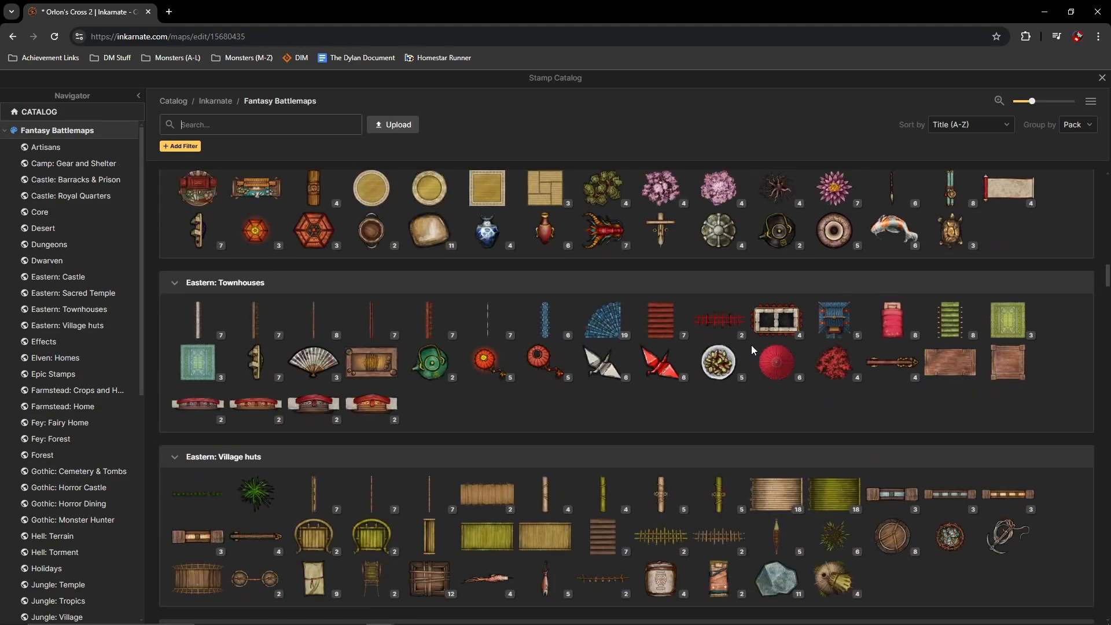
pyautogui.scroll(-7, 631, 421)
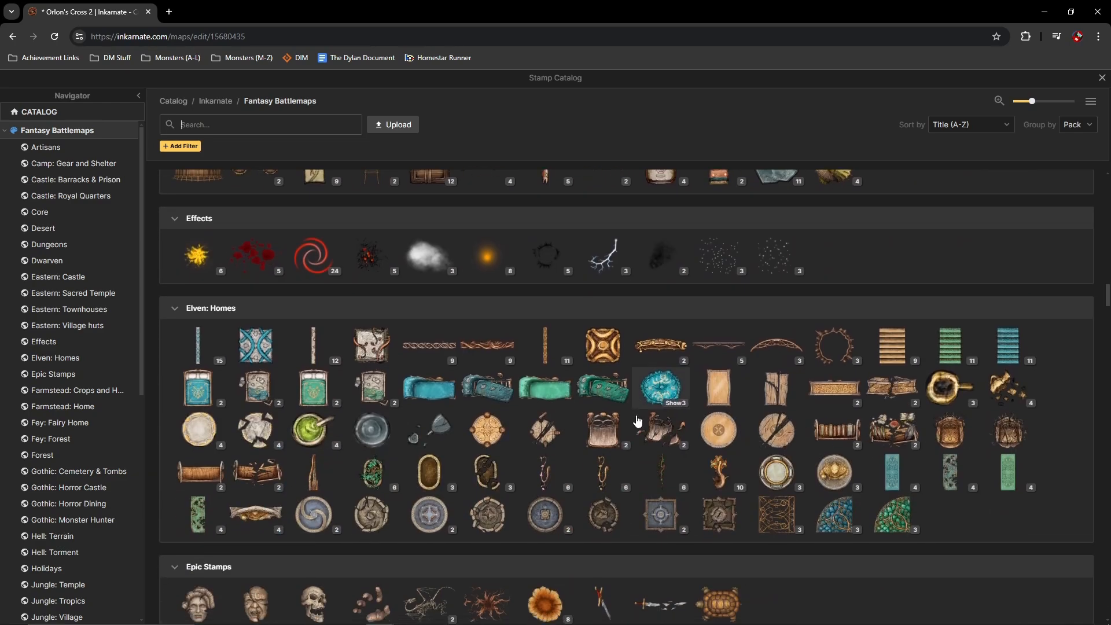
pyautogui.scroll(-3, 638, 421)
pyautogui.scroll(-3, 637, 415)
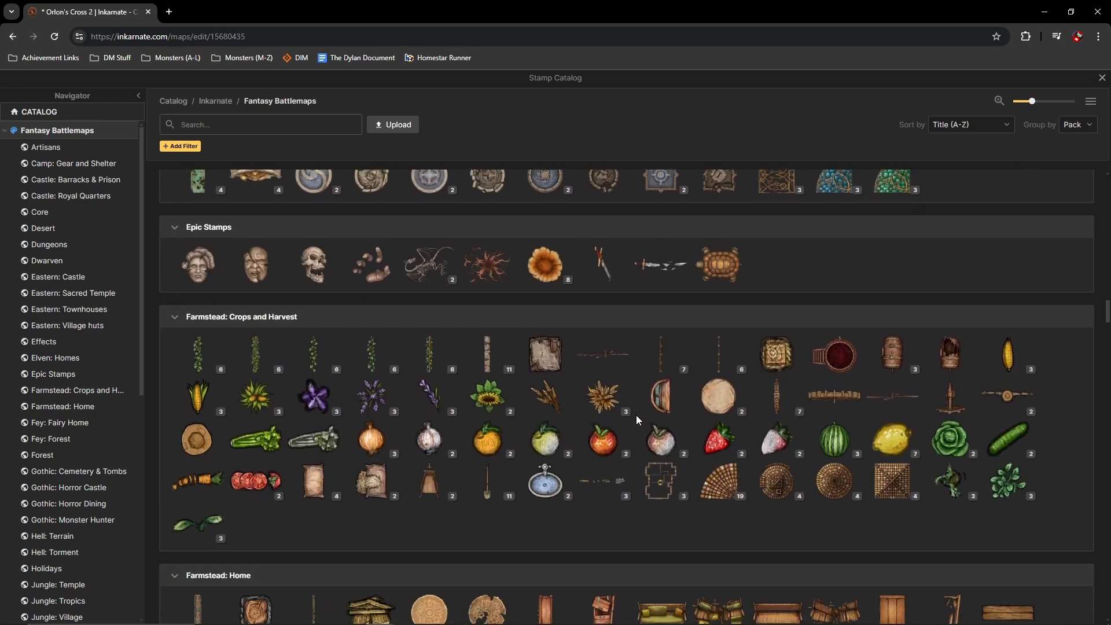
pyautogui.scroll(-4, 591, 330)
pyautogui.scroll(-11, 585, 290)
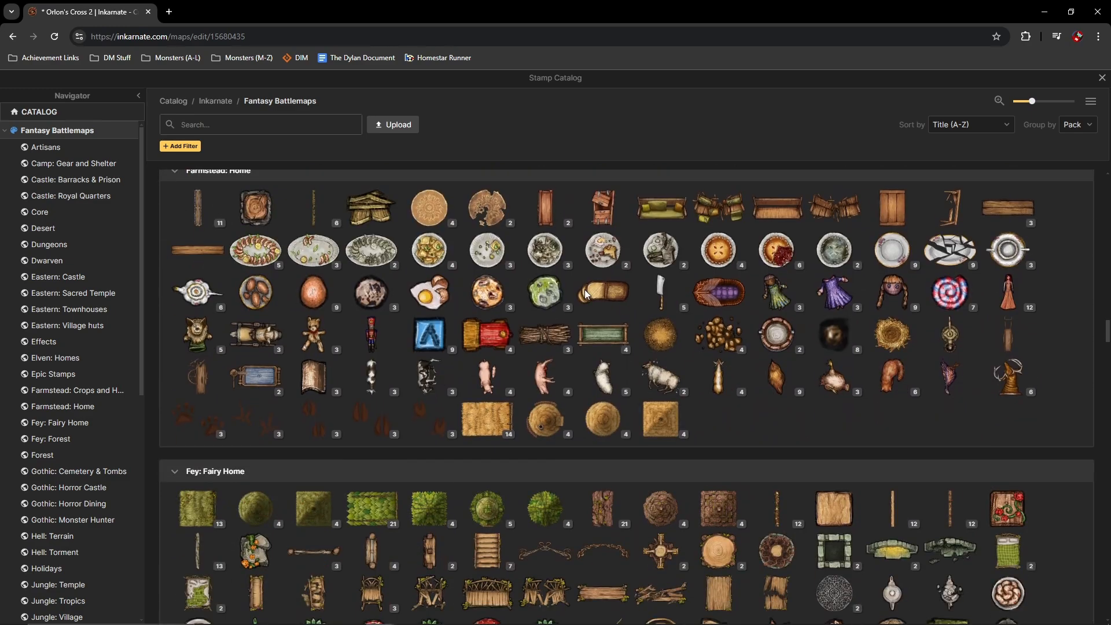
pyautogui.scroll(-10, 585, 308)
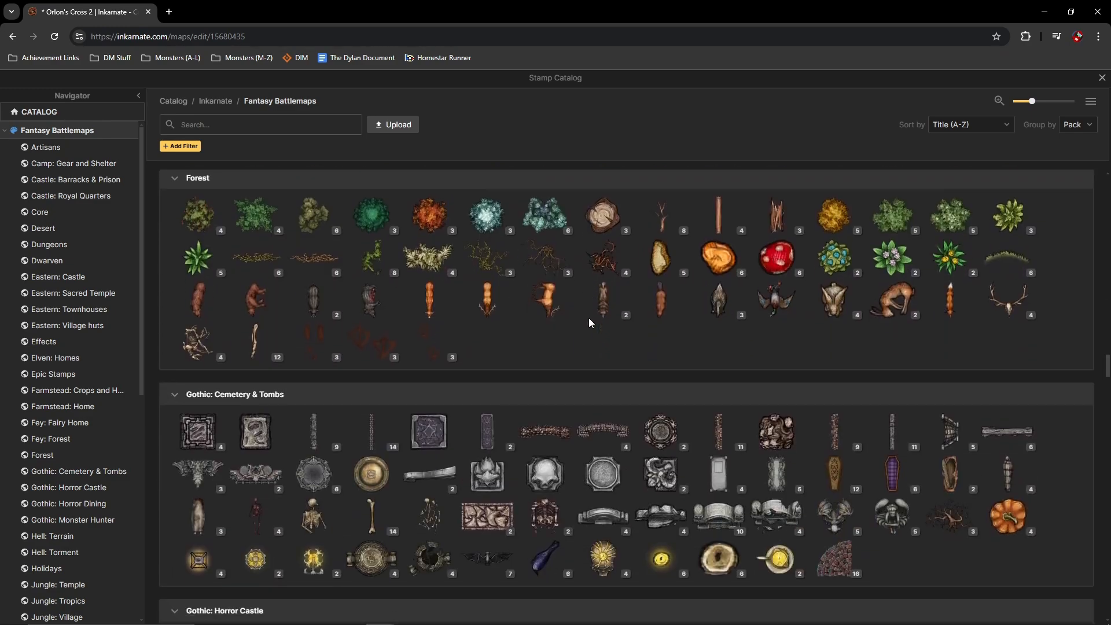
pyautogui.scroll(-6, 495, 410)
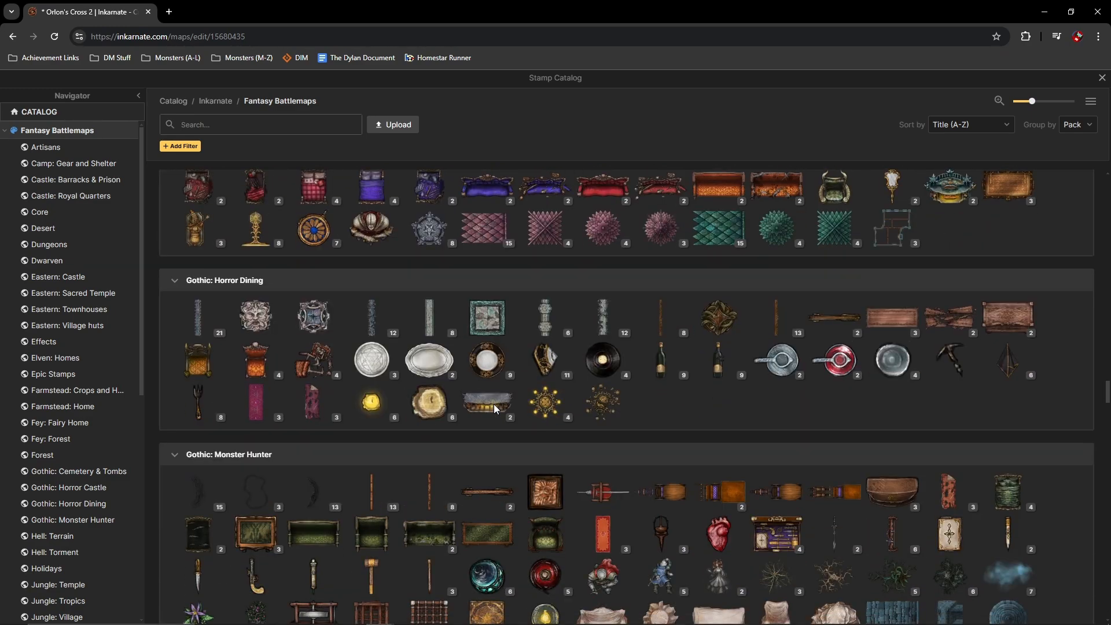
pyautogui.scroll(-4, 701, 472)
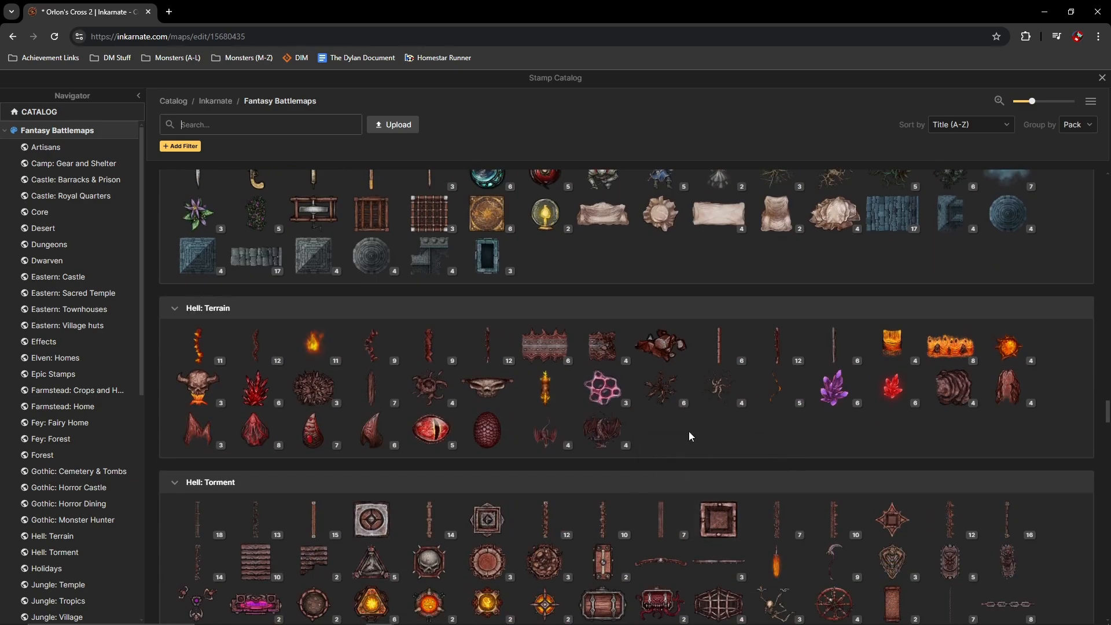
pyautogui.scroll(-8, 644, 424)
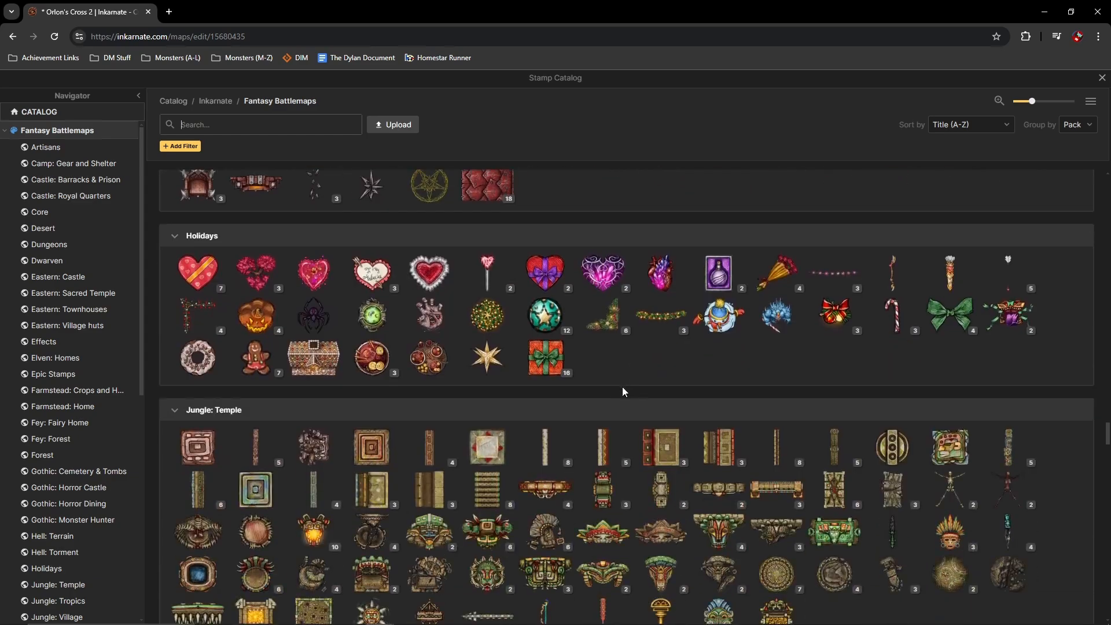
pyautogui.scroll(-13, 785, 374)
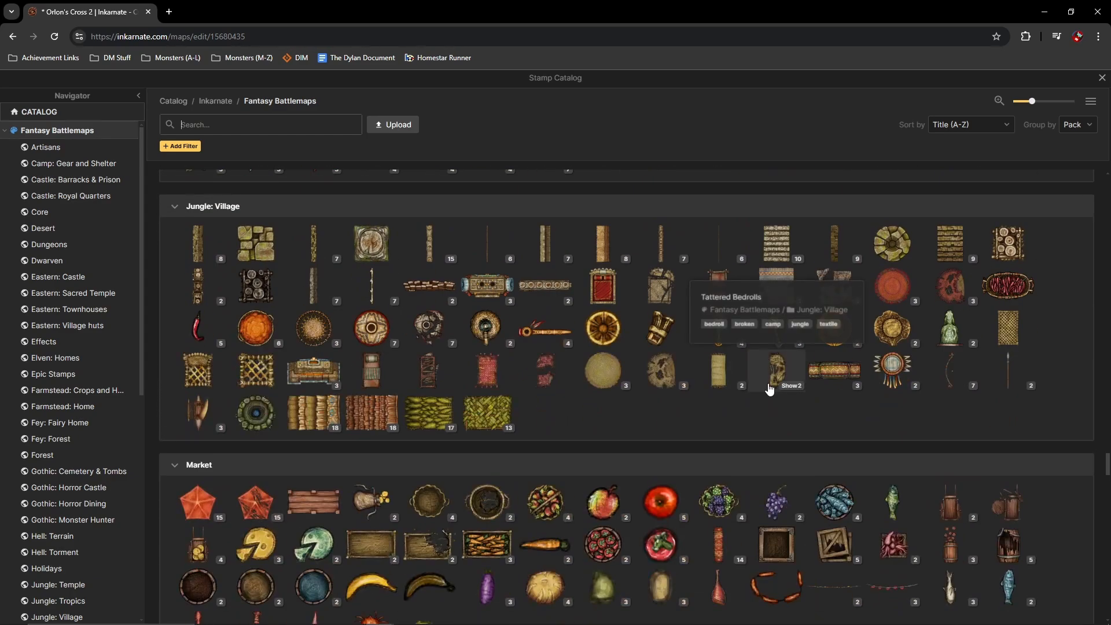
pyautogui.scroll(-2, 682, 370)
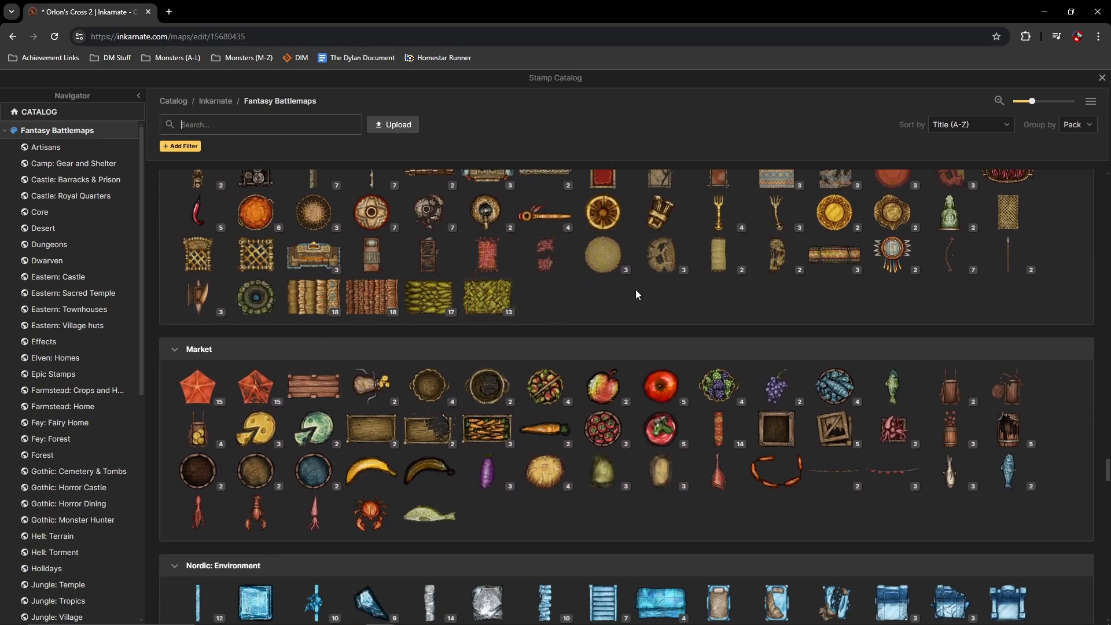
pyautogui.click(185, 397)
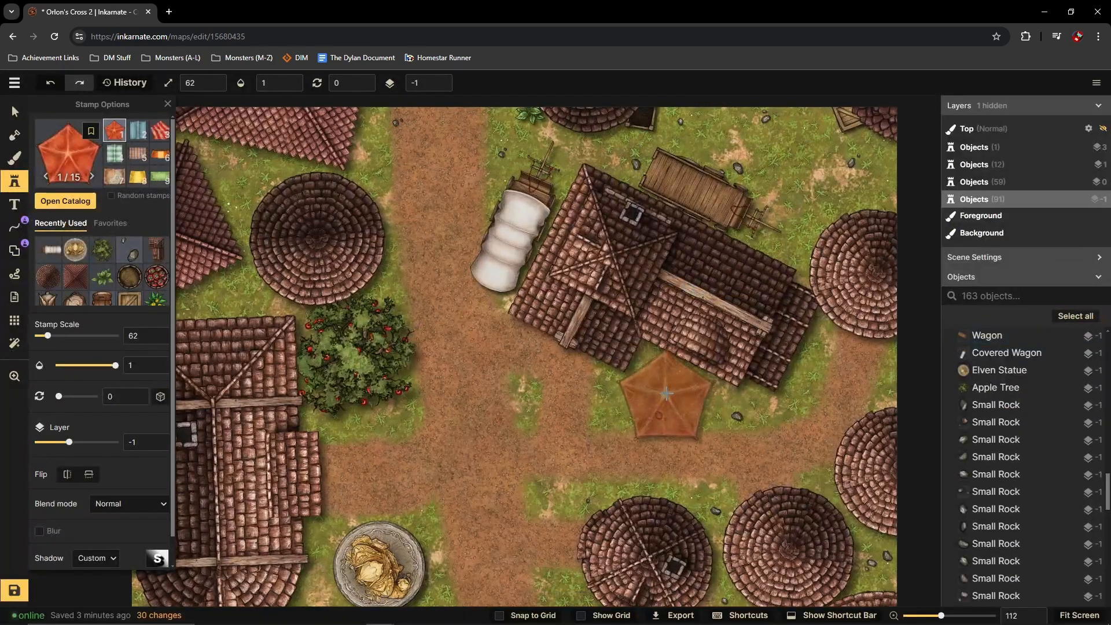
# Step: Place the red Market Stall on the grass below the angled building, scaled to 53 and rotated to 223
pyautogui.click(665, 392)
pyautogui.moveTo(667, 339); pyautogui.dragTo(714, 340)
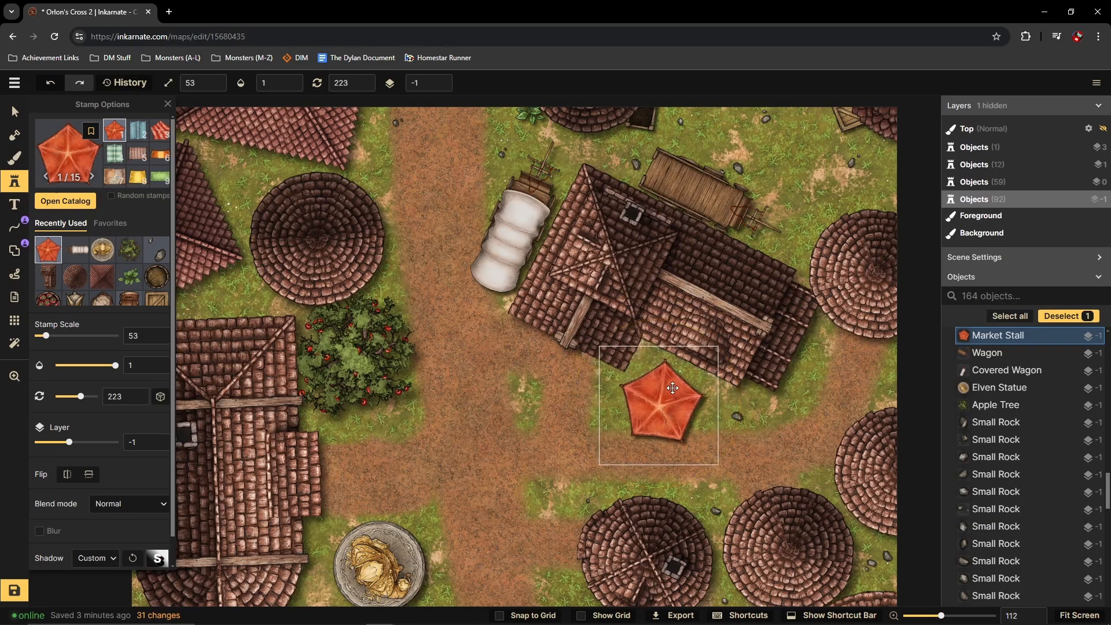
pyautogui.moveTo(670, 384); pyautogui.dragTo(669, 385)
# Step: Place two Crates at scale 53 along the angled building's wall near the wagon and one under the round roof at the map's right edge
pyautogui.scroll(-2, 503, 354)
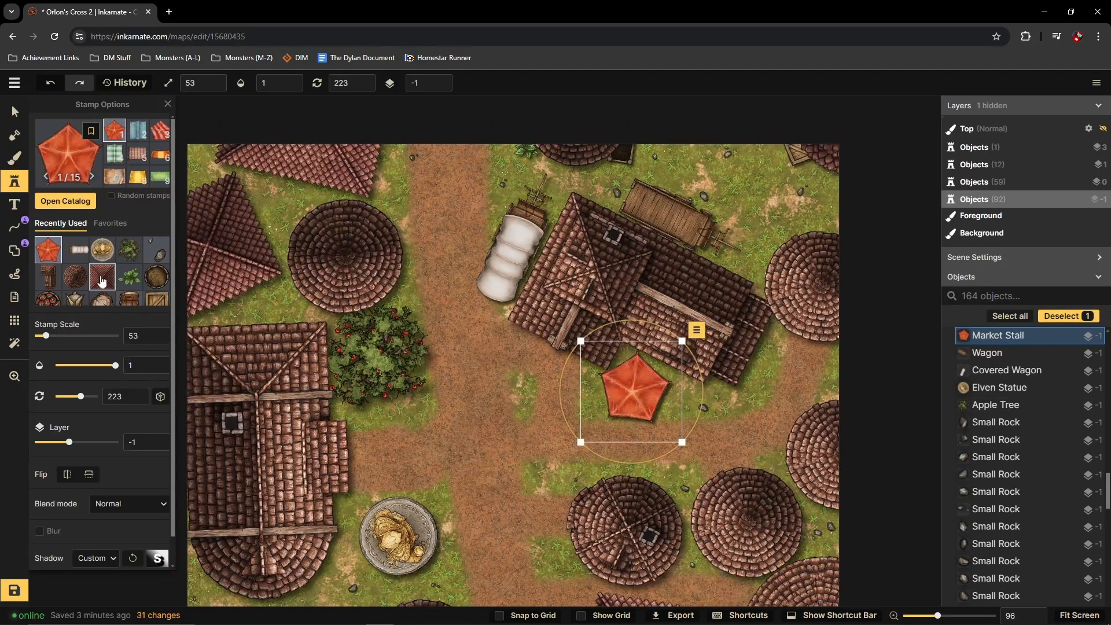
pyautogui.click(156, 298)
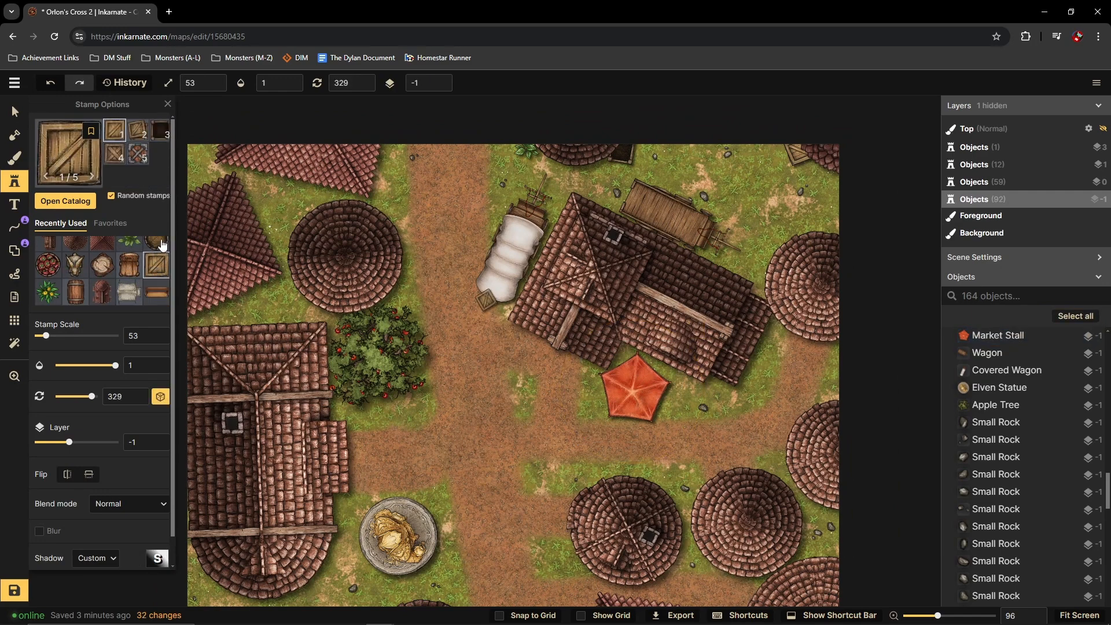
pyautogui.click(731, 269)
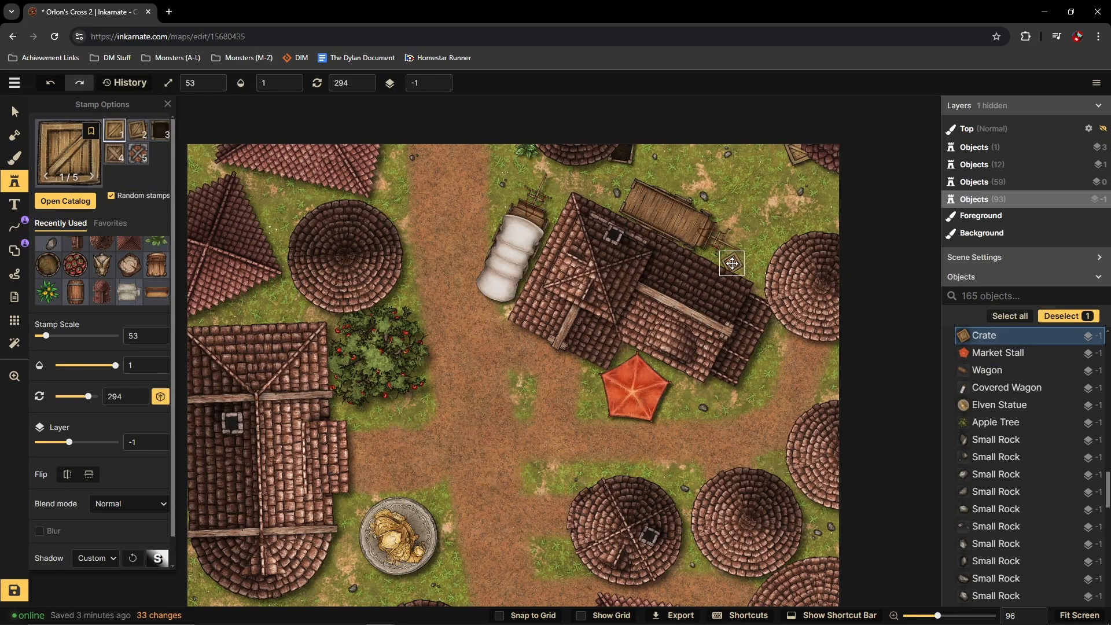
pyautogui.click(712, 261)
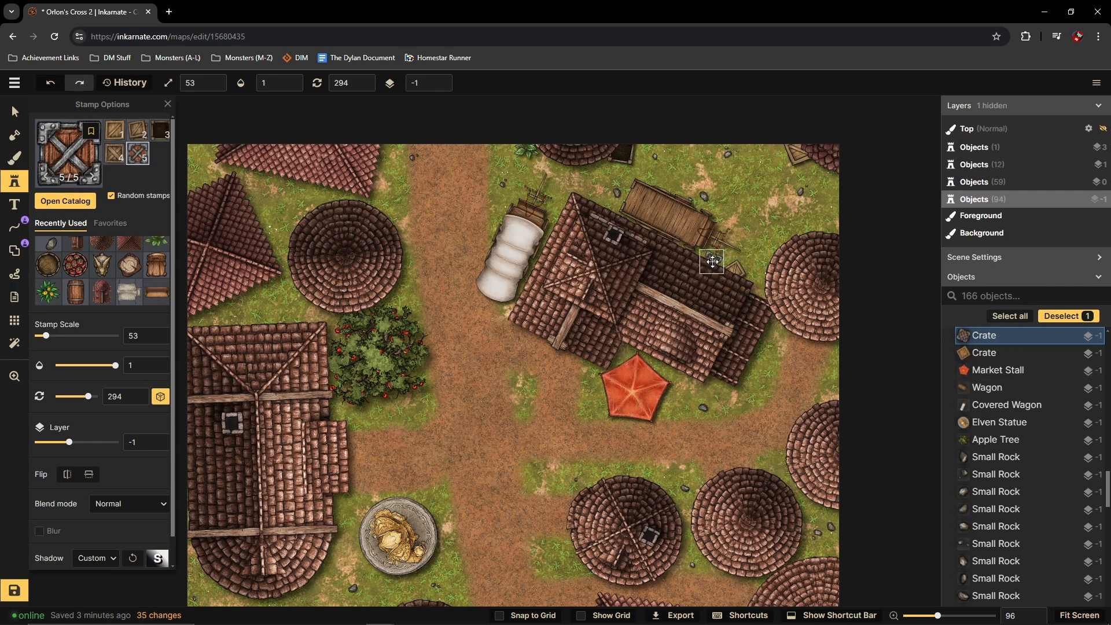
pyautogui.click(831, 233)
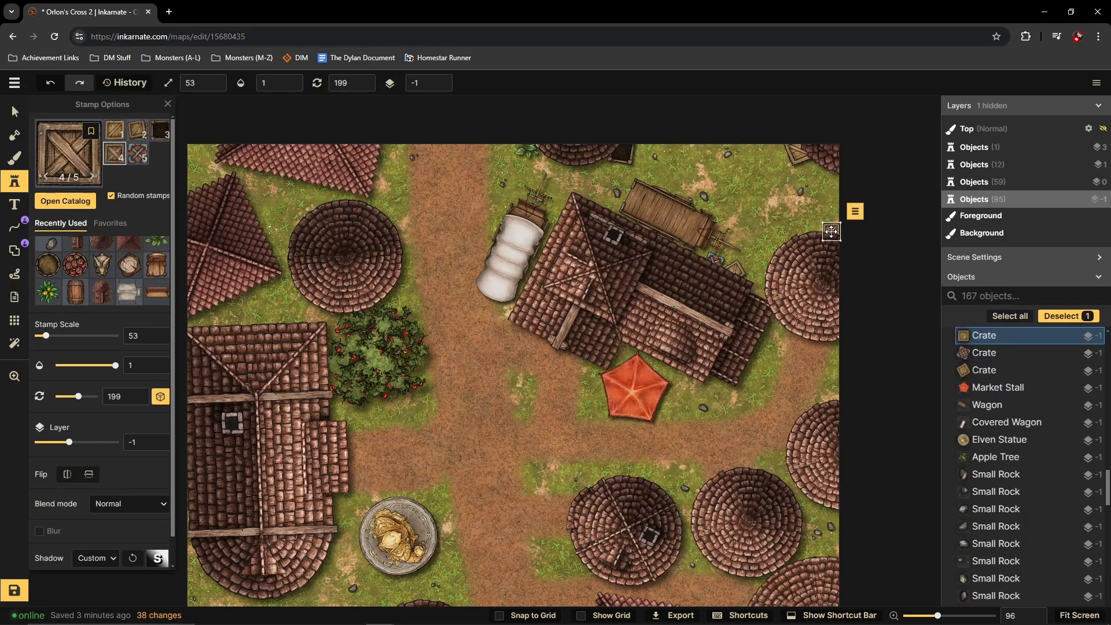
pyautogui.scroll(-2, 825, 226)
pyautogui.scroll(2, 824, 226)
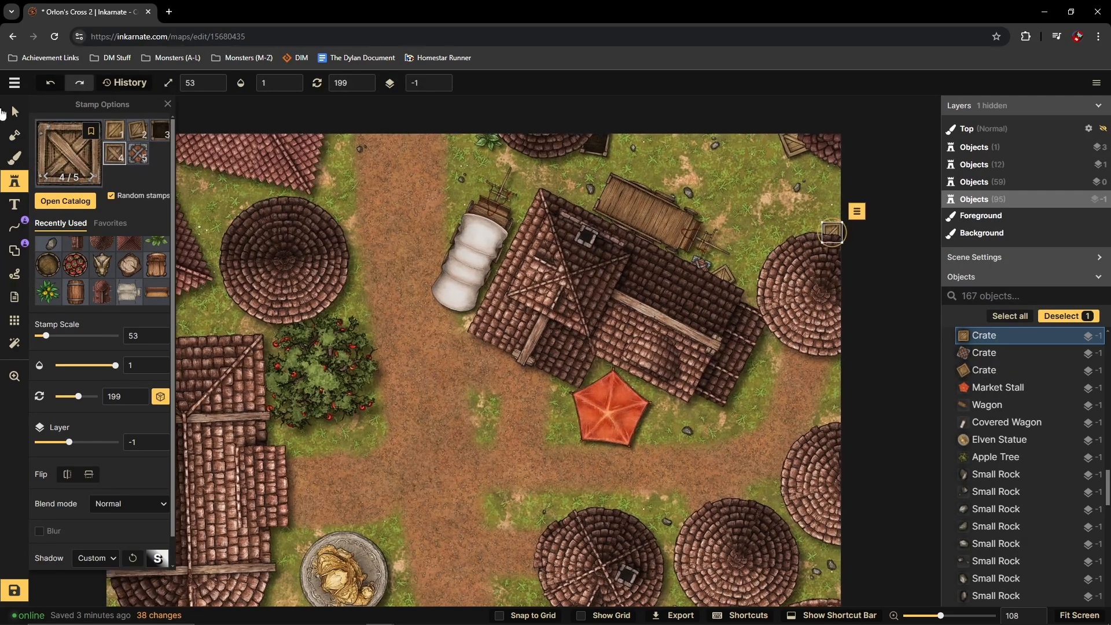
# Step: Check the scale of the existing crate in the map's upper-right corner and match the crate by the right-edge round roof to it
pyautogui.click(14, 110)
pyautogui.click(788, 149)
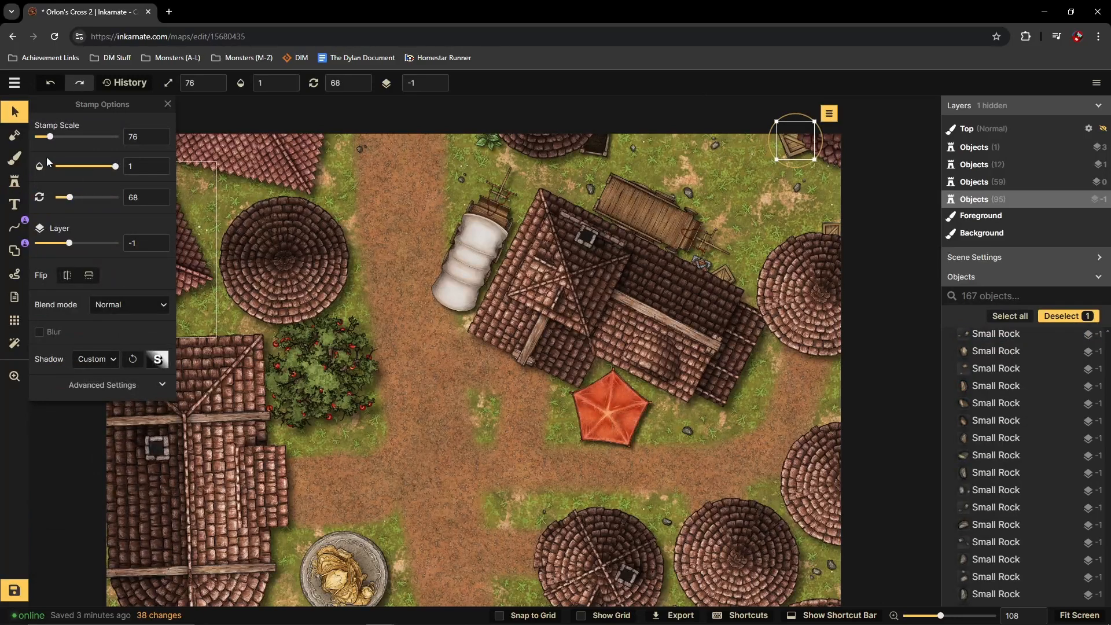
pyautogui.click(829, 231)
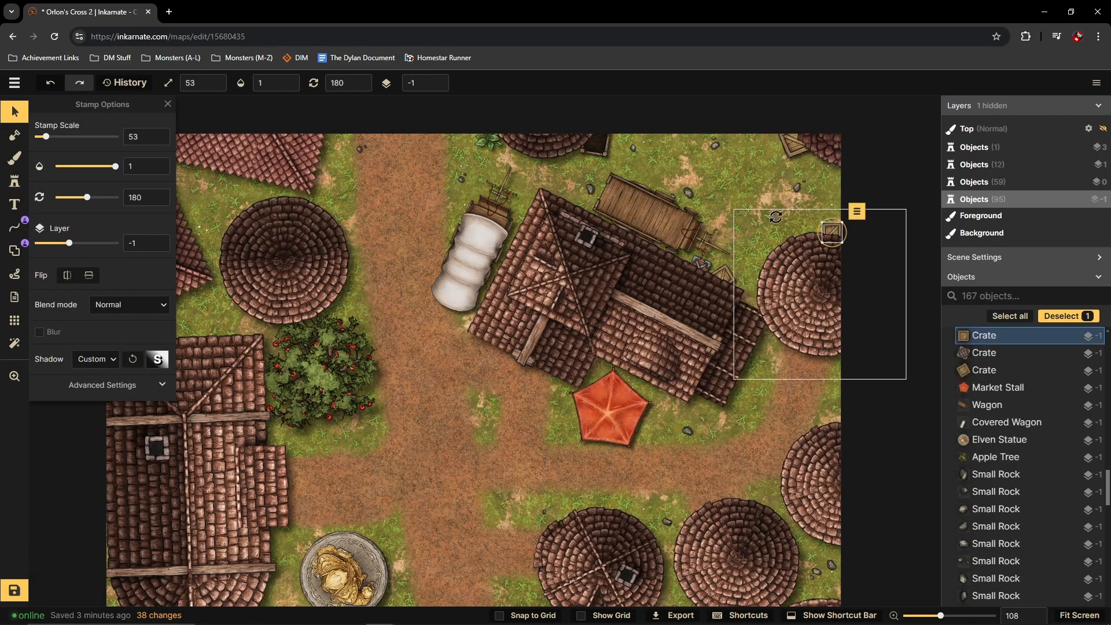
pyautogui.click(217, 87)
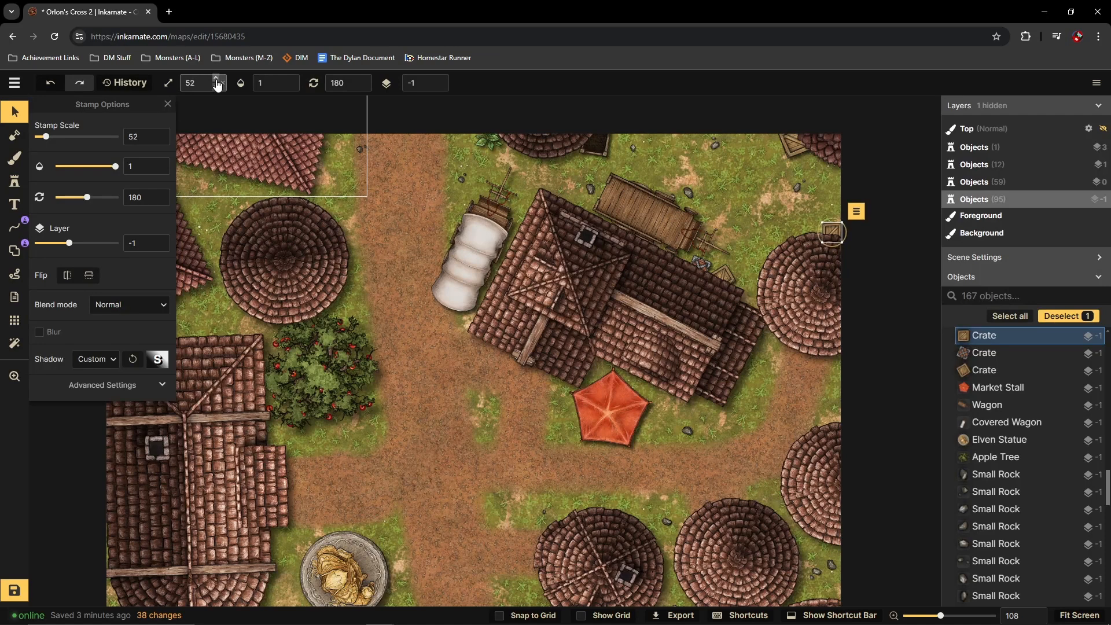
# Step: Enlarge the plain wooden crate by the angled building to match the existing corner crate and shift it slightly along the wall
pyautogui.click(722, 273)
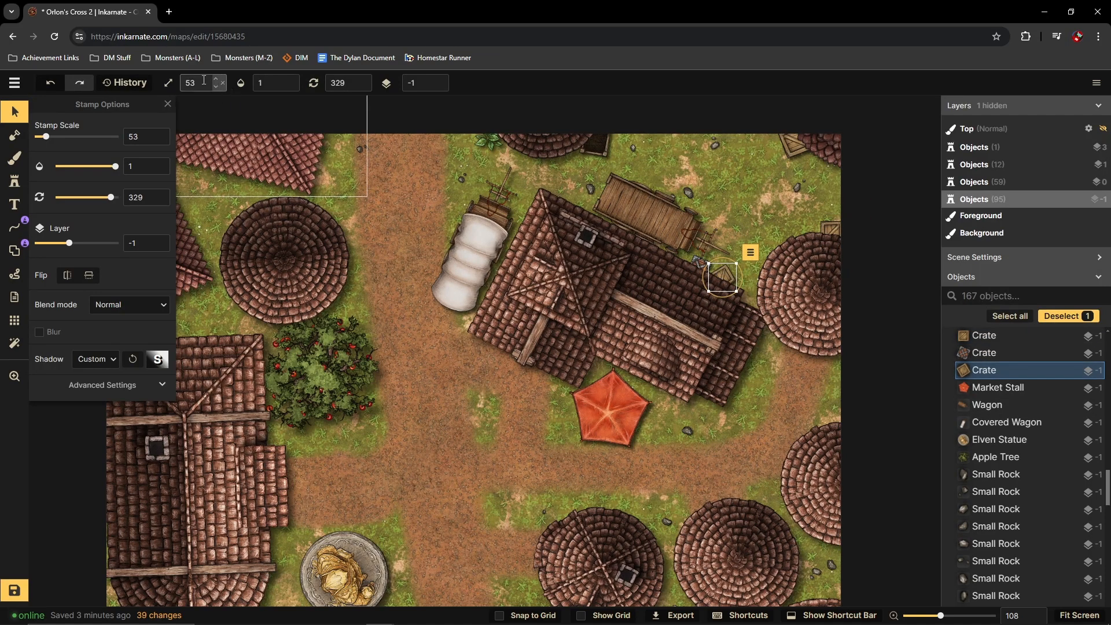
pyautogui.click(215, 79)
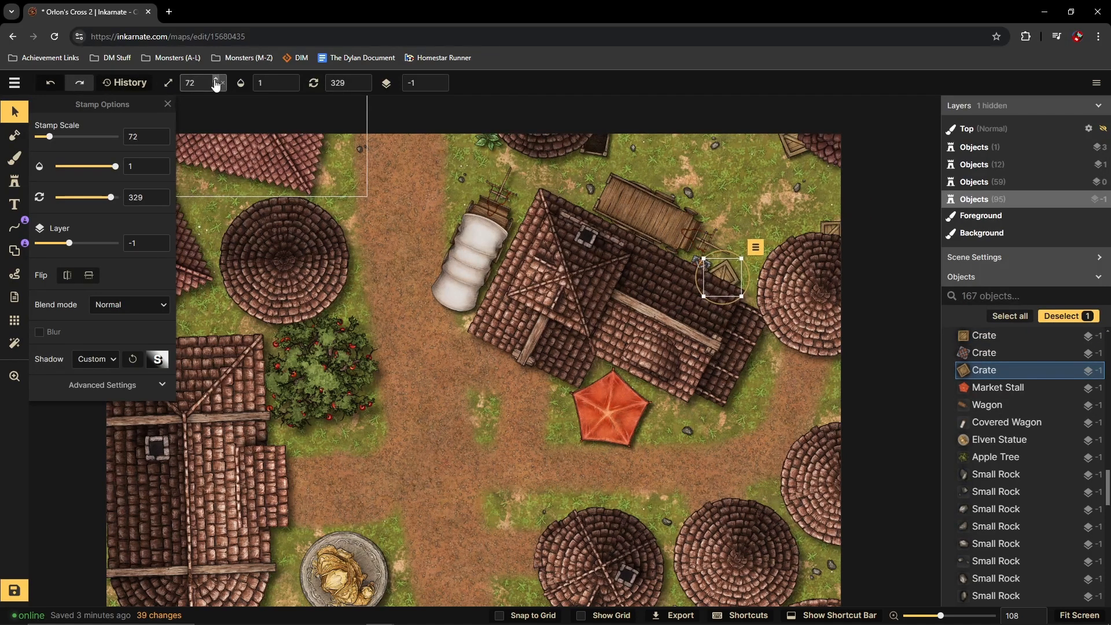
pyautogui.click(216, 81)
pyautogui.moveTo(722, 275); pyautogui.dragTo(732, 283)
# Step: Set the scale of the metal-bound crate between the wagon and the angled building to 76
pyautogui.click(702, 270)
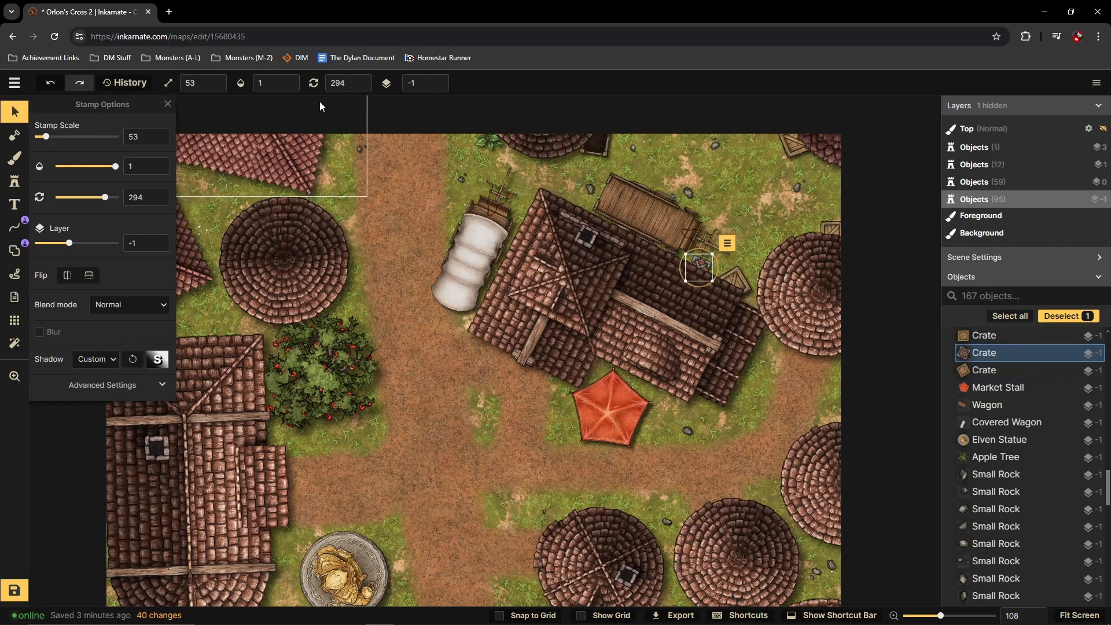
pyautogui.click(218, 83)
pyautogui.click(218, 83)
pyautogui.click(218, 83)
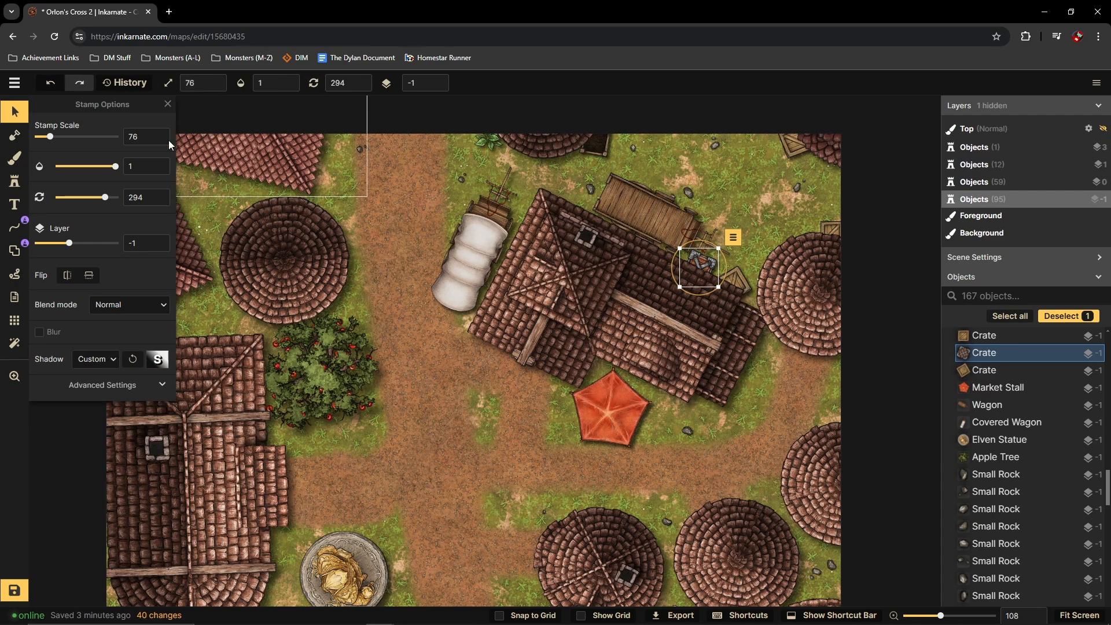
# Step: Place Crates at scale 76, one above the lower round roof on the map's right edge and three between the round roofs below it
pyautogui.click(14, 183)
pyautogui.click(846, 417)
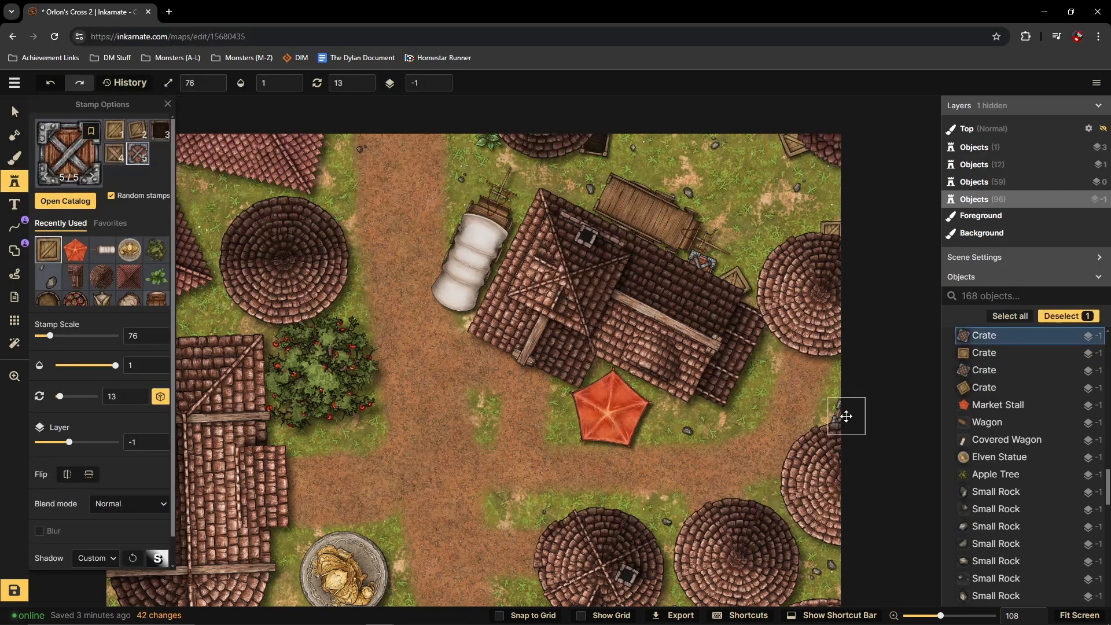
pyautogui.scroll(-2, 726, 397)
pyautogui.scroll(-2, 690, 426)
pyautogui.click(756, 481)
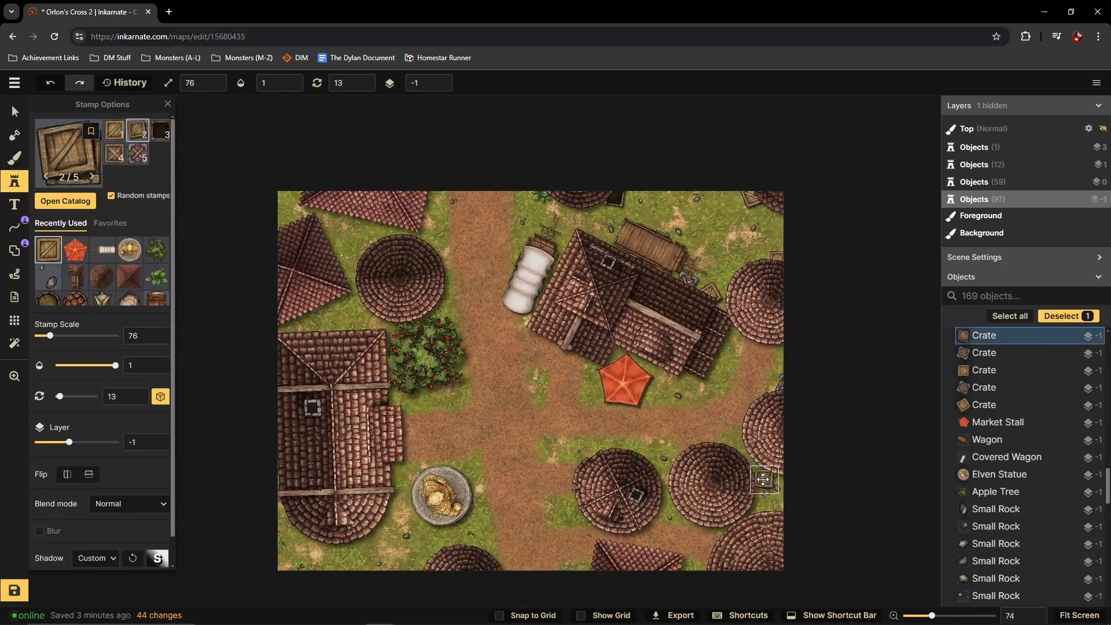
pyautogui.click(756, 502)
pyautogui.click(779, 510)
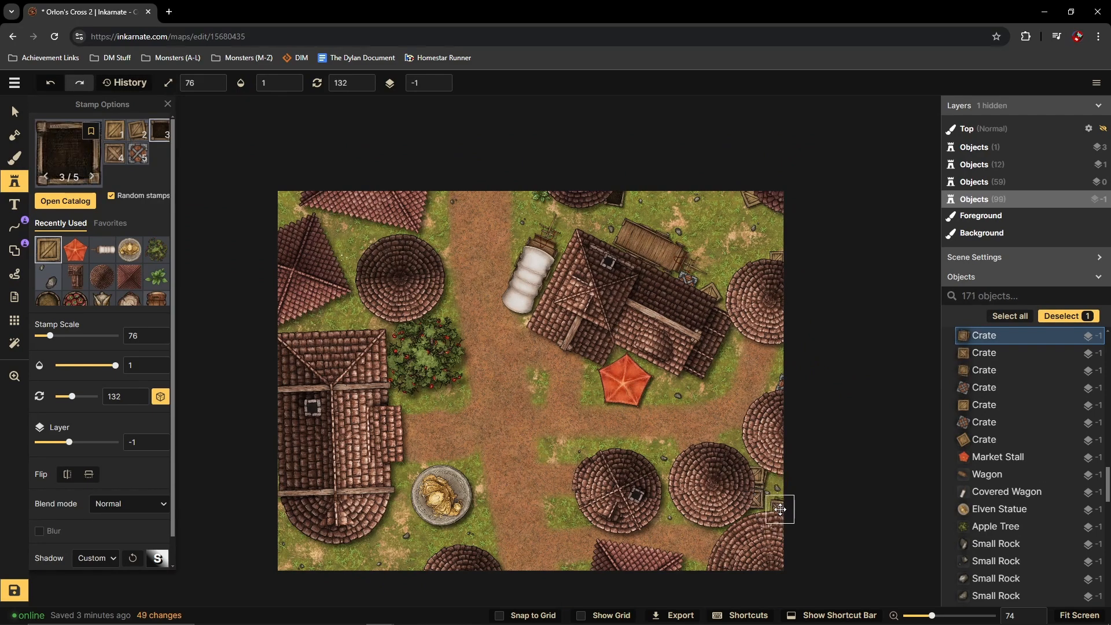
# Step: Place an open, dark Crate at scale 76 against the upper edge of the round building with the chimney
pyautogui.click(644, 456)
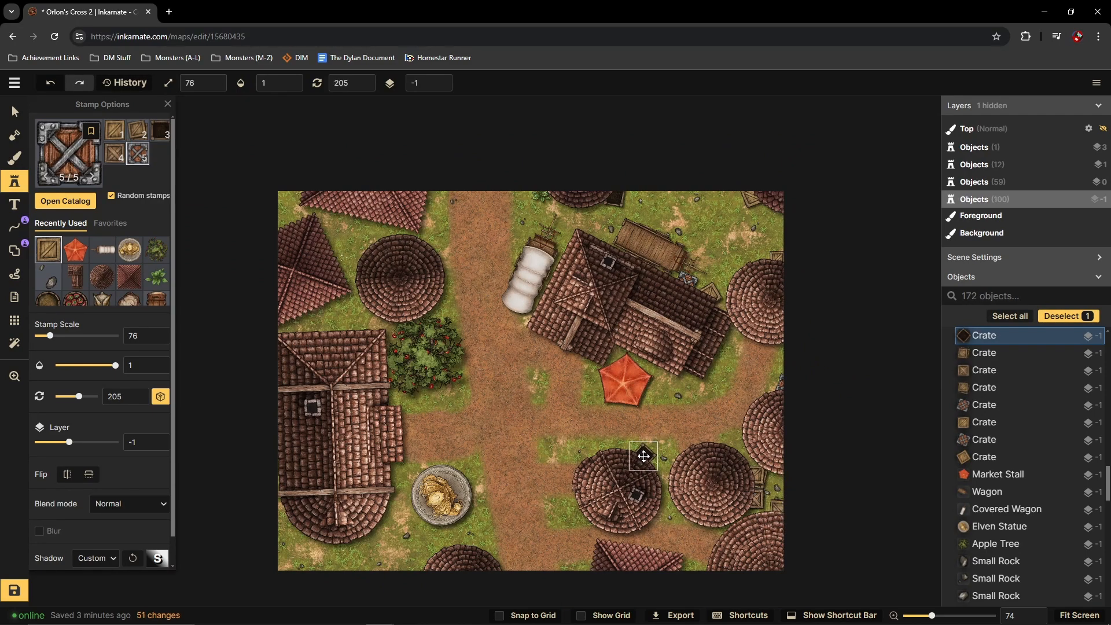
pyautogui.scroll(3, 569, 413)
pyautogui.scroll(-2, 568, 413)
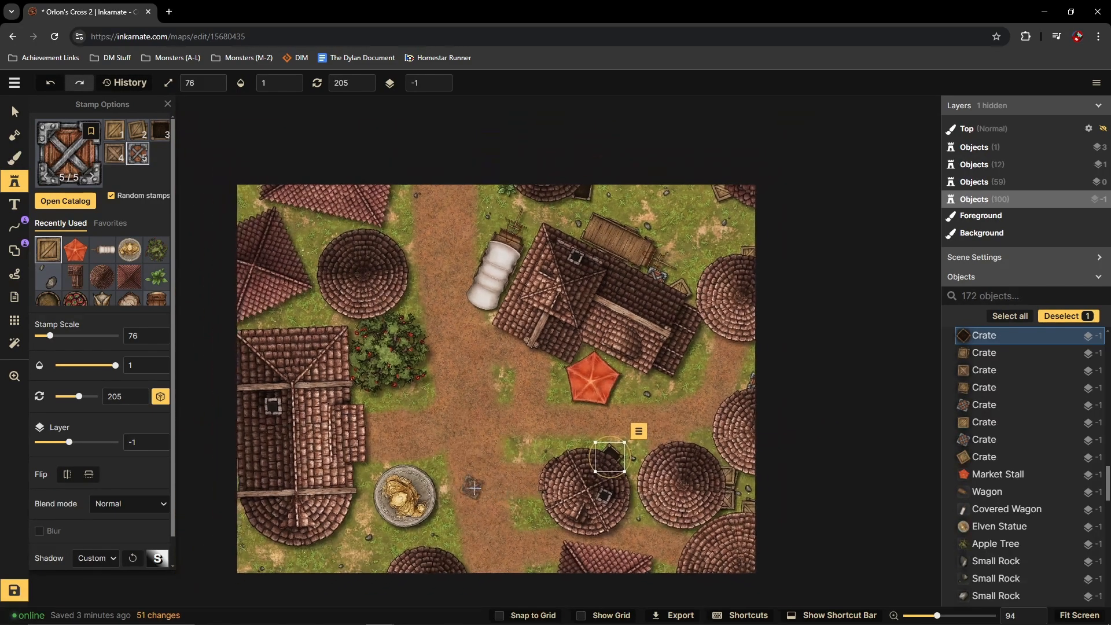
# Step: Replace the dark crate at the upper edge of the round building with the chimney with a metal-bound Crate at scale 76
pyautogui.scroll(2, 569, 412)
pyautogui.scroll(1, 608, 405)
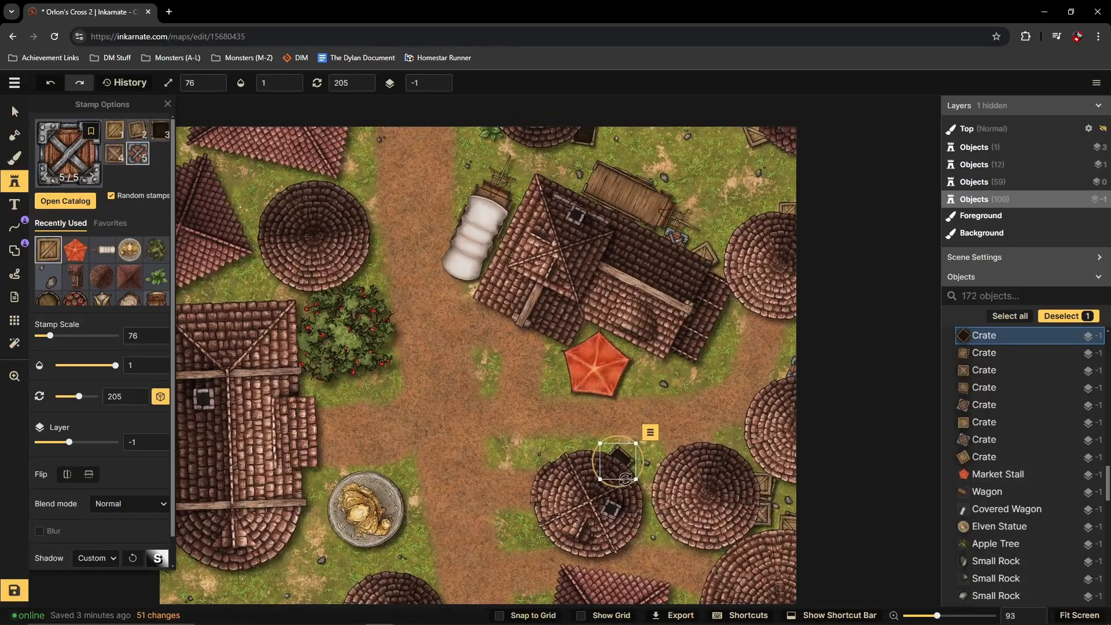
pyautogui.press('Delete')
pyautogui.click(619, 455)
pyautogui.scroll(-3, 665, 463)
pyautogui.scroll(1, 715, 467)
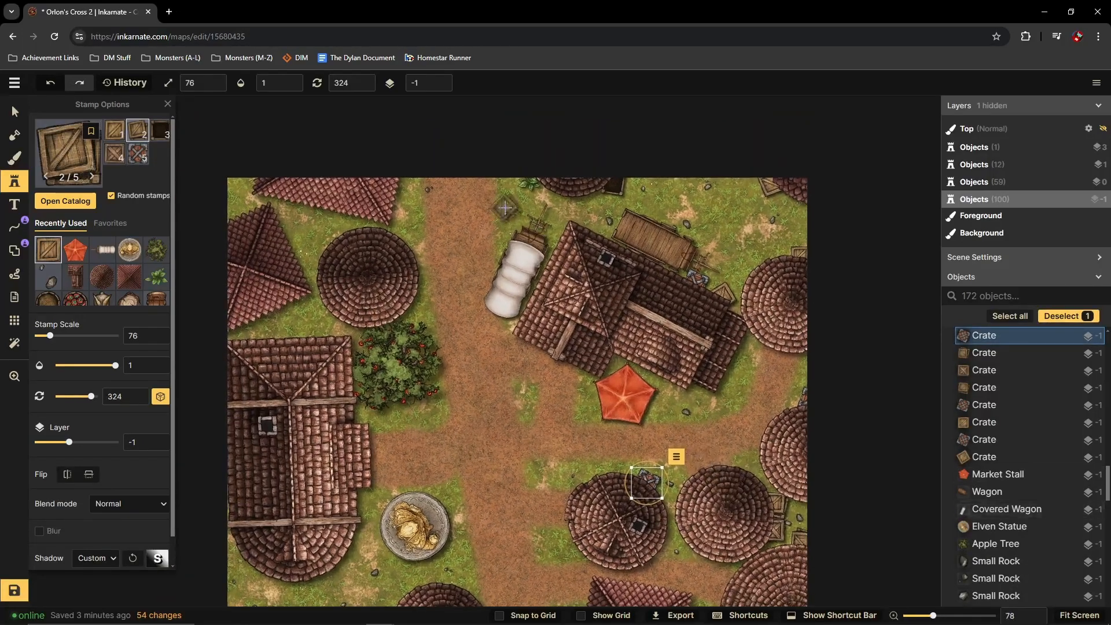
# Step: Place two wooden Crates at scale 76 by the large left building's rounded end and move both to its outer side at the map edge
pyautogui.scroll(-3, 483, 283)
pyautogui.scroll(1, 417, 371)
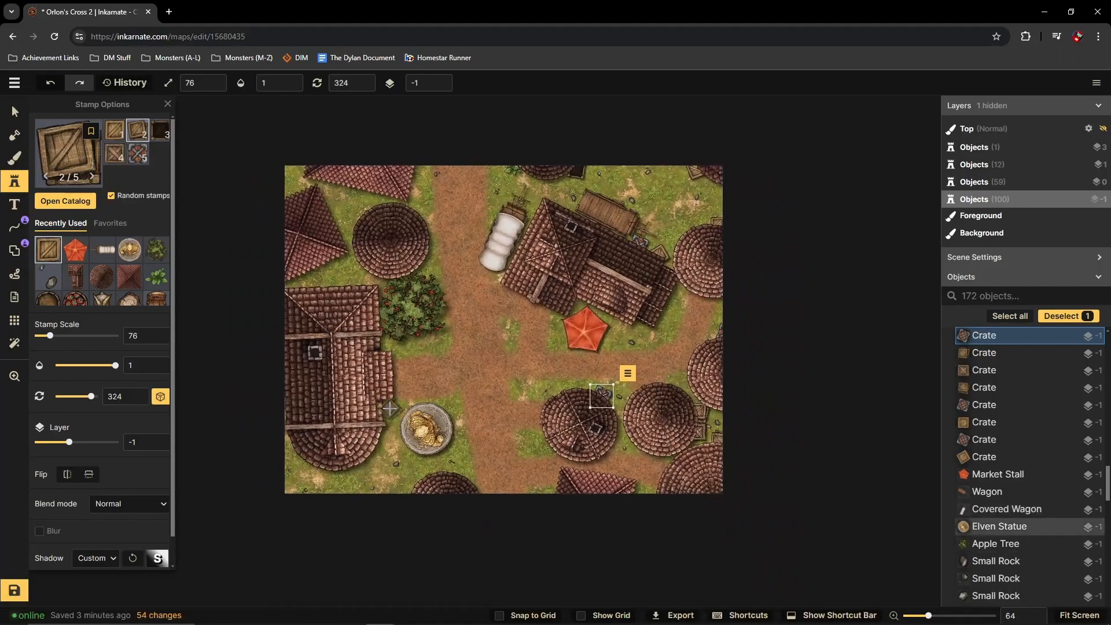
pyautogui.scroll(-2, 376, 425)
pyautogui.scroll(8, 370, 417)
pyautogui.click(358, 475)
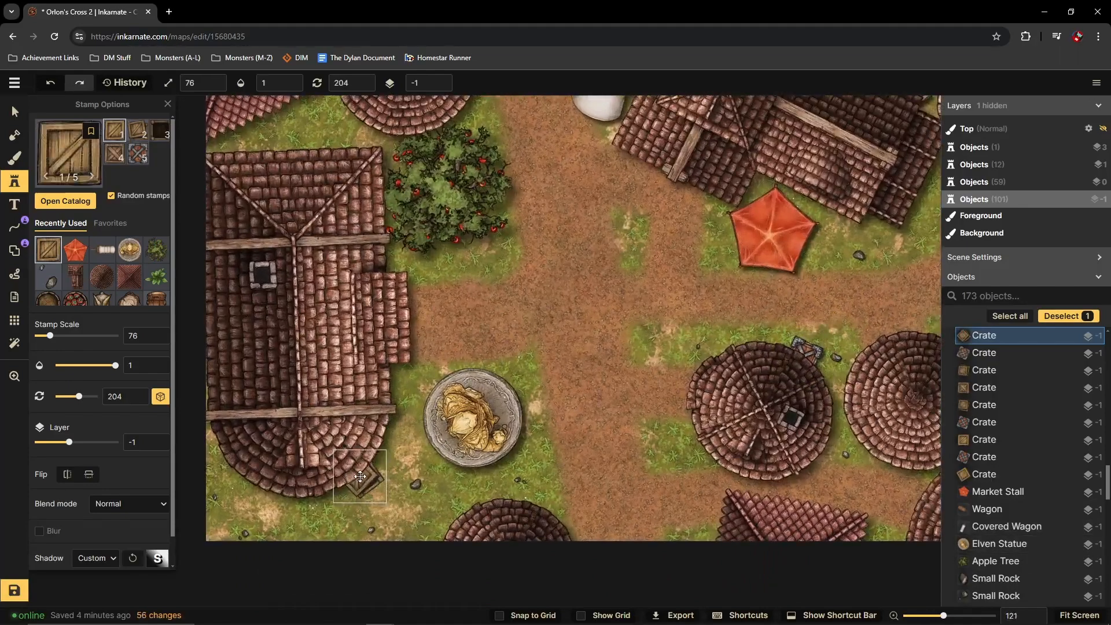
pyautogui.click(325, 492)
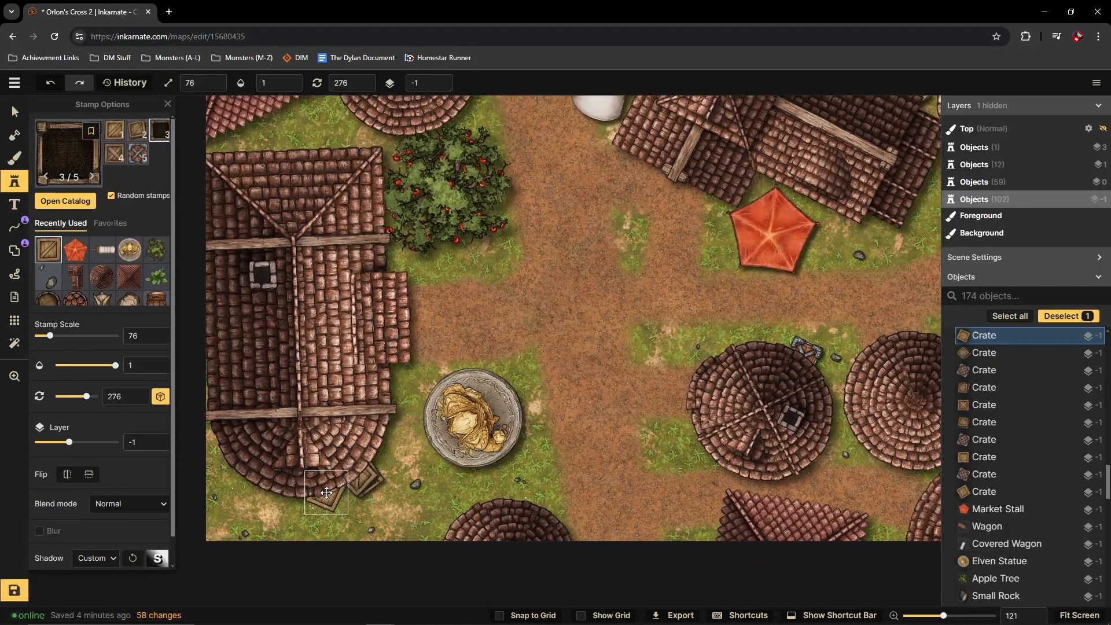
pyautogui.moveTo(327, 493); pyautogui.dragTo(224, 456)
pyautogui.press('v')
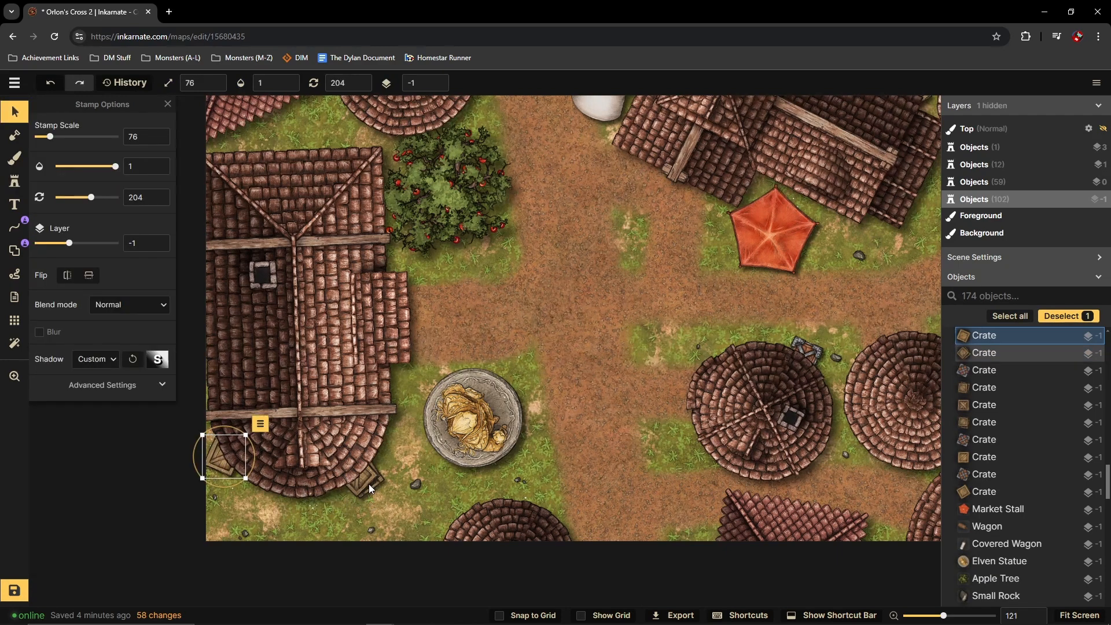
pyautogui.moveTo(369, 484); pyautogui.dragTo(214, 430)
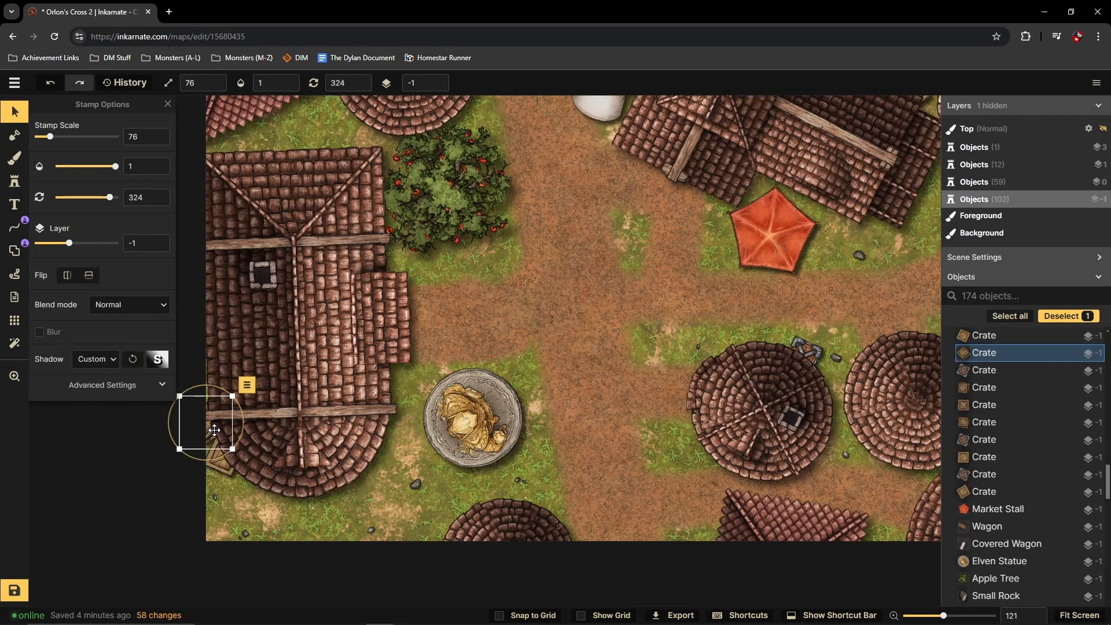
# Step: Place a wooden Crate at scale 76 against the upper wall of the large left building, near the map edge
pyautogui.click(13, 184)
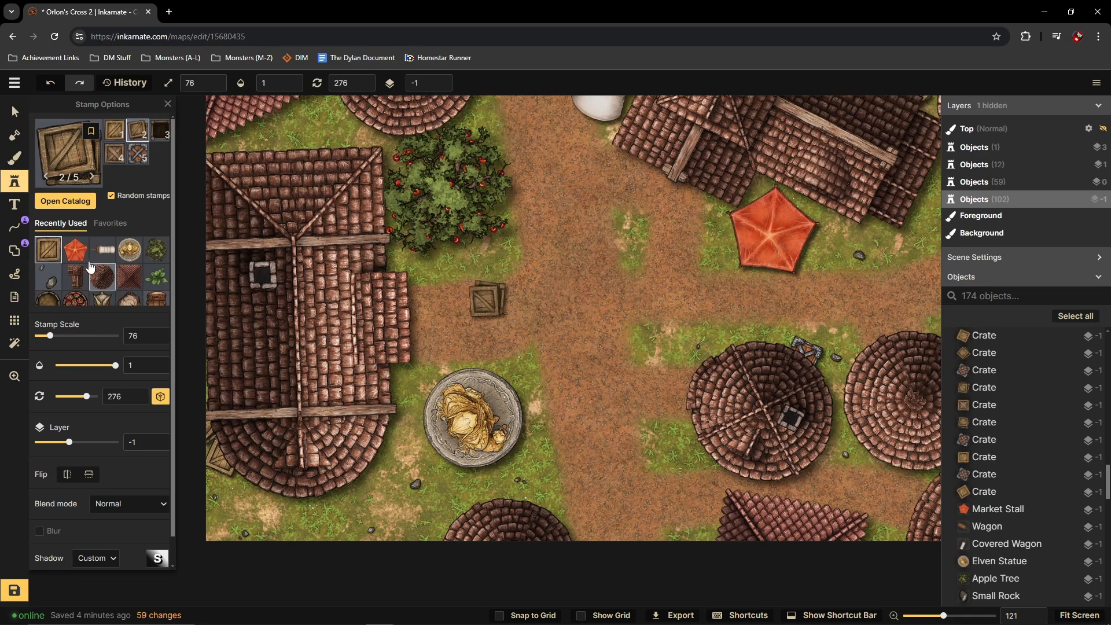
pyautogui.scroll(-2, 295, 214)
pyautogui.click(248, 162)
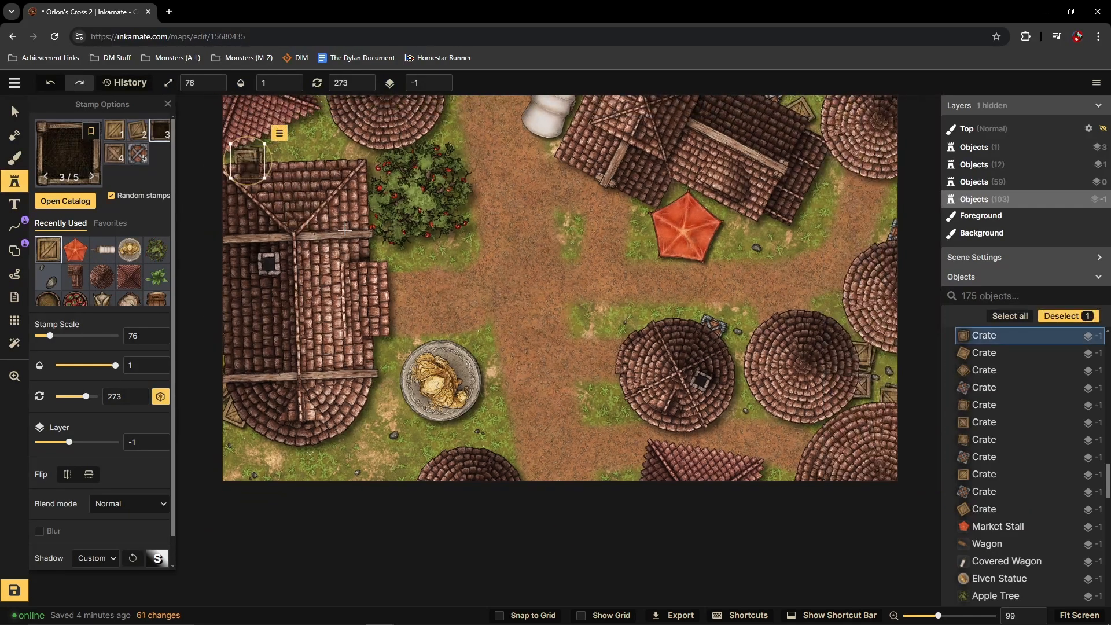
# Step: Place a metal-bound Crate and a wooden Crate along the red square roof's right side, and another wooden one by the neighbouring round roof
pyautogui.scroll(2, 525, 411)
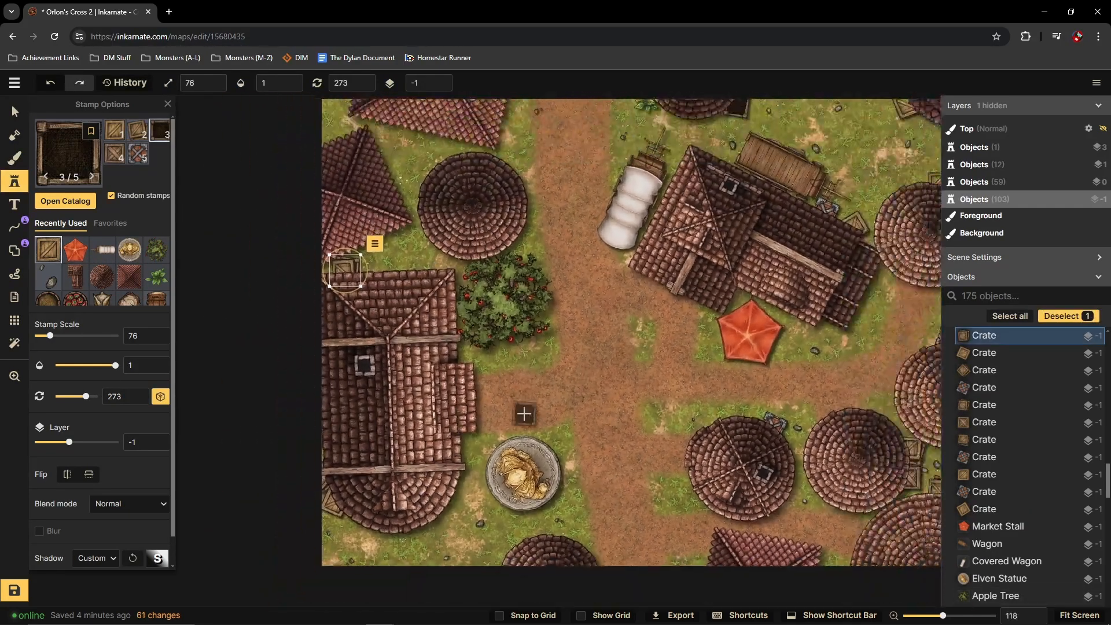
pyautogui.scroll(2, 397, 248)
pyautogui.scroll(-1, 405, 232)
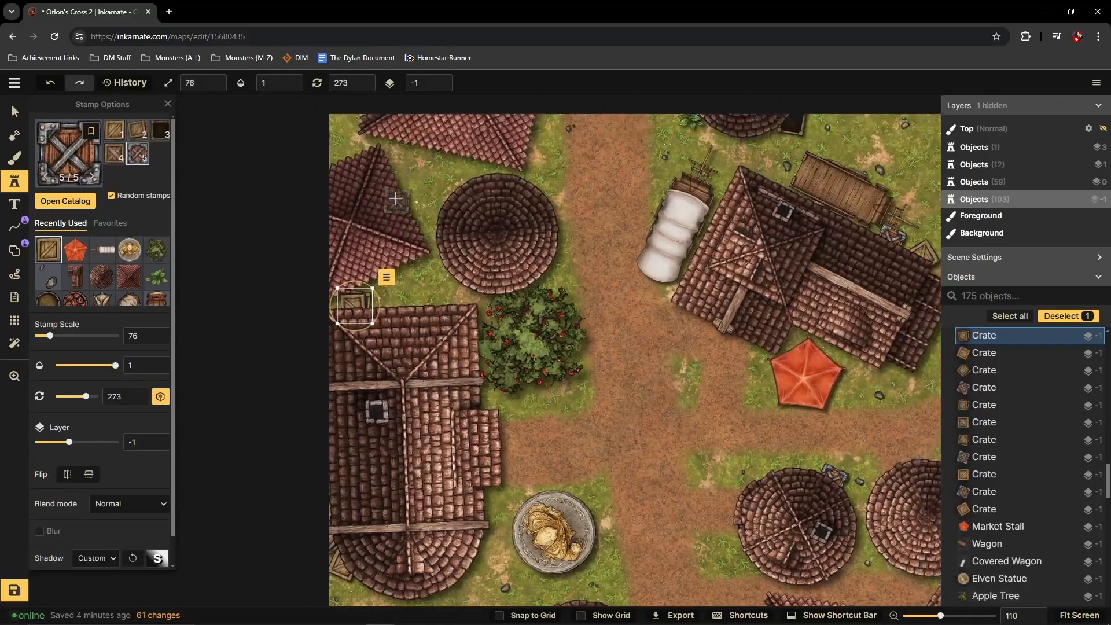
pyautogui.click(398, 180)
pyautogui.click(411, 213)
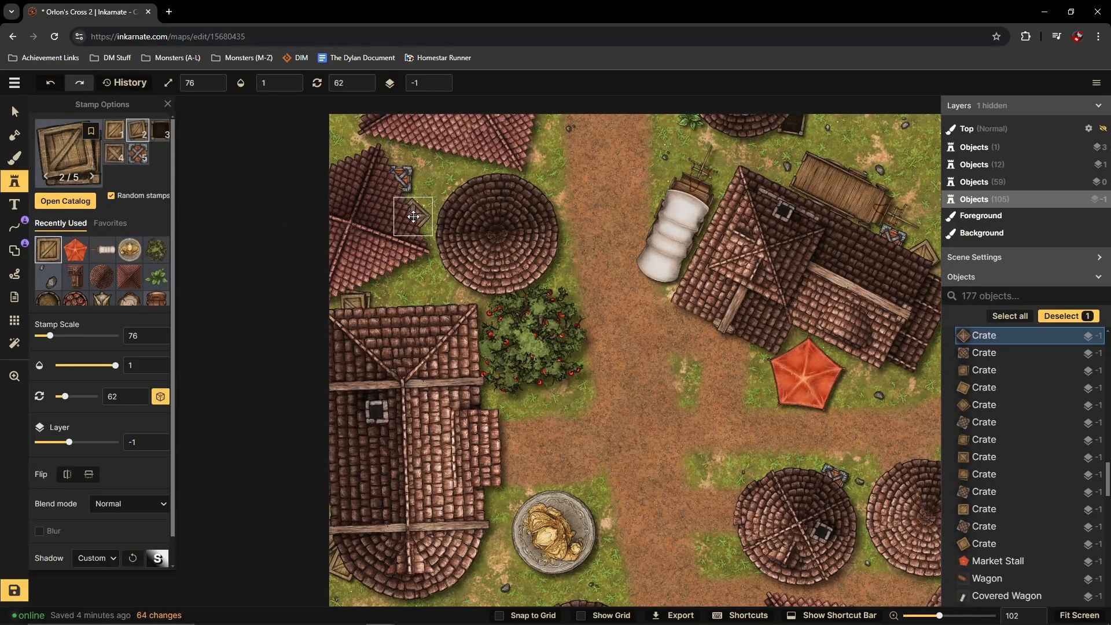
pyautogui.click(458, 188)
pyautogui.scroll(-2, 435, 253)
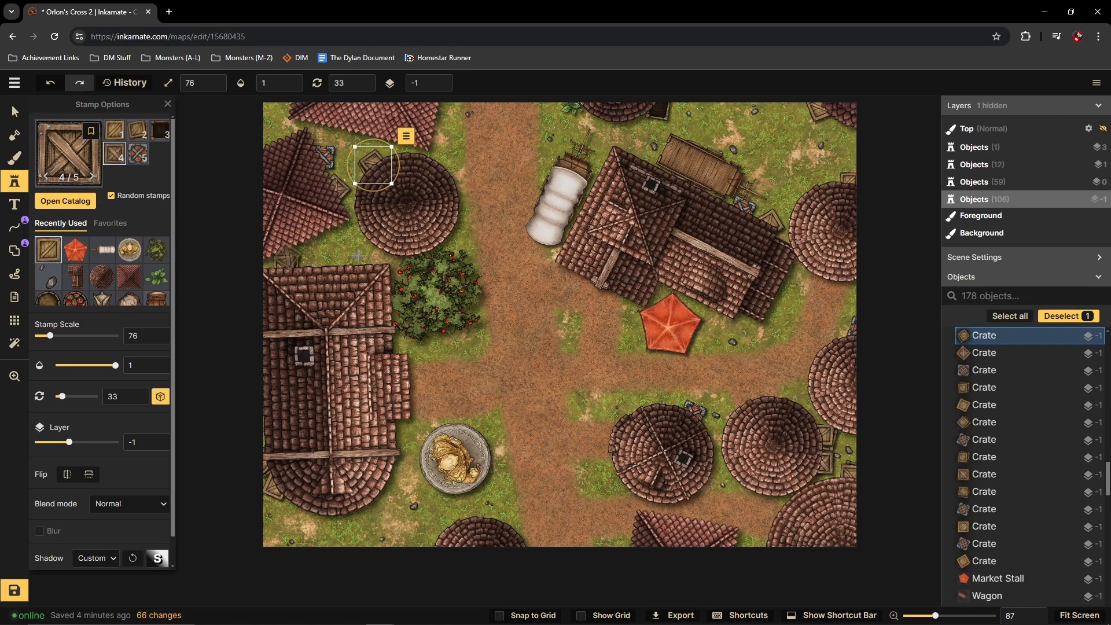
# Step: Save the finished village map
pyautogui.scroll(-2, 379, 207)
pyautogui.scroll(-1, 334, 199)
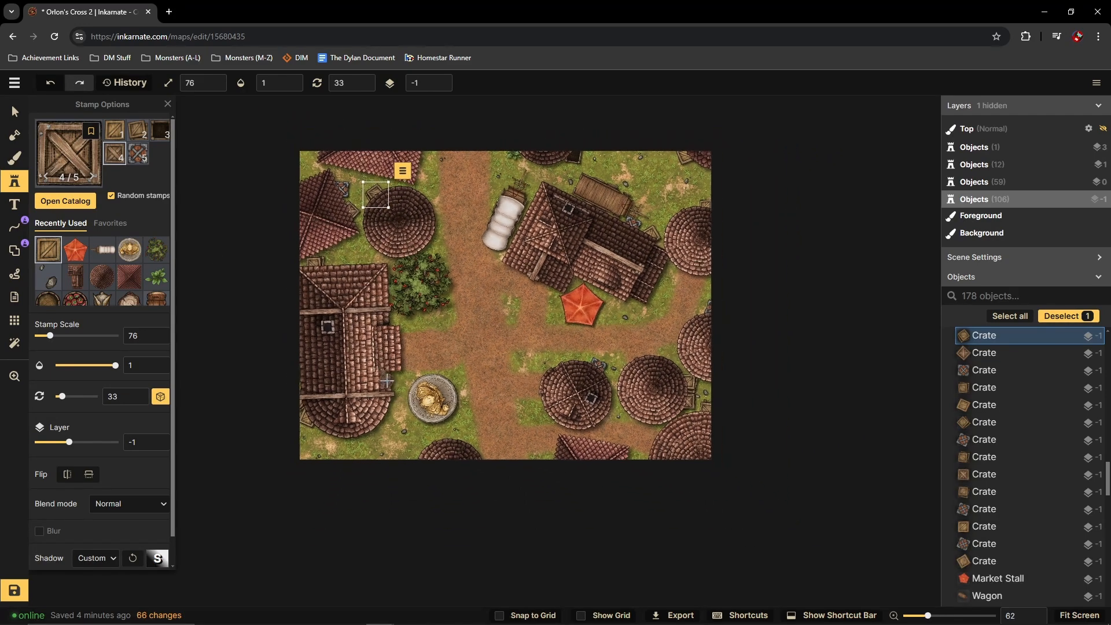
pyautogui.click(17, 112)
pyautogui.click(15, 84)
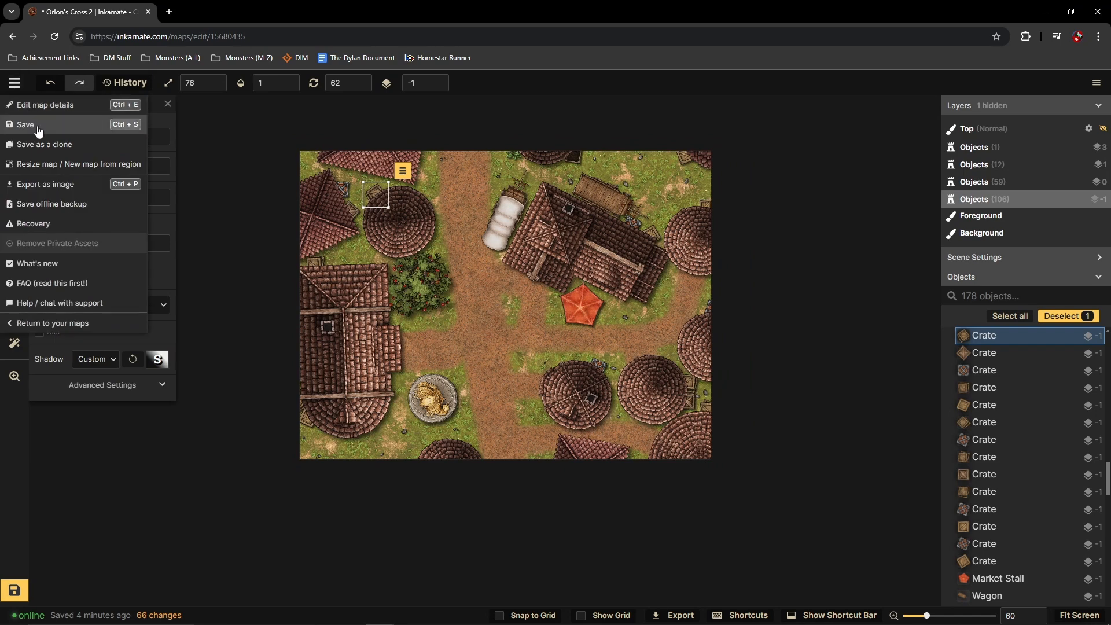
pyautogui.click(39, 131)
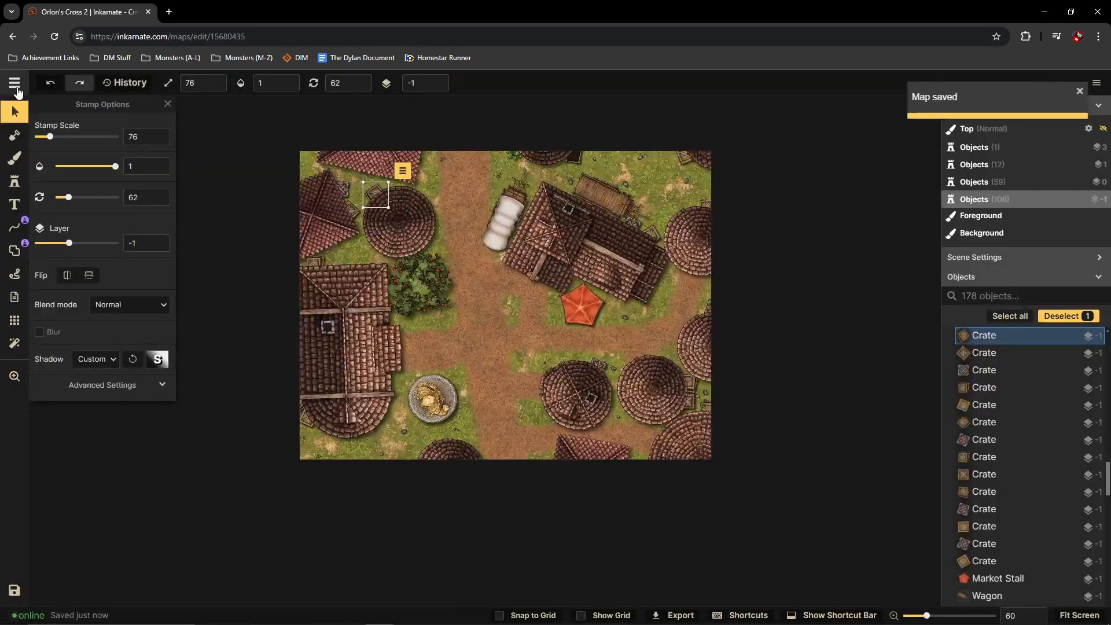
# Step: Save a clone of the map under the name "Orlon's Cross 3"
pyautogui.click(15, 83)
pyautogui.click(49, 145)
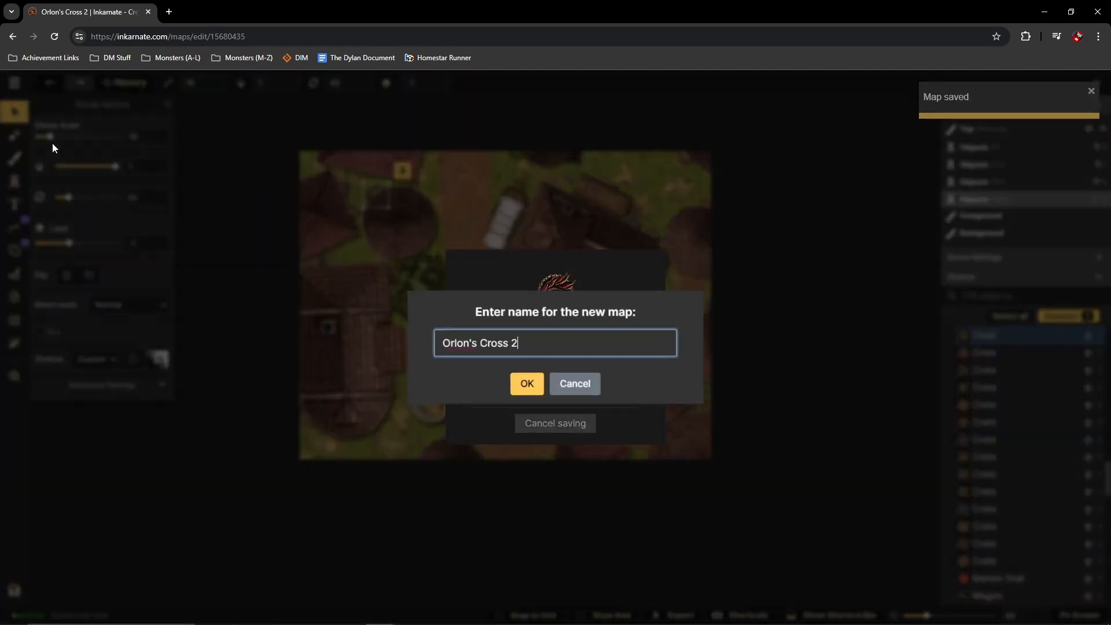
pyautogui.press('BackSpace')
pyautogui.write('3')
pyautogui.press('Return')
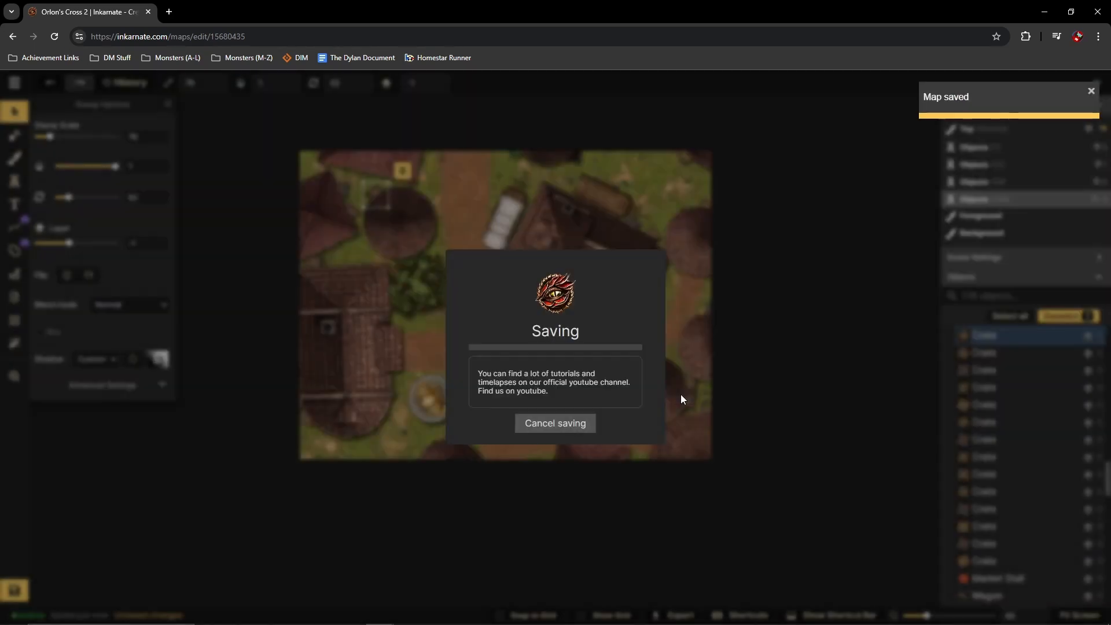
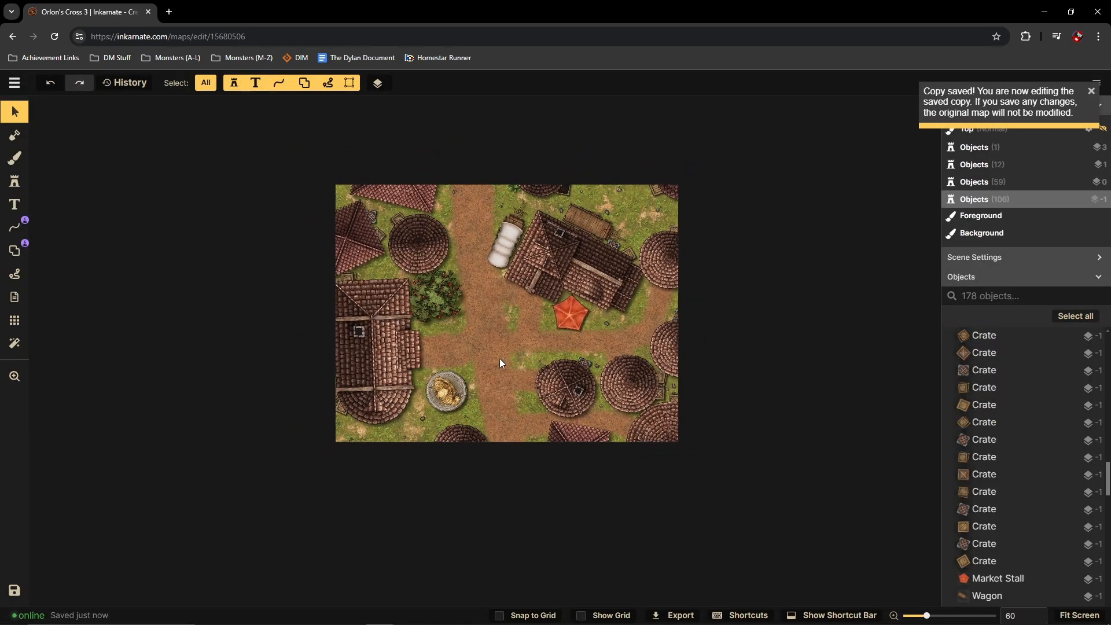
# Step: Select the map's objects and move them up together so only the lowest roofs overlap the map's upper edge
pyautogui.scroll(-5, 500, 363)
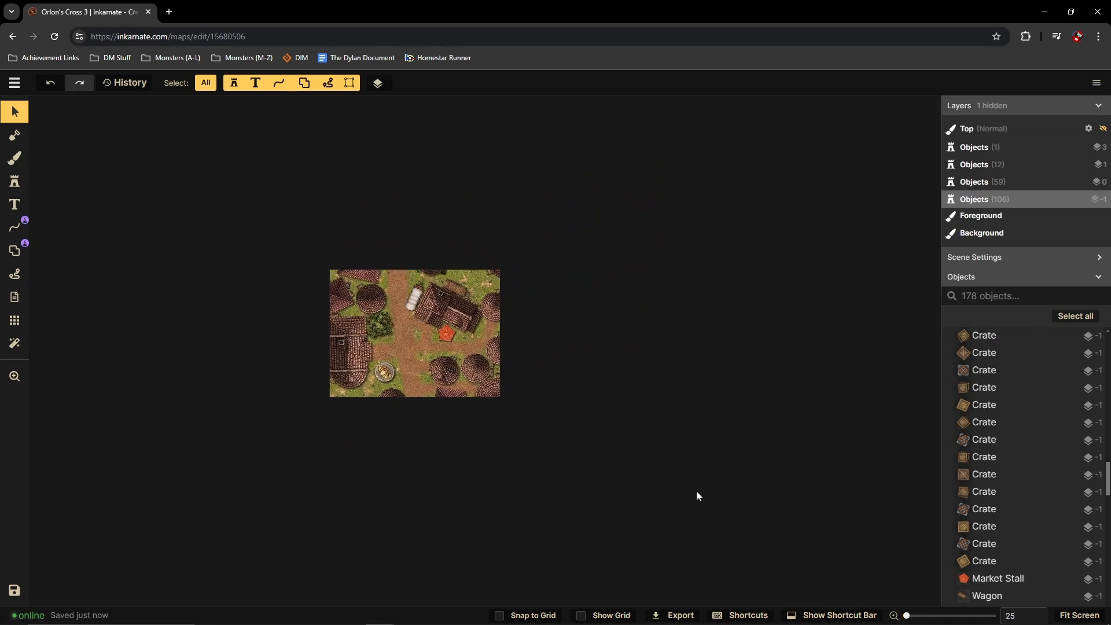
pyautogui.moveTo(163, 415); pyautogui.dragTo(857, 64)
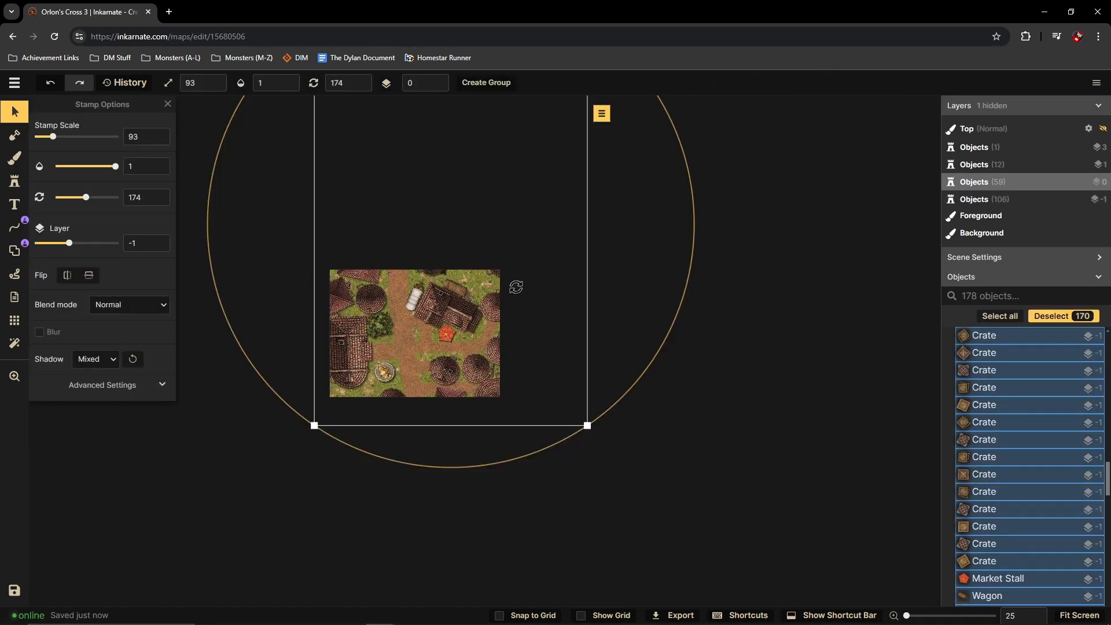
pyautogui.moveTo(459, 326); pyautogui.dragTo(439, 185)
pyautogui.scroll(5, 379, 218)
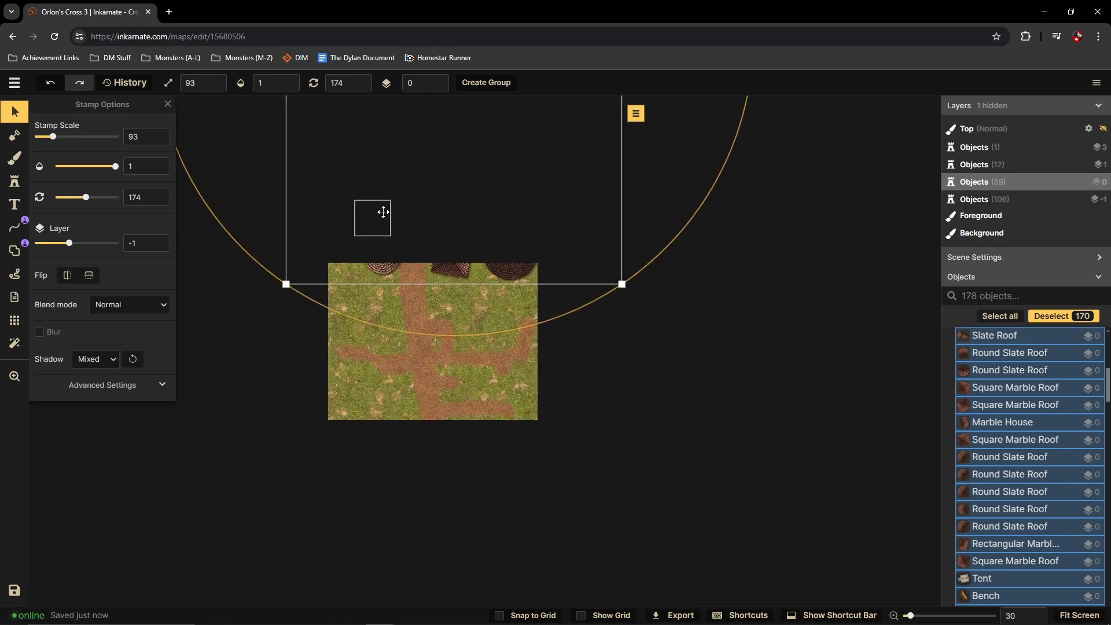
pyautogui.scroll(3, 466, 274)
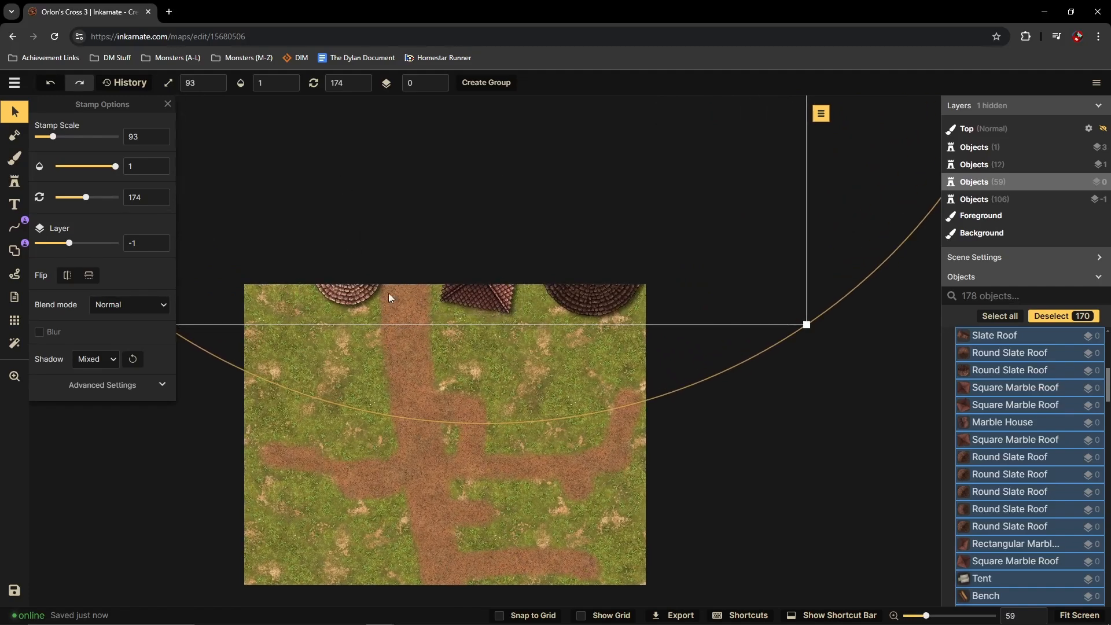
pyautogui.press('Escape')
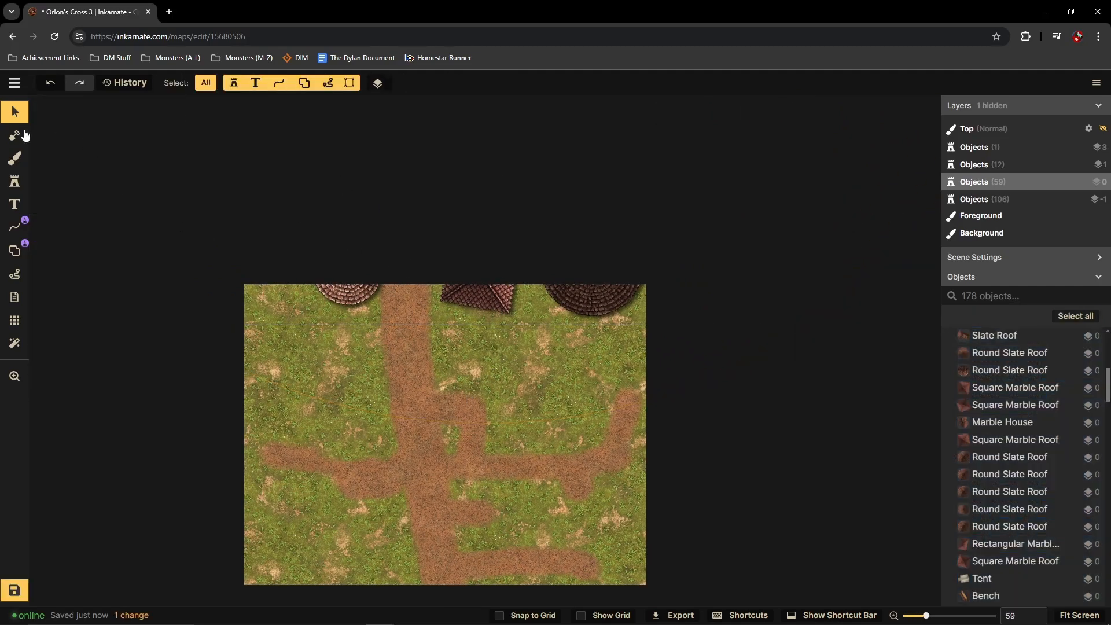
# Step: Paint grass over the old dirt roads on the foreground with brush size 80, keeping the road stub at the upper edge
pyautogui.click(14, 157)
pyautogui.click(119, 323)
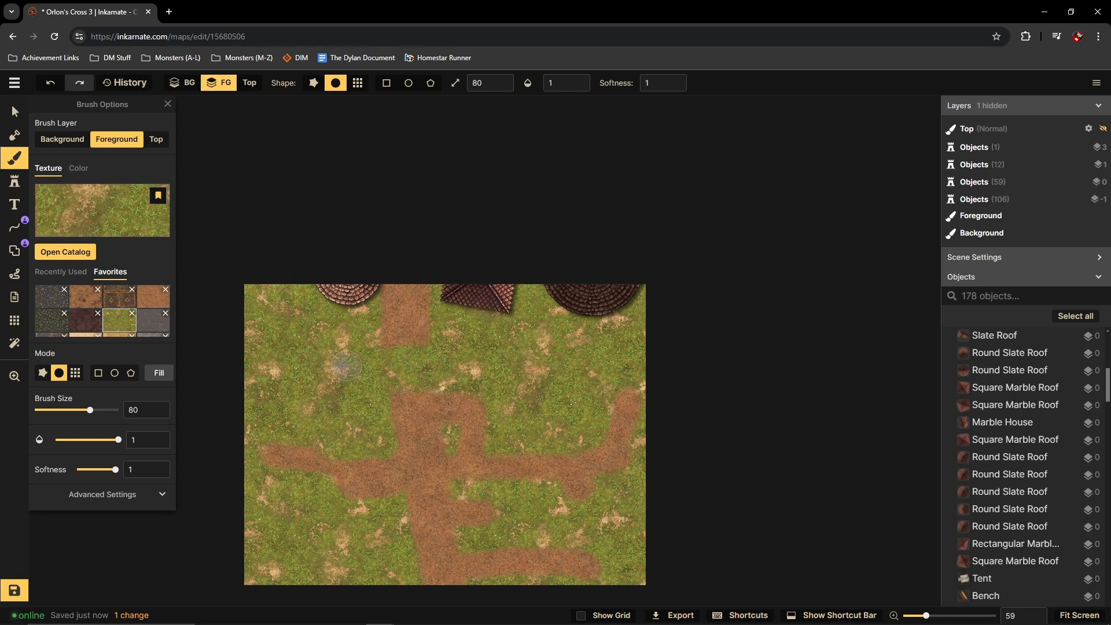
pyautogui.moveTo(268, 448); pyautogui.dragTo(548, 539)
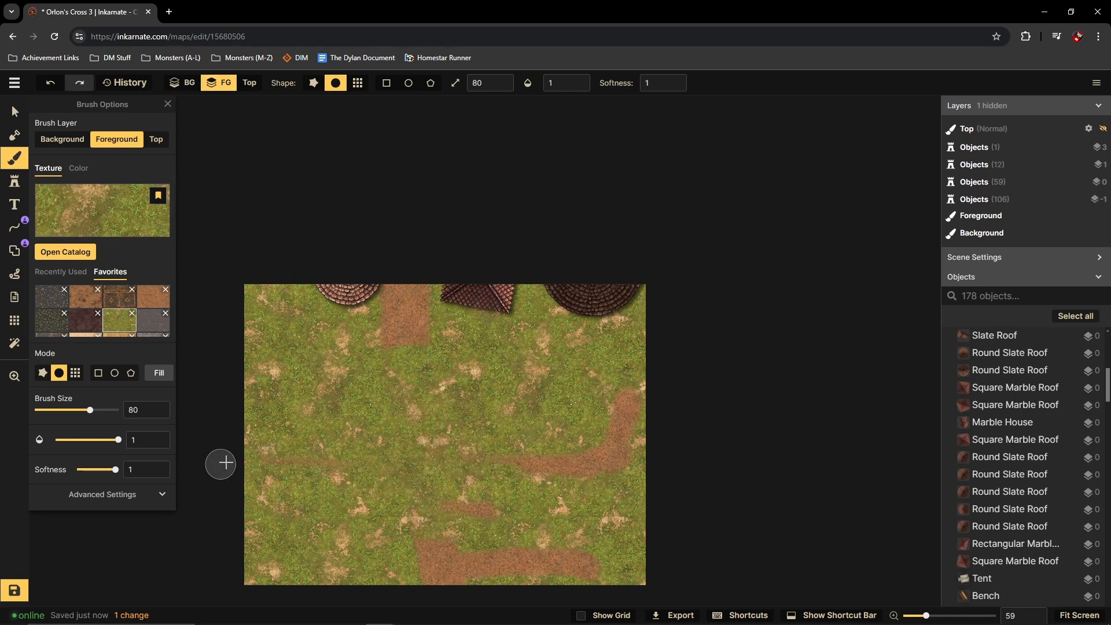
pyautogui.moveTo(600, 472)
pyautogui.mouseDown()
pyautogui.moveTo(657, 479)
pyautogui.moveTo(621, 438)
pyautogui.mouseUp()
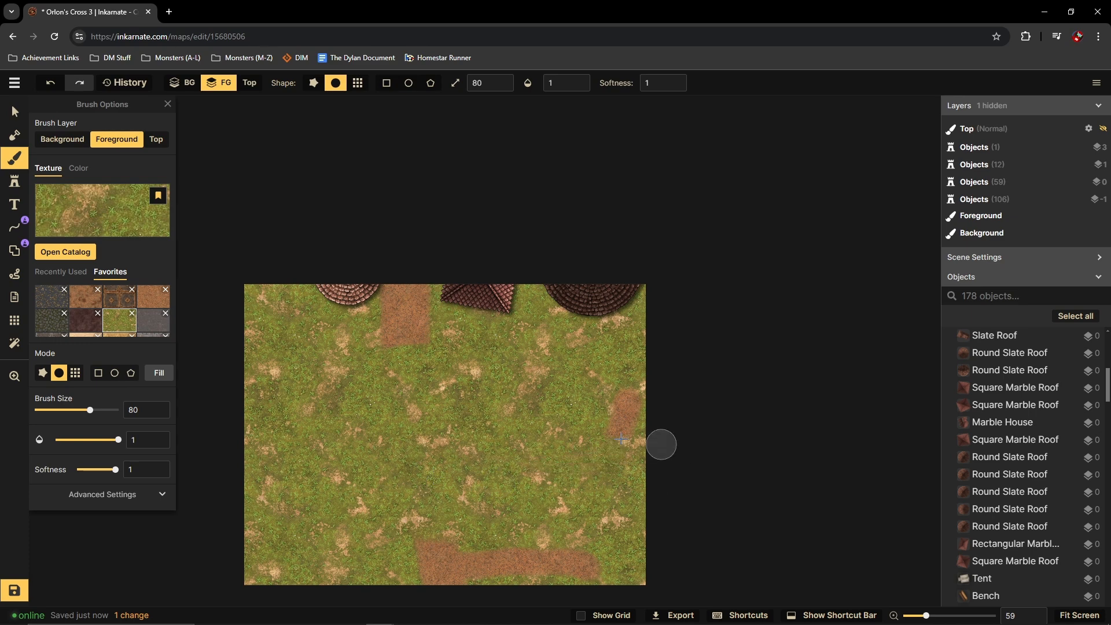
pyautogui.moveTo(570, 564); pyautogui.dragTo(434, 571)
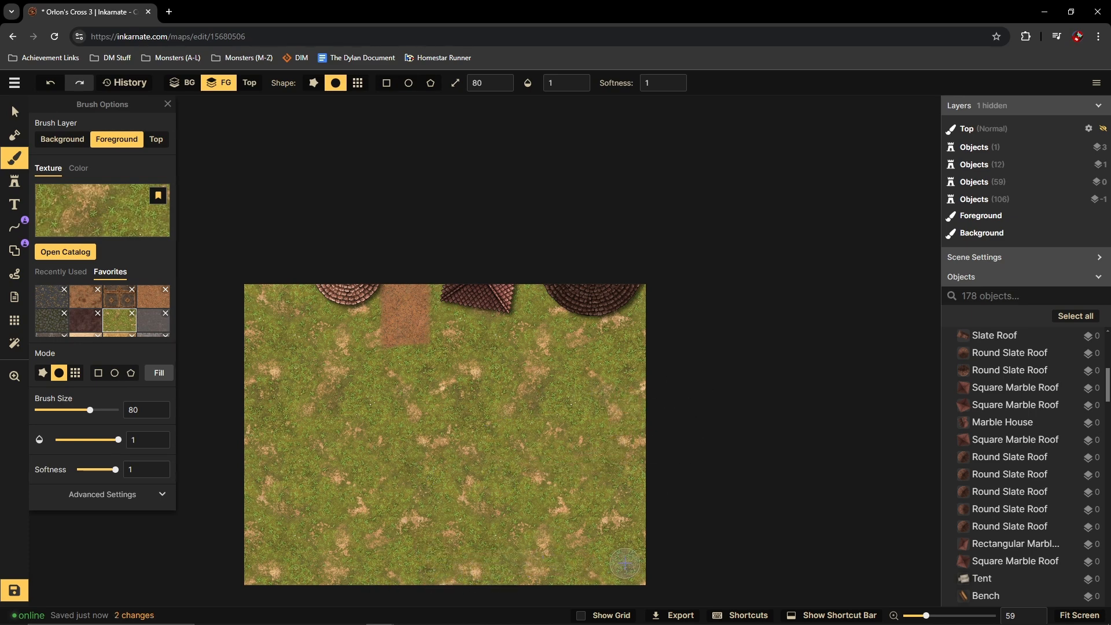
# Step: Paint a large closed dirt-road loop on the foreground with brush size 80, joined to the road stub at the upper edge
pyautogui.scroll(-6, 490, 396)
pyautogui.scroll(6, 440, 370)
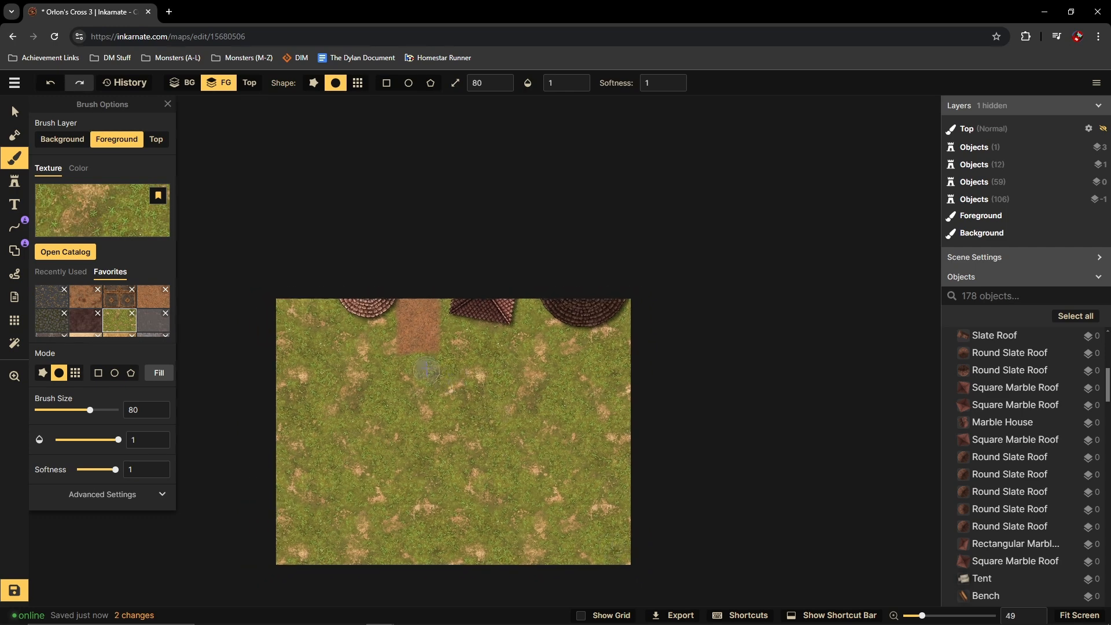
pyautogui.scroll(-6, 371, 219)
pyautogui.scroll(-3, 264, 179)
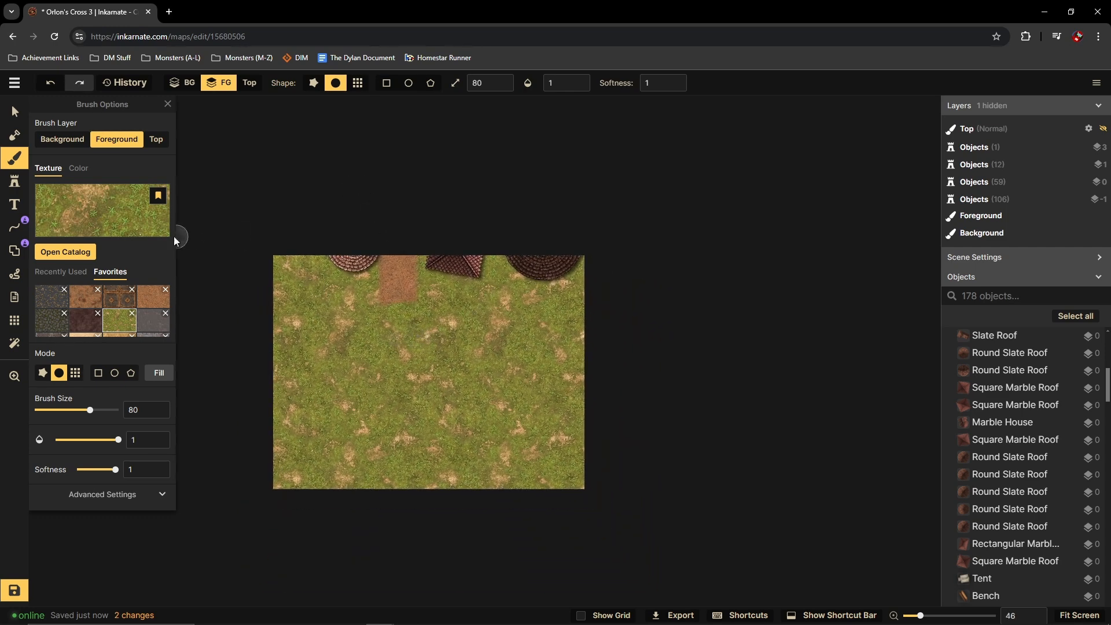
pyautogui.click(151, 309)
pyautogui.scroll(3, 382, 232)
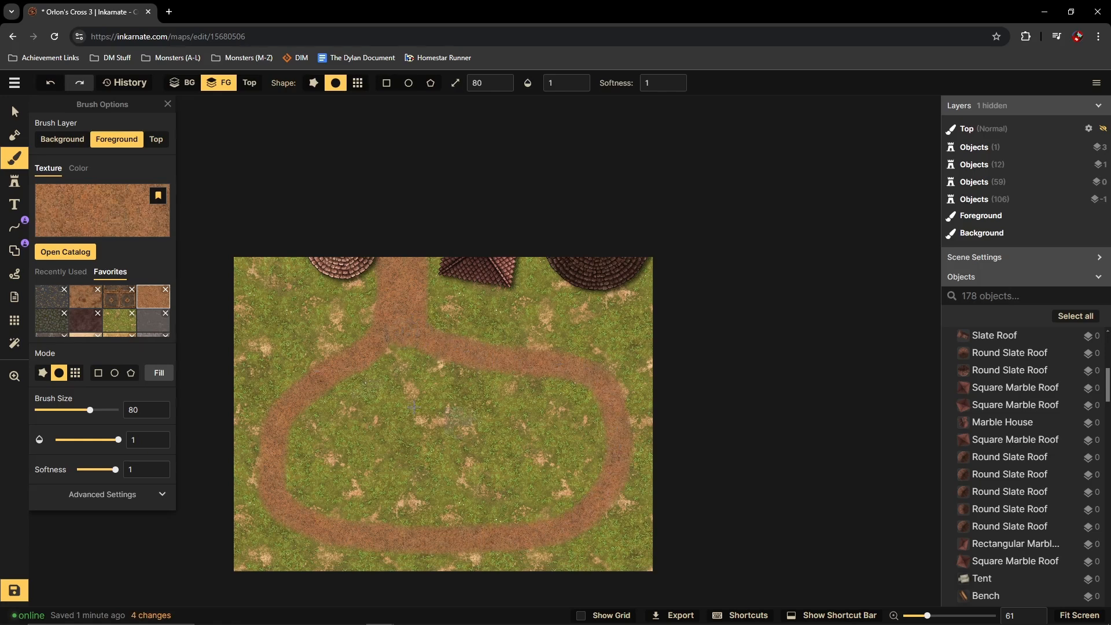
# Step: Place a square marble roof stamp at scale 70 on layer 0 over the map's upper-left corner, matching the existing marble roof
pyautogui.click(14, 181)
pyautogui.click(130, 277)
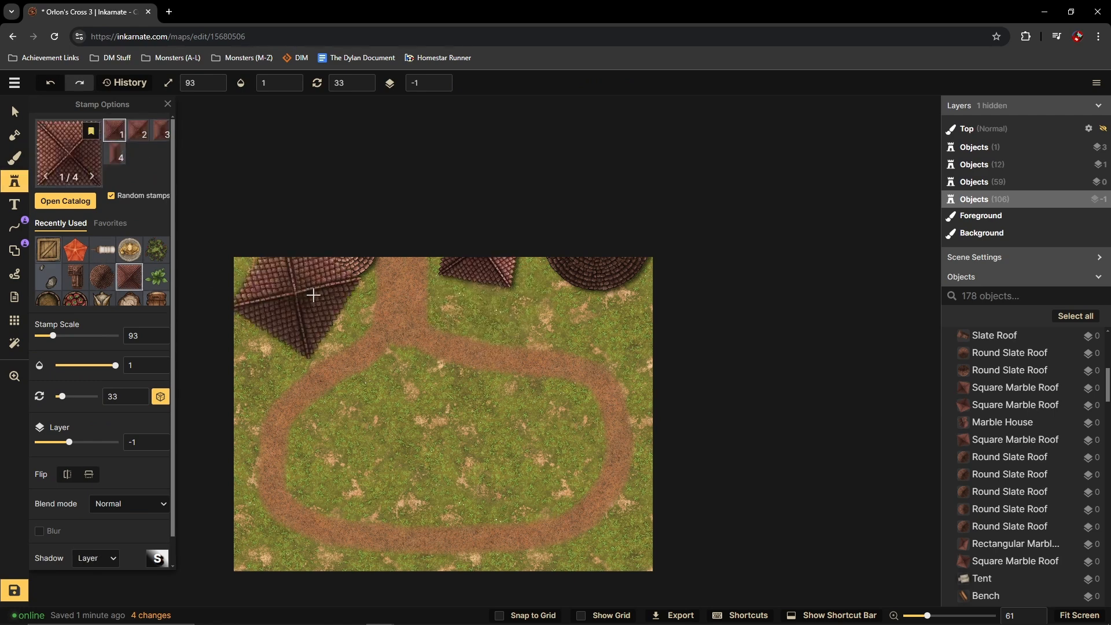
pyautogui.click(216, 88)
pyautogui.click(216, 88)
pyautogui.click(215, 88)
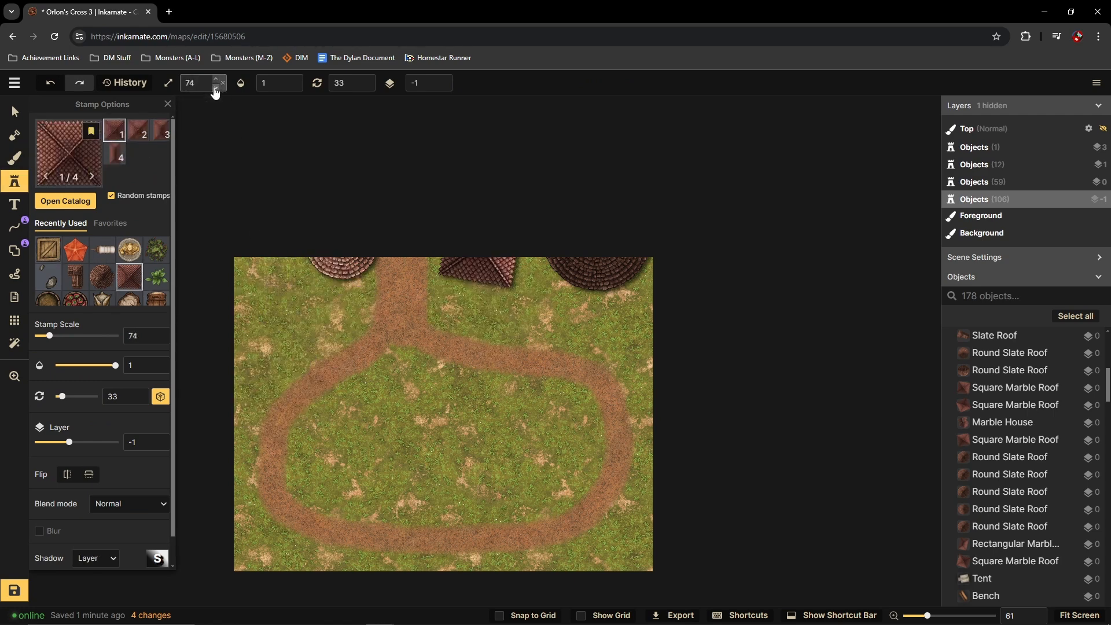
pyautogui.click(14, 111)
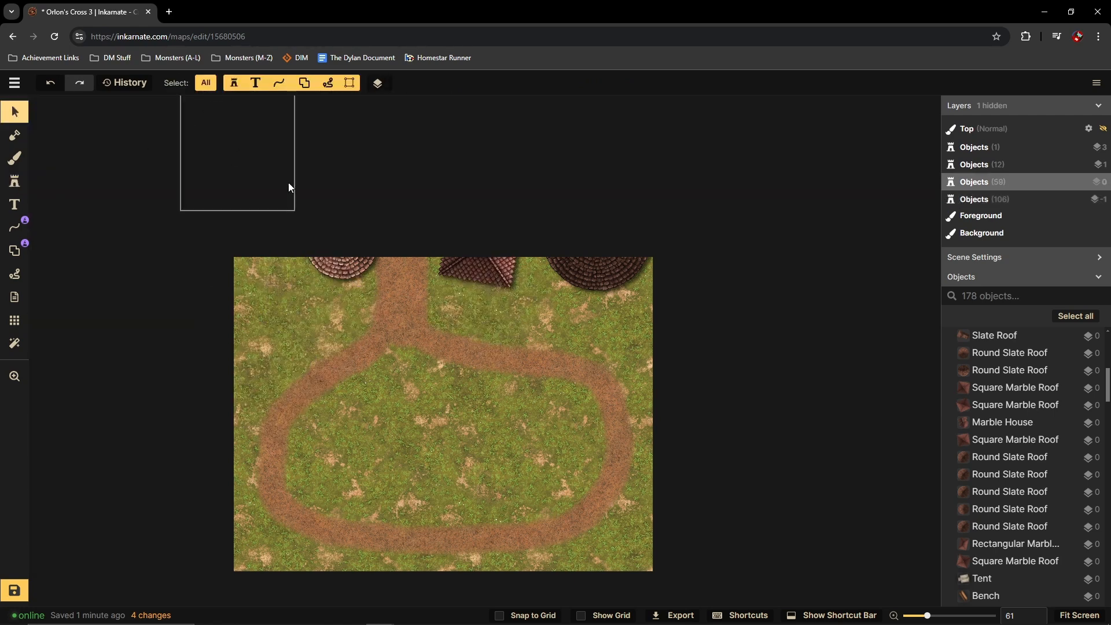
pyautogui.click(457, 257)
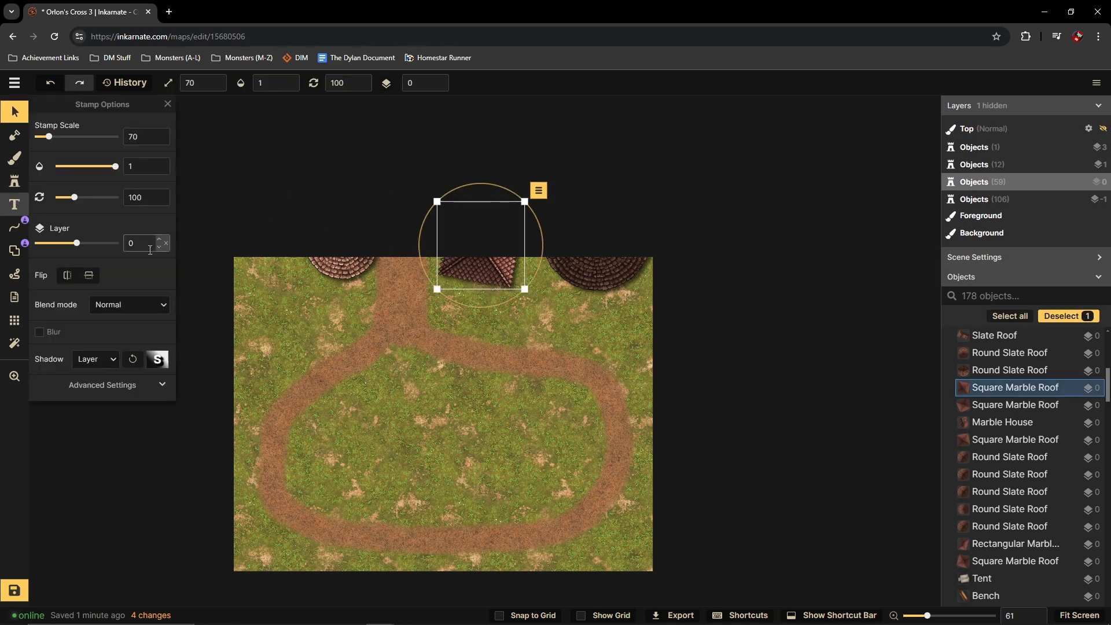
pyautogui.click(15, 187)
pyautogui.moveTo(280, 332); pyautogui.dragTo(258, 291)
# Step: Search the stamp catalog's Fantasy Battlemaps collection for "roof"
pyautogui.click(103, 277)
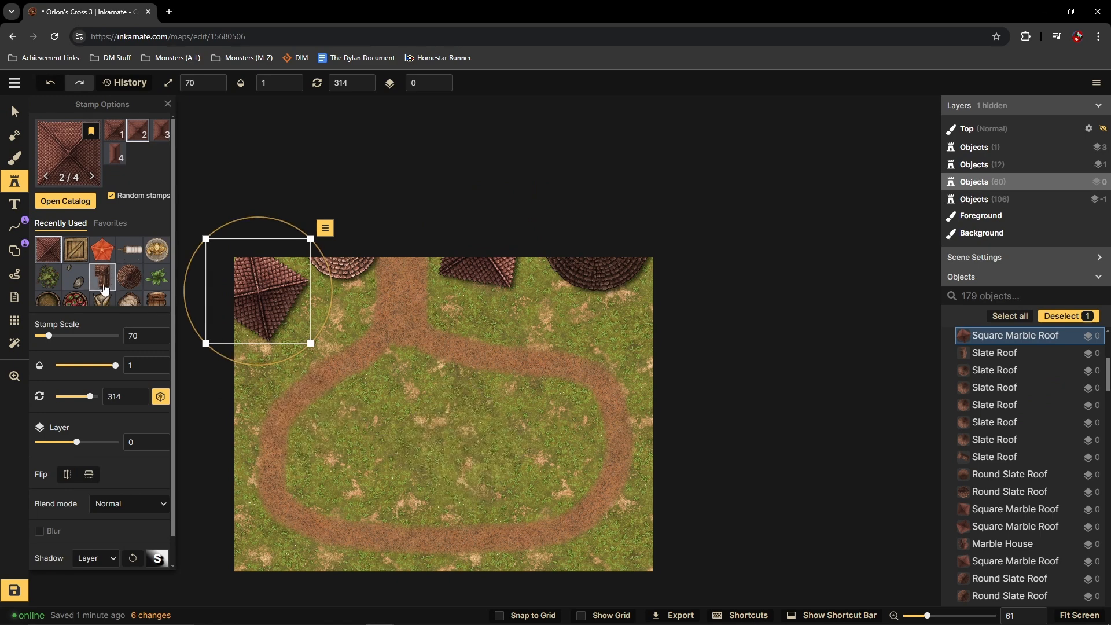
pyautogui.scroll(-2, 124, 272)
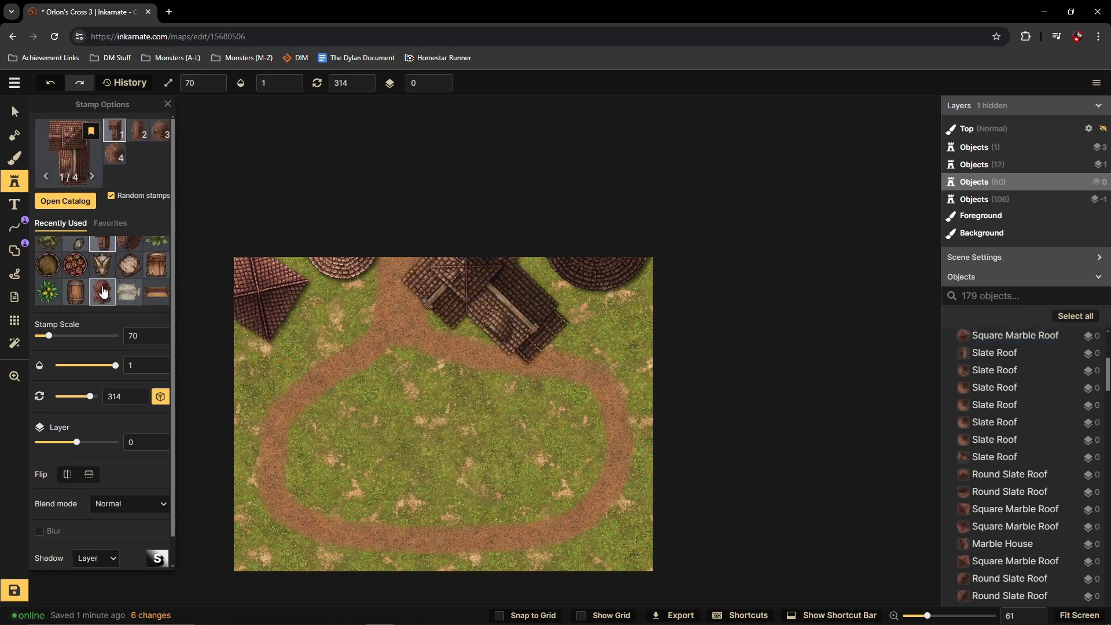
pyautogui.click(65, 201)
pyautogui.write('rp')
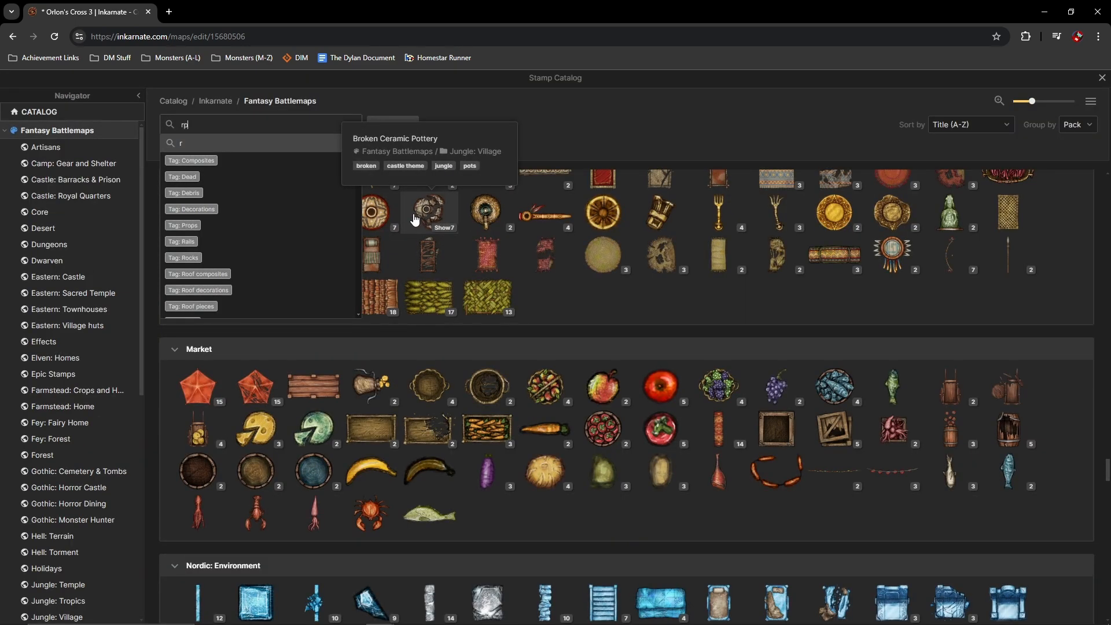
pyautogui.write('o')
pyautogui.press('BackSpace')
pyautogui.press('BackSpace')
pyautogui.write('oof')
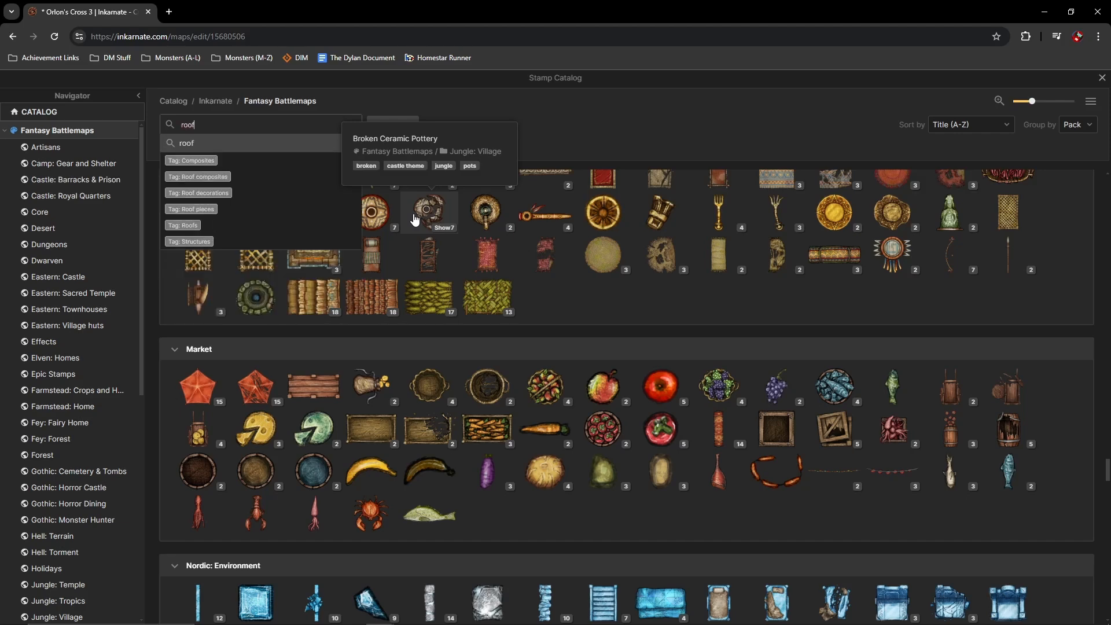
pyautogui.press('Return')
# Step: Expand the Slate Roofs group in the Tavern: Inn pack and choose its second variant with the arched end
pyautogui.scroll(-9, 414, 218)
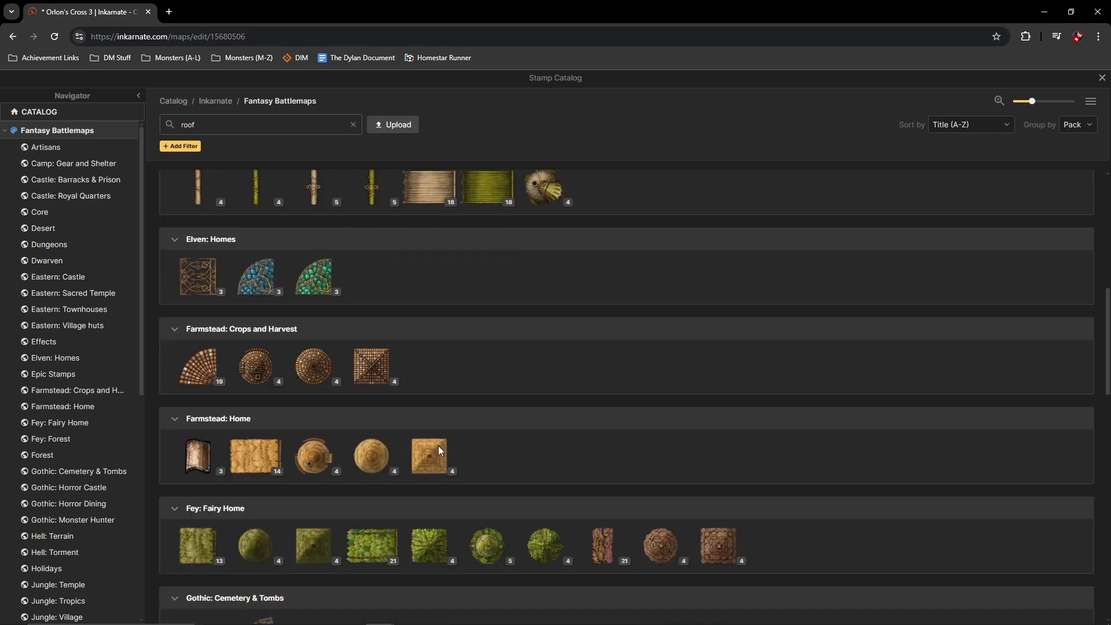
pyautogui.scroll(-8, 269, 311)
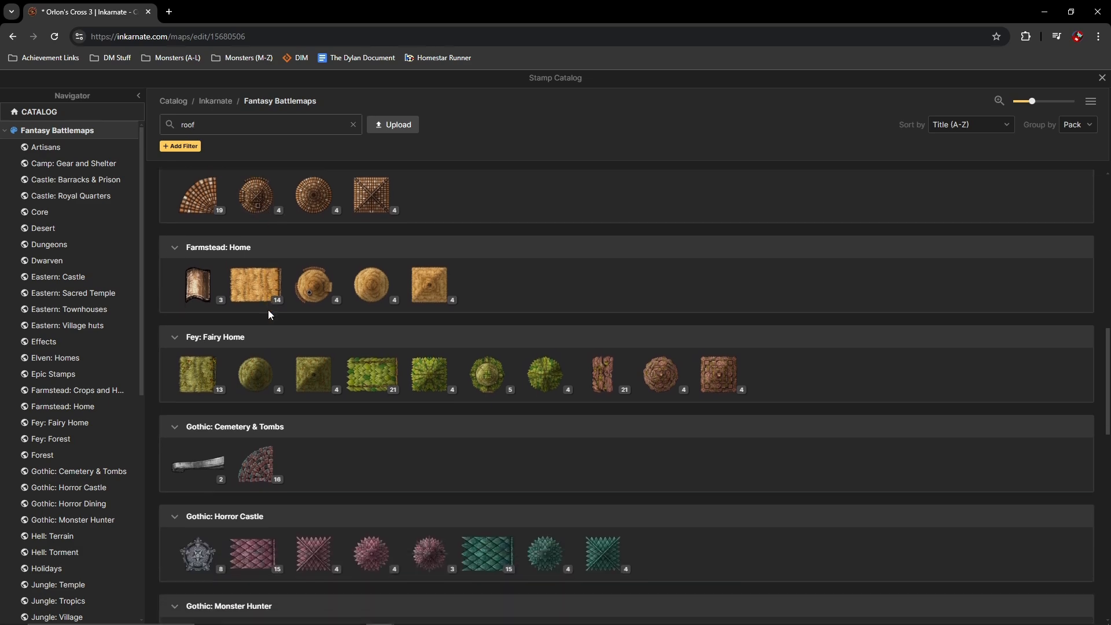
pyautogui.scroll(-8, 268, 310)
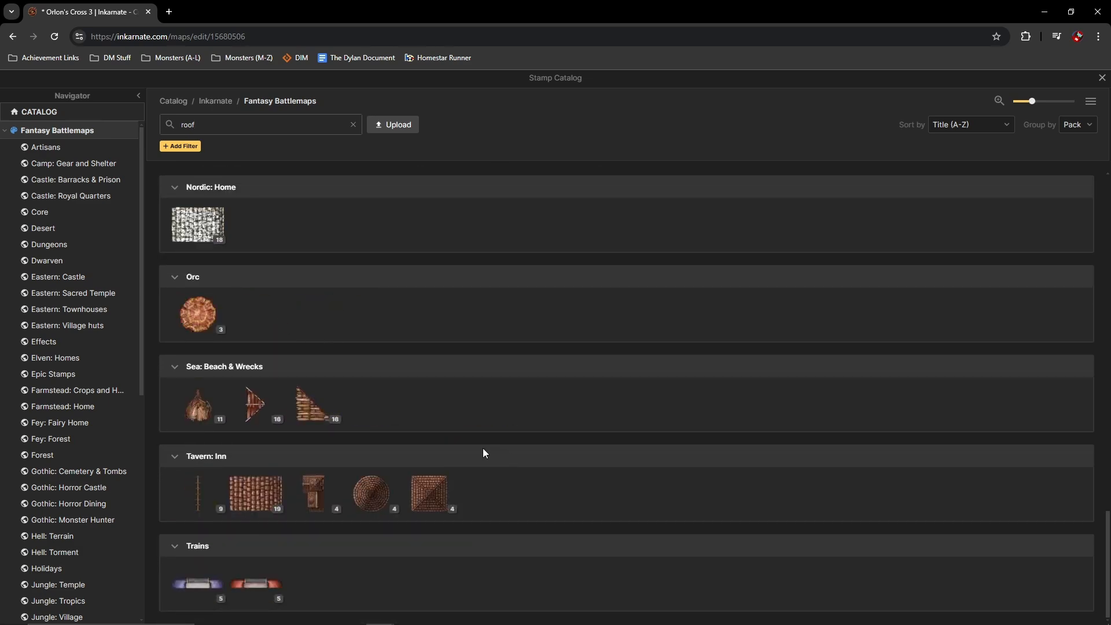
pyautogui.click(329, 509)
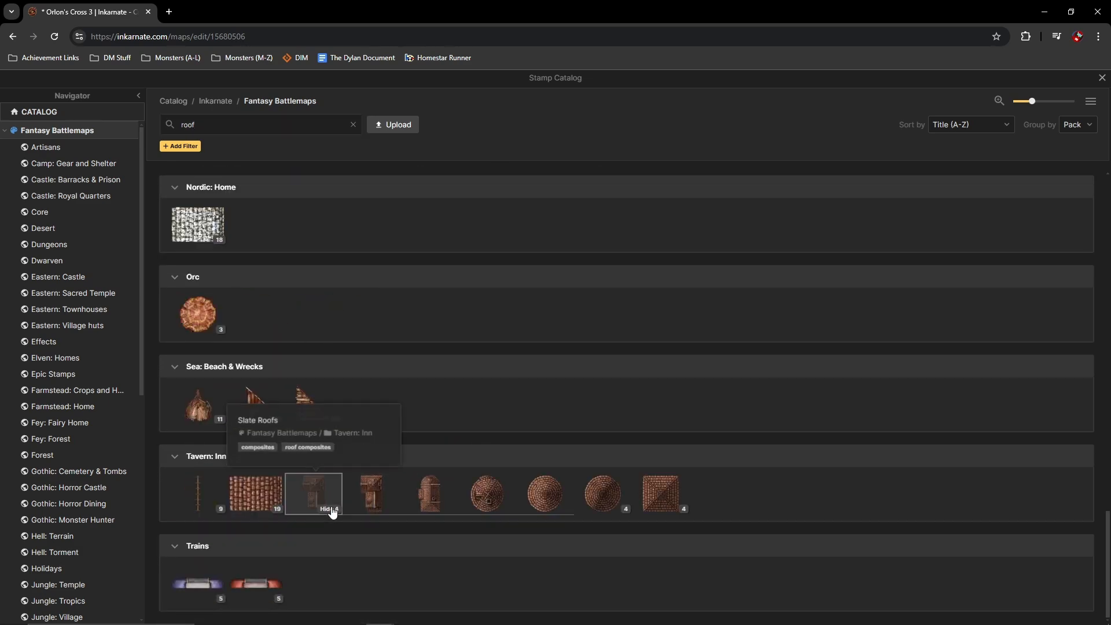
pyautogui.click(440, 501)
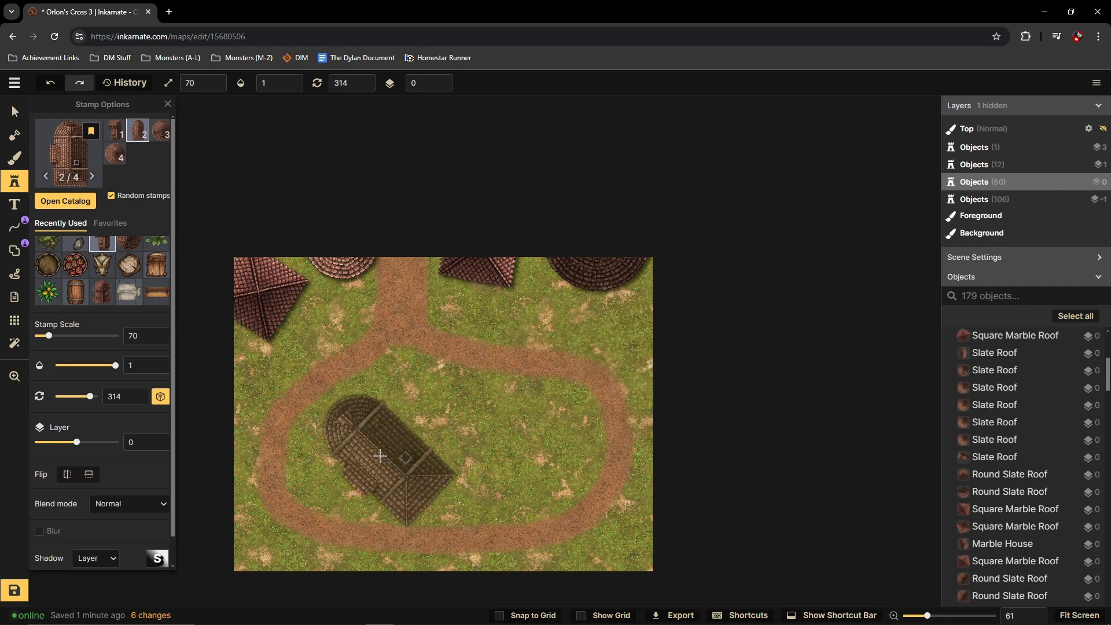
# Step: Choose the clay tiled roof composite from the Farmstead: Crops and Harvest pack and switch to its L-shaped fourth variant
pyautogui.click(95, 199)
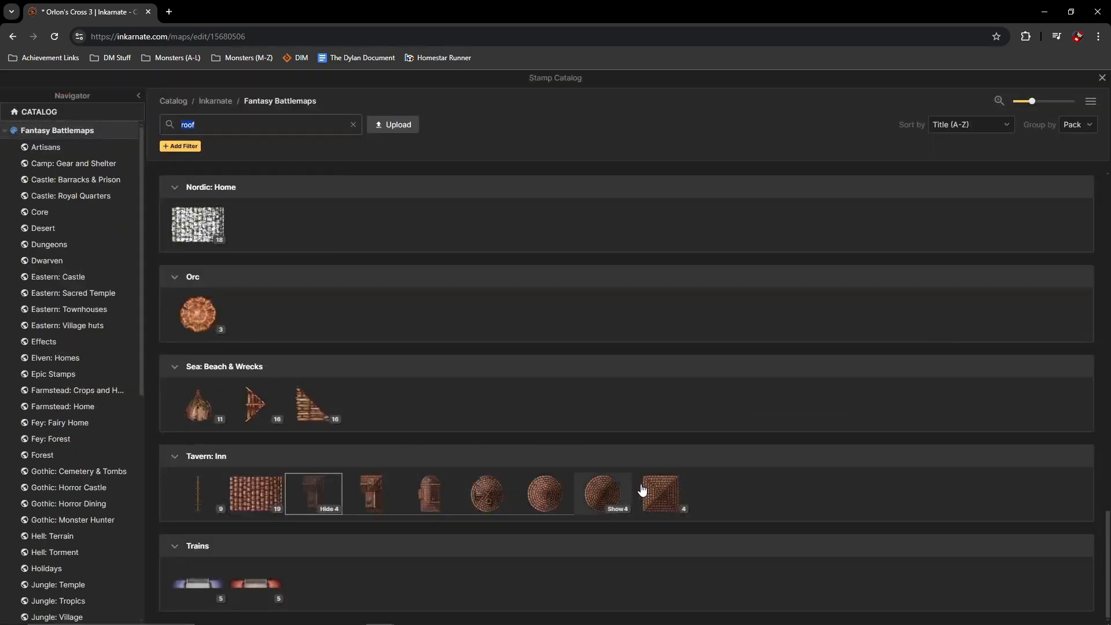
pyautogui.scroll(7, 446, 431)
pyautogui.scroll(-7, 482, 438)
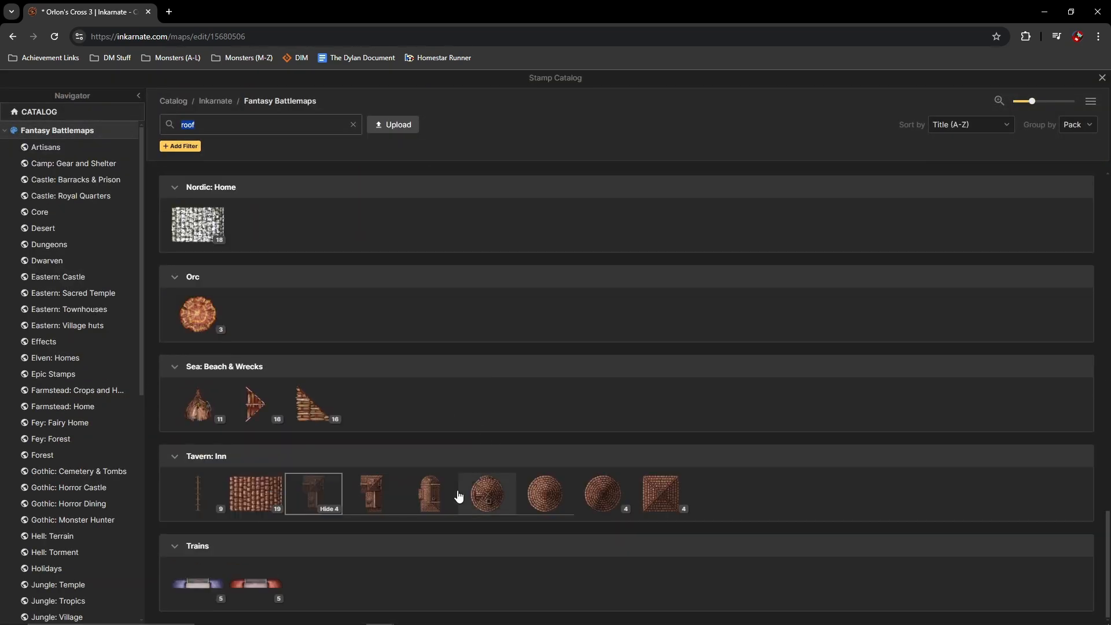
pyautogui.scroll(3, 466, 410)
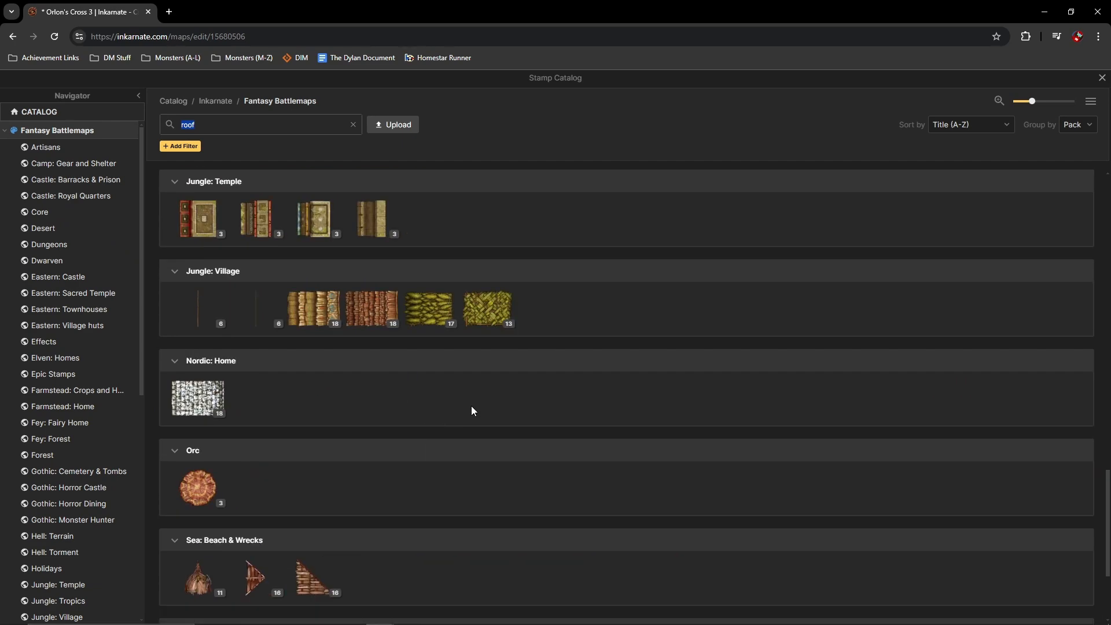
pyautogui.scroll(13, 471, 405)
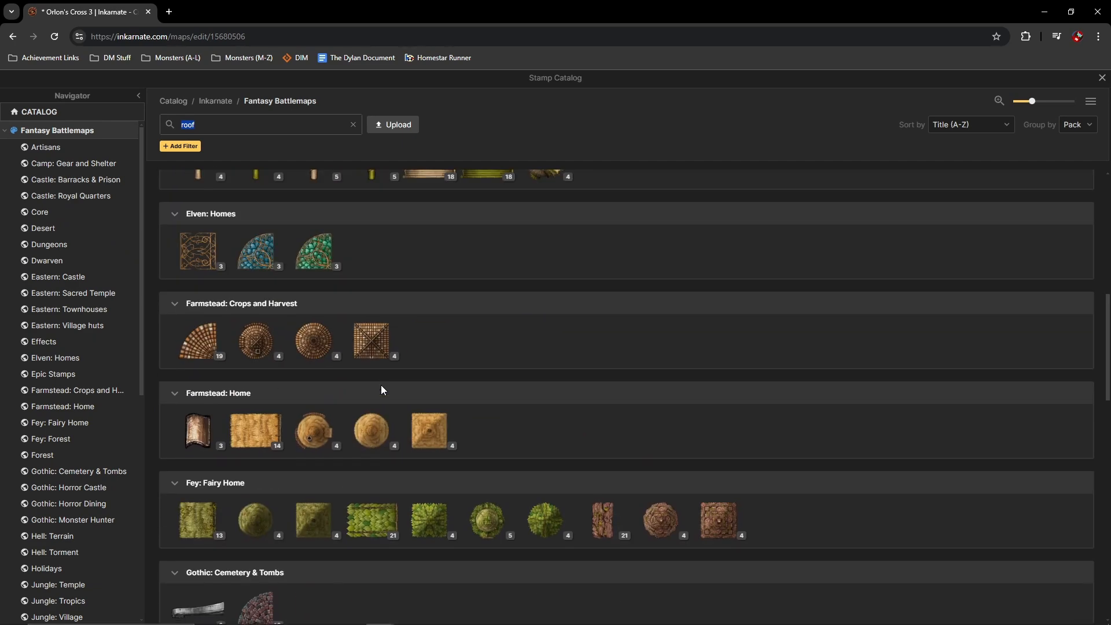
pyautogui.click(256, 342)
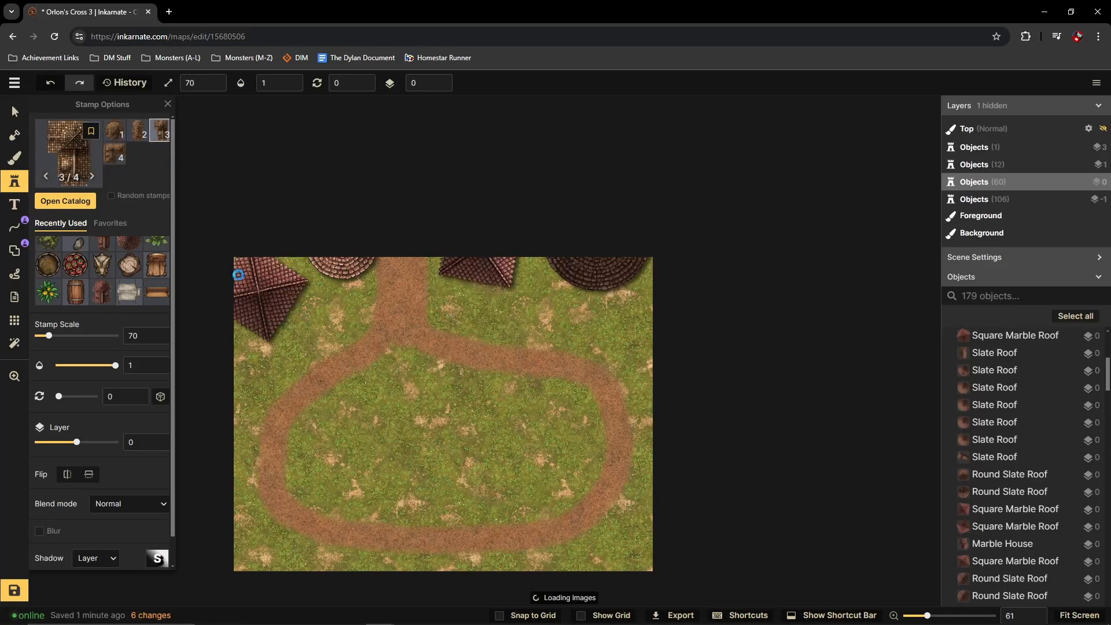
pyautogui.click(142, 136)
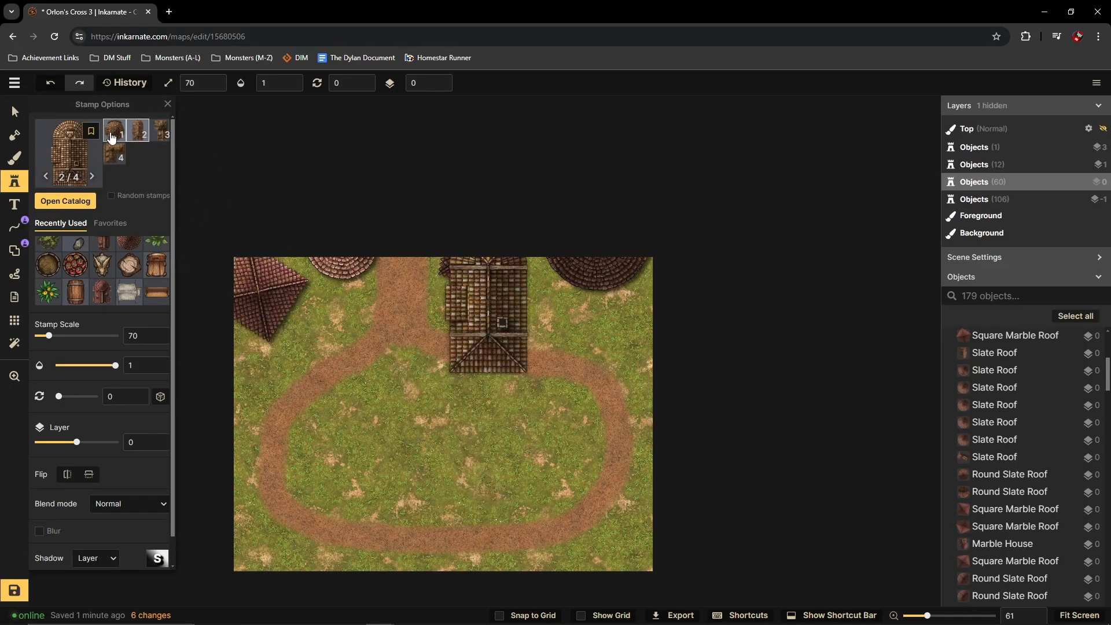
pyautogui.click(115, 151)
# Step: Place the L-shaped clay tiled roof at scale 70 on the road loop, rotated to 270 and aligned with the map's lower edge
pyautogui.scroll(-2, 508, 308)
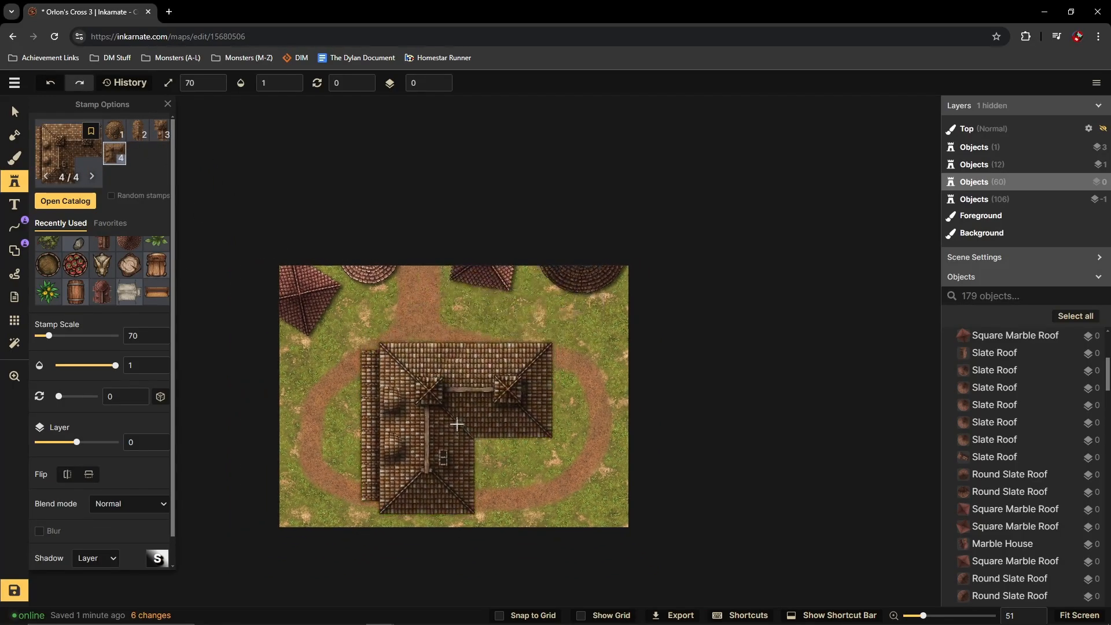
pyautogui.click(458, 419)
pyautogui.moveTo(463, 293); pyautogui.dragTo(335, 415)
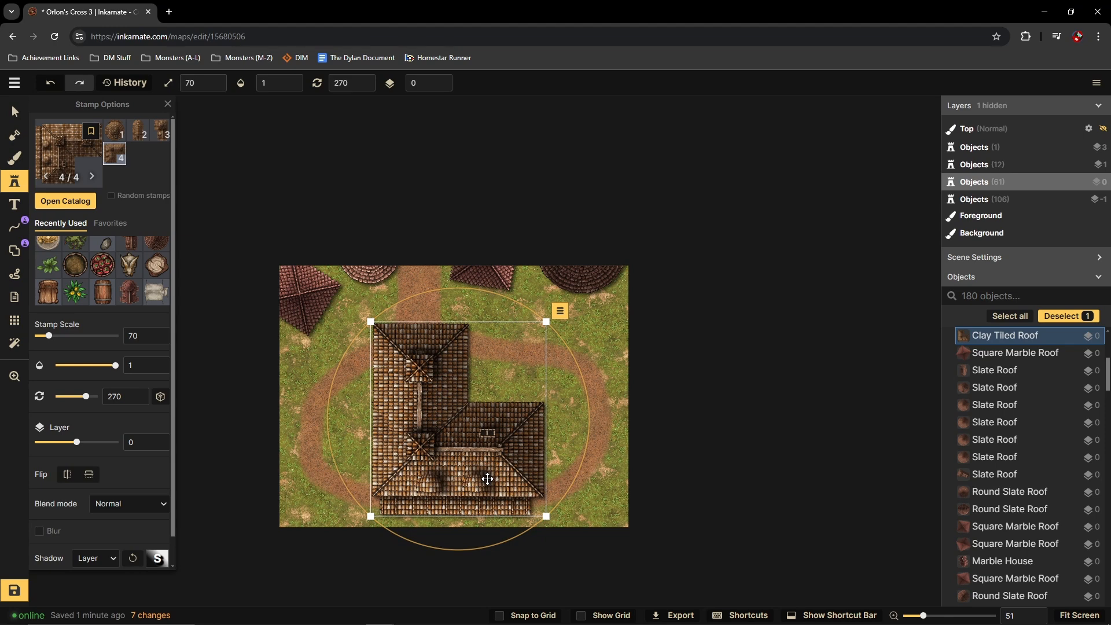
pyautogui.moveTo(488, 479); pyautogui.dragTo(544, 544)
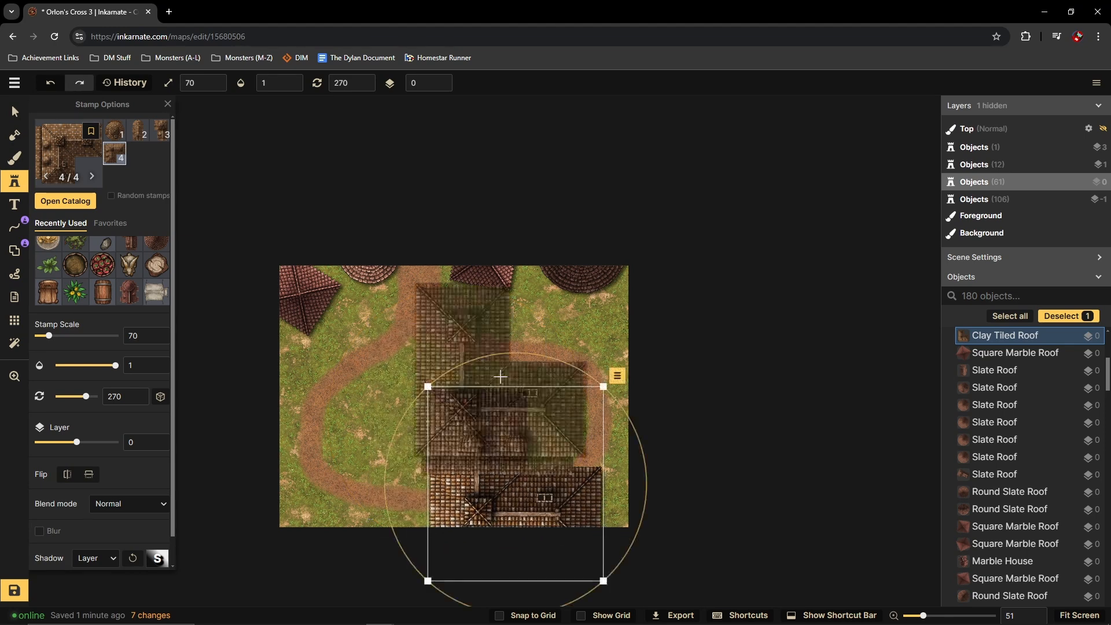
pyautogui.moveTo(501, 354); pyautogui.dragTo(424, 435)
pyautogui.moveTo(520, 497); pyautogui.dragTo(454, 427)
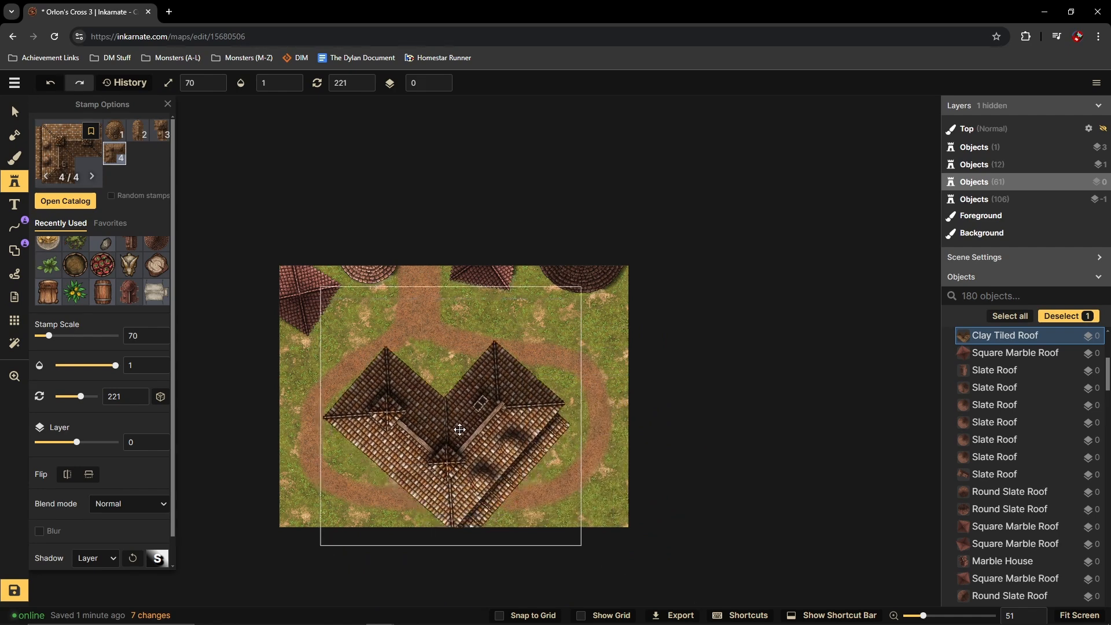
pyautogui.moveTo(477, 241); pyautogui.dragTo(550, 355)
pyautogui.moveTo(474, 442); pyautogui.dragTo(473, 454)
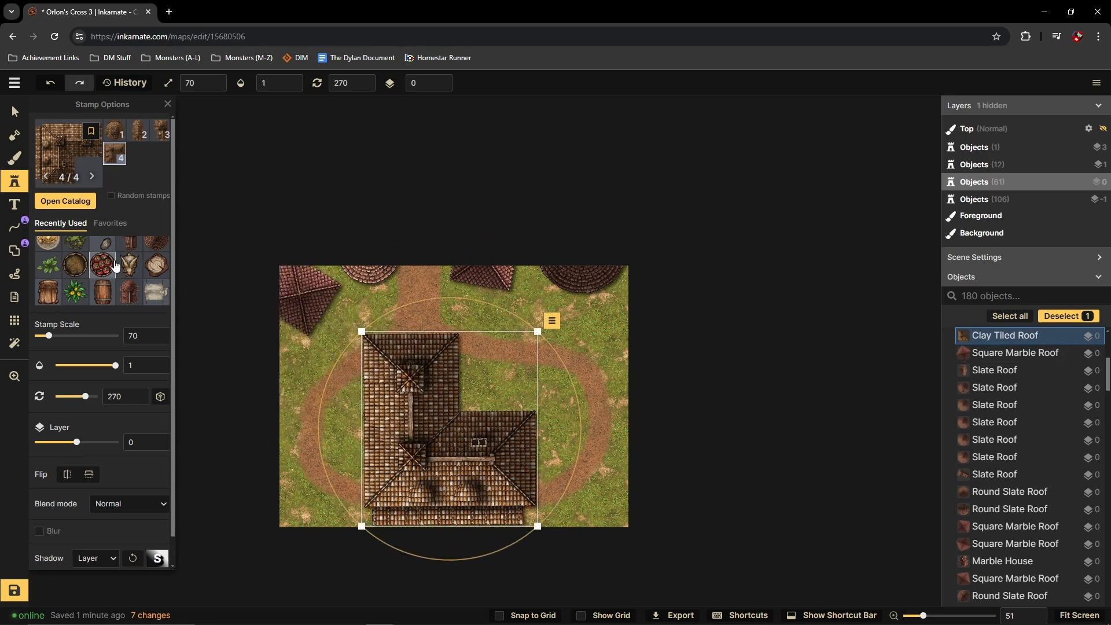
# Step: Paint grass over the dirt-road loop on the foreground with brush size 80, keeping the road stub at the upper edge
pyautogui.click(17, 164)
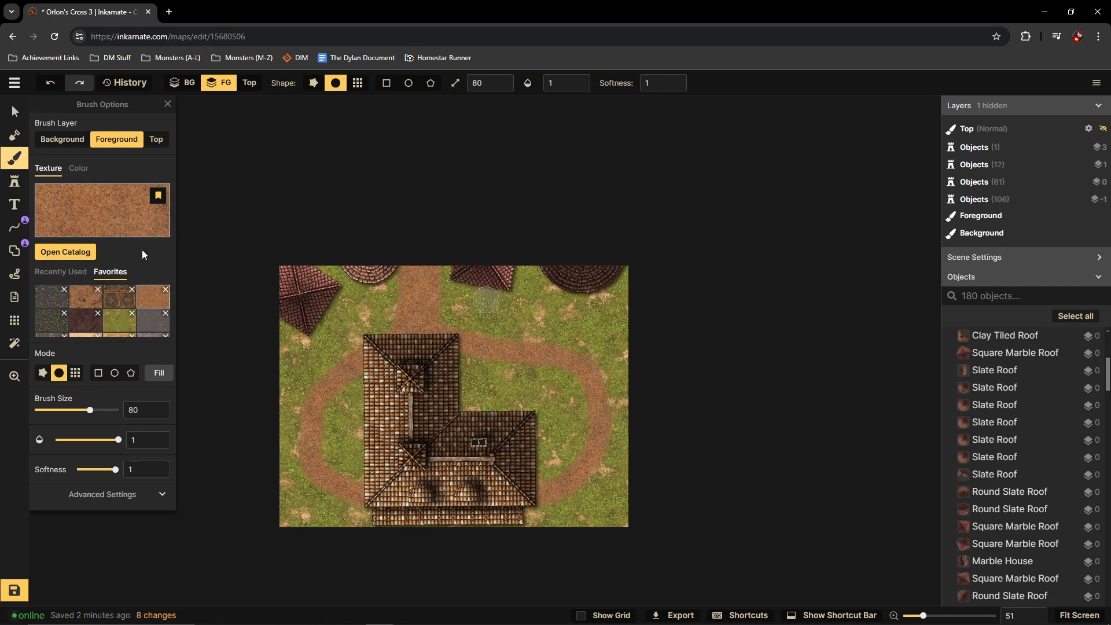
pyautogui.click(120, 320)
pyautogui.moveTo(363, 336)
pyautogui.mouseDown()
pyautogui.moveTo(479, 354)
pyautogui.moveTo(401, 344)
pyautogui.moveTo(434, 336)
pyautogui.mouseUp()
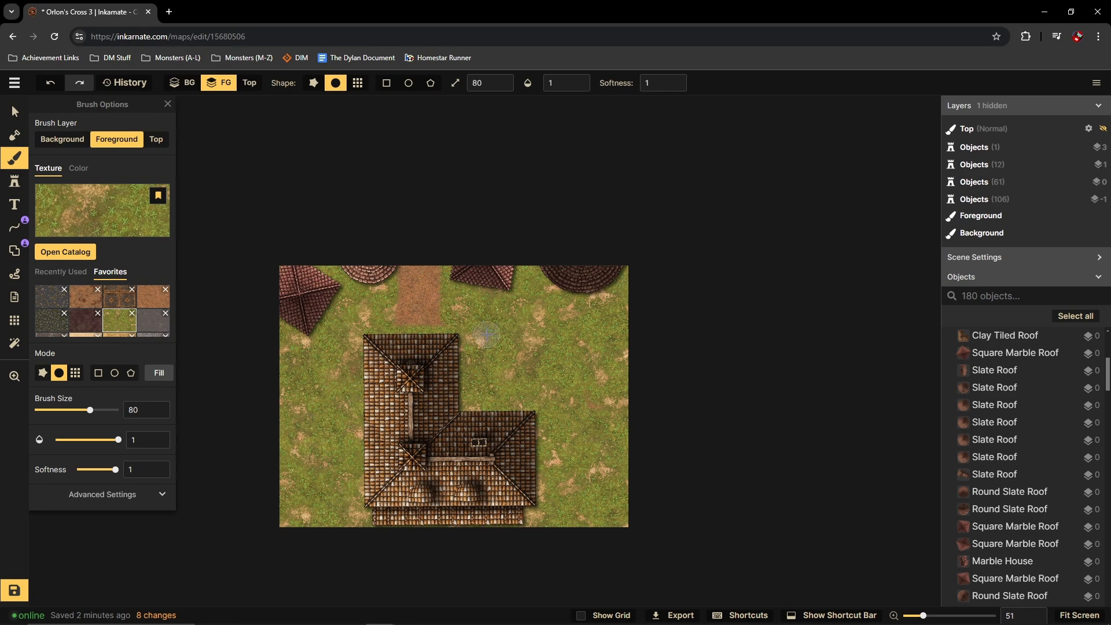
# Step: Scale the clay tiled roof down to 57, rotate it to 180 and move it against the map's right edge
pyautogui.click(20, 118)
pyautogui.click(484, 470)
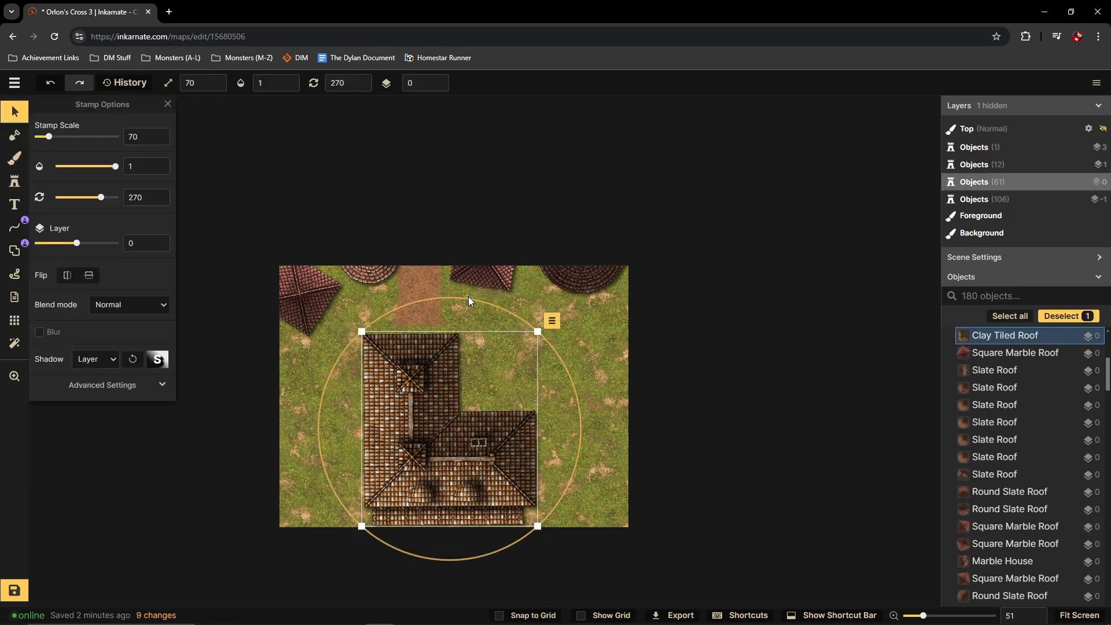
pyautogui.moveTo(471, 300); pyautogui.dragTo(334, 349)
pyautogui.moveTo(486, 488); pyautogui.dragTo(530, 469)
pyautogui.moveTo(367, 290); pyautogui.dragTo(411, 333)
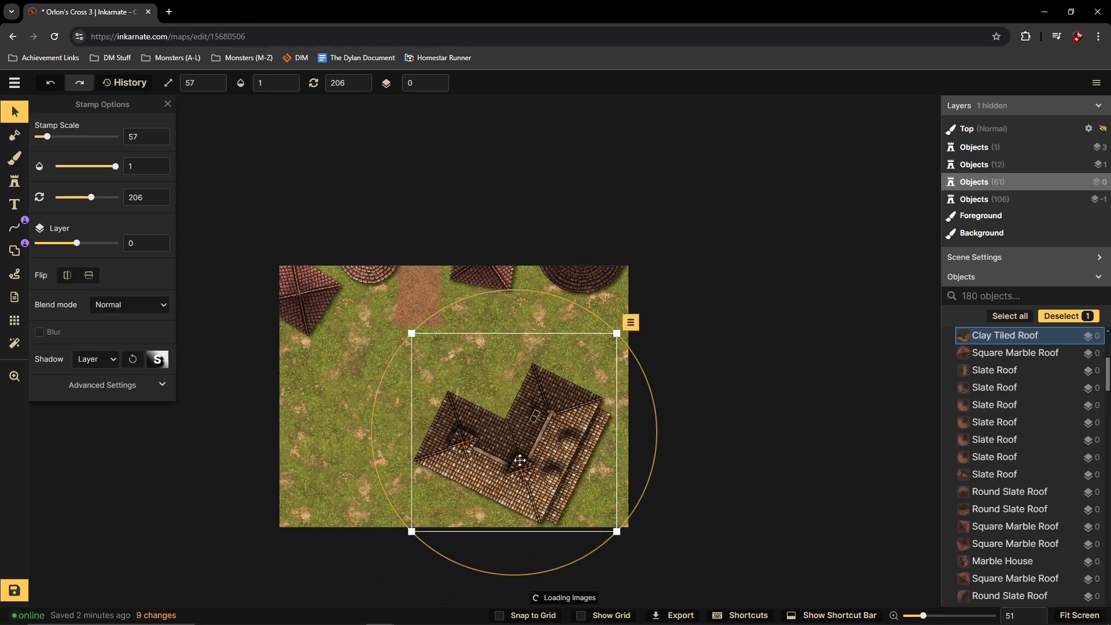
pyautogui.moveTo(575, 493); pyautogui.dragTo(591, 470)
pyautogui.moveTo(559, 302); pyautogui.dragTo(503, 296)
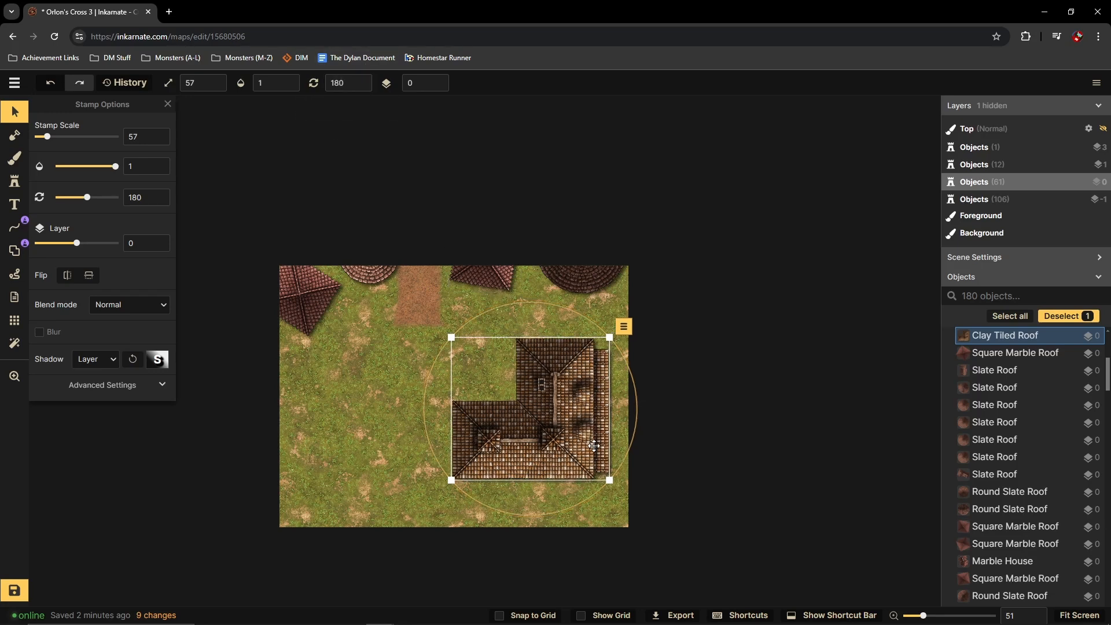
pyautogui.click(361, 88)
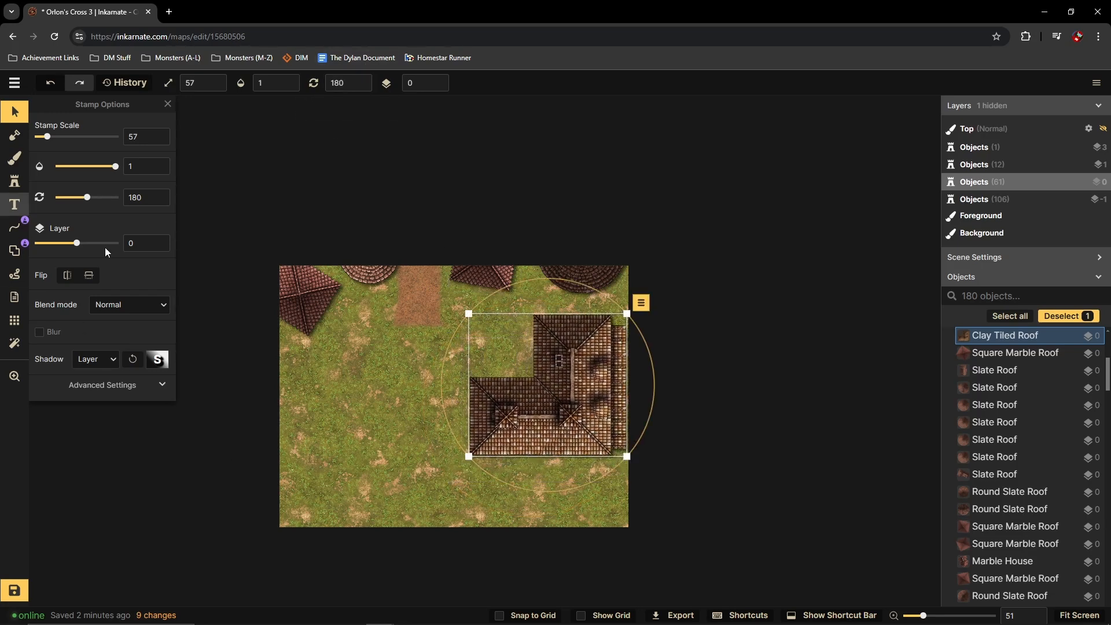
# Step: Place a square marble roof overlapping the map's left edge and a rectangular marble roof in the lower-left corner at scale 70
pyautogui.click(307, 298)
pyautogui.click(20, 187)
pyautogui.click(273, 365)
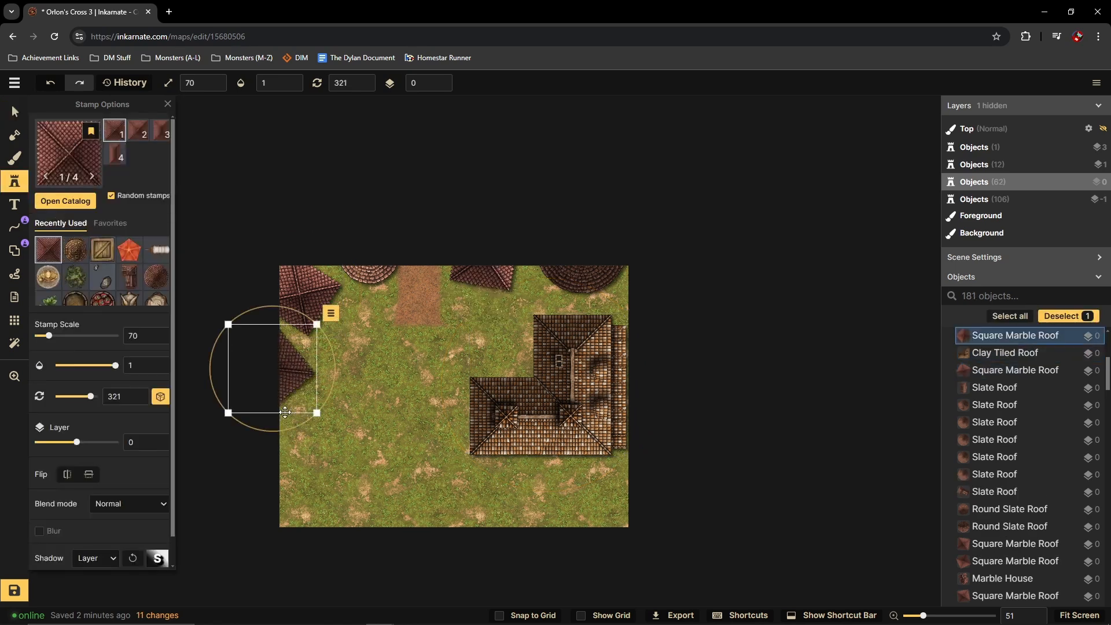
pyautogui.click(314, 489)
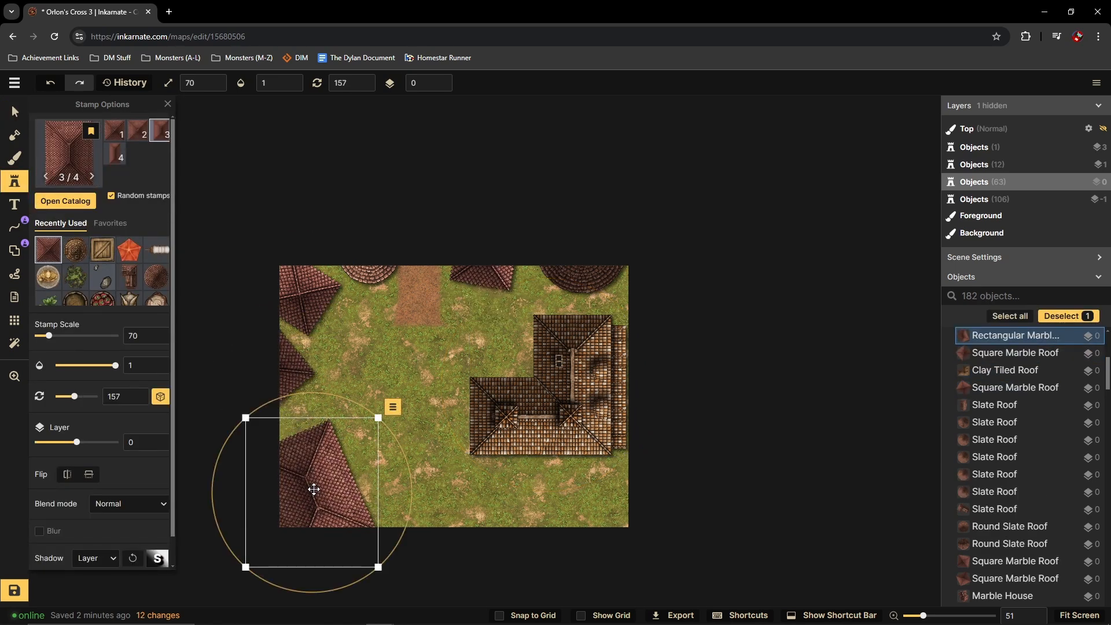
# Step: Place a square marble roof, adjust its size and angle, and move it to the map's lower edge below the clay tiled roof
pyautogui.click(436, 503)
pyautogui.moveTo(424, 433); pyautogui.dragTo(412, 437)
pyautogui.moveTo(456, 483); pyautogui.dragTo(437, 504)
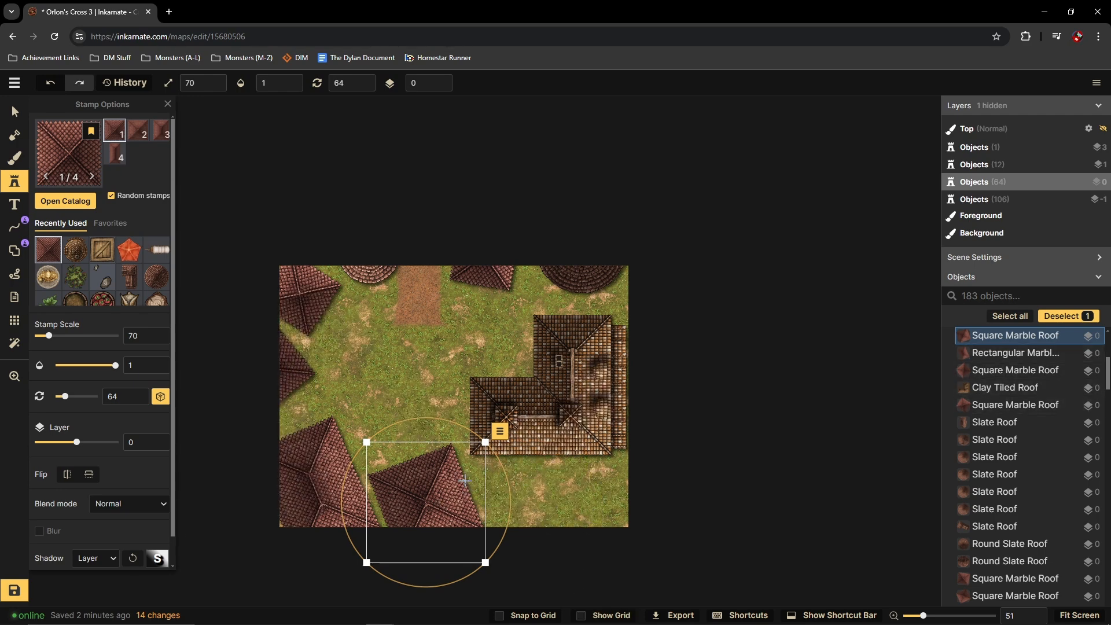
pyautogui.moveTo(431, 527); pyautogui.dragTo(556, 543)
# Step: Add a smaller square marble roof on the map's lower edge between the two larger marble roofs and adjust its size and angle
pyautogui.click(561, 440)
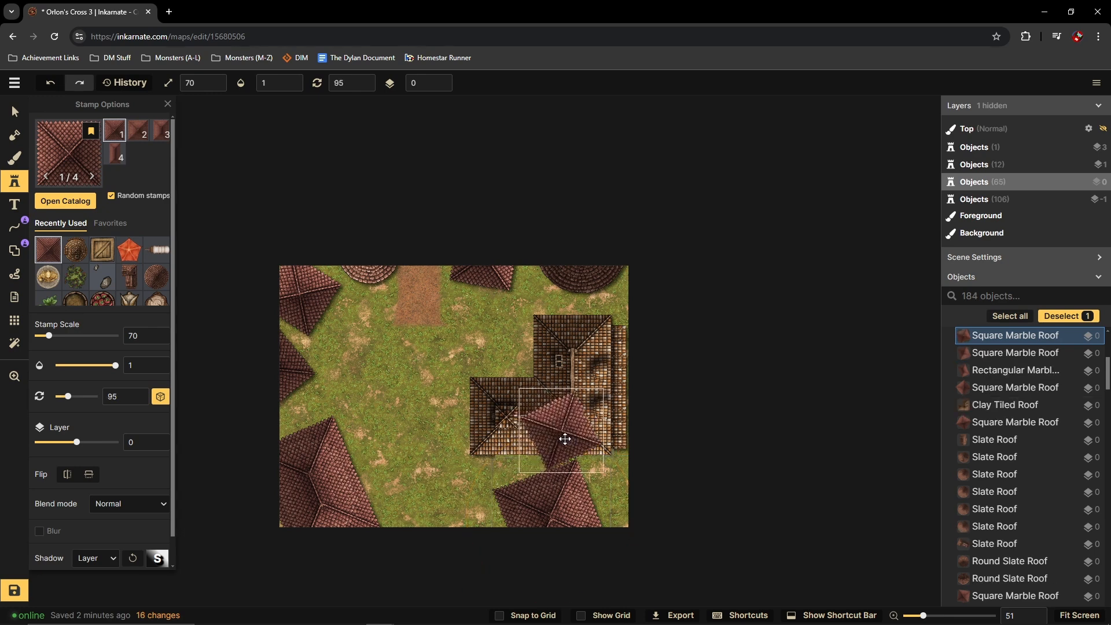
pyautogui.moveTo(469, 514); pyautogui.dragTo(434, 530)
pyautogui.moveTo(422, 466); pyautogui.dragTo(441, 465)
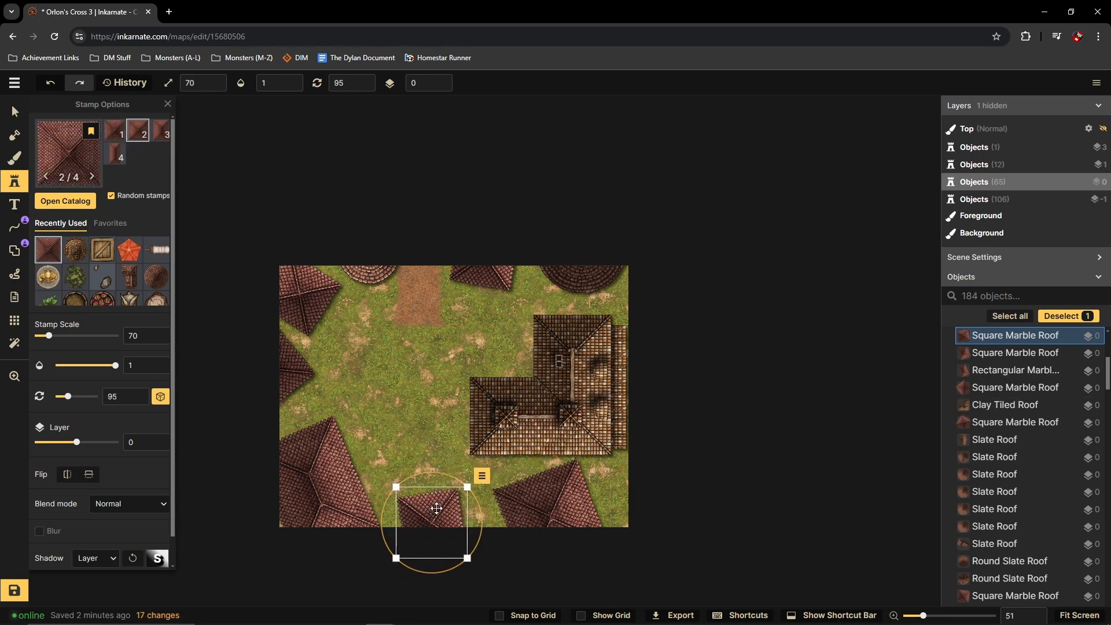
# Step: Straighten the larger square marble roof on the map's lower edge and shift both lower-edge square roofs further right
pyautogui.moveTo(434, 512); pyautogui.dragTo(427, 505)
pyautogui.click(20, 114)
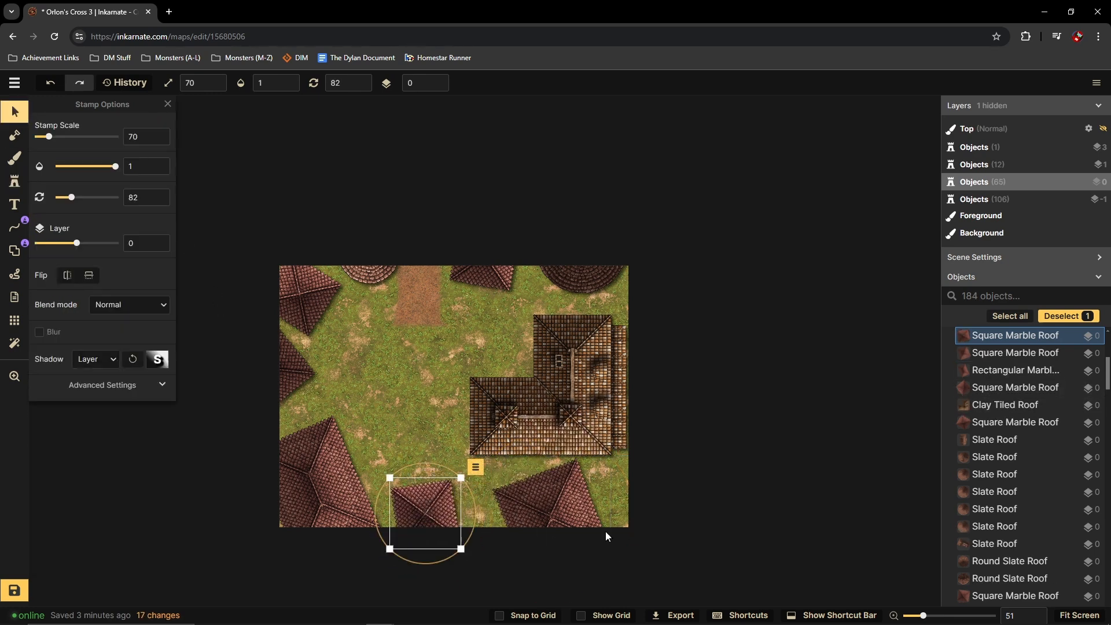
pyautogui.click(561, 501)
pyautogui.moveTo(549, 432); pyautogui.dragTo(576, 446)
pyautogui.moveTo(564, 521); pyautogui.dragTo(583, 521)
pyautogui.moveTo(426, 515); pyautogui.dragTo(449, 514)
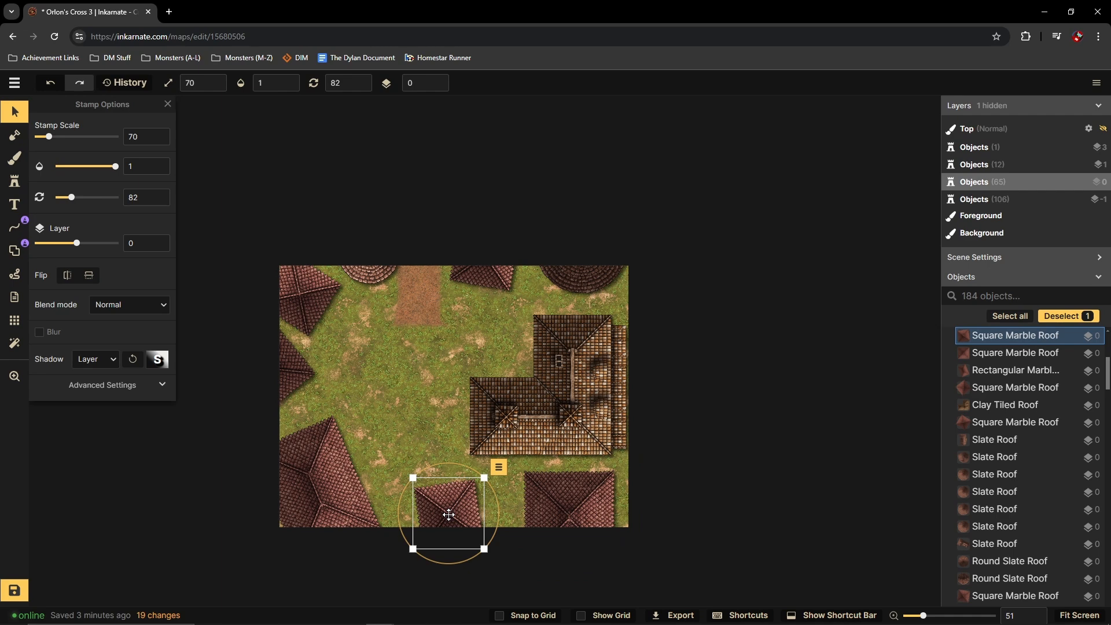
# Step: Place a round slate roof at scale 70 in the open grass above the large lower-left marble roof
pyautogui.click(424, 397)
pyautogui.click(359, 271)
pyautogui.click(11, 188)
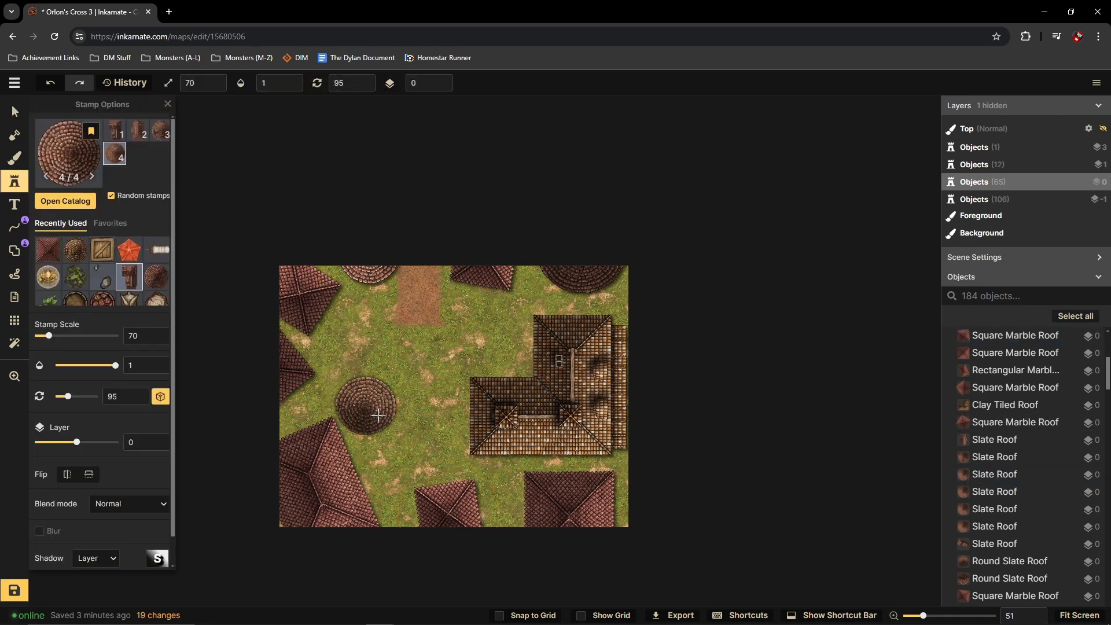
pyautogui.click(382, 409)
# Step: Set up the foreground brush with the reddish-brown dirt texture
pyautogui.click(23, 155)
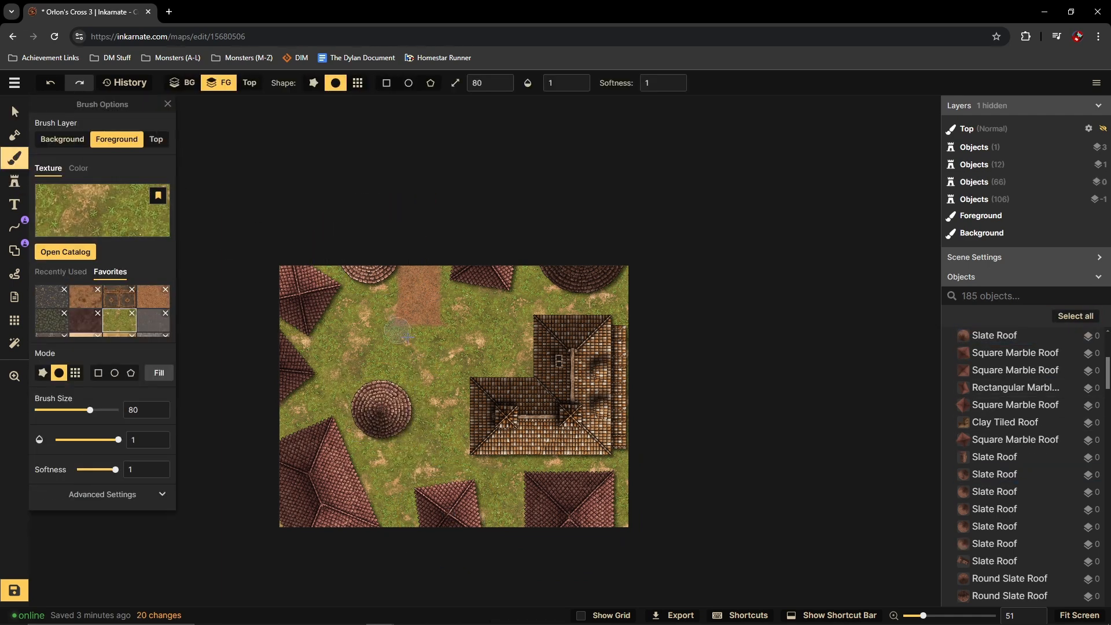
pyautogui.click(153, 298)
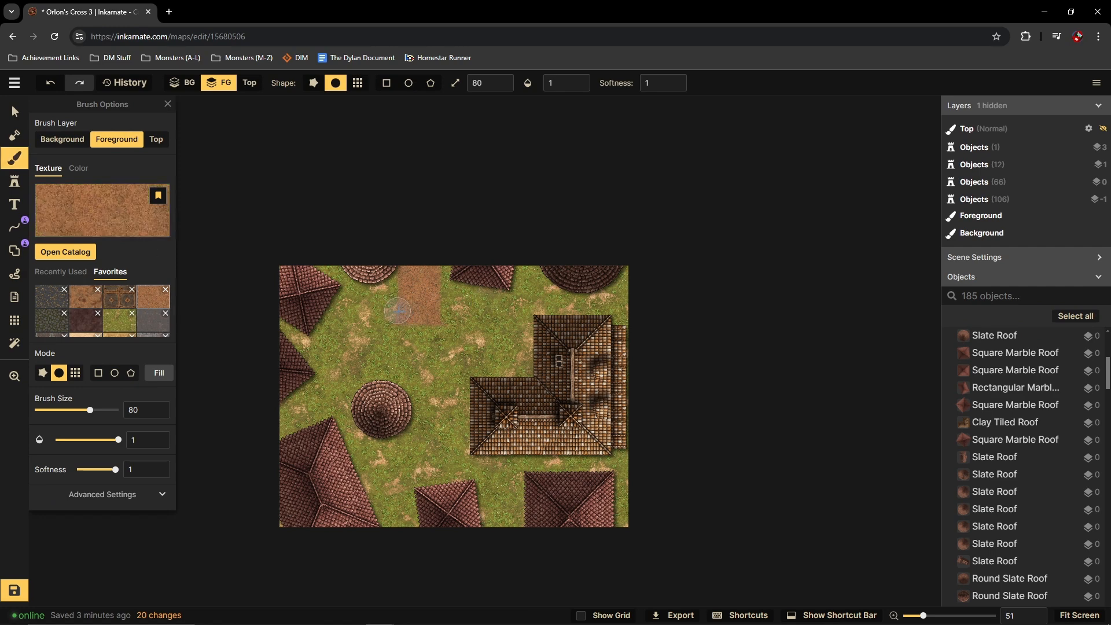
# Step: Try to extend the dirt road down toward the round roof with full-opacity dirt strokes
pyautogui.moveTo(404, 337); pyautogui.dragTo(392, 397)
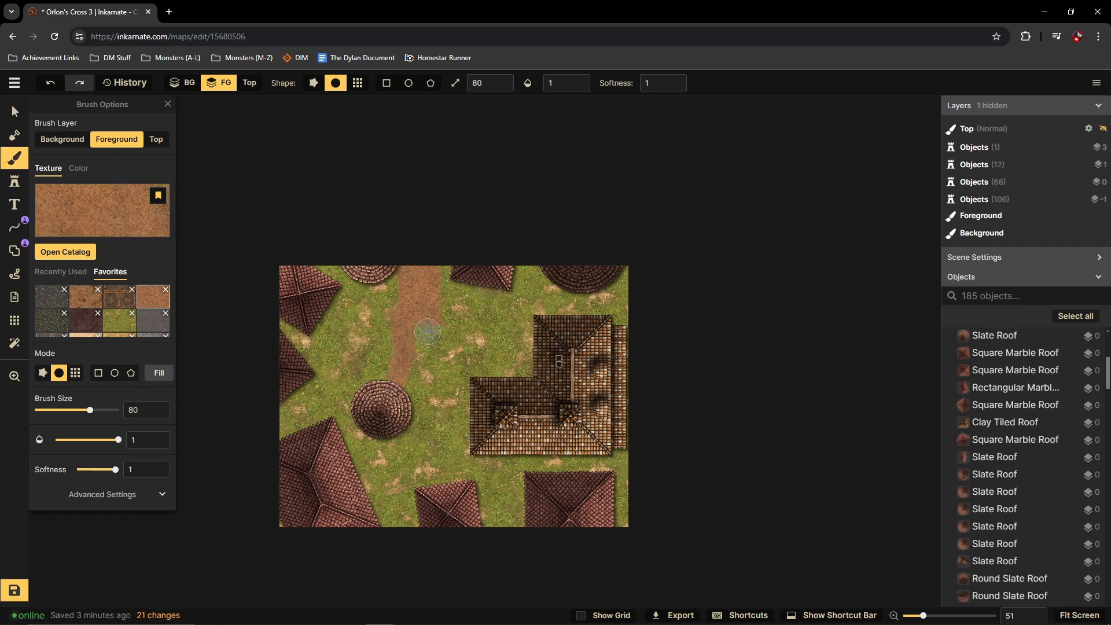
pyautogui.hotkey('ctrl', 'z')
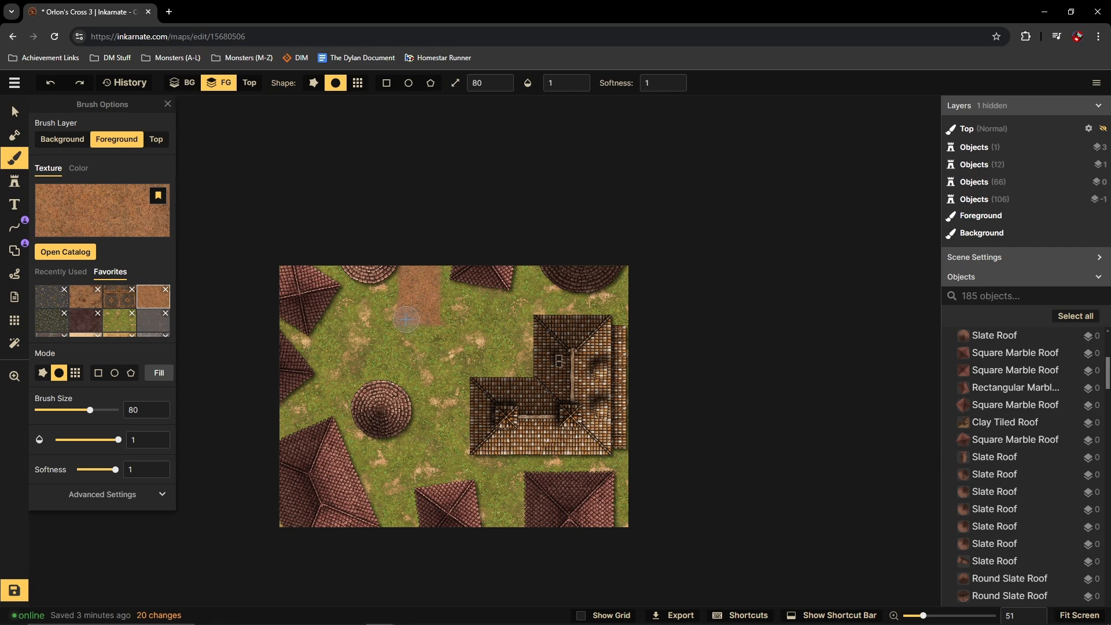
pyautogui.moveTo(406, 319); pyautogui.dragTo(400, 360)
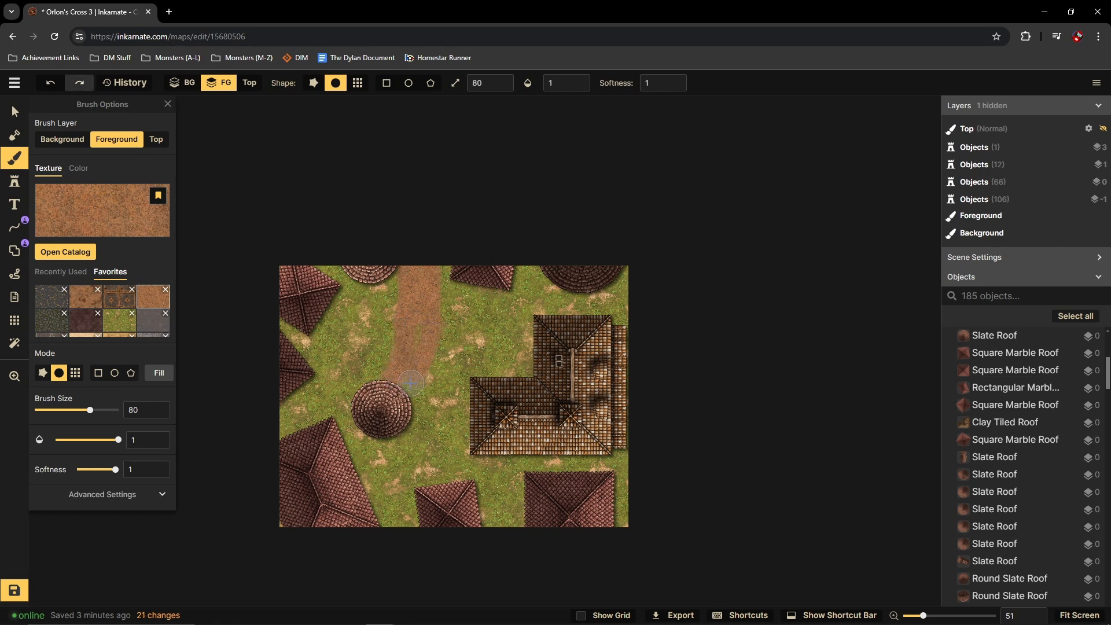
pyautogui.moveTo(411, 354)
pyautogui.mouseDown()
pyautogui.moveTo(397, 398)
pyautogui.moveTo(409, 425)
pyautogui.mouseUp()
pyautogui.hotkey('ctrl', 'z')
pyautogui.hotkey('ctrl', 'z')
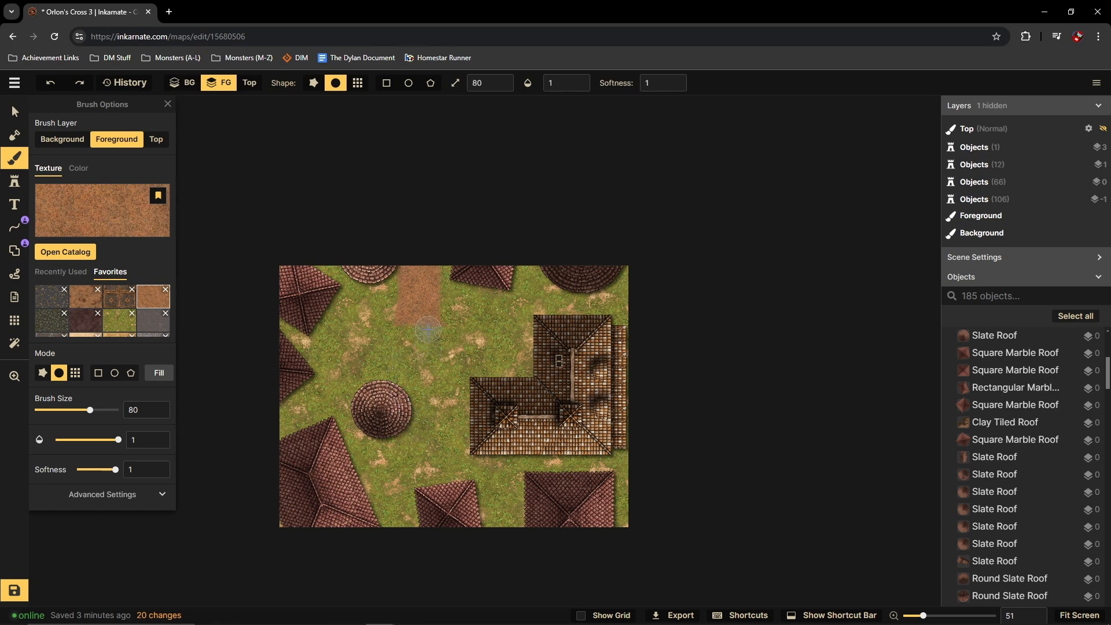
# Step: Lower the brush opacity to 0.58 and dab dirt patches over the grass between the buildings
pyautogui.moveTo(118, 440); pyautogui.dragTo(113, 444)
pyautogui.hotkey('ctrl', 'z')
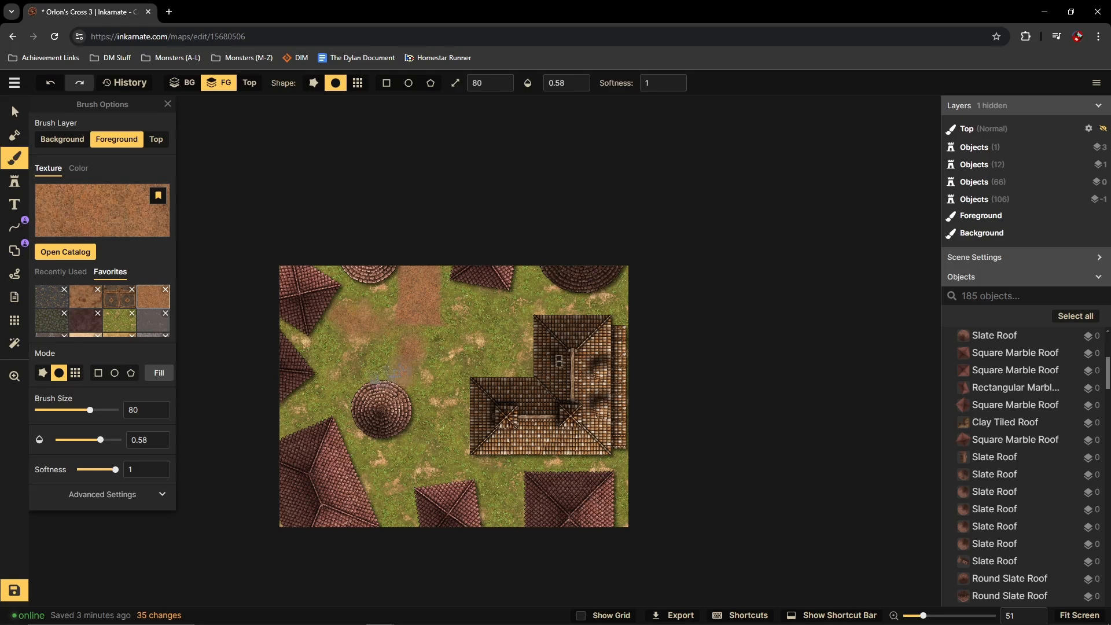
pyautogui.click(330, 401)
pyautogui.click(350, 462)
pyautogui.click(394, 501)
pyautogui.click(498, 465)
pyautogui.click(453, 511)
pyautogui.click(631, 476)
pyautogui.click(504, 501)
pyautogui.click(535, 474)
pyautogui.click(458, 406)
pyautogui.click(418, 377)
pyautogui.click(425, 460)
pyautogui.click(445, 412)
pyautogui.click(499, 462)
pyautogui.click(380, 457)
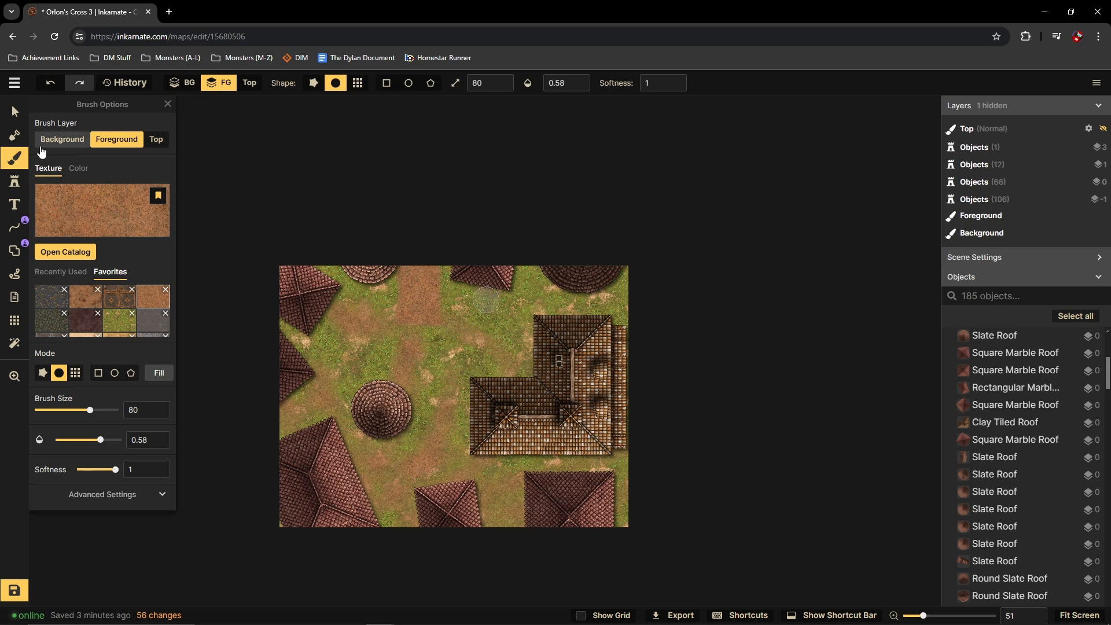
# Step: Place random crate stamps on layer -1, tucked under the marble roofs along the map's upper-left edge
pyautogui.click(15, 182)
pyautogui.click(129, 249)
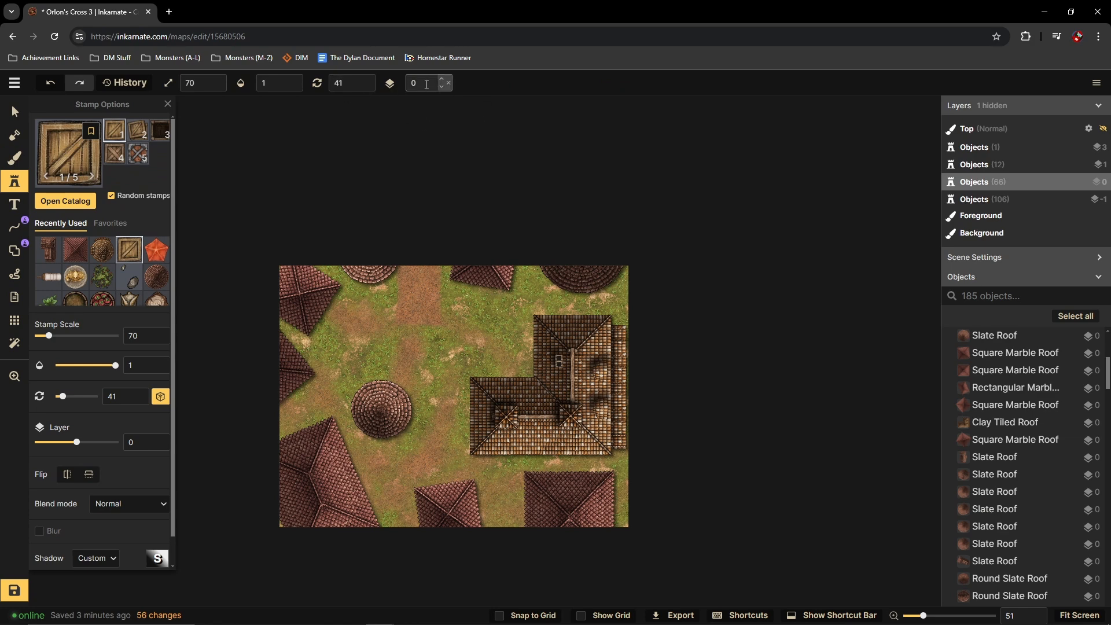
pyautogui.click(445, 86)
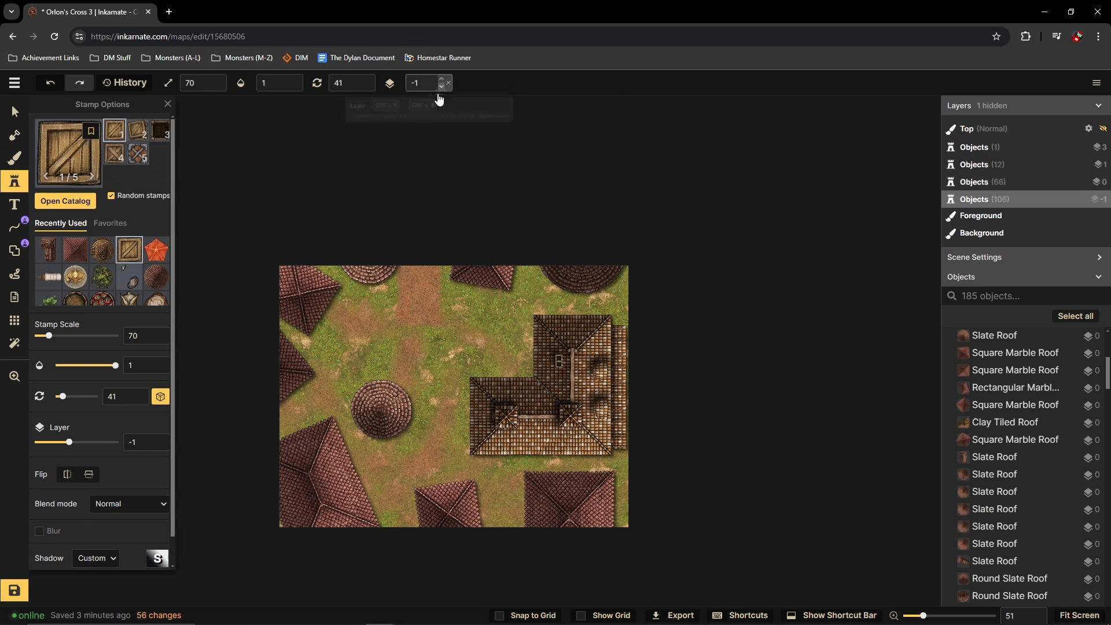
pyautogui.click(298, 331)
pyautogui.click(280, 316)
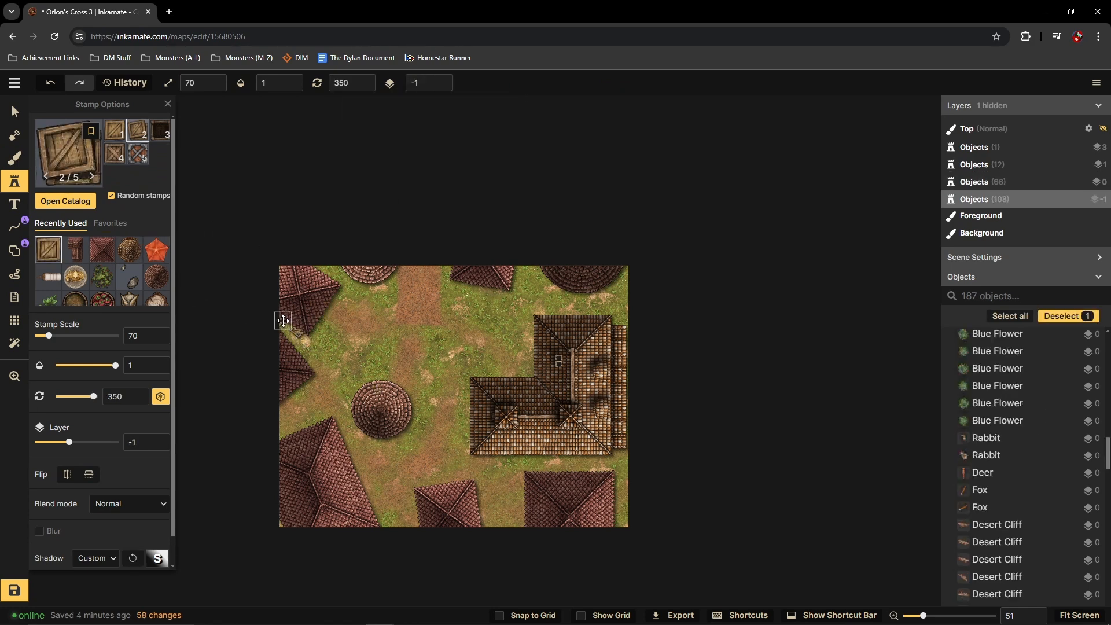
pyautogui.click(277, 318)
pyautogui.scroll(5, 278, 317)
# Step: Add crates along the upper side of the lower-left marble roof and around the lower-left rim of the round roof
pyautogui.moveTo(275, 427); pyautogui.dragTo(322, 428)
pyautogui.scroll(-2, 361, 345)
pyautogui.click(307, 429)
pyautogui.click(323, 430)
pyautogui.click(390, 429)
pyautogui.moveTo(422, 452); pyautogui.dragTo(418, 444)
# Step: Place a row of three crates along the lower wall of the clay-roofed building
pyautogui.click(576, 472)
pyautogui.click(601, 472)
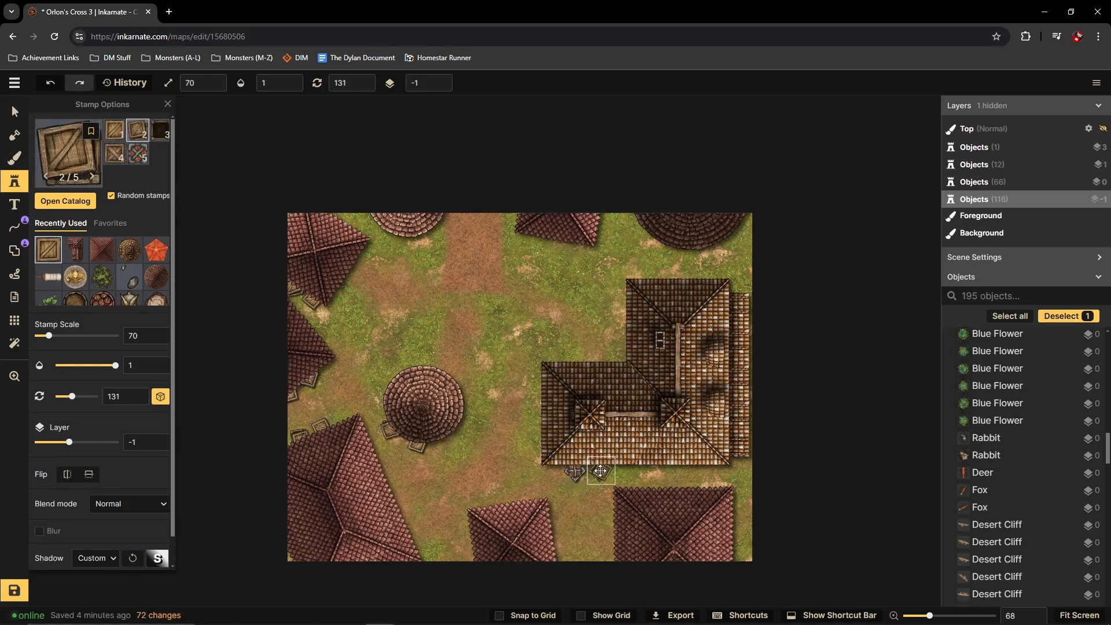
pyautogui.click(625, 472)
pyautogui.moveTo(626, 472); pyautogui.dragTo(622, 469)
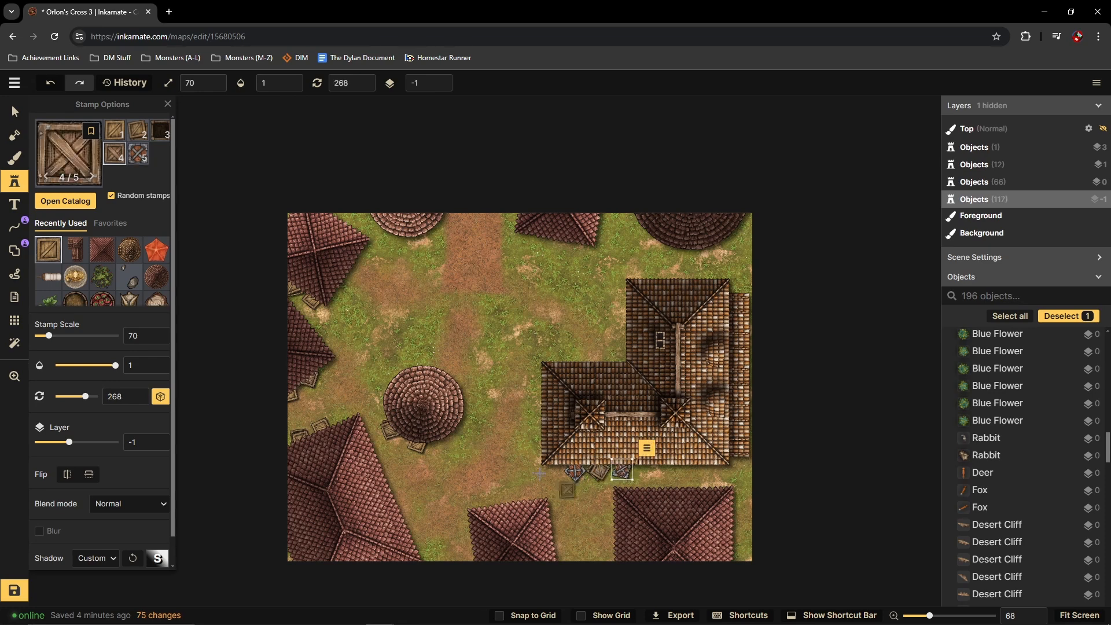
# Step: Place crates along the right sides of the smaller lower-edge marble roof and the large lower-left marble roof
pyautogui.scroll(-3, 509, 492)
pyautogui.scroll(3, 539, 529)
pyautogui.click(550, 528)
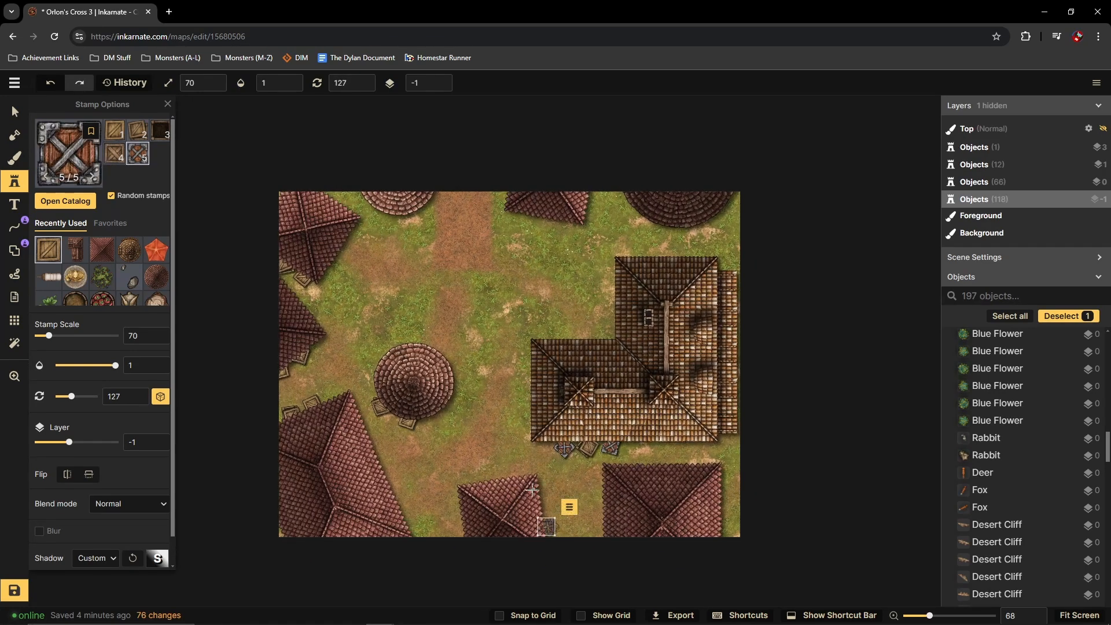
pyautogui.click(544, 504)
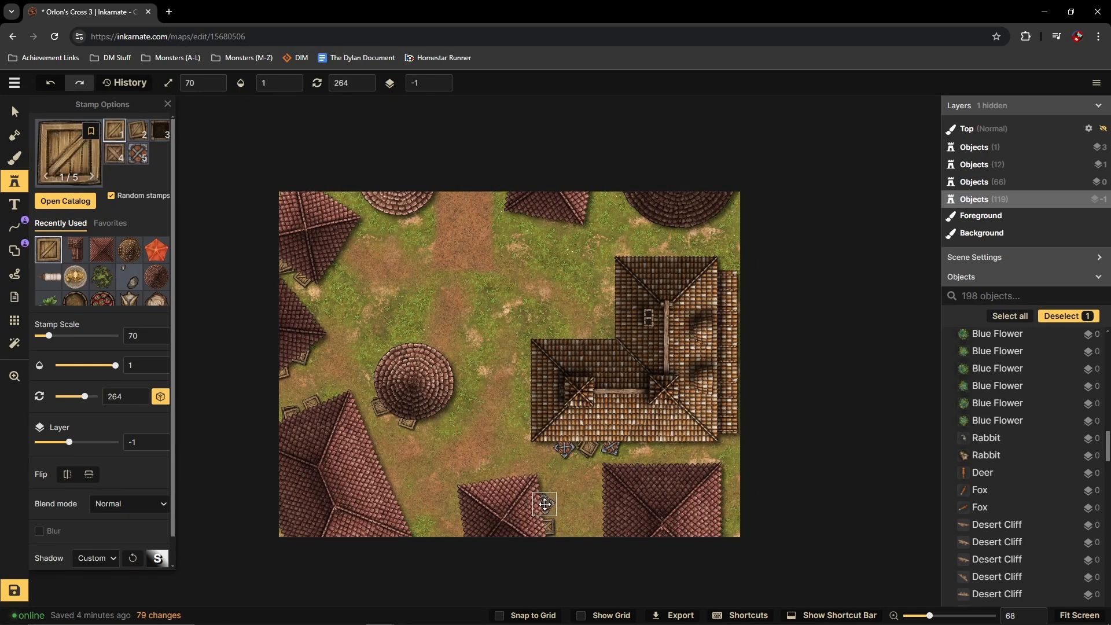
pyautogui.click(407, 521)
pyautogui.click(398, 495)
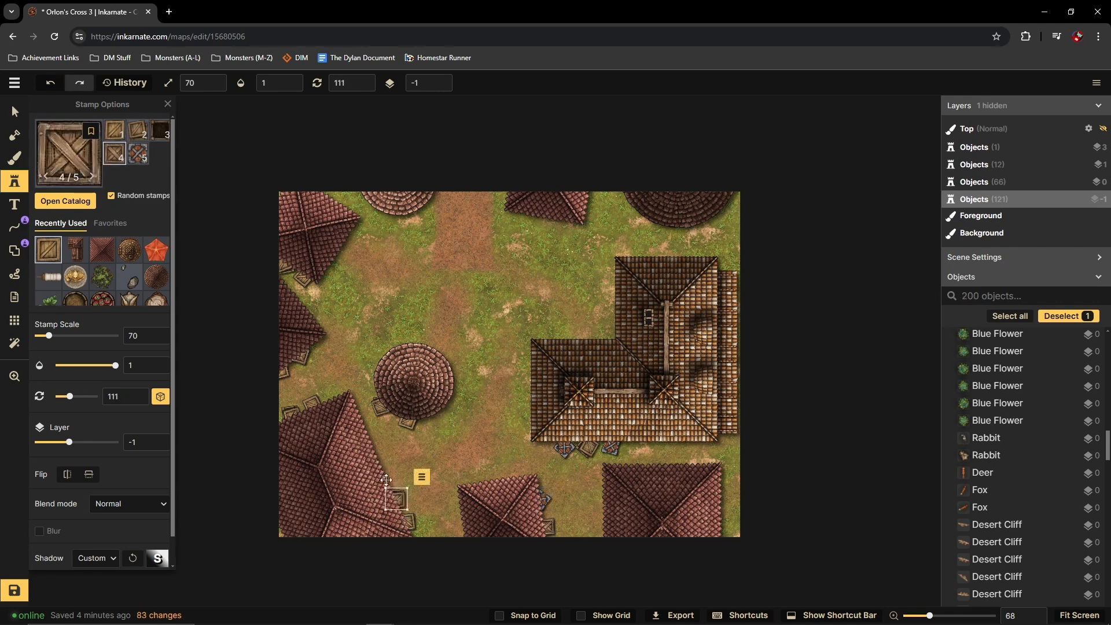
pyautogui.click(384, 473)
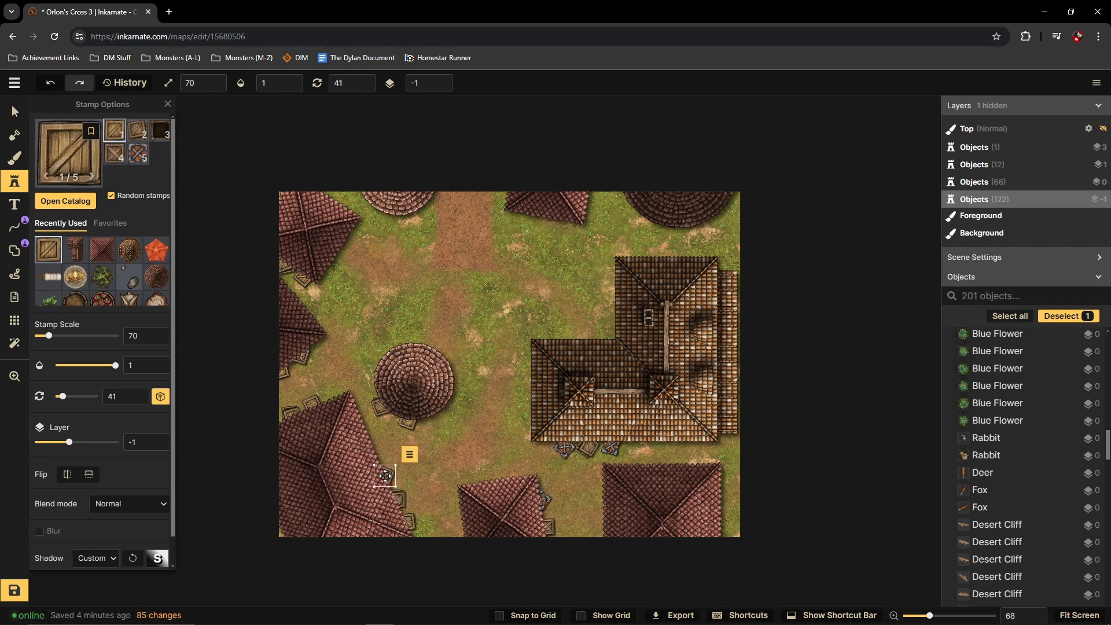
# Step: Move the two crates above the lower-left marble roof to the left side of the larger lower-edge square roof
pyautogui.click(12, 115)
pyautogui.moveTo(312, 406); pyautogui.dragTo(628, 486)
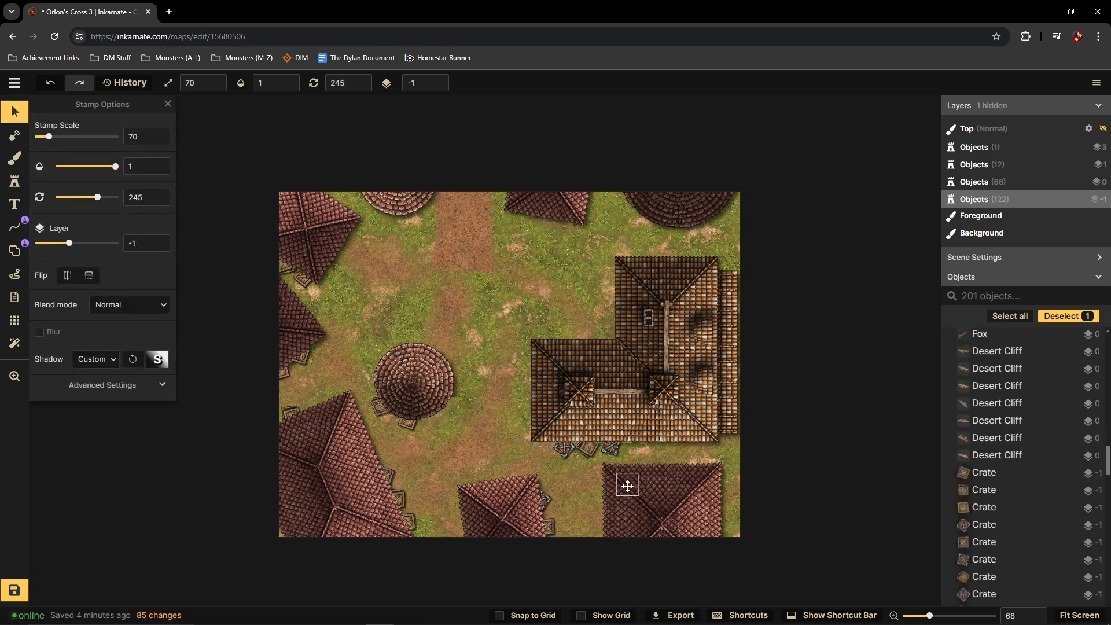
pyautogui.moveTo(286, 404); pyautogui.dragTo(600, 492)
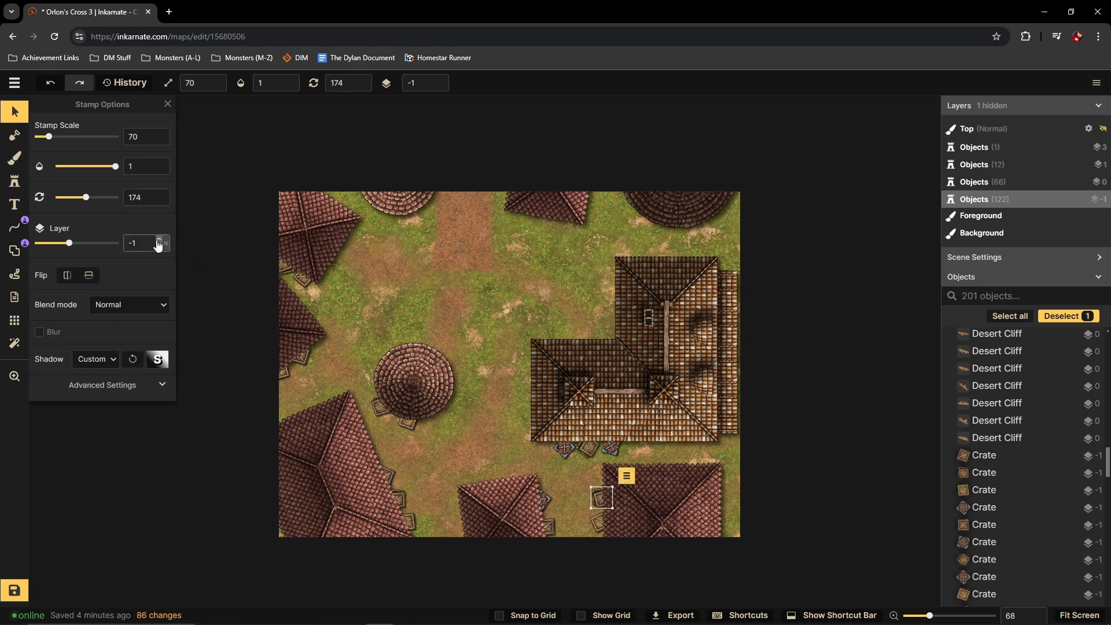
# Step: Scatter small rock stamps on layer -1 across the grass between the buildings
pyautogui.click(14, 181)
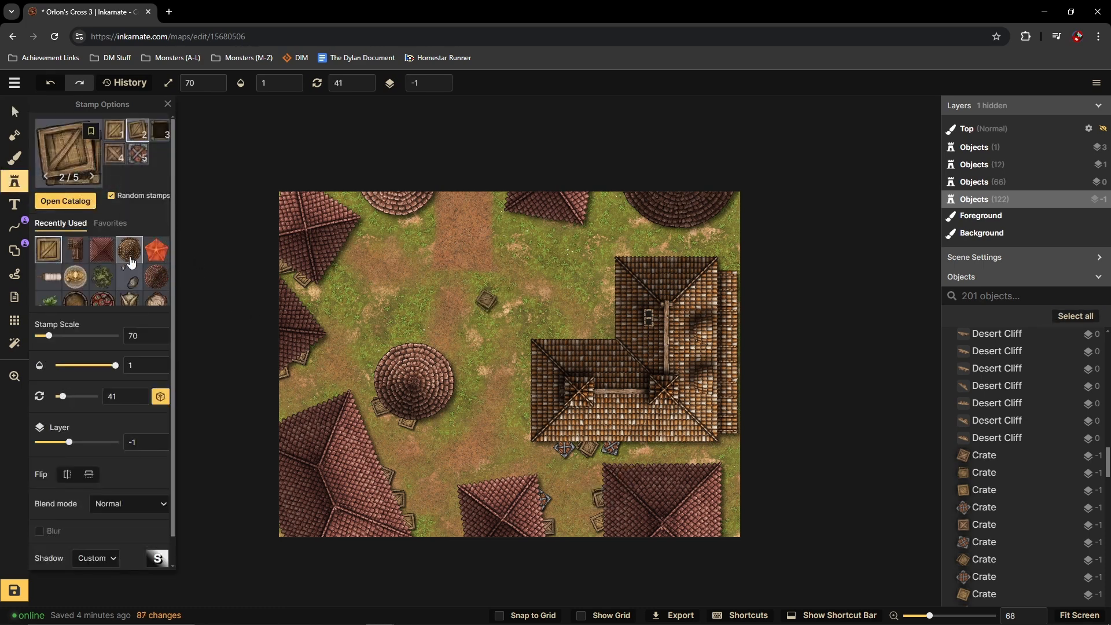
pyautogui.click(129, 276)
pyautogui.click(395, 225)
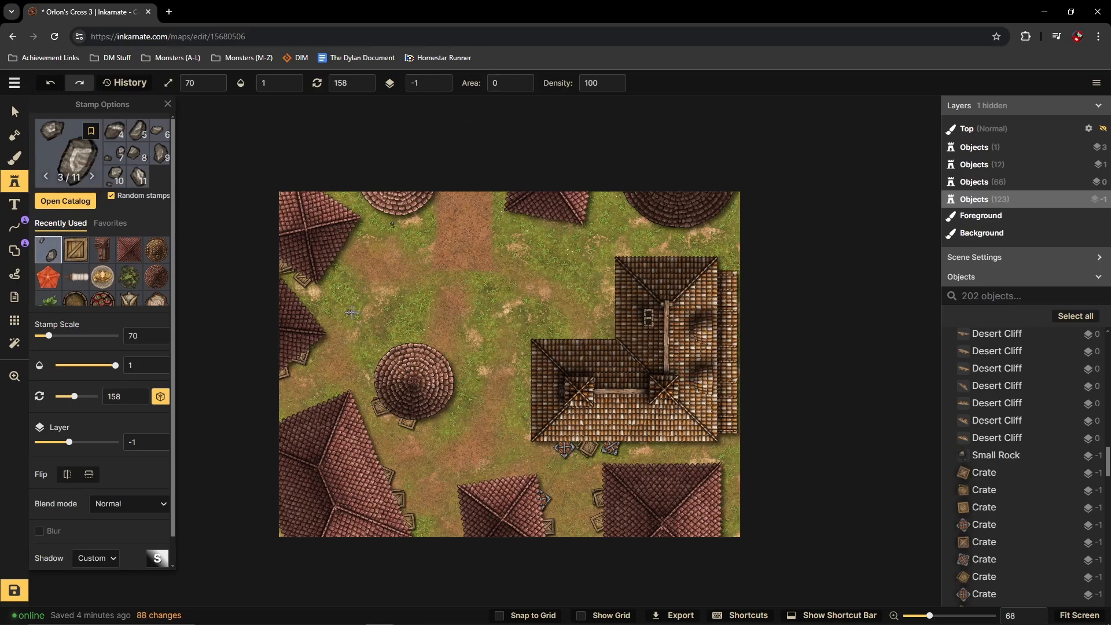
pyautogui.click(352, 313)
pyautogui.click(441, 427)
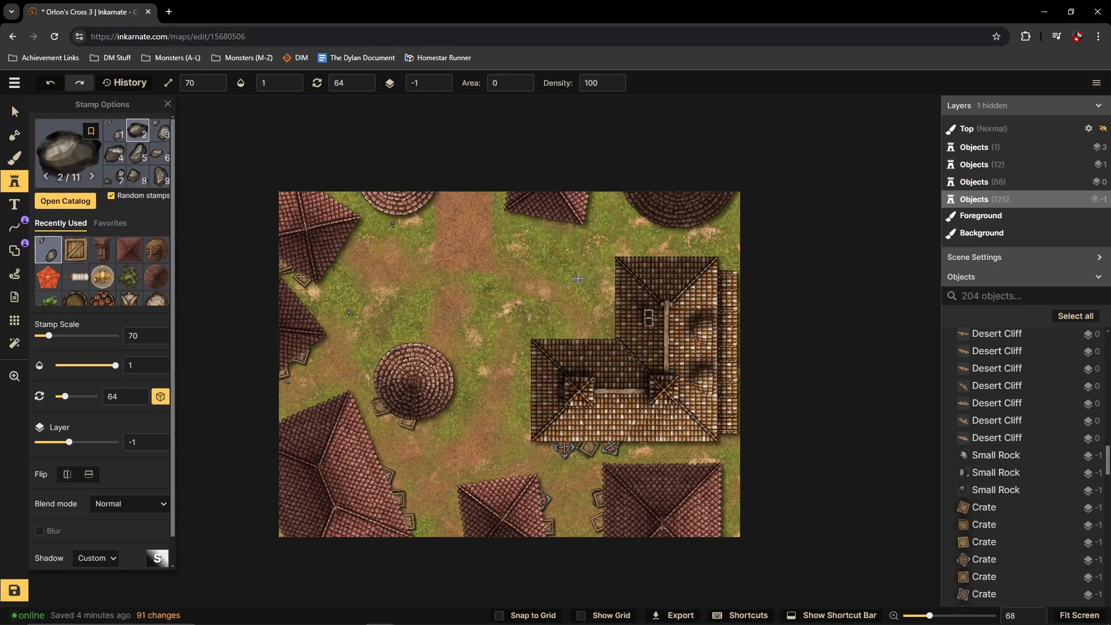
pyautogui.click(589, 253)
pyautogui.click(654, 239)
pyautogui.click(729, 231)
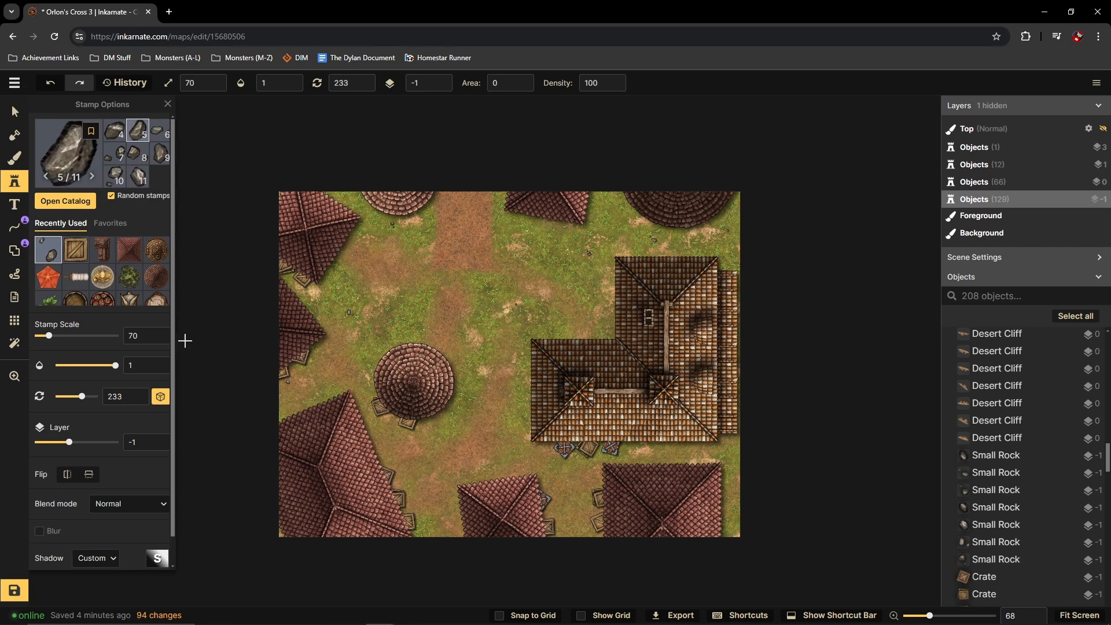
# Step: Place an apple tree between the round roof and the clay-roofed building, raised to layer 1 and enlarged to scale 178
pyautogui.click(129, 277)
pyautogui.click(461, 288)
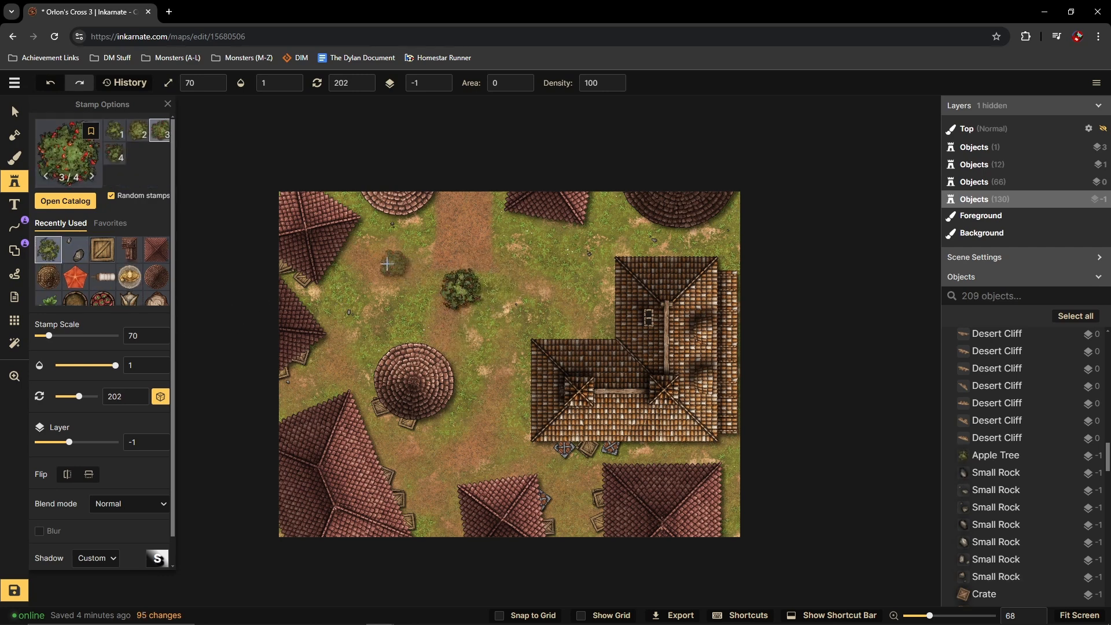
pyautogui.click(14, 112)
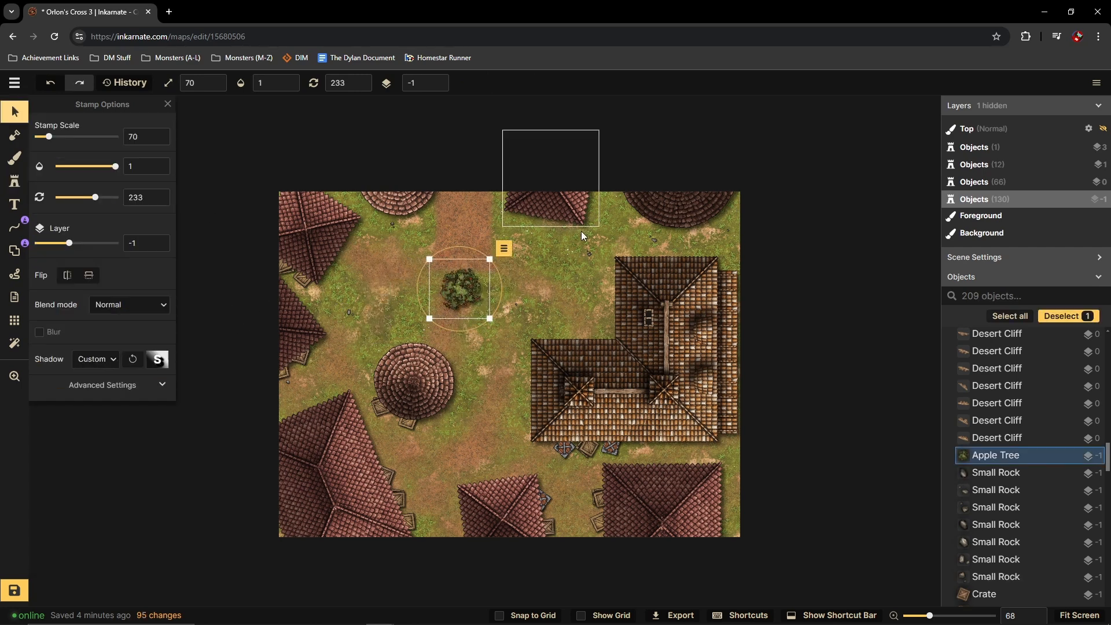
pyautogui.moveTo(490, 259); pyautogui.dragTo(518, 229)
pyautogui.moveTo(495, 309); pyautogui.dragTo(507, 414)
pyautogui.click(443, 79)
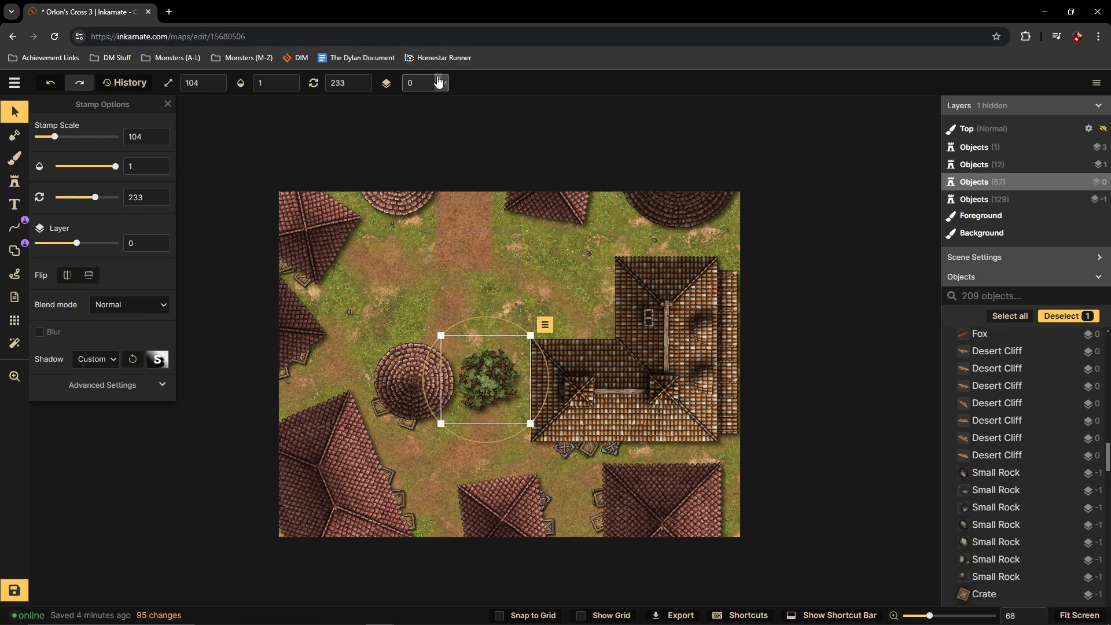
pyautogui.click(443, 79)
pyautogui.moveTo(531, 335); pyautogui.dragTo(569, 276)
pyautogui.moveTo(523, 367); pyautogui.dragTo(480, 396)
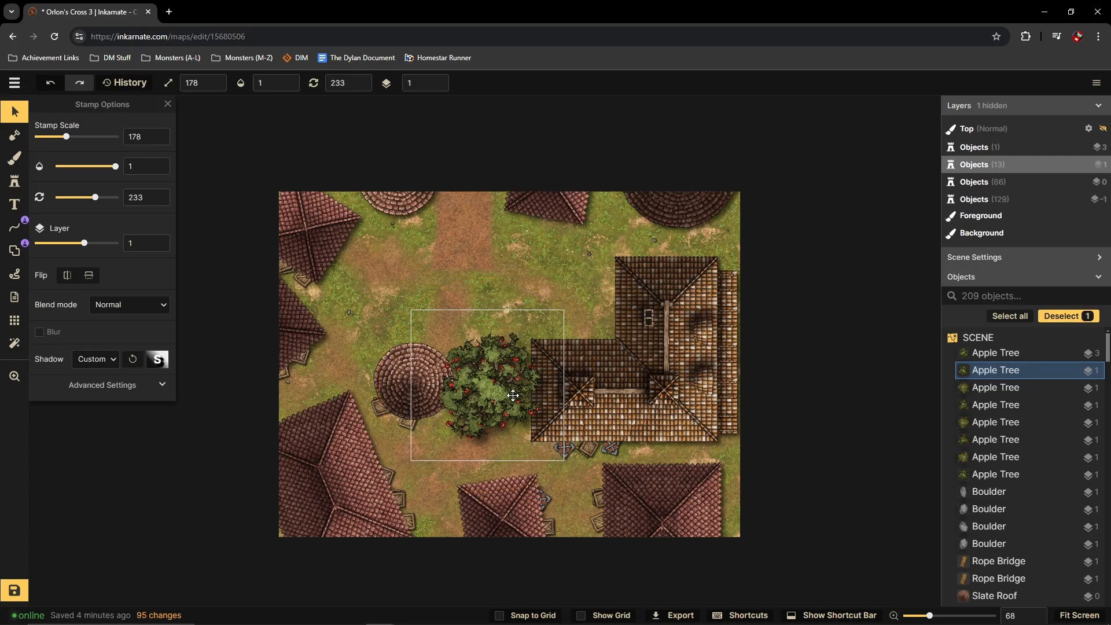
# Step: Search the stamp catalog for "ladder" and choose the Tavern: Inn ladder stamp
pyautogui.click(14, 158)
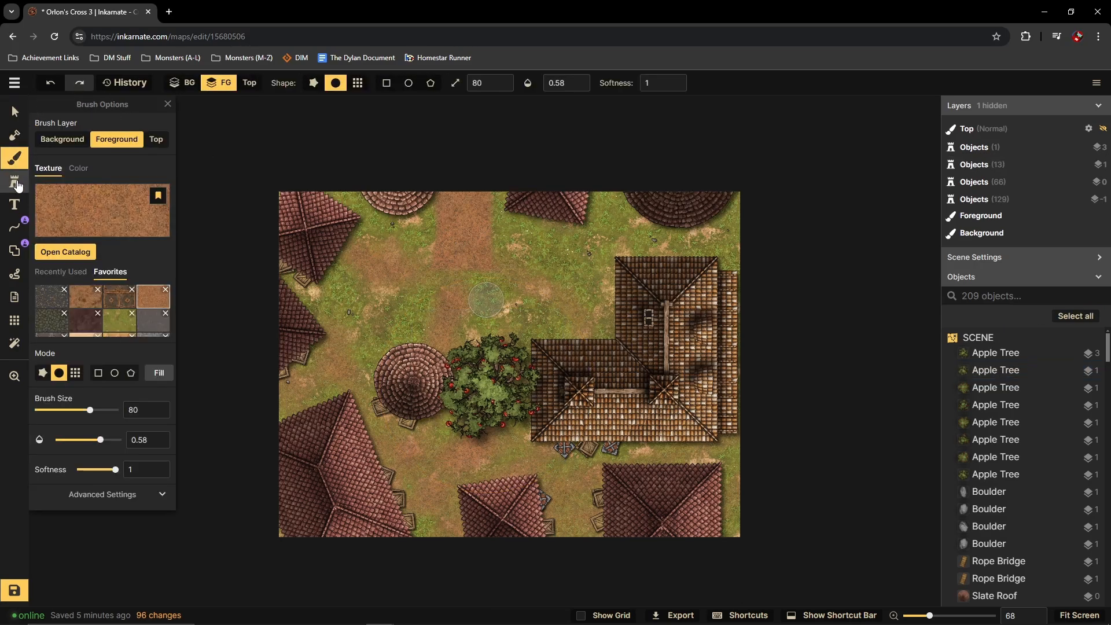
pyautogui.click(15, 181)
pyautogui.click(68, 203)
pyautogui.write('ladder')
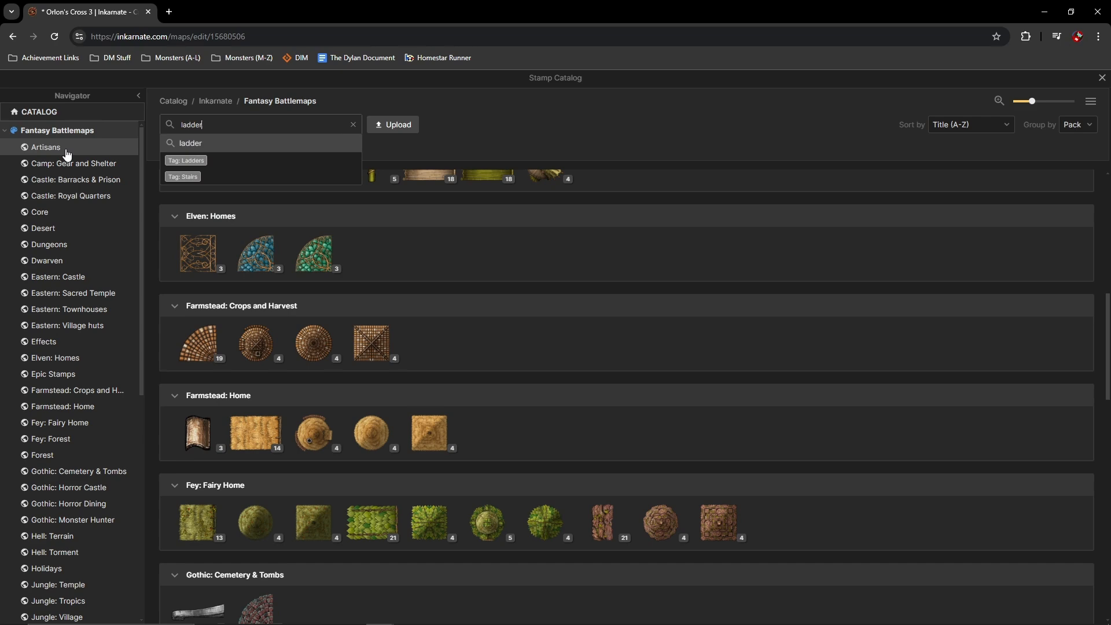
pyautogui.press('Return')
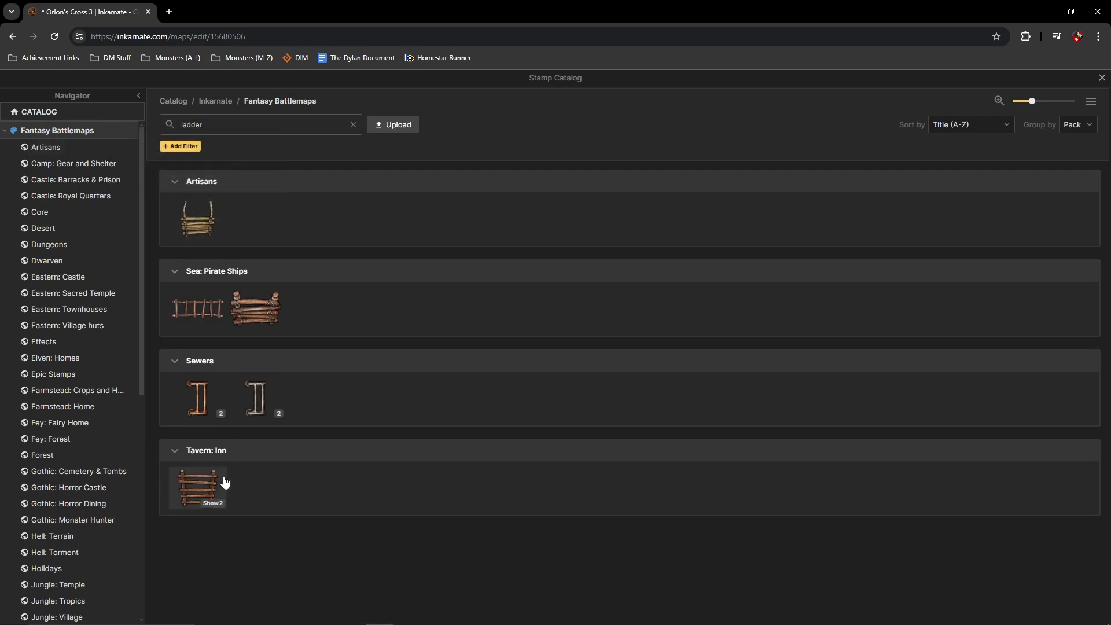
pyautogui.click(200, 487)
# Step: Place the ladder on layer 1 at scale 90 against the lower-left corner of the clay-roofed building
pyautogui.scroll(2, 594, 457)
pyautogui.click(636, 460)
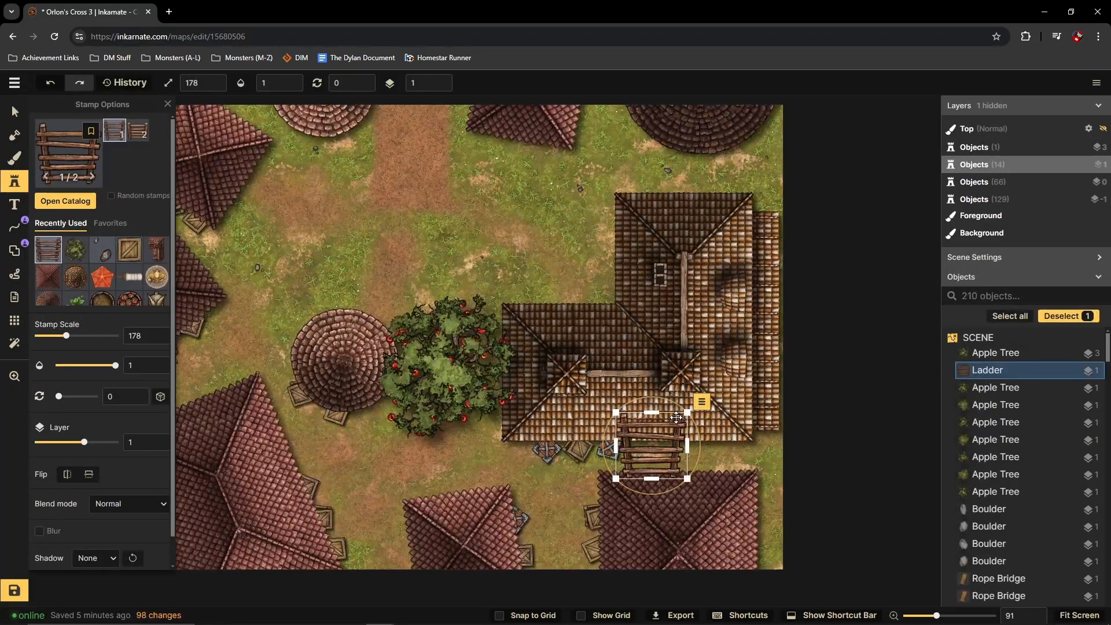
pyautogui.moveTo(658, 449); pyautogui.dragTo(522, 453)
pyautogui.moveTo(522, 452); pyautogui.dragTo(522, 450)
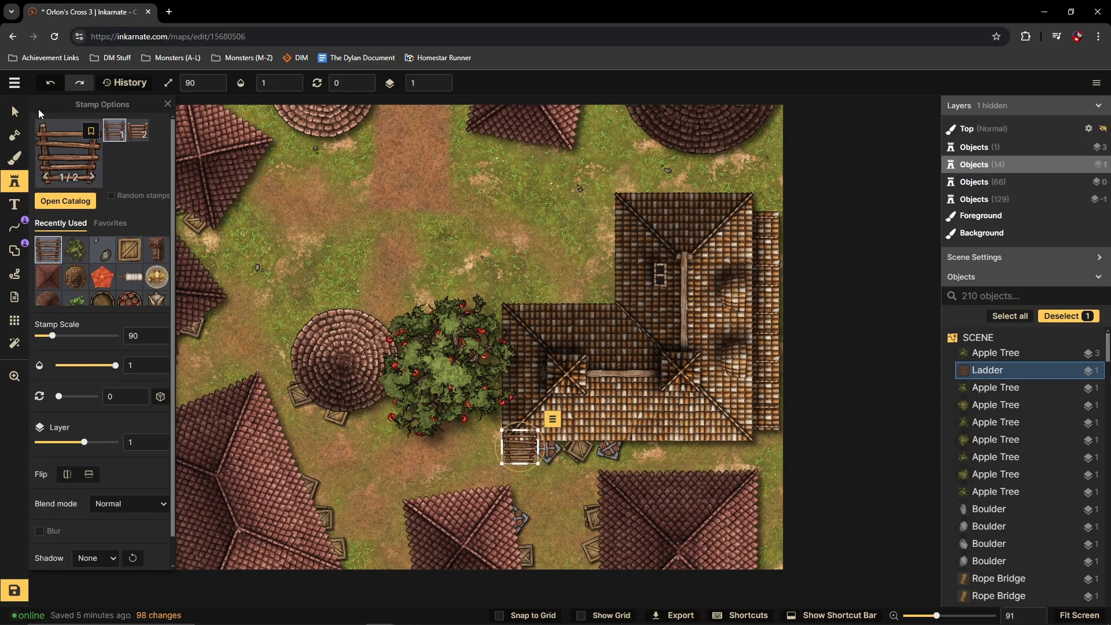
# Step: Search the stamp catalog for "bush" and choose the Summer Bush stamp
pyautogui.click(15, 112)
pyautogui.click(502, 264)
pyautogui.scroll(-4, 299, 184)
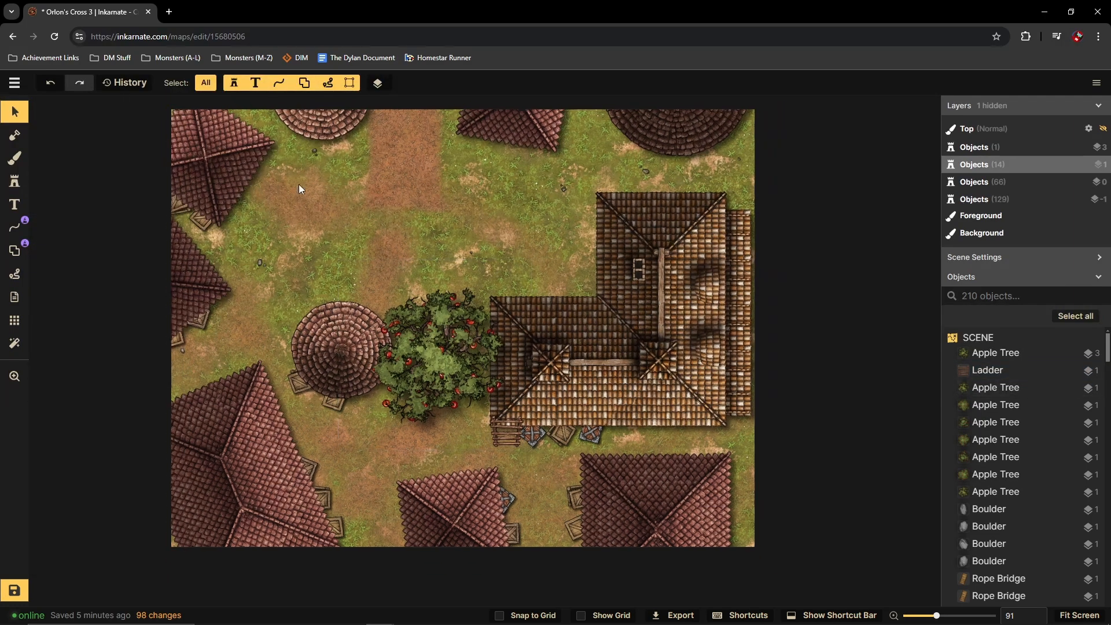
pyautogui.click(14, 181)
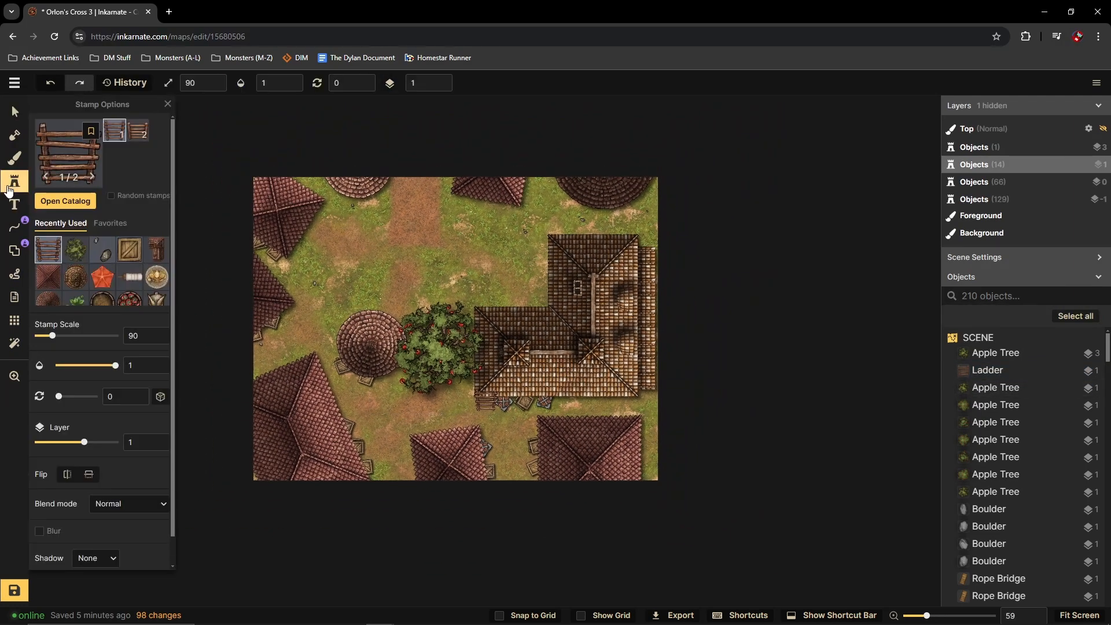
pyautogui.click(66, 201)
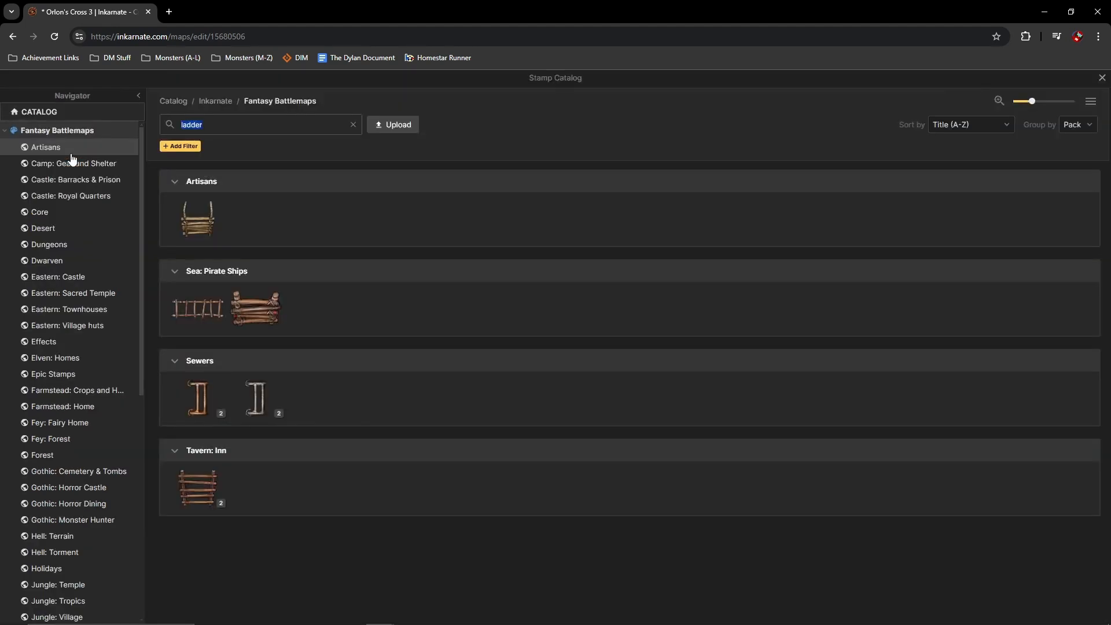
pyautogui.write('bush')
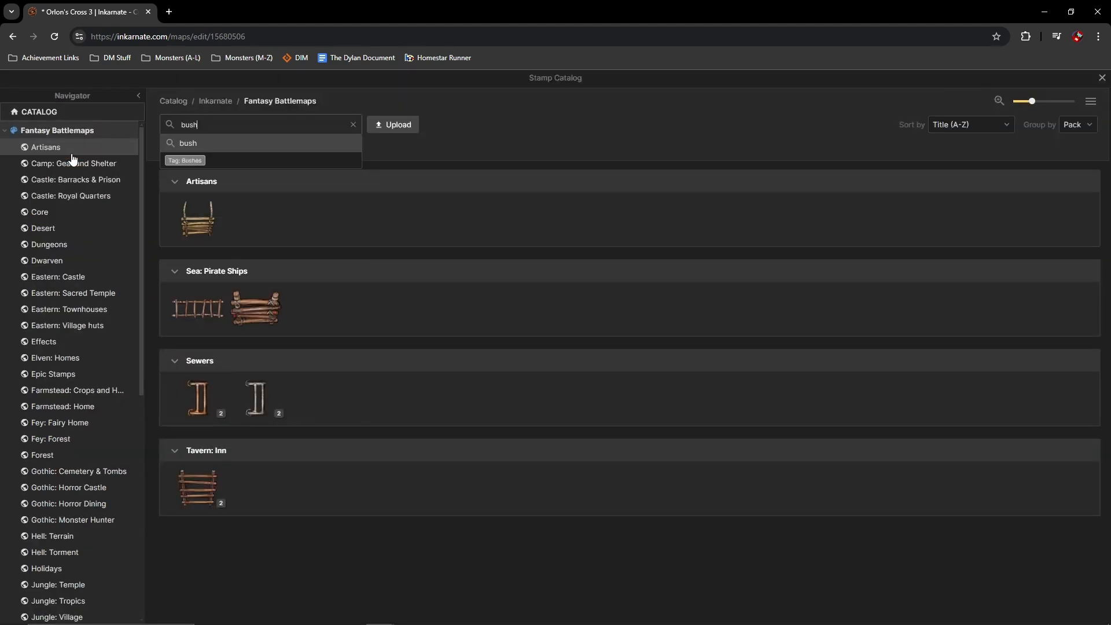
pyautogui.press('Return')
pyautogui.click(211, 214)
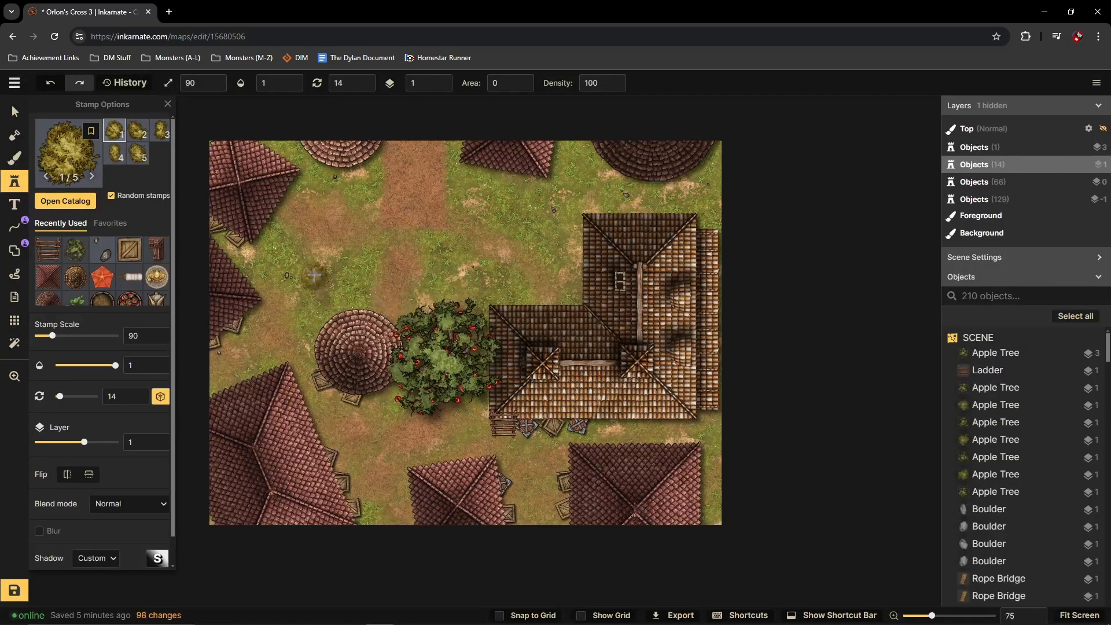
# Step: Place two Summer Bush stamps on layer 1 at scale 90 beside the houses along the map's left edge
pyautogui.click(298, 233)
pyautogui.click(14, 111)
pyautogui.click(297, 231)
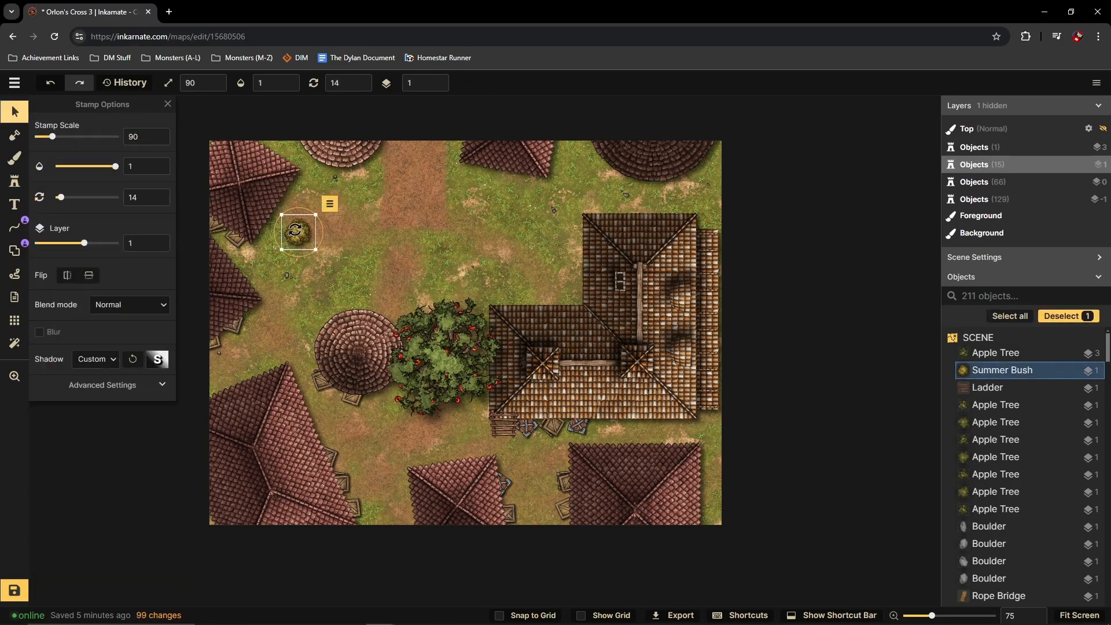
pyautogui.moveTo(295, 231); pyautogui.dragTo(255, 258)
pyautogui.click(14, 182)
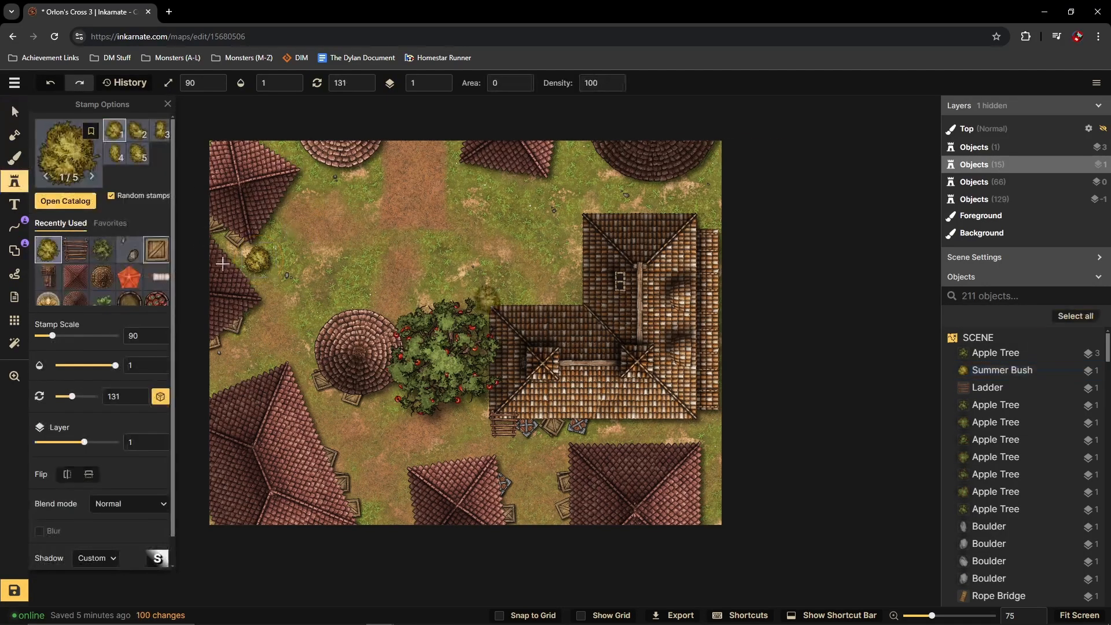
pyautogui.click(273, 281)
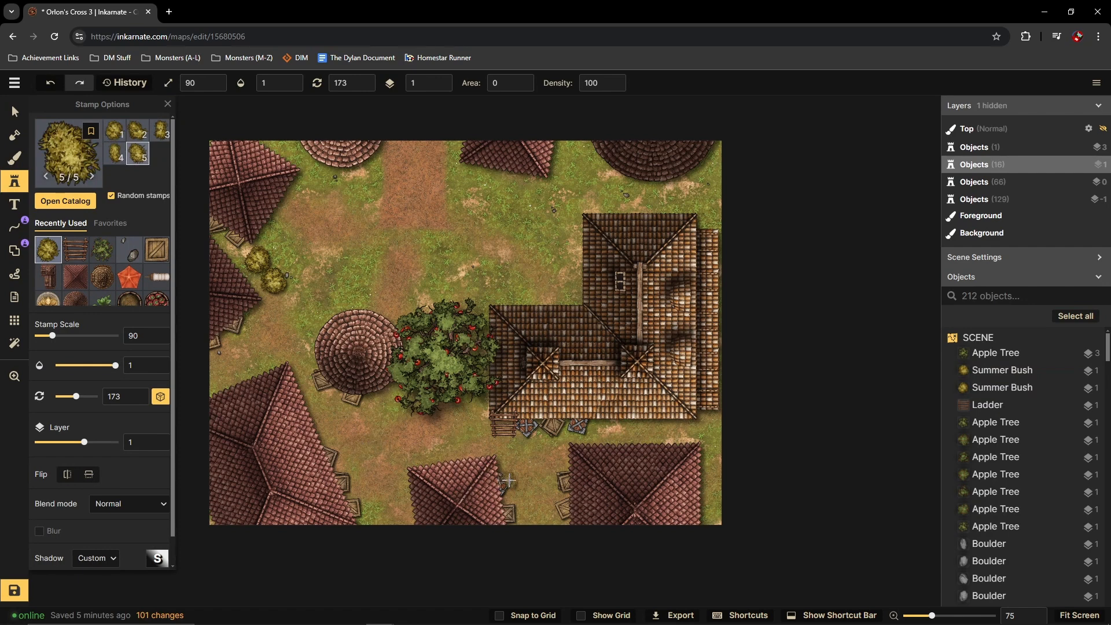
# Step: Place three Summer Bush stamps down the grassy gap between the two houses along the map's lower edge
pyautogui.click(527, 473)
pyautogui.click(537, 502)
pyautogui.click(530, 521)
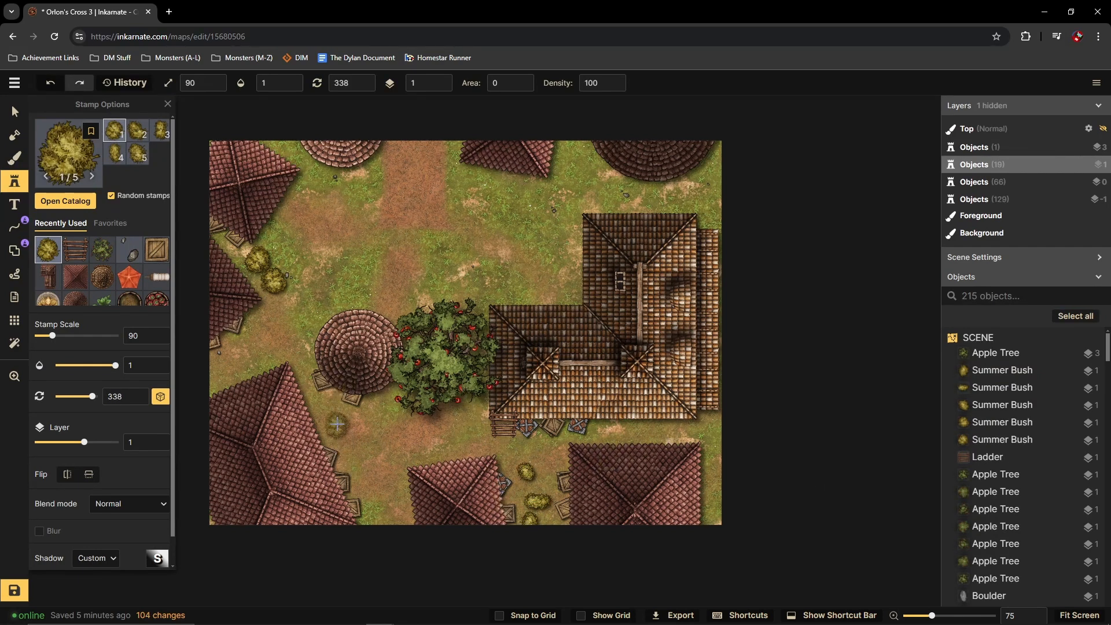
# Step: Place two more Summer Bush stamps on the grass northwest of the clay-roofed building
pyautogui.scroll(-2, 382, 412)
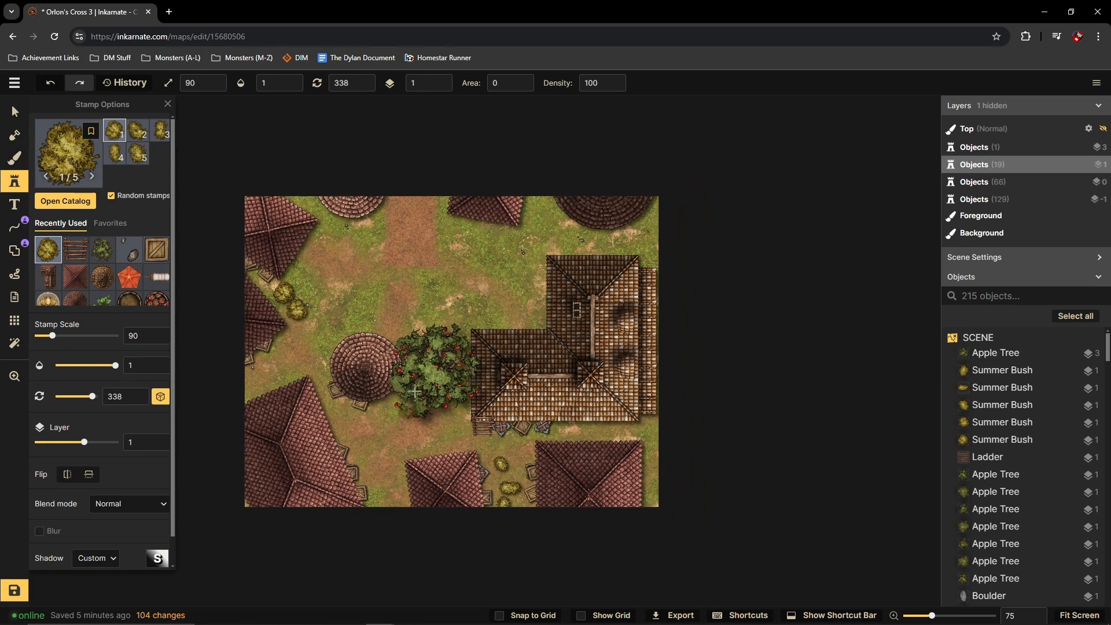
pyautogui.click(502, 240)
pyautogui.click(462, 300)
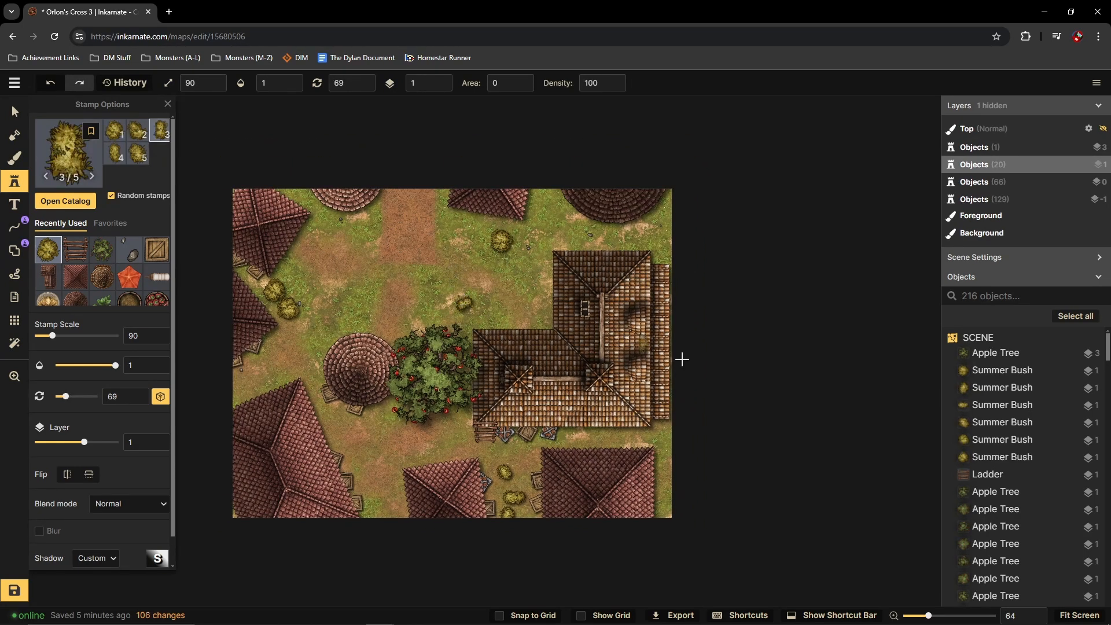
pyautogui.click(15, 111)
pyautogui.click(463, 304)
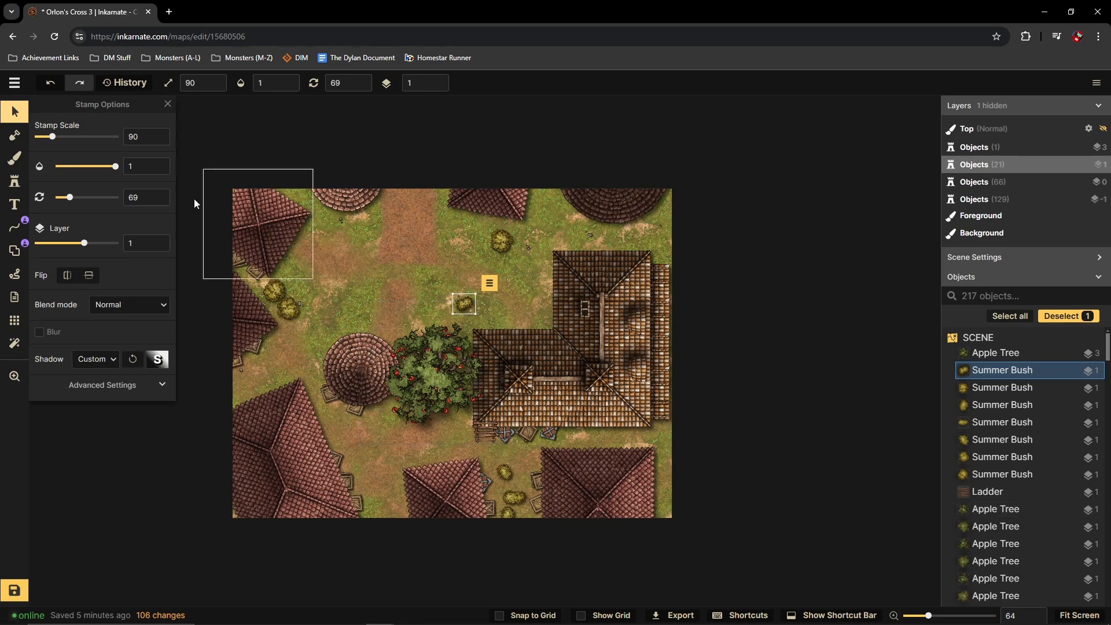
# Step: Search the stamp catalog for "fountain" and choose the Fancy Fountain stamp
pyautogui.click(16, 183)
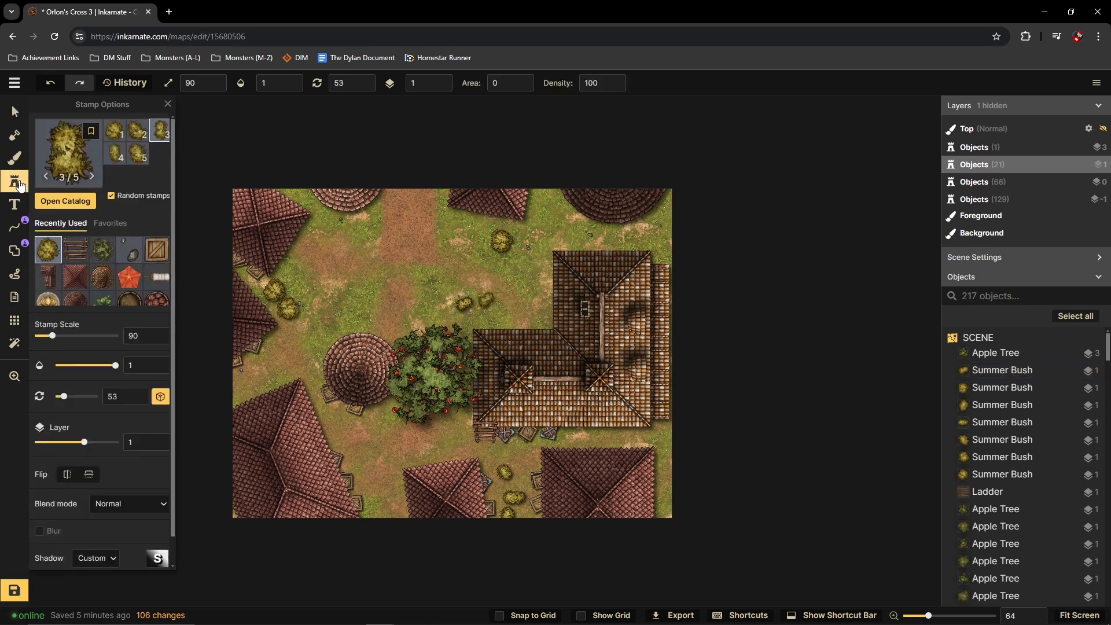
pyautogui.click(75, 166)
pyautogui.write('fou')
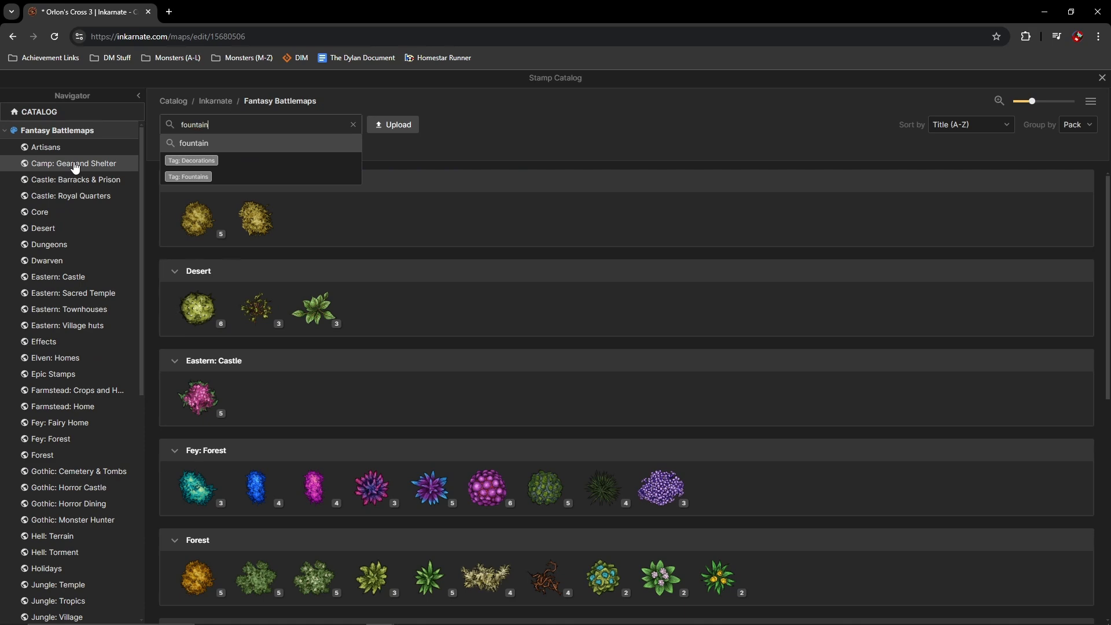
pyautogui.write('ntain')
pyautogui.press('Return')
pyautogui.click(200, 220)
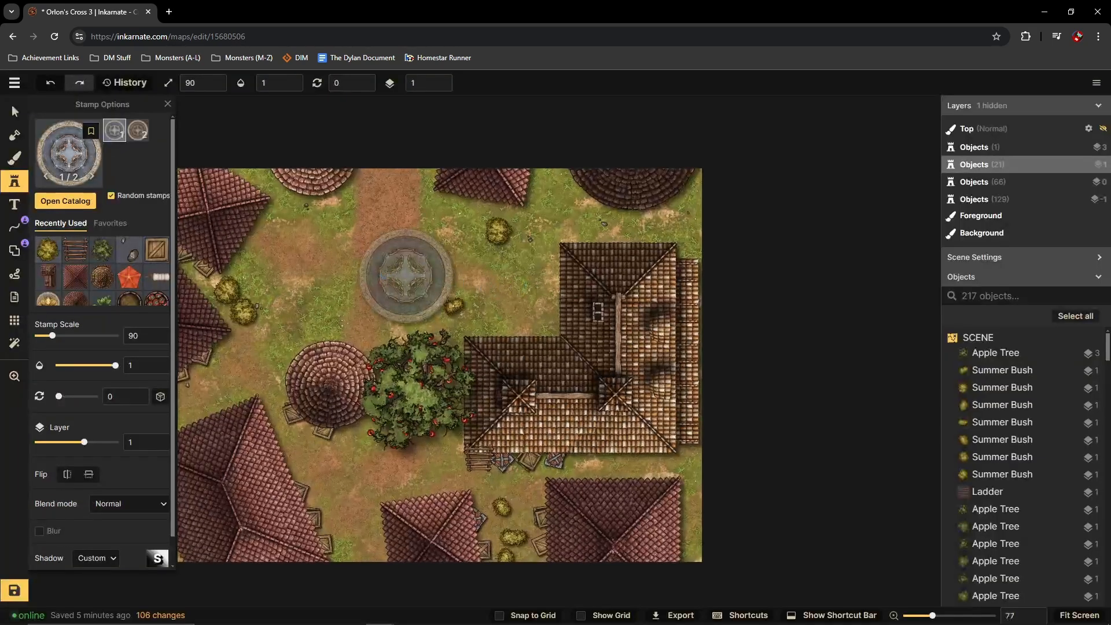
# Step: Place the Fancy Fountain on the central dirt path above the apple tree and enlarge it to scale 97
pyautogui.click(374, 268)
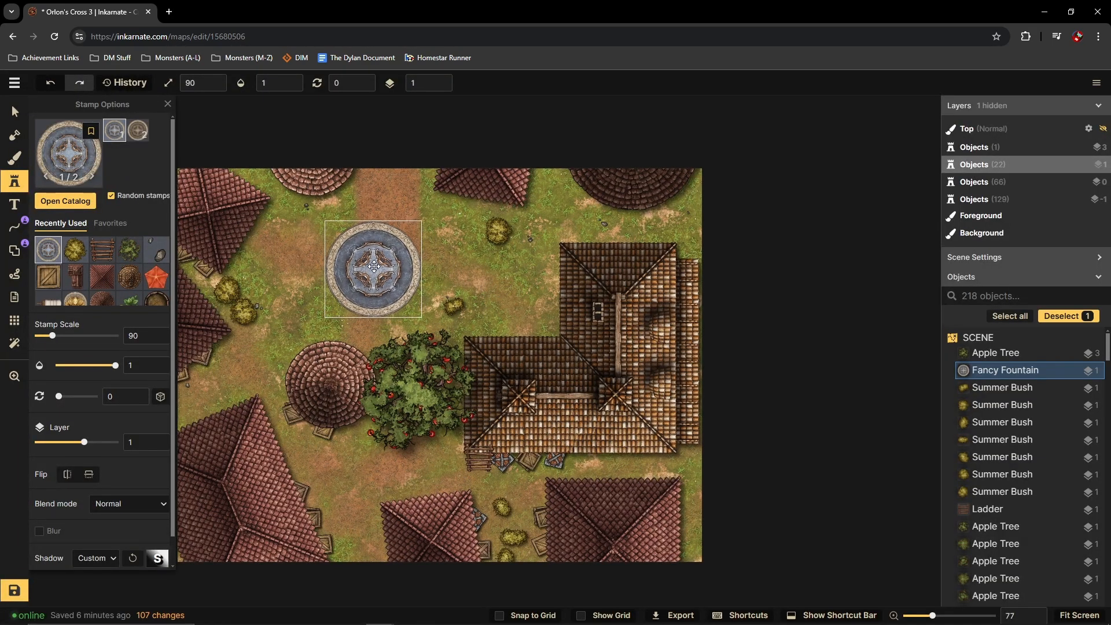
pyautogui.moveTo(374, 266); pyautogui.dragTo(379, 264)
pyautogui.moveTo(427, 219); pyautogui.dragTo(434, 211)
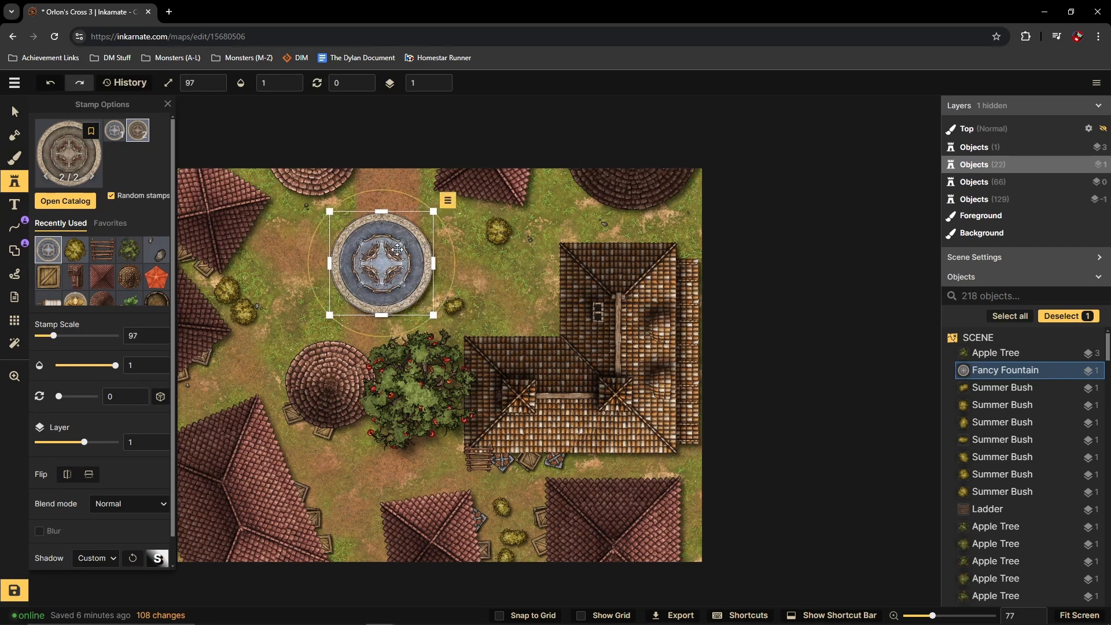
pyautogui.moveTo(397, 249); pyautogui.dragTo(392, 255)
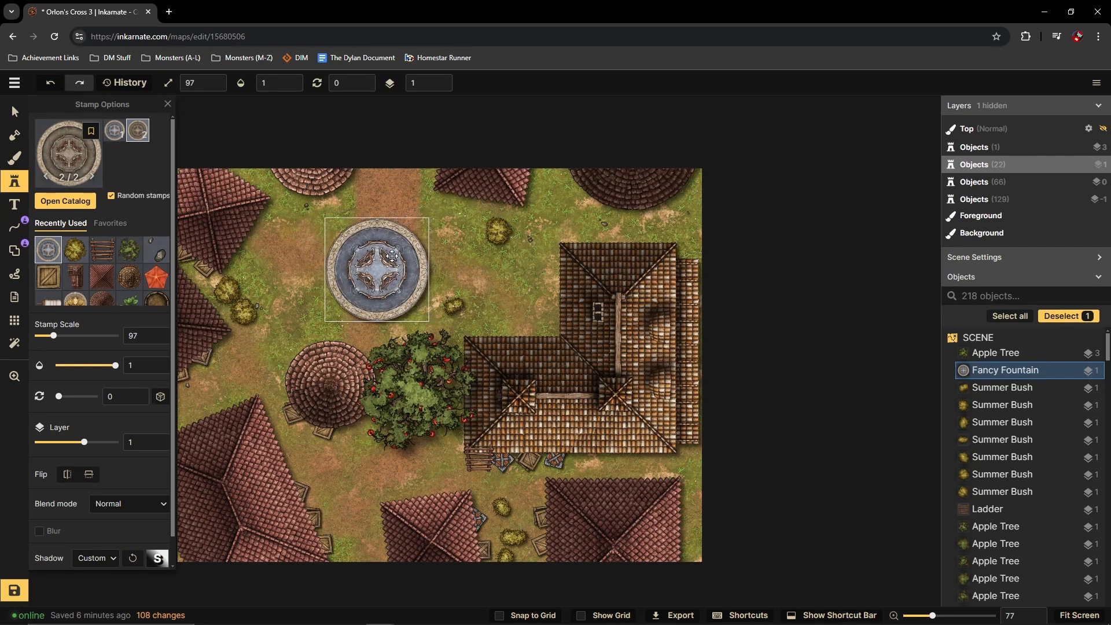
# Step: Find the Farmstead: Home wooden bench with a "bench" search and place it southwest of the fountain, rotated 237 degrees on layer -1
pyautogui.click(82, 154)
pyautogui.write('bench')
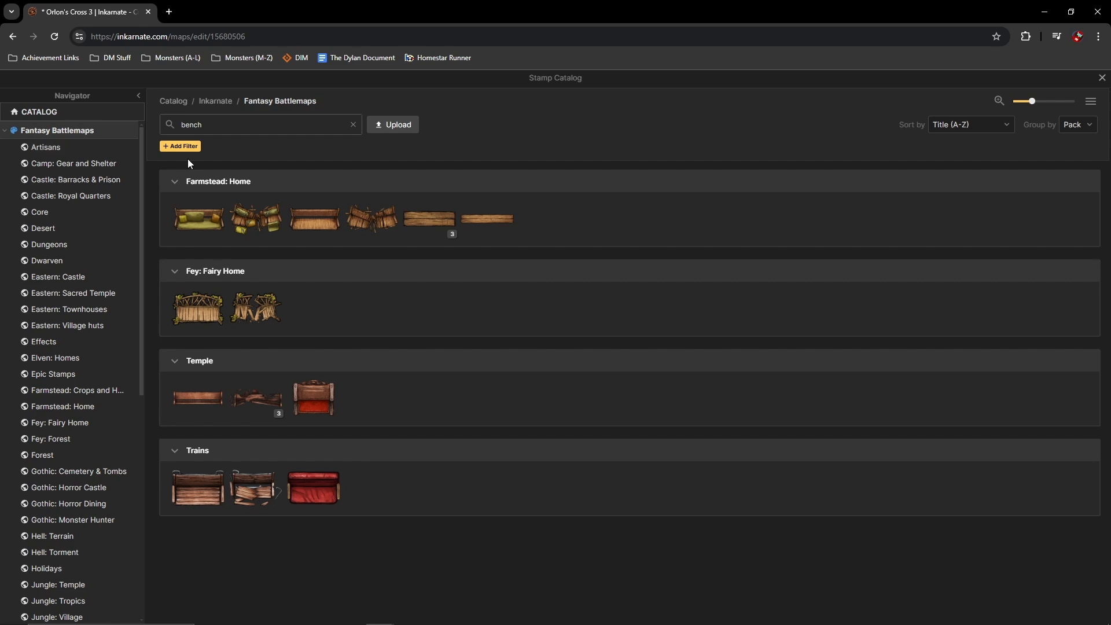
pyautogui.click(326, 232)
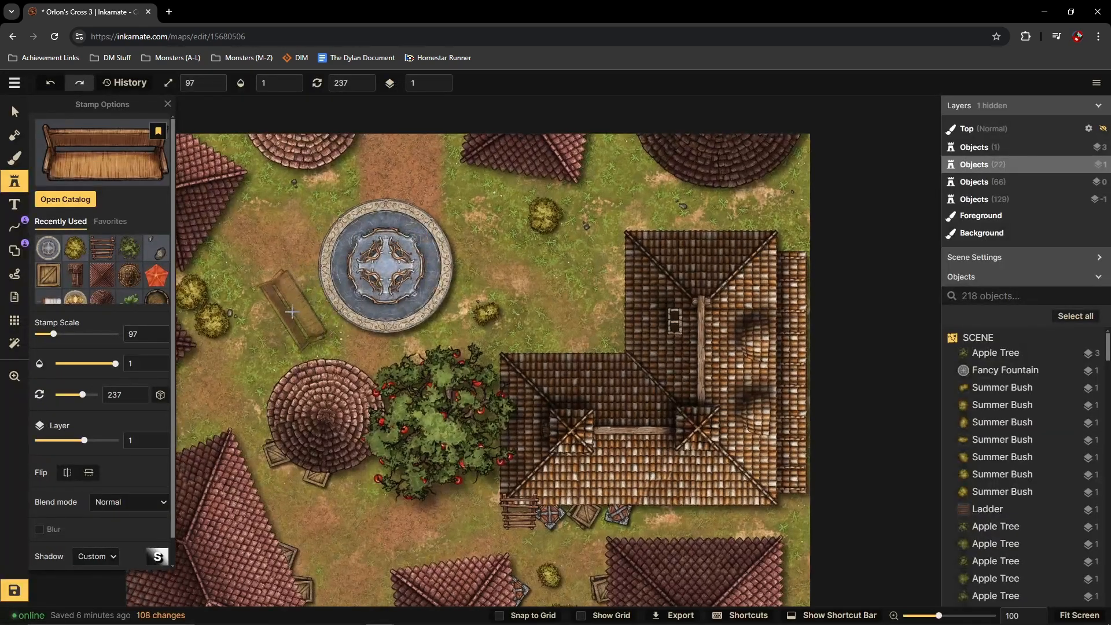
pyautogui.click(291, 313)
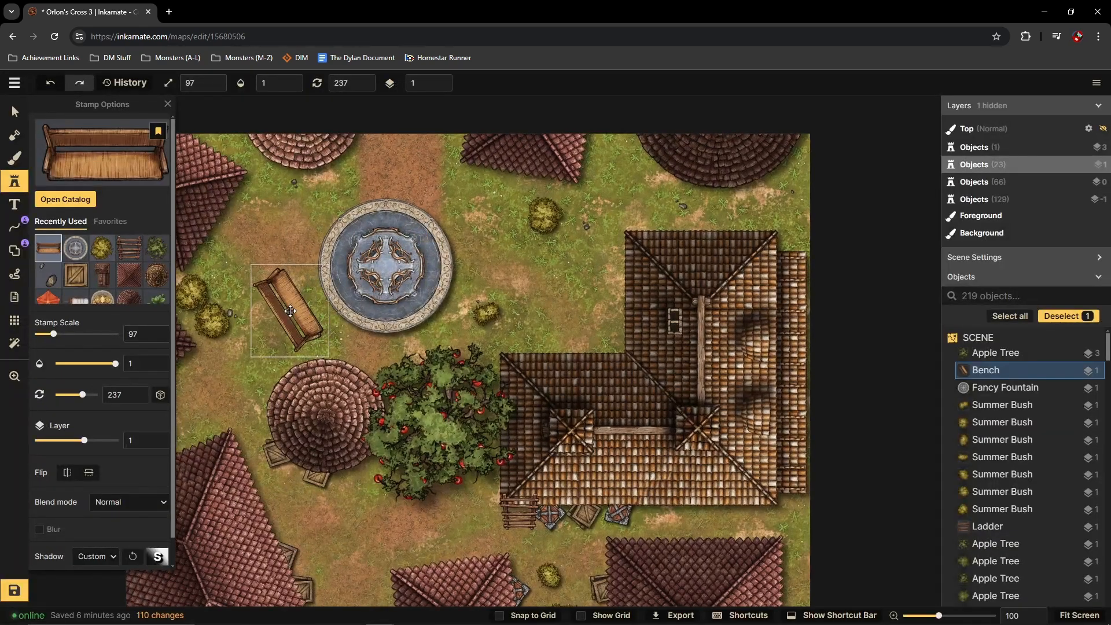
pyautogui.doubleClick(443, 88)
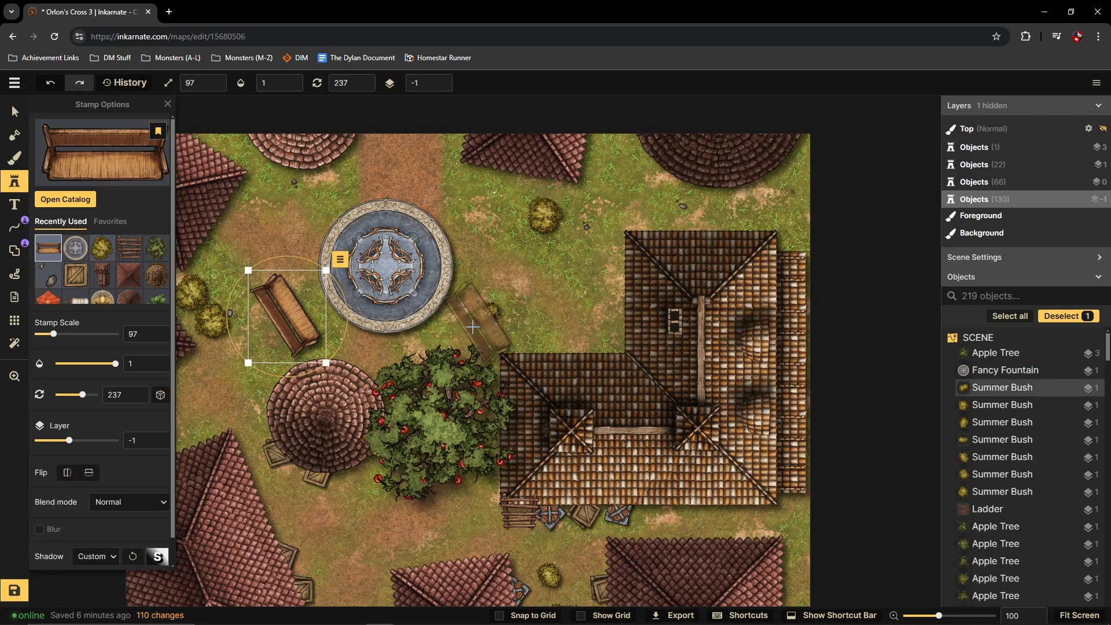
# Step: Place a second bench on layer -1 between the fountain and the apple tree, rotated 158 degrees and tucked under the branches
pyautogui.click(441, 347)
pyautogui.moveTo(441, 290); pyautogui.dragTo(376, 335)
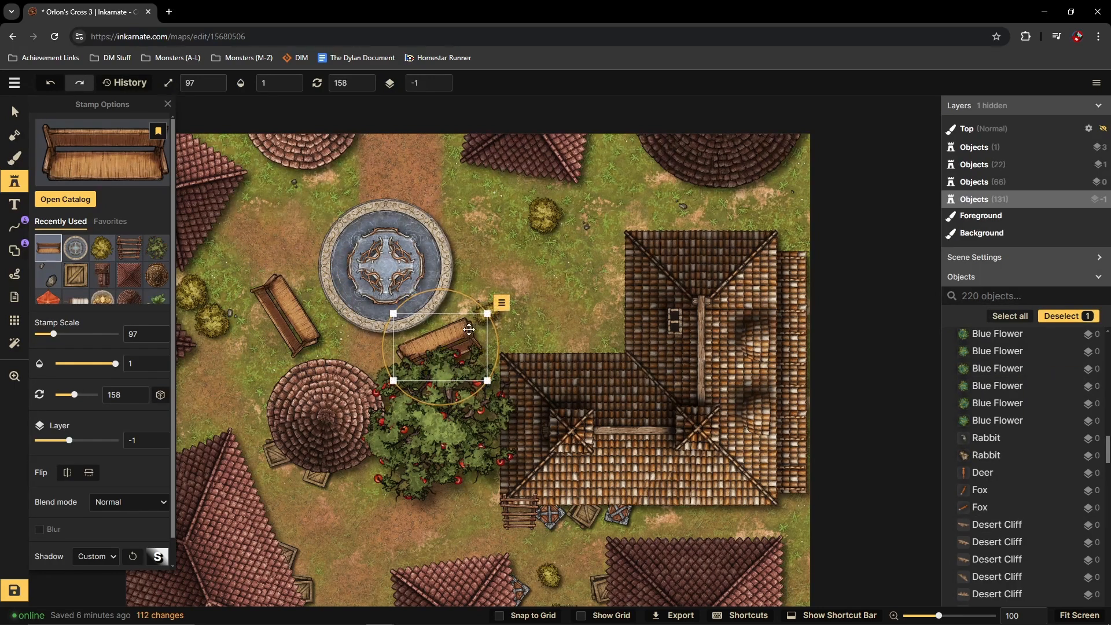
pyautogui.moveTo(468, 328); pyautogui.dragTo(454, 346)
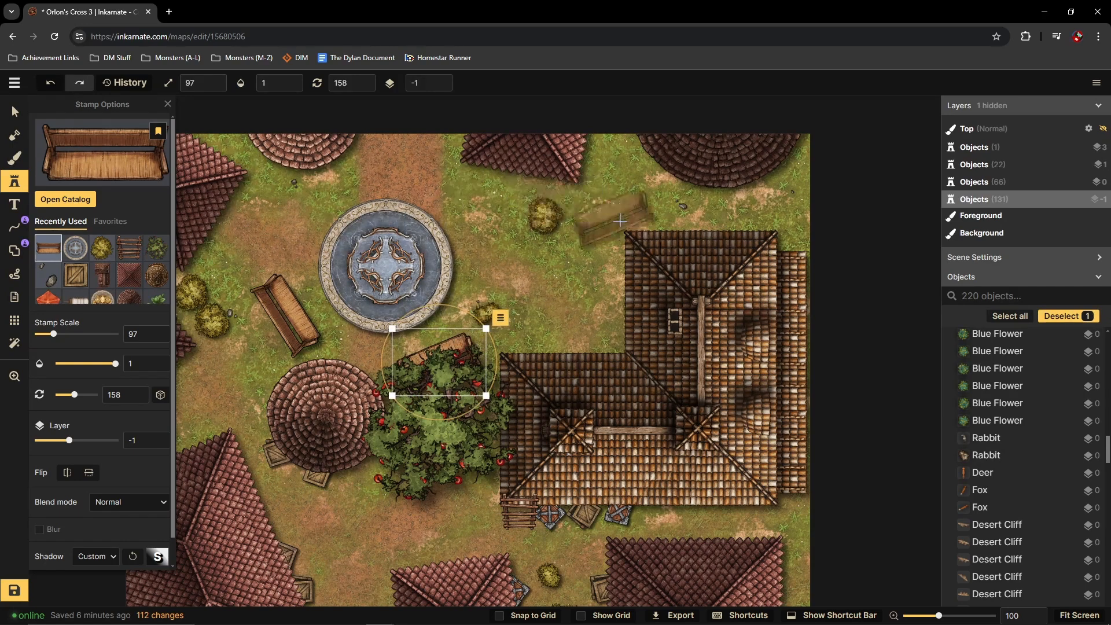
# Step: Save the Orlon's Cross 3 map and return to the maps overview
pyautogui.scroll(-1, 620, 221)
pyautogui.click(15, 82)
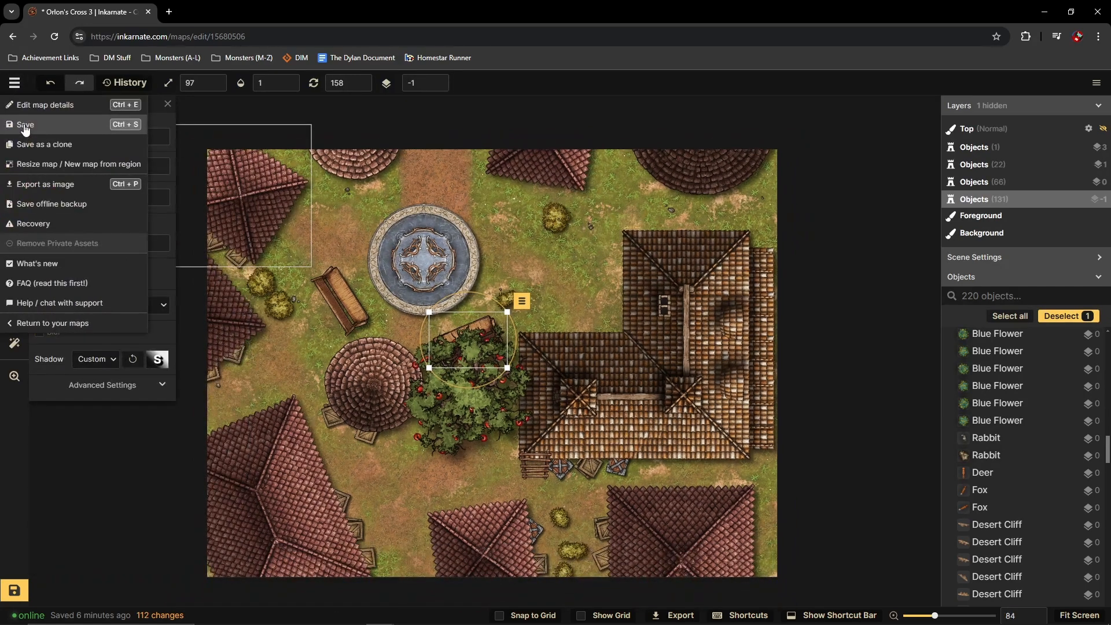
pyautogui.hotkey('ctrl', 's')
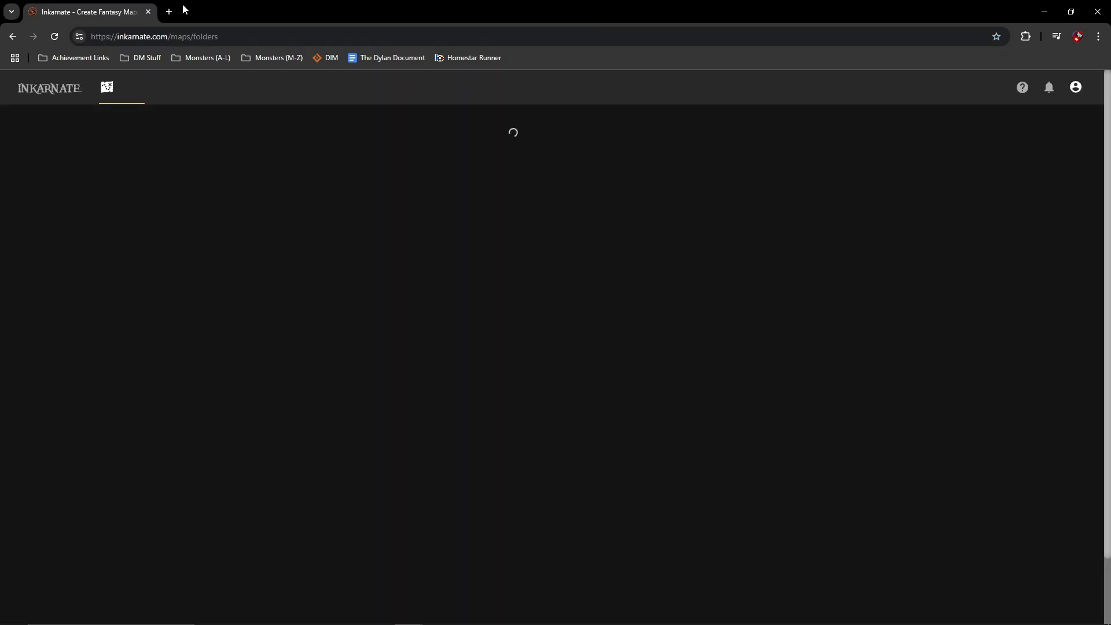
# Step: Open Roll20 in a new browser tab and switch back to Inkarnate
pyautogui.click(169, 11)
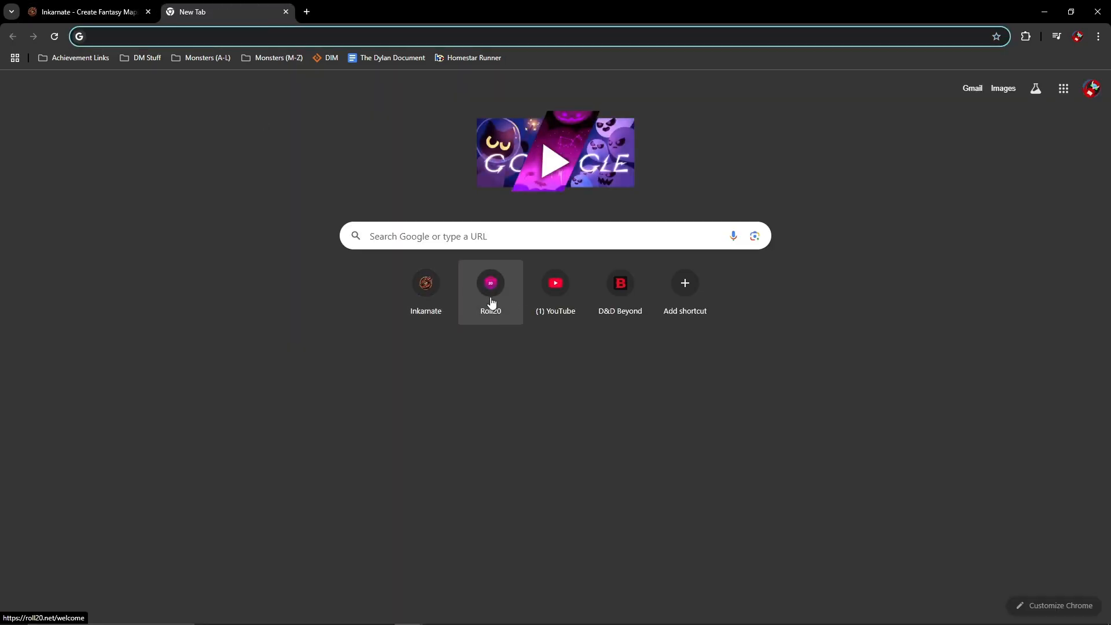
pyautogui.click(490, 285)
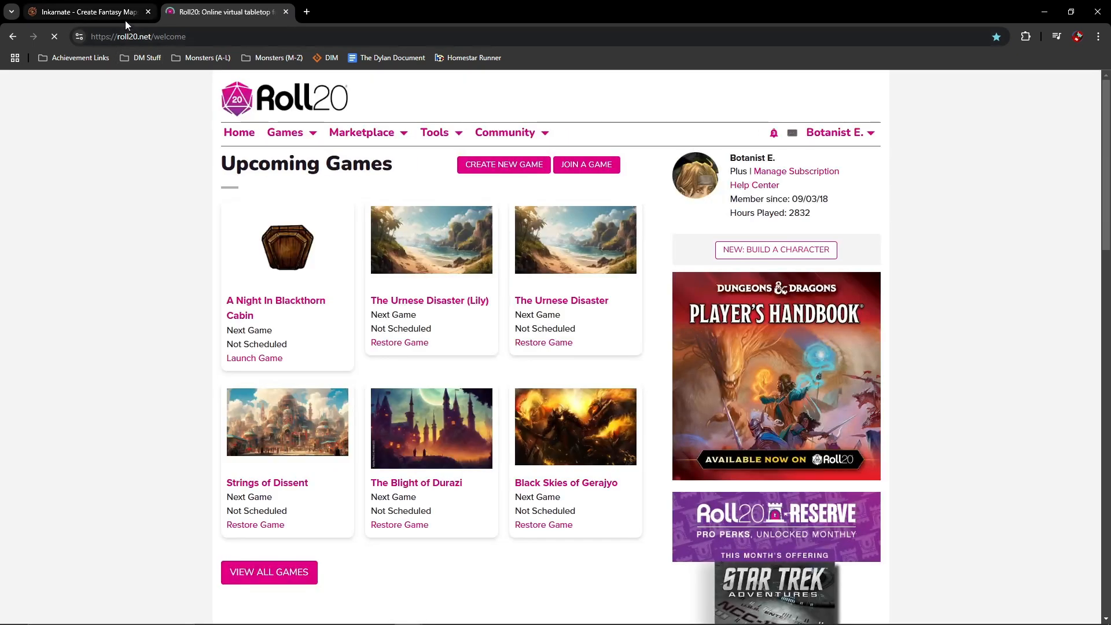
pyautogui.click(105, 5)
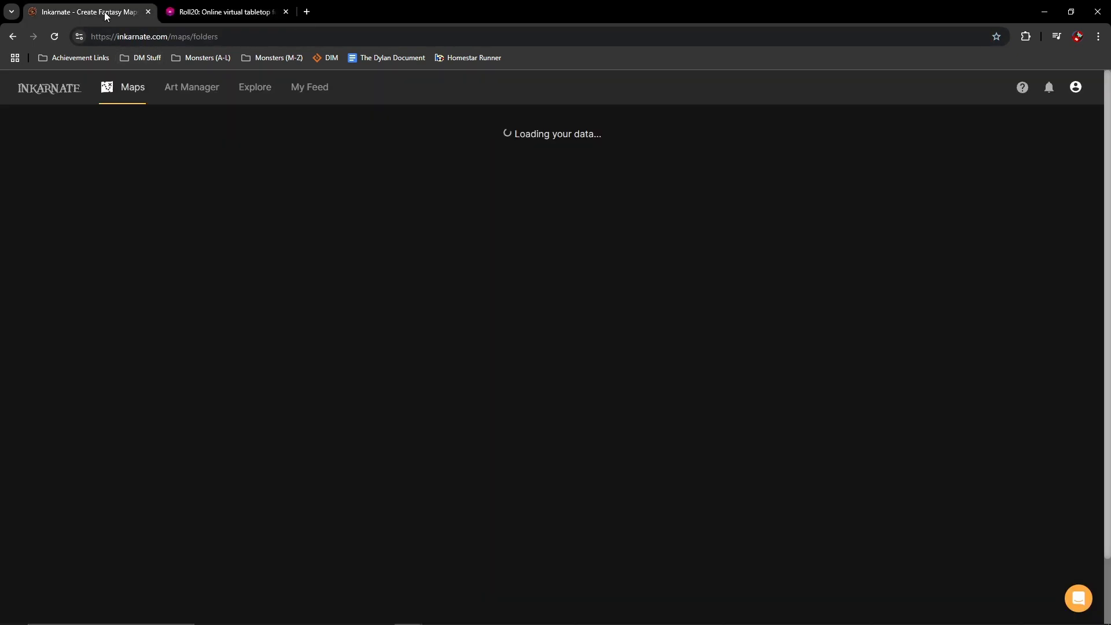
# Step: Open Front of Orlon's Cross and Orlon's Cross 1, 2 and 3 in separate tabs, and close the maps overview
pyautogui.click(171, 175)
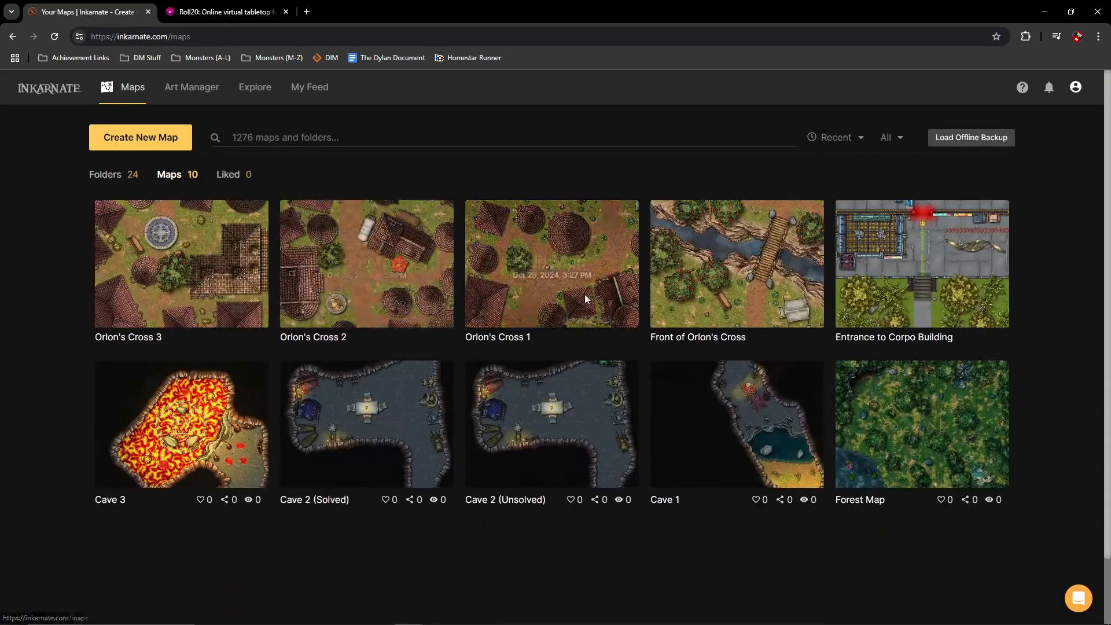
pyautogui.middleClick(734, 263)
pyautogui.middleClick(553, 265)
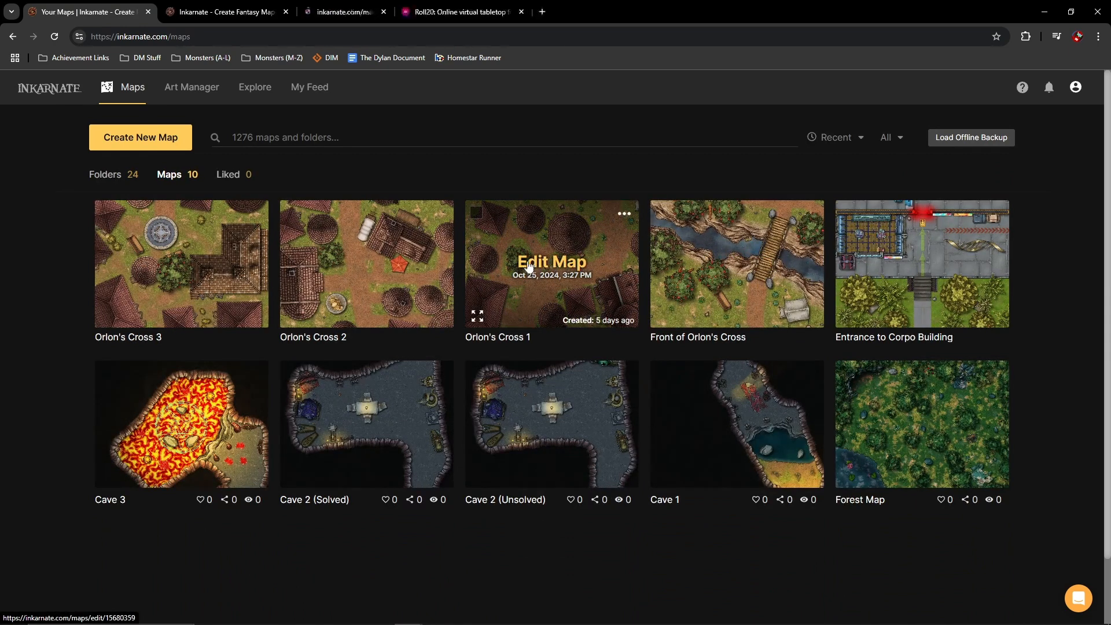
pyautogui.middleClick(362, 260)
pyautogui.middleClick(190, 258)
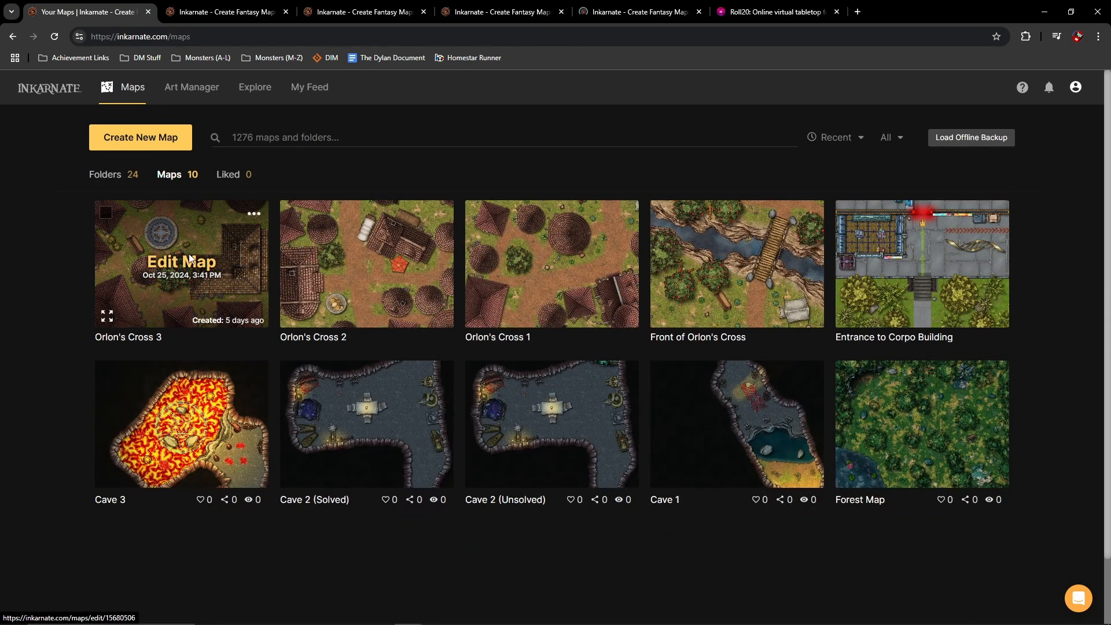
pyautogui.click(148, 12)
# Step: Switch to Roll20 and create a new game named Orlon's Cross on the Classic Roll20 Tabletop engine
pyautogui.click(637, 11)
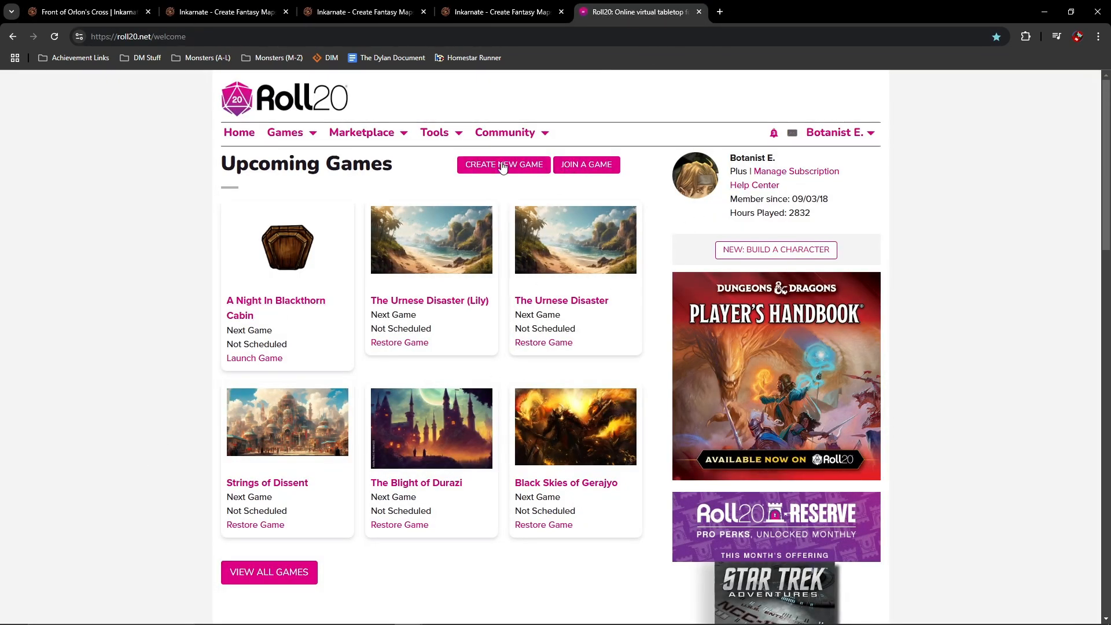
pyautogui.click(496, 164)
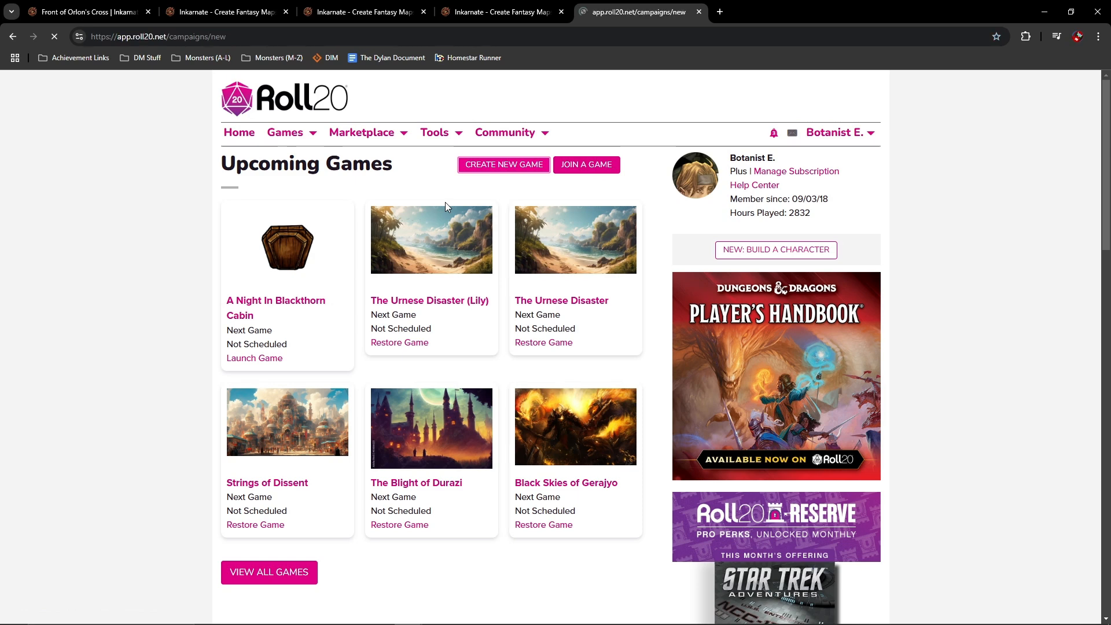
pyautogui.click(345, 208)
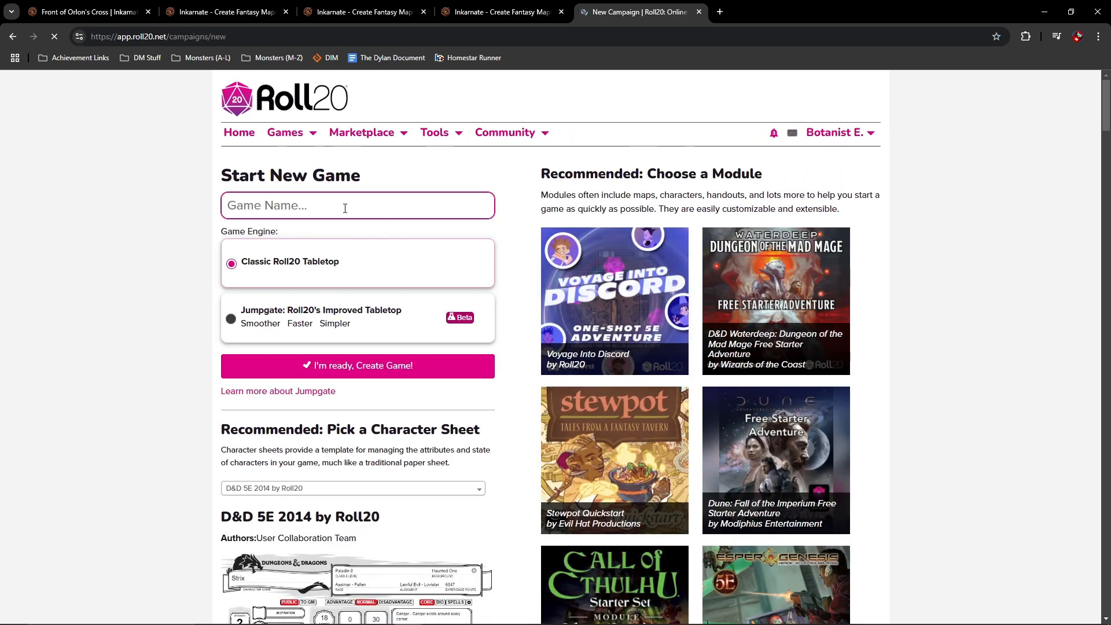
pyautogui.write('Orlon')
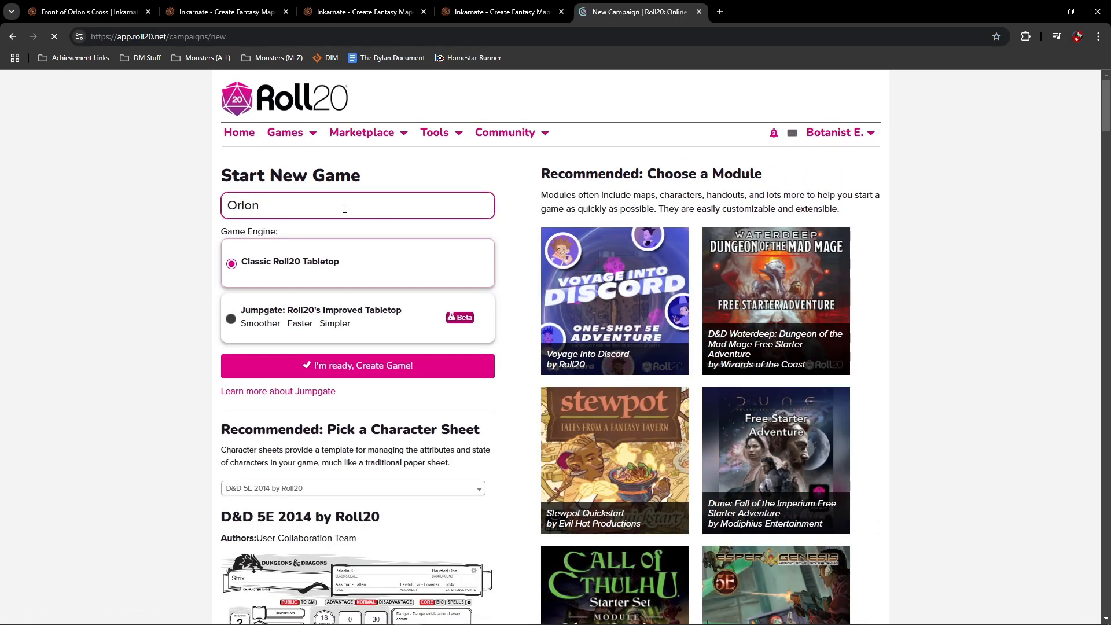
pyautogui.write("'s Cros")
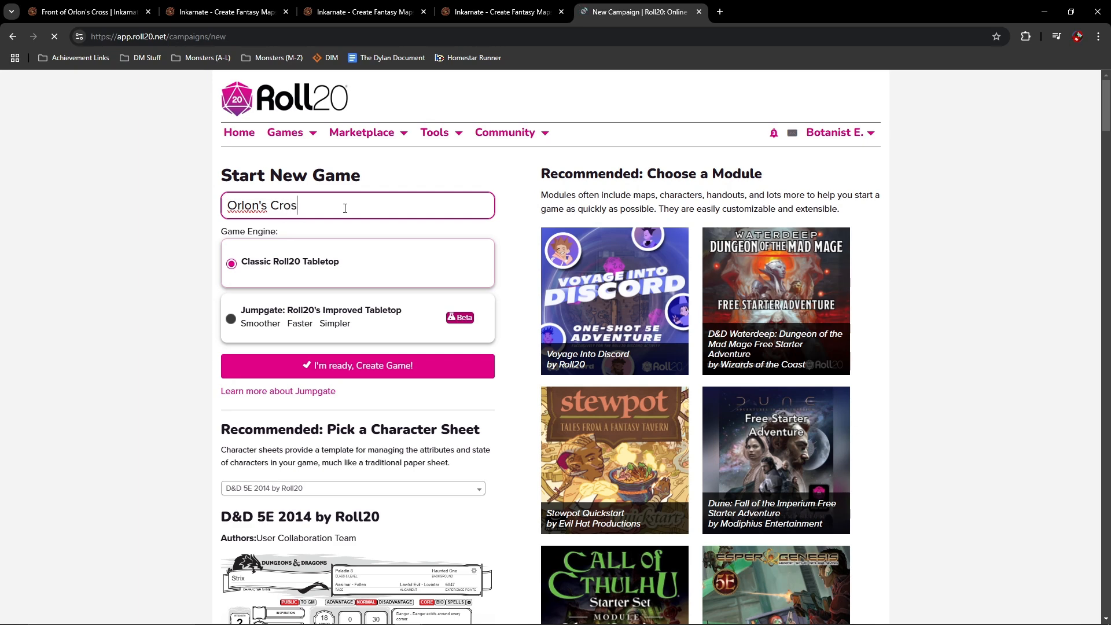
pyautogui.write('s')
pyautogui.click(350, 368)
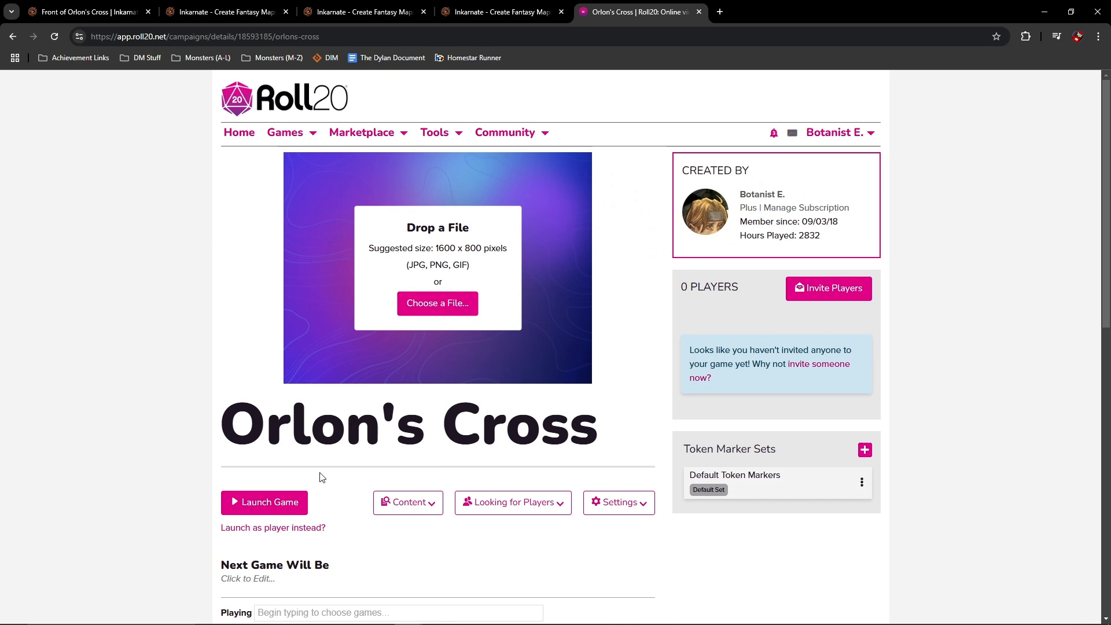
# Step: Launch the Orlon's Cross game and dismiss the What's New and Check Out Page Folders announcements
pyautogui.click(290, 497)
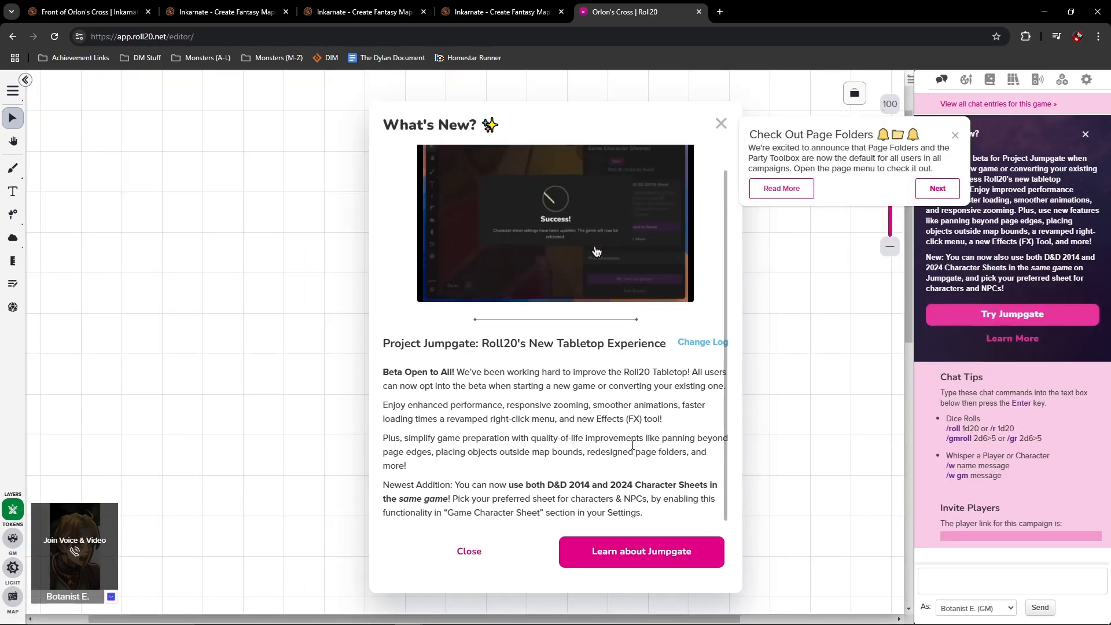
pyautogui.click(485, 553)
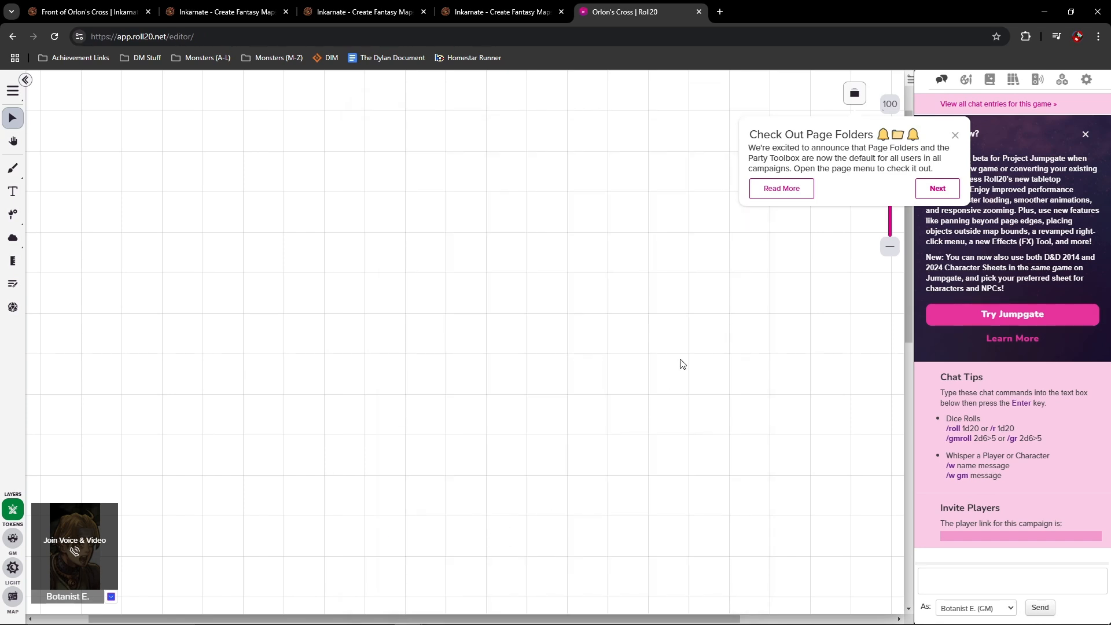
pyautogui.click(890, 248)
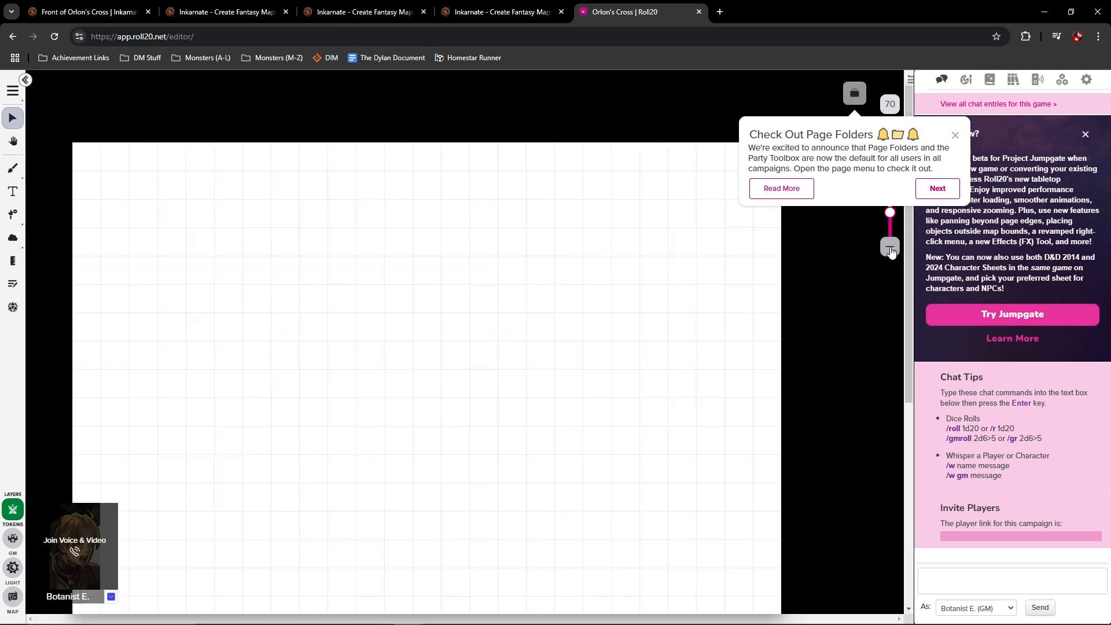
pyautogui.scroll(1, 557, 331)
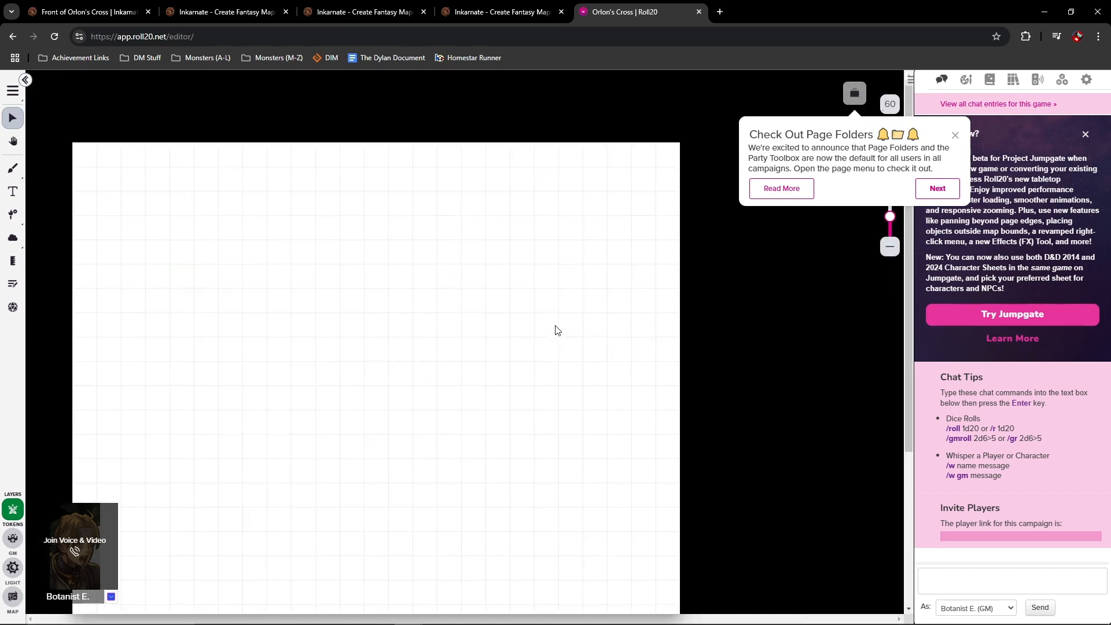
pyautogui.click(937, 188)
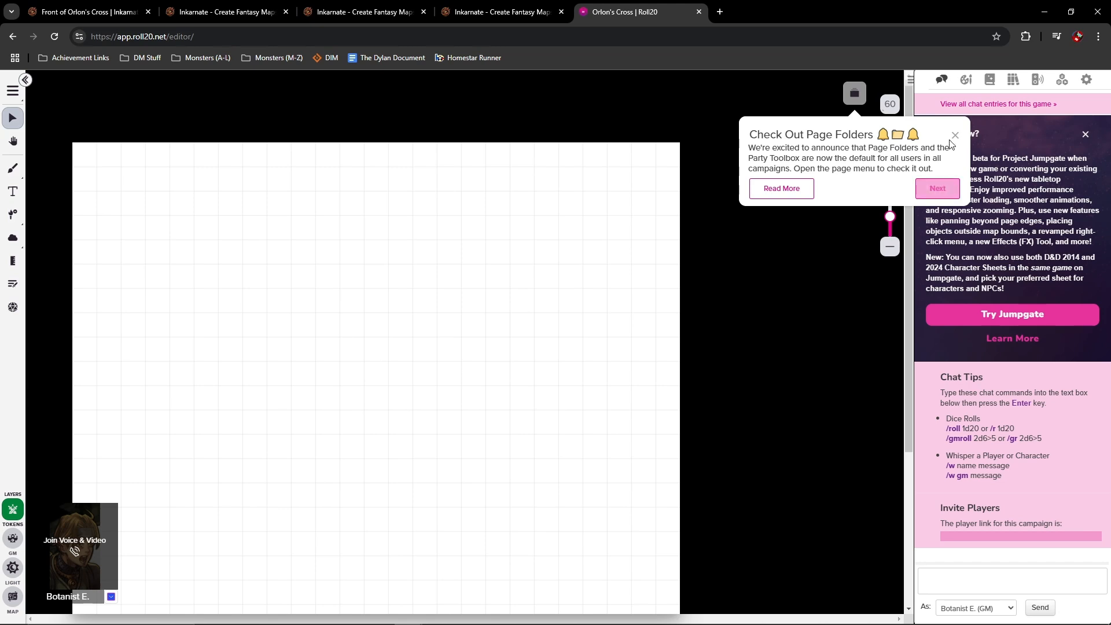
# Step: In the video display settings, set the player video/avatar size to Names only and its location to Top
pyautogui.click(1087, 80)
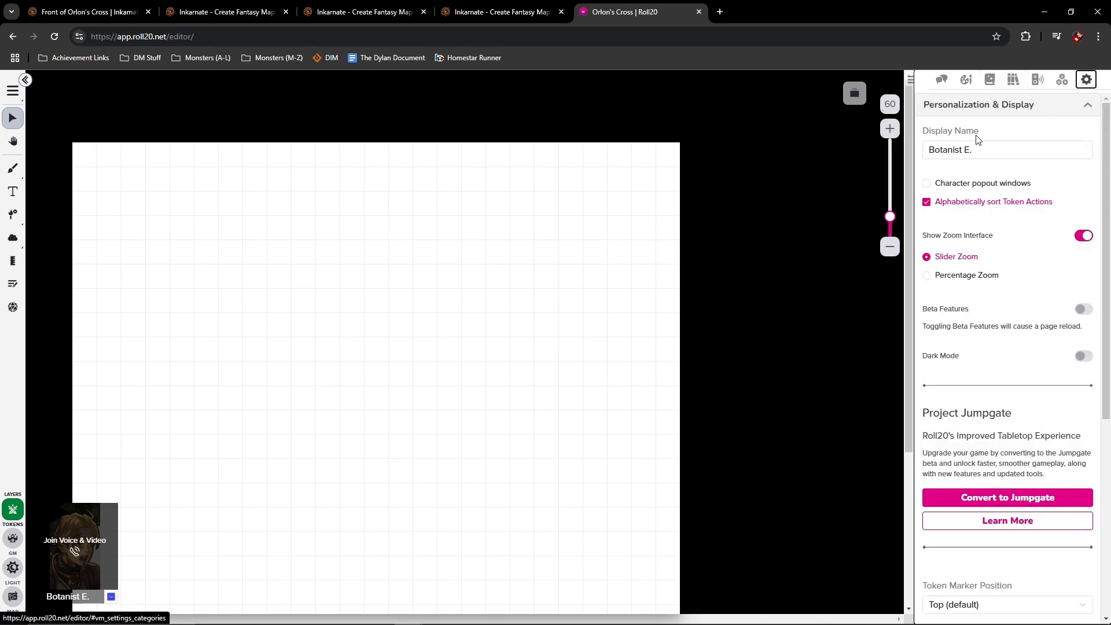
pyautogui.click(1011, 108)
pyautogui.click(1013, 139)
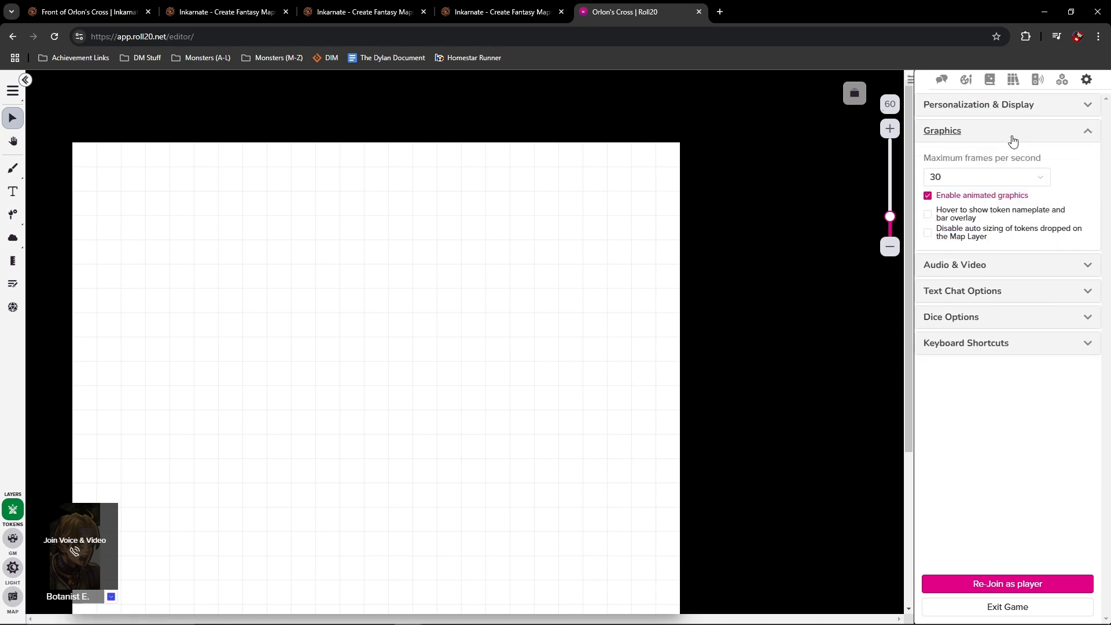
pyautogui.click(1002, 137)
pyautogui.click(1000, 162)
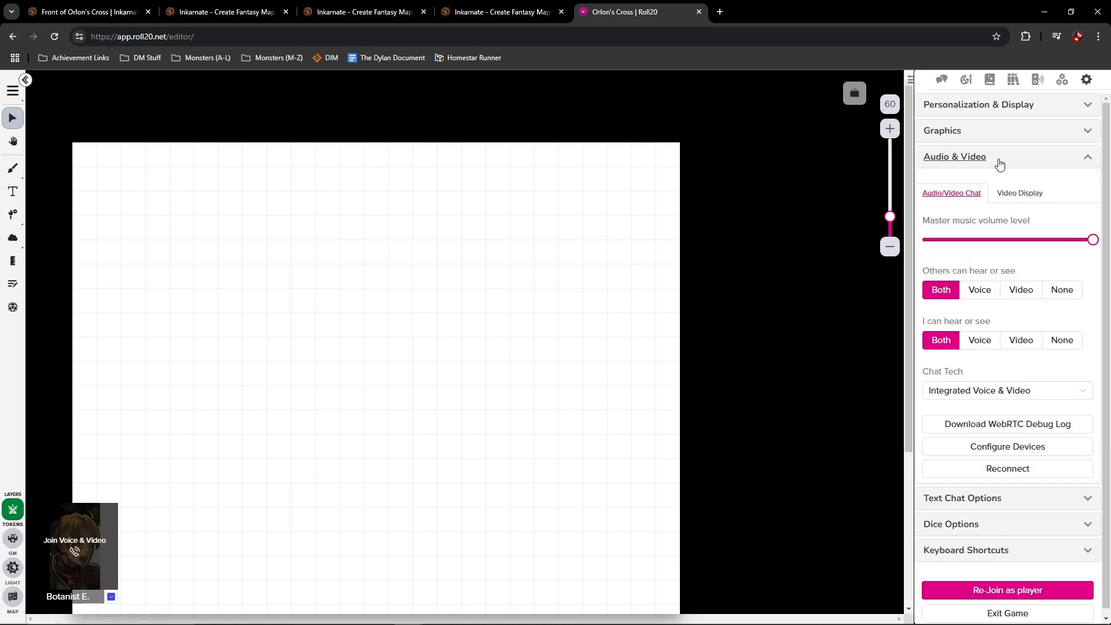
pyautogui.click(1012, 198)
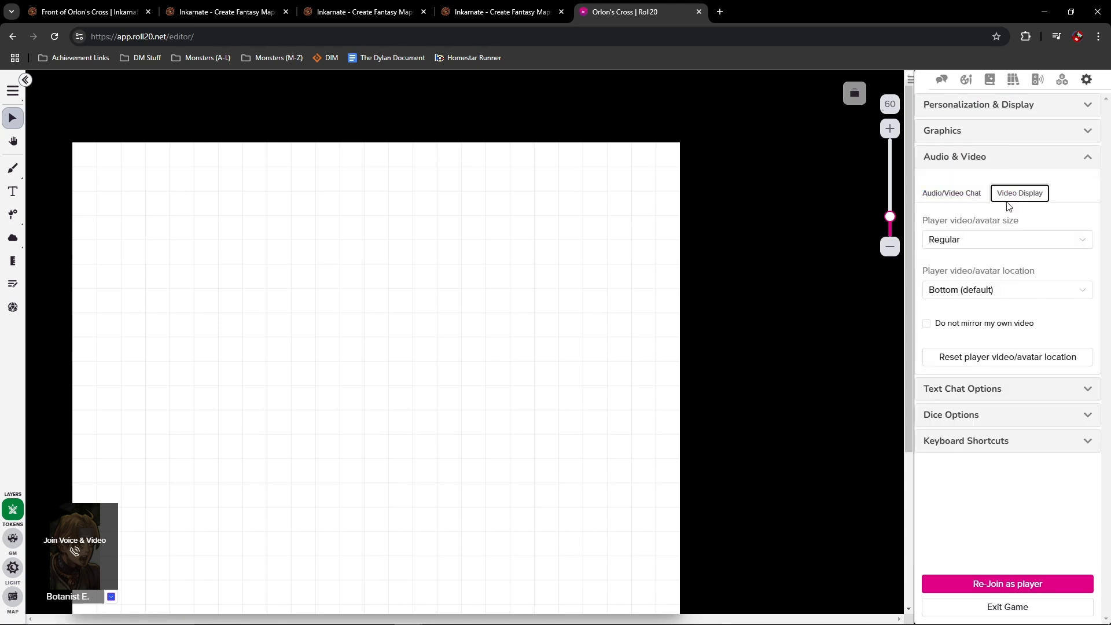
pyautogui.click(994, 240)
pyautogui.click(957, 328)
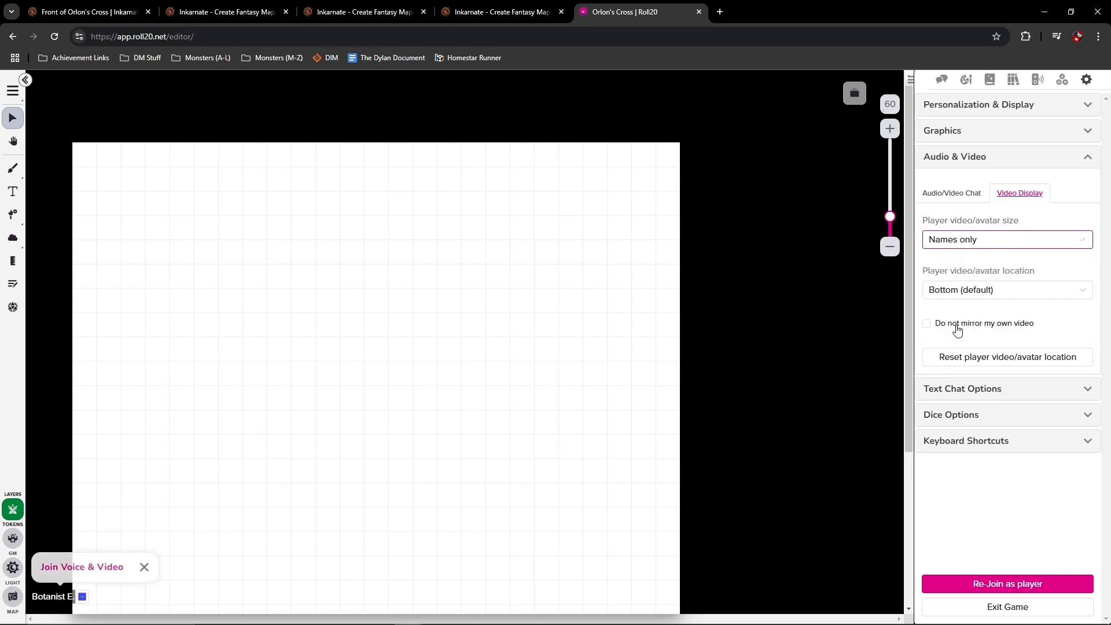
pyautogui.click(966, 297)
pyautogui.click(962, 322)
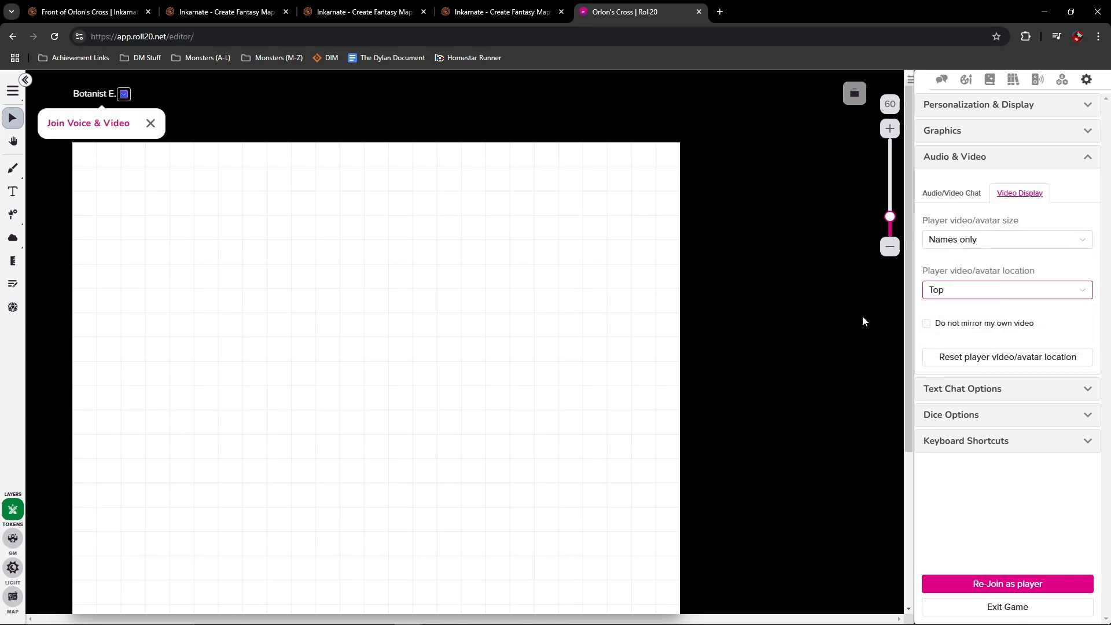
# Step: Dismiss the Join Voice & Video prompt and the What's New notice in the chat
pyautogui.click(150, 124)
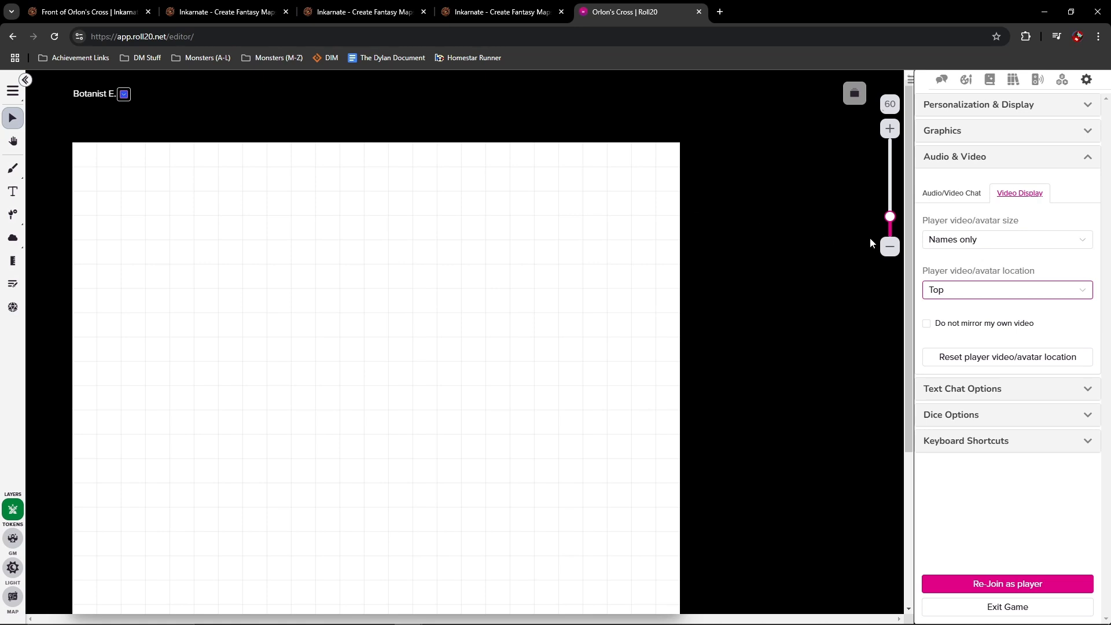
pyautogui.click(1042, 106)
pyautogui.click(941, 81)
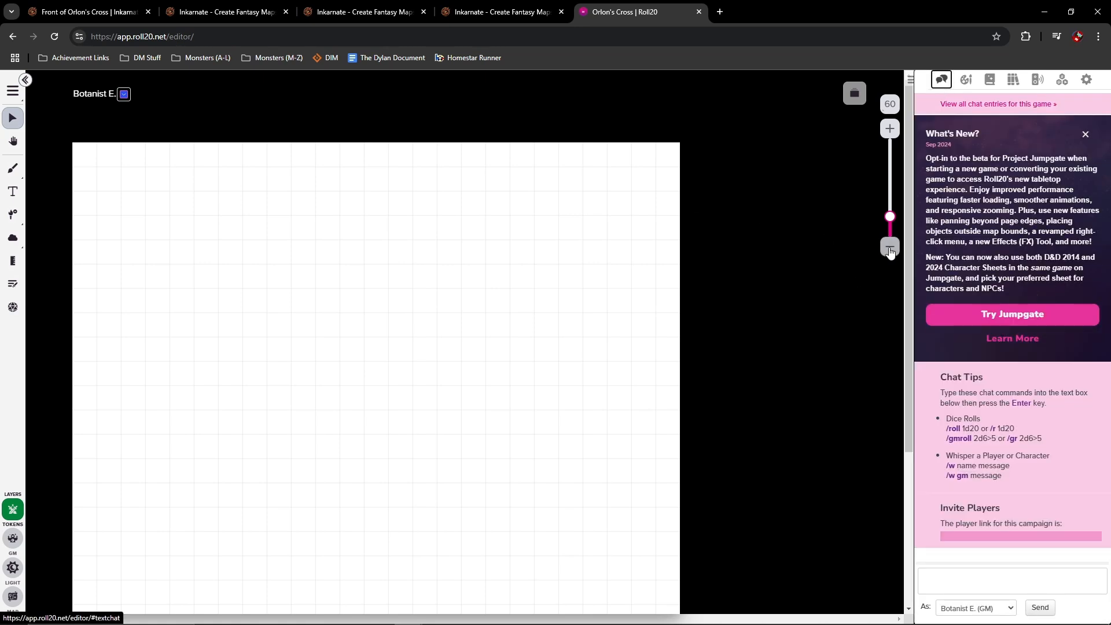
pyautogui.scroll(-3, 497, 364)
pyautogui.scroll(3, 412, 370)
pyautogui.click(1092, 133)
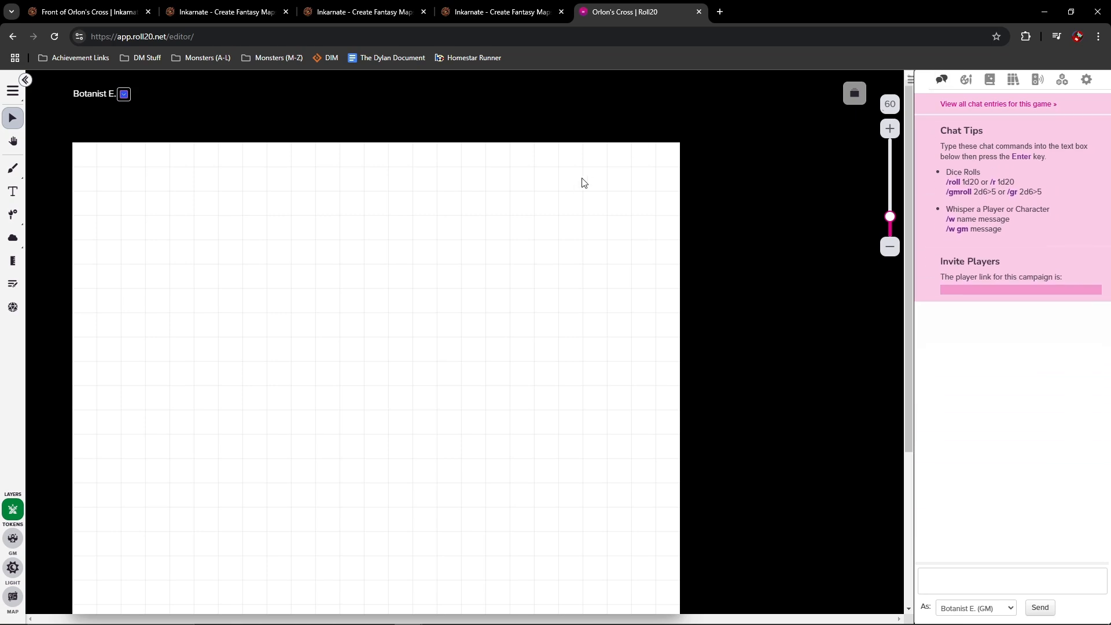
# Step: Switch to Inkarnate and export the Front of Orlon's Cross map as a 2K JPG image (2048 × 1536 px)
pyautogui.click(516, 11)
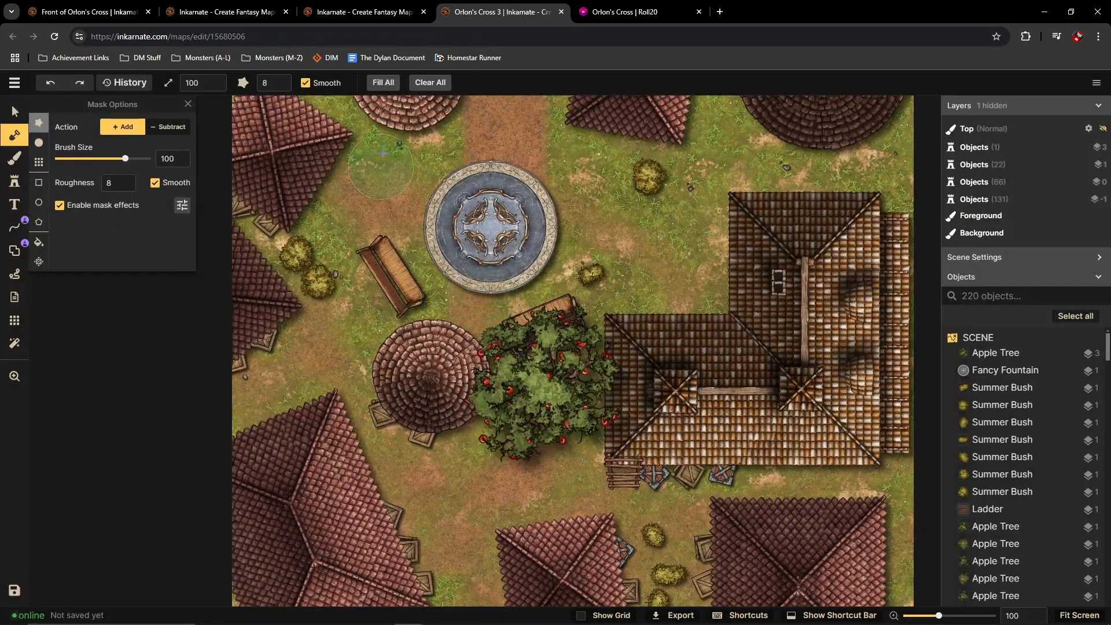
pyautogui.click(376, 12)
pyautogui.click(210, 15)
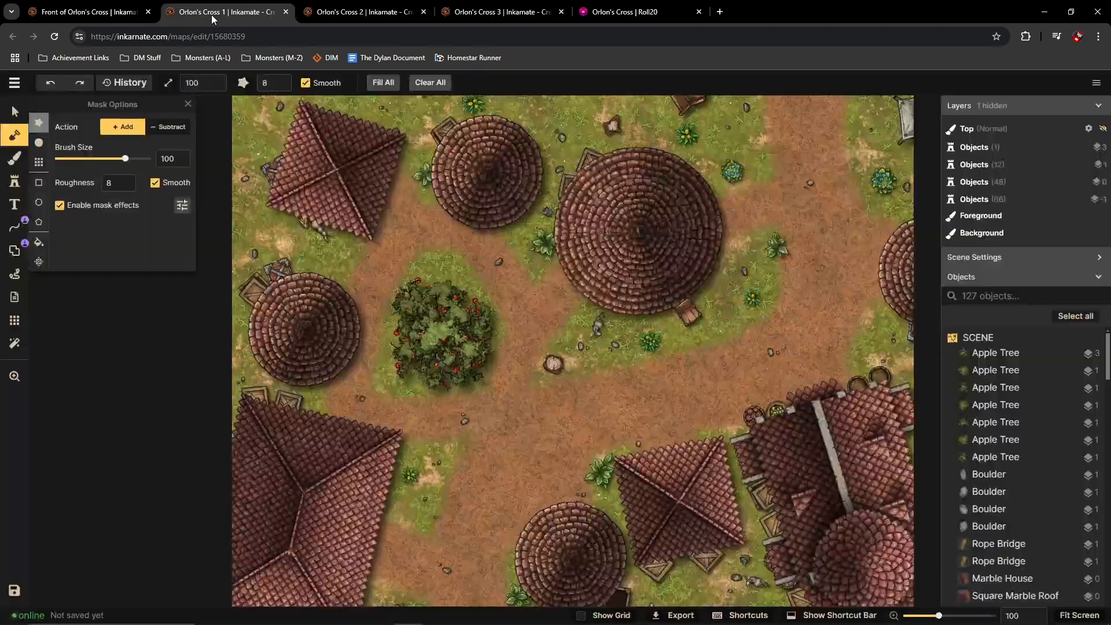
pyautogui.click(96, 15)
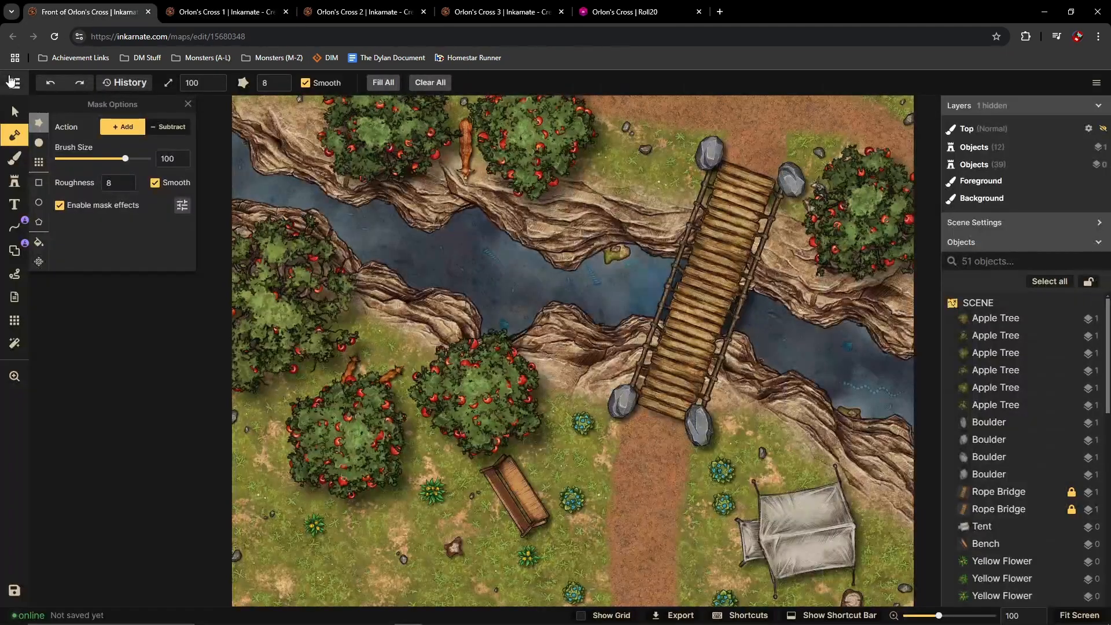
pyautogui.click(15, 82)
pyautogui.click(48, 185)
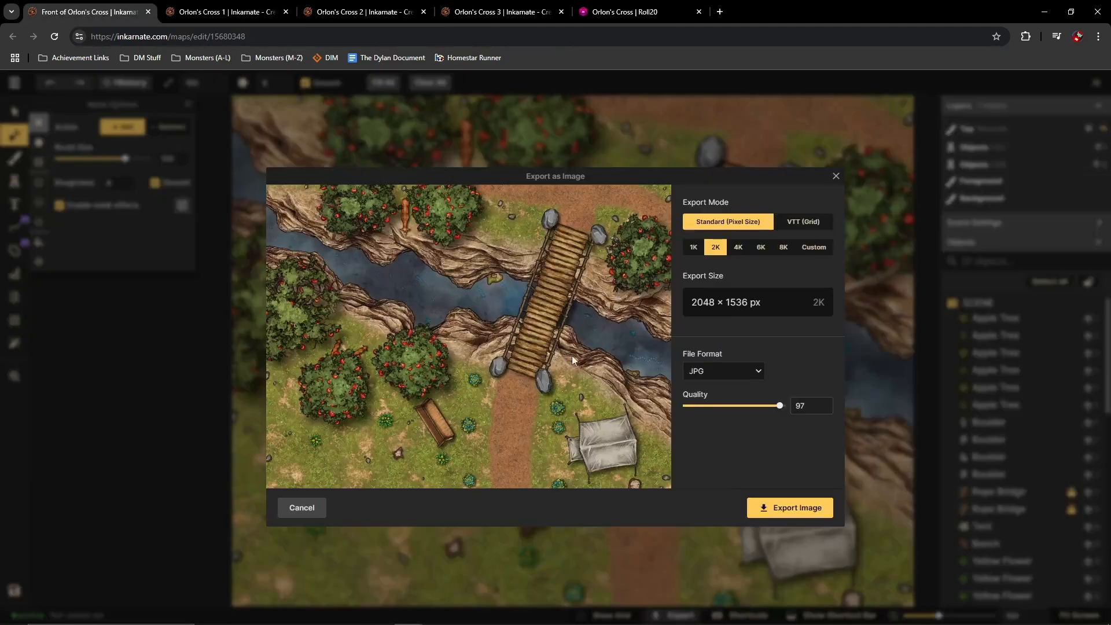
pyautogui.click(792, 512)
pyautogui.click(459, 397)
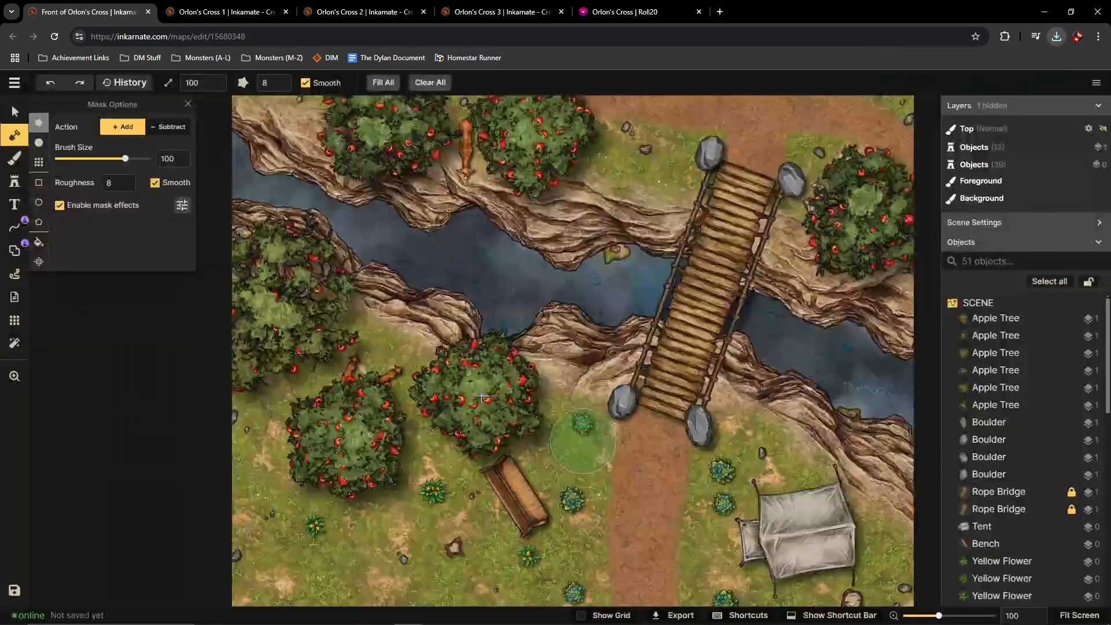
# Step: Export the Orlon's Cross 1 map as a 2K JPG image (2048 × 1536 px)
pyautogui.click(213, 11)
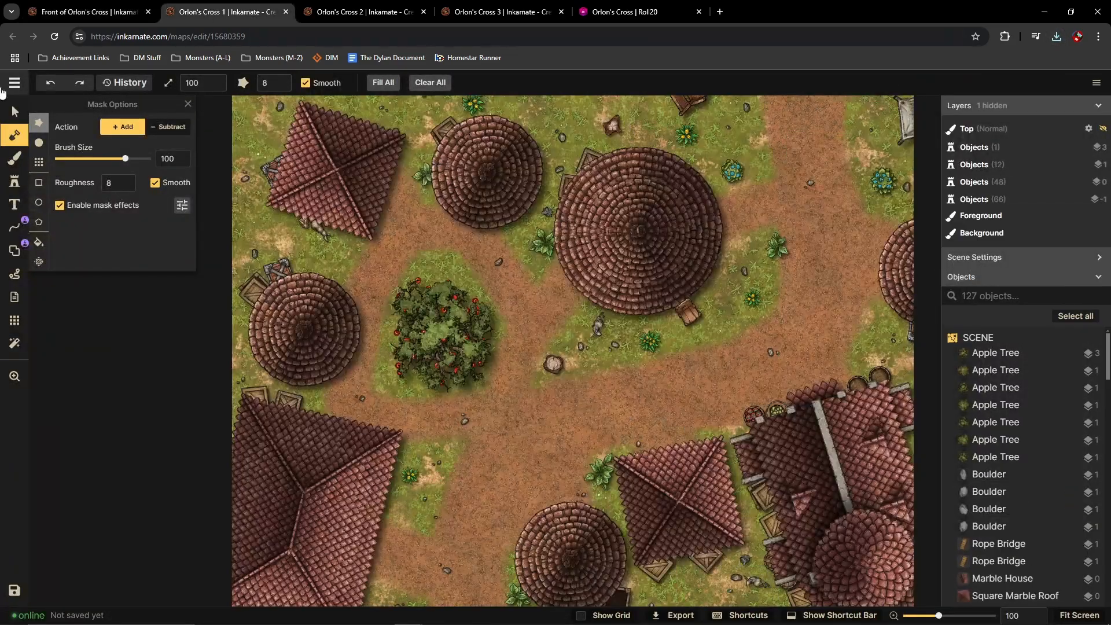
pyautogui.click(14, 82)
pyautogui.click(48, 184)
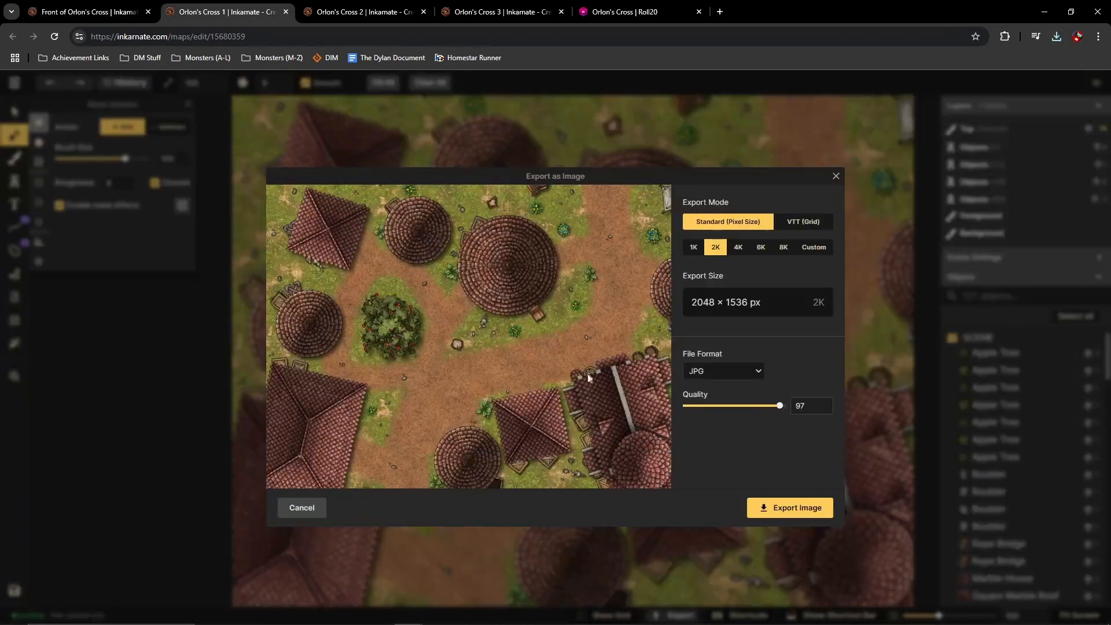
pyautogui.click(792, 510)
pyautogui.click(478, 394)
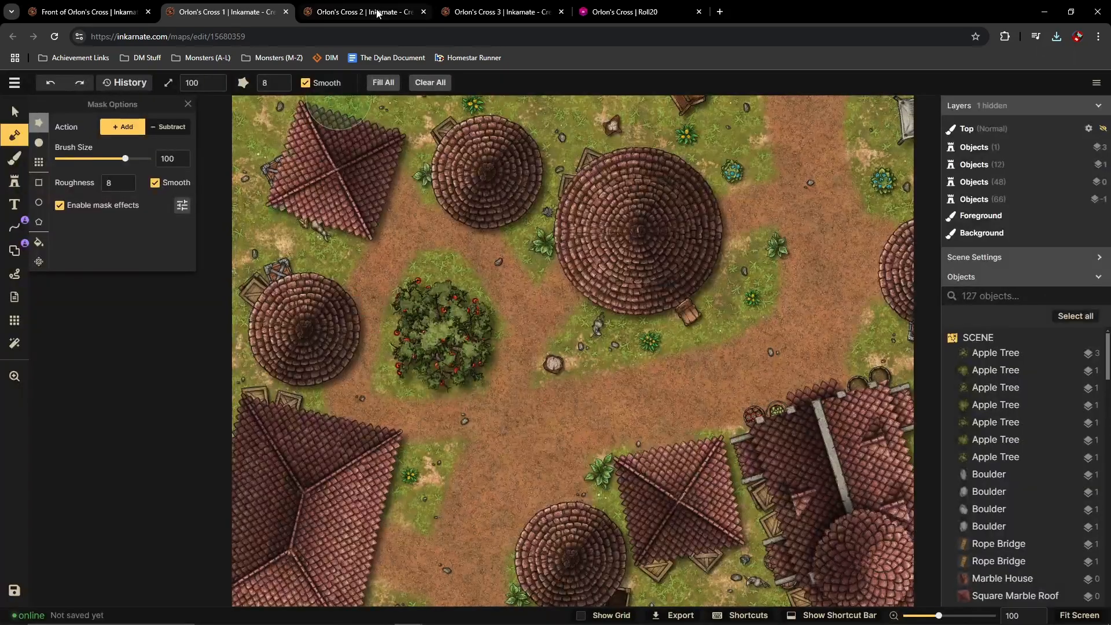
# Step: Switch to Roll20 and add four new pages to the Orlon's Cross game
pyautogui.click(664, 14)
pyautogui.click(855, 93)
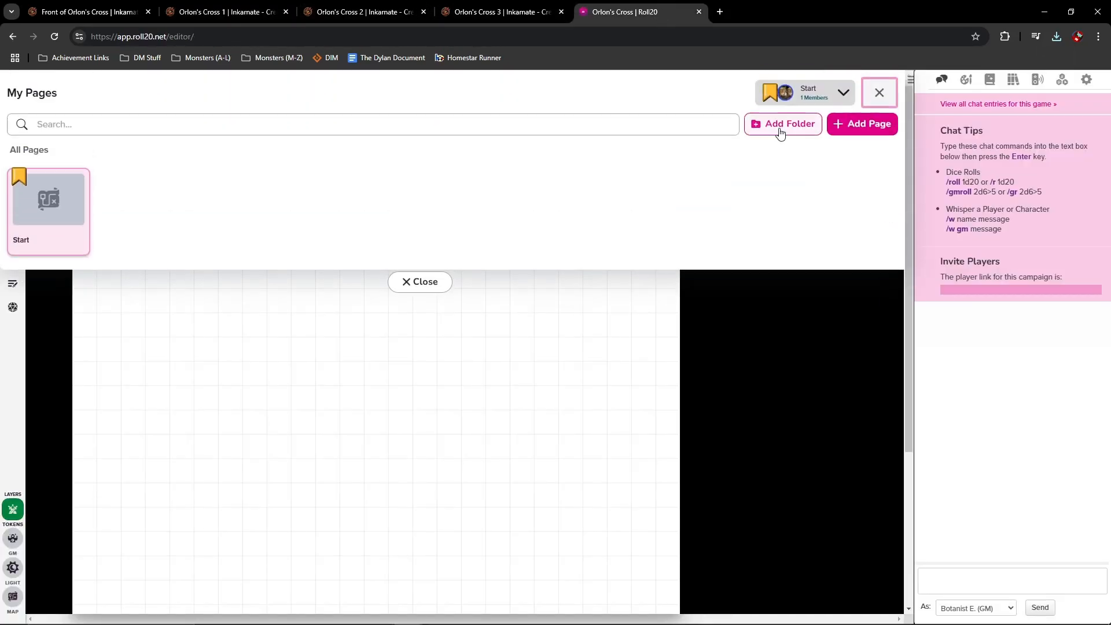
pyautogui.click(851, 127)
pyautogui.click(851, 127)
pyautogui.click(850, 127)
pyautogui.click(850, 127)
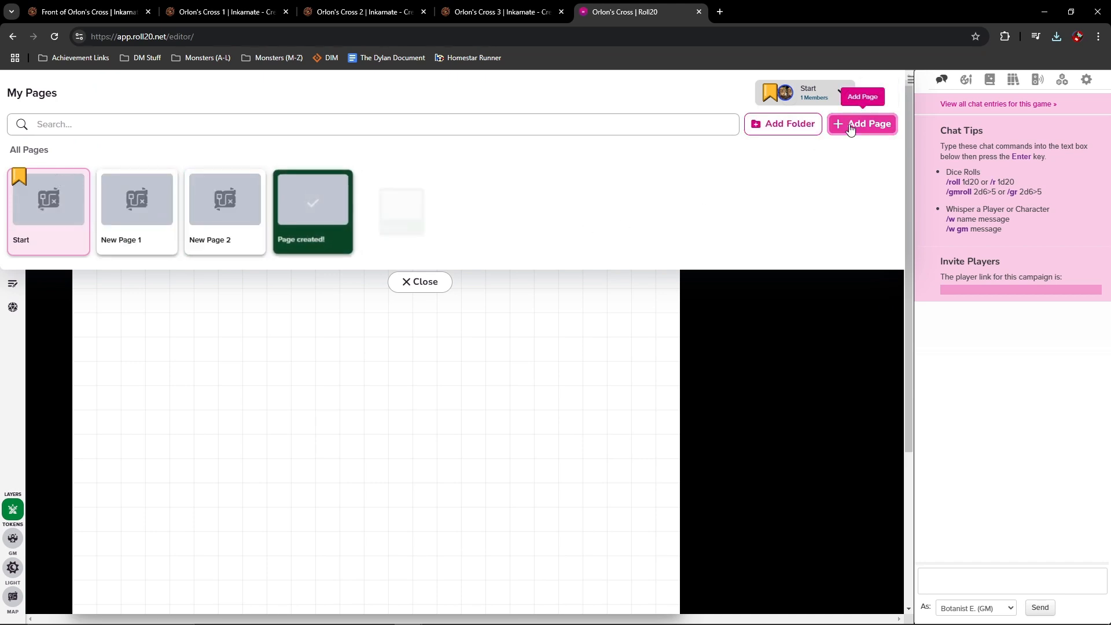
# Step: Rename New Page 1 as Front of Orlon's Cross
pyautogui.doubleClick(136, 241)
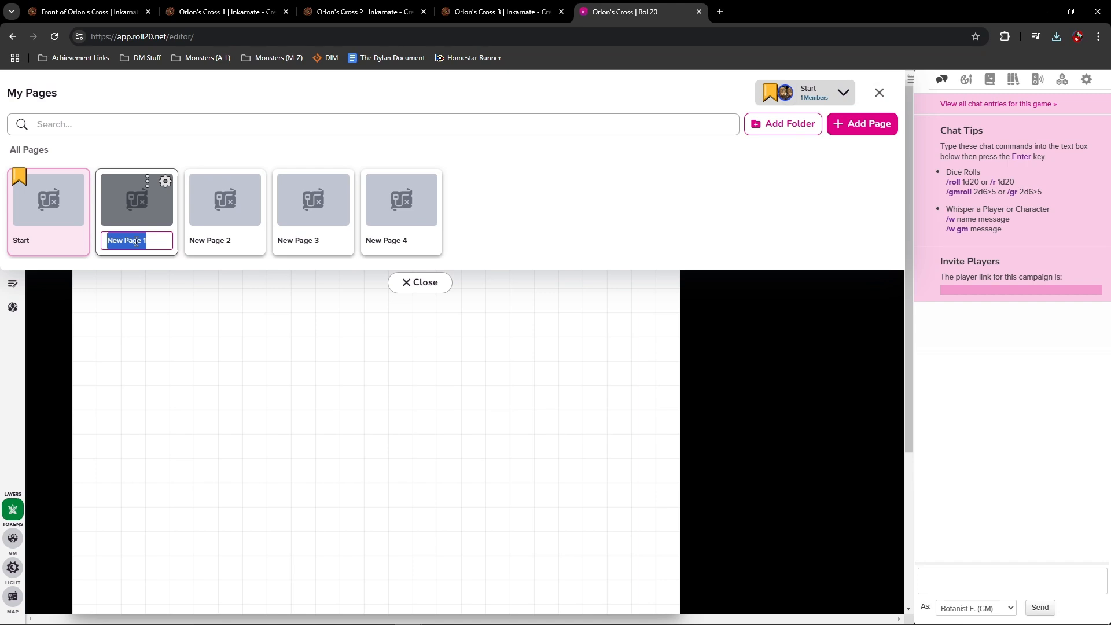
pyautogui.write('Front of Orlon')
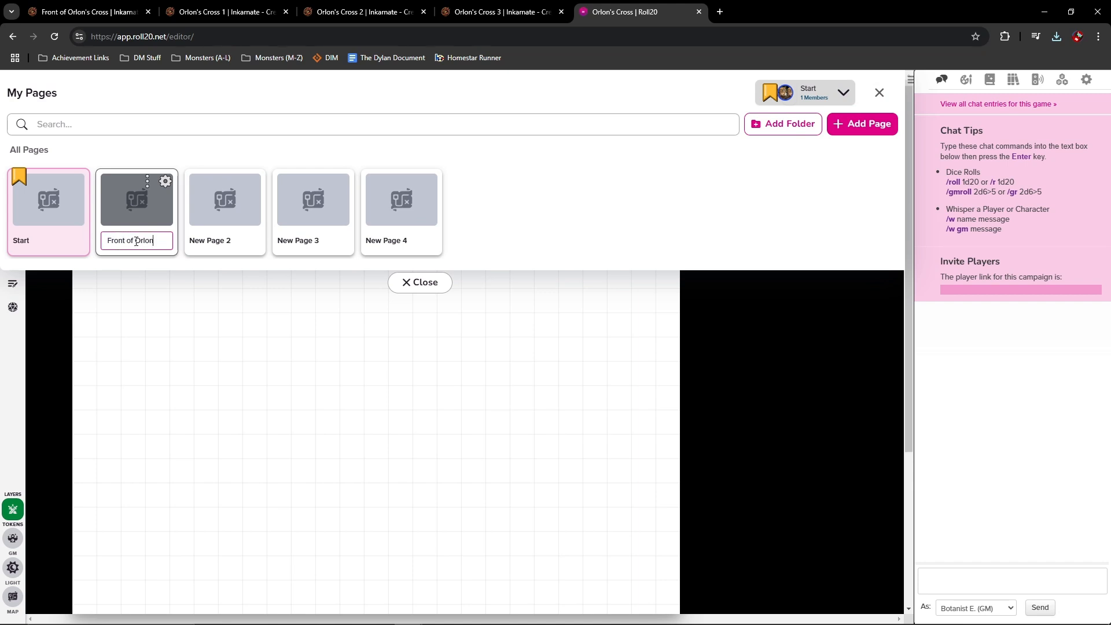
pyautogui.write("'s Cross")
pyautogui.press('Return')
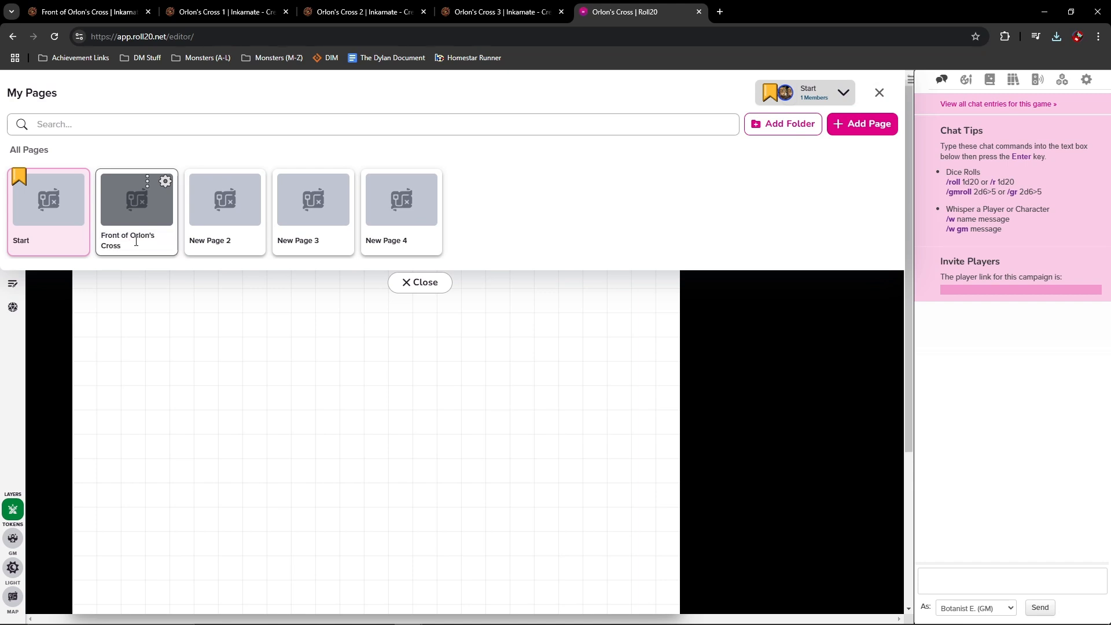
# Step: Open New Page 2 and rename it as Orlon's Cross 1
pyautogui.click(226, 241)
pyautogui.doubleClick(226, 240)
pyautogui.write('Orlo')
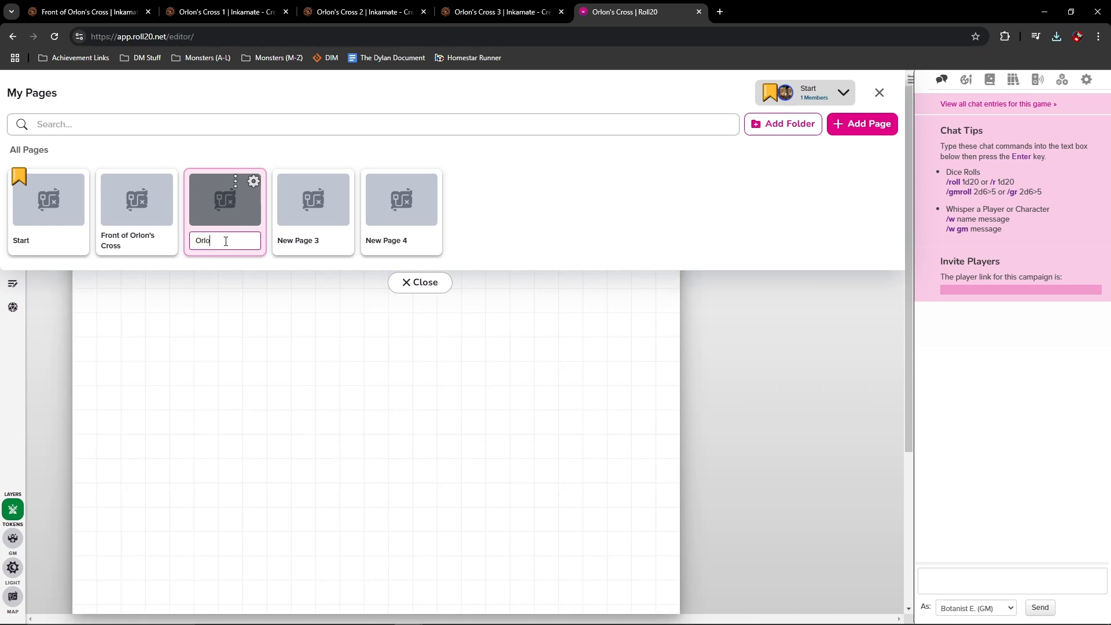
pyautogui.write("n's Cross 1")
pyautogui.press('Return')
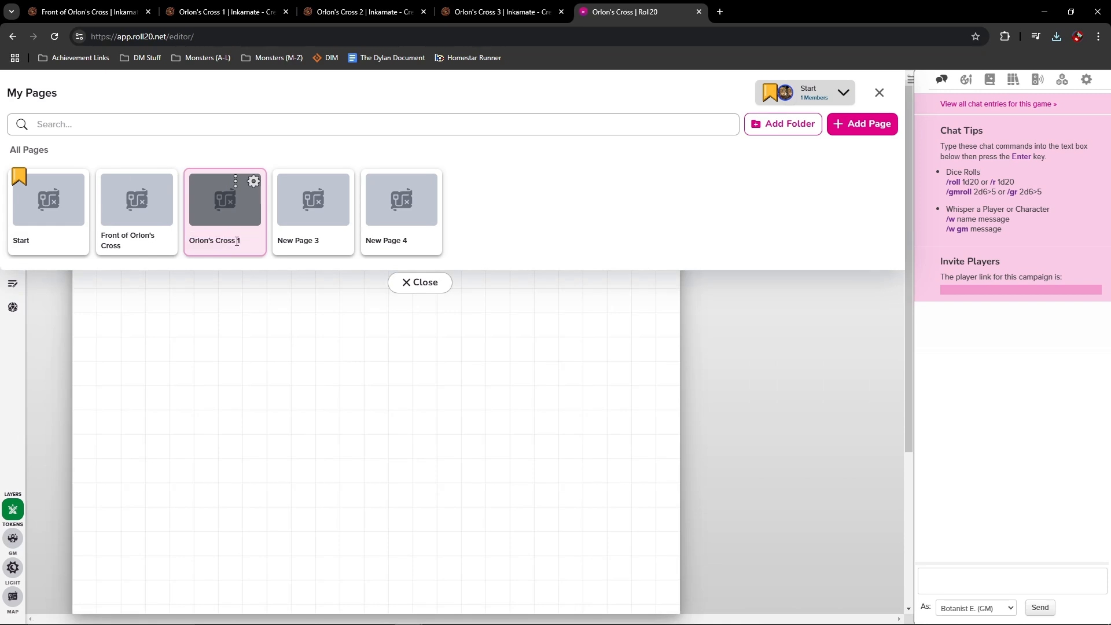
# Step: Rename New Page 3 as Orlon's Cross 2 and New Page 4 as Orlon's Cross 3
pyautogui.doubleClick(316, 241)
pyautogui.write('Orlo')
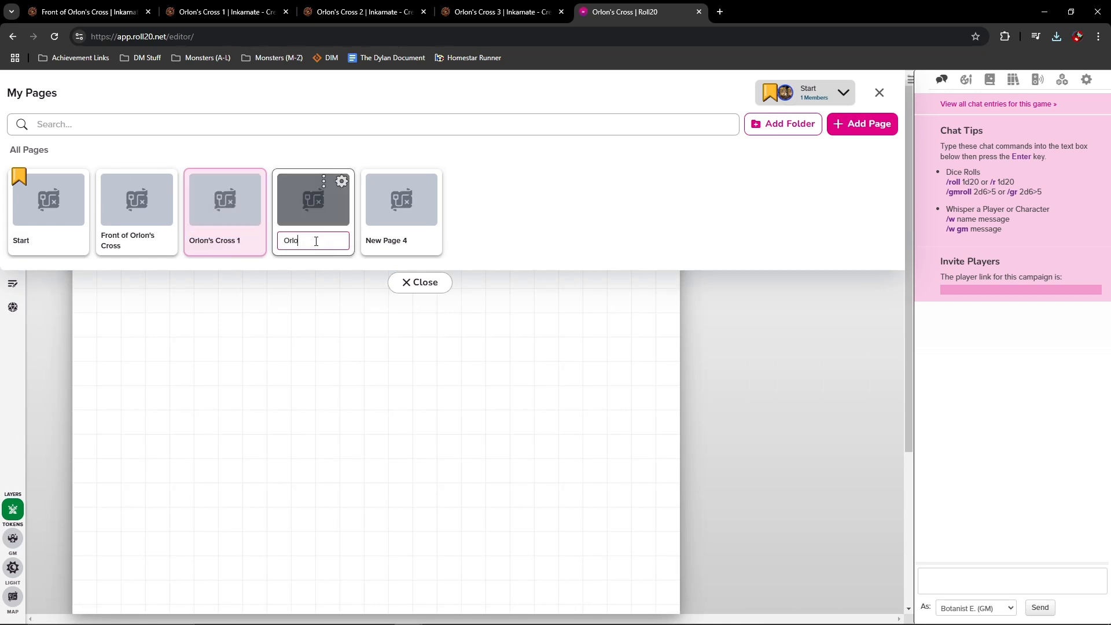
pyautogui.write("n's Cross 2")
pyautogui.press('Return')
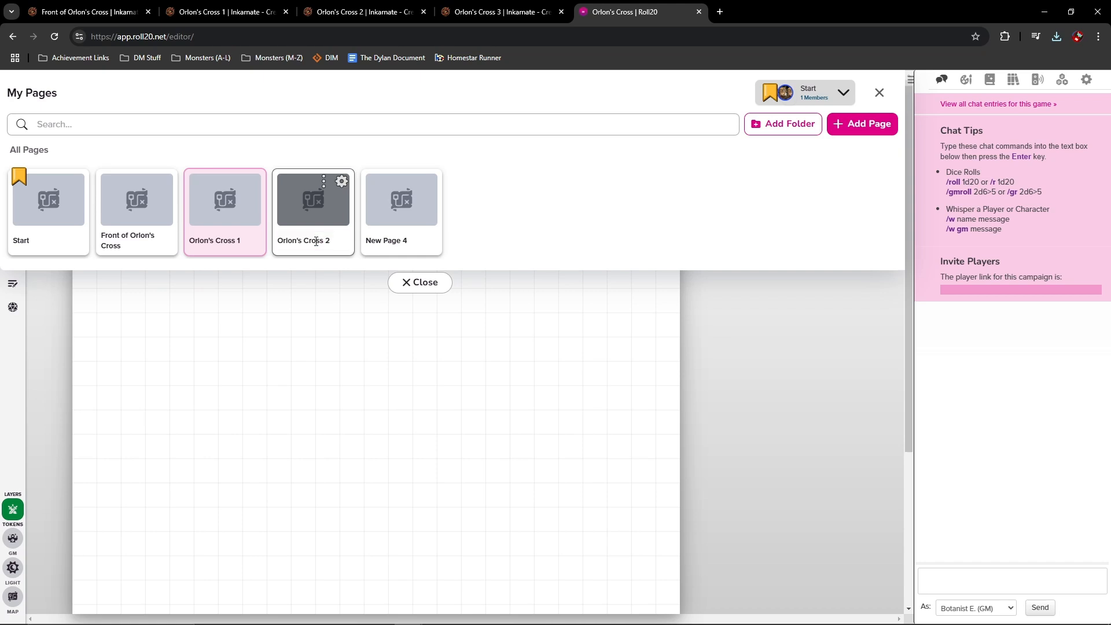
pyautogui.click(392, 241)
pyautogui.write("Orlon's Cross 3")
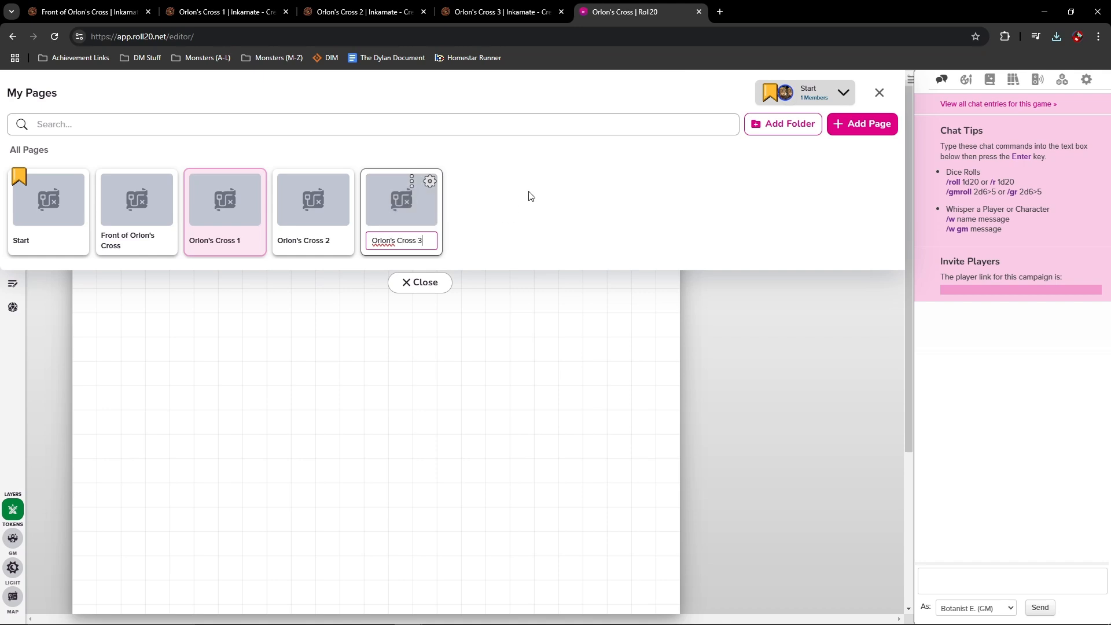
pyautogui.press('Return')
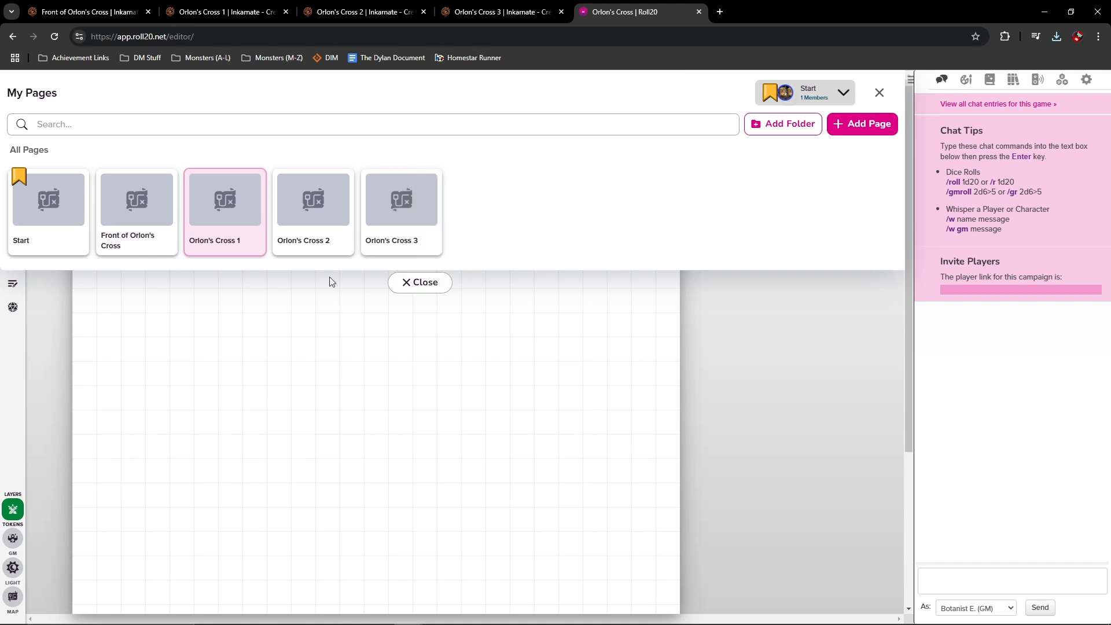
# Step: Open the Front of Orlon's Cross page and upload the downloaded Front of Orlon's Cross.jpg onto it
pyautogui.click(132, 202)
pyautogui.click(421, 284)
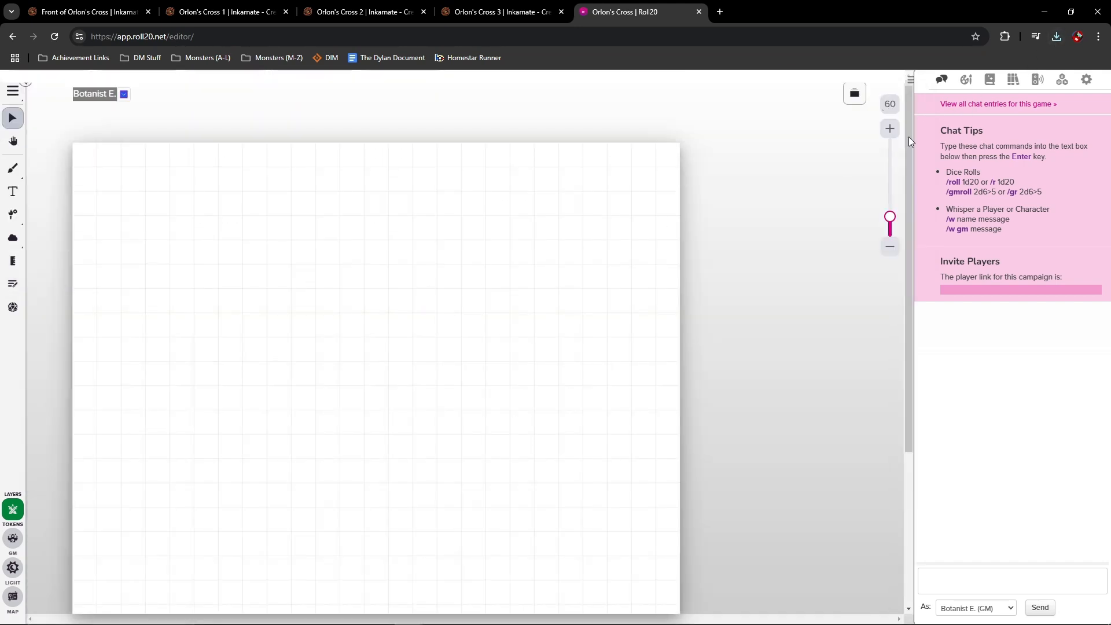
pyautogui.click(1056, 36)
pyautogui.moveTo(956, 119); pyautogui.dragTo(363, 313)
pyautogui.click(1060, 37)
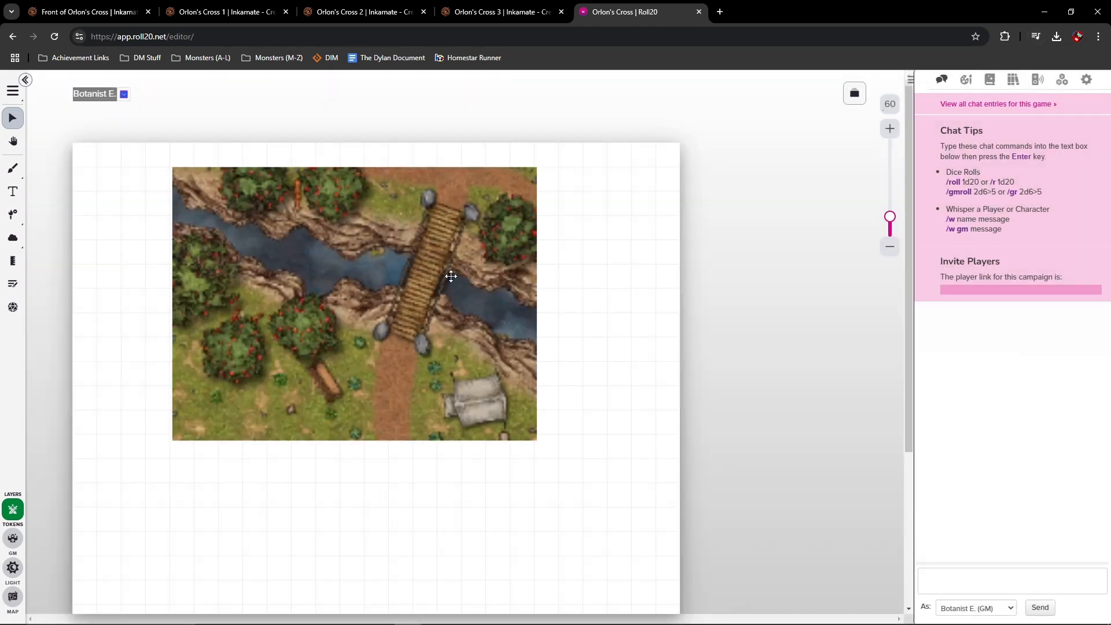
# Step: Fit the bridge map image from the page's upper-left corner across the full page width and move it to the Map Layer
pyautogui.moveTo(303, 292); pyautogui.dragTo(217, 273)
pyautogui.scroll(-2, 425, 316)
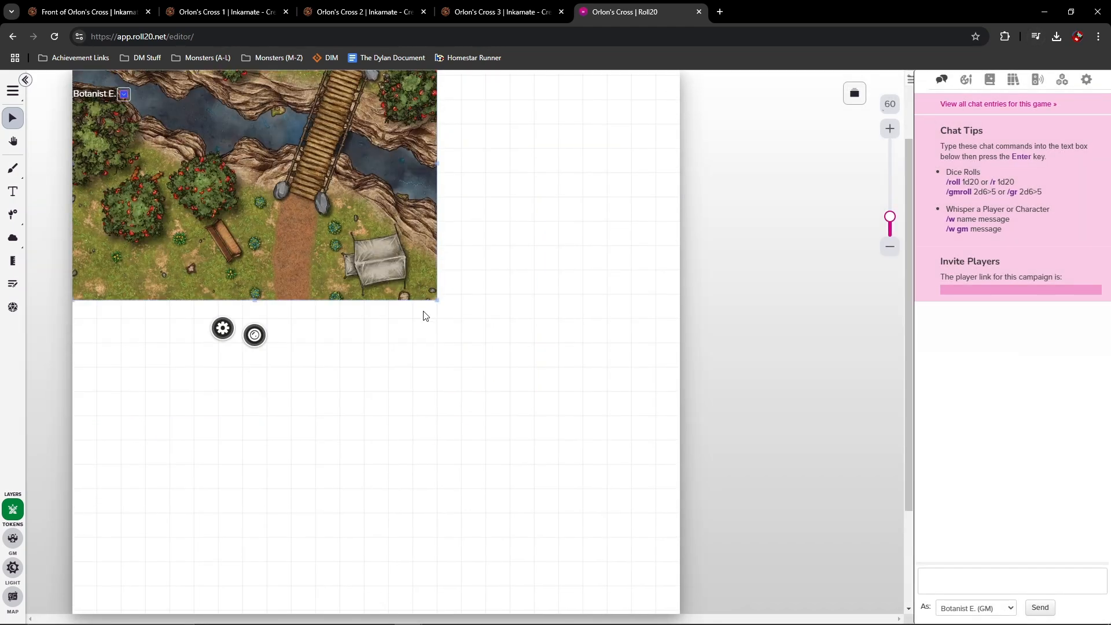
pyautogui.moveTo(437, 303); pyautogui.dragTo(591, 498)
pyautogui.rightClick(544, 289)
pyautogui.moveTo(557, 431)
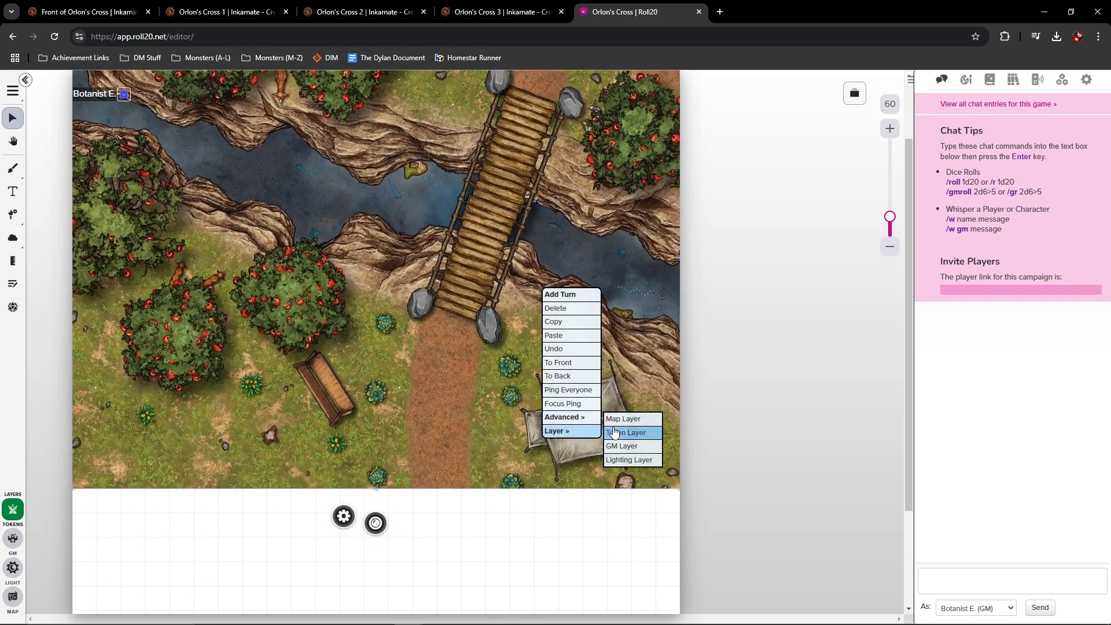
pyautogui.click(625, 426)
# Step: Hide an area on the Front of Orlon's Cross page, turning on Fog of War, and return to the Select tool
pyautogui.moveTo(13, 237)
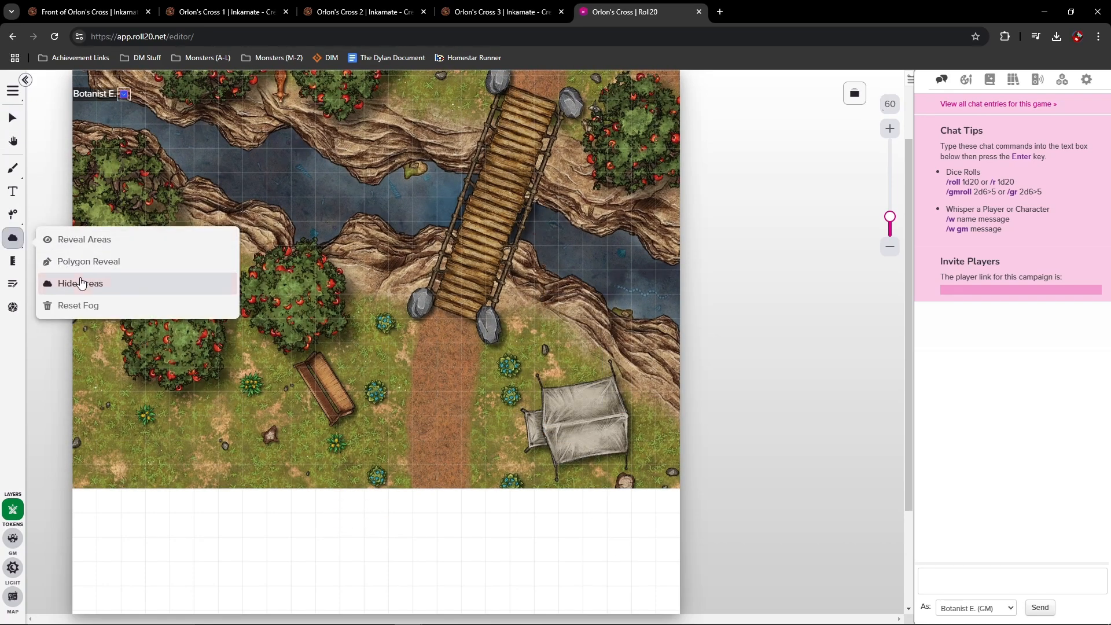
pyautogui.click(81, 282)
pyautogui.moveTo(357, 303); pyautogui.dragTo(443, 357)
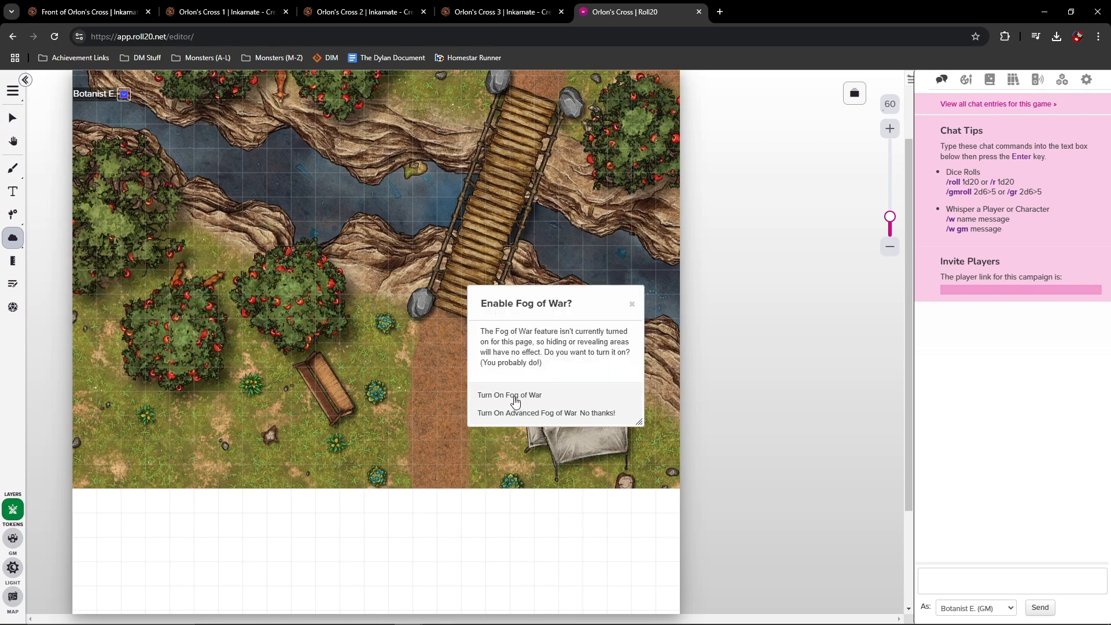
pyautogui.click(515, 396)
pyautogui.click(13, 119)
pyautogui.scroll(2, 473, 235)
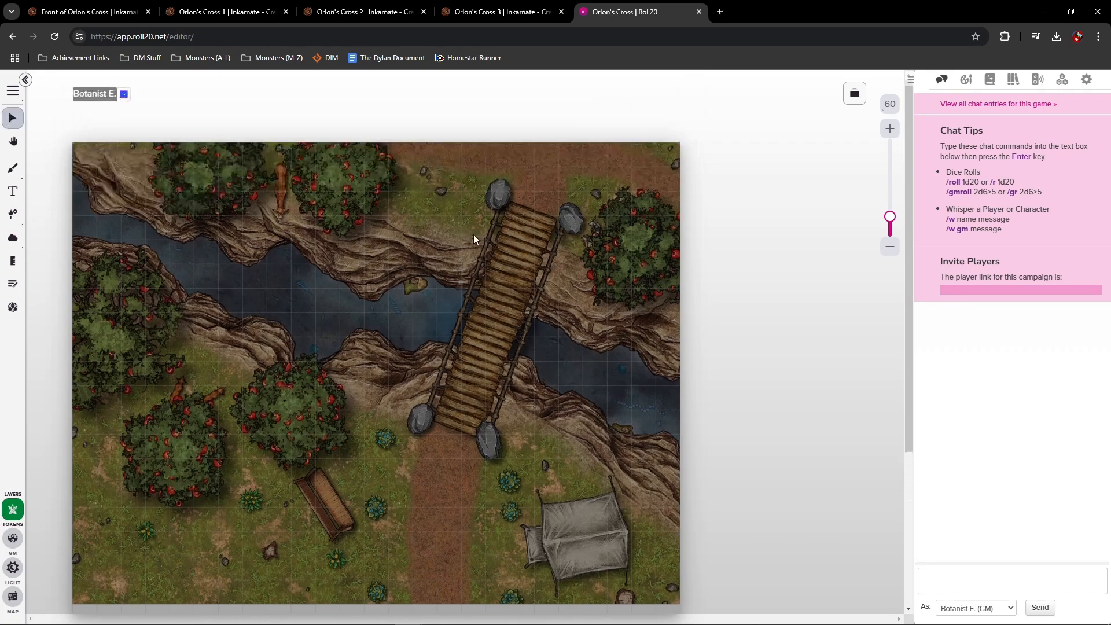
# Step: Open the Orlon's Cross 1 page and upload the downloaded Orlon's Cross 1.jpg onto it
pyautogui.click(855, 95)
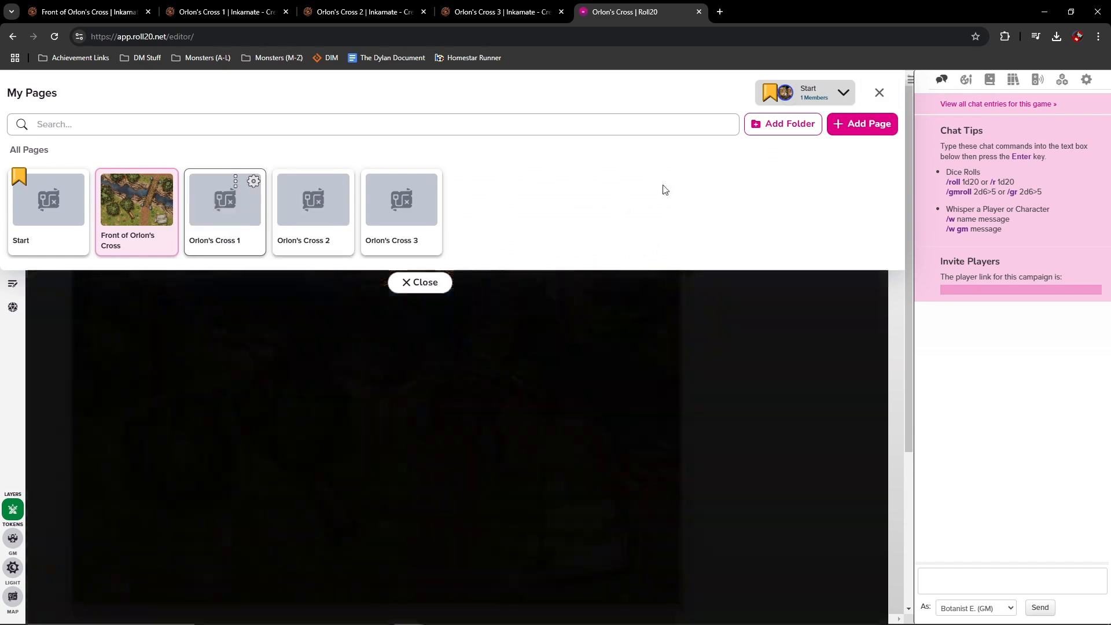
pyautogui.click(428, 286)
pyautogui.click(1058, 37)
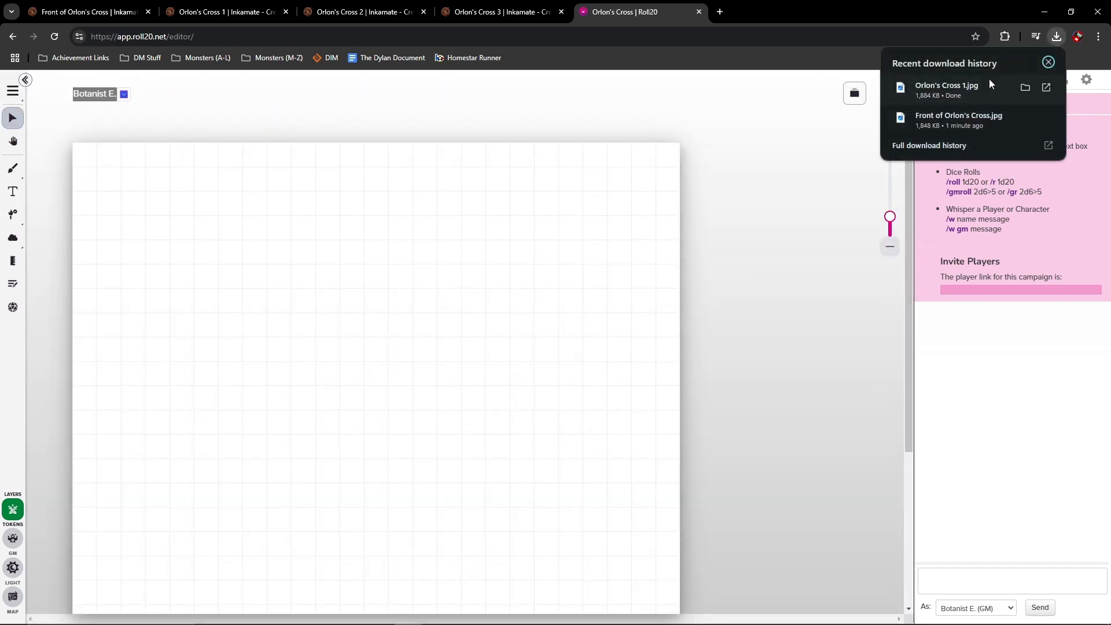
pyautogui.moveTo(989, 84); pyautogui.dragTo(349, 335)
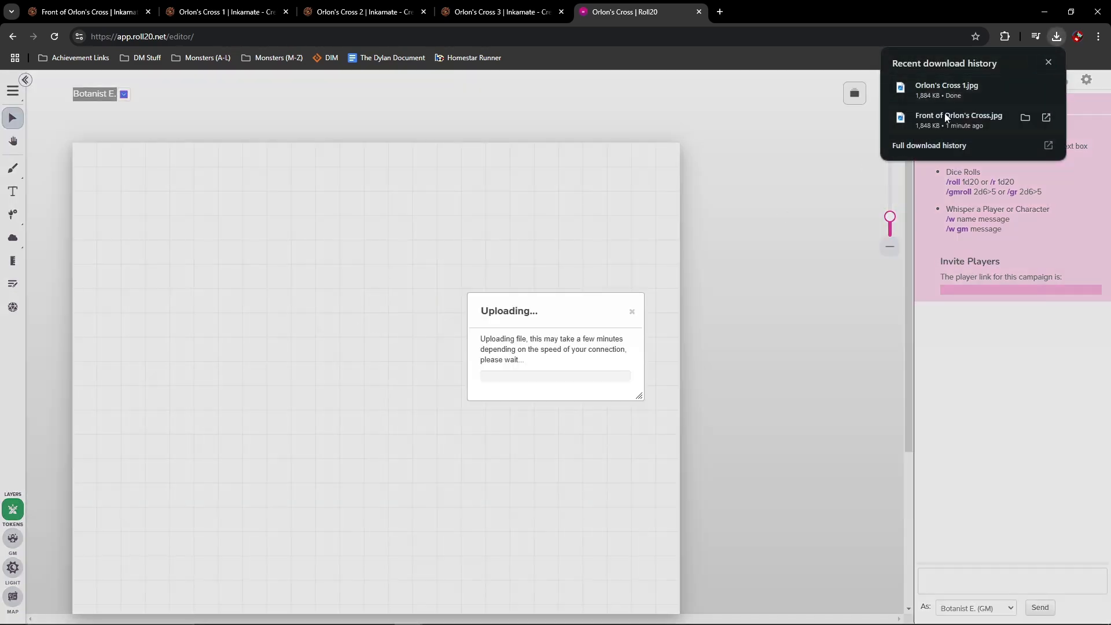
pyautogui.click(1057, 37)
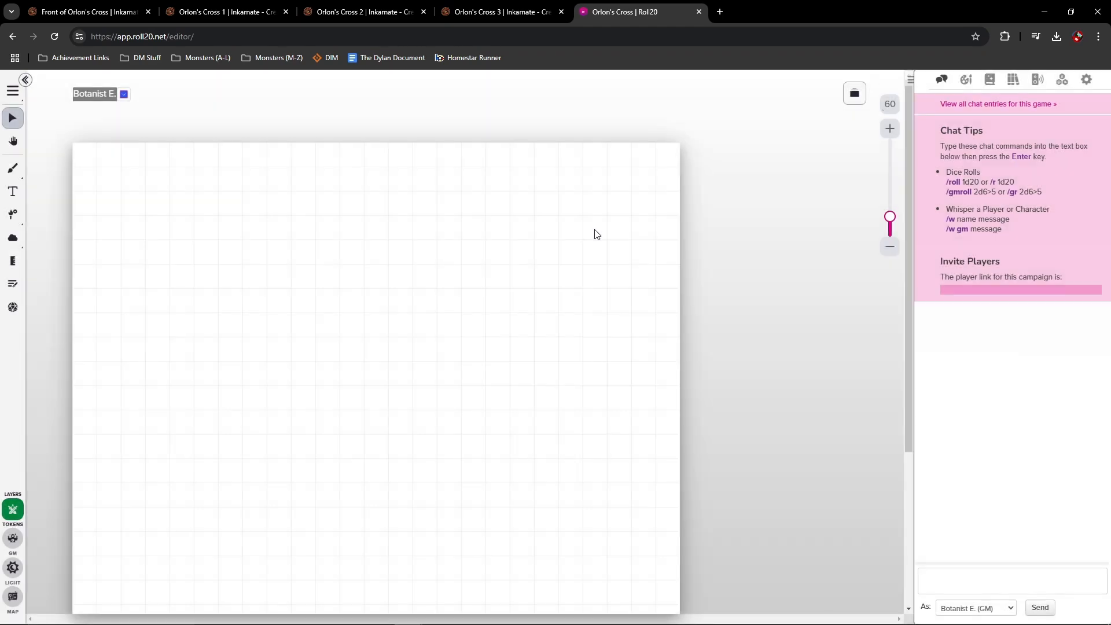
# Step: Fit the Orlon's Cross 1 map from the page's upper-left corner across the page width and assign it to the Map Layer
pyautogui.moveTo(306, 288); pyautogui.dragTo(228, 243)
pyautogui.scroll(-1, 430, 312)
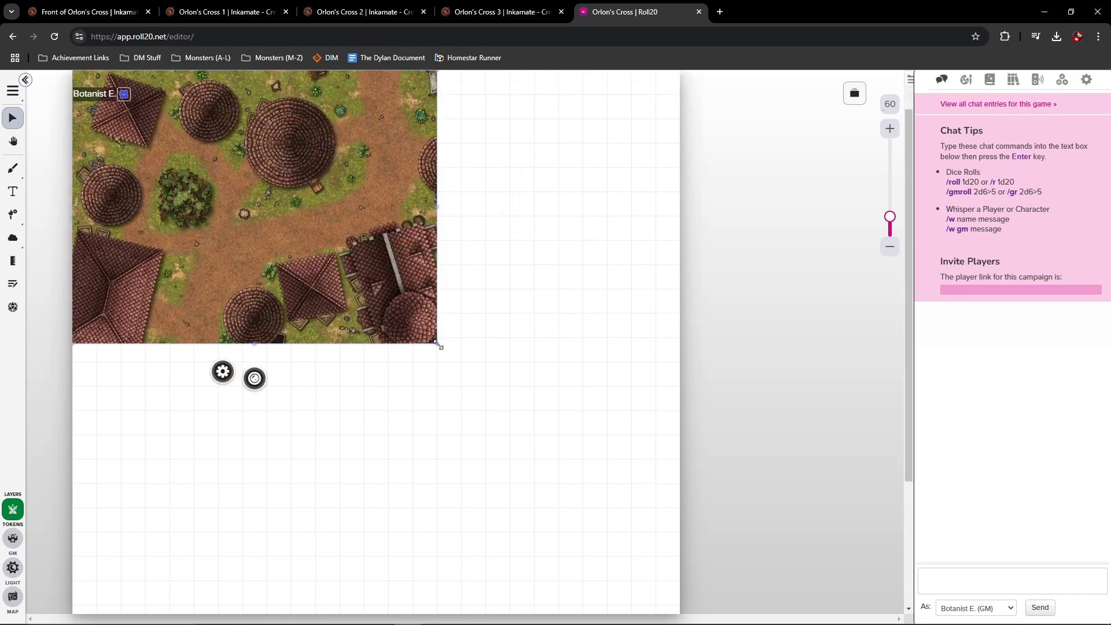
pyautogui.moveTo(438, 346); pyautogui.dragTo(679, 532)
pyautogui.rightClick(613, 493)
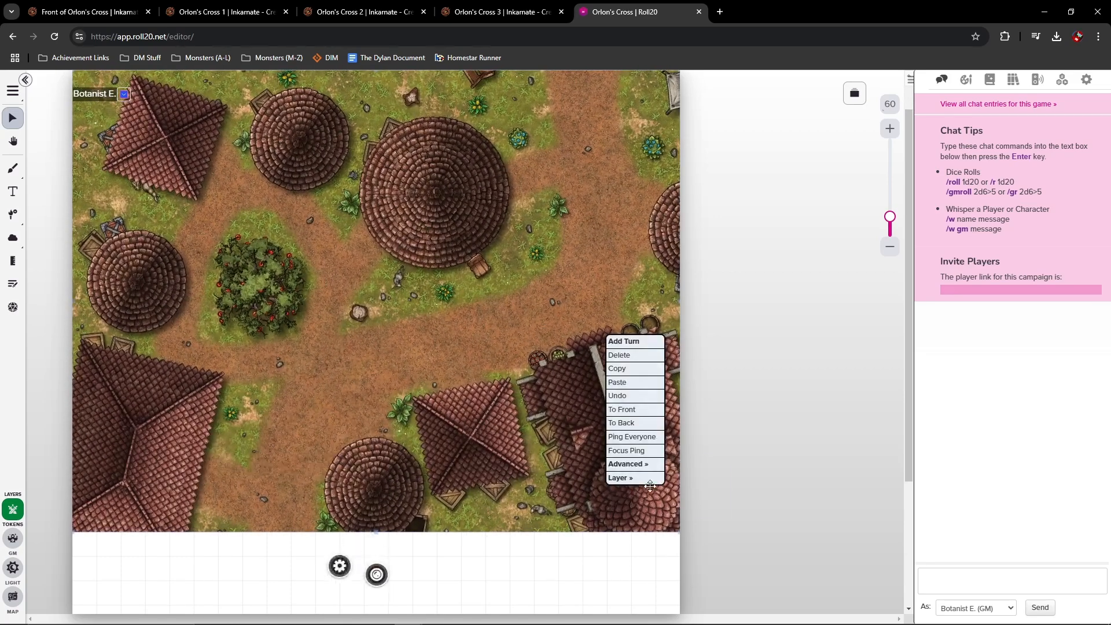
pyautogui.moveTo(637, 478)
pyautogui.click(698, 467)
# Step: Turn on Fog of War for the Orlon's Cross 1 page through Hide Areas and return to the Select tool
pyautogui.click(13, 237)
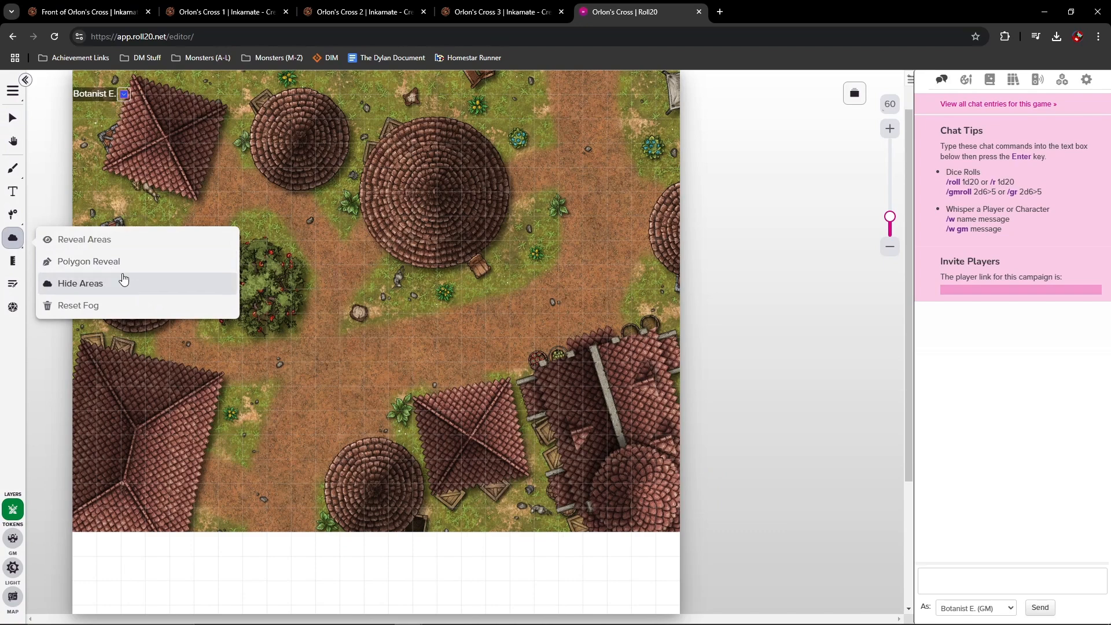
pyautogui.click(119, 283)
pyautogui.click(521, 394)
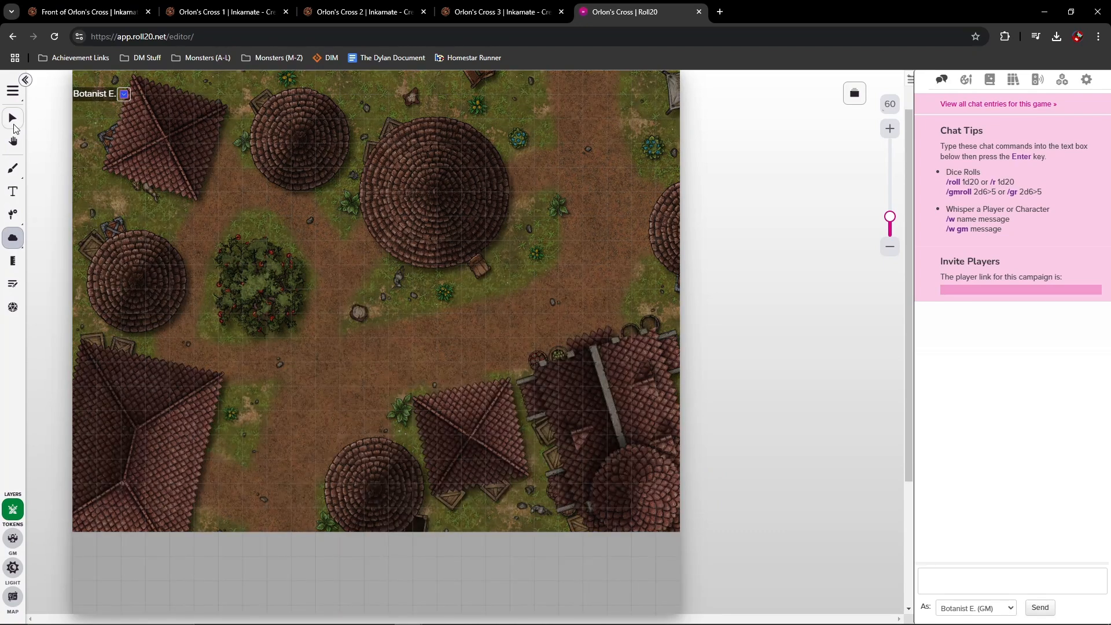
pyautogui.click(13, 118)
# Step: Open the Orlon's Cross 2 page, then close the Inkarnate tabs for Front of Orlon's Cross and Orlon's Cross 1
pyautogui.click(857, 91)
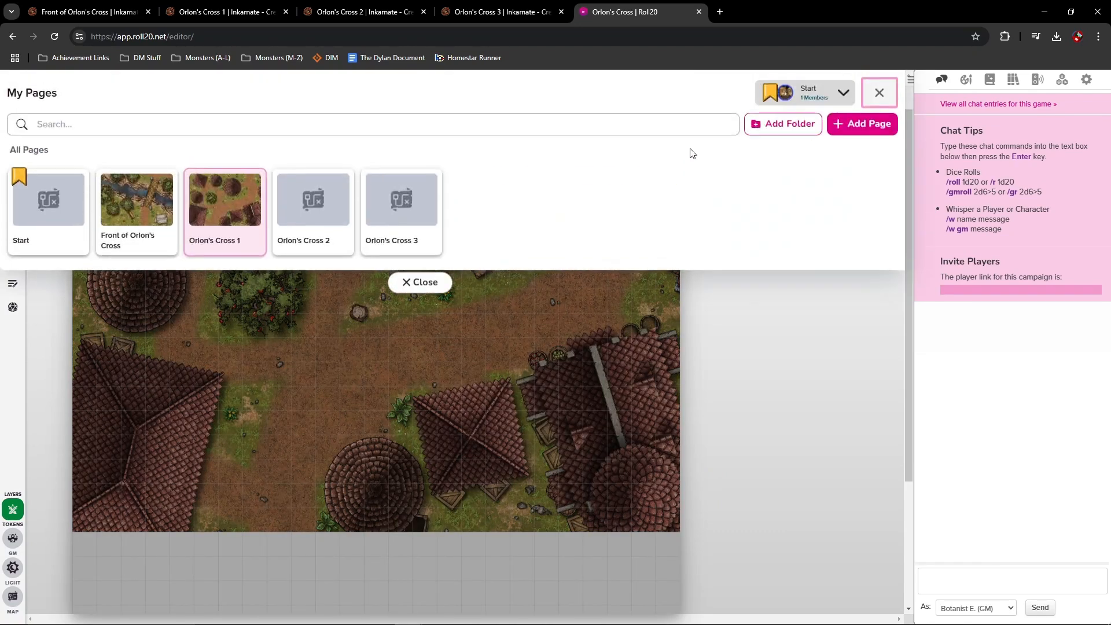
pyautogui.click(313, 199)
pyautogui.click(148, 12)
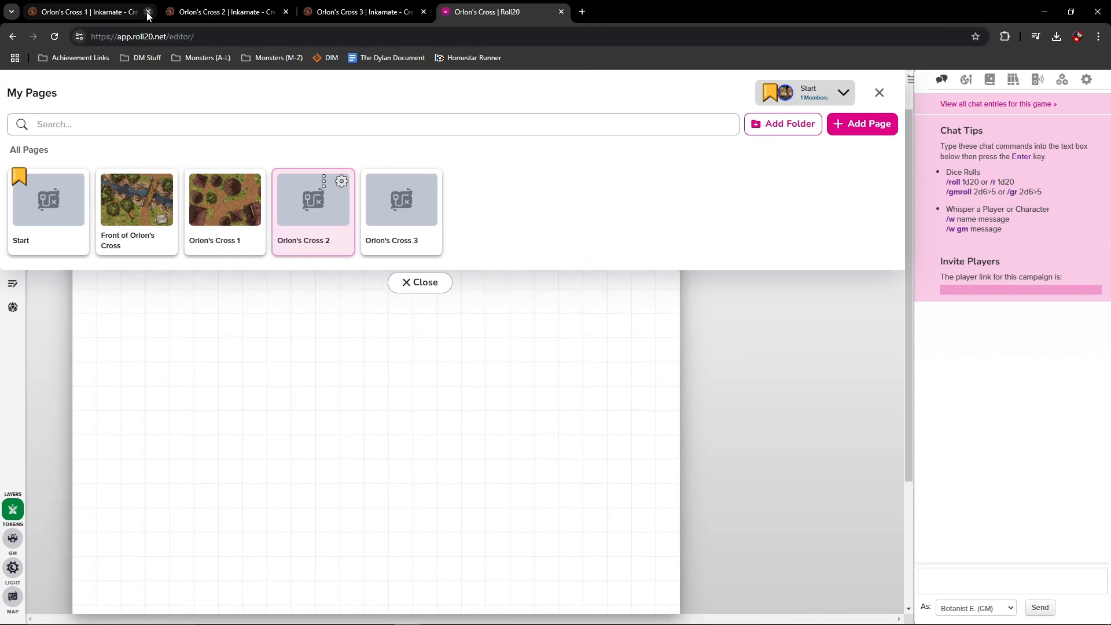
pyautogui.click(148, 12)
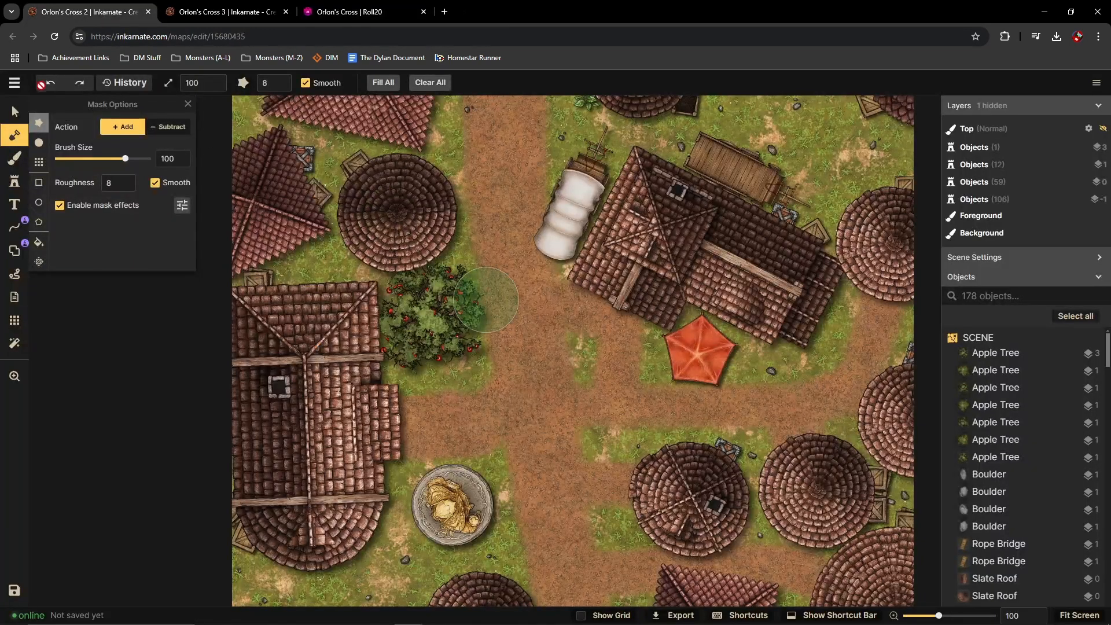
# Step: Export the Orlon's Cross 2 map from Inkarnate as a JPG image
pyautogui.click(15, 84)
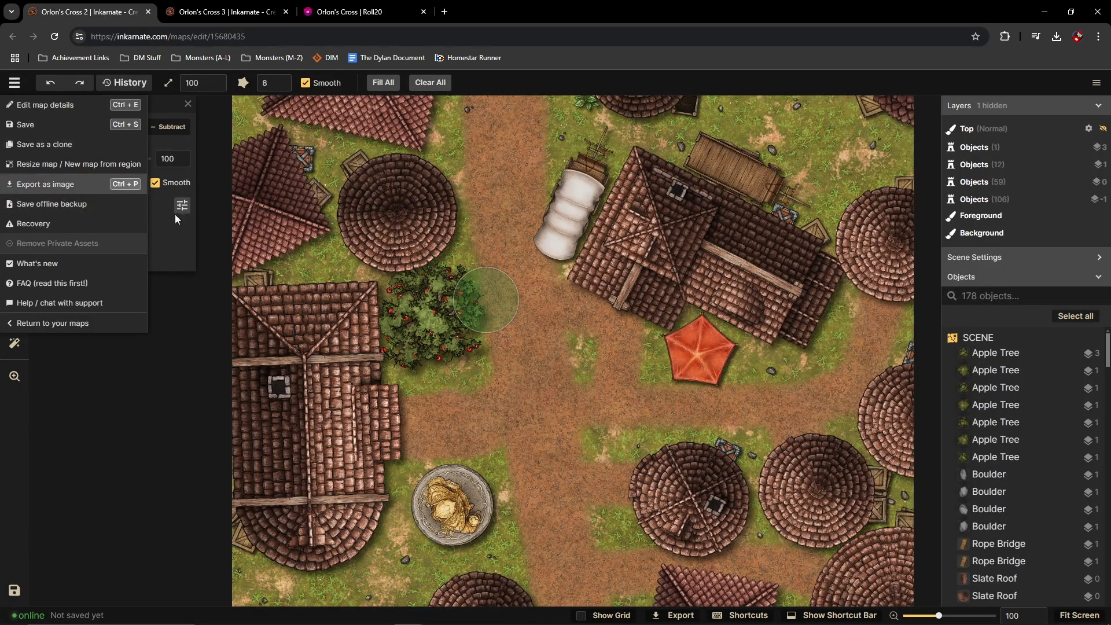
pyautogui.click(61, 184)
pyautogui.click(778, 507)
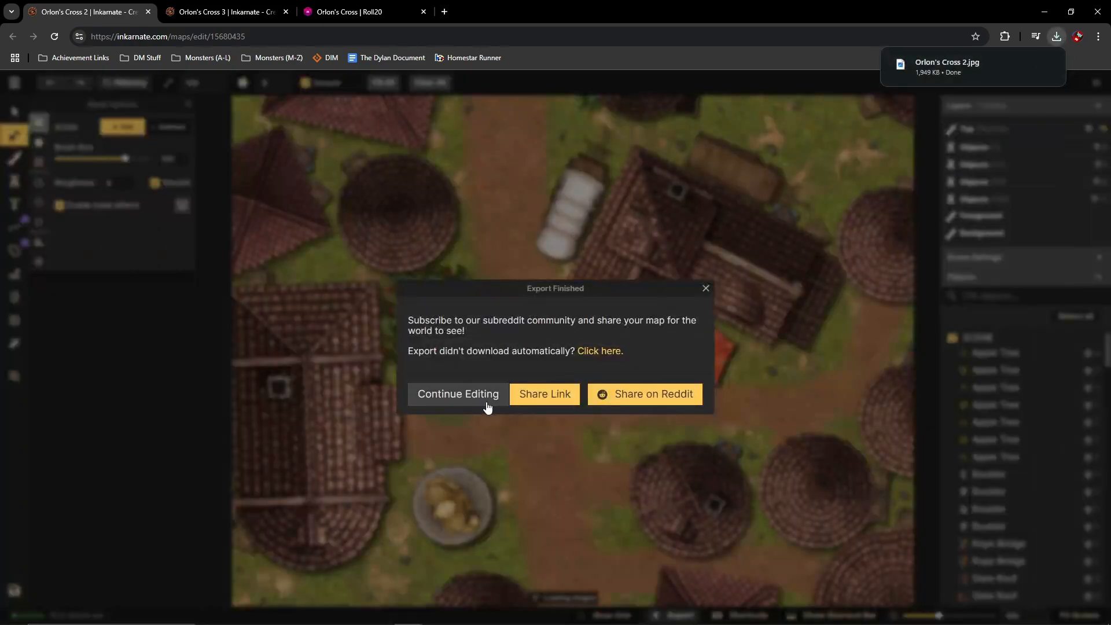
pyautogui.click(486, 403)
# Step: Switch to the Orlon's Cross 3 map in Inkarnate and export it as a JPG image
pyautogui.click(208, 12)
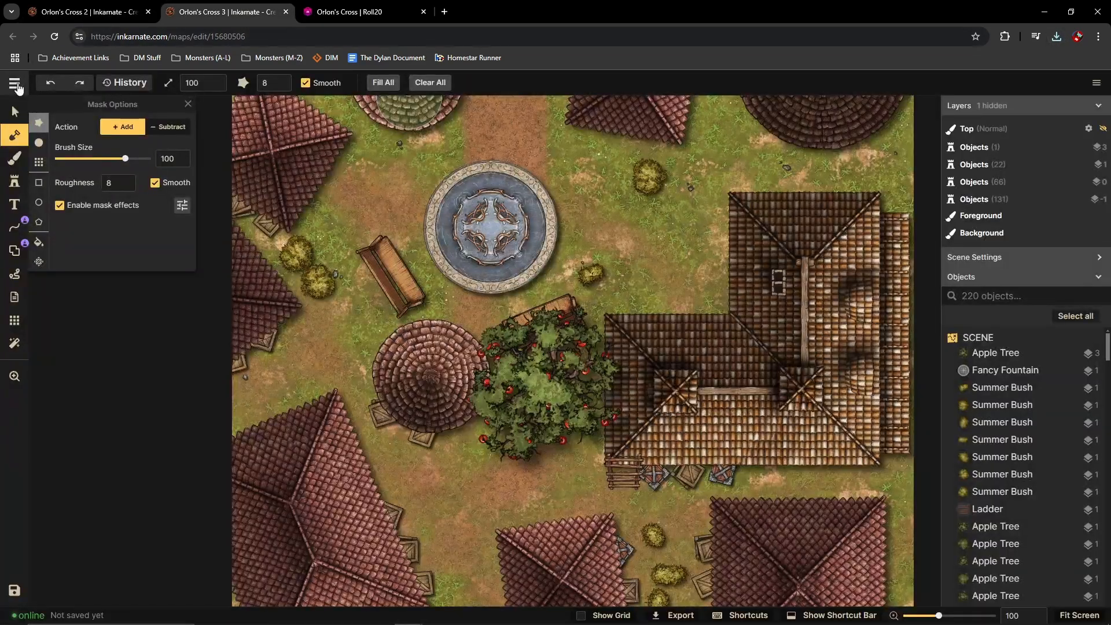
pyautogui.click(15, 82)
pyautogui.click(62, 184)
pyautogui.click(777, 508)
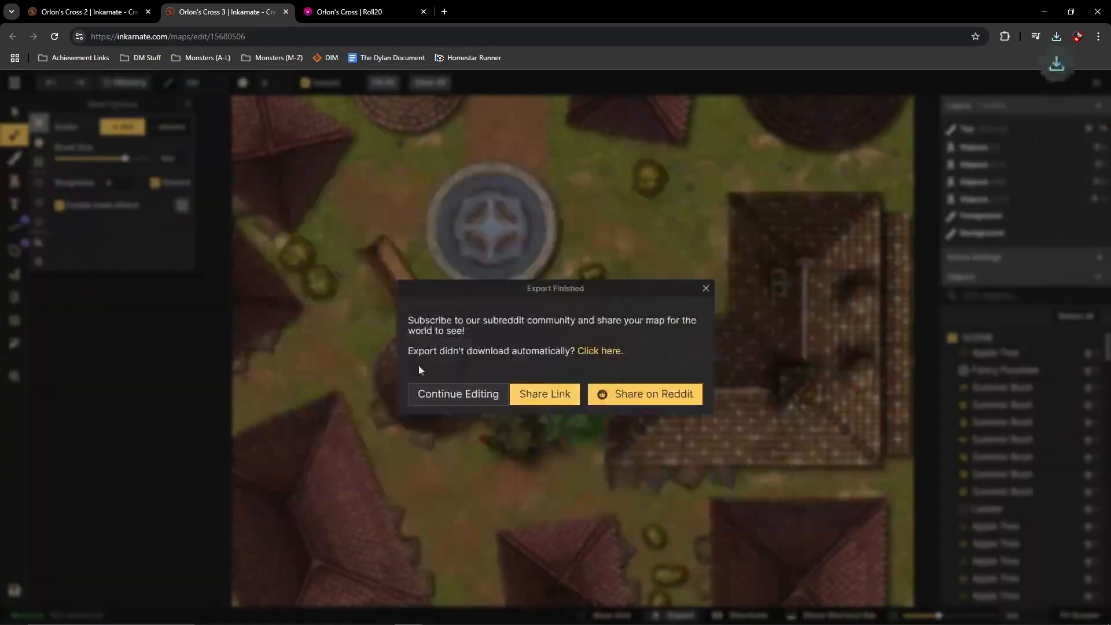
pyautogui.click(460, 397)
# Step: Close the remaining Inkarnate tabs and upload the downloaded Orlon's Cross 2.jpg onto the Orlon's Cross 2 page in Roll20
pyautogui.click(149, 12)
pyautogui.click(148, 12)
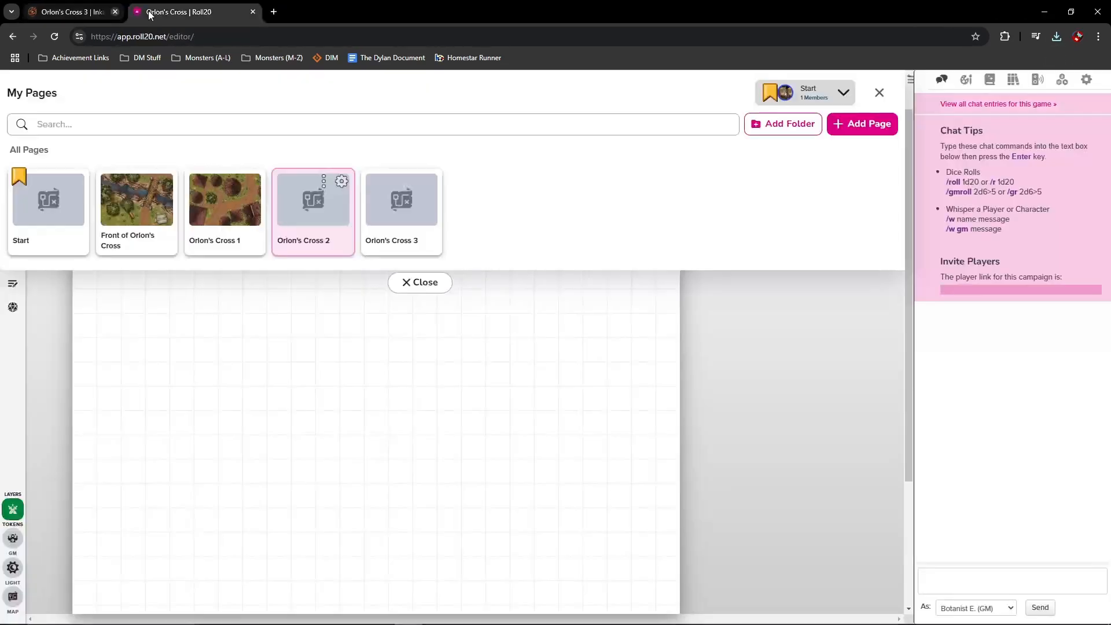
pyautogui.click(427, 283)
pyautogui.click(1057, 36)
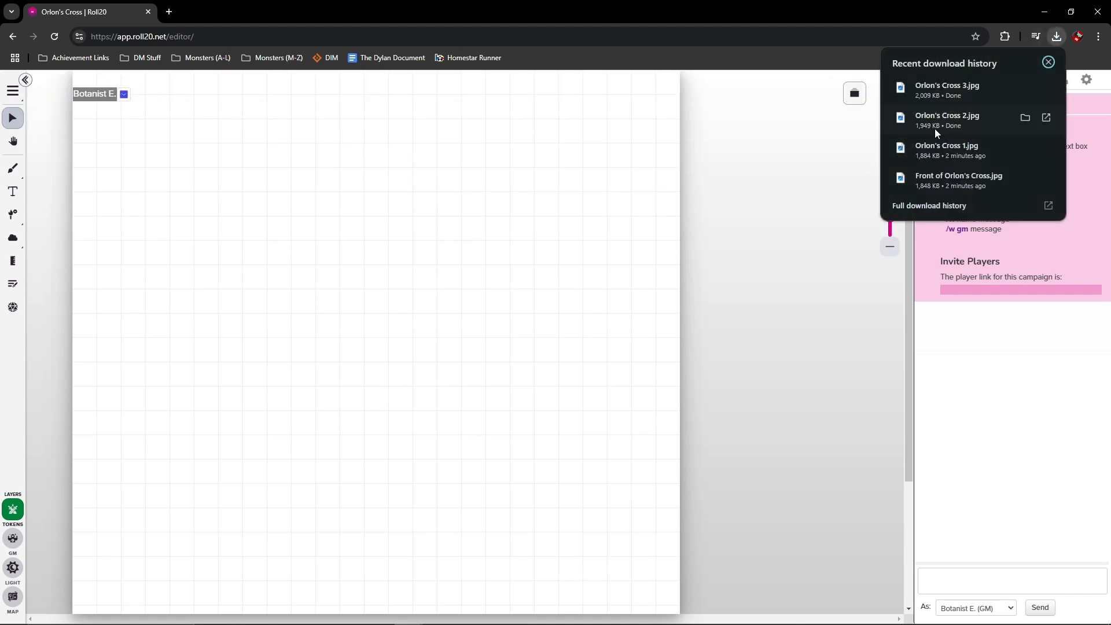
pyautogui.moveTo(953, 120); pyautogui.dragTo(432, 260)
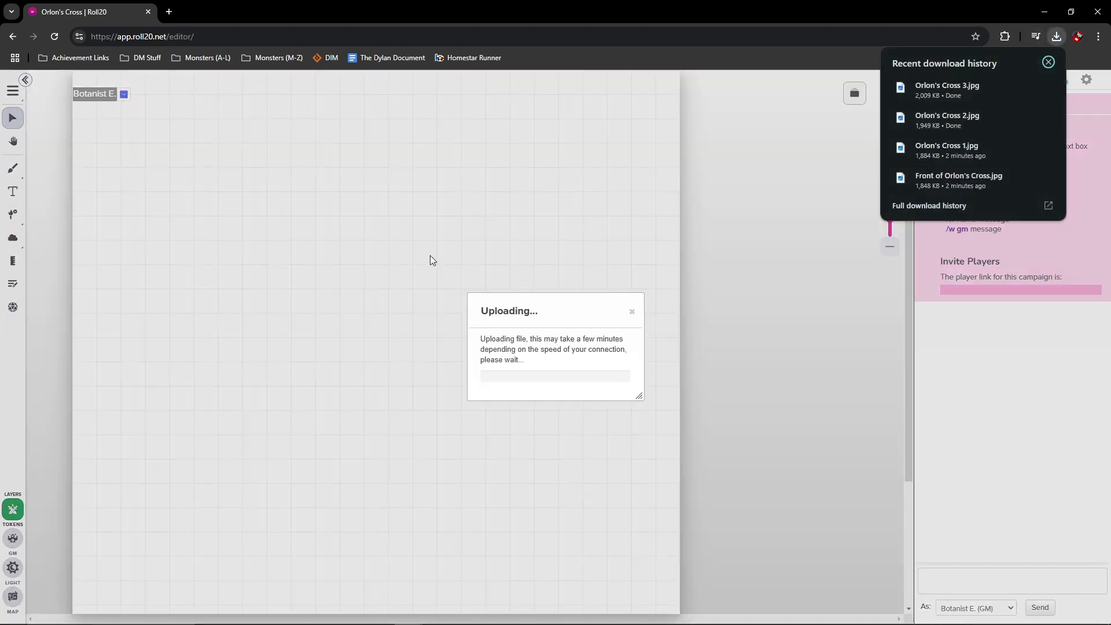
pyautogui.click(1054, 39)
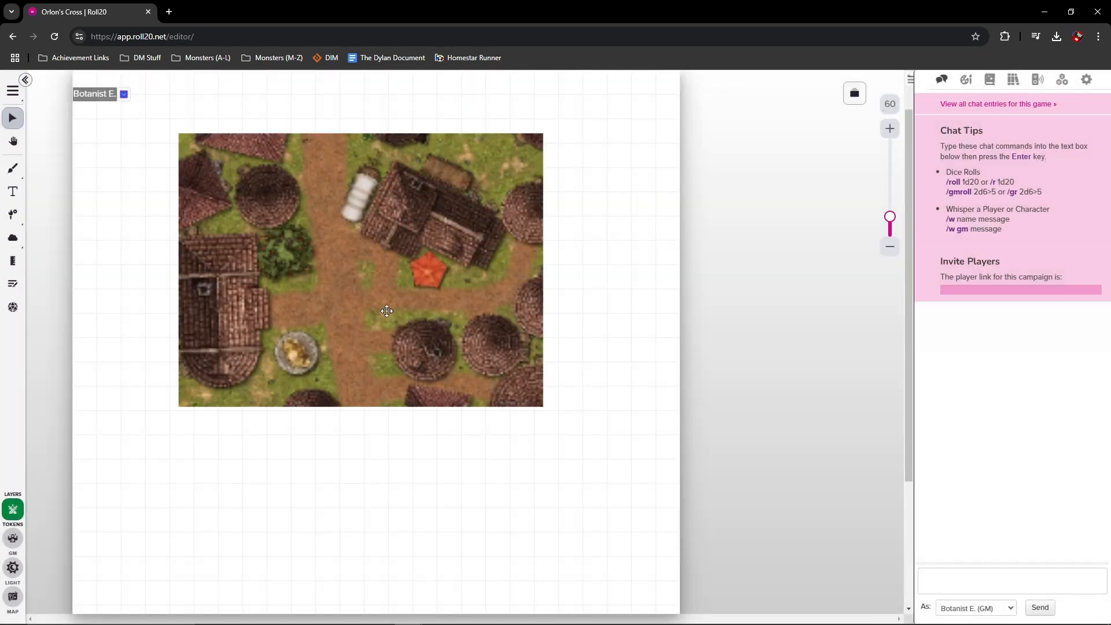
# Step: Fit the Orlon's Cross 2 map from the page's upper-left corner across the page width and place it on the Map Layer
pyautogui.scroll(2, 385, 309)
pyautogui.moveTo(371, 361); pyautogui.dragTo(278, 311)
pyautogui.scroll(-3, 436, 309)
pyautogui.moveTo(439, 301); pyautogui.dragTo(679, 488)
pyautogui.rightClick(677, 480)
pyautogui.moveTo(678, 461)
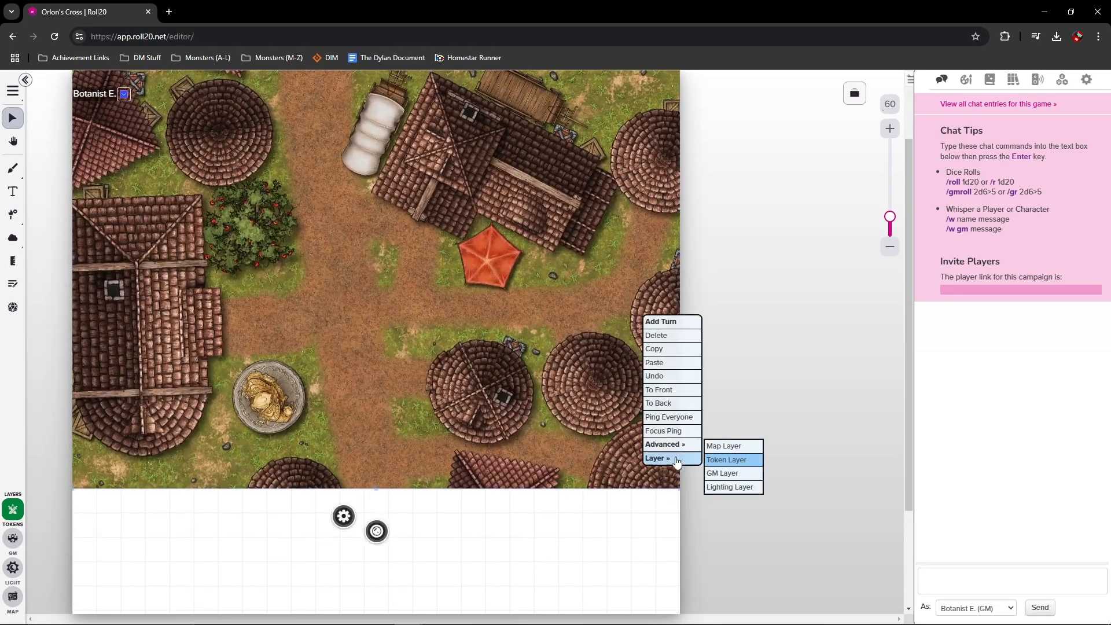
pyautogui.click(724, 447)
# Step: Turn on Fog of War for the Orlon's Cross 2 page through Hide Areas and return to the Select tool
pyautogui.click(13, 237)
pyautogui.click(86, 284)
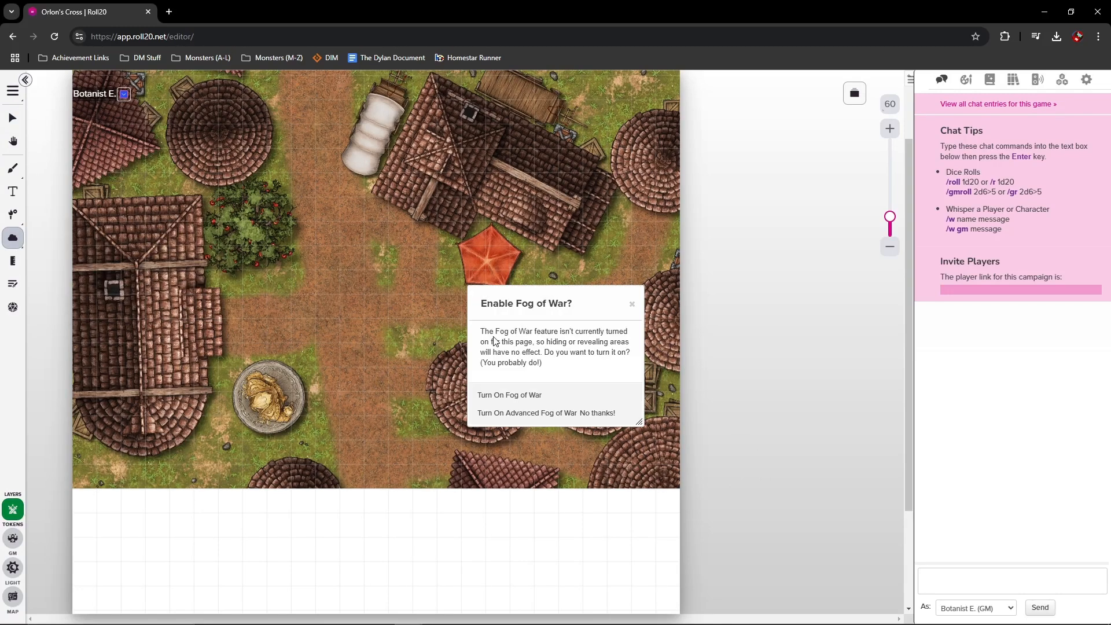
pyautogui.click(532, 399)
pyautogui.click(13, 118)
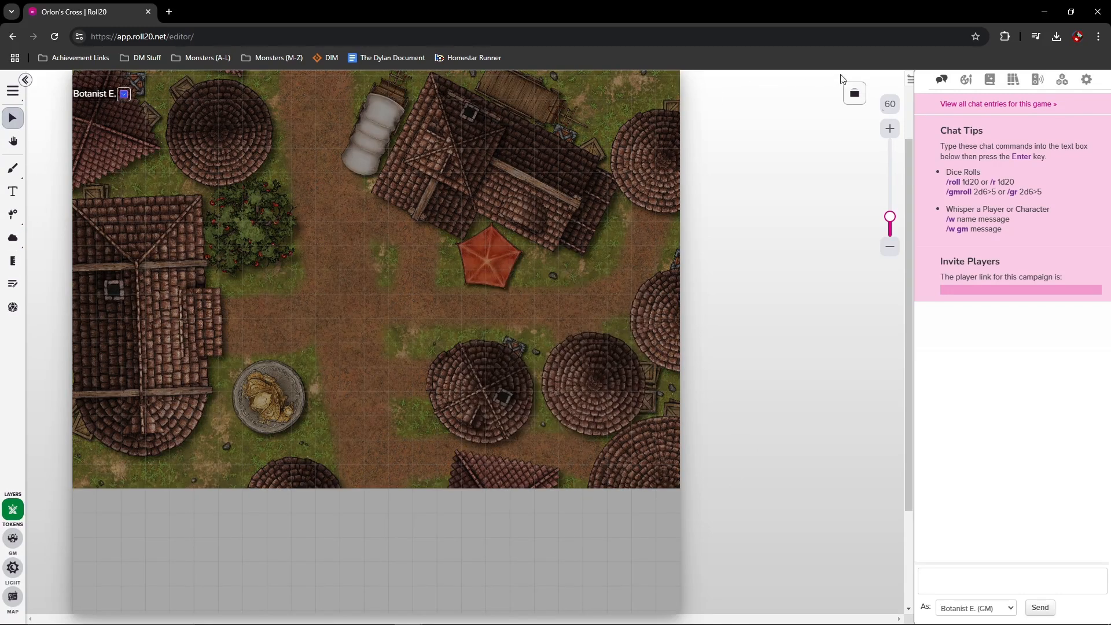
# Step: Open the Orlon's Cross 3 page and upload the downloaded Orlon's Cross 3.jpg onto it
pyautogui.click(853, 92)
pyautogui.click(401, 202)
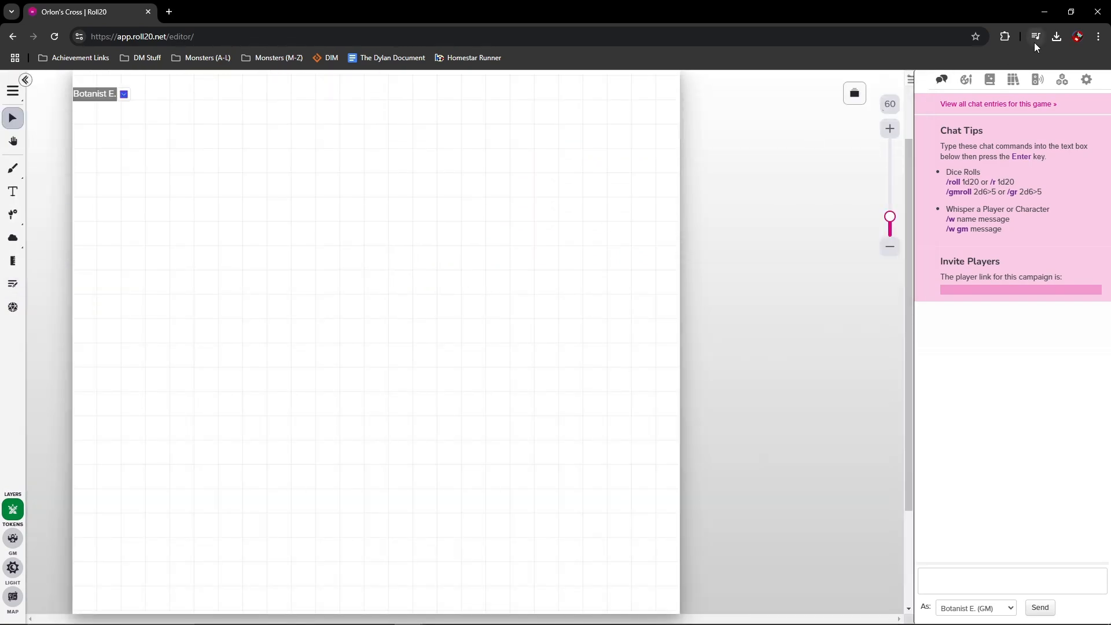
pyautogui.click(1057, 36)
pyautogui.moveTo(949, 90); pyautogui.dragTo(337, 242)
pyautogui.click(1057, 36)
# Step: Fit the Orlon's Cross 3 map from the page's upper-left corner across the full page width and place it on the Map Layer
pyautogui.scroll(1, 304, 286)
pyautogui.moveTo(297, 287); pyautogui.dragTo(250, 254)
pyautogui.scroll(2, 249, 272)
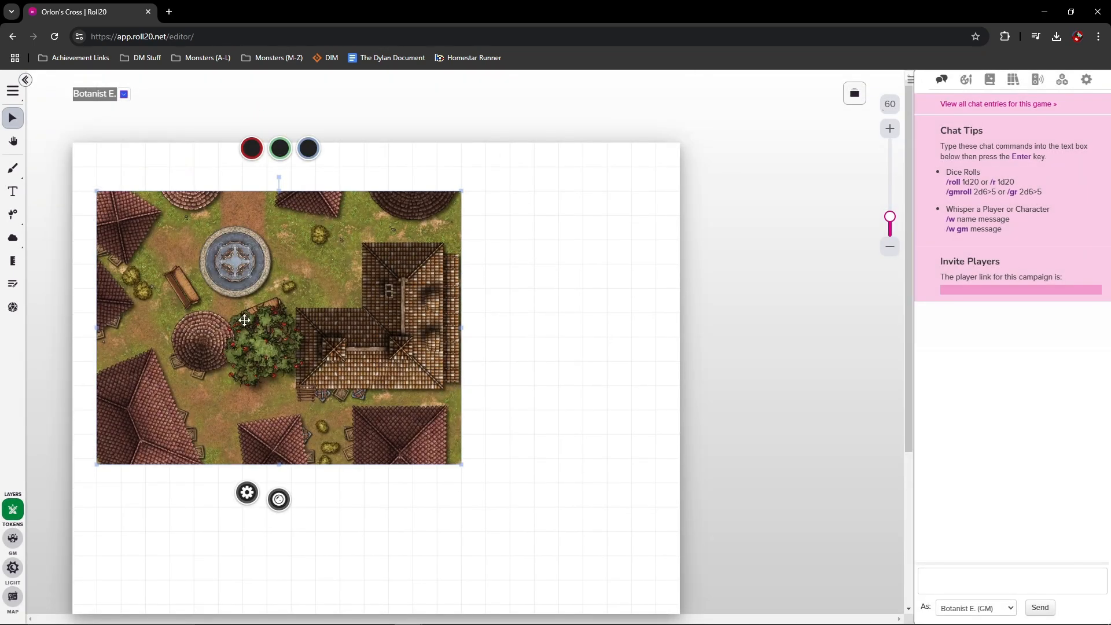
pyautogui.moveTo(244, 320); pyautogui.dragTo(227, 281)
pyautogui.scroll(-3, 339, 274)
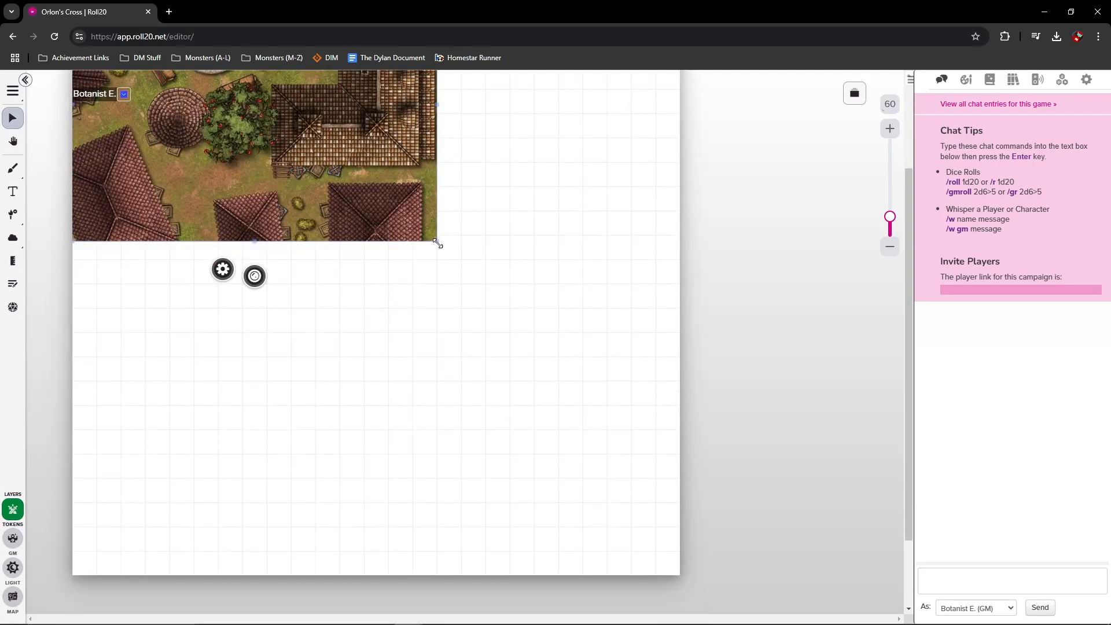
pyautogui.moveTo(438, 244); pyautogui.dragTo(679, 429)
pyautogui.rightClick(661, 403)
pyautogui.moveTo(663, 401)
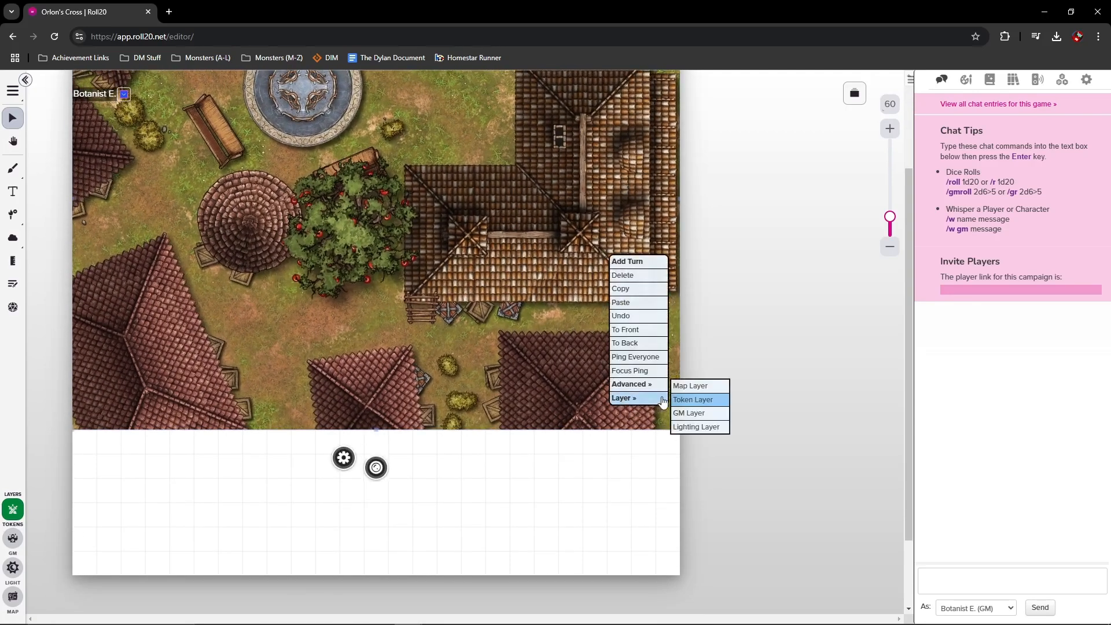
pyautogui.click(694, 386)
# Step: Cover the Orlon's Cross 3 page with Fog of War and return to the Select tool
pyautogui.click(13, 238)
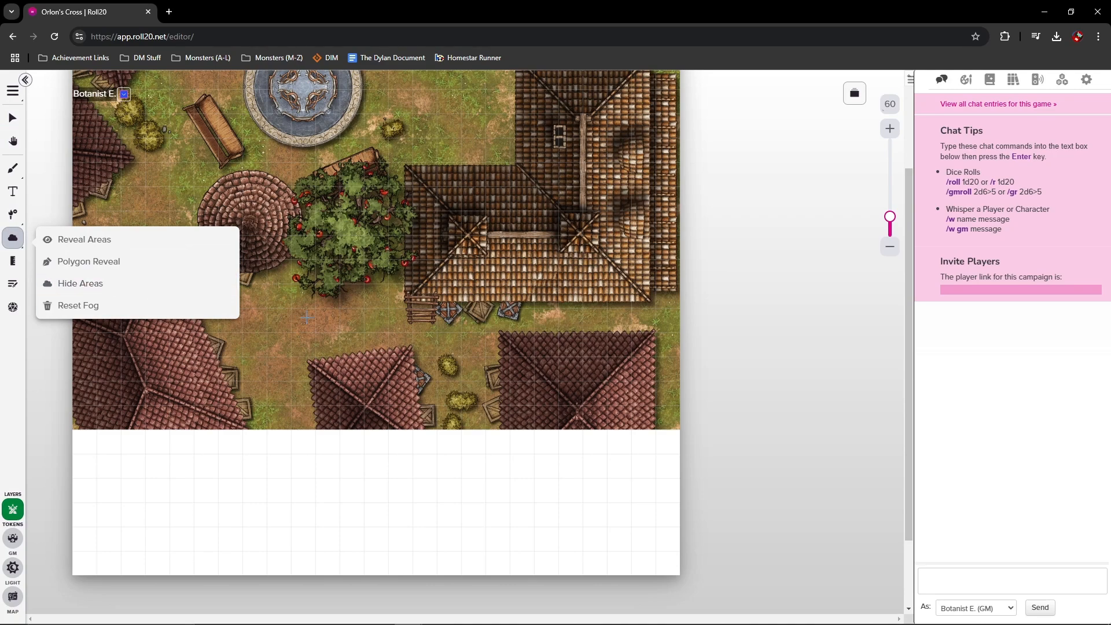
pyautogui.click(87, 238)
pyautogui.click(521, 393)
pyautogui.click(13, 118)
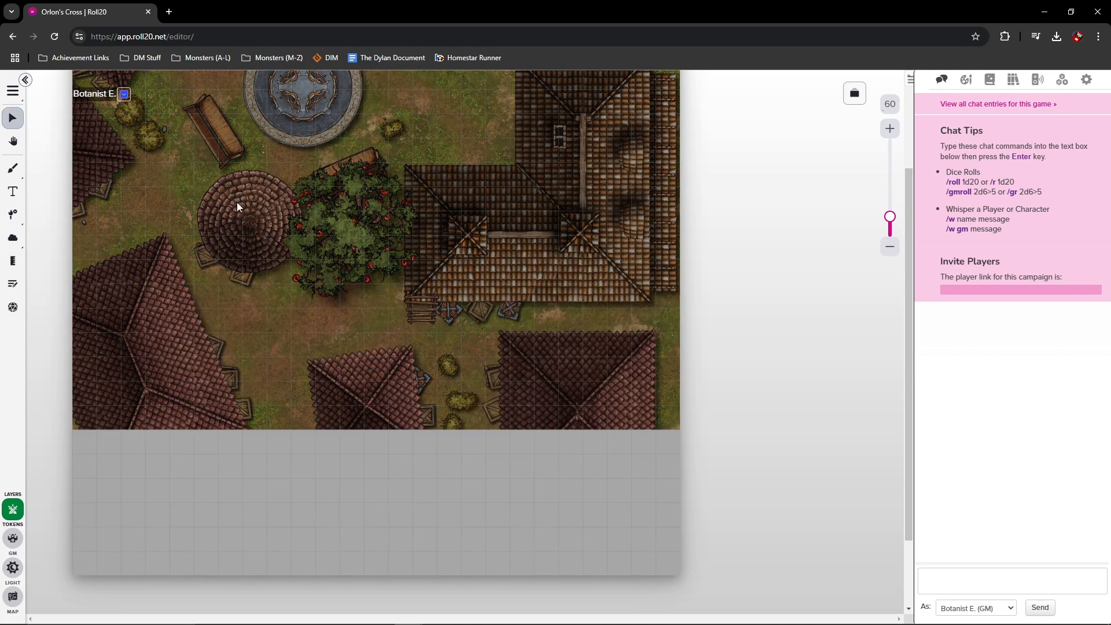
# Step: Switch back to the page with the bridge battlemap and review its fogged map
pyautogui.scroll(3, 237, 203)
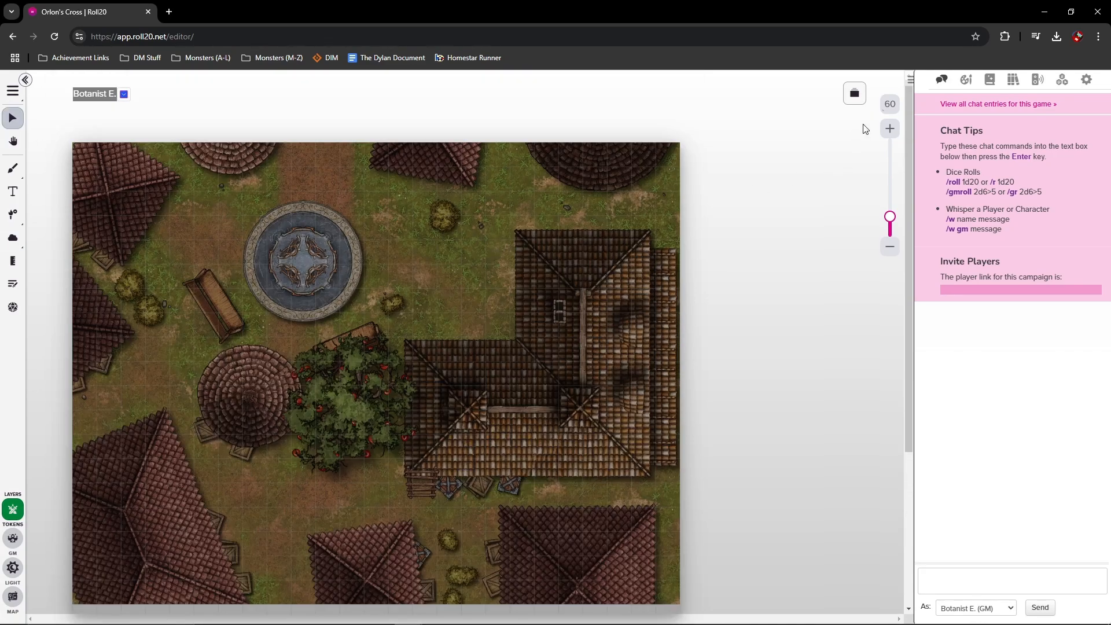
pyautogui.click(855, 93)
pyautogui.click(141, 223)
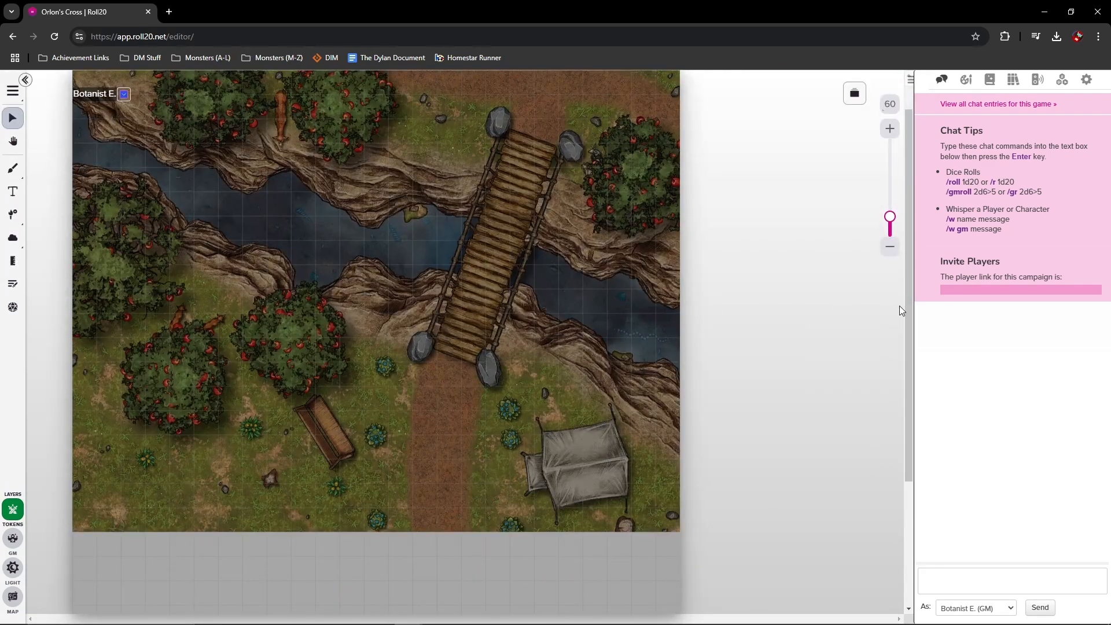
pyautogui.scroll(1, 899, 306)
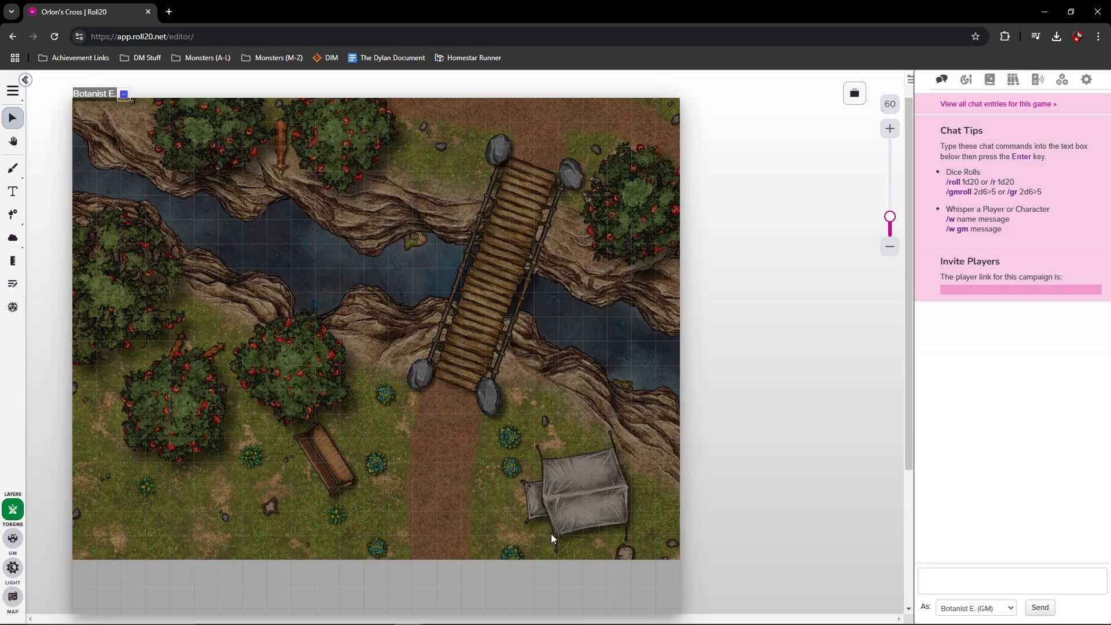
pyautogui.click(438, 614)
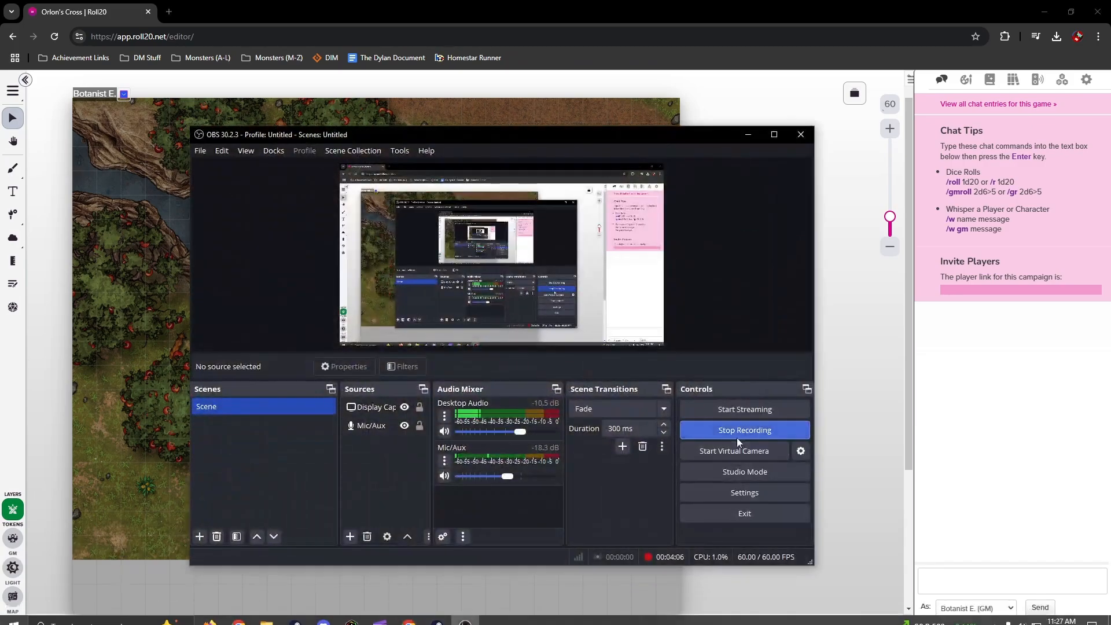
pyautogui.click(736, 433)
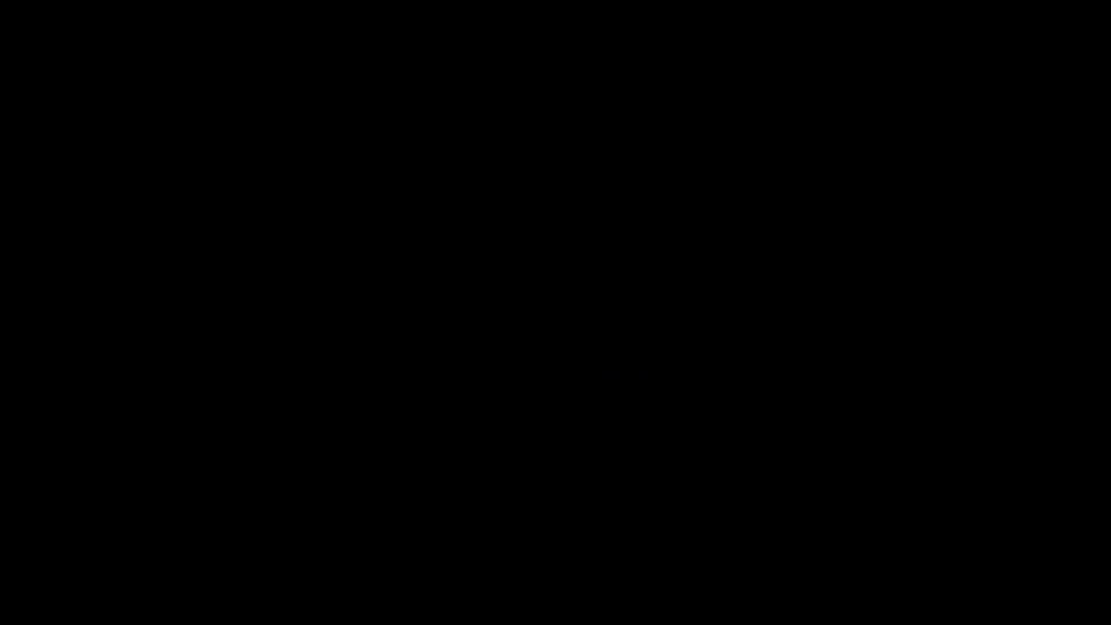